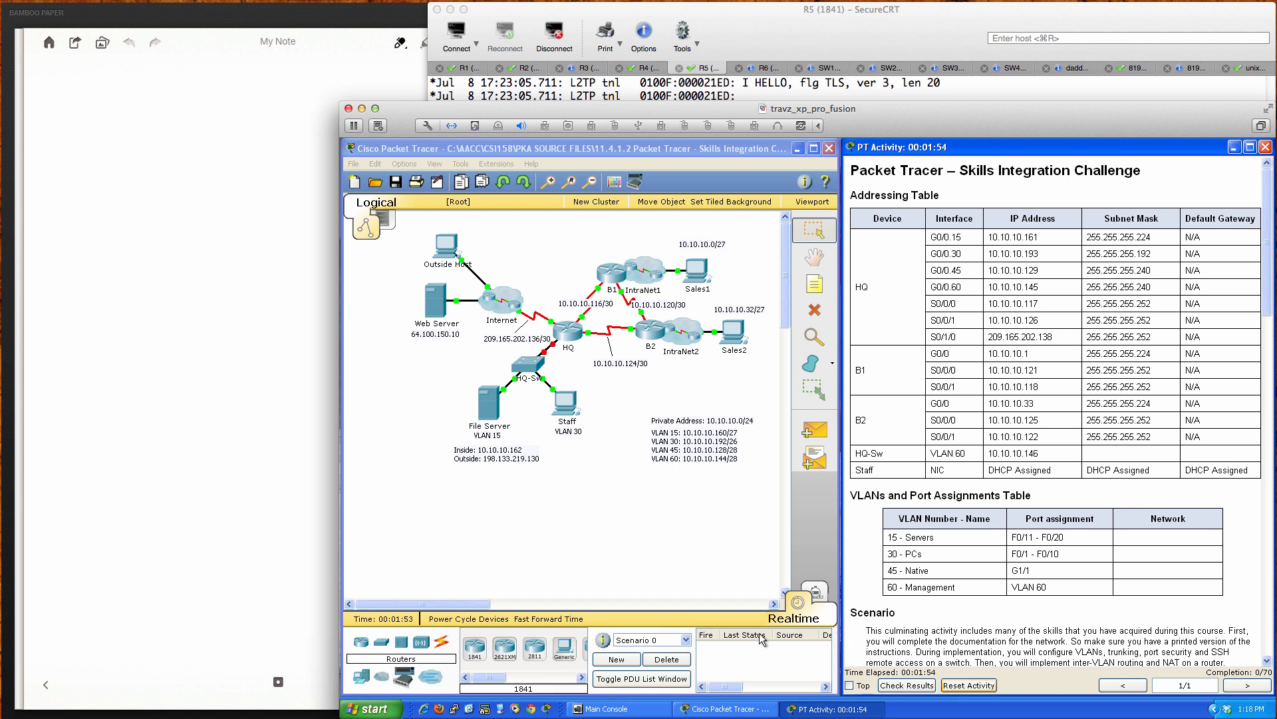
Step: Bring the Packet Tracer workspace to the front and enlarge the topology view slightly
{"action": "left_click", "coordinate": [639, 525]}
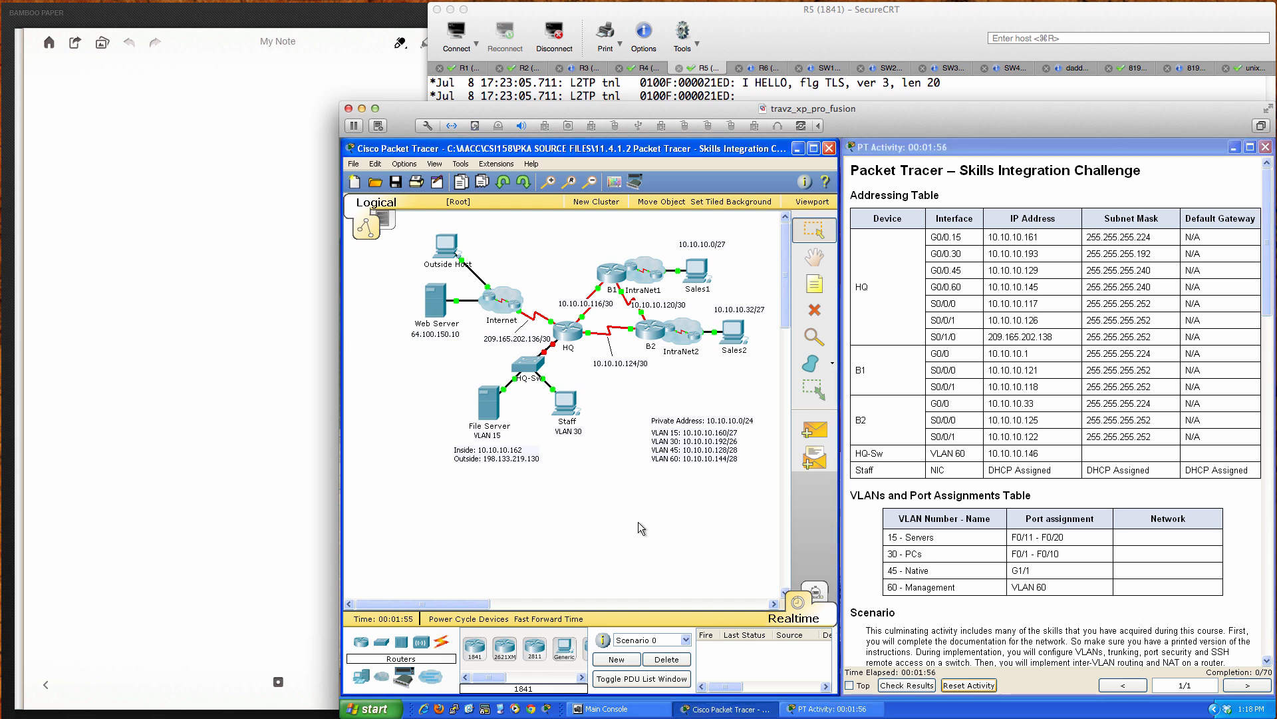
{"action": "key", "text": "ctrl+i"}
{"action": "key", "text": "ctrl+i"}
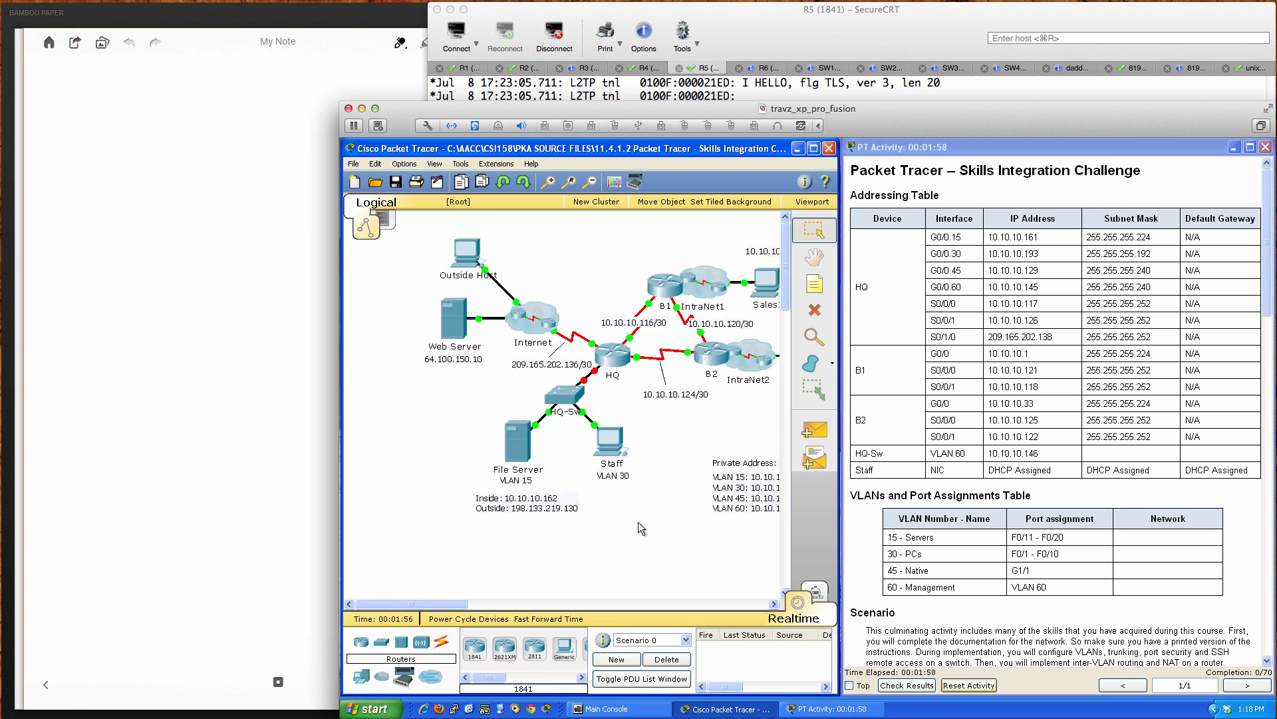
{"action": "left_click_drag", "start_coordinate": [460, 600], "coordinate": [476, 609]}
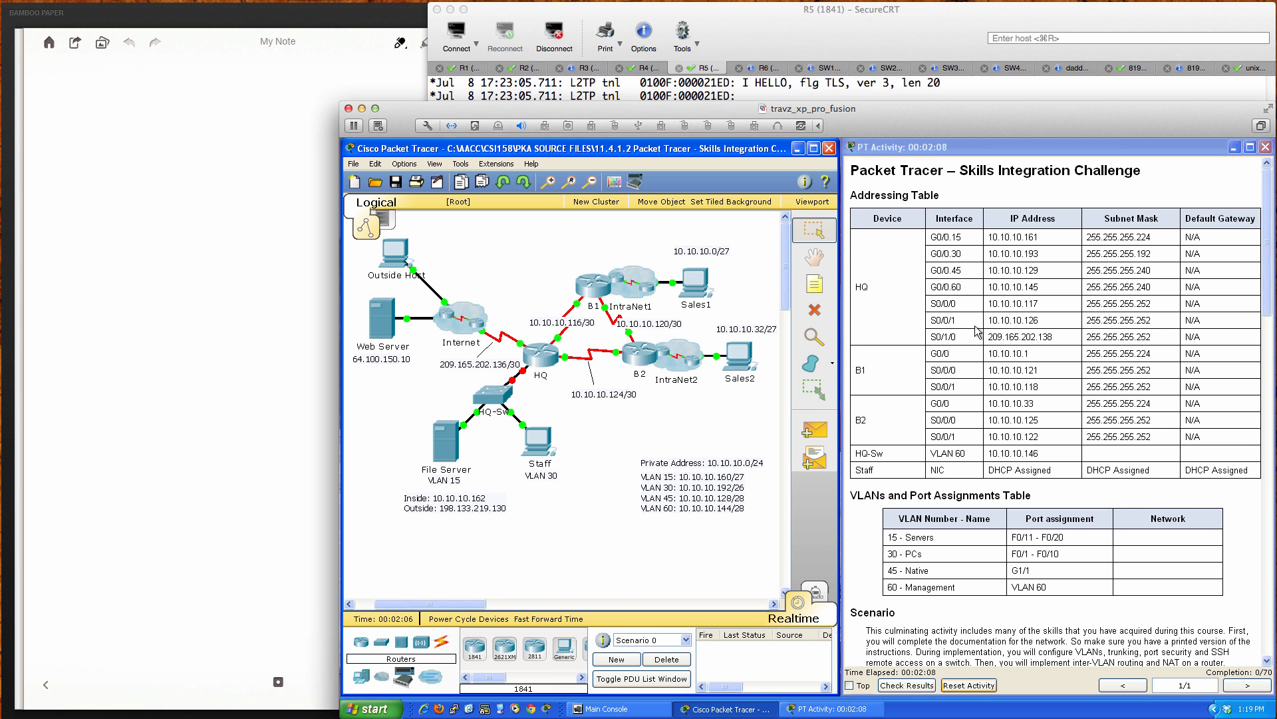
Step: Scroll through the PT Activity instructions to review the HQ-Sw requirements
{"action": "scroll", "coordinate": [877, 469], "scroll_direction": "down", "scroll_amount": 4}
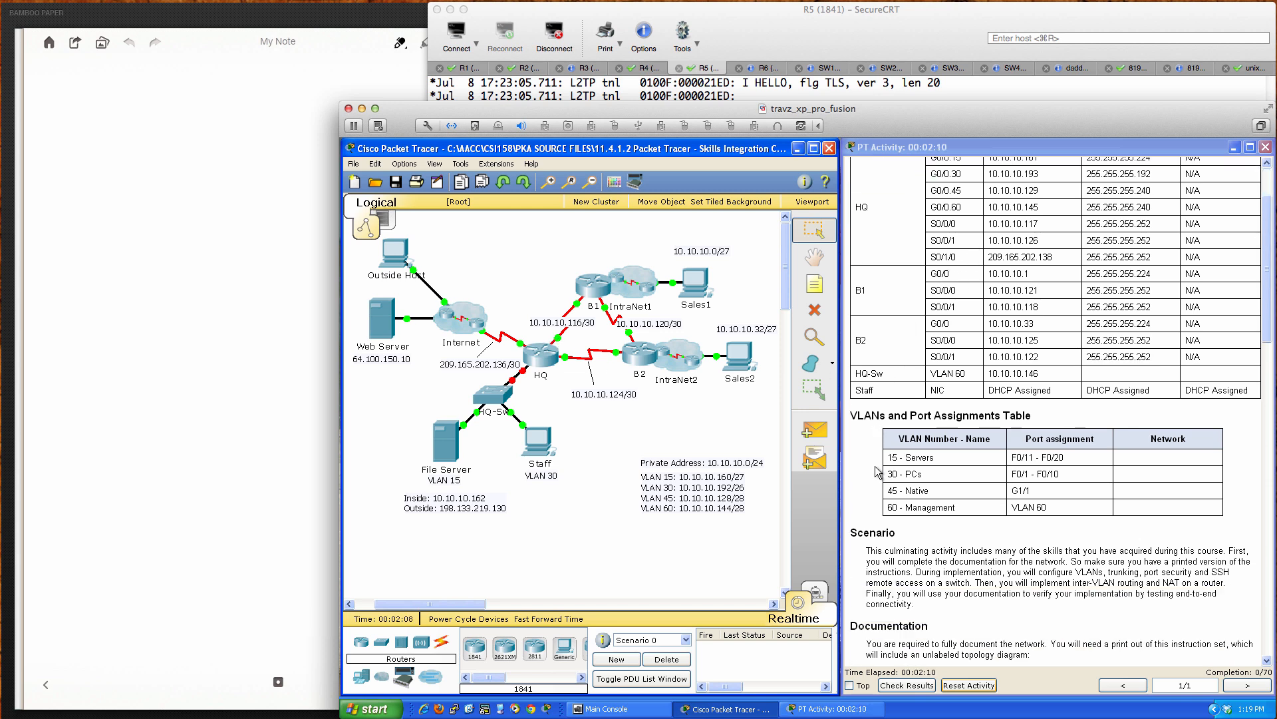
{"action": "scroll", "coordinate": [877, 469], "scroll_direction": "down", "scroll_amount": 3}
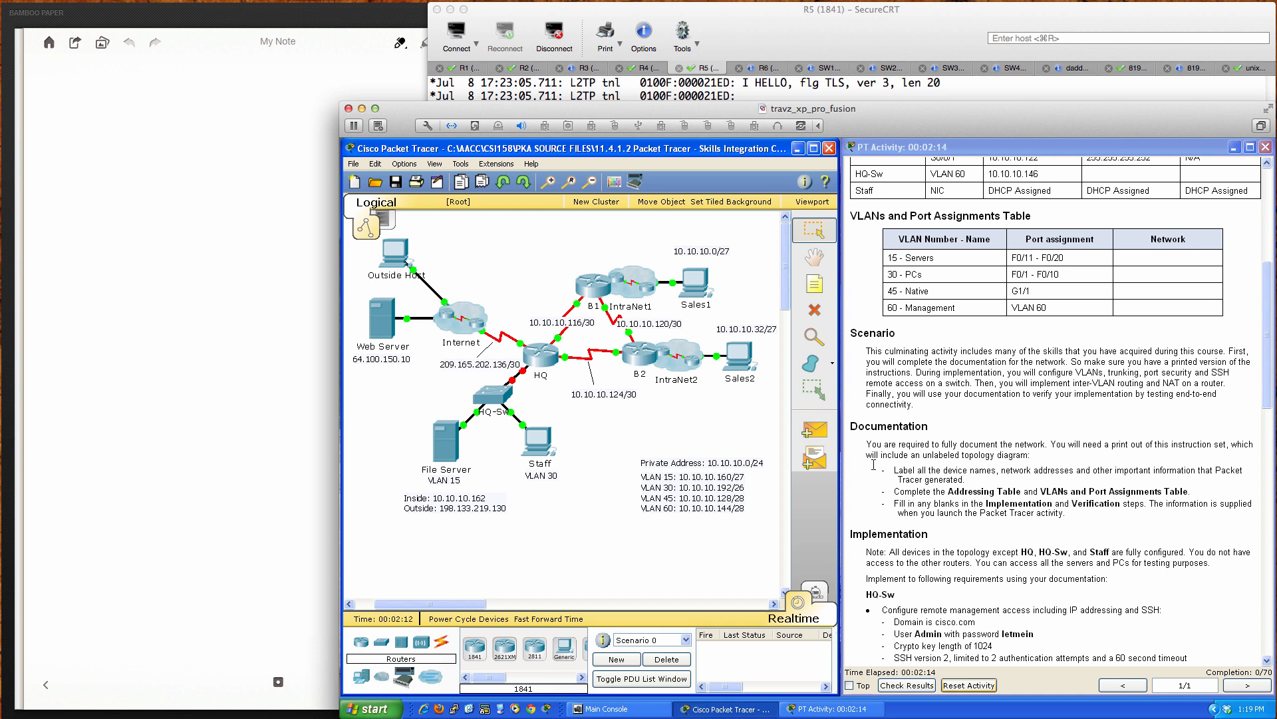
{"action": "scroll", "coordinate": [874, 464], "scroll_direction": "down", "scroll_amount": 1}
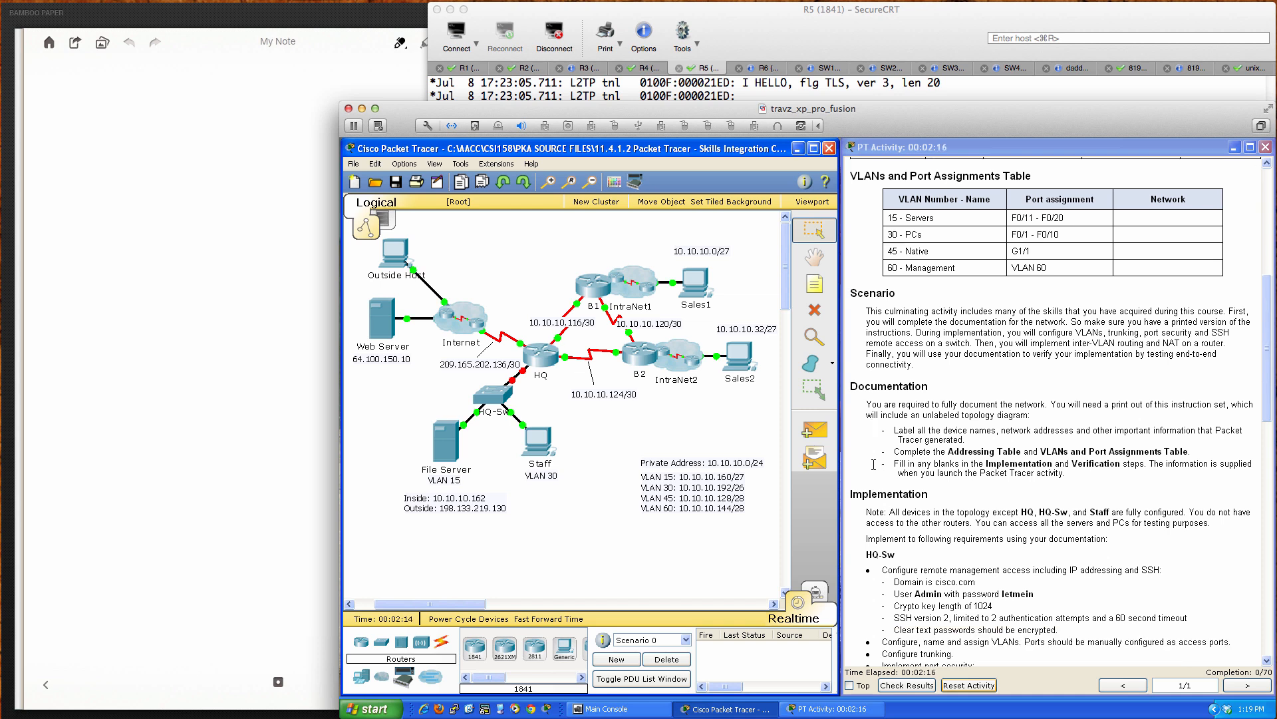
{"action": "scroll", "coordinate": [874, 465], "scroll_direction": "up", "scroll_amount": 8}
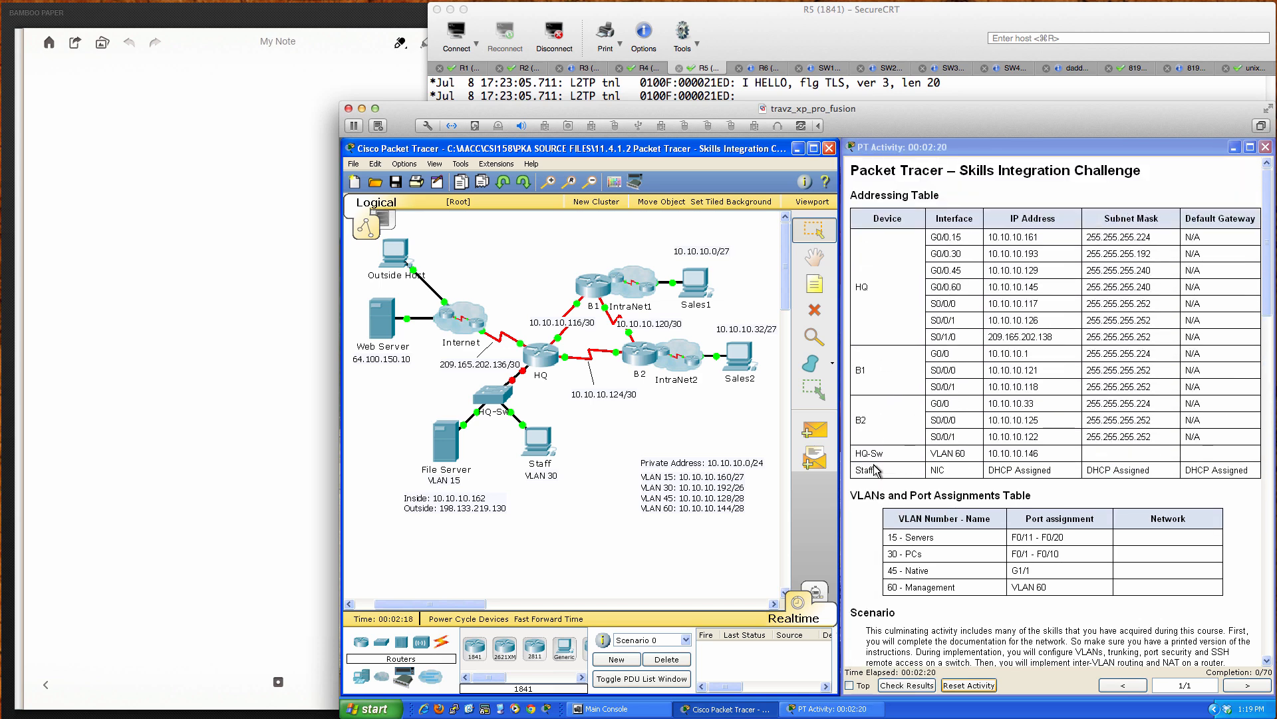
{"action": "scroll", "coordinate": [888, 450], "scroll_direction": "down", "scroll_amount": 3}
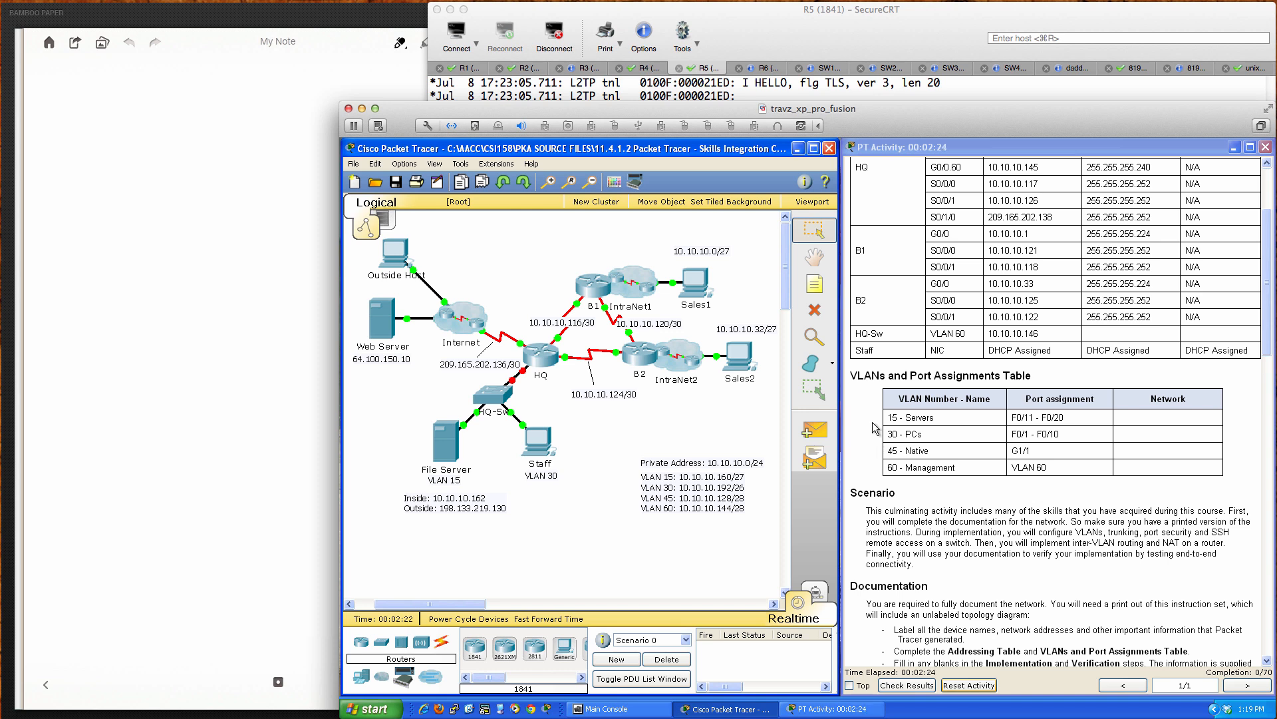
{"action": "scroll", "coordinate": [874, 428], "scroll_direction": "down", "scroll_amount": 4}
{"action": "scroll", "coordinate": [874, 427], "scroll_direction": "down", "scroll_amount": 2}
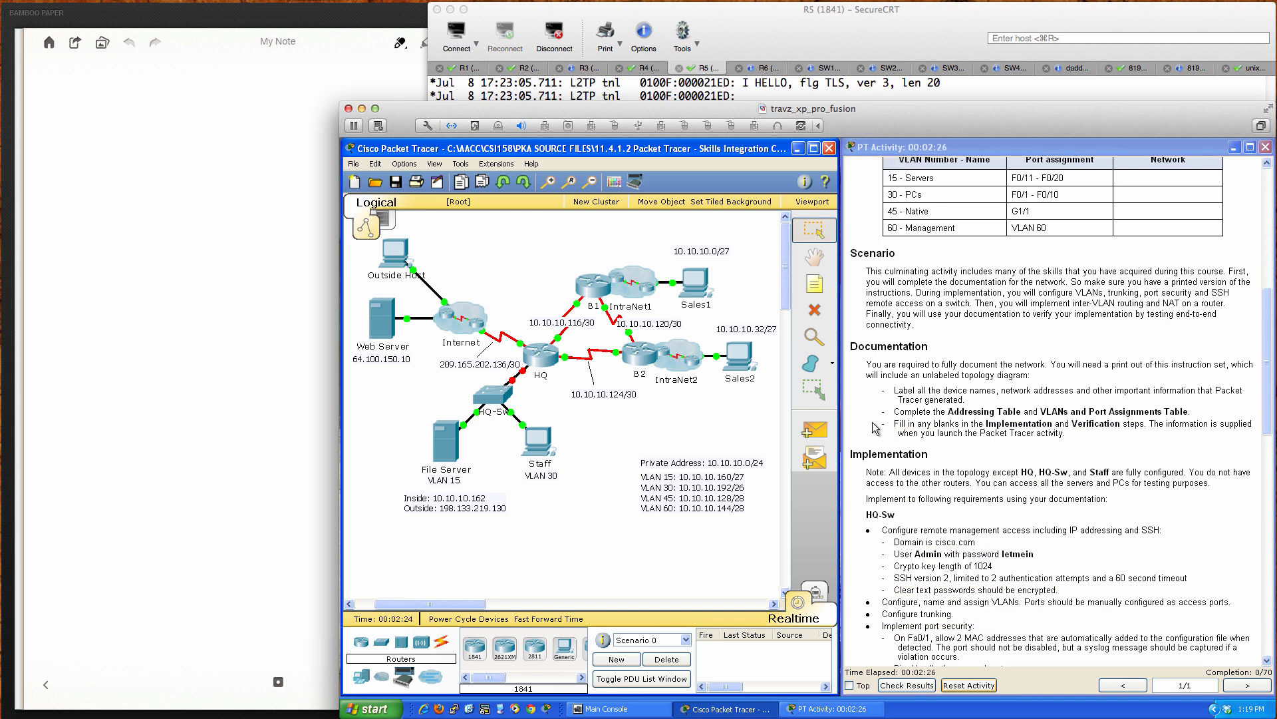
{"action": "scroll", "coordinate": [875, 428], "scroll_direction": "down", "scroll_amount": 3}
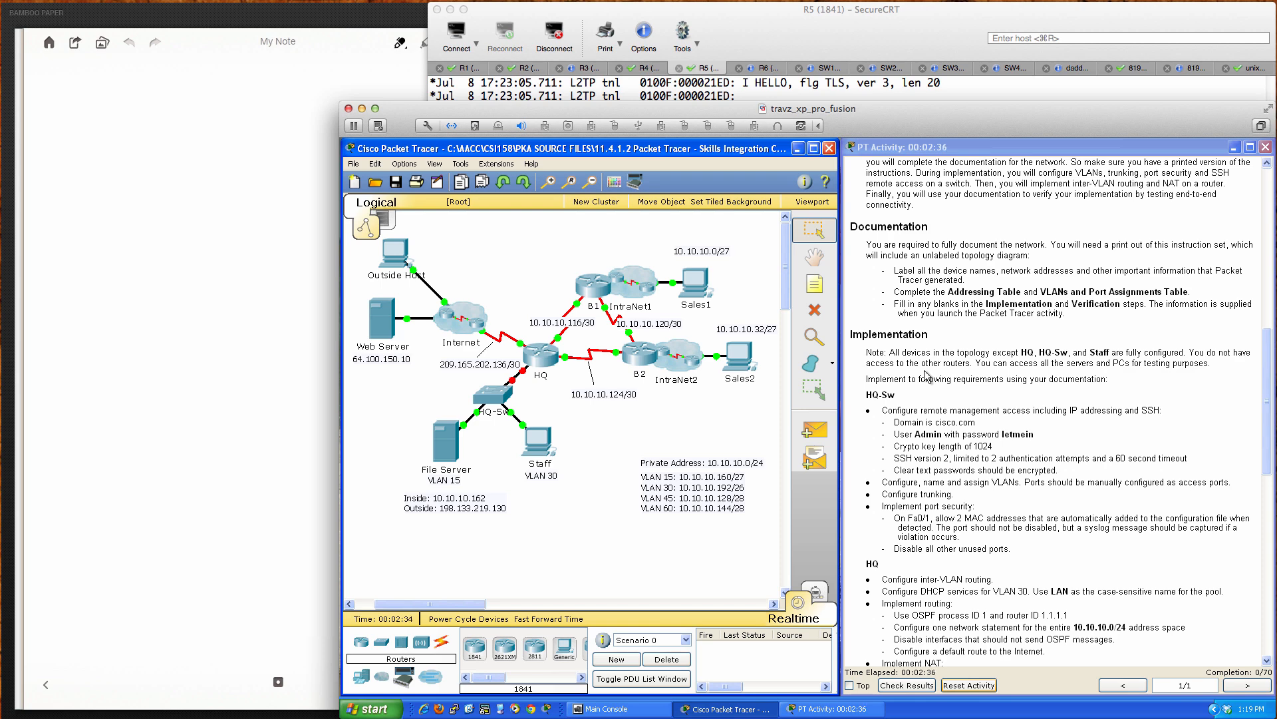
{"action": "scroll", "coordinate": [928, 376], "scroll_direction": "down", "scroll_amount": 4}
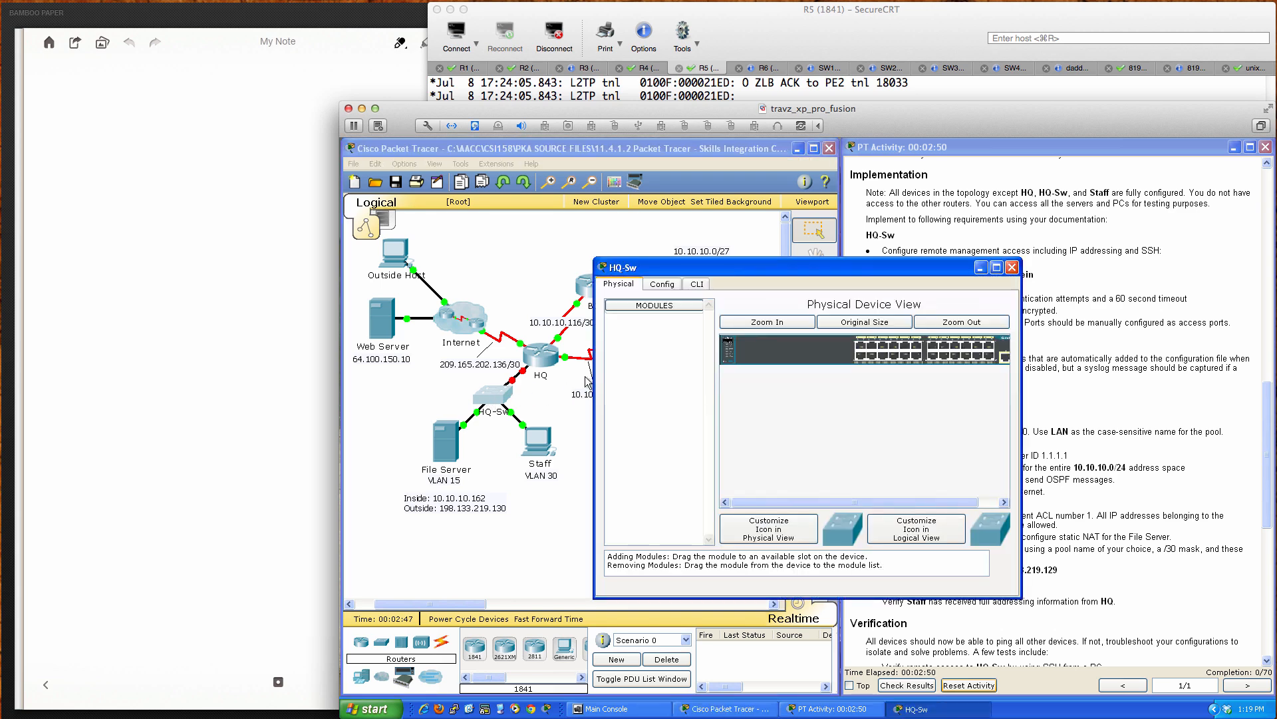
Step: Move the HQ-Sw window aside and enter privileged EXEC mode in its CLI
{"action": "left_click_drag", "start_coordinate": [744, 267], "coordinate": [574, 348]}
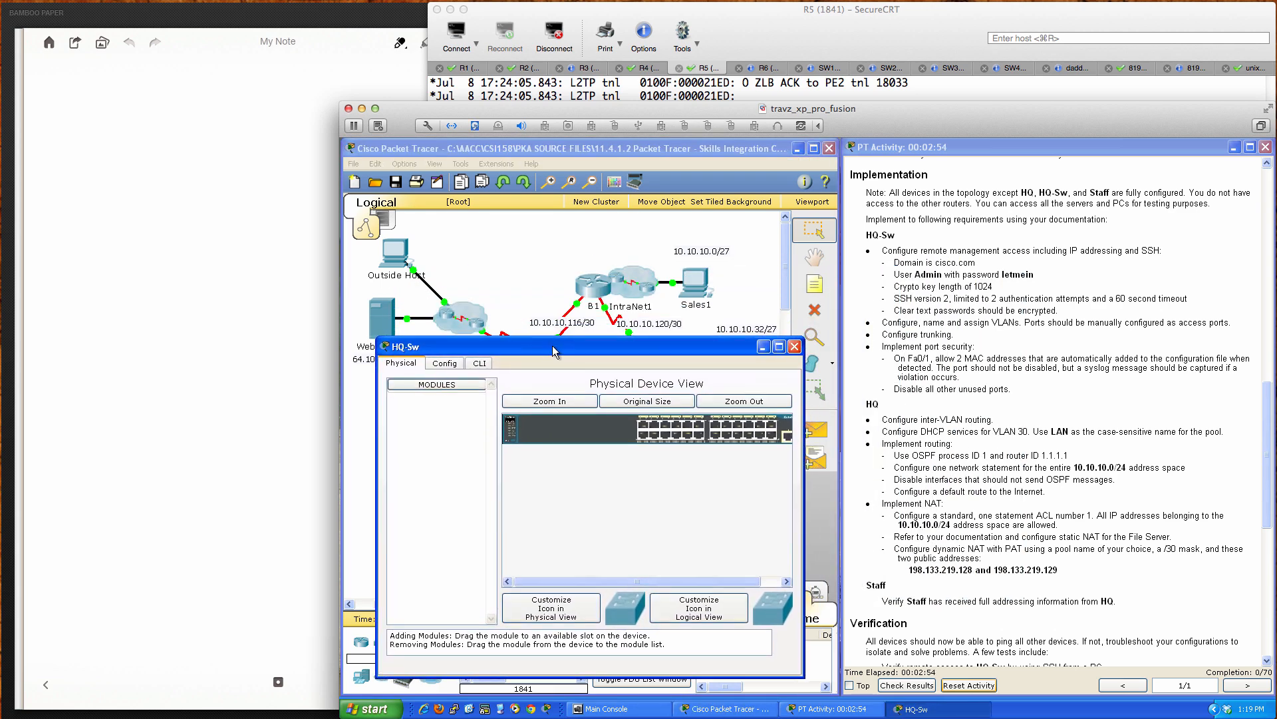
{"action": "left_click", "coordinate": [479, 364]}
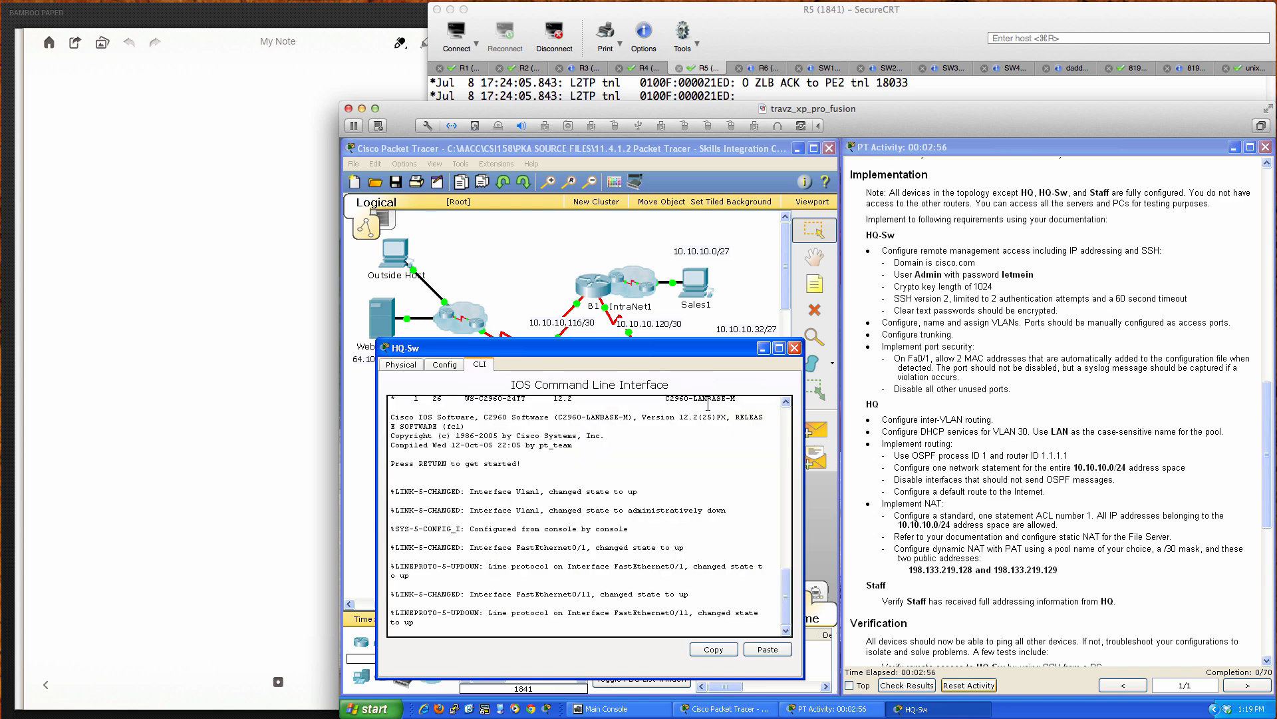
{"action": "key", "text": "Return"}
{"action": "key", "text": "Return"}
{"action": "key", "text": "Return"}
{"action": "key", "text": "Return"}
{"action": "key", "text": "Return"}
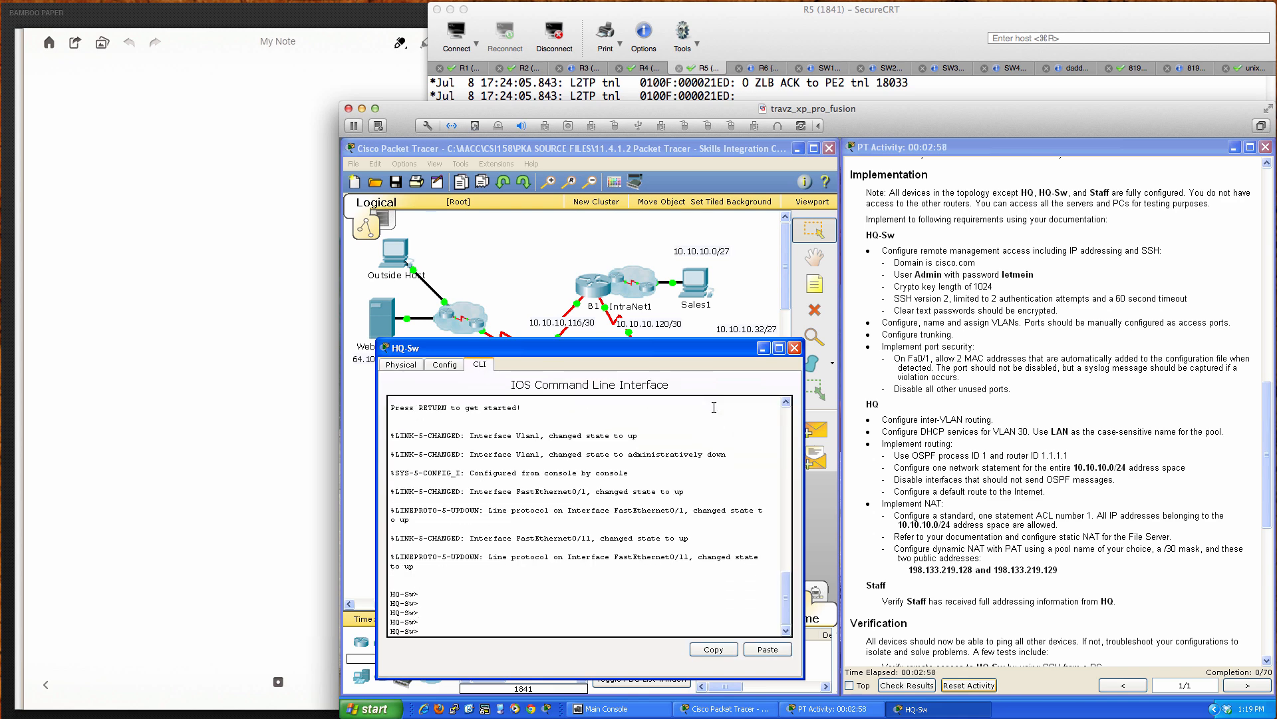
{"action": "type", "text": "en"}
{"action": "key", "text": "Return"}
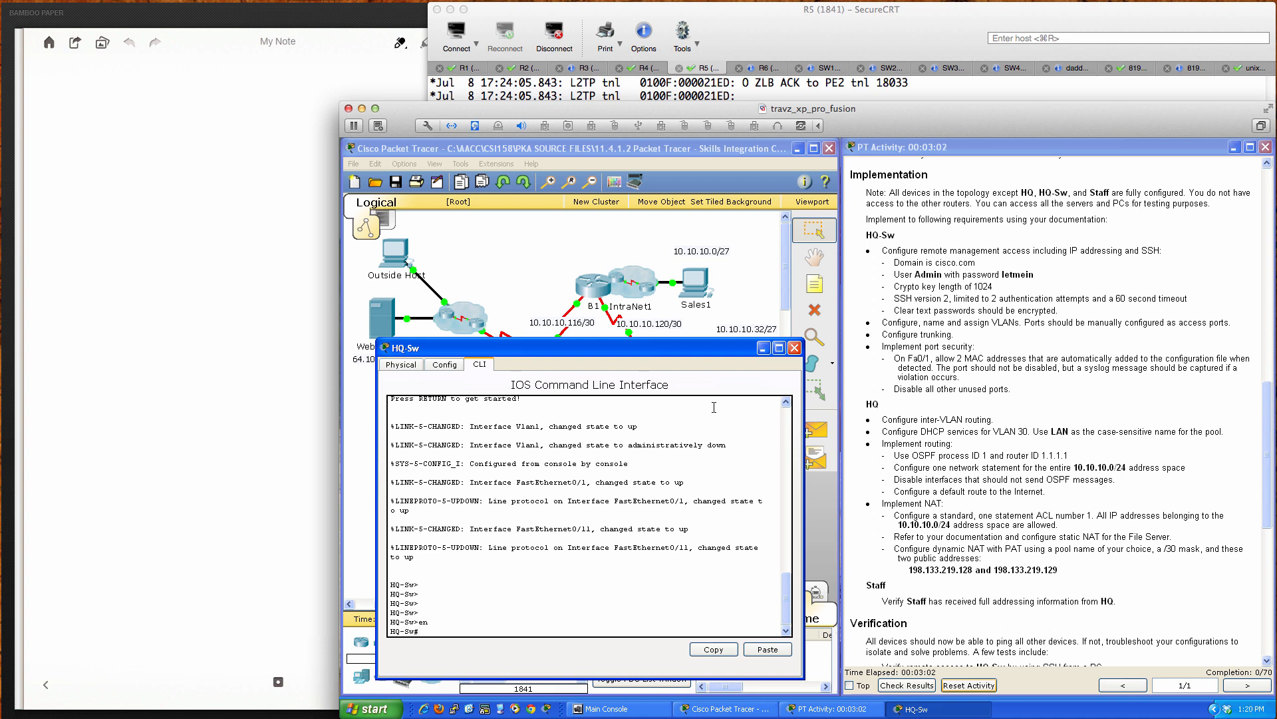
{"action": "key", "text": "Return"}
{"action": "key", "text": "Return"}
{"action": "key", "text": "Return"}
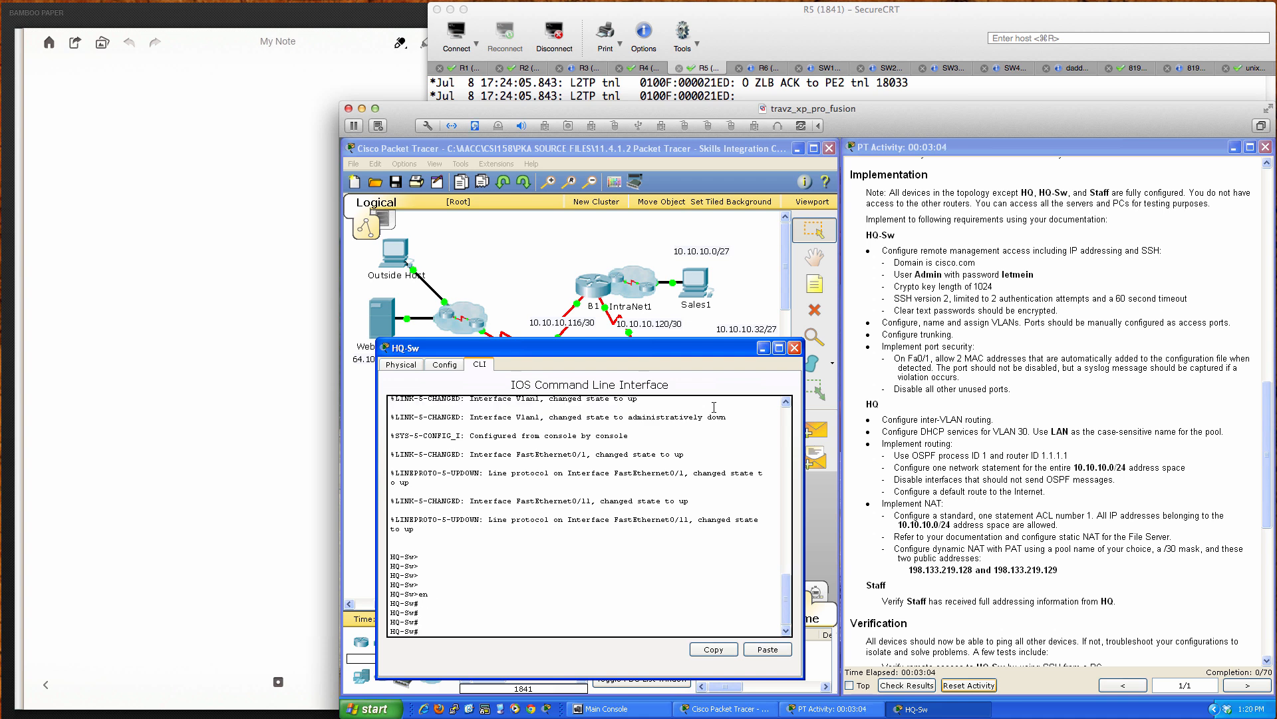
Step: Enter global configuration and set the IP domain name to cisco.com
{"action": "type", "text": "conf t"}
{"action": "key", "text": "Return"}
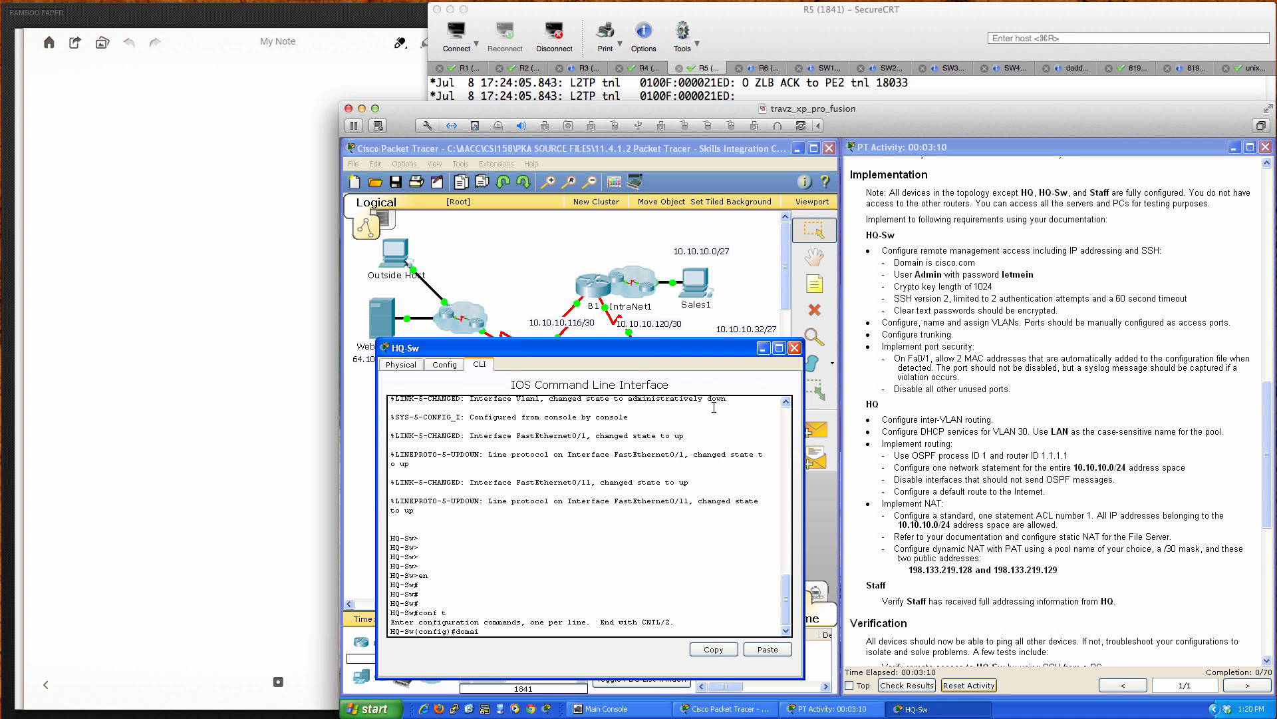
{"action": "type", "text": "ip domain-"}
{"action": "key", "text": "Tab"}
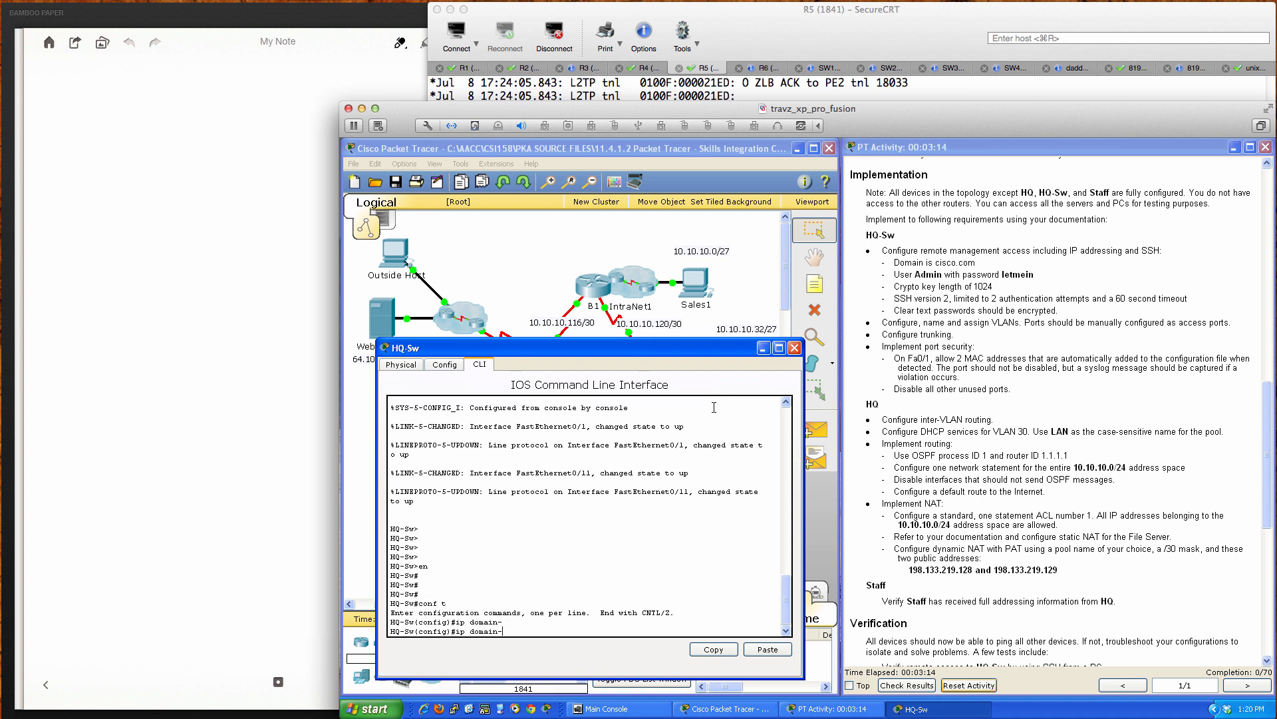
{"action": "type", "text": "n"}
{"action": "key", "text": "Tab"}
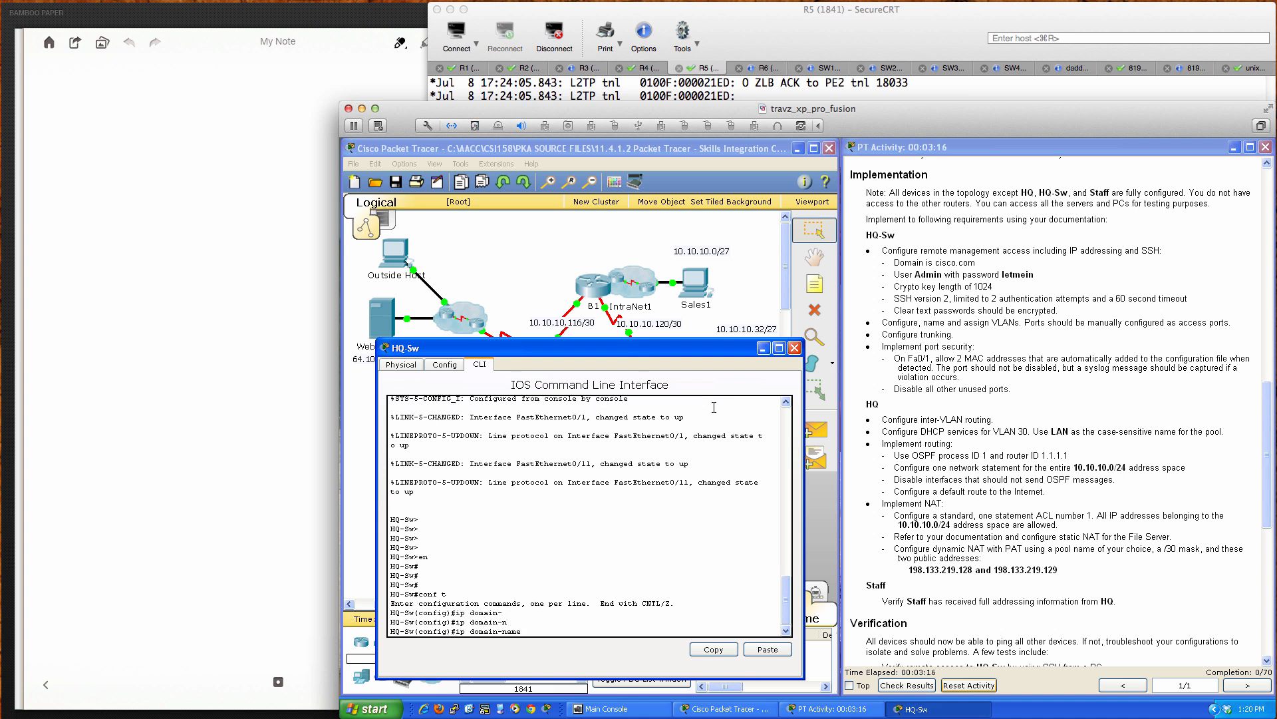
{"action": "type", "text": "cisco.com"}
{"action": "key", "text": "Return"}
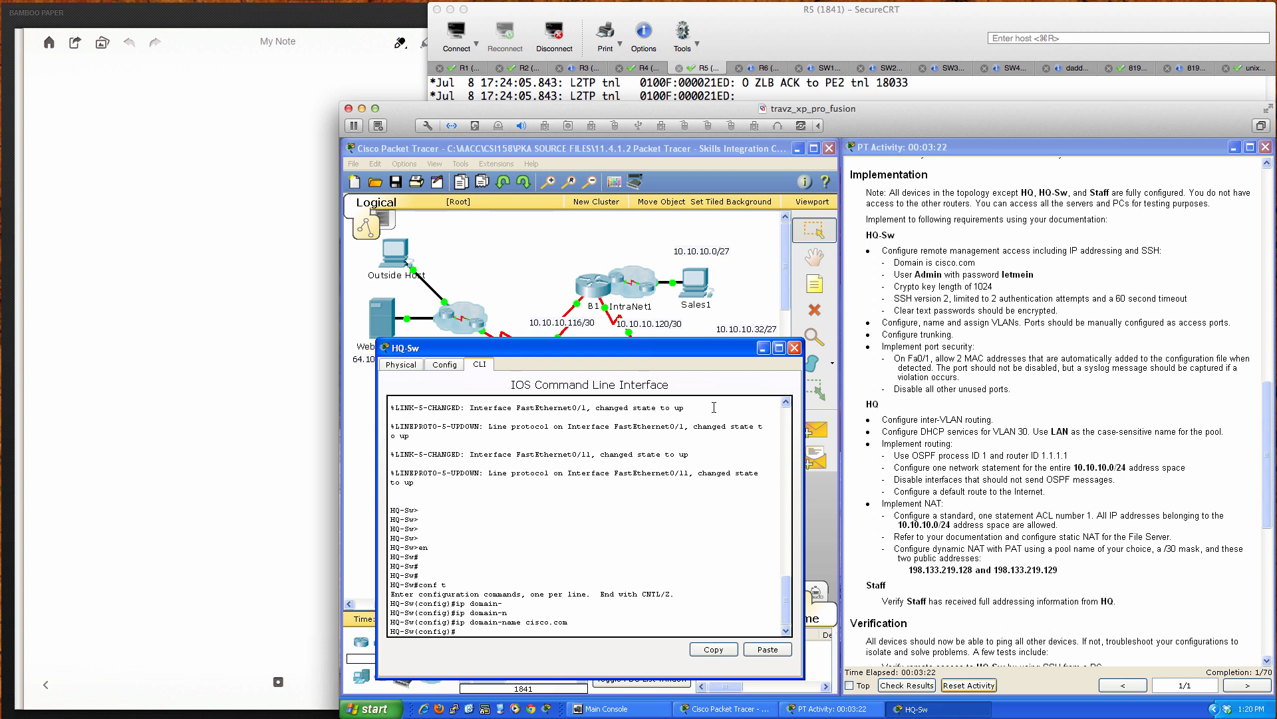
Step: Type 'crypto key generate rsa' and query its available options
{"action": "type", "text": "cry"}
{"action": "key", "text": "Tab"}
{"action": "type", "text": "ke"}
{"action": "key", "text": "Tab"}
{"action": "type", "text": "g"}
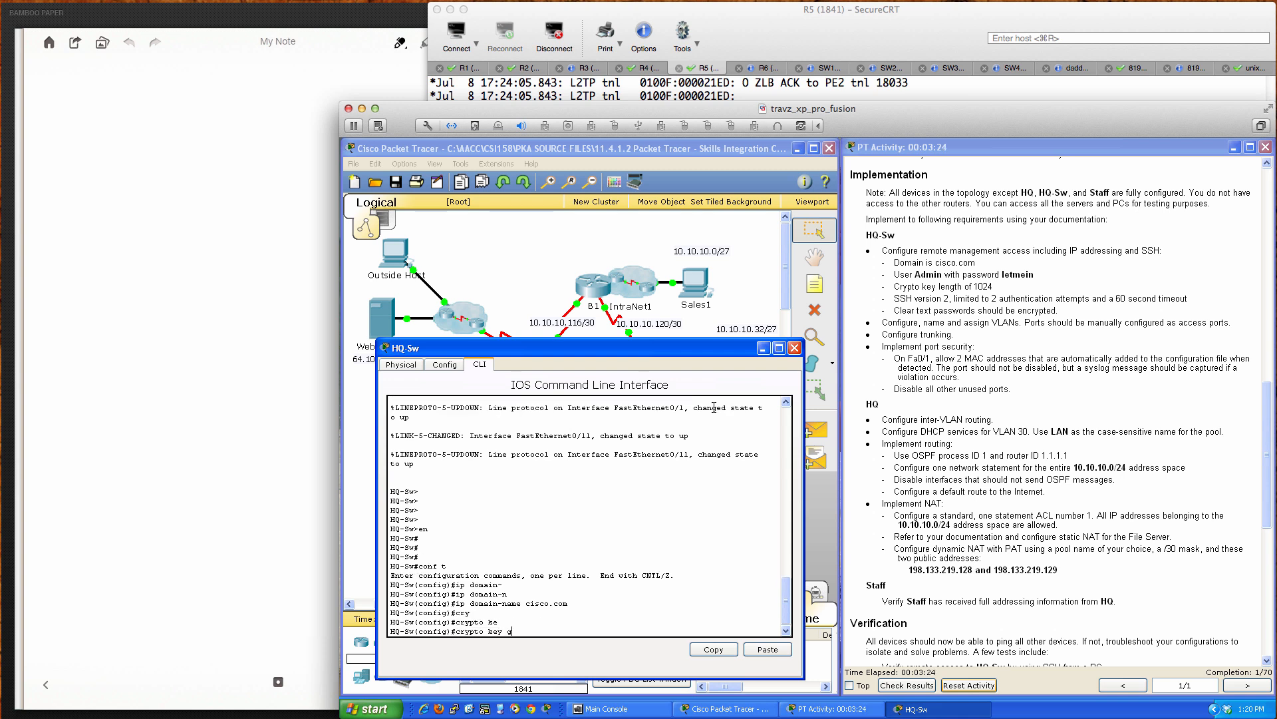
{"action": "type", "text": "en"}
{"action": "key", "text": "Tab"}
{"action": "type", "text": "rsa ?"}
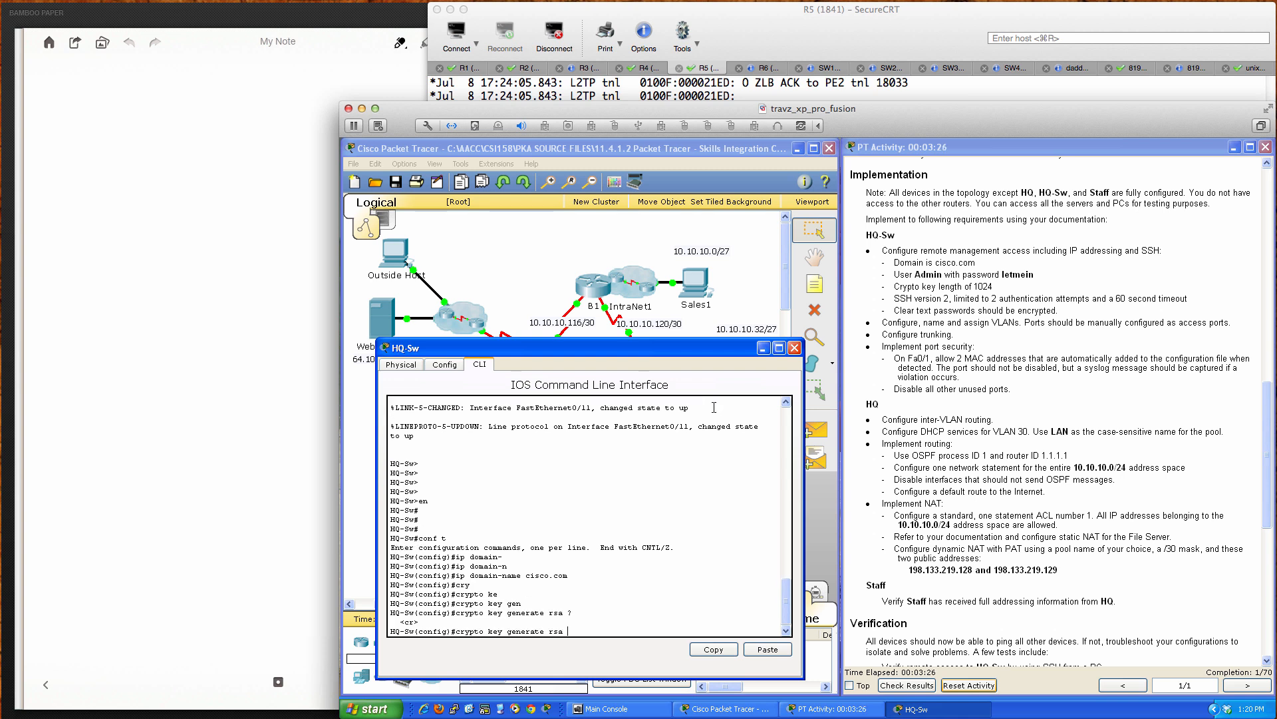
Step: Run the RSA key generation with a 1024-bit modulus, enabling SSH
{"action": "key", "text": "Return"}
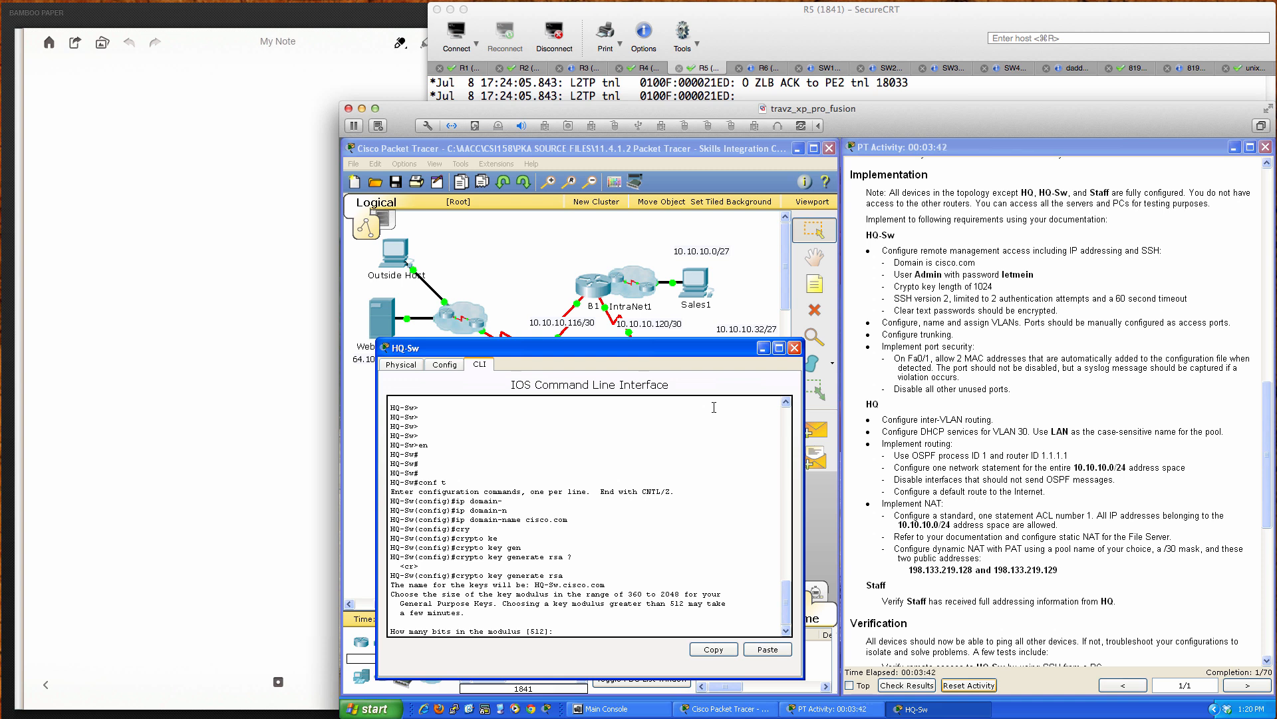
{"action": "type", "text": "1024"}
{"action": "key", "text": "Return"}
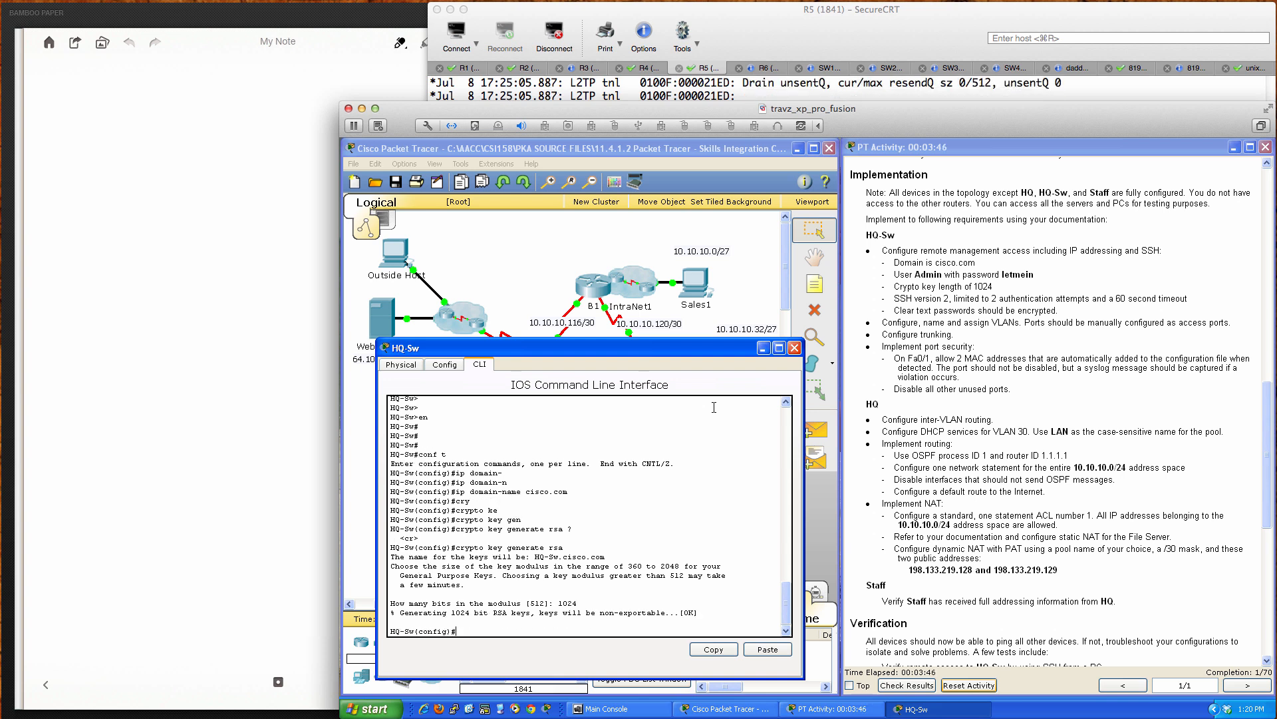
{"action": "key", "text": "Return"}
{"action": "key", "text": "Return"}
{"action": "key", "text": "Return"}
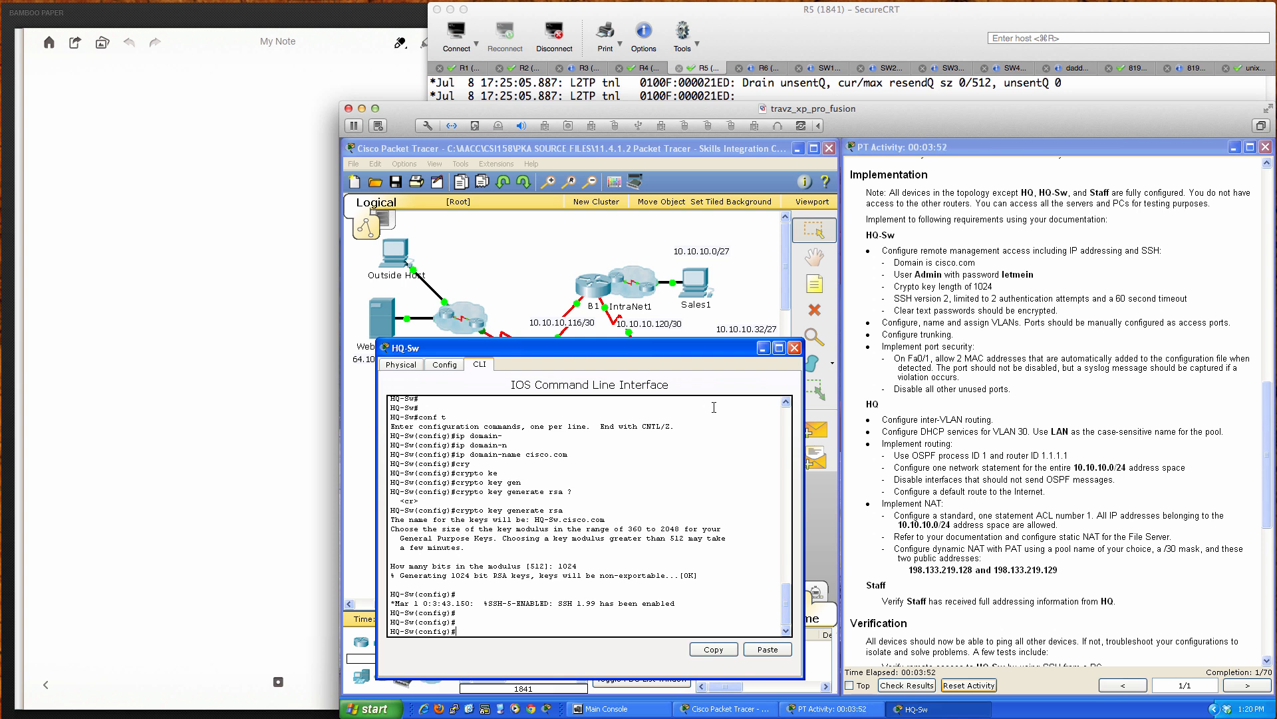
Step: Set the HQ-Sw SSH version to 2
{"action": "type", "text": "ip ssh"}
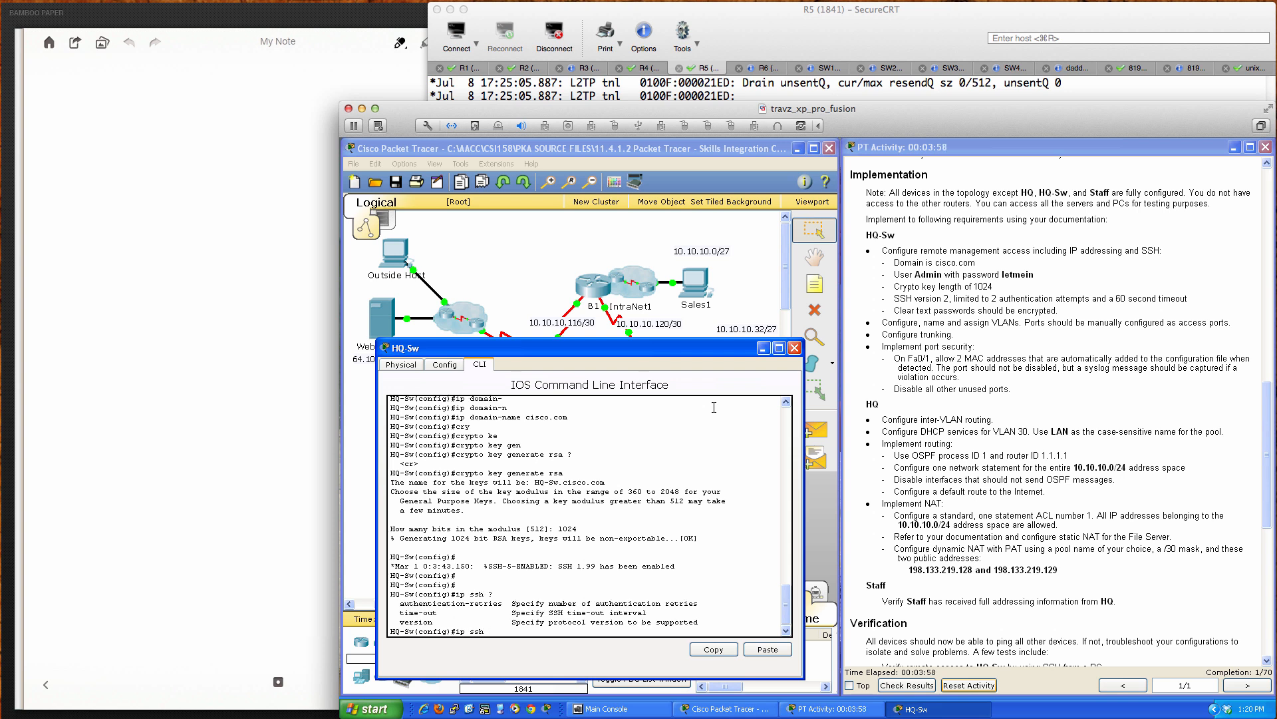
{"action": "type", "text": " ?ver"}
{"action": "key", "text": "Tab"}
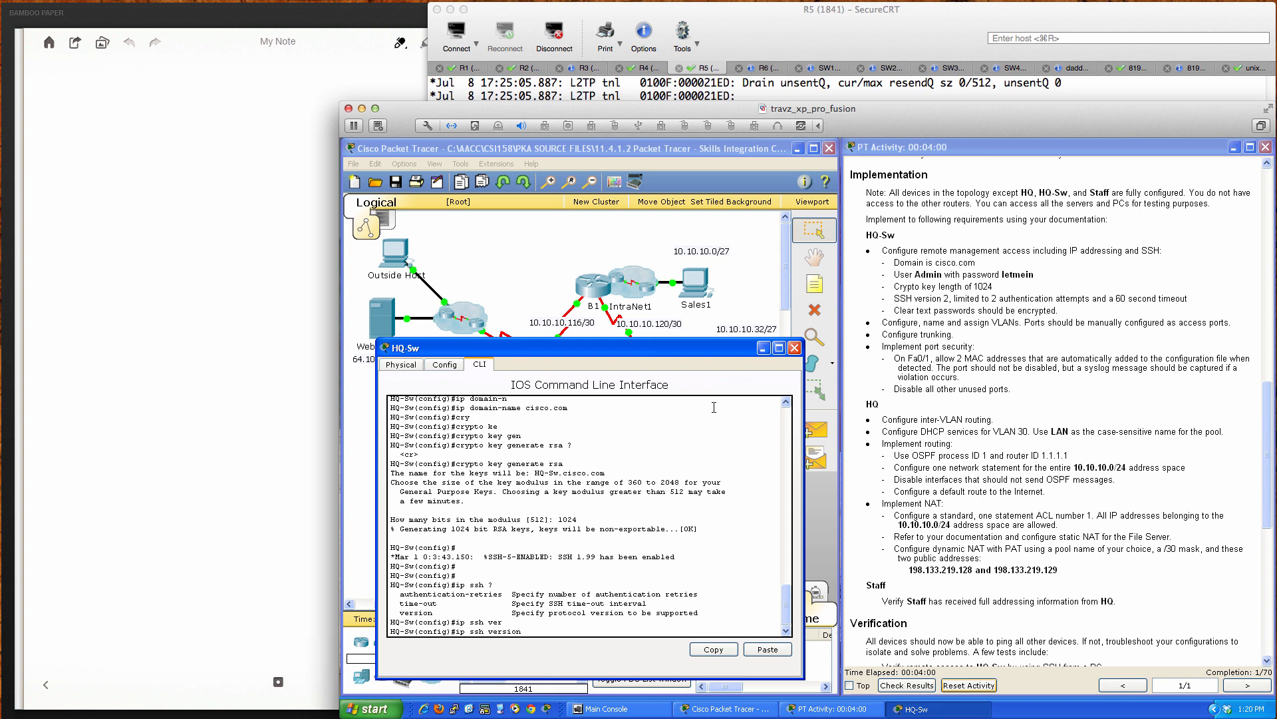
{"action": "type", "text": "?"}
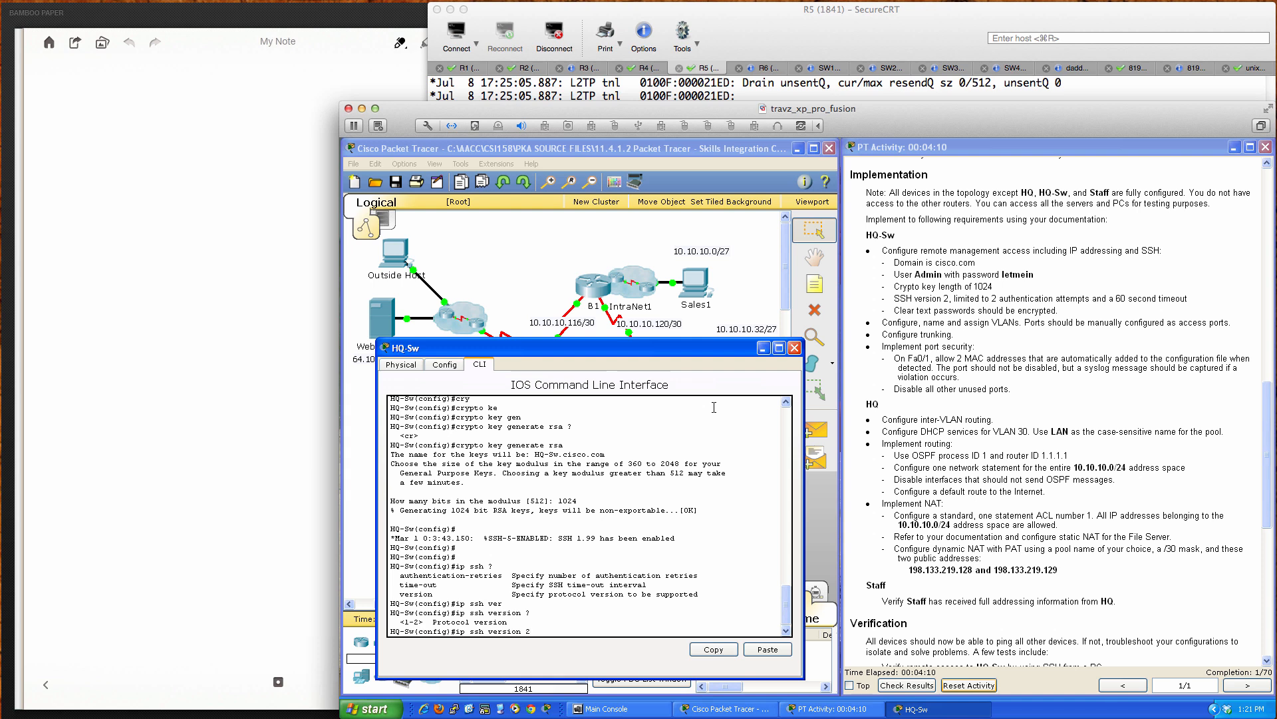
{"action": "key", "text": "Return"}
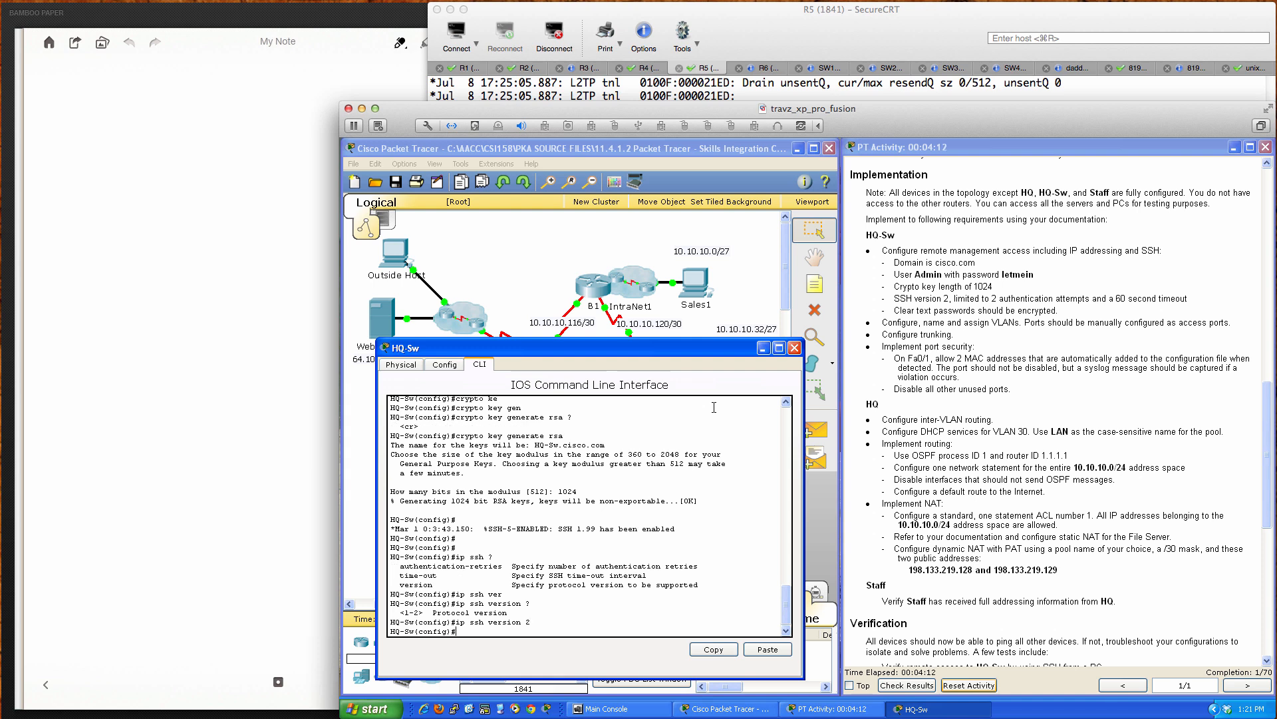
Step: Limit SSH to 2 authentication retries and a 60-second time-out
{"action": "type", "text": "ip shsh au"}
{"action": "key", "text": "Tab"}
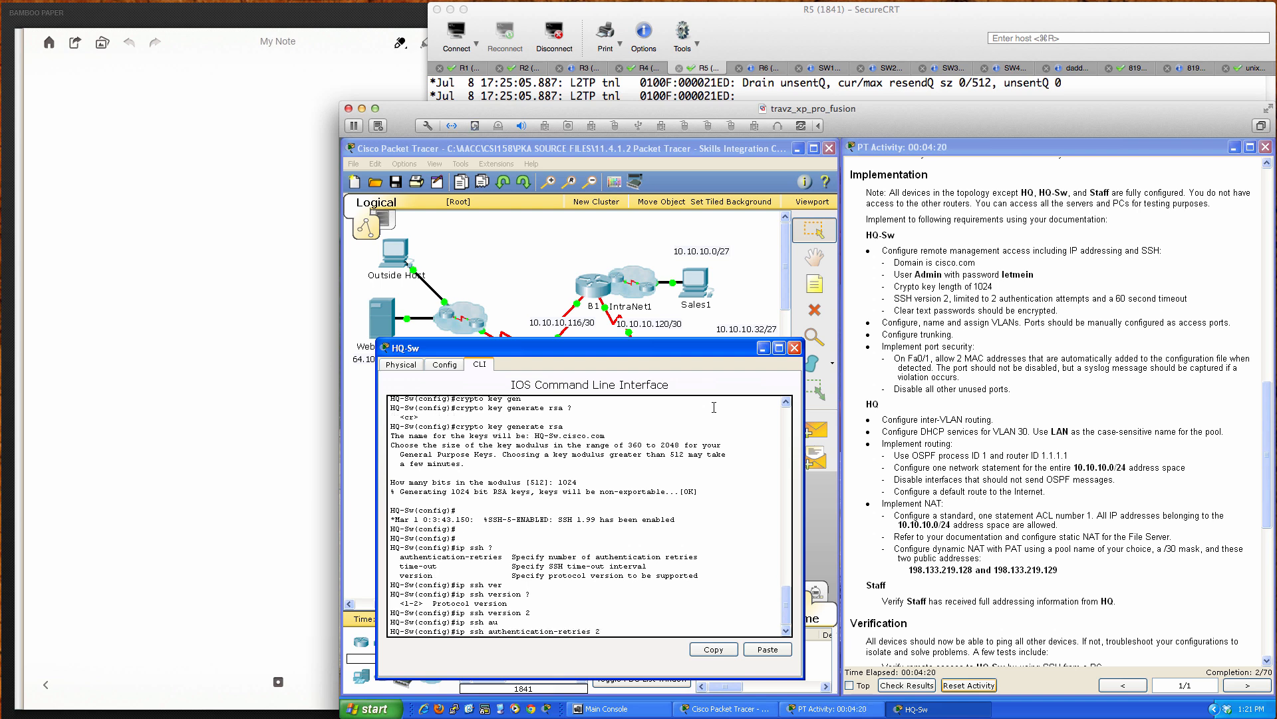
{"action": "key", "text": "Return"}
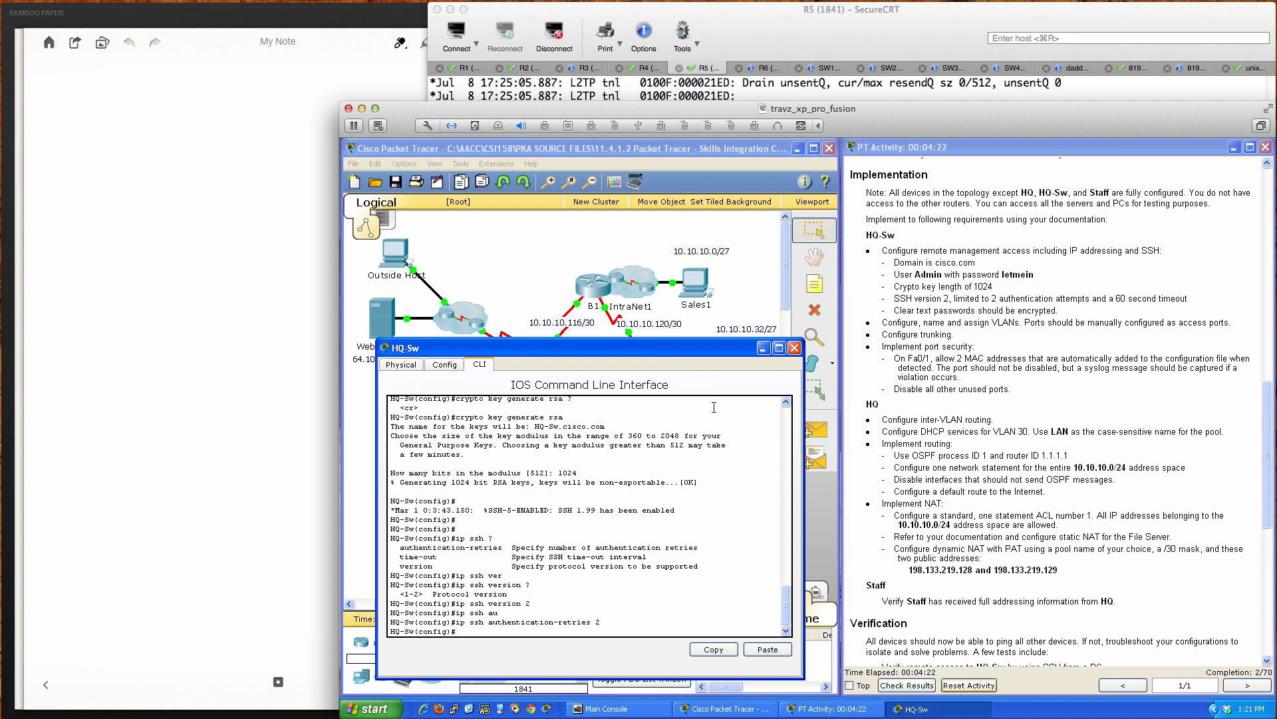
{"action": "type", "text": "ip ssh ti"}
{"action": "key", "text": "Tab"}
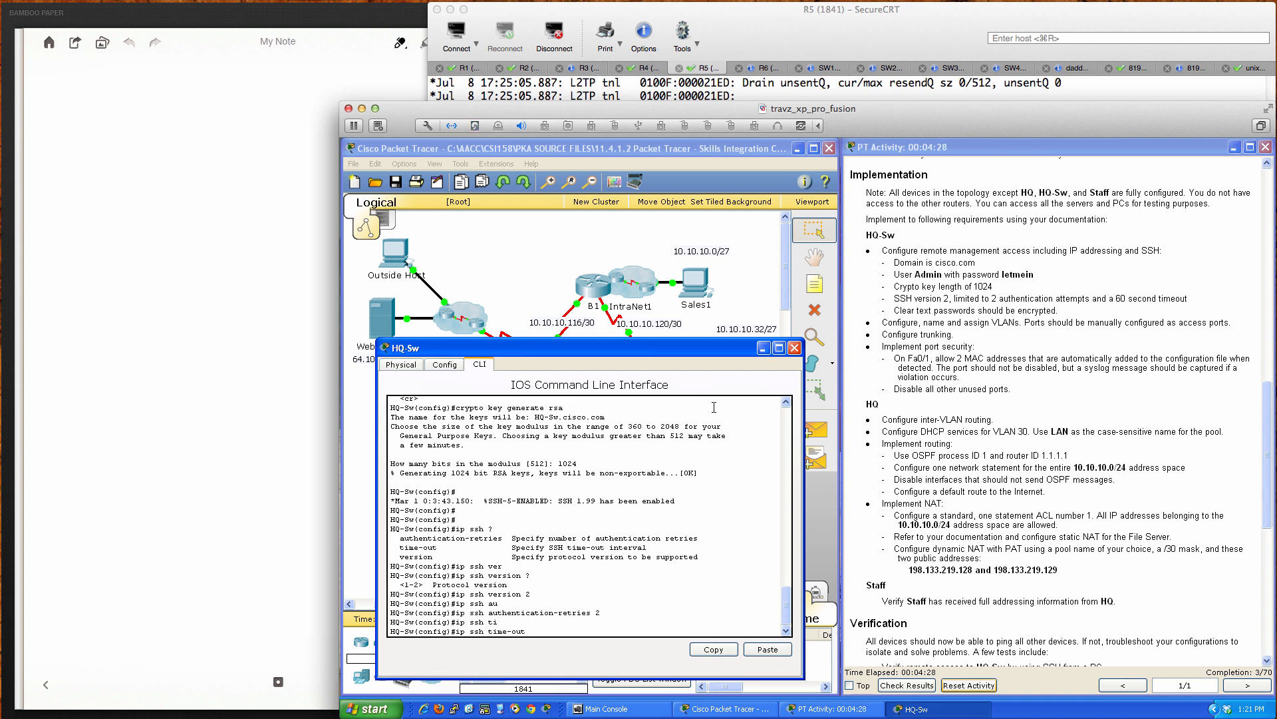
{"action": "type", "text": "?"}
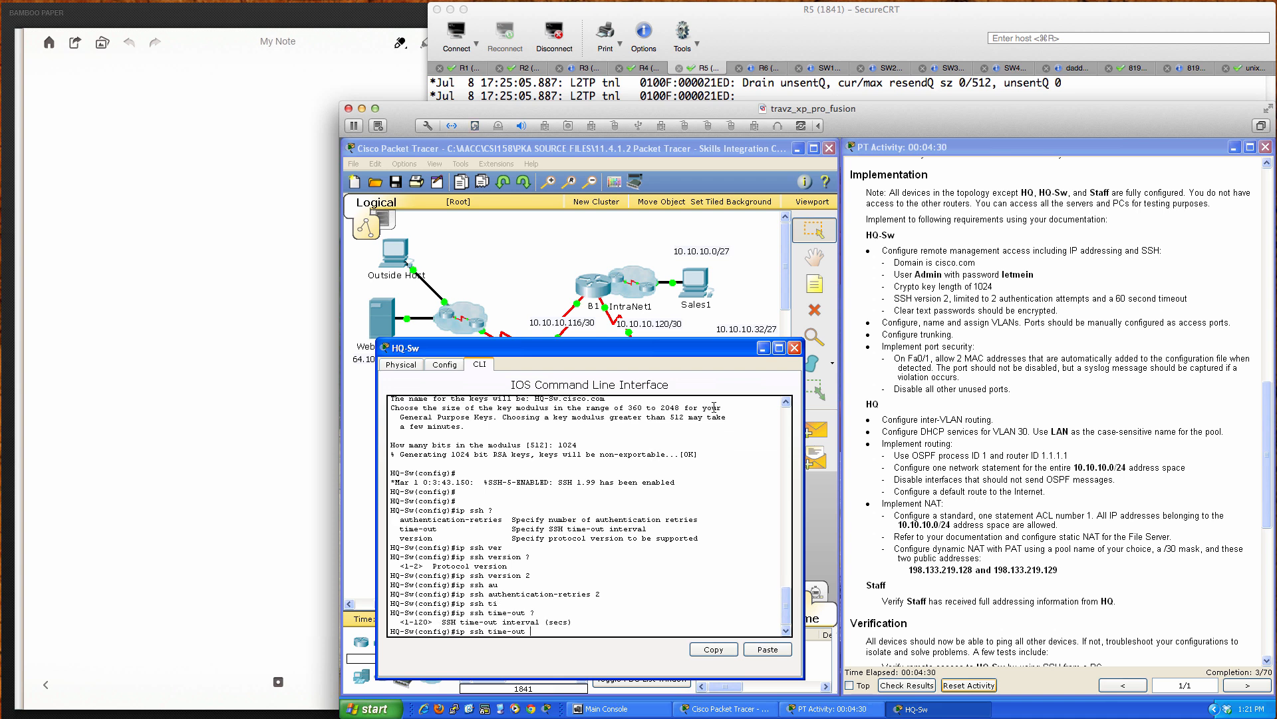
{"action": "type", "text": "60"}
{"action": "key", "text": "Return"}
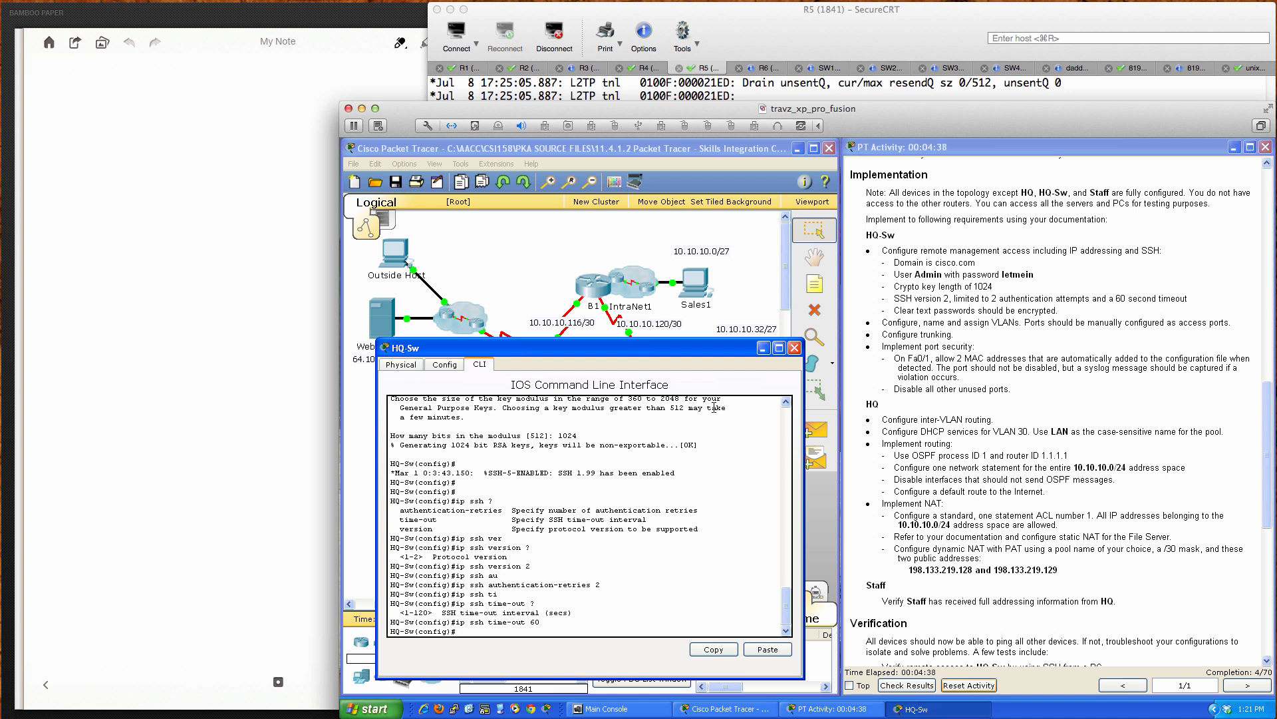
Step: Turn on service password-encryption on HQ-Sw
{"action": "type", "text": "ser"}
{"action": "key", "text": "Tab"}
{"action": "type", "text": "pas"}
{"action": "key", "text": "Tab"}
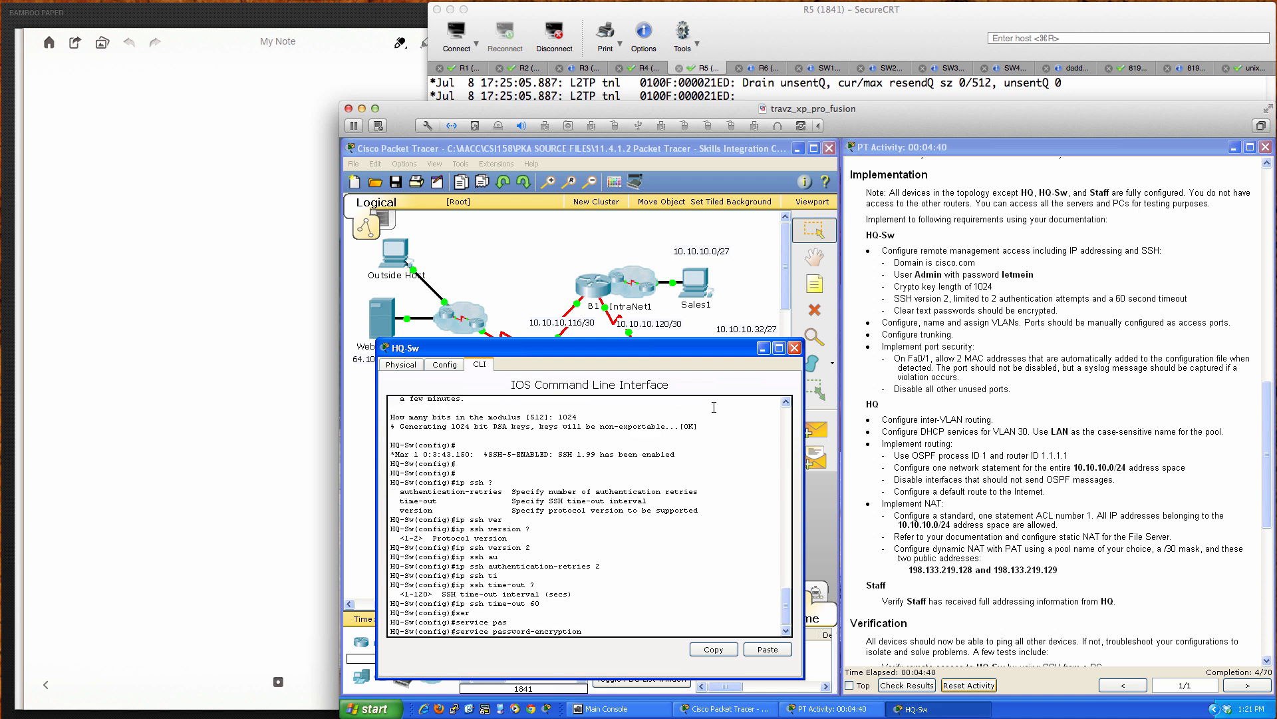
{"action": "key", "text": "Return"}
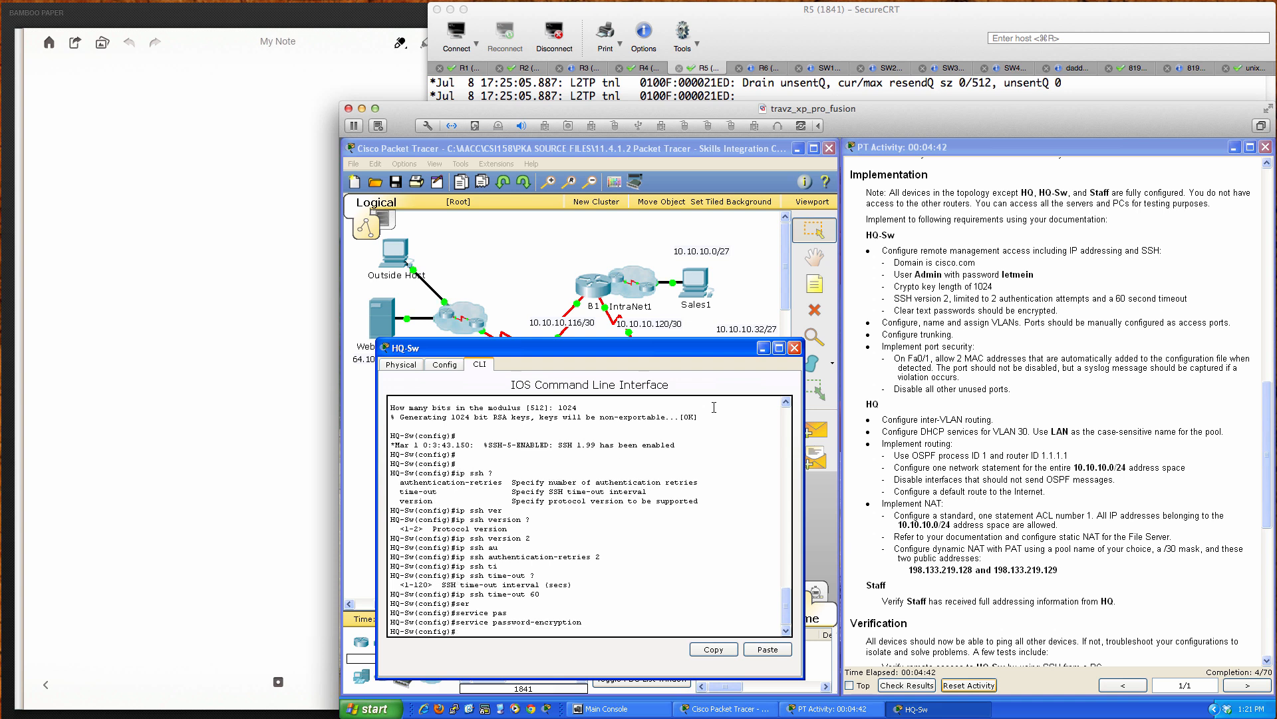
{"action": "key", "text": "Return"}
{"action": "key", "text": "Return"}
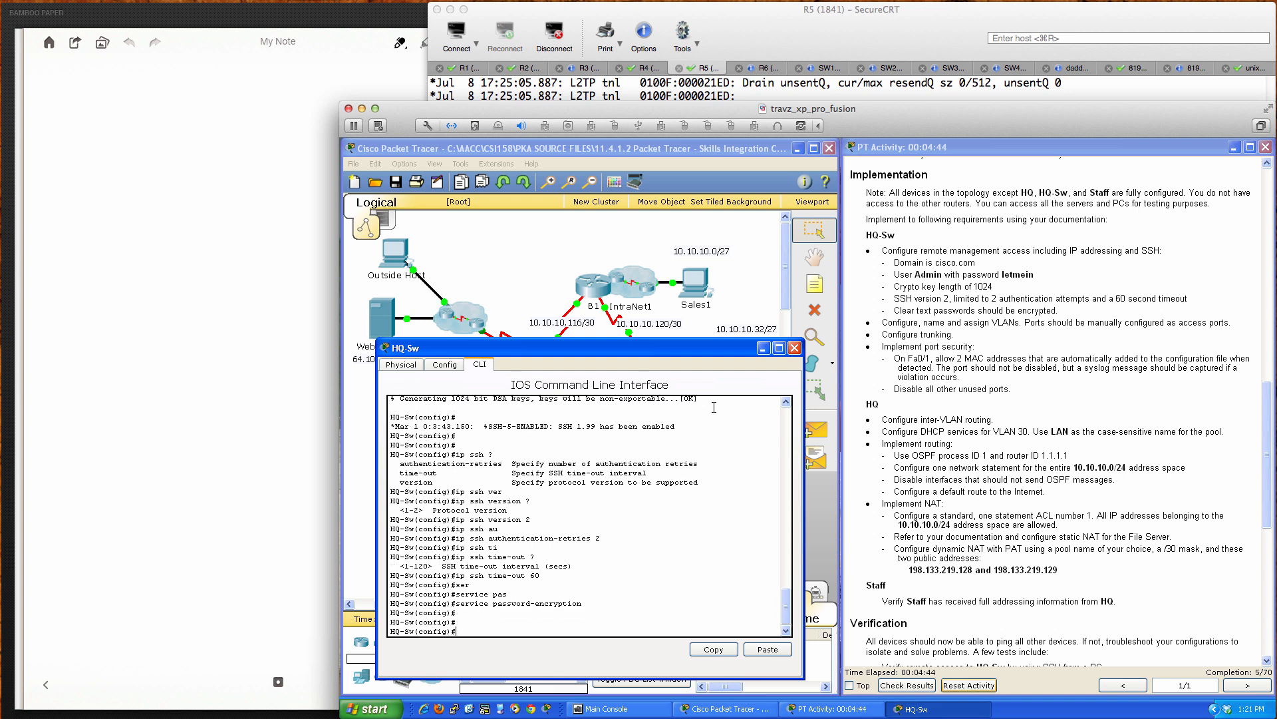
Step: Create the local user Admin with a type-0 password, then enter line vty 0 15
{"action": "type", "text": "user"}
{"action": "key", "text": "Tab"}
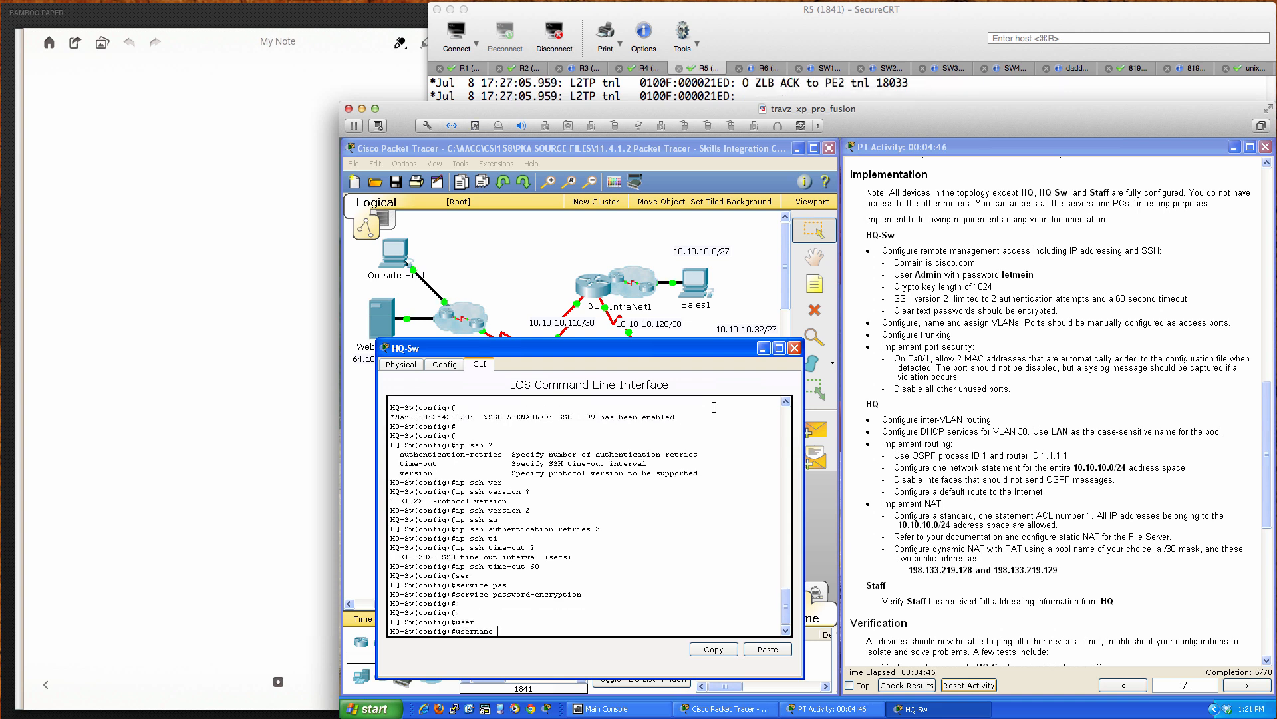
{"action": "type", "text": "Admin pass"}
{"action": "key", "text": "Tab"}
{"action": "type", "text": "0 "}
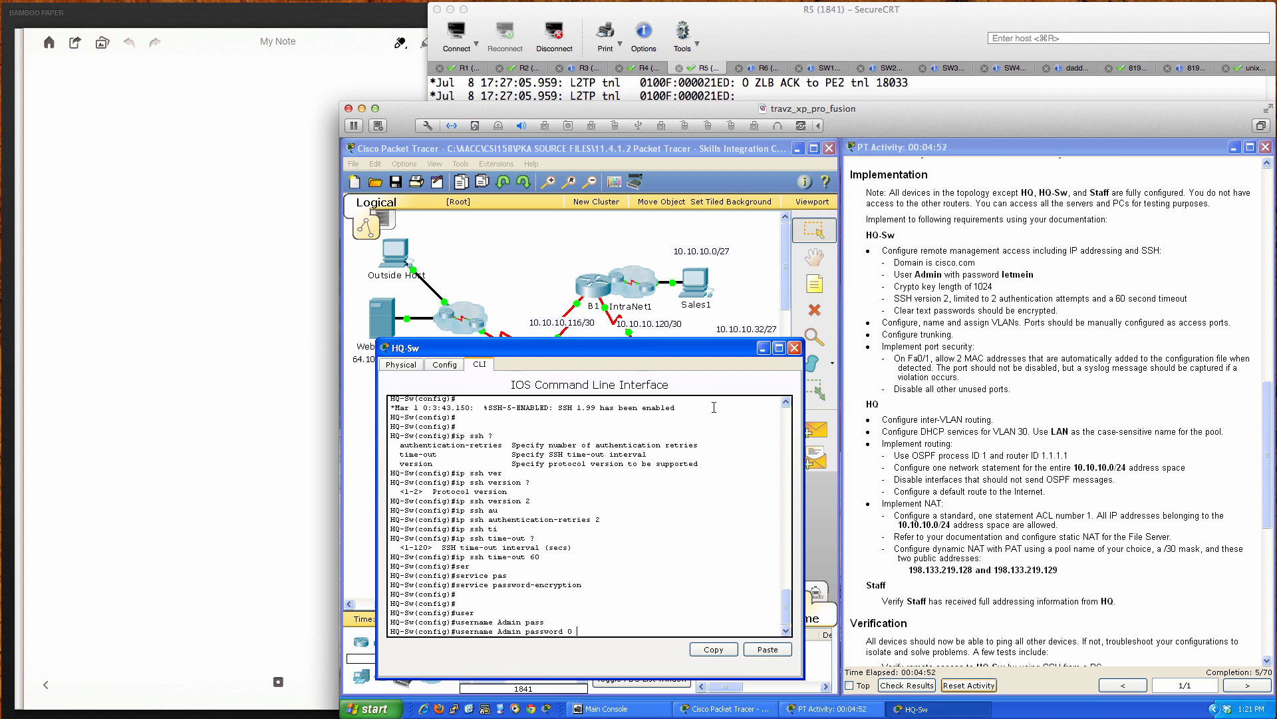
{"action": "type", "text": "letmein"}
{"action": "key", "text": "Return"}
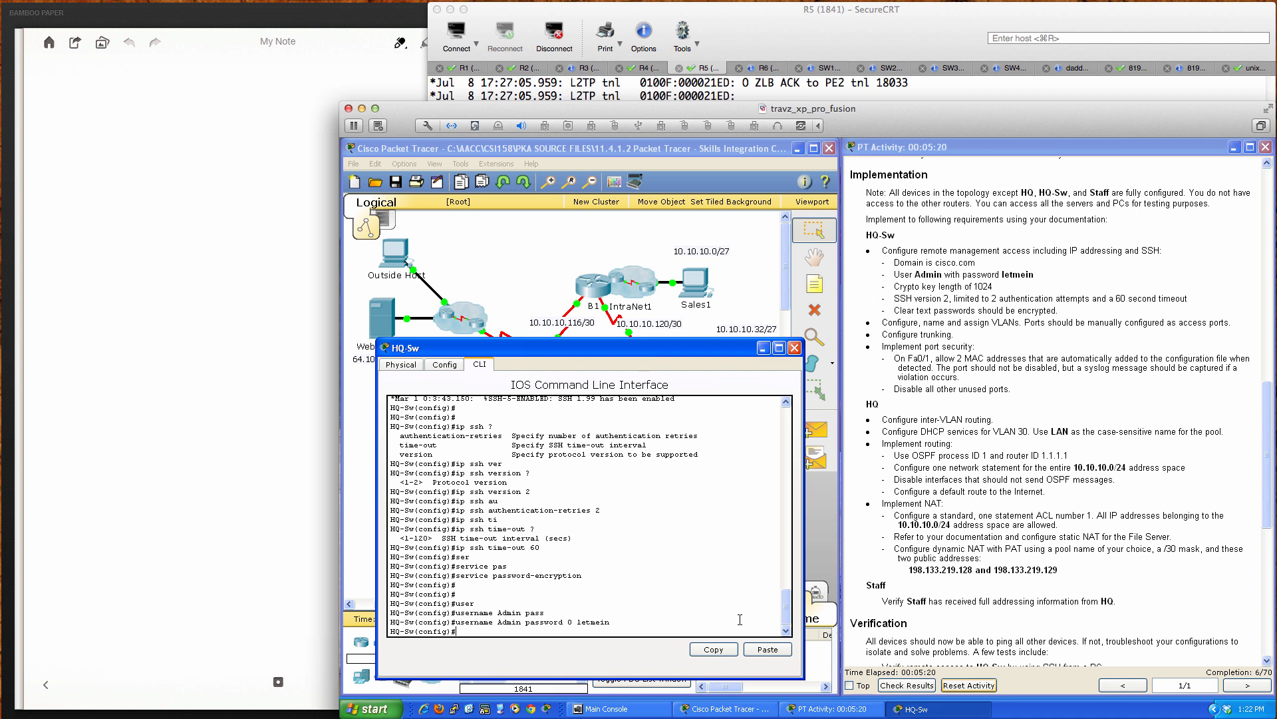
{"action": "key", "text": "Return"}
{"action": "key", "text": "Return"}
{"action": "key", "text": "Return"}
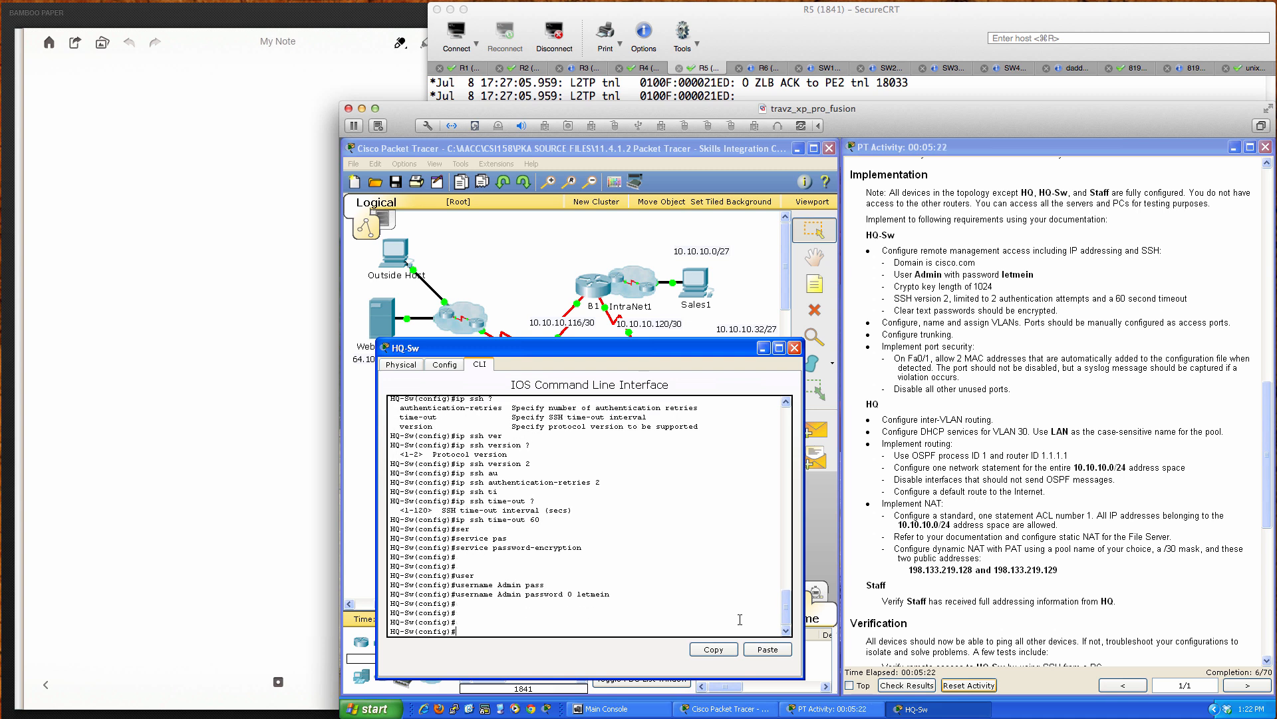
{"action": "type", "text": "line vty 0 15"}
{"action": "key", "text": "Return"}
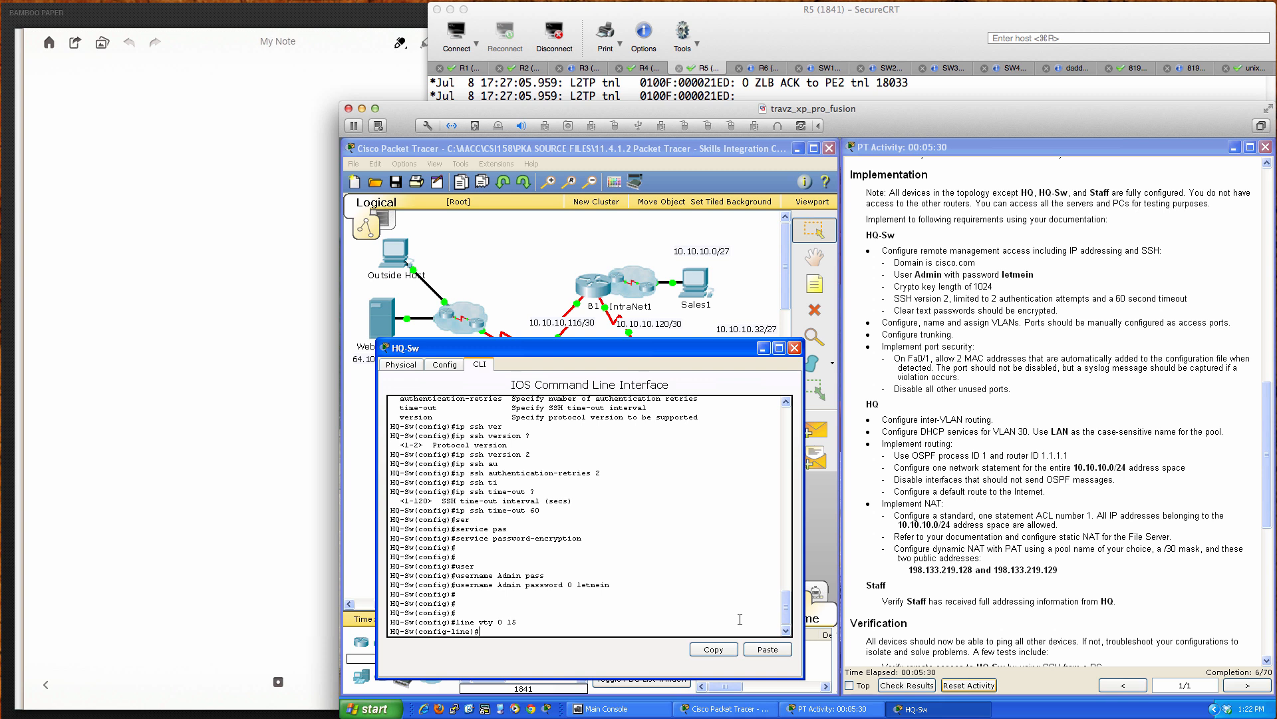
Step: Set 'transport input ssh' and 'login local' on VTY lines 0–15
{"action": "type", "text": "trans"}
{"action": "key", "text": "Tab"}
{"action": "type", "text": "input"}
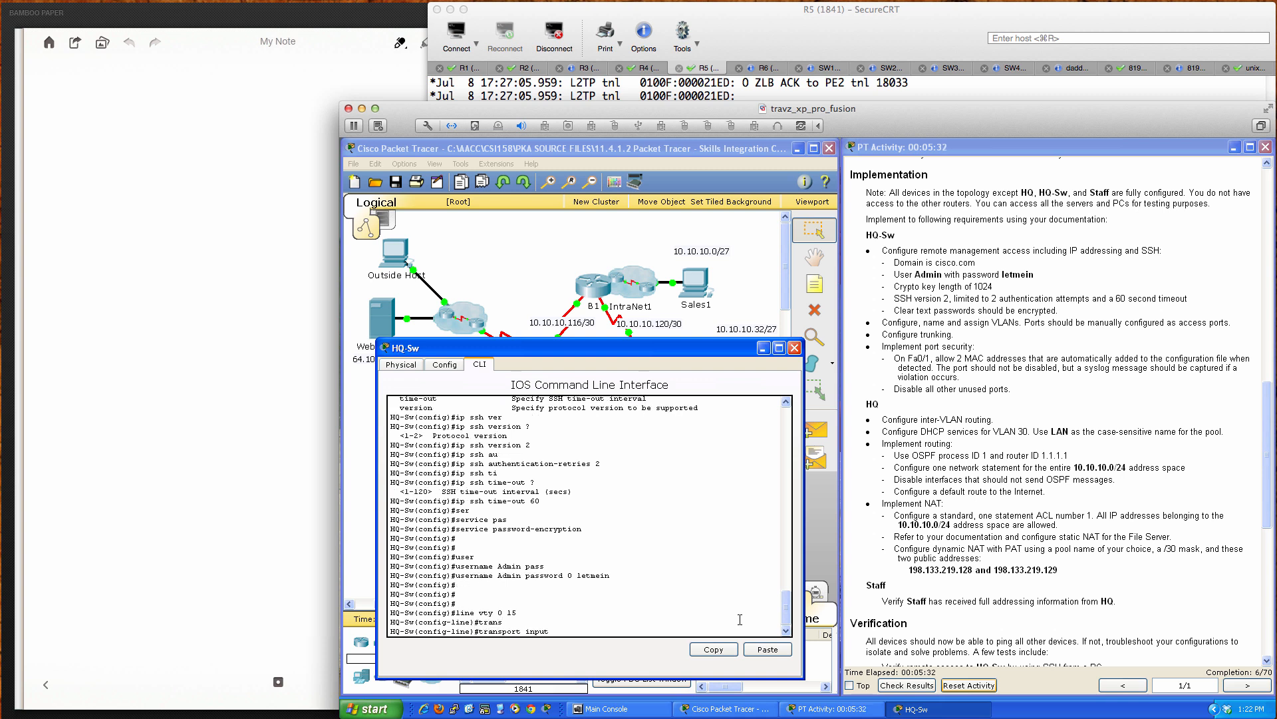
{"action": "type", "text": " ssh"}
{"action": "key", "text": "Return"}
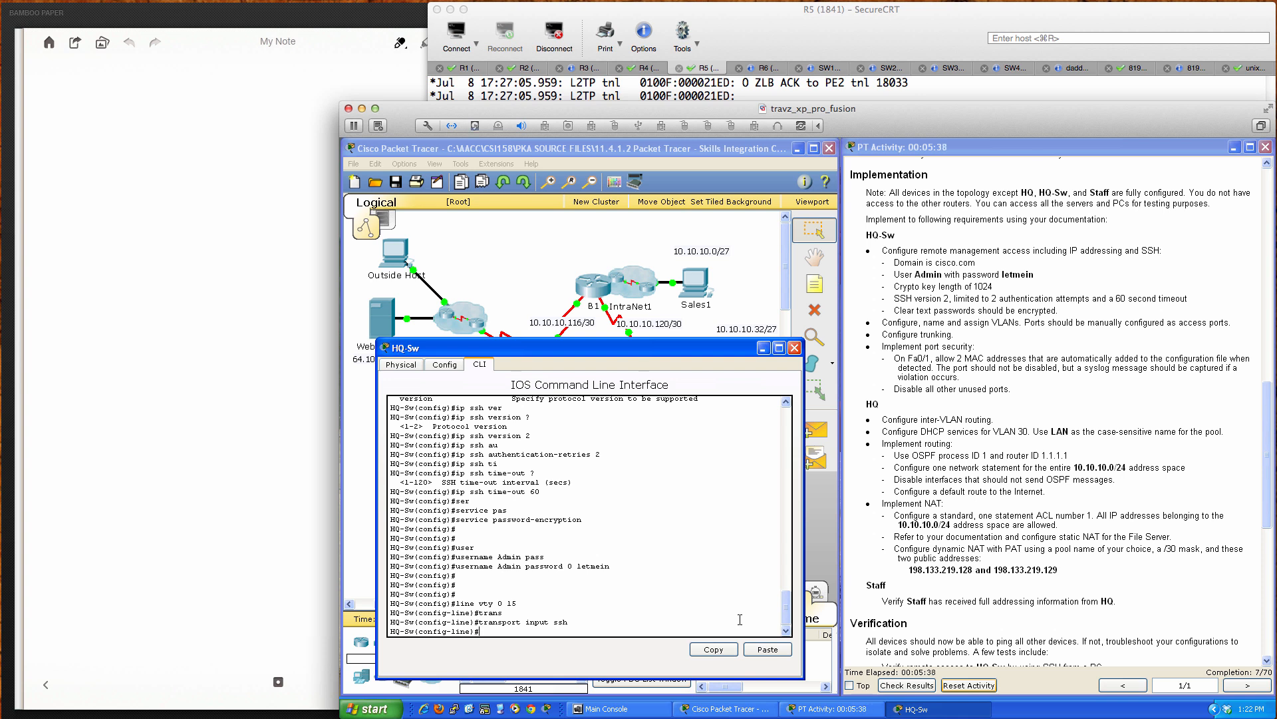
{"action": "type", "text": "login local"}
{"action": "key", "text": "Return"}
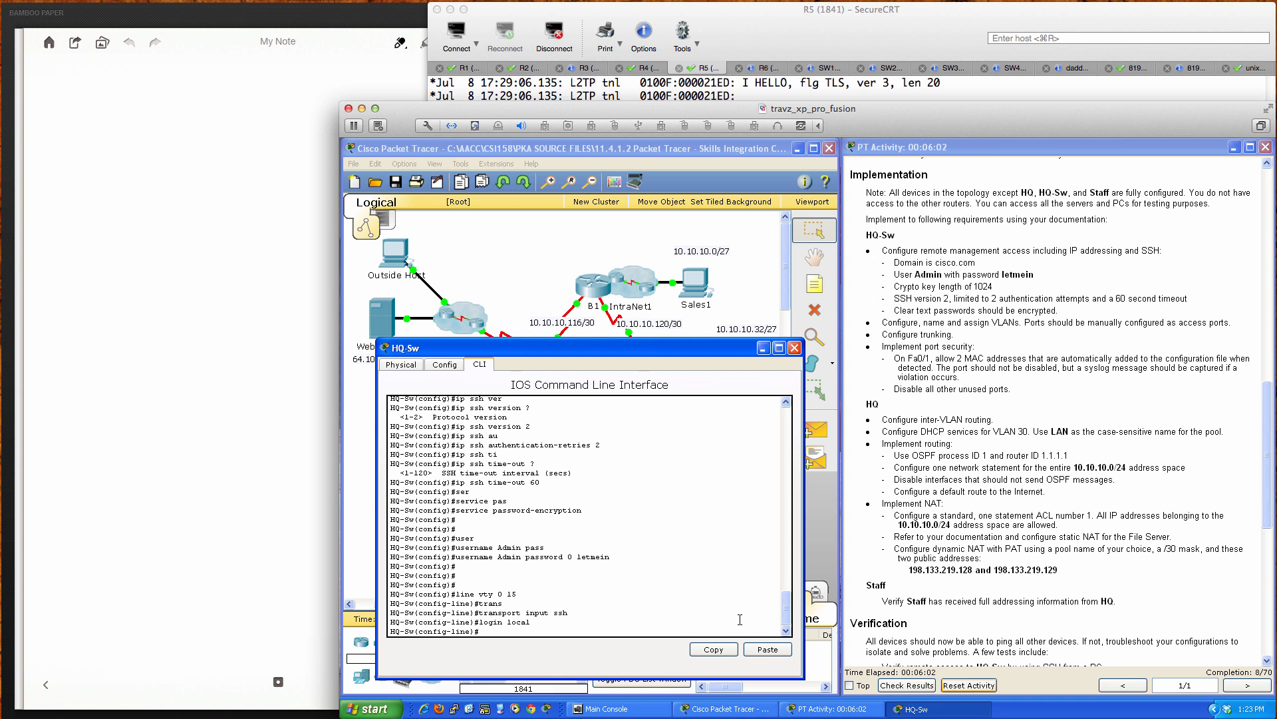
{"action": "key", "text": "Return"}
{"action": "key", "text": "Return"}
{"action": "key", "text": "Return"}
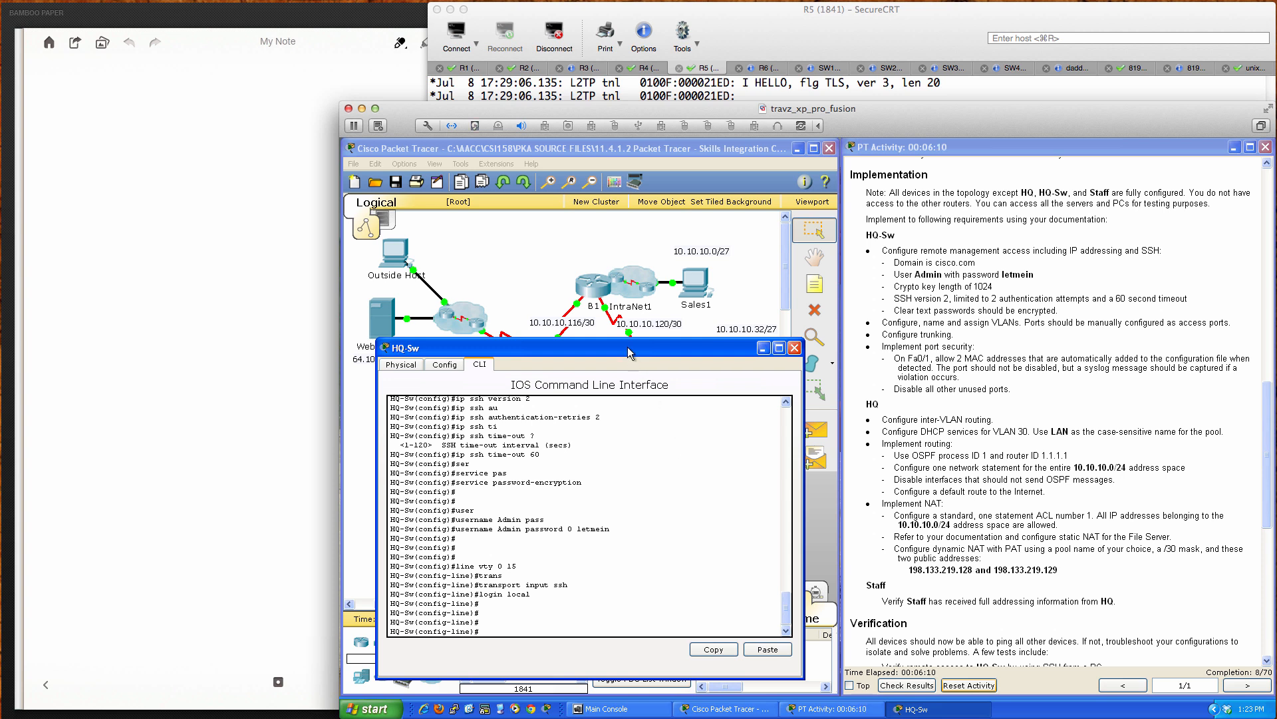
Step: Scroll the instructions up to the VLAN table and exit VTY line configuration
{"action": "left_click_drag", "start_coordinate": [630, 354], "coordinate": [1022, 354]}
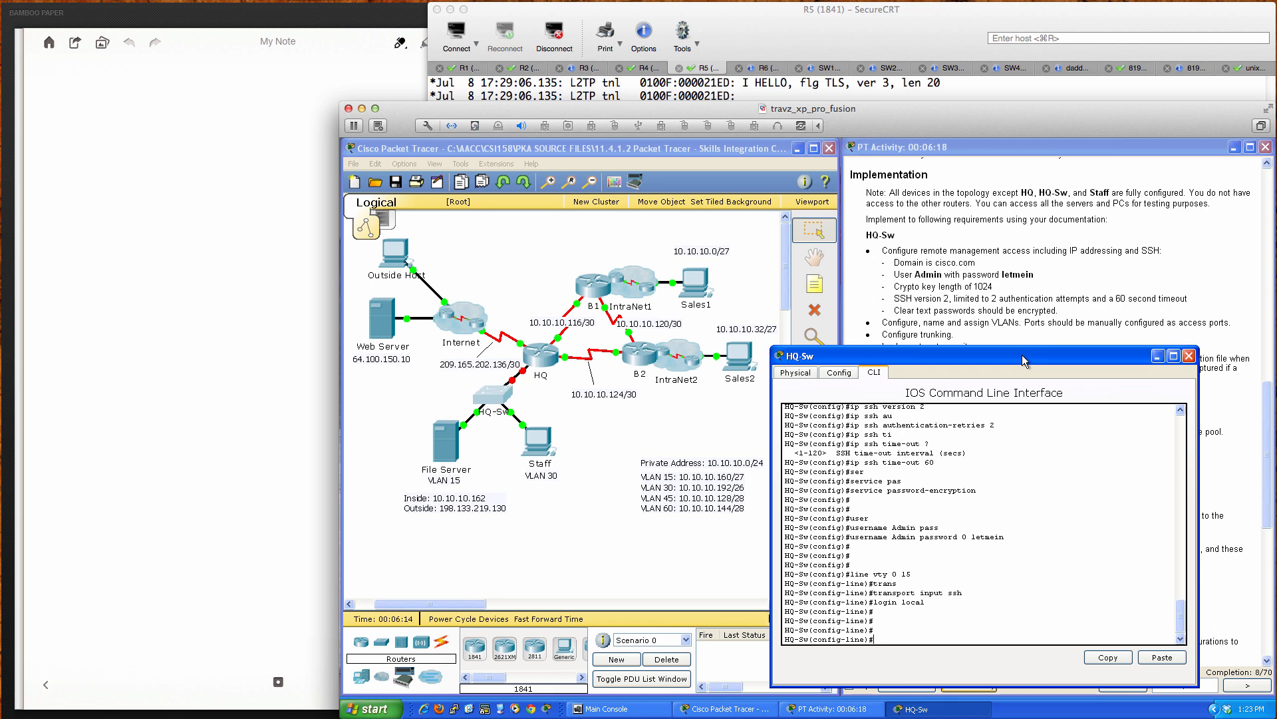
{"action": "left_click_drag", "start_coordinate": [1022, 354], "coordinate": [673, 353]}
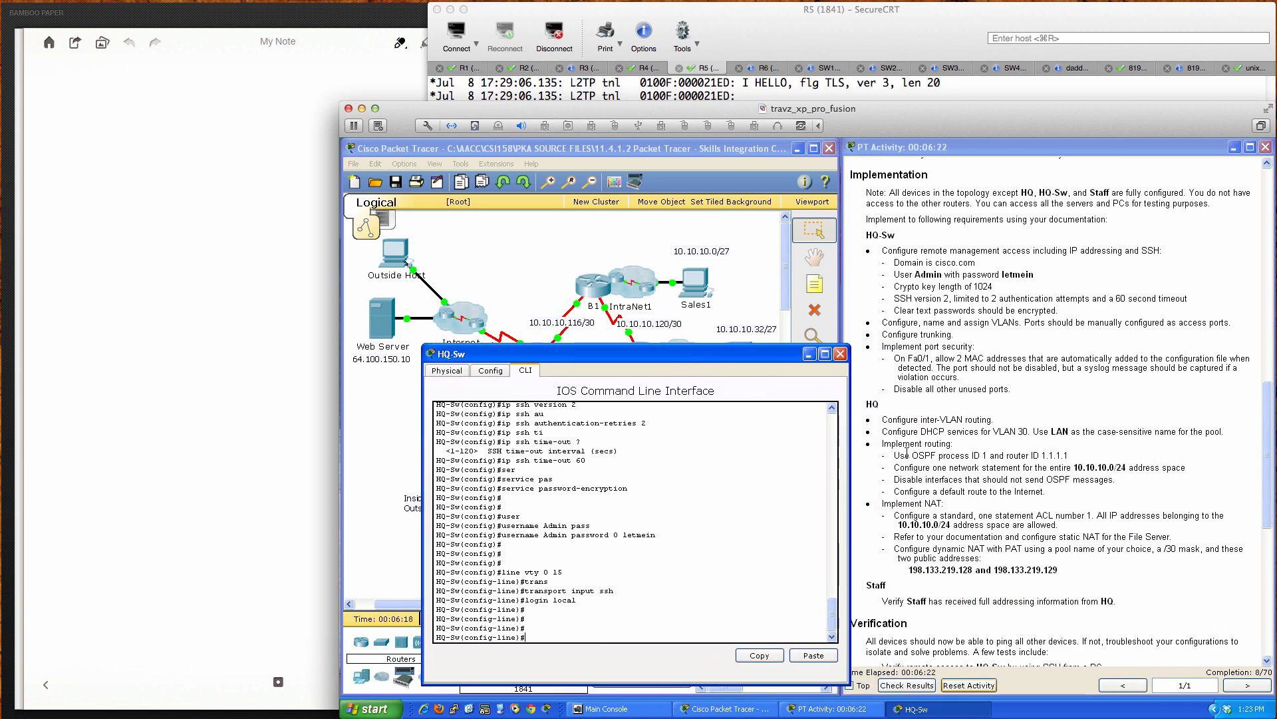
{"action": "scroll", "coordinate": [907, 452], "scroll_direction": "up", "scroll_amount": 10}
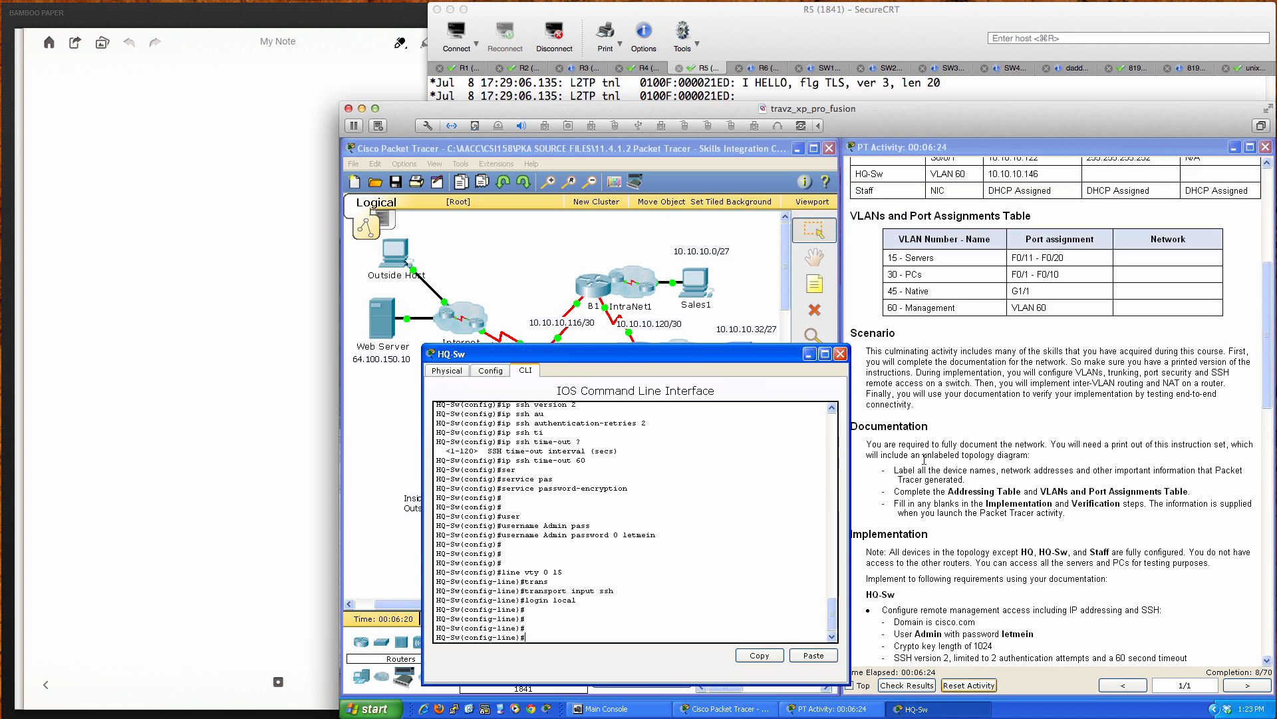
{"action": "scroll", "coordinate": [924, 460], "scroll_direction": "up", "scroll_amount": 3}
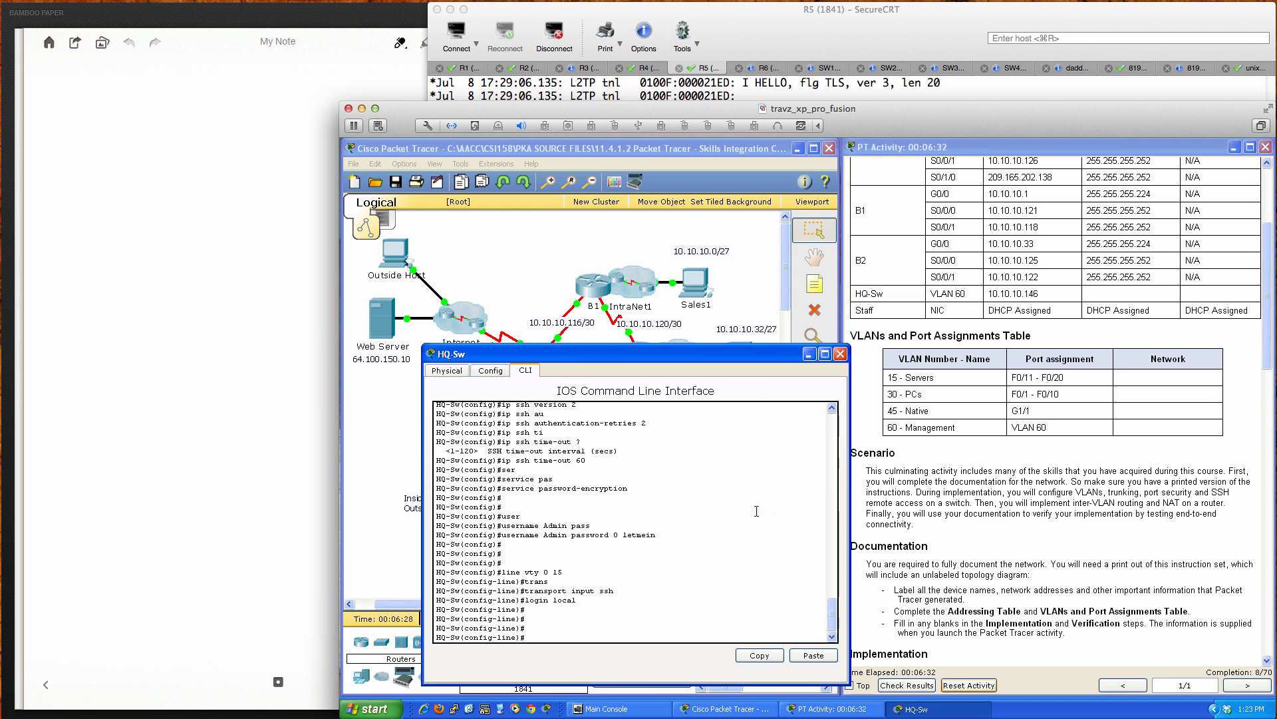
{"action": "type", "text": "exit"}
{"action": "key", "text": "Return"}
{"action": "key", "text": "Return"}
{"action": "key", "text": "Return"}
{"action": "key", "text": "Return"}
{"action": "key", "text": "Return"}
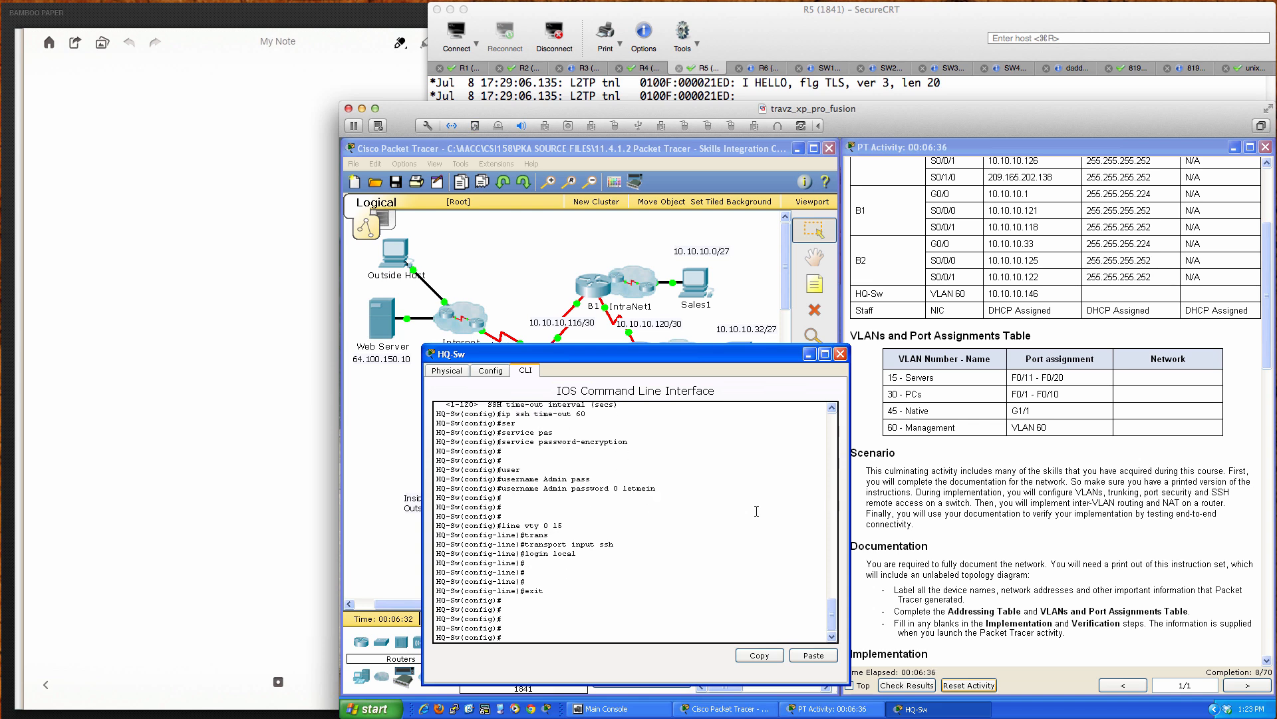
Step: Create VLAN 15 named Servers and VLAN 30 named PCs
{"action": "type", "text": "vlan 15"}
{"action": "key", "text": "Return"}
{"action": "type", "text": "name Servers"}
{"action": "key", "text": "Return"}
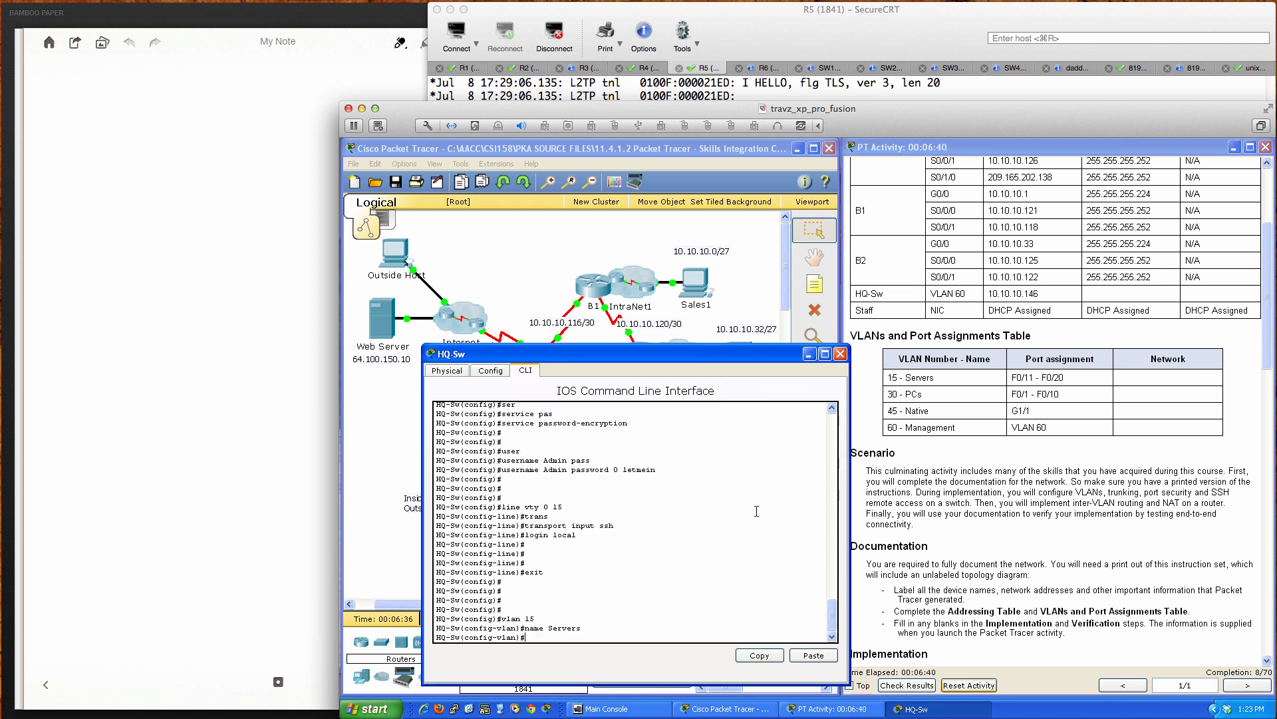
{"action": "type", "text": "vlan 30"}
{"action": "key", "text": "Return"}
{"action": "type", "text": "name"}
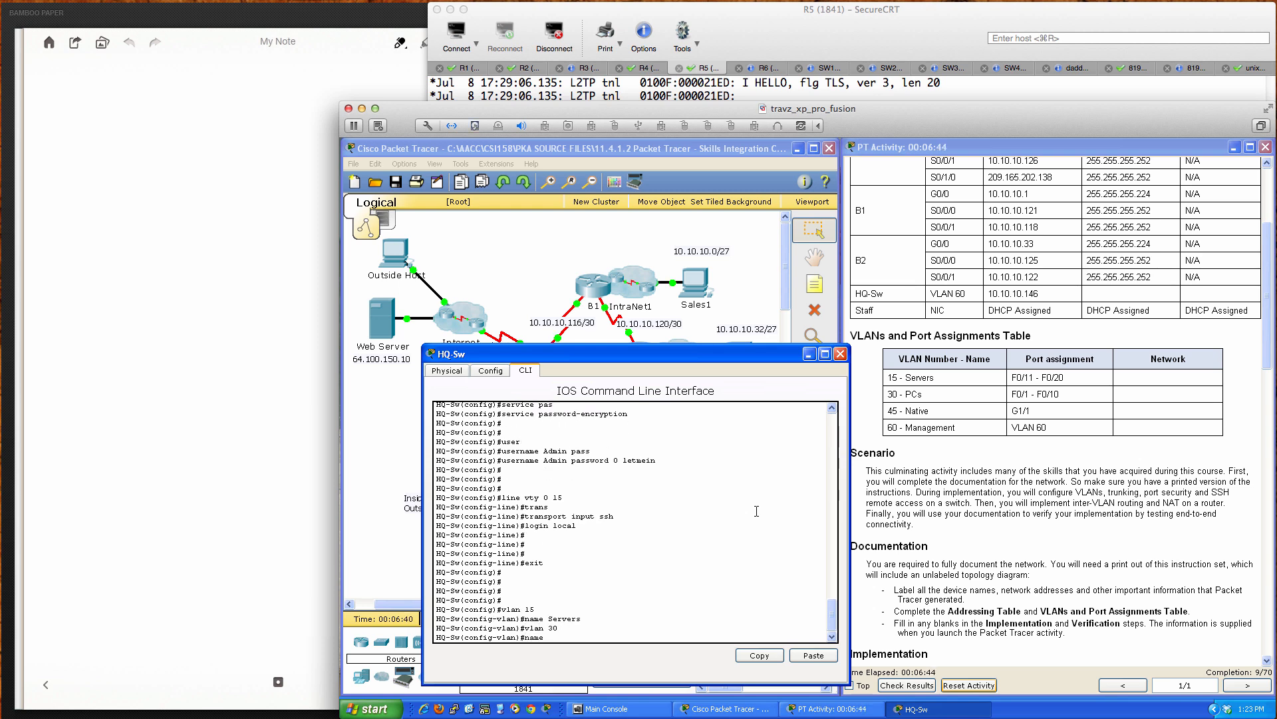
{"action": "type", "text": " PCs"}
{"action": "key", "text": "Return"}
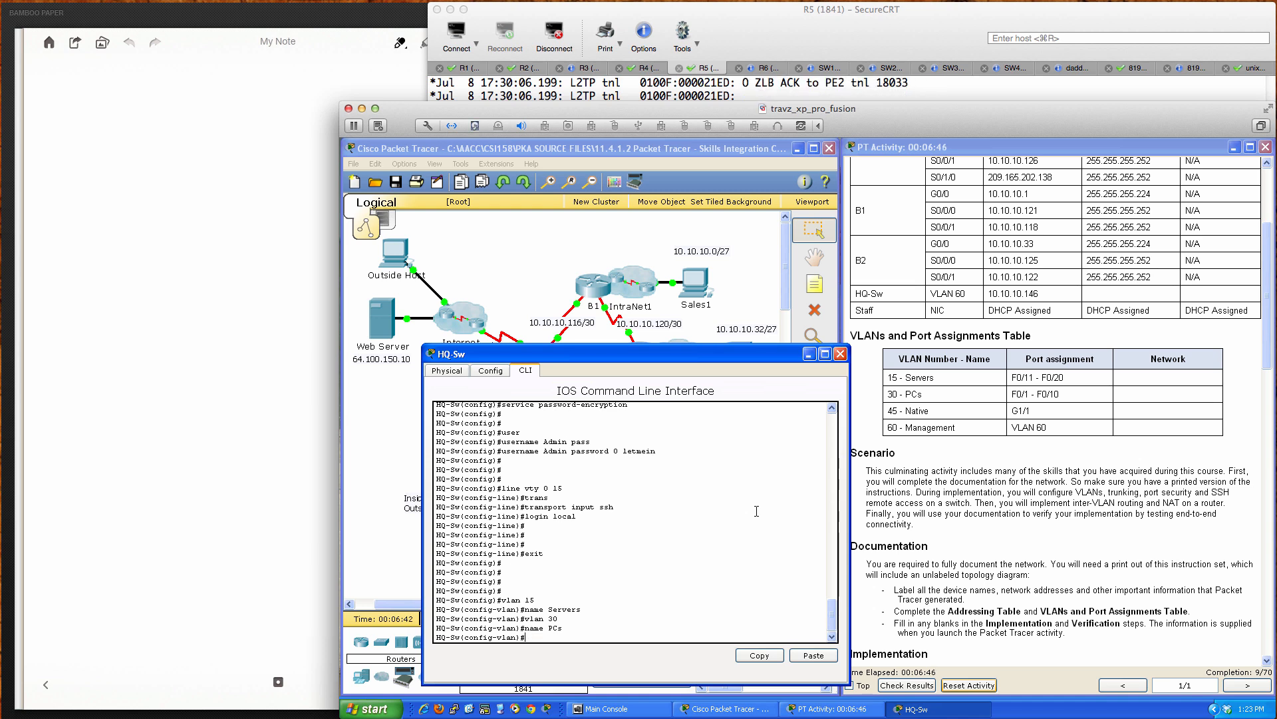
Step: Create VLAN 45 named Native and VLAN 60 named Management, then exit VLAN configuration
{"action": "type", "text": "vlan 45"}
{"action": "key", "text": "Return"}
{"action": "type", "text": "name Native"}
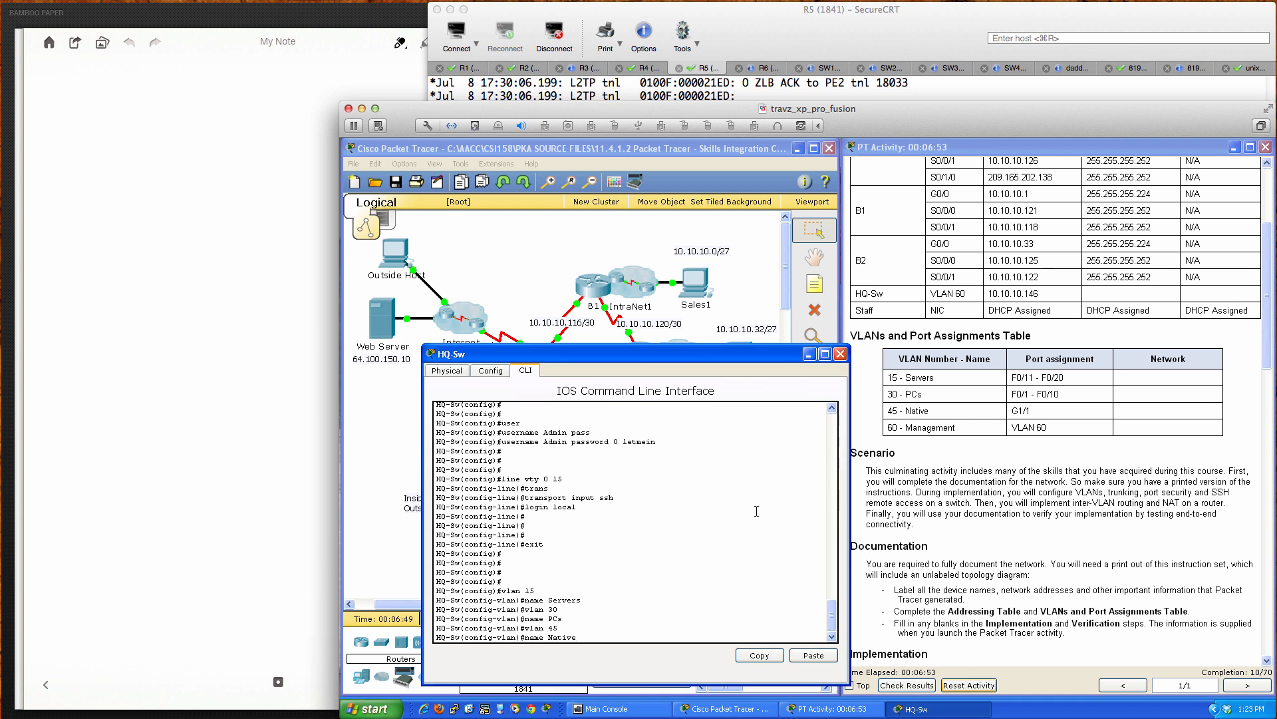
{"action": "key", "text": "Return"}
{"action": "type", "text": "vlan "}
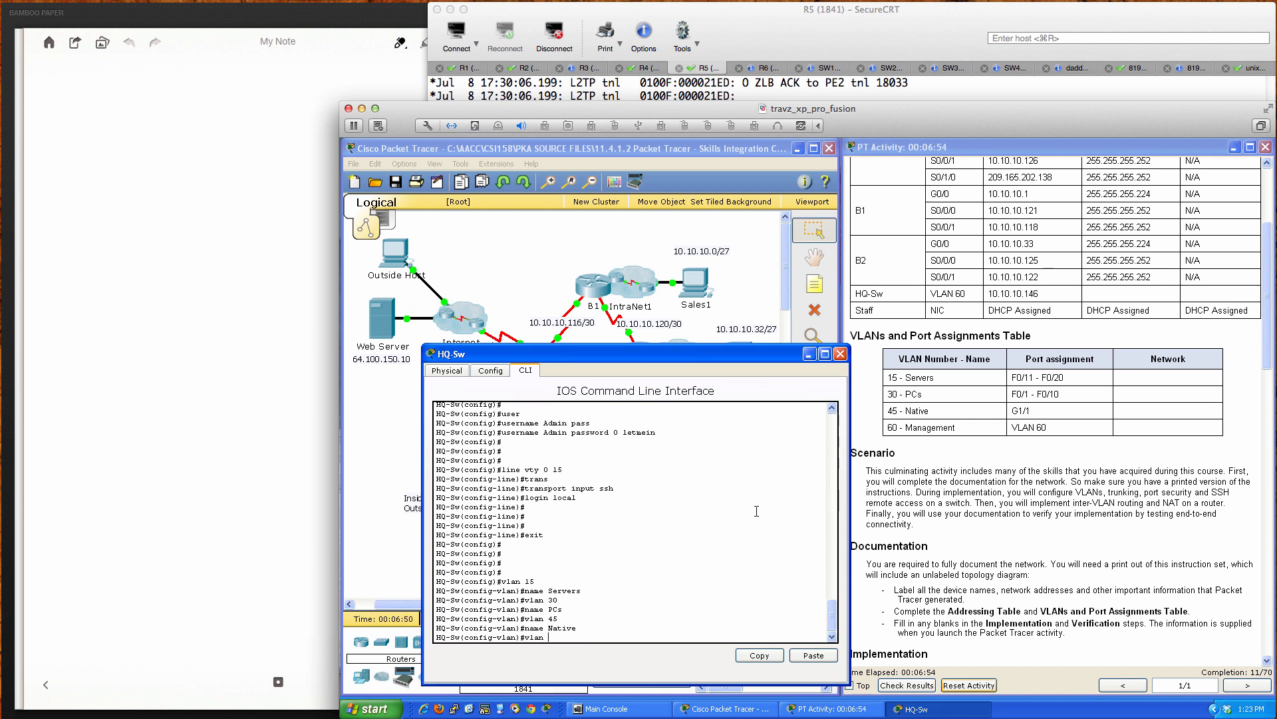
{"action": "type", "text": "60"}
{"action": "key", "text": "Return"}
{"action": "type", "text": "nam"}
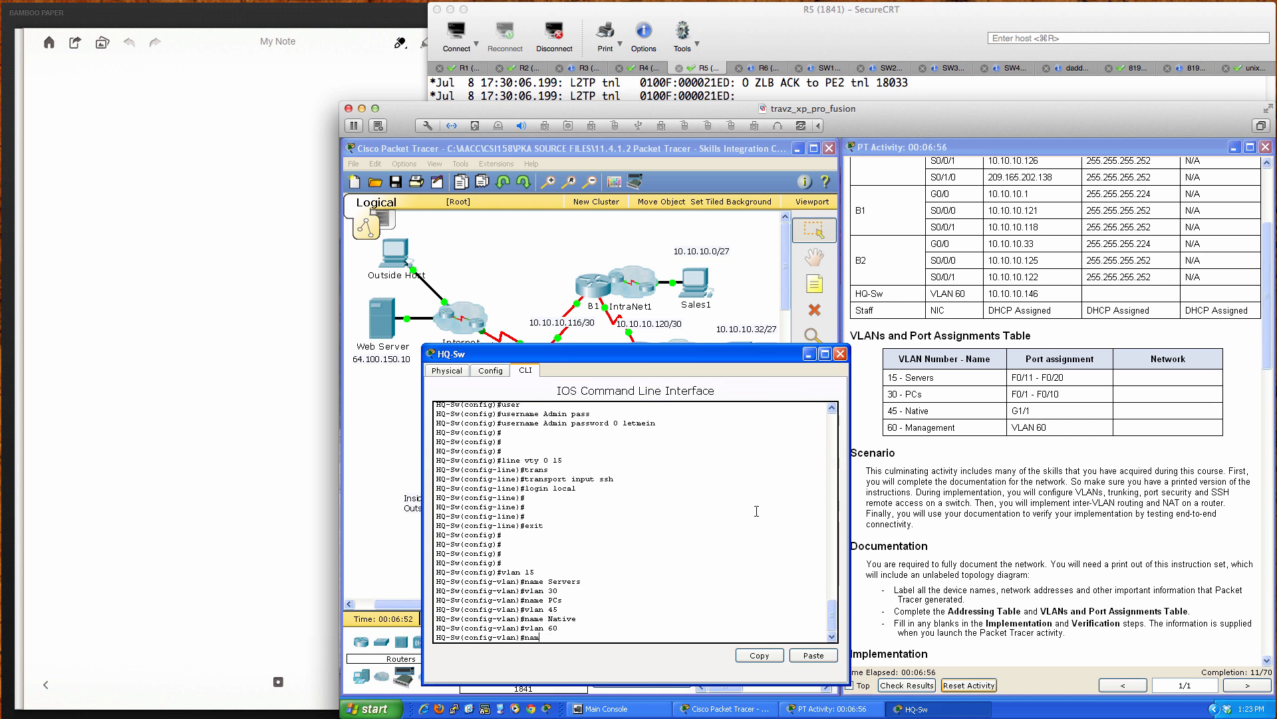
{"action": "type", "text": "e Management"}
{"action": "key", "text": "Return"}
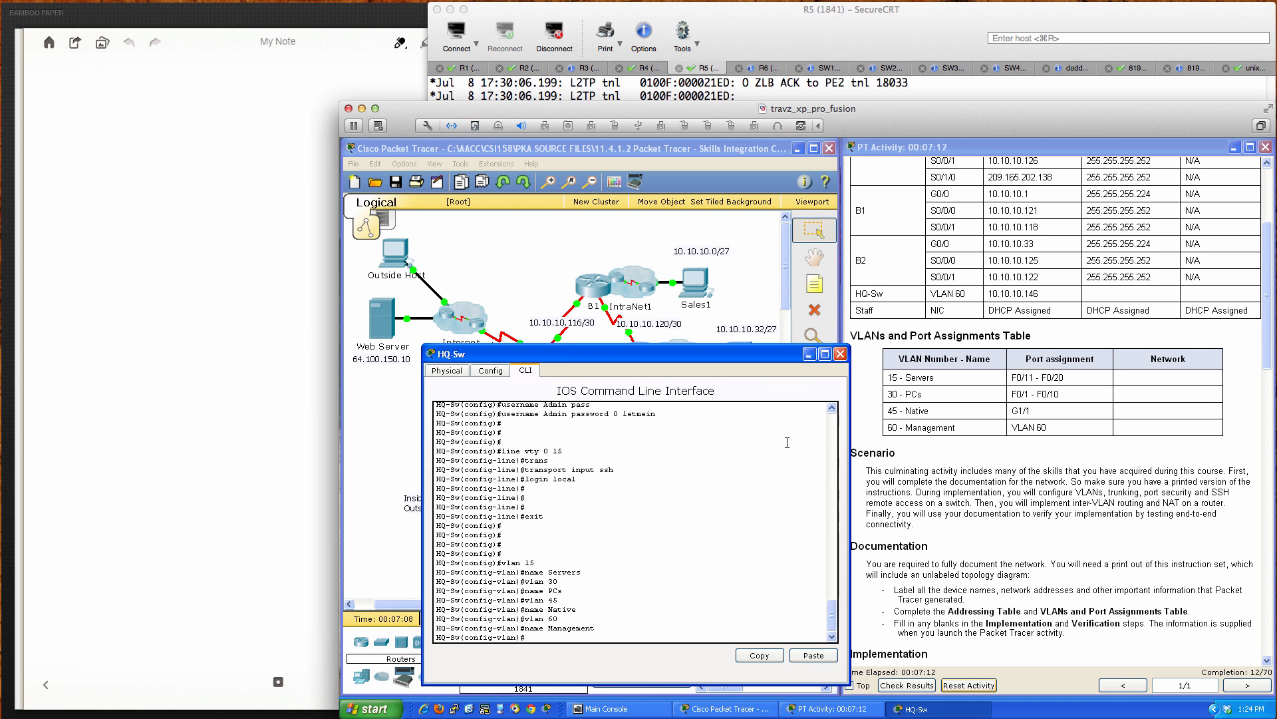
{"action": "key", "text": "Return"}
{"action": "key", "text": "Return"}
{"action": "key", "text": "Return"}
{"action": "type", "text": "exit"}
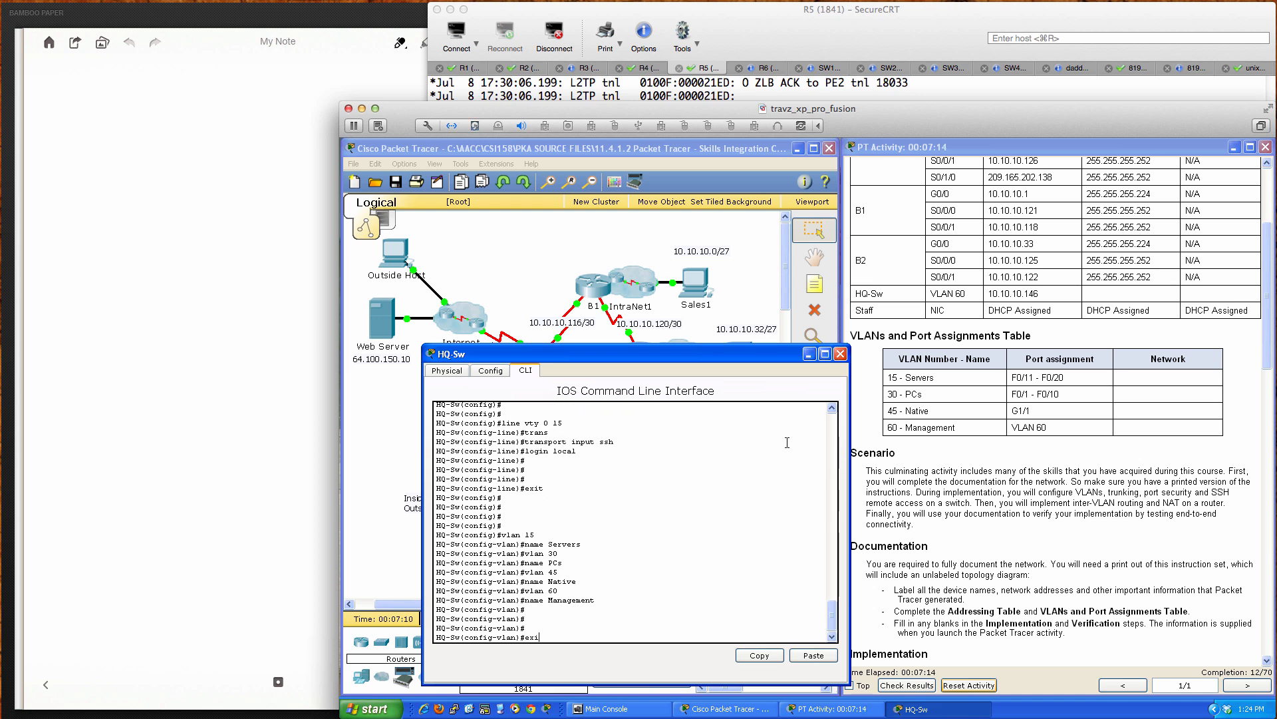
{"action": "key", "text": "Return"}
{"action": "key", "text": "Return"}
{"action": "key", "text": "Return"}
{"action": "key", "text": "Return"}
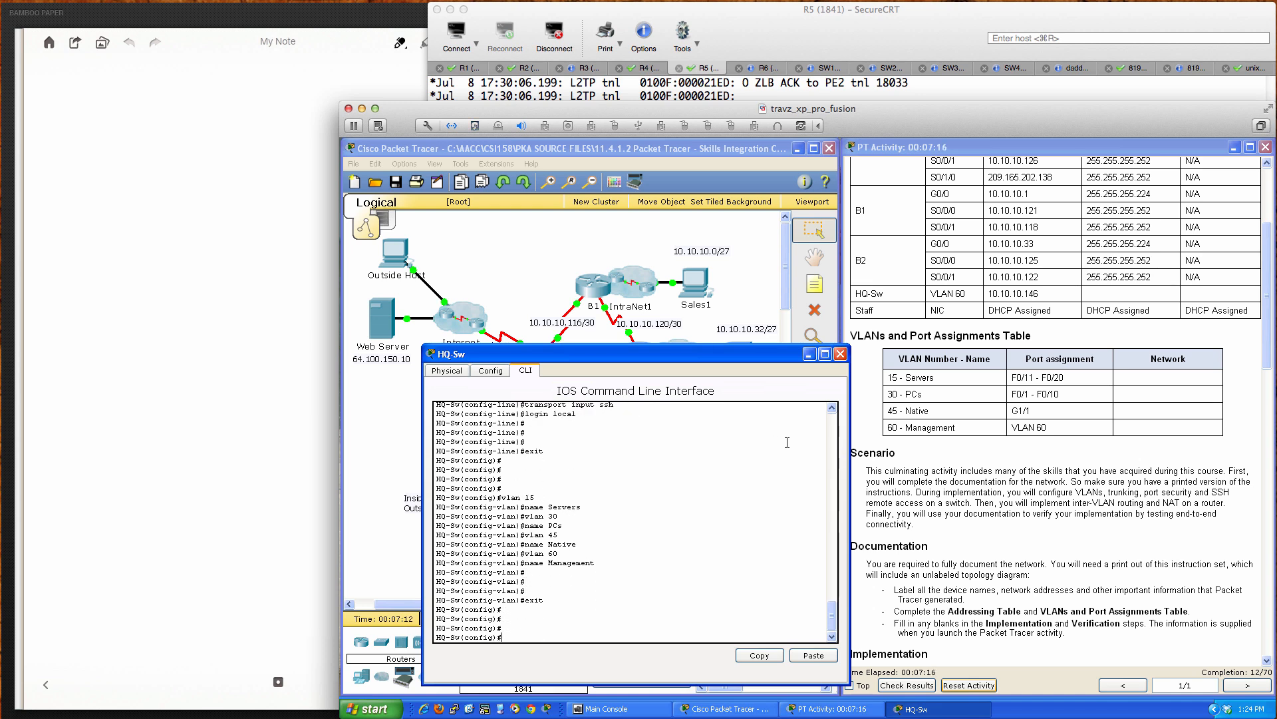
Step: Select ports Fa0/11–20 and make them switchport access ports
{"action": "type", "text": "int ra"}
{"action": "key", "text": "Tab"}
{"action": "type", "text": "fa"}
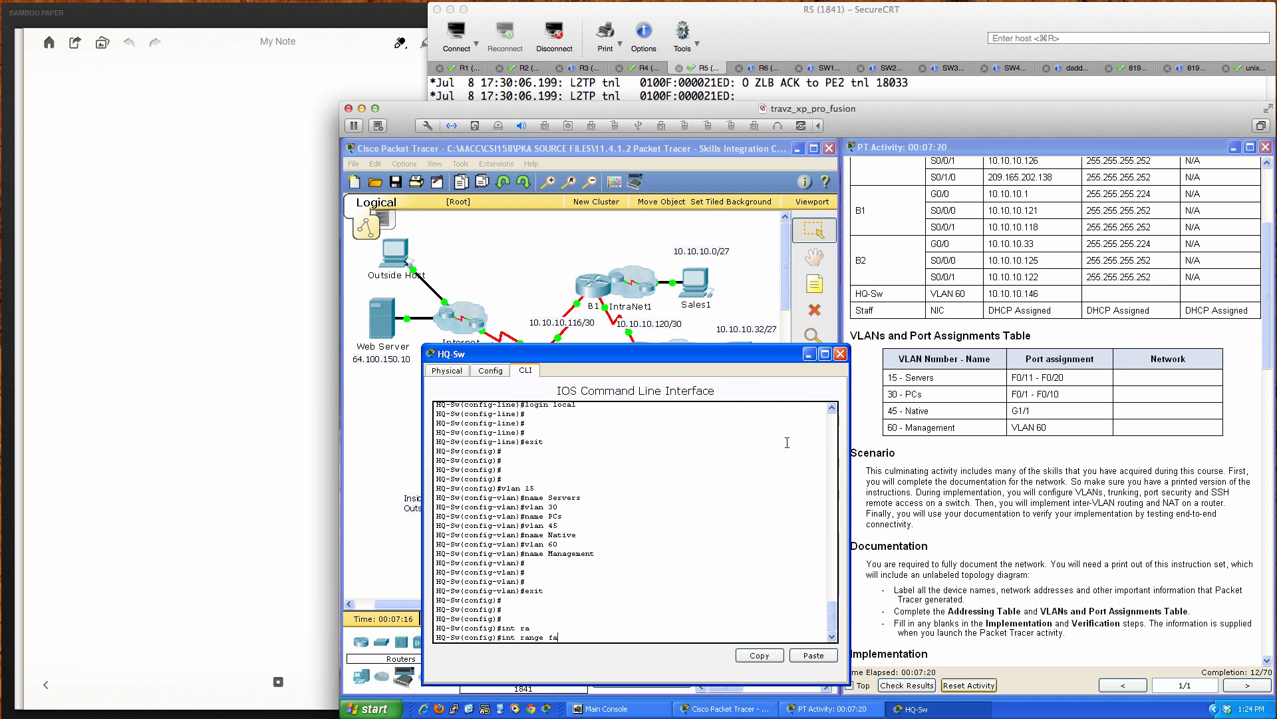
{"action": "type", "text": "0/11 - 20"}
{"action": "key", "text": "Return"}
{"action": "type", "text": "swi"}
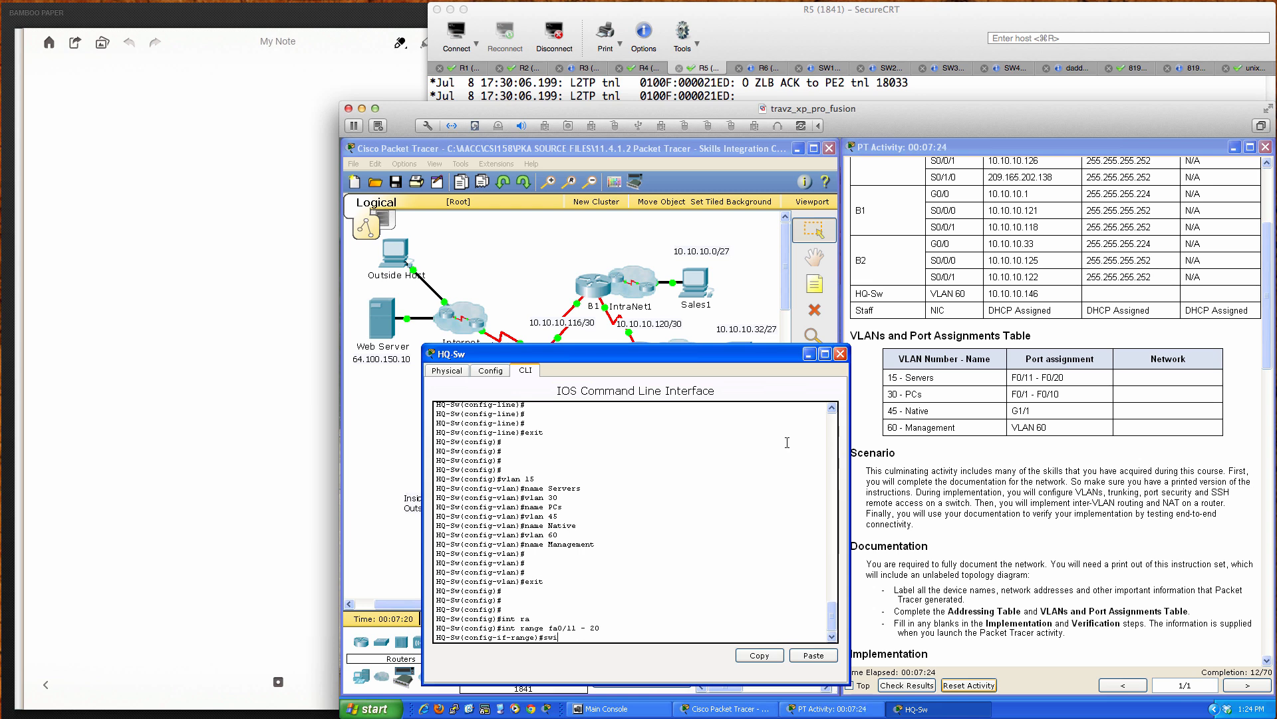
{"action": "key", "text": "Tab"}
{"action": "type", "text": "mode "}
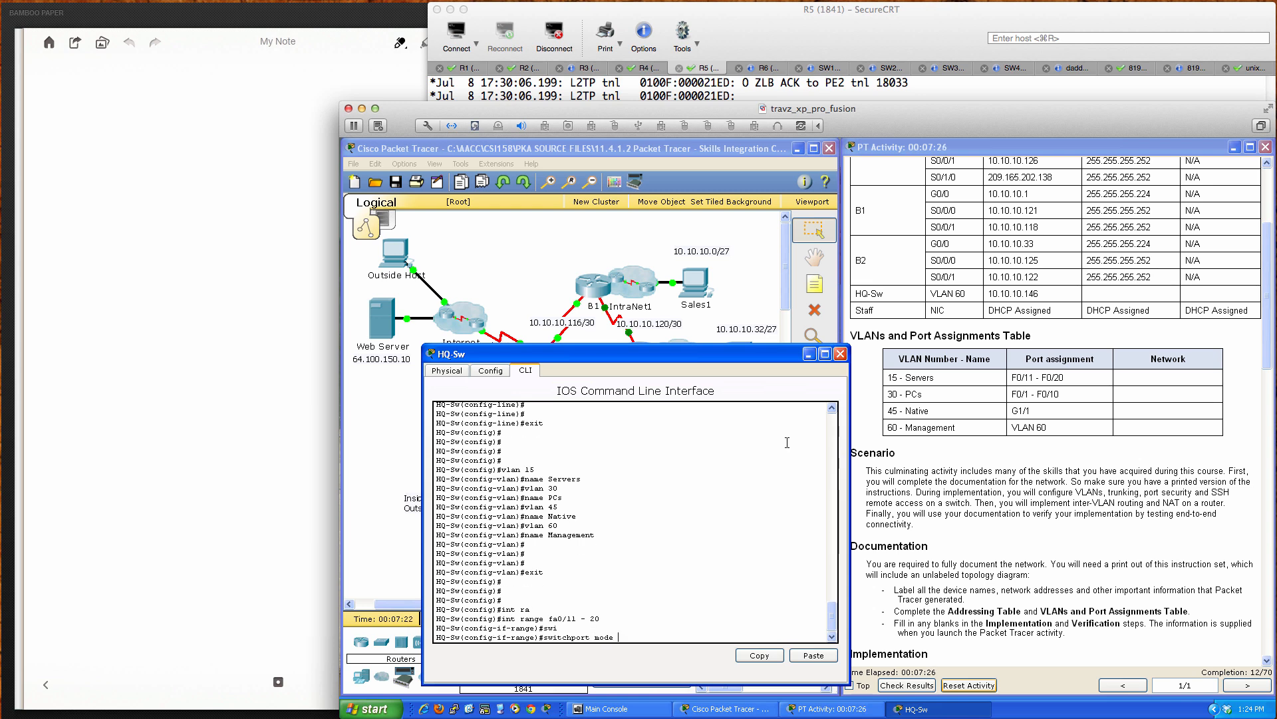
{"action": "type", "text": "access"}
{"action": "key", "text": "Return"}
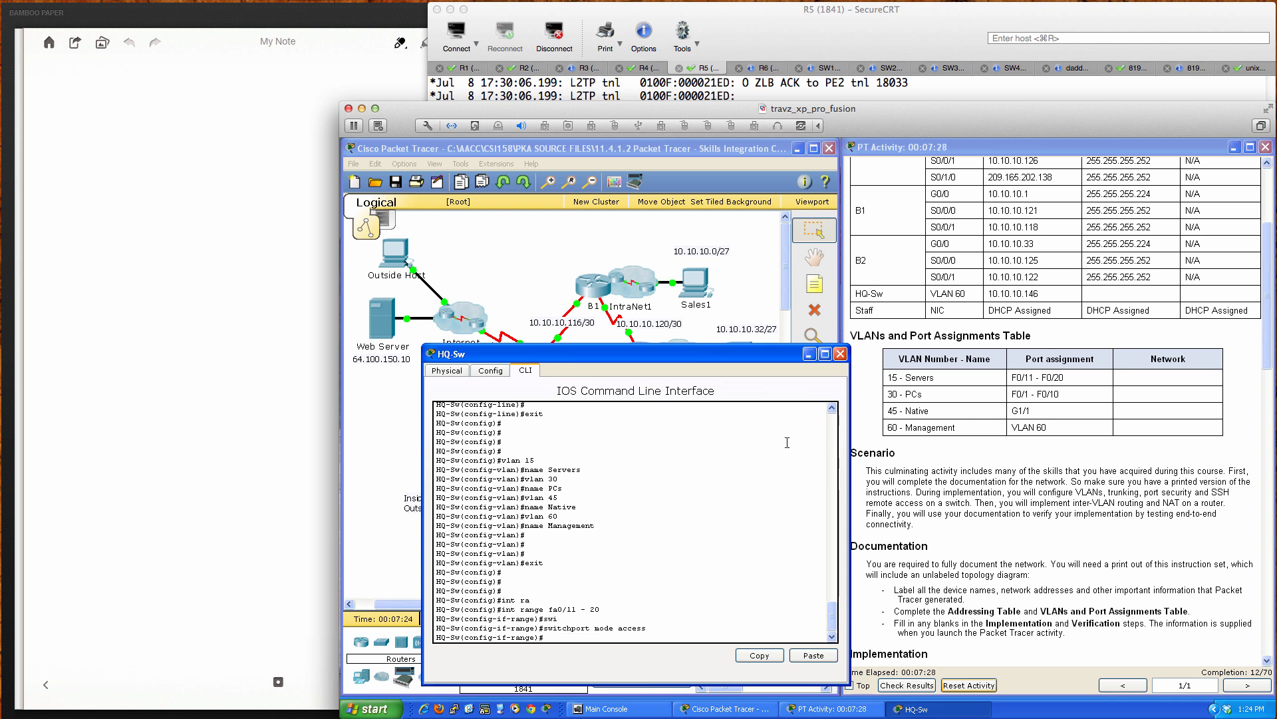
Step: Assign ports Fa0/11–20 to access VLAN 15 and enable spanning-tree PortFast
{"action": "type", "text": "swi"}
{"action": "key", "text": "Tab"}
{"action": "type", "text": "access"}
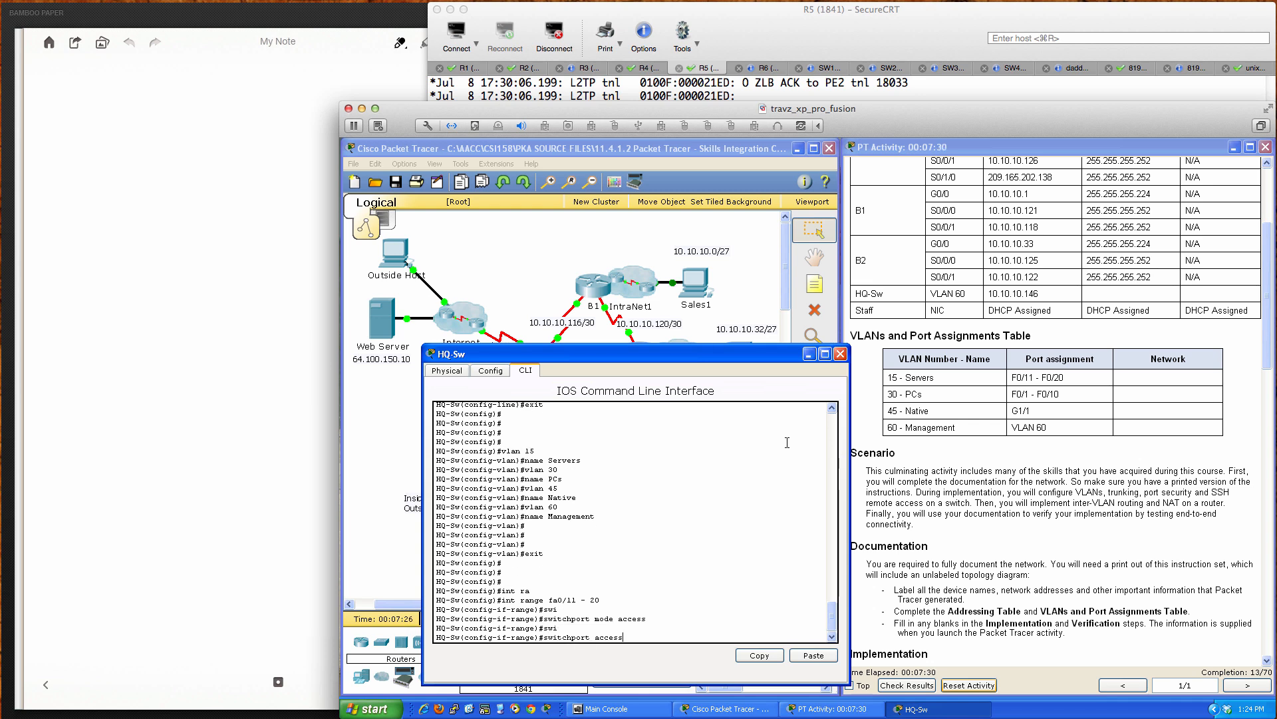
{"action": "key", "text": "Tab"}
{"action": "type", "text": "vlan"}
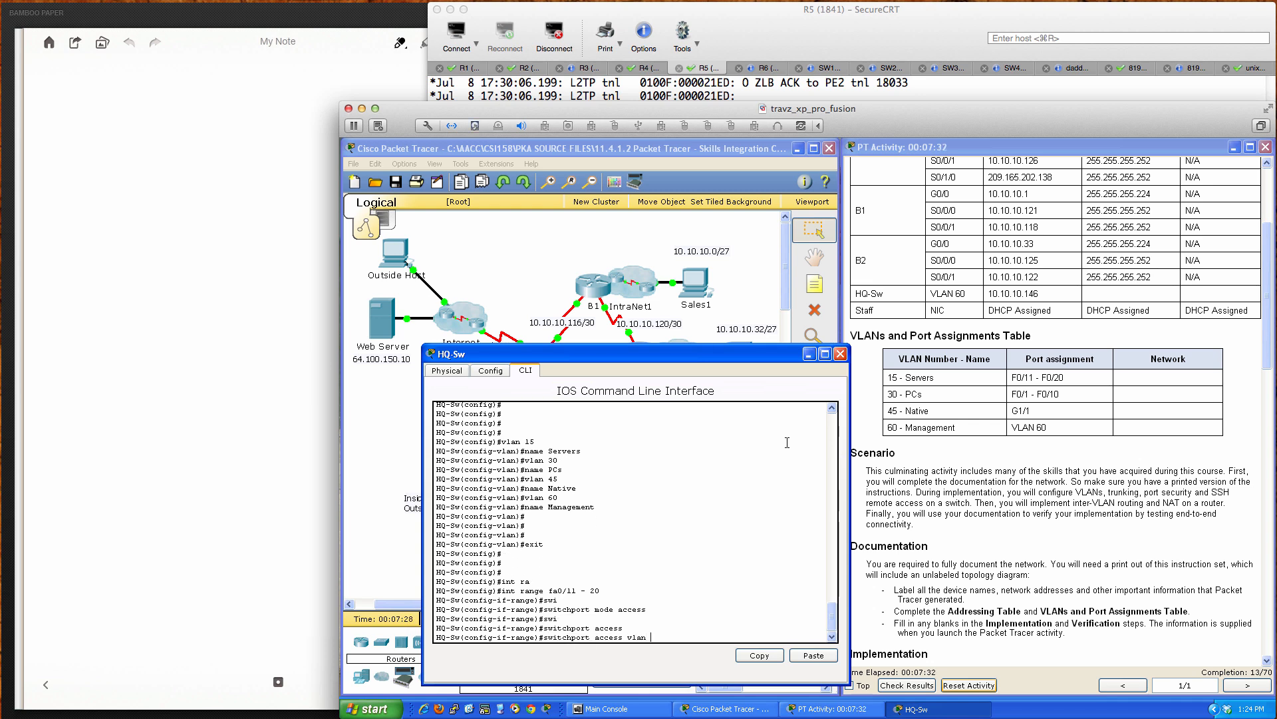
{"action": "type", "text": " 15"}
{"action": "key", "text": "Return"}
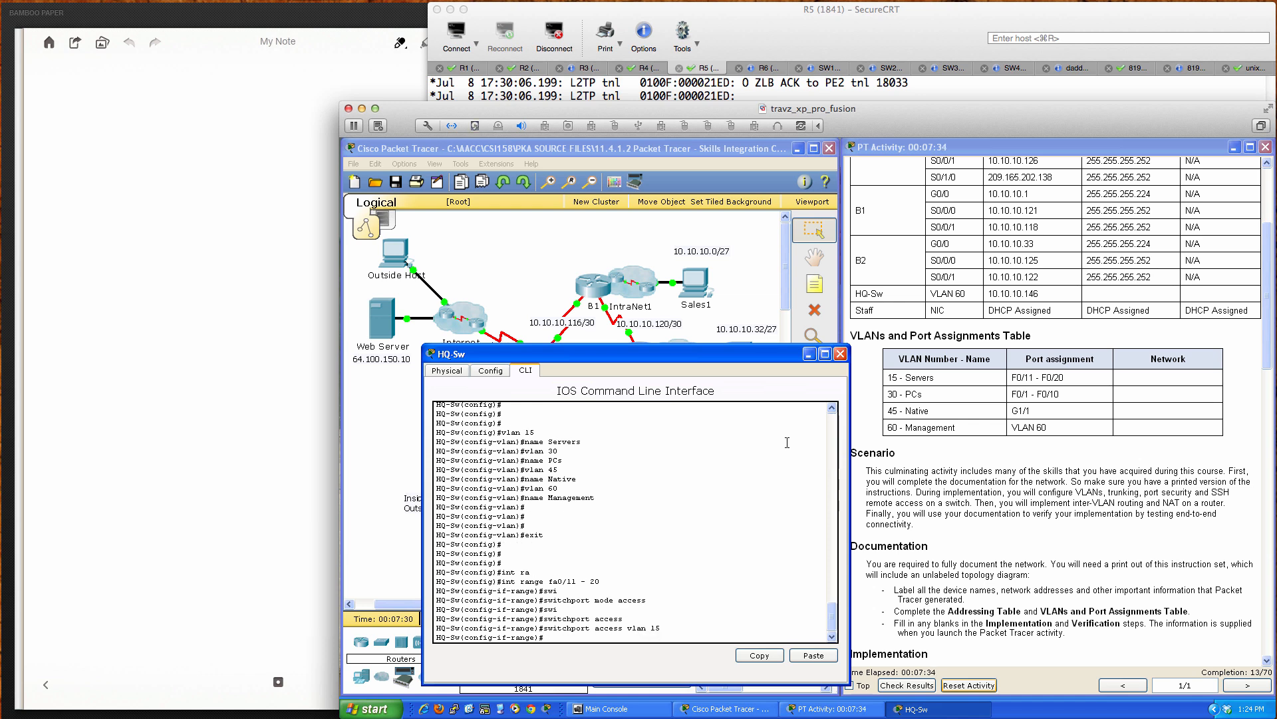
{"action": "type", "text": "span"}
{"action": "key", "text": "Tab"}
{"action": "type", "text": "port"}
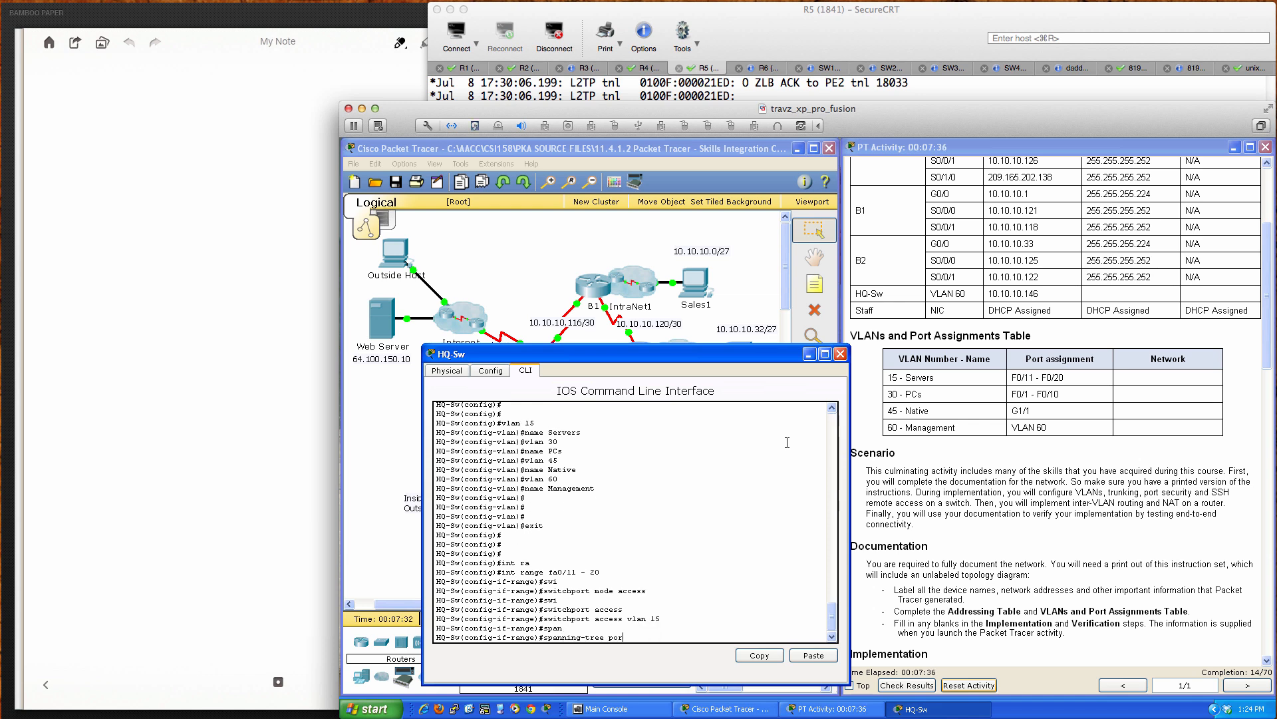
{"action": "key", "text": "Tab"}
{"action": "key", "text": "Return"}
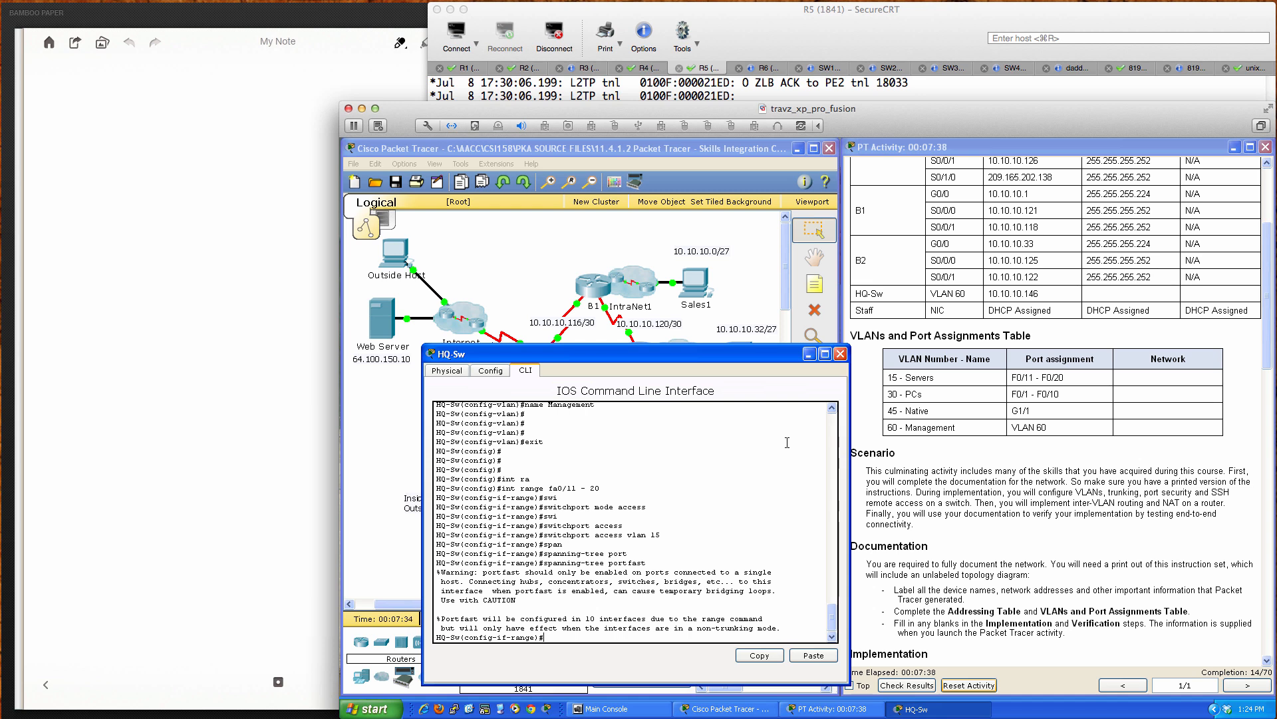
Step: Bring ports Fa0/11–20 up with no shutdown, then type the Fa0/1–10 range command
{"action": "key", "text": "Return"}
{"action": "key", "text": "Return"}
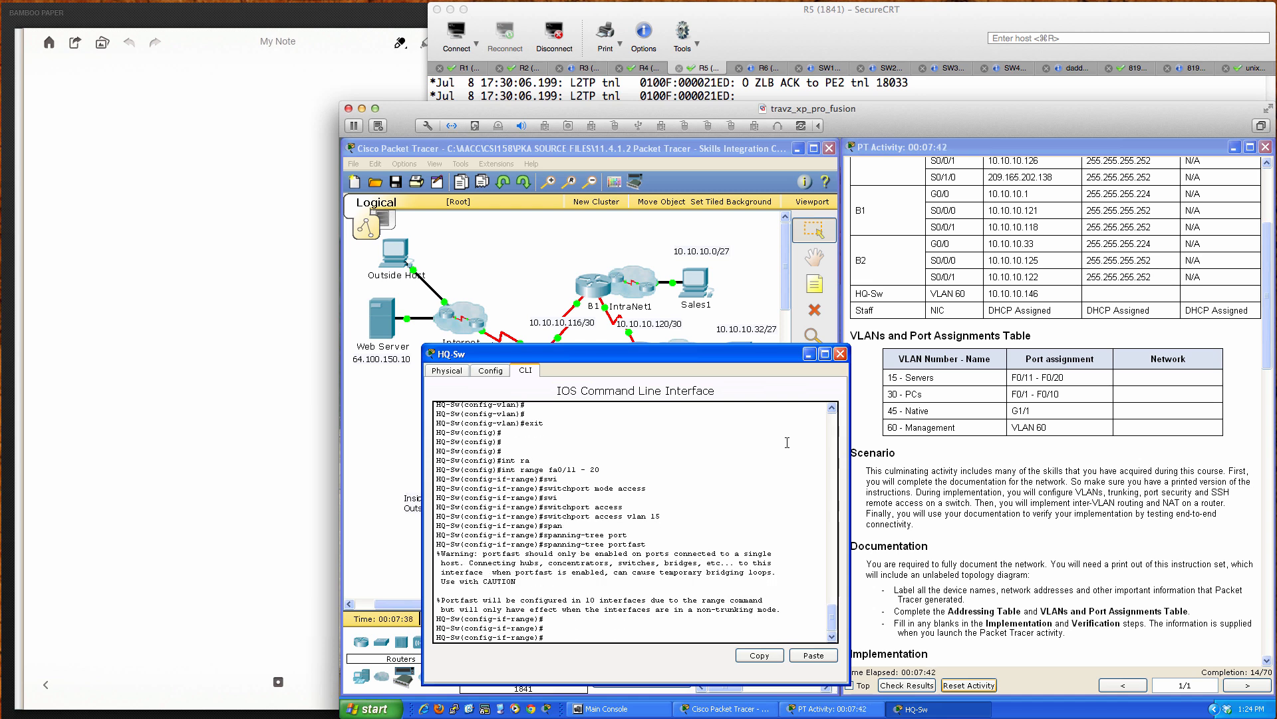
{"action": "type", "text": "no shut"}
{"action": "key", "text": "Return"}
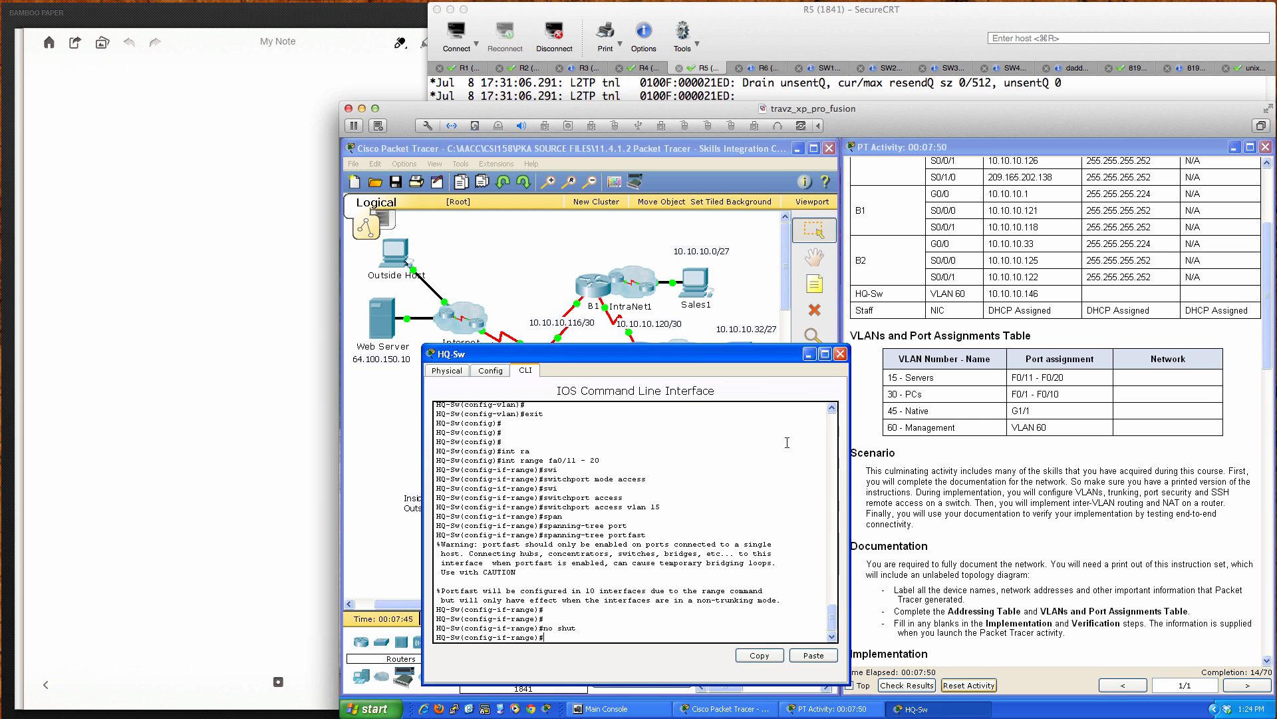
{"action": "key", "text": "Return"}
{"action": "key", "text": "Return"}
{"action": "key", "text": "Return"}
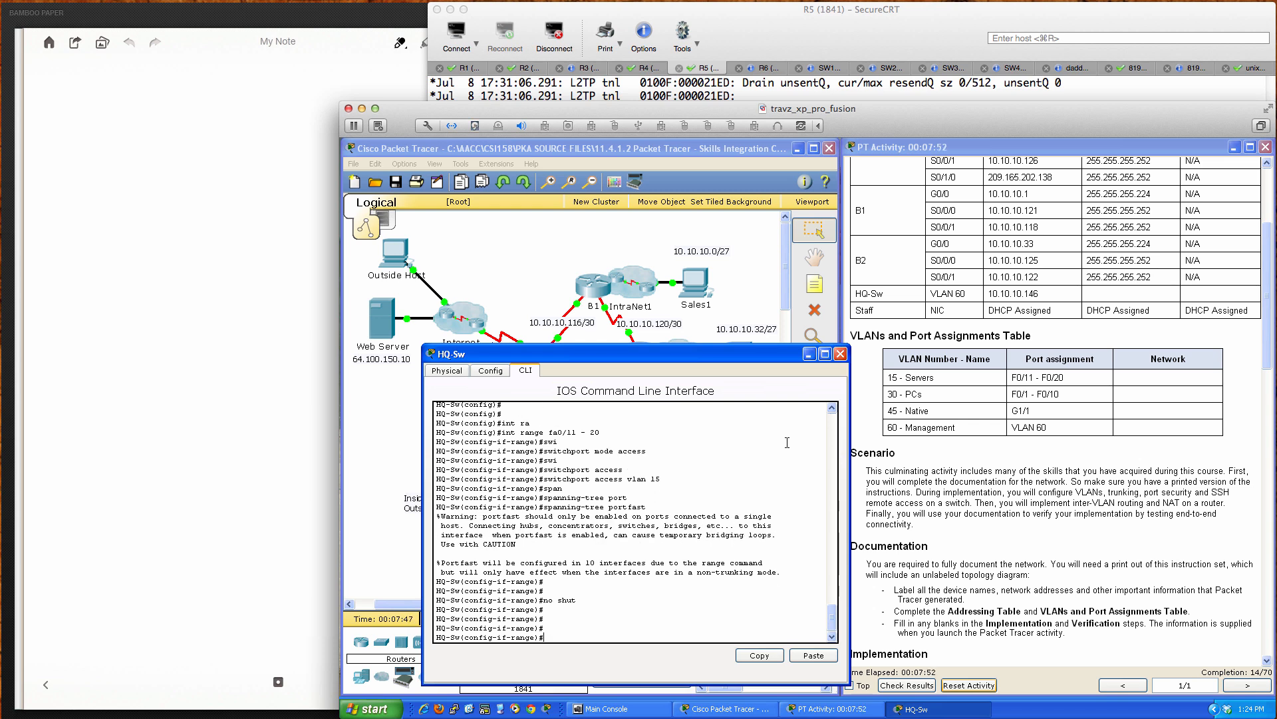
{"action": "type", "text": "int ra fa0/1 - 10"}
Step: Select ports Fa0/1–10 and make them switchport access ports
{"action": "key", "text": "Return"}
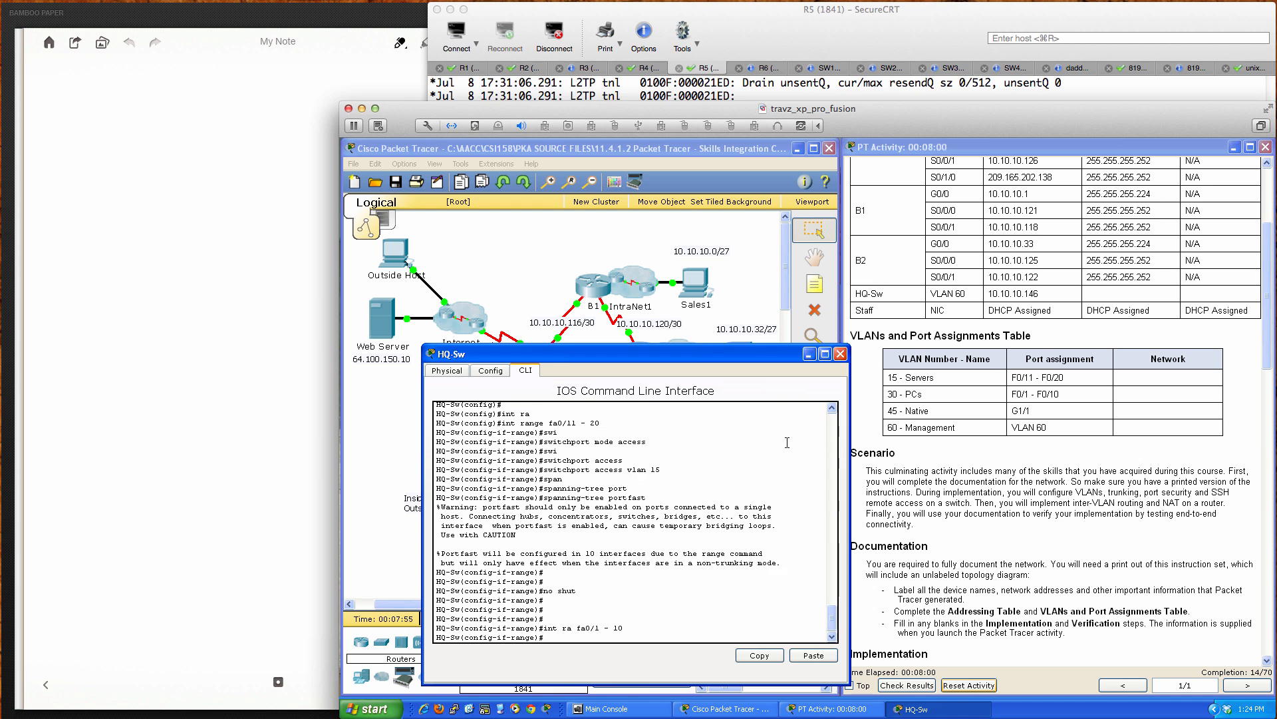
{"action": "key", "text": "Return"}
{"action": "key", "text": "Return"}
{"action": "type", "text": "swi"}
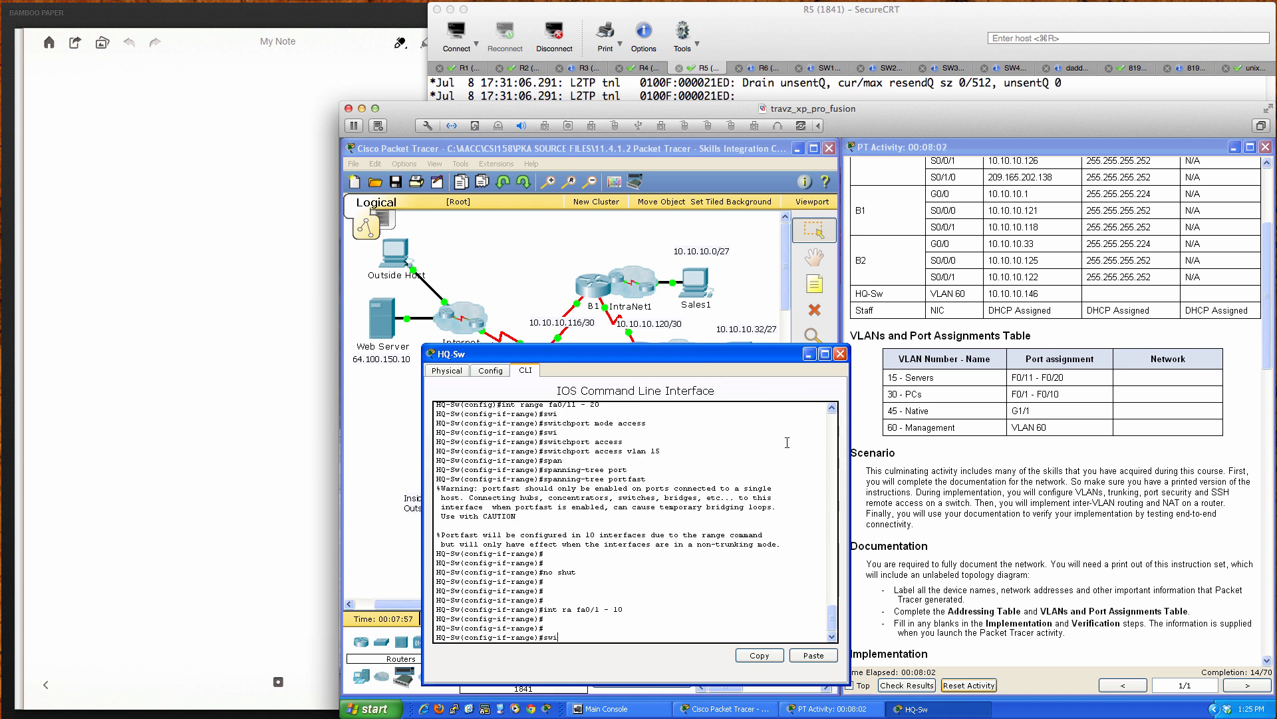
{"action": "type", "text": "tch"}
{"action": "key", "text": "Tab"}
{"action": "type", "text": "mo"}
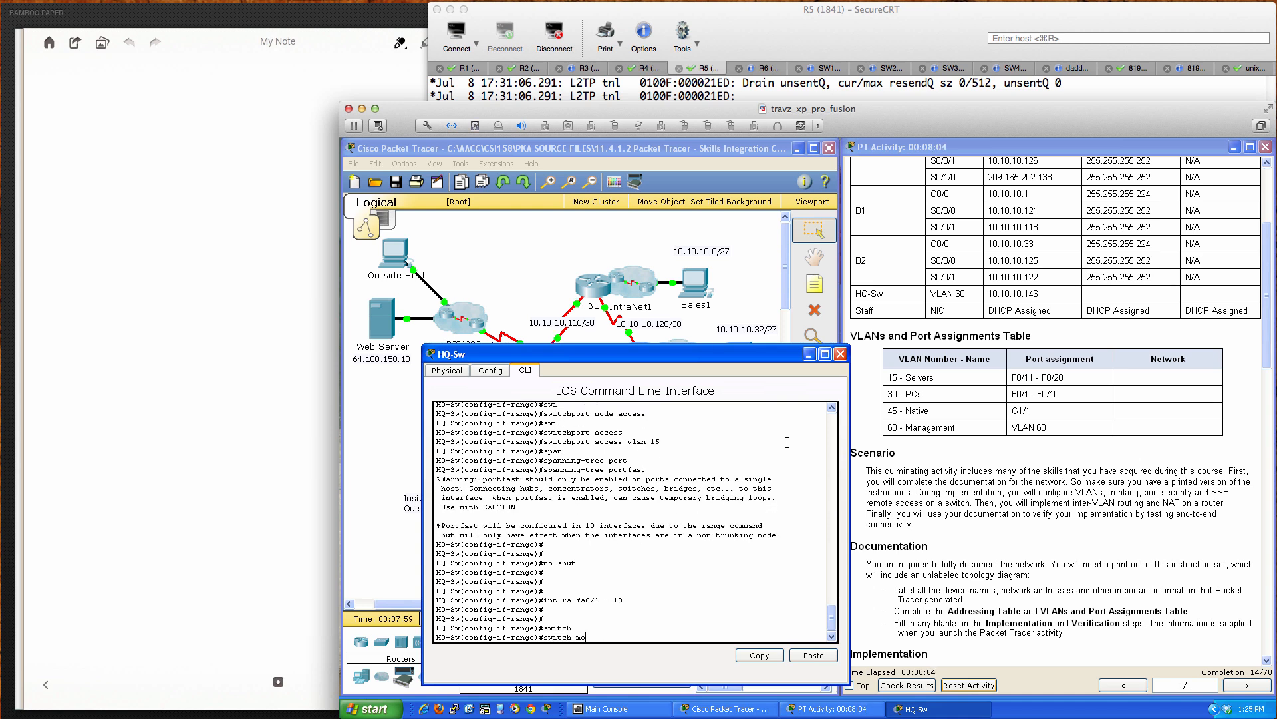
{"action": "type", "text": "de access"}
{"action": "key", "text": "Return"}
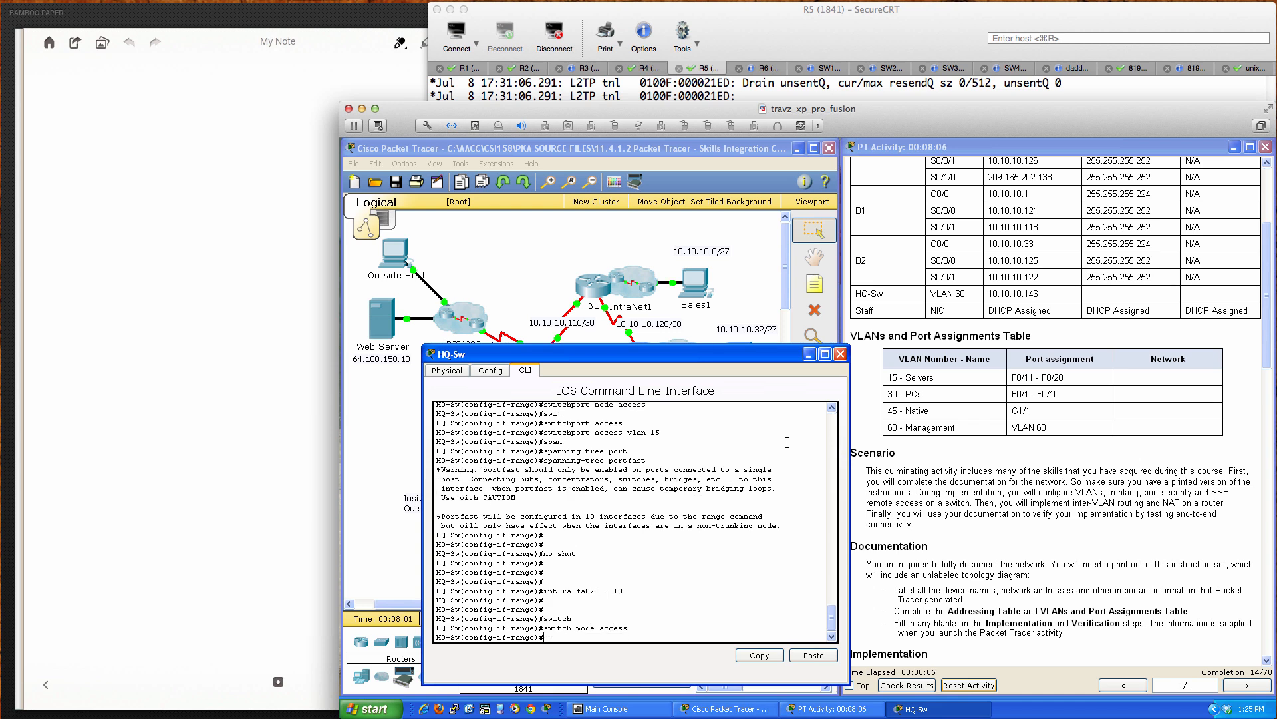
Step: Assign ports Fa0/1–10 to access VLAN 30 and bring them up with no shutdown
{"action": "type", "text": "swi"}
{"action": "key", "text": "Tab"}
{"action": "type", "text": "a"}
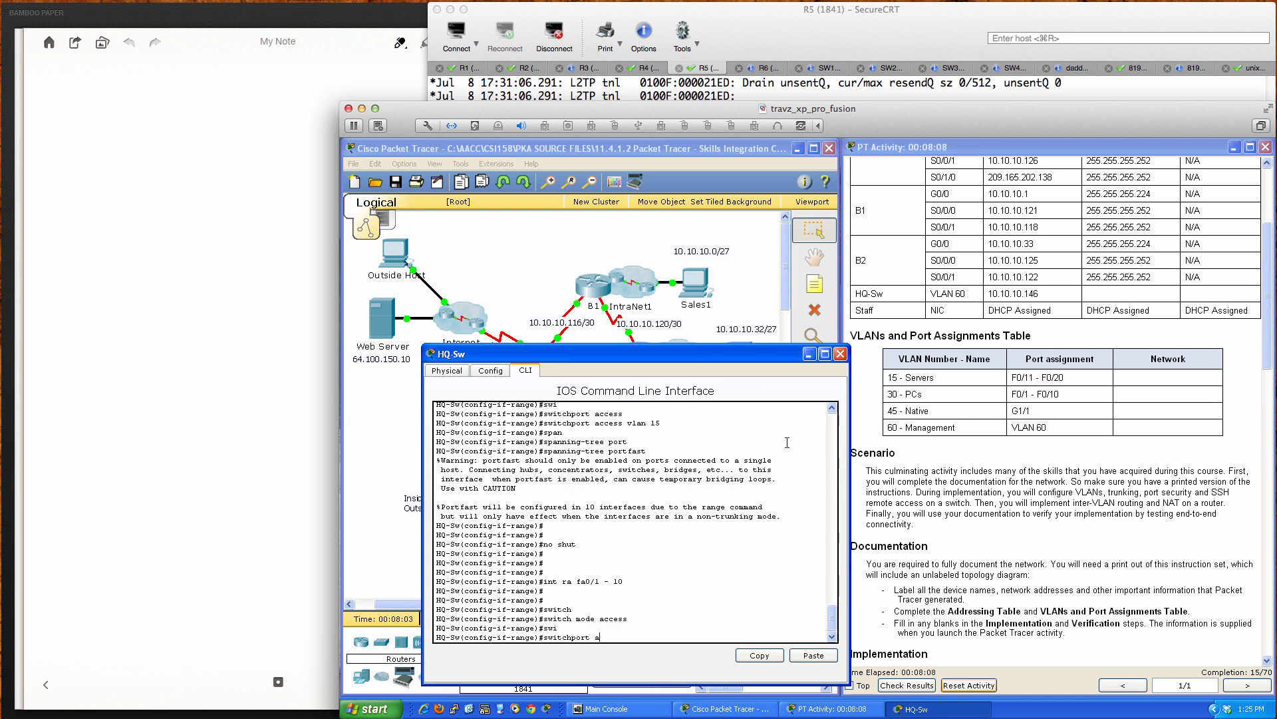
{"action": "type", "text": "ccess"}
{"action": "key", "text": "Tab"}
{"action": "type", "text": "vlan "}
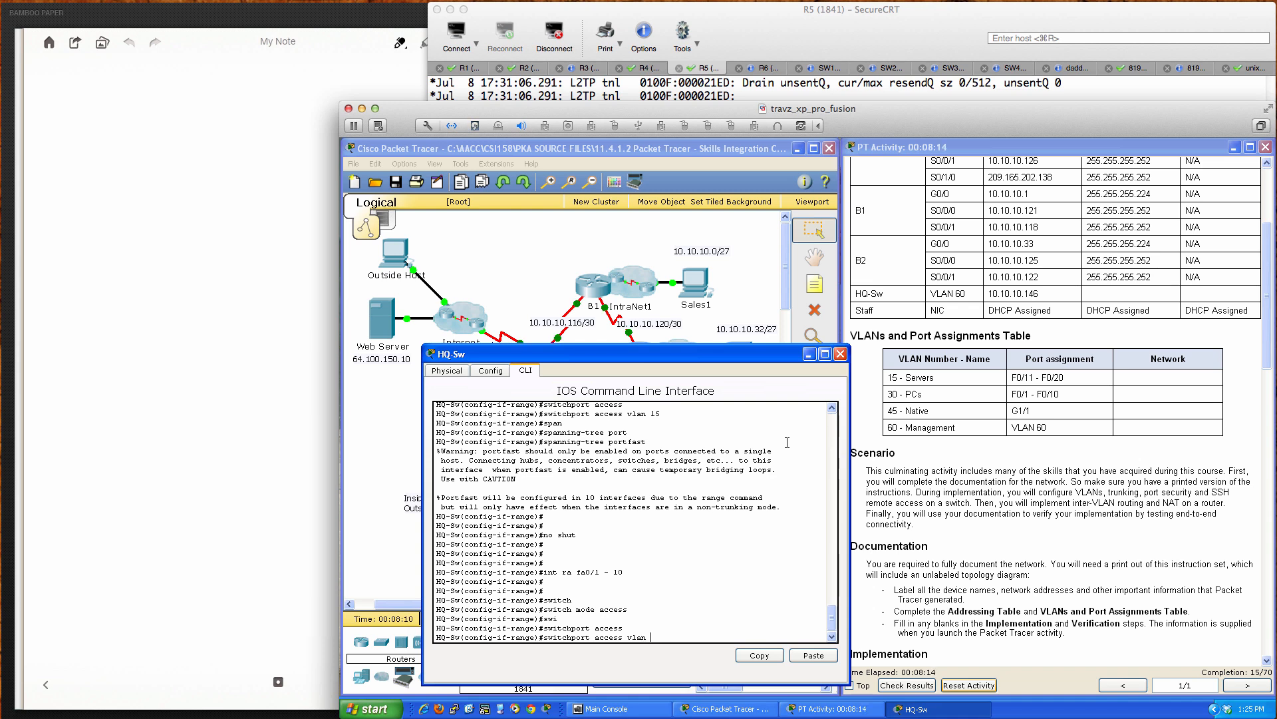
{"action": "type", "text": "30"}
{"action": "key", "text": "Return"}
{"action": "type", "text": "nfig-if-range)#n"}
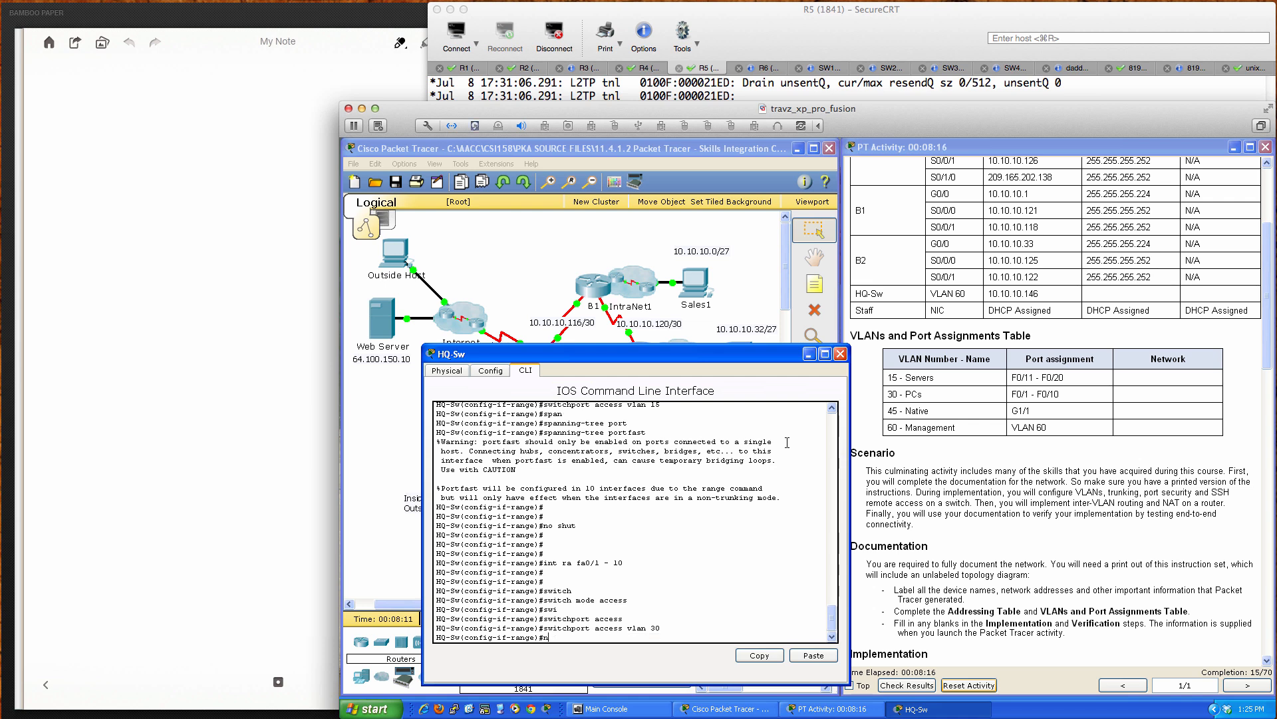
{"action": "type", "text": "o shut"}
{"action": "key", "text": "Return"}
Step: Enable spanning-tree PortFast on ports Fa0/1–10
{"action": "type", "text": "span"}
{"action": "key", "text": "Tab"}
{"action": "type", "text": "p"}
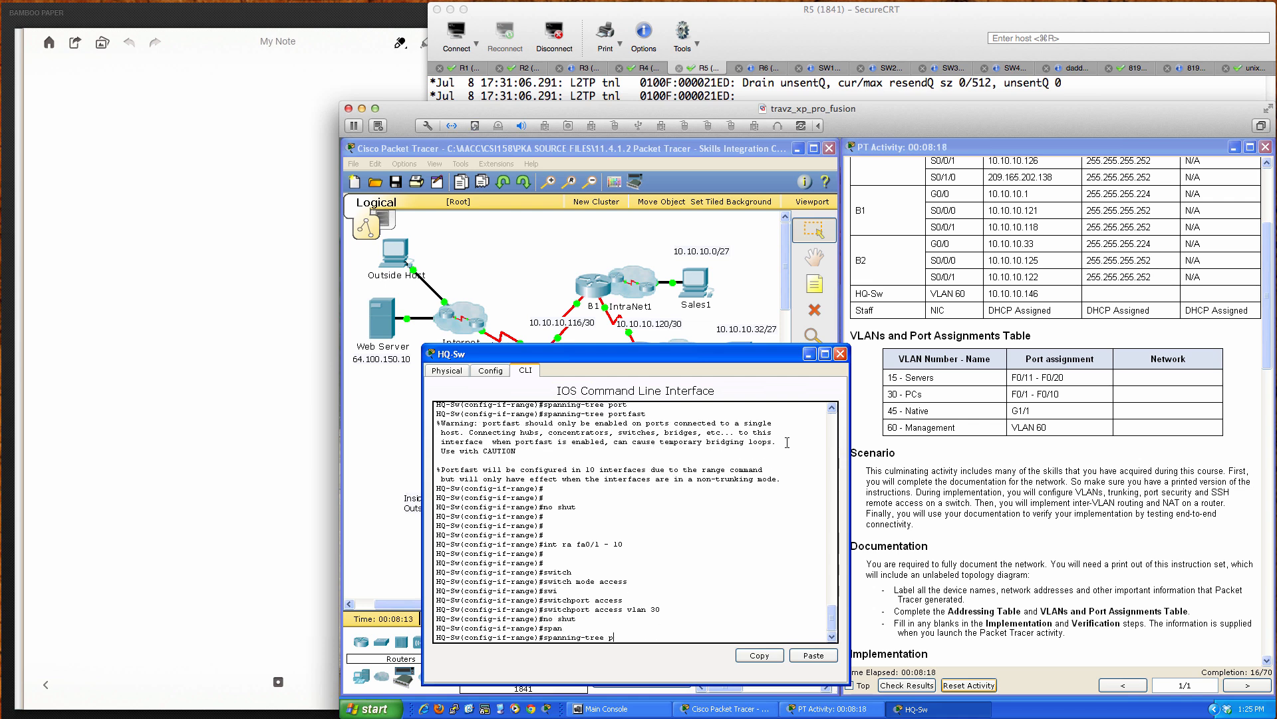
{"action": "type", "text": "ort"}
{"action": "key", "text": "Tab"}
{"action": "type", "text": "f"}
{"action": "key", "text": "Tab"}
{"action": "key", "text": "Return"}
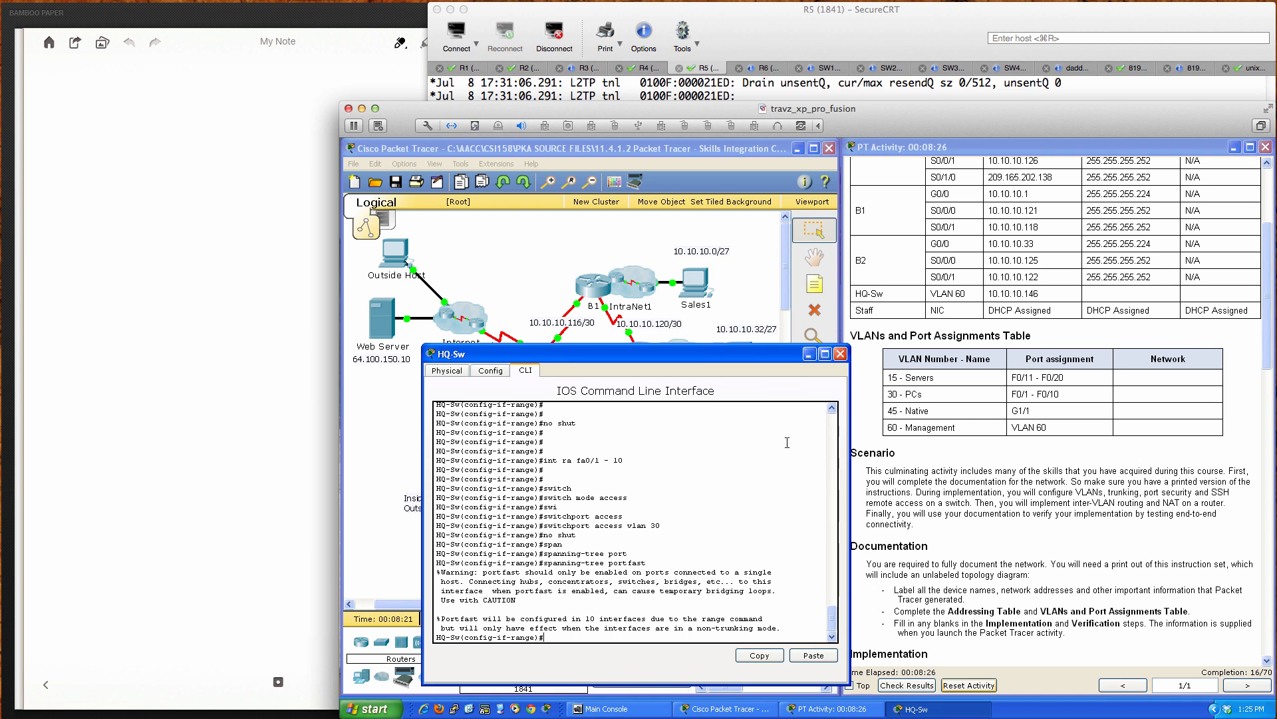
{"action": "key", "text": "Return"}
{"action": "key", "text": "Return"}
Step: Select interface G1/1 on HQ-Sw and enable it with no shutdown
{"action": "type", "text": "int ra"}
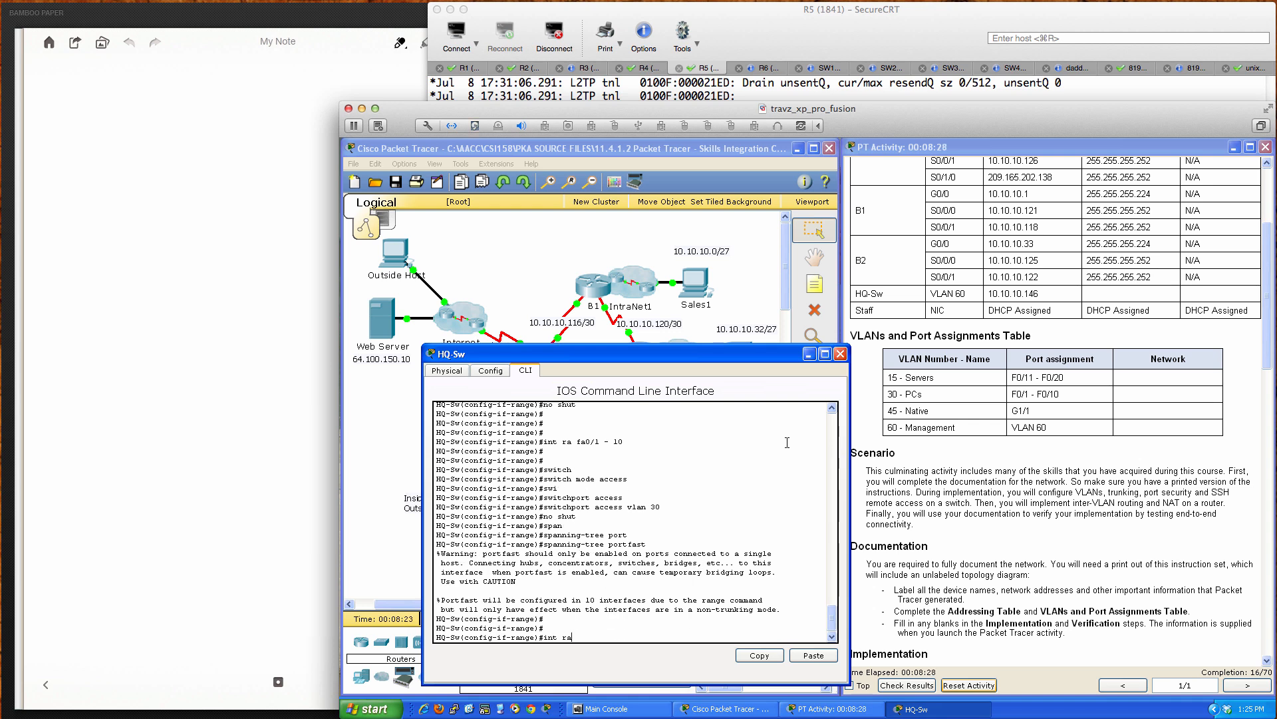
{"action": "type", "text": " fa"}
{"action": "key", "text": "BackSpace"}
{"action": "key", "text": "BackSpace"}
{"action": "key", "text": "BackSpace"}
{"action": "key", "text": "BackSpace"}
{"action": "key", "text": "BackSpace"}
{"action": "type", "text": "gi1/1"}
{"action": "key", "text": "BackSpace"}
{"action": "key", "text": "BackSpace"}
{"action": "key", "text": "BackSpace"}
{"action": "key", "text": "BackSpace"}
{"action": "key", "text": "BackSpace"}
{"action": "type", "text": "gi1/1"}
{"action": "key", "text": "Return"}
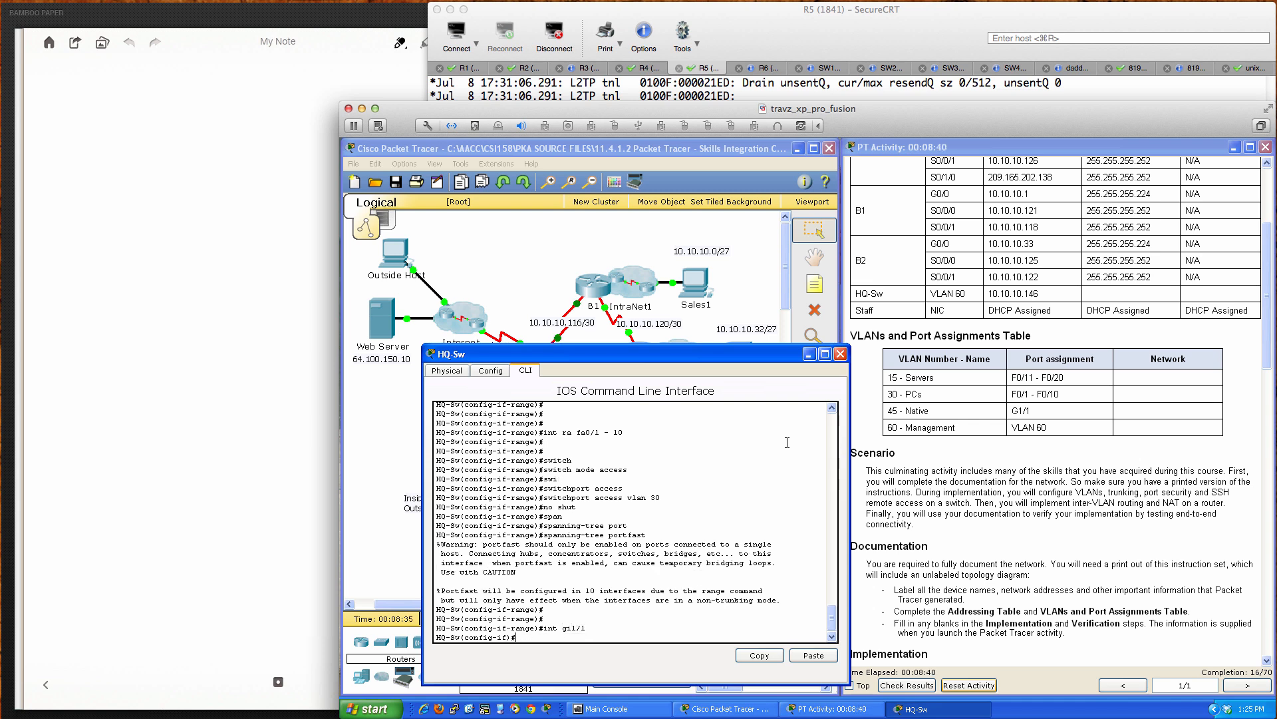
{"action": "type", "text": "no shut"}
{"action": "key", "text": "Return"}
Step: Make G1/1 a trunk port with native VLAN 45
{"action": "type", "text": "swi"}
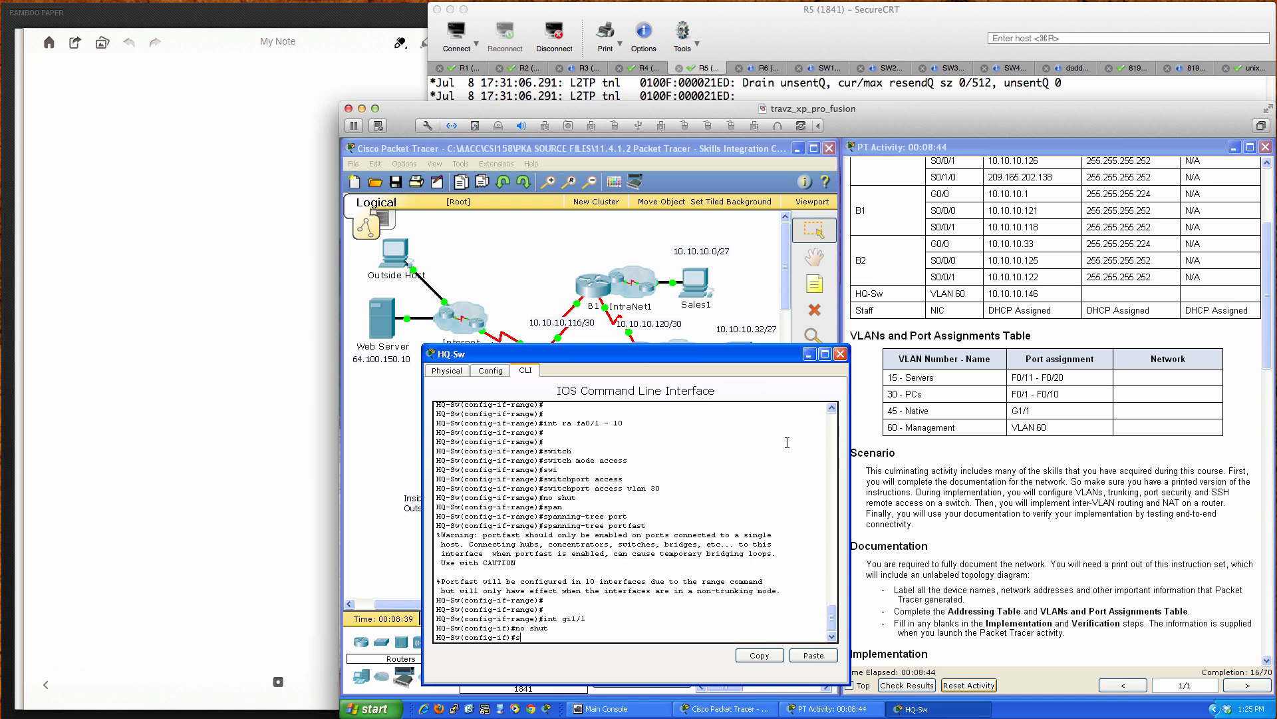
{"action": "key", "text": "Return"}
{"action": "type", "text": "switchport mode trunk"}
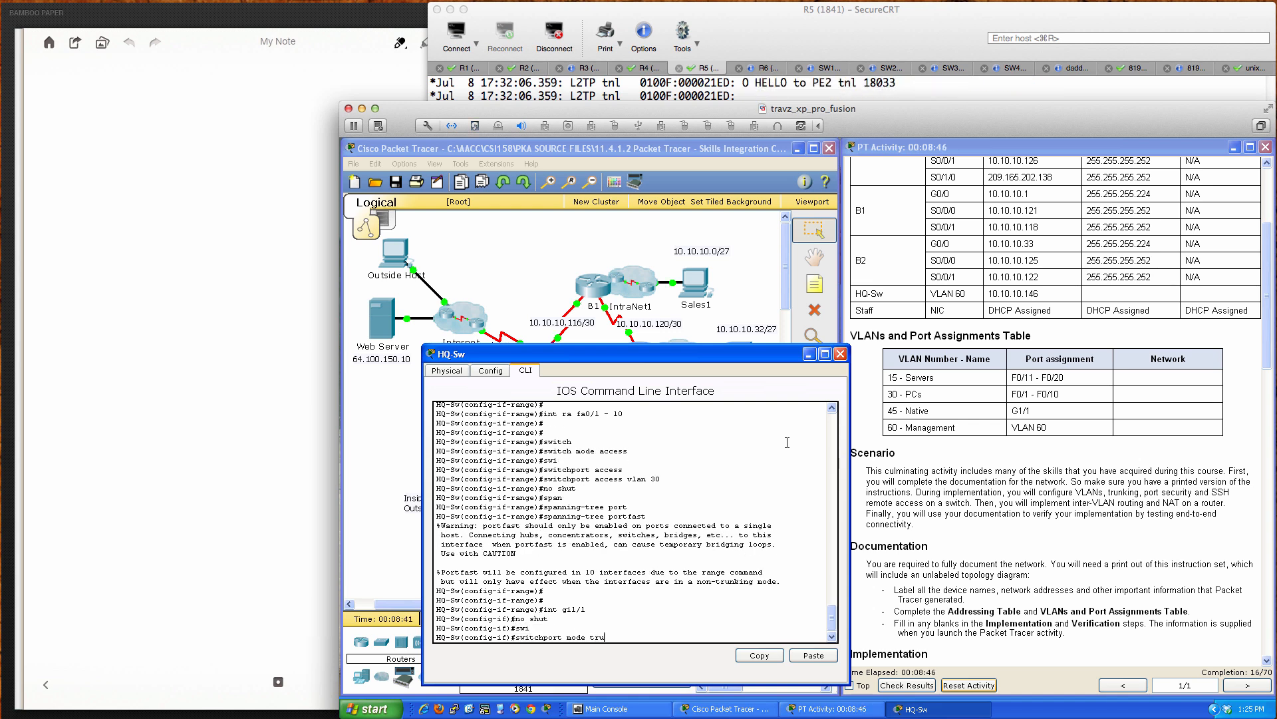
{"action": "key", "text": "Return"}
{"action": "type", "text": "swi"}
{"action": "key", "text": "Return"}
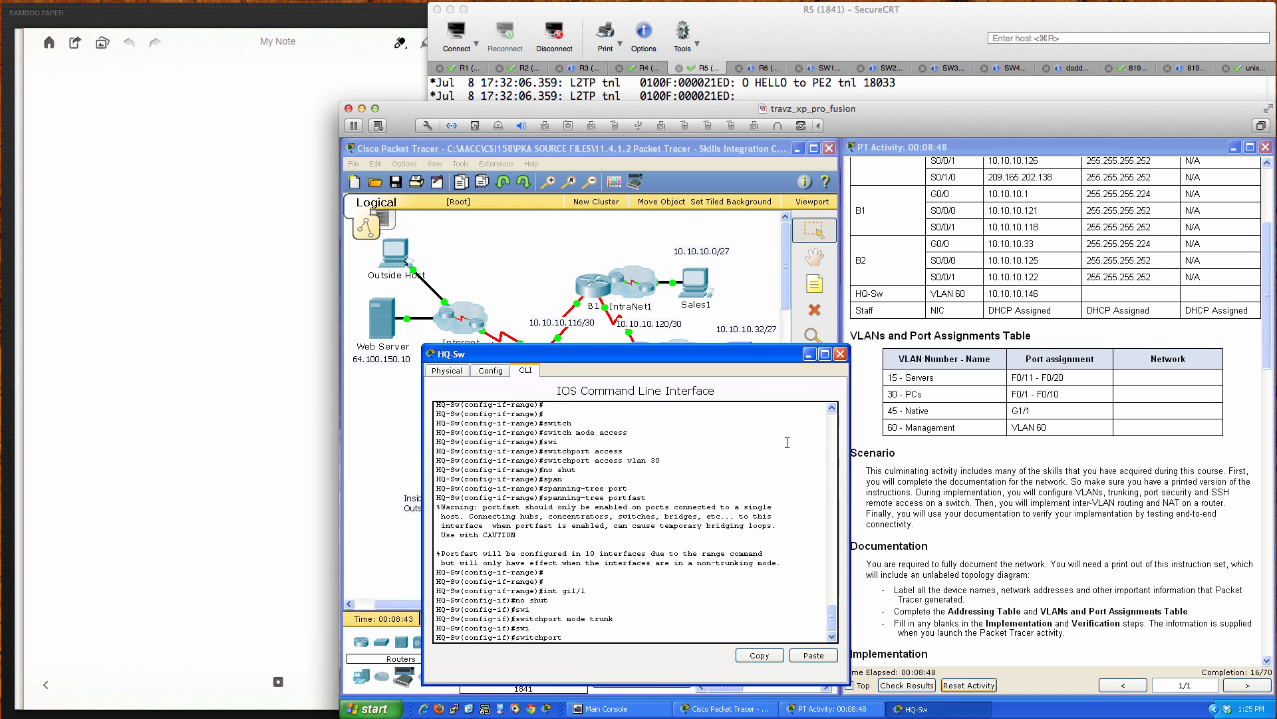
{"action": "type", "text": "trunk nati"}
{"action": "key", "text": "Tab"}
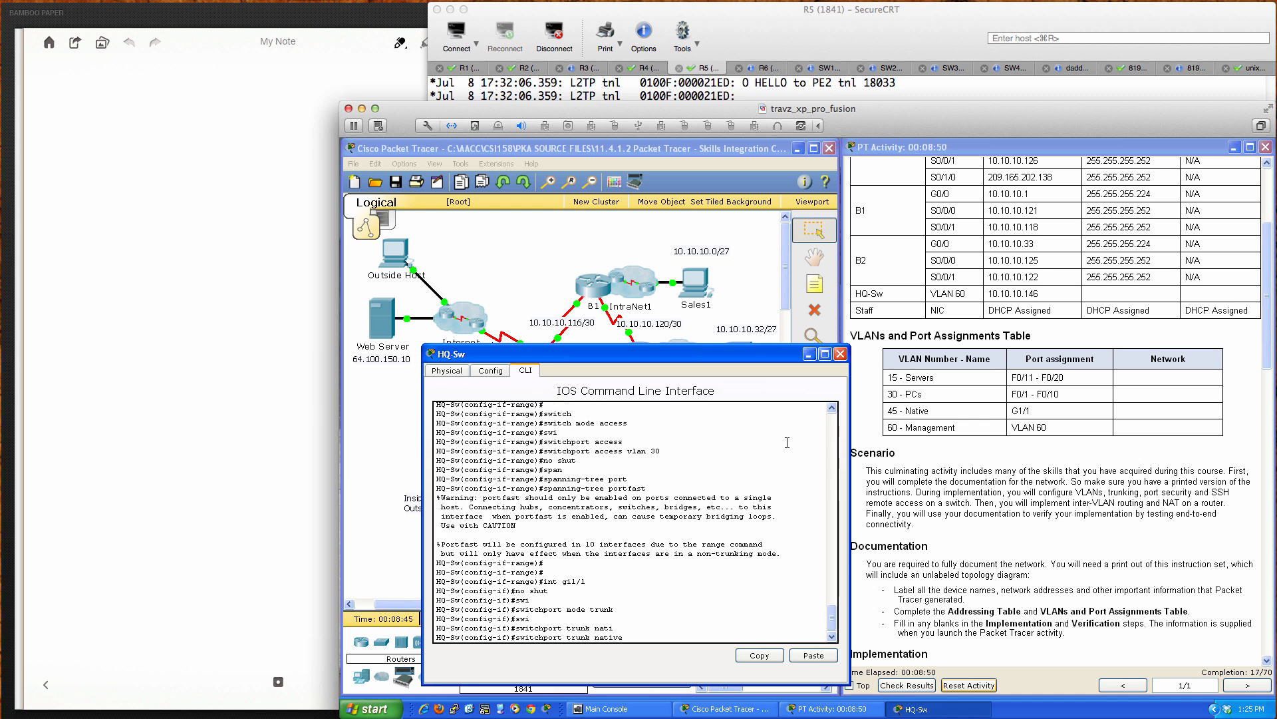
{"action": "type", "text": "vlan 45"}
{"action": "key", "text": "Return"}
{"action": "type", "text": "no"}
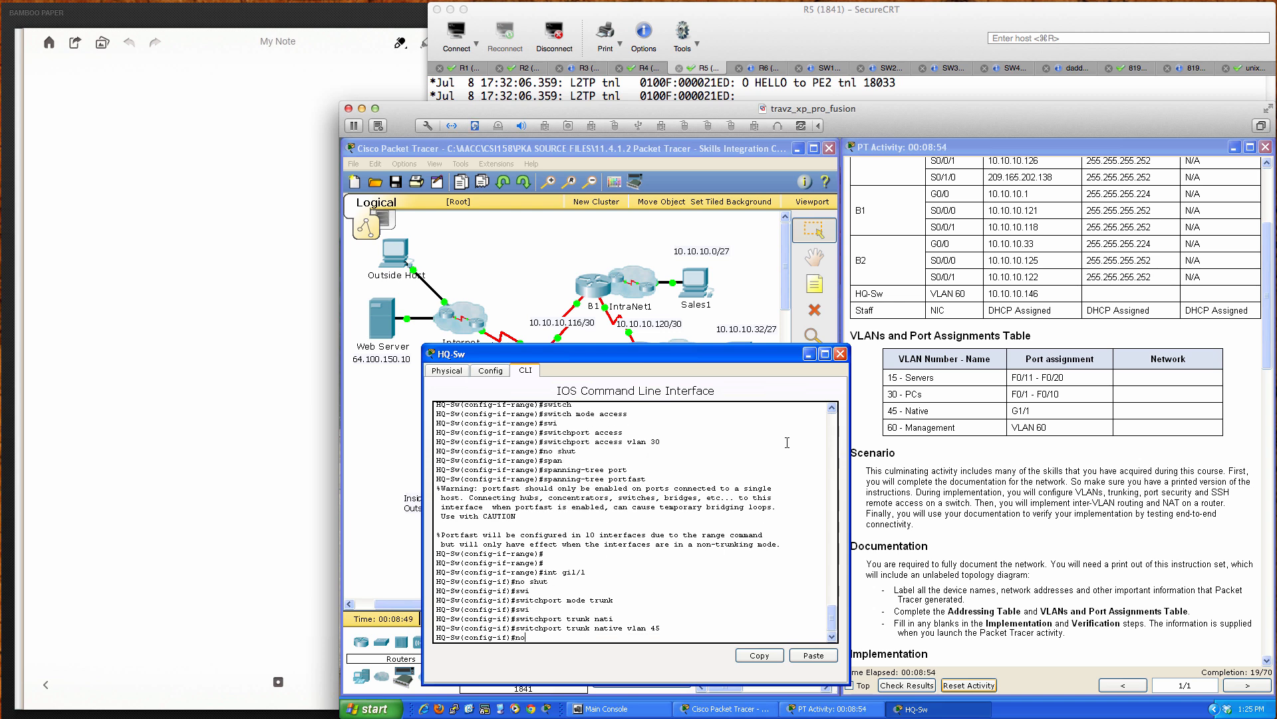
{"action": "key", "text": "BackSpace"}
{"action": "key", "text": "BackSpace"}
Step: Enter interface VLAN 60 on HQ-Sw and enable it with no shutdown
{"action": "type", "text": "int vlan 60"}
{"action": "key", "text": "Return"}
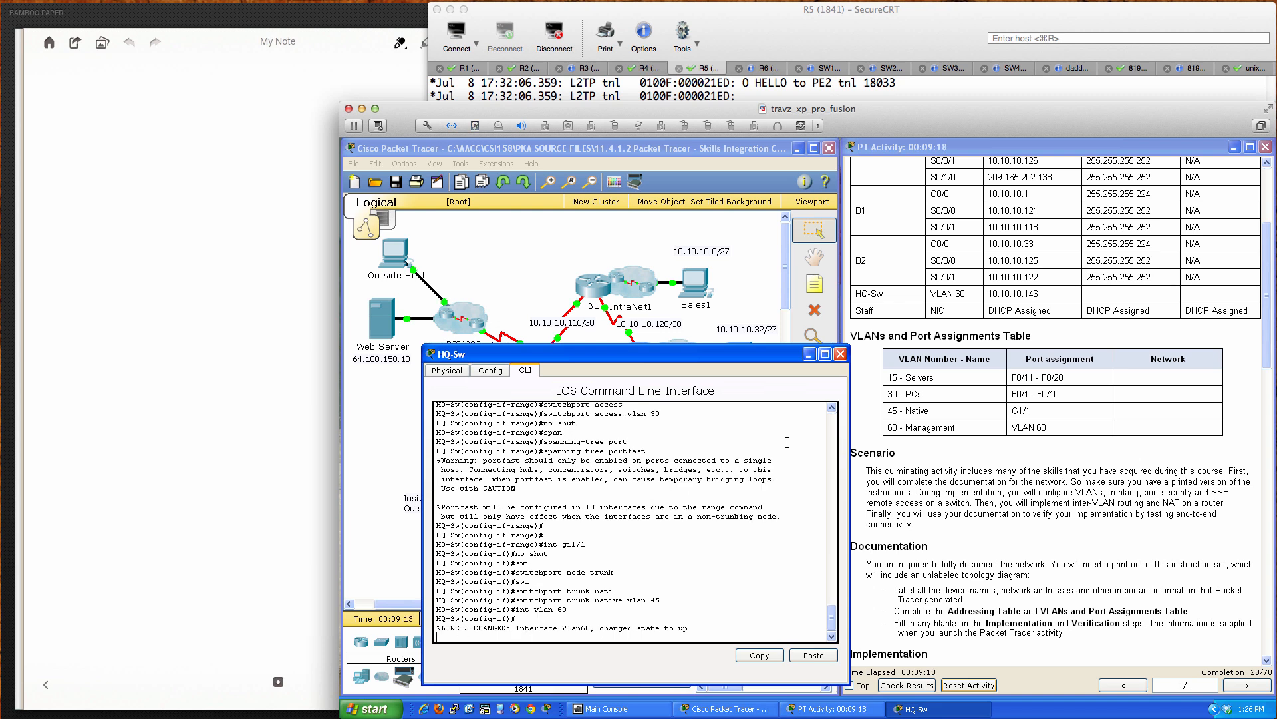
{"action": "key", "text": "Return"}
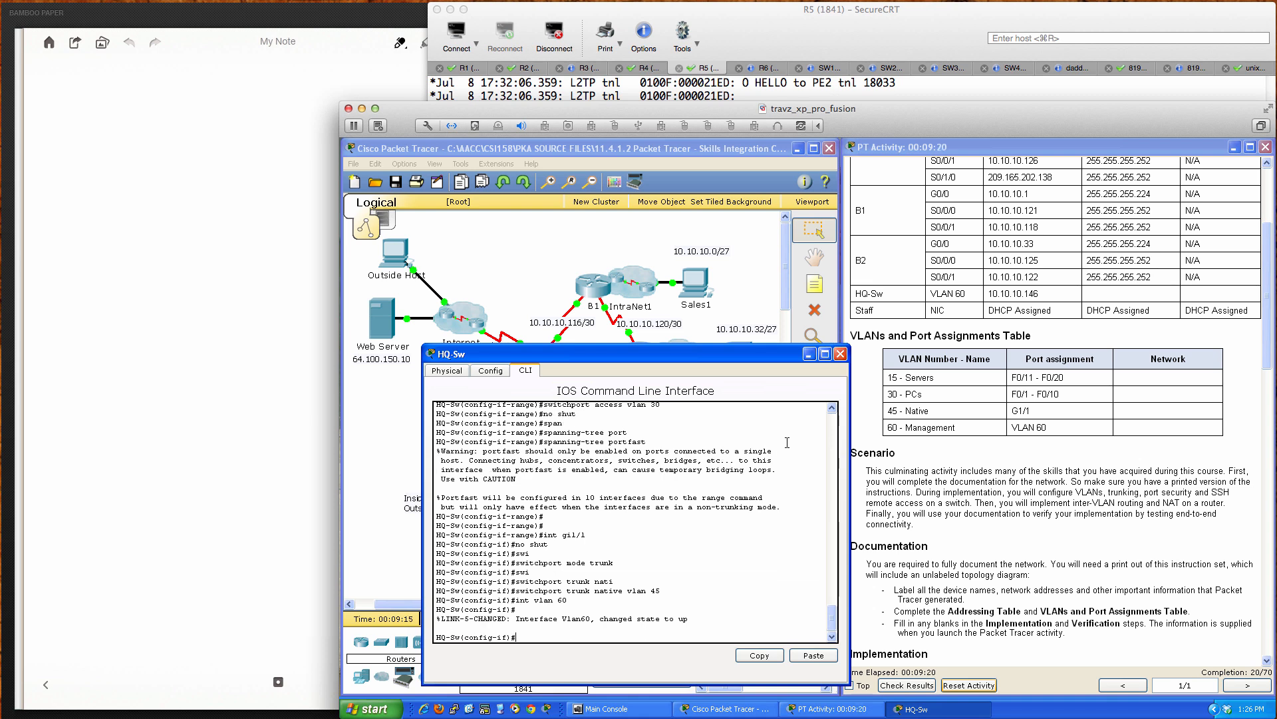
{"action": "key", "text": "Return"}
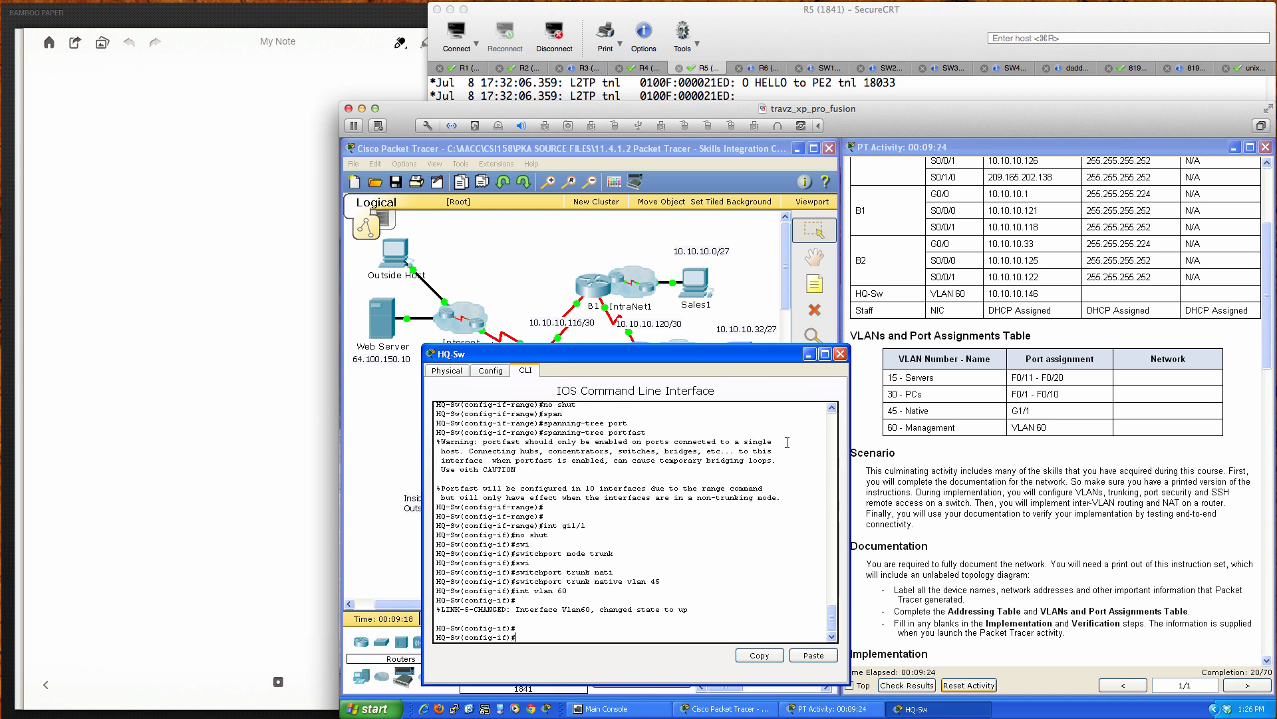
{"action": "type", "text": "no shut"}
{"action": "key", "text": "Return"}
{"action": "key", "text": "Return"}
{"action": "key", "text": "Return"}
{"action": "key", "text": "Return"}
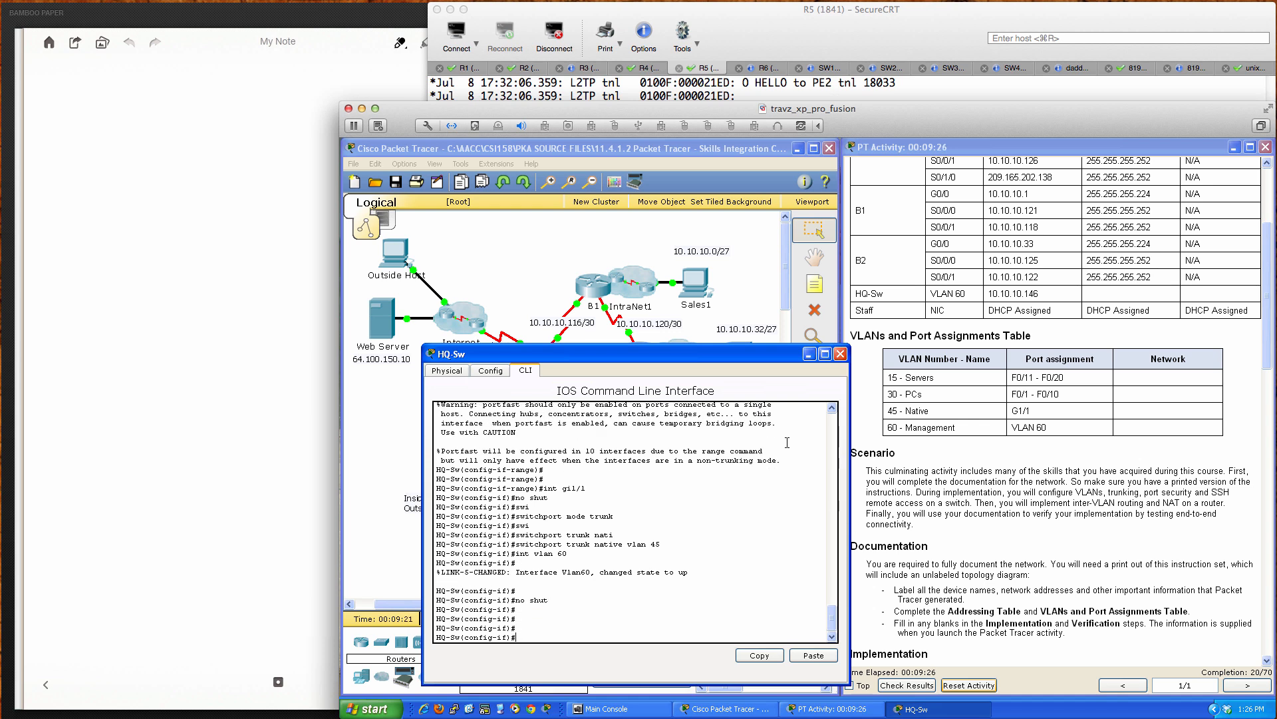
Step: Begin the address 10.10.10.146 255.255.255 and move the console aside to show the topology
{"action": "type", "text": "ip address"}
{"action": "type", "text": "10.10.10.146 255.255.255"}
{"action": "left_click_drag", "start_coordinate": [739, 357], "coordinate": [1083, 351]}
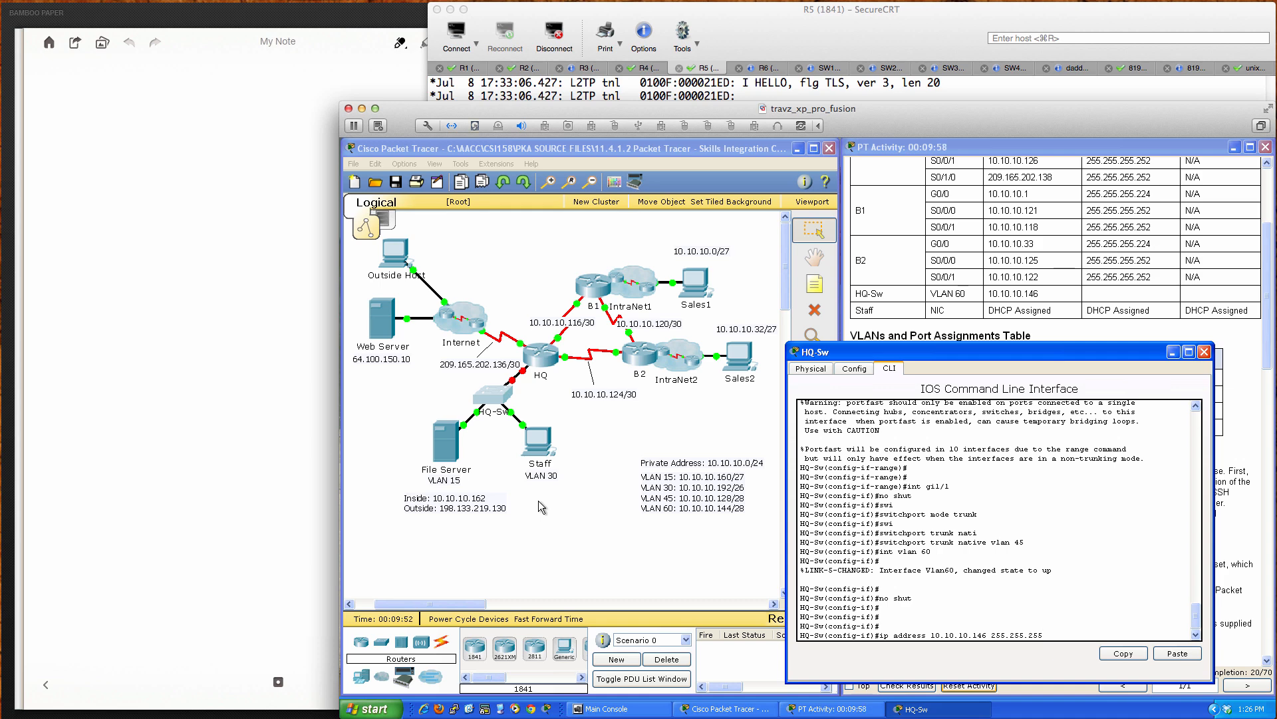
Step: Write 128 at the top of the note and the first two octets of ones
{"action": "left_click", "coordinate": [98, 204]}
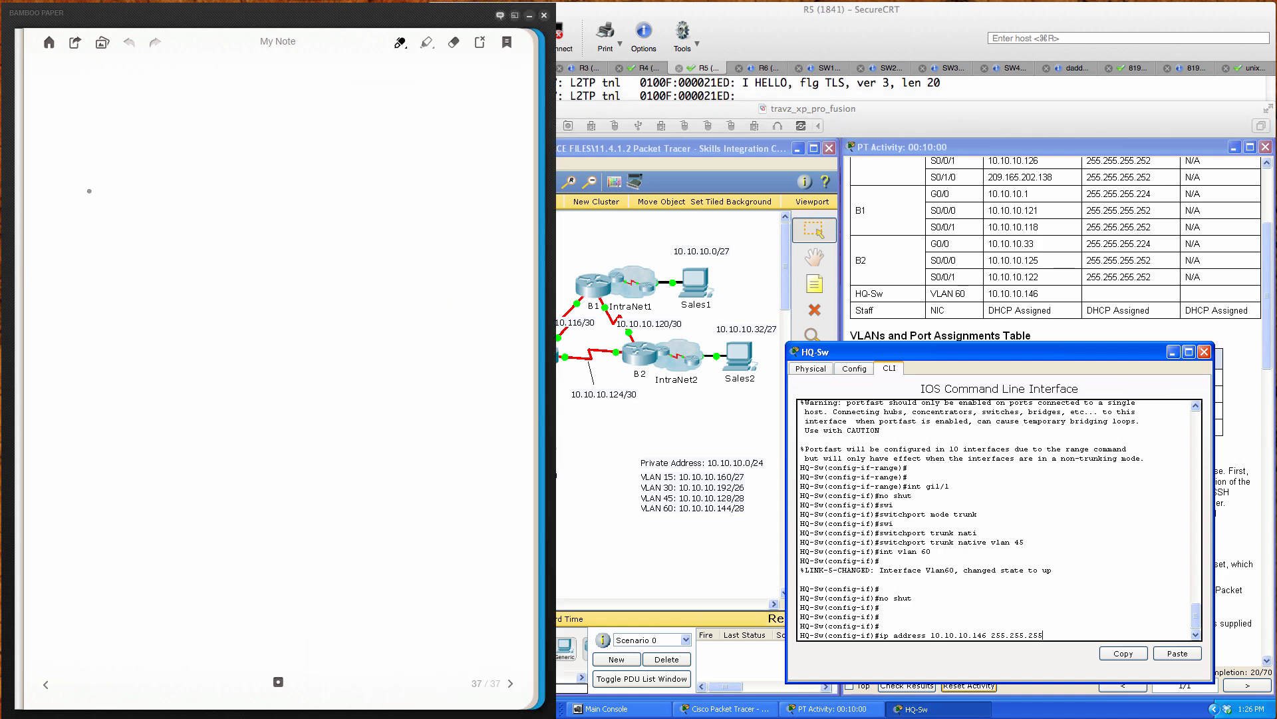
{"action": "mouse_move", "coordinate": [80, 112]}
{"action": "left_mouse_down"}
{"action": "mouse_move", "coordinate": [63, 146]}
{"action": "mouse_move", "coordinate": [92, 131]}
{"action": "mouse_move", "coordinate": [102, 140]}
{"action": "left_mouse_up"}
{"action": "left_click_drag", "start_coordinate": [123, 108], "coordinate": [124, 134]}
{"action": "mouse_move", "coordinate": [41, 191]}
{"action": "left_mouse_down"}
{"action": "mouse_move", "coordinate": [40, 217]}
{"action": "mouse_move", "coordinate": [61, 217]}
{"action": "left_mouse_up"}
{"action": "mouse_move", "coordinate": [75, 188]}
{"action": "left_mouse_down"}
{"action": "mouse_move", "coordinate": [74, 213]}
{"action": "mouse_move", "coordinate": [97, 213]}
{"action": "left_mouse_up"}
{"action": "mouse_move", "coordinate": [107, 187]}
{"action": "left_mouse_down"}
{"action": "mouse_move", "coordinate": [105, 214]}
{"action": "mouse_move", "coordinate": [142, 213]}
{"action": "left_mouse_up"}
{"action": "mouse_move", "coordinate": [158, 183]}
{"action": "left_mouse_down"}
{"action": "mouse_move", "coordinate": [154, 210]}
{"action": "mouse_move", "coordinate": [164, 208]}
{"action": "left_mouse_up"}
{"action": "left_click_drag", "start_coordinate": [176, 179], "coordinate": [173, 207]}
{"action": "mouse_move", "coordinate": [184, 182]}
{"action": "left_mouse_down"}
{"action": "mouse_move", "coordinate": [183, 207]}
{"action": "mouse_move", "coordinate": [196, 205]}
{"action": "left_mouse_up"}
{"action": "mouse_move", "coordinate": [212, 181]}
{"action": "left_mouse_down"}
{"action": "mouse_move", "coordinate": [206, 211]}
{"action": "mouse_move", "coordinate": [264, 209]}
{"action": "left_mouse_up"}
Step: Write the third octet of ones, note class C, and add zeros for the last octet
{"action": "left_click_drag", "start_coordinate": [278, 180], "coordinate": [286, 203]}
{"action": "mouse_move", "coordinate": [295, 182]}
{"action": "left_mouse_down"}
{"action": "mouse_move", "coordinate": [294, 205]}
{"action": "mouse_move", "coordinate": [308, 204]}
{"action": "left_mouse_up"}
{"action": "left_click_drag", "start_coordinate": [320, 178], "coordinate": [319, 203]}
{"action": "left_click_drag", "start_coordinate": [338, 179], "coordinate": [337, 203]}
{"action": "left_click_drag", "start_coordinate": [358, 173], "coordinate": [353, 209]}
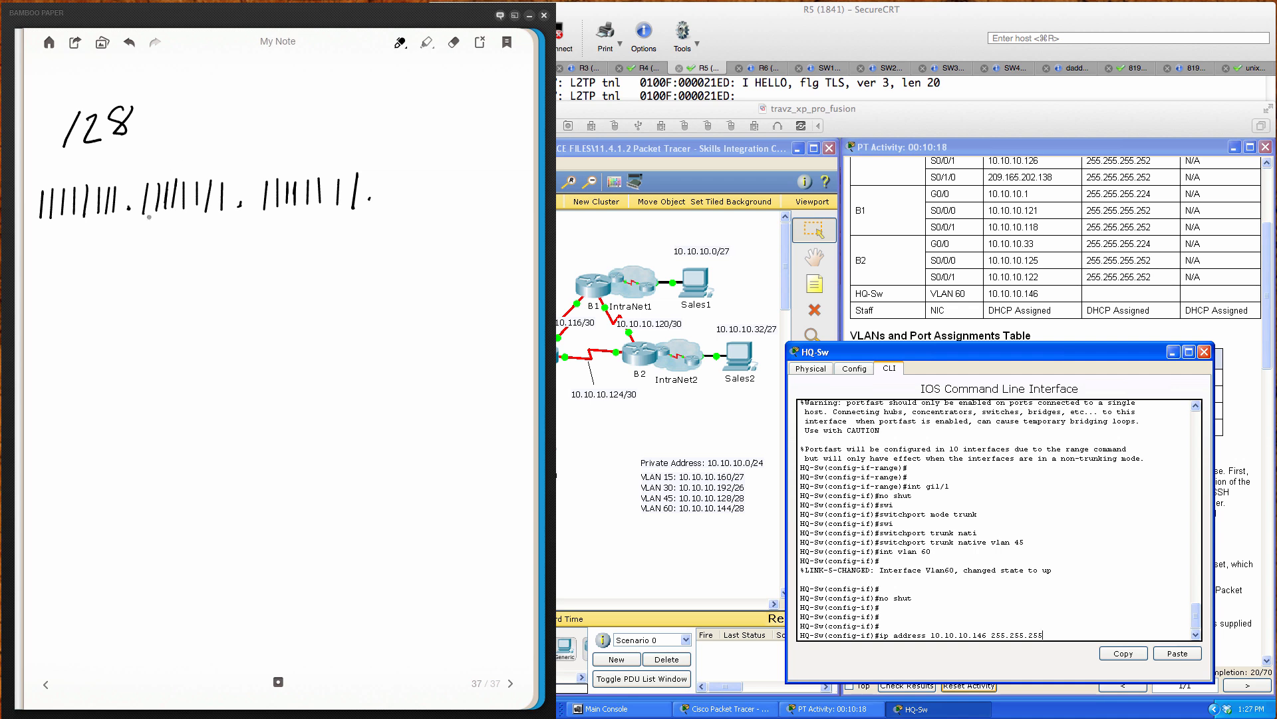
{"action": "left_click_drag", "start_coordinate": [202, 129], "coordinate": [215, 156]}
{"action": "mouse_move", "coordinate": [393, 181]}
{"action": "left_mouse_down"}
{"action": "mouse_move", "coordinate": [383, 197]}
{"action": "mouse_move", "coordinate": [397, 183]}
{"action": "mouse_move", "coordinate": [533, 192]}
{"action": "left_mouse_up"}
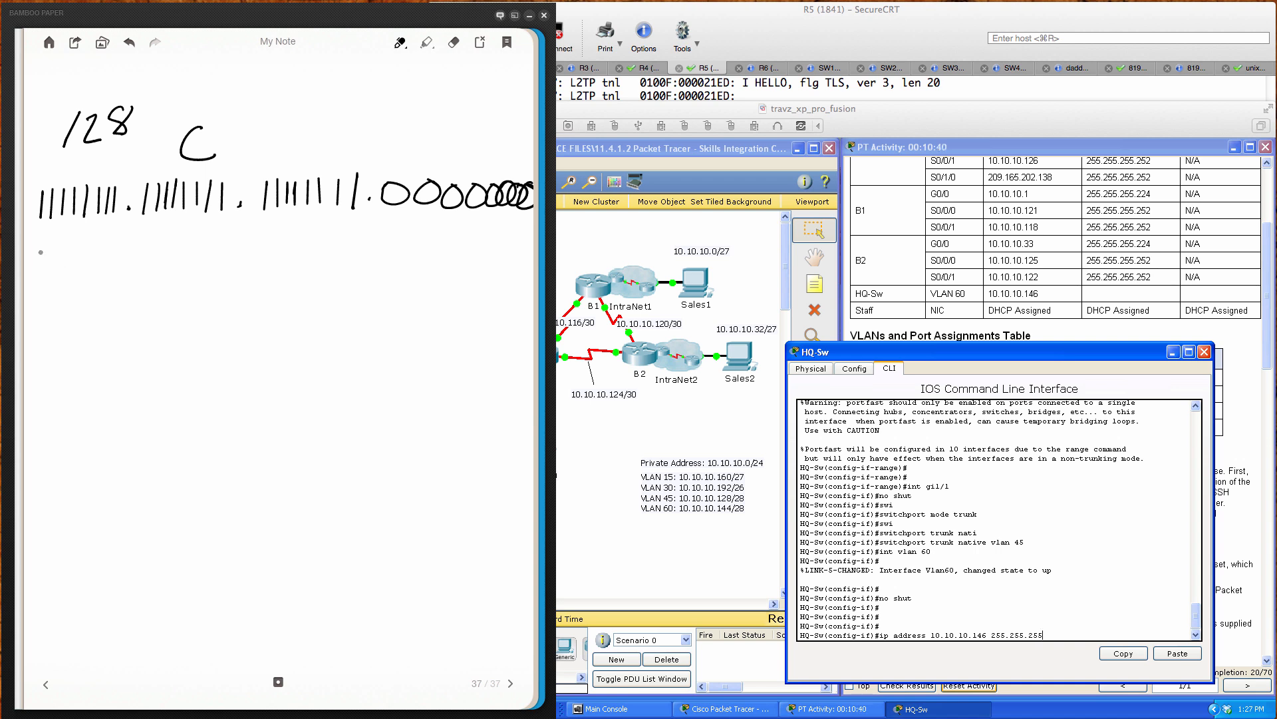
Step: Write the usable-hosts formula 2^x − 2 =
{"action": "mouse_move", "coordinate": [38, 250]}
{"action": "left_mouse_down"}
{"action": "mouse_move", "coordinate": [54, 278]}
{"action": "mouse_move", "coordinate": [69, 248]}
{"action": "left_mouse_up"}
{"action": "mouse_move", "coordinate": [69, 236]}
{"action": "left_mouse_down"}
{"action": "mouse_move", "coordinate": [58, 248]}
{"action": "mouse_move", "coordinate": [126, 268]}
{"action": "mouse_move", "coordinate": [163, 254]}
{"action": "left_mouse_up"}
{"action": "left_click_drag", "start_coordinate": [142, 260], "coordinate": [164, 259]}
{"action": "left_click_drag", "start_coordinate": [58, 252], "coordinate": [70, 251]}
Step: Write x = # Host Bits under the binary mask
{"action": "left_click_drag", "start_coordinate": [234, 220], "coordinate": [250, 232]}
{"action": "mouse_move", "coordinate": [249, 219]}
{"action": "left_mouse_down"}
{"action": "mouse_move", "coordinate": [235, 233]}
{"action": "mouse_move", "coordinate": [427, 213]}
{"action": "left_mouse_up"}
{"action": "left_click_drag", "start_coordinate": [322, 241], "coordinate": [318, 261]}
{"action": "mouse_move", "coordinate": [330, 241]}
{"action": "left_mouse_down"}
{"action": "mouse_move", "coordinate": [327, 260]}
{"action": "mouse_move", "coordinate": [338, 247]}
{"action": "left_mouse_up"}
{"action": "left_click_drag", "start_coordinate": [310, 255], "coordinate": [352, 264]}
{"action": "left_click_drag", "start_coordinate": [363, 241], "coordinate": [362, 262]}
{"action": "mouse_move", "coordinate": [352, 252]}
{"action": "left_mouse_down"}
{"action": "mouse_move", "coordinate": [375, 244]}
{"action": "mouse_move", "coordinate": [384, 260]}
{"action": "left_mouse_up"}
{"action": "mouse_move", "coordinate": [393, 241]}
{"action": "left_mouse_down"}
{"action": "mouse_move", "coordinate": [394, 261]}
{"action": "mouse_move", "coordinate": [405, 241]}
{"action": "left_mouse_up"}
{"action": "left_click_drag", "start_coordinate": [419, 244], "coordinate": [422, 262]}
{"action": "mouse_move", "coordinate": [445, 249]}
{"action": "left_mouse_down"}
{"action": "mouse_move", "coordinate": [445, 264]}
{"action": "mouse_move", "coordinate": [464, 250]}
{"action": "left_mouse_up"}
{"action": "left_click_drag", "start_coordinate": [480, 245], "coordinate": [470, 260]}
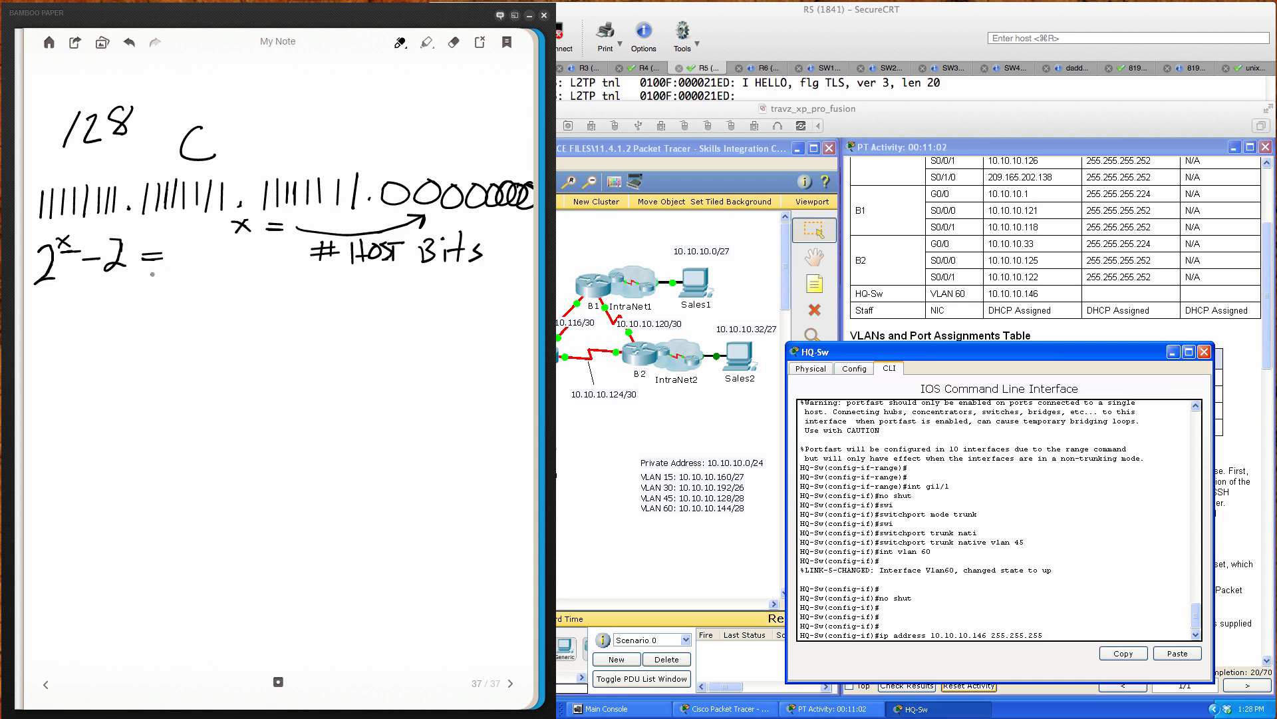
Step: Write 254 as the formula's result
{"action": "mouse_move", "coordinate": [163, 244]}
{"action": "left_mouse_down"}
{"action": "mouse_move", "coordinate": [178, 244]}
{"action": "mouse_move", "coordinate": [180, 269]}
{"action": "left_mouse_up"}
{"action": "left_click_drag", "start_coordinate": [195, 251], "coordinate": [177, 270]}
{"action": "left_click_drag", "start_coordinate": [184, 247], "coordinate": [222, 252]}
{"action": "left_click_drag", "start_coordinate": [220, 234], "coordinate": [216, 274]}
Step: Switch the pen to orange and mark four borrowed bits in the last octet
{"action": "left_click", "coordinate": [400, 42]}
{"action": "left_click", "coordinate": [392, 167]}
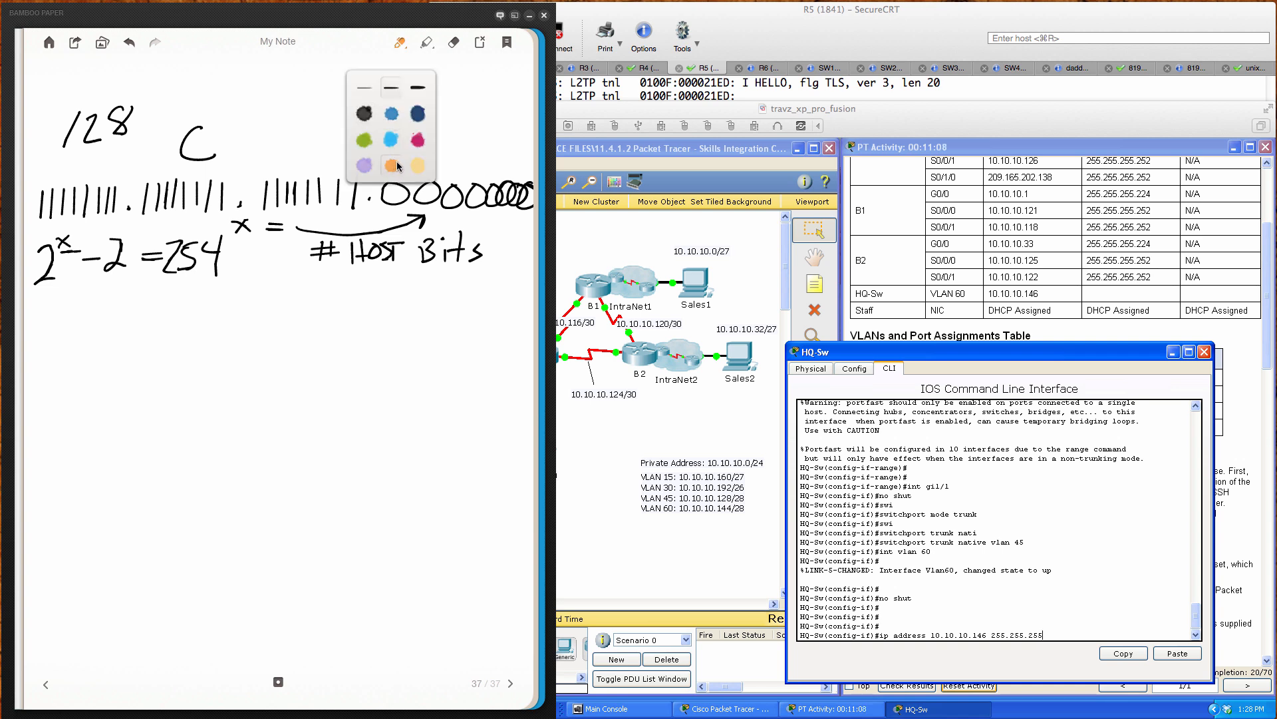
{"action": "left_click", "coordinate": [395, 178]}
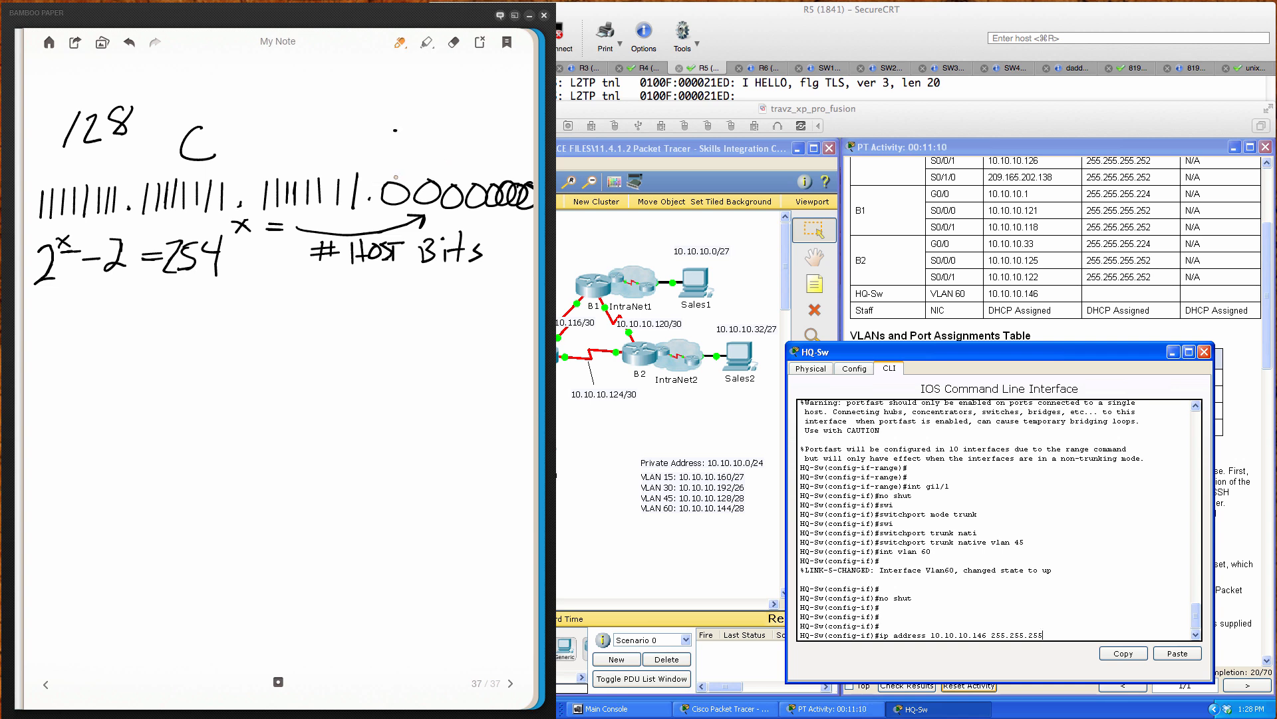
{"action": "mouse_move", "coordinate": [396, 176]}
{"action": "left_mouse_down"}
{"action": "mouse_move", "coordinate": [394, 209]}
{"action": "mouse_move", "coordinate": [395, 189]}
{"action": "mouse_move", "coordinate": [424, 211]}
{"action": "mouse_move", "coordinate": [433, 172]}
{"action": "mouse_move", "coordinate": [419, 220]}
{"action": "left_mouse_up"}
{"action": "left_click_drag", "start_coordinate": [453, 174], "coordinate": [448, 218]}
{"action": "left_click_drag", "start_coordinate": [477, 177], "coordinate": [468, 221]}
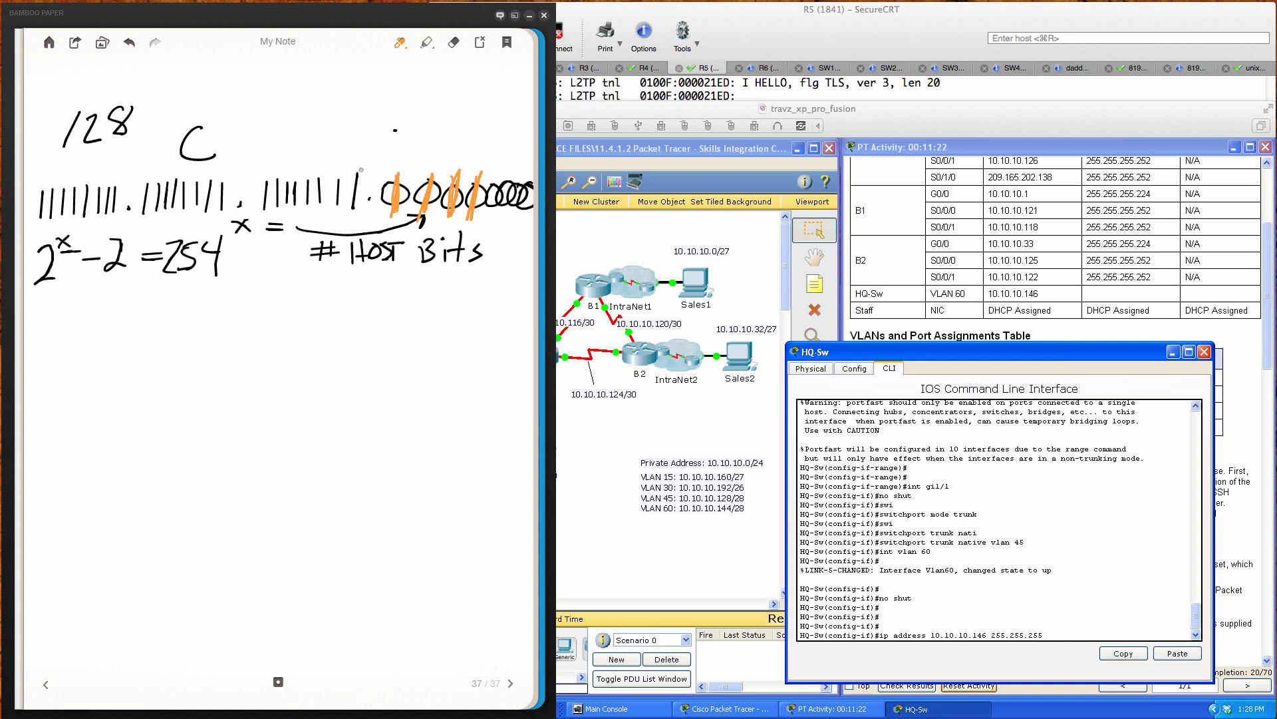
{"action": "left_click_drag", "start_coordinate": [393, 162], "coordinate": [487, 161]}
Step: Label the marked bits, count four host bits, and write 2⁴ − 2 = 14 circled
{"action": "mouse_move", "coordinate": [437, 120]}
{"action": "left_mouse_down"}
{"action": "mouse_move", "coordinate": [419, 146]}
{"action": "mouse_move", "coordinate": [456, 137]}
{"action": "mouse_move", "coordinate": [463, 150]}
{"action": "mouse_move", "coordinate": [486, 123]}
{"action": "left_mouse_up"}
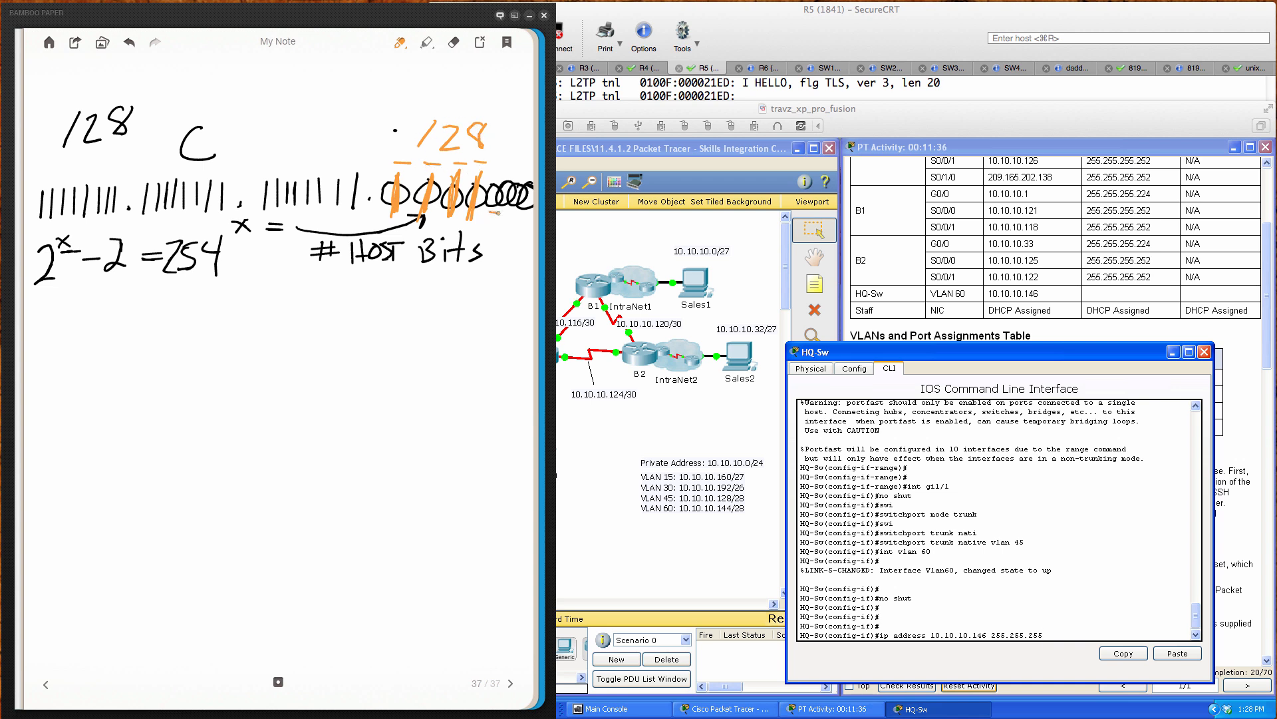
{"action": "mouse_move", "coordinate": [532, 214]}
{"action": "left_mouse_down"}
{"action": "mouse_move", "coordinate": [482, 214]}
{"action": "mouse_move", "coordinate": [509, 237]}
{"action": "left_mouse_up"}
{"action": "left_click_drag", "start_coordinate": [506, 224], "coordinate": [506, 250]}
{"action": "mouse_move", "coordinate": [40, 314]}
{"action": "left_mouse_down"}
{"action": "mouse_move", "coordinate": [60, 338]}
{"action": "mouse_move", "coordinate": [71, 310]}
{"action": "mouse_move", "coordinate": [126, 334]}
{"action": "mouse_move", "coordinate": [170, 314]}
{"action": "left_mouse_up"}
{"action": "left_click_drag", "start_coordinate": [147, 310], "coordinate": [168, 312]}
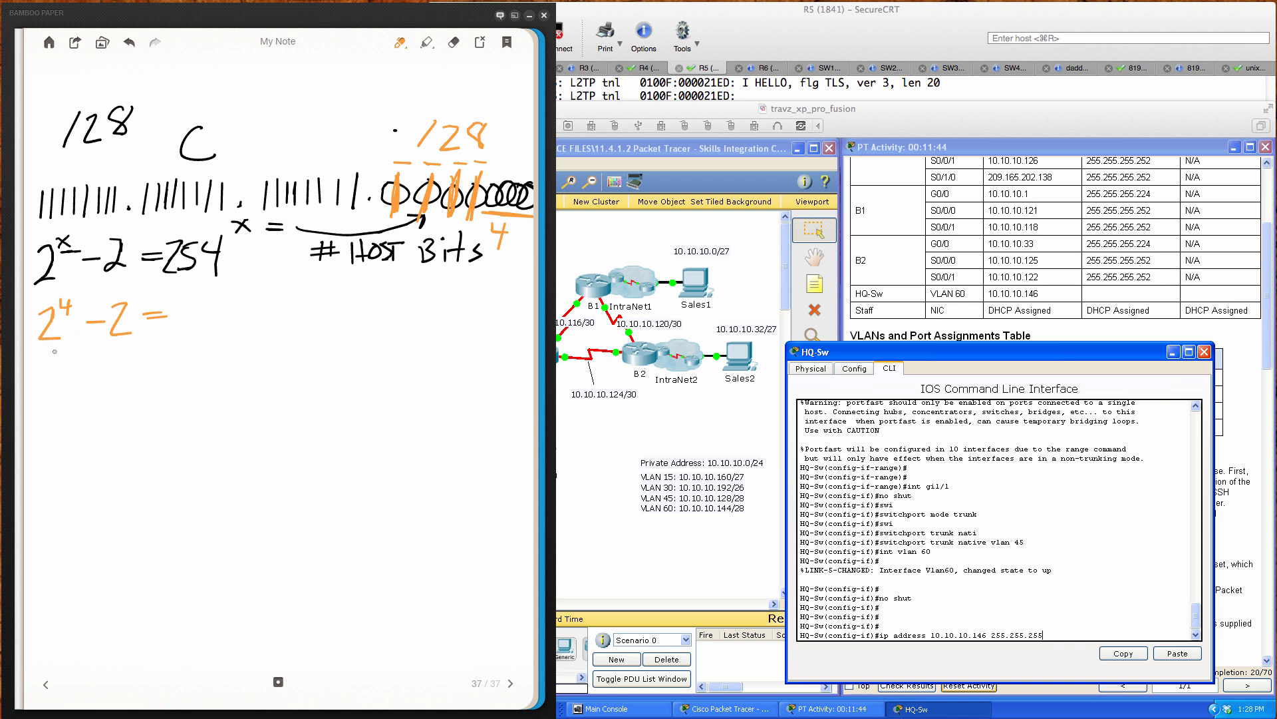
{"action": "left_click_drag", "start_coordinate": [188, 320], "coordinate": [189, 329]}
{"action": "mouse_move", "coordinate": [203, 291]}
{"action": "left_mouse_down"}
{"action": "mouse_move", "coordinate": [210, 327]}
{"action": "mouse_move", "coordinate": [175, 340]}
{"action": "mouse_move", "coordinate": [191, 277]}
{"action": "left_mouse_up"}
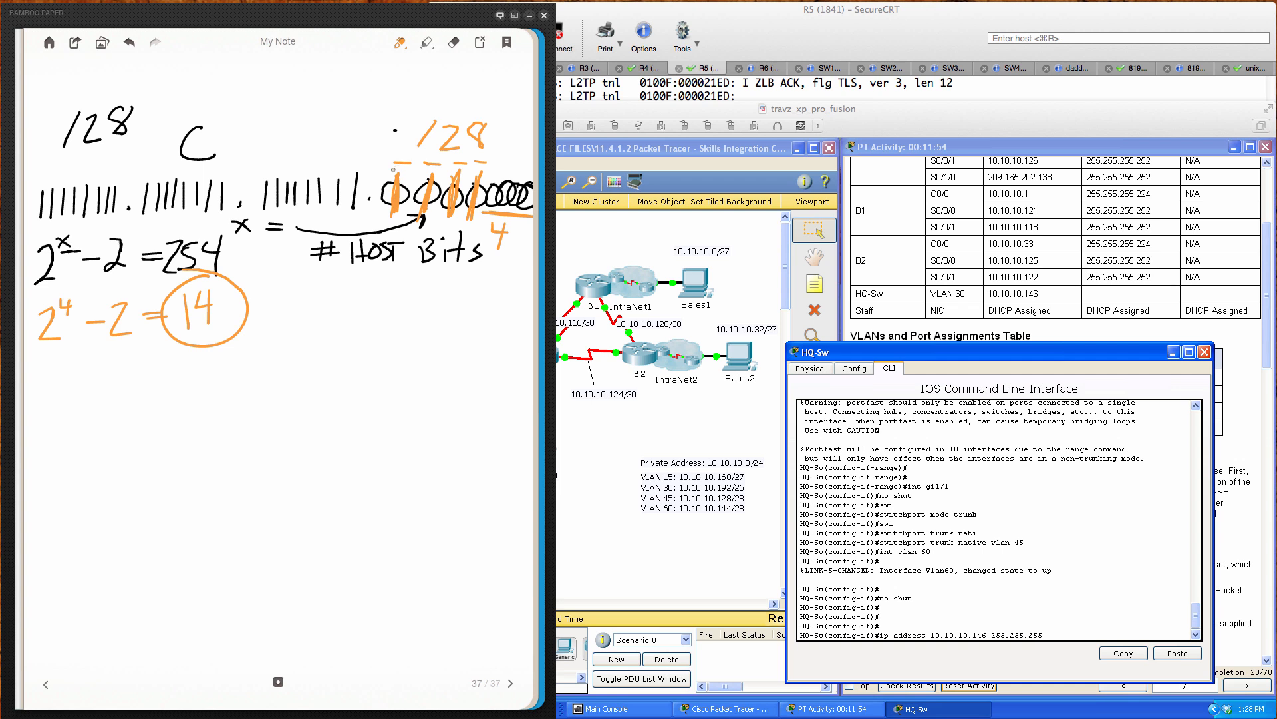
Step: Switch the pen to black and draw eight bit circles labelled 128 down to 1
{"action": "right_click", "coordinate": [59, 454]}
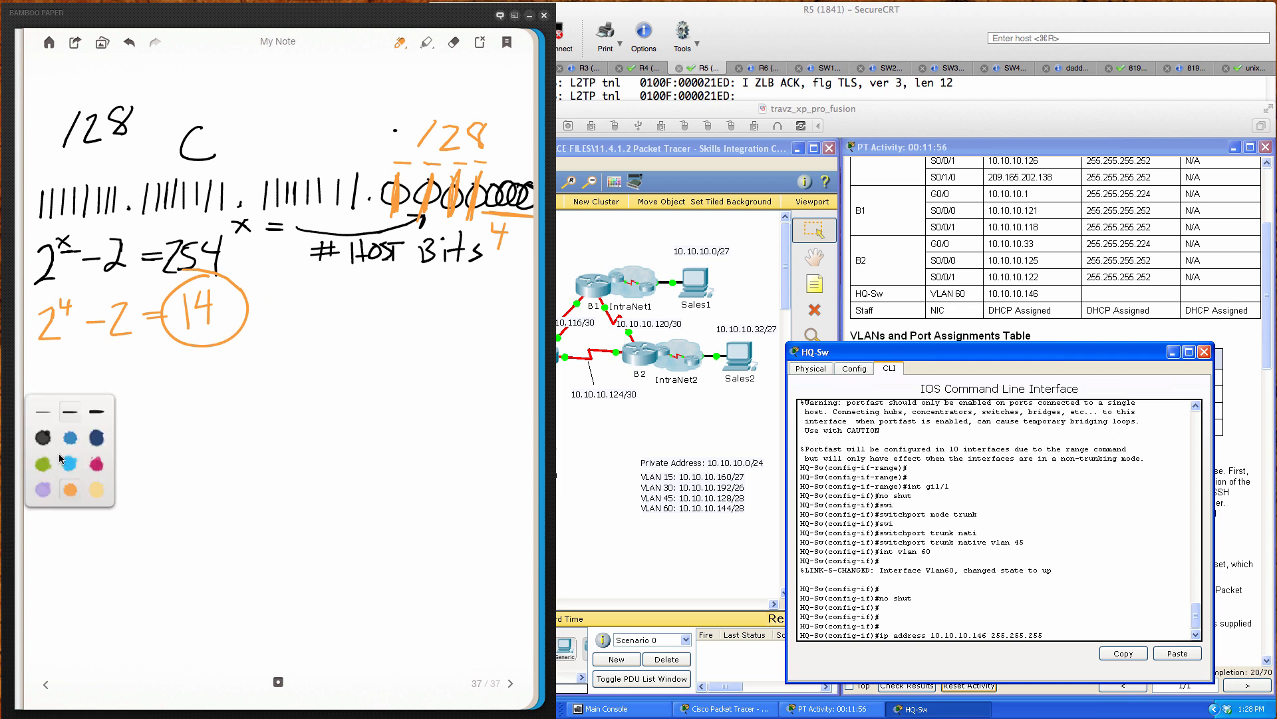
{"action": "left_click", "coordinate": [48, 446]}
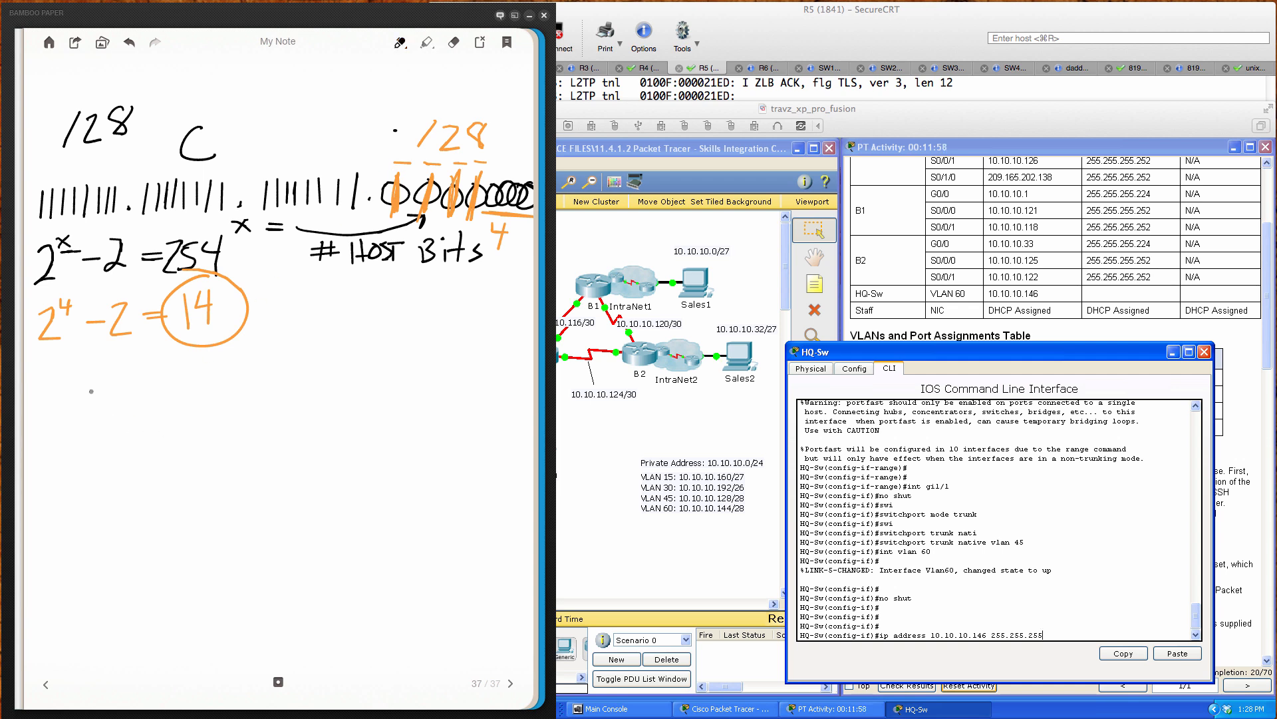
{"action": "mouse_move", "coordinate": [61, 426]}
{"action": "left_mouse_down"}
{"action": "mouse_move", "coordinate": [53, 444]}
{"action": "mouse_move", "coordinate": [67, 424]}
{"action": "mouse_move", "coordinate": [146, 463]}
{"action": "mouse_move", "coordinate": [137, 424]}
{"action": "mouse_move", "coordinate": [201, 468]}
{"action": "mouse_move", "coordinate": [199, 429]}
{"action": "mouse_move", "coordinate": [261, 440]}
{"action": "mouse_move", "coordinate": [245, 425]}
{"action": "mouse_move", "coordinate": [368, 463]}
{"action": "mouse_move", "coordinate": [347, 426]}
{"action": "mouse_move", "coordinate": [398, 429]}
{"action": "mouse_move", "coordinate": [473, 462]}
{"action": "mouse_move", "coordinate": [458, 419]}
{"action": "left_mouse_up"}
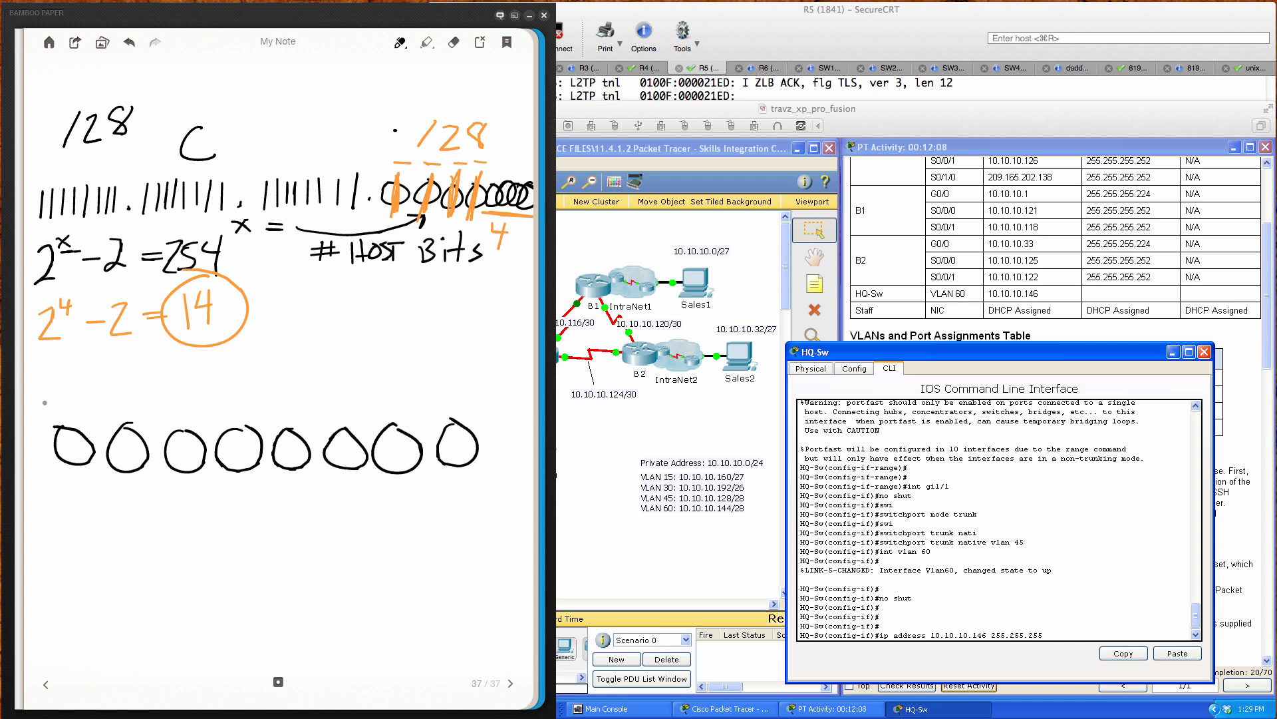
{"action": "mouse_move", "coordinate": [45, 394]}
{"action": "left_mouse_down"}
{"action": "mouse_move", "coordinate": [45, 412]}
{"action": "mouse_move", "coordinate": [77, 392]}
{"action": "mouse_move", "coordinate": [114, 403]}
{"action": "left_mouse_up"}
{"action": "mouse_move", "coordinate": [131, 388]}
{"action": "left_mouse_down"}
{"action": "mouse_move", "coordinate": [136, 410]}
{"action": "mouse_move", "coordinate": [244, 410]}
{"action": "left_mouse_up"}
{"action": "left_click", "coordinate": [275, 402]}
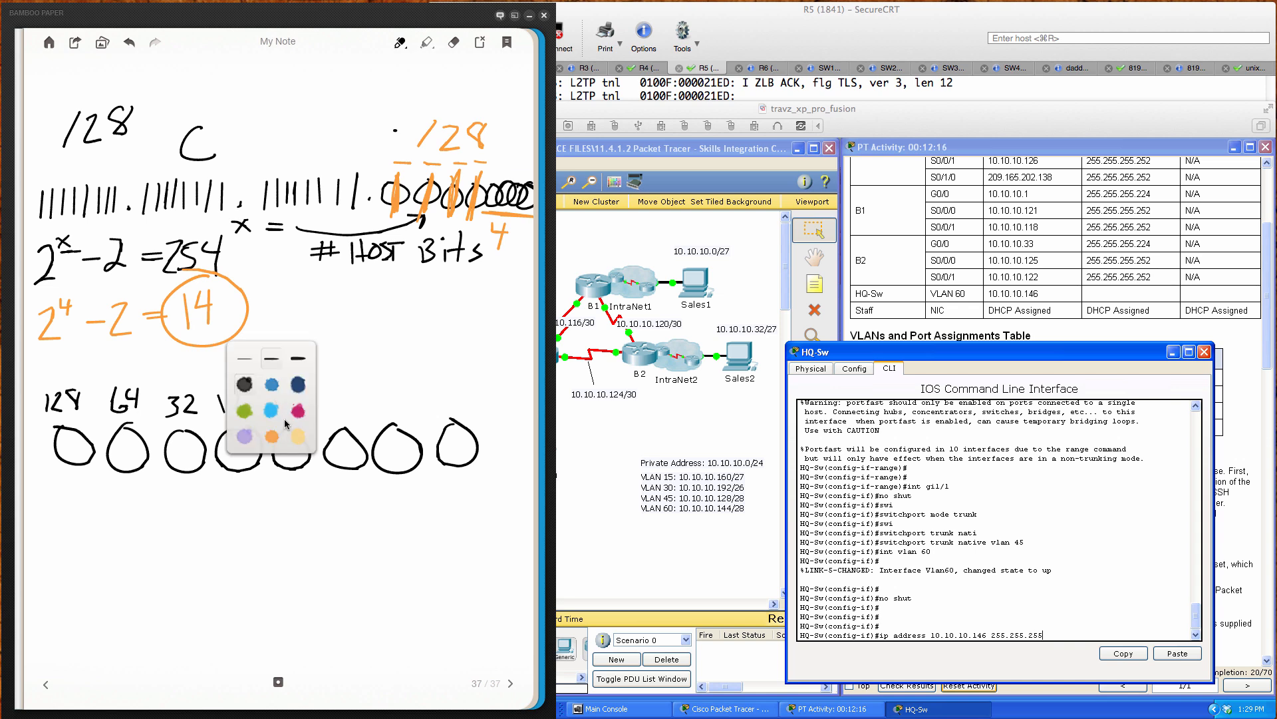
{"action": "left_click", "coordinate": [356, 381]}
{"action": "mouse_move", "coordinate": [290, 397]}
{"action": "left_mouse_down"}
{"action": "mouse_move", "coordinate": [279, 416]}
{"action": "mouse_move", "coordinate": [289, 394]}
{"action": "mouse_move", "coordinate": [355, 399]}
{"action": "mouse_move", "coordinate": [346, 419]}
{"action": "mouse_move", "coordinate": [449, 411]}
{"action": "left_mouse_up"}
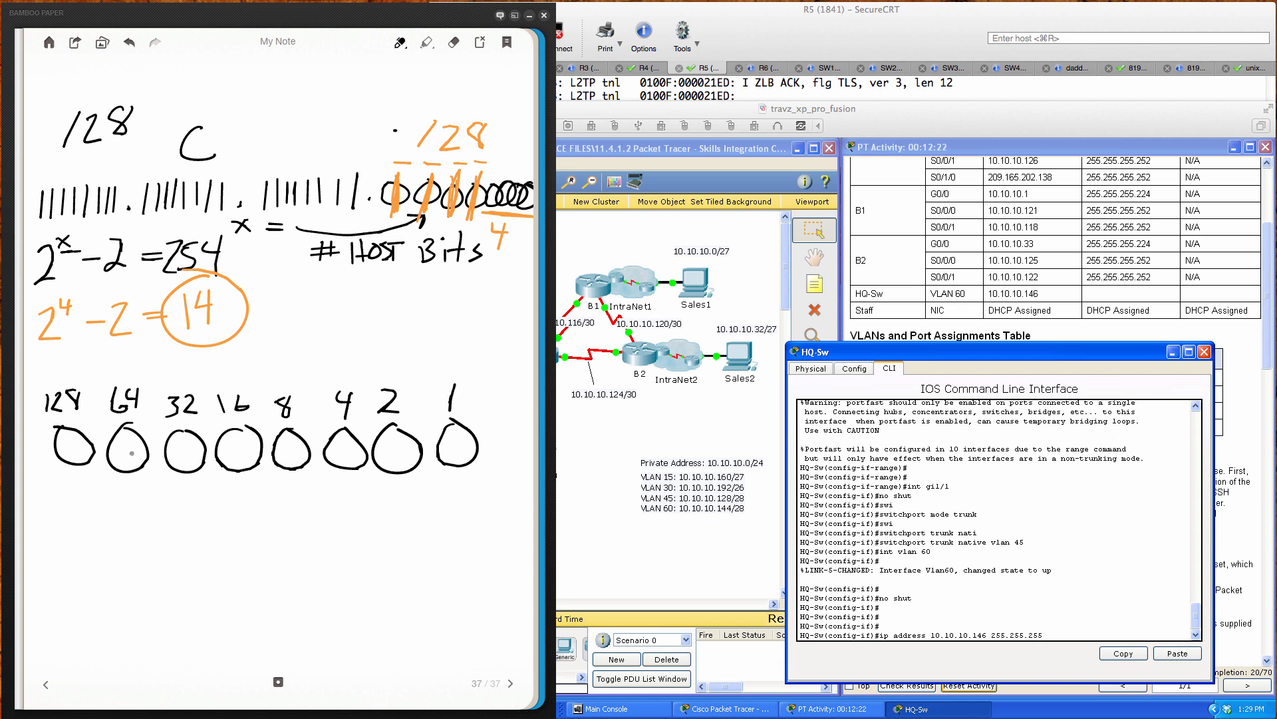
Step: Fill the 128, 64, 32 and 16 bits and write their sum, 240
{"action": "left_click_drag", "start_coordinate": [77, 412], "coordinate": [74, 466]}
{"action": "left_click_drag", "start_coordinate": [74, 419], "coordinate": [79, 457]}
{"action": "mouse_move", "coordinate": [131, 419]}
{"action": "left_mouse_down"}
{"action": "mouse_move", "coordinate": [123, 471]}
{"action": "mouse_move", "coordinate": [132, 424]}
{"action": "mouse_move", "coordinate": [186, 469]}
{"action": "left_mouse_up"}
{"action": "left_click_drag", "start_coordinate": [190, 426], "coordinate": [188, 470]}
{"action": "left_click_drag", "start_coordinate": [238, 421], "coordinate": [235, 462]}
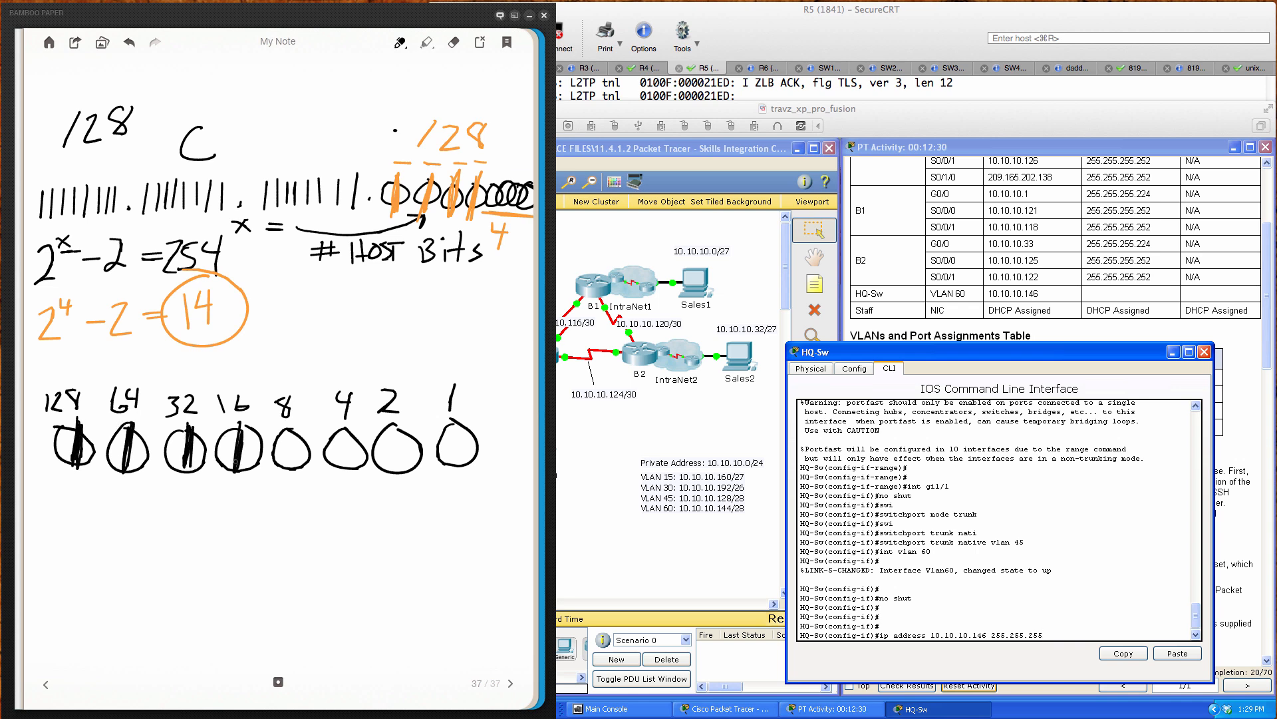
{"action": "mouse_move", "coordinate": [231, 368]}
{"action": "left_mouse_down"}
{"action": "mouse_move", "coordinate": [107, 360]}
{"action": "mouse_move", "coordinate": [33, 405]}
{"action": "mouse_move", "coordinate": [126, 429]}
{"action": "mouse_move", "coordinate": [246, 437]}
{"action": "mouse_move", "coordinate": [247, 378]}
{"action": "mouse_move", "coordinate": [220, 368]}
{"action": "left_mouse_up"}
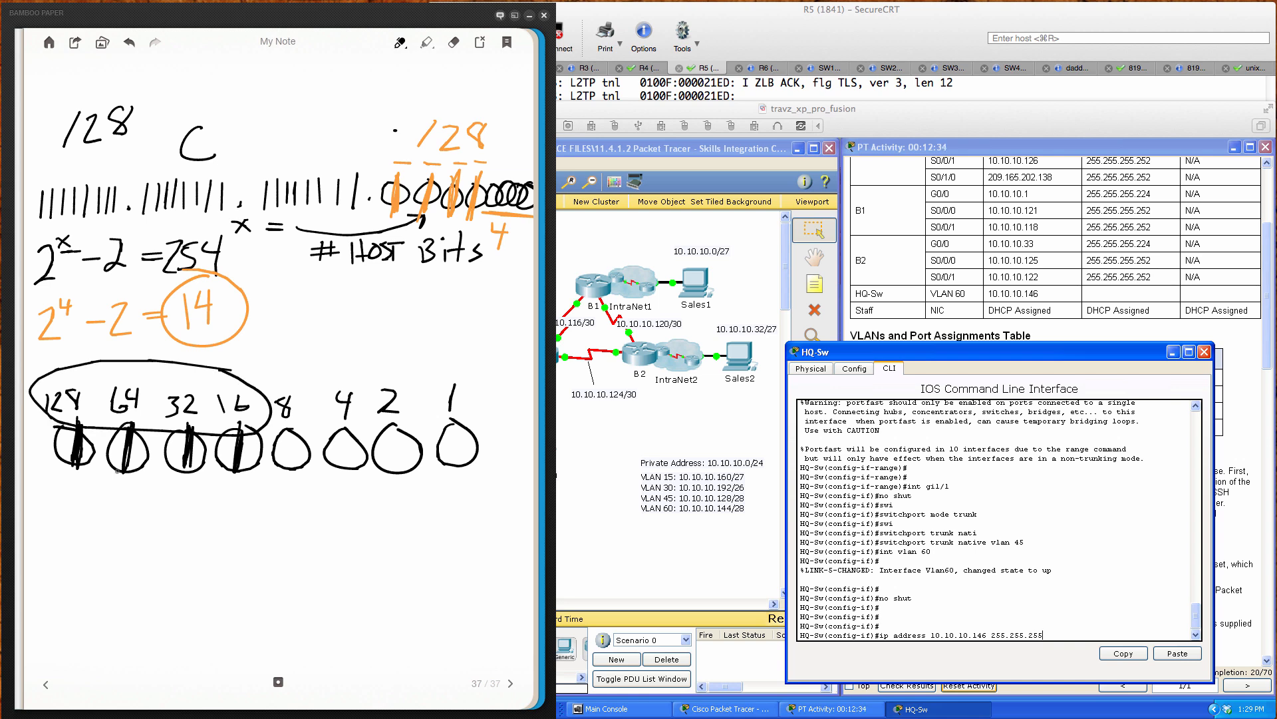
{"action": "mouse_move", "coordinate": [161, 438]}
{"action": "left_mouse_down"}
{"action": "mouse_move", "coordinate": [147, 503]}
{"action": "mouse_move", "coordinate": [168, 497]}
{"action": "left_mouse_up"}
{"action": "left_click_drag", "start_coordinate": [121, 525], "coordinate": [138, 546]}
{"action": "left_click_drag", "start_coordinate": [142, 524], "coordinate": [153, 535]}
{"action": "mouse_move", "coordinate": [152, 522]}
{"action": "left_mouse_down"}
{"action": "mouse_move", "coordinate": [151, 547]}
{"action": "mouse_move", "coordinate": [168, 526]}
{"action": "mouse_move", "coordinate": [90, 522]}
{"action": "mouse_move", "coordinate": [180, 559]}
{"action": "mouse_move", "coordinate": [174, 511]}
{"action": "left_mouse_up"}
Step: Write the mask 255.255.255.240, note /28 beside 240, and underline the mask
{"action": "left_click_drag", "start_coordinate": [106, 589], "coordinate": [132, 605]}
{"action": "left_click_drag", "start_coordinate": [140, 584], "coordinate": [158, 607]}
{"action": "left_click_drag", "start_coordinate": [162, 582], "coordinate": [222, 605]}
{"action": "mouse_move", "coordinate": [226, 576]}
{"action": "left_mouse_down"}
{"action": "mouse_move", "coordinate": [218, 607]}
{"action": "mouse_move", "coordinate": [243, 570]}
{"action": "left_mouse_up"}
{"action": "left_click_drag", "start_coordinate": [247, 573], "coordinate": [246, 607]}
{"action": "left_click", "coordinate": [273, 593]}
{"action": "mouse_move", "coordinate": [251, 574]}
{"action": "left_mouse_down"}
{"action": "mouse_move", "coordinate": [271, 569]}
{"action": "mouse_move", "coordinate": [288, 592]}
{"action": "left_mouse_up"}
{"action": "left_click_drag", "start_coordinate": [304, 571], "coordinate": [296, 591]}
{"action": "mouse_move", "coordinate": [312, 570]}
{"action": "left_mouse_down"}
{"action": "mouse_move", "coordinate": [324, 568]}
{"action": "mouse_move", "coordinate": [324, 594]}
{"action": "left_mouse_up"}
{"action": "mouse_move", "coordinate": [336, 571]}
{"action": "left_mouse_down"}
{"action": "mouse_move", "coordinate": [353, 569]}
{"action": "mouse_move", "coordinate": [353, 591]}
{"action": "mouse_move", "coordinate": [425, 576]}
{"action": "left_mouse_up"}
{"action": "mouse_move", "coordinate": [422, 560]}
{"action": "left_mouse_down"}
{"action": "mouse_move", "coordinate": [417, 592]}
{"action": "mouse_move", "coordinate": [434, 564]}
{"action": "left_mouse_up"}
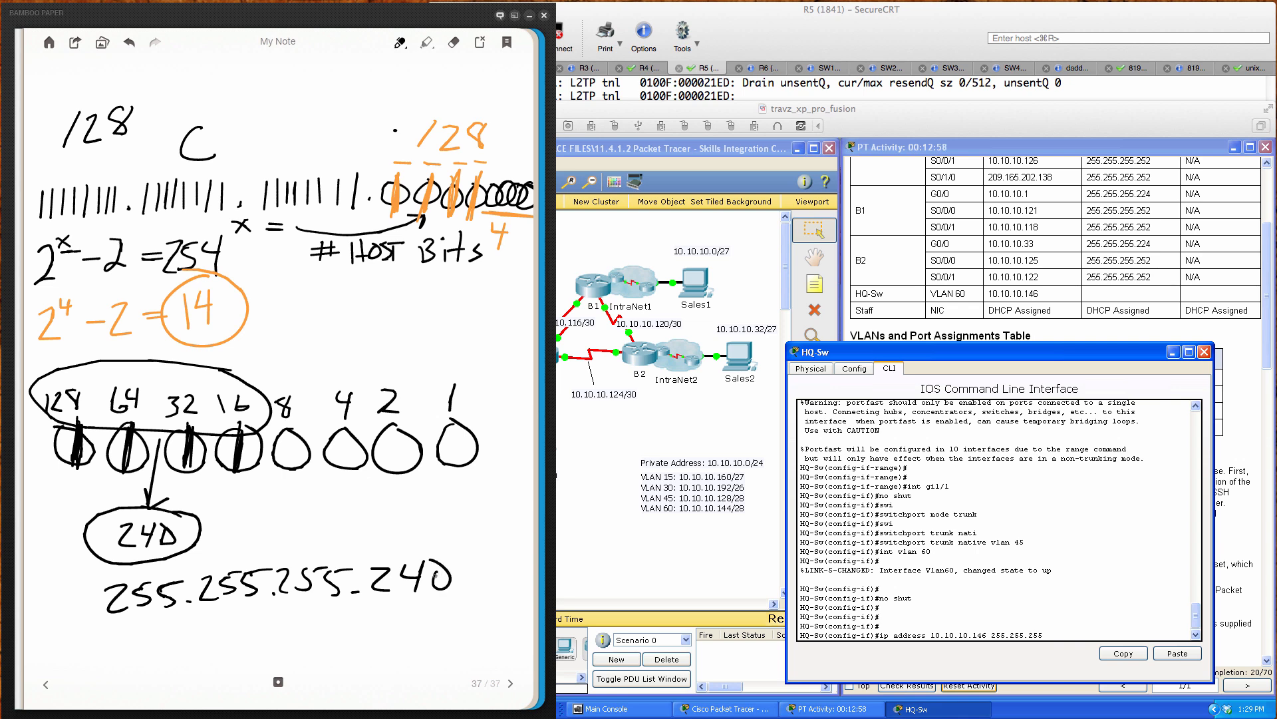
{"action": "mouse_move", "coordinate": [270, 511]}
{"action": "left_mouse_down"}
{"action": "mouse_move", "coordinate": [247, 546]}
{"action": "mouse_move", "coordinate": [311, 541]}
{"action": "mouse_move", "coordinate": [336, 516]}
{"action": "mouse_move", "coordinate": [349, 562]}
{"action": "mouse_move", "coordinate": [376, 547]}
{"action": "left_mouse_up"}
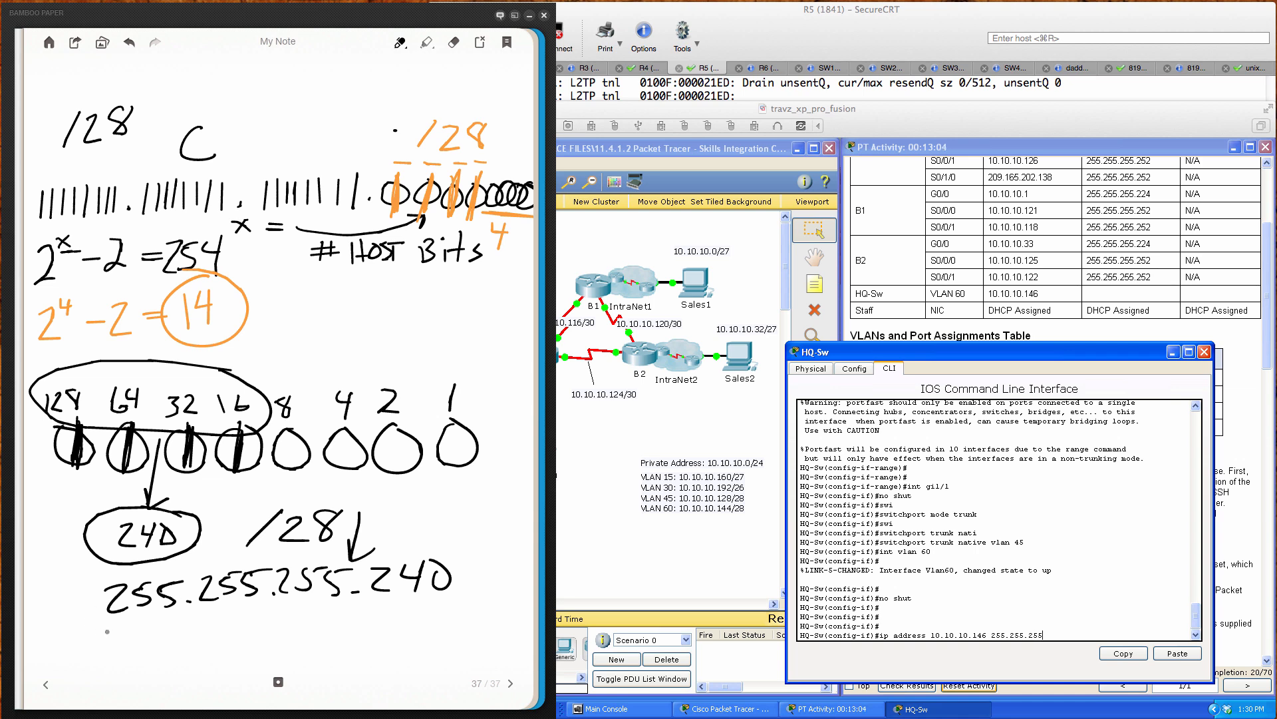
{"action": "mouse_move", "coordinate": [112, 628]}
{"action": "left_mouse_down"}
{"action": "mouse_move", "coordinate": [446, 624]}
{"action": "mouse_move", "coordinate": [333, 615]}
{"action": "mouse_move", "coordinate": [130, 626]}
{"action": "mouse_move", "coordinate": [433, 619]}
{"action": "left_mouse_up"}
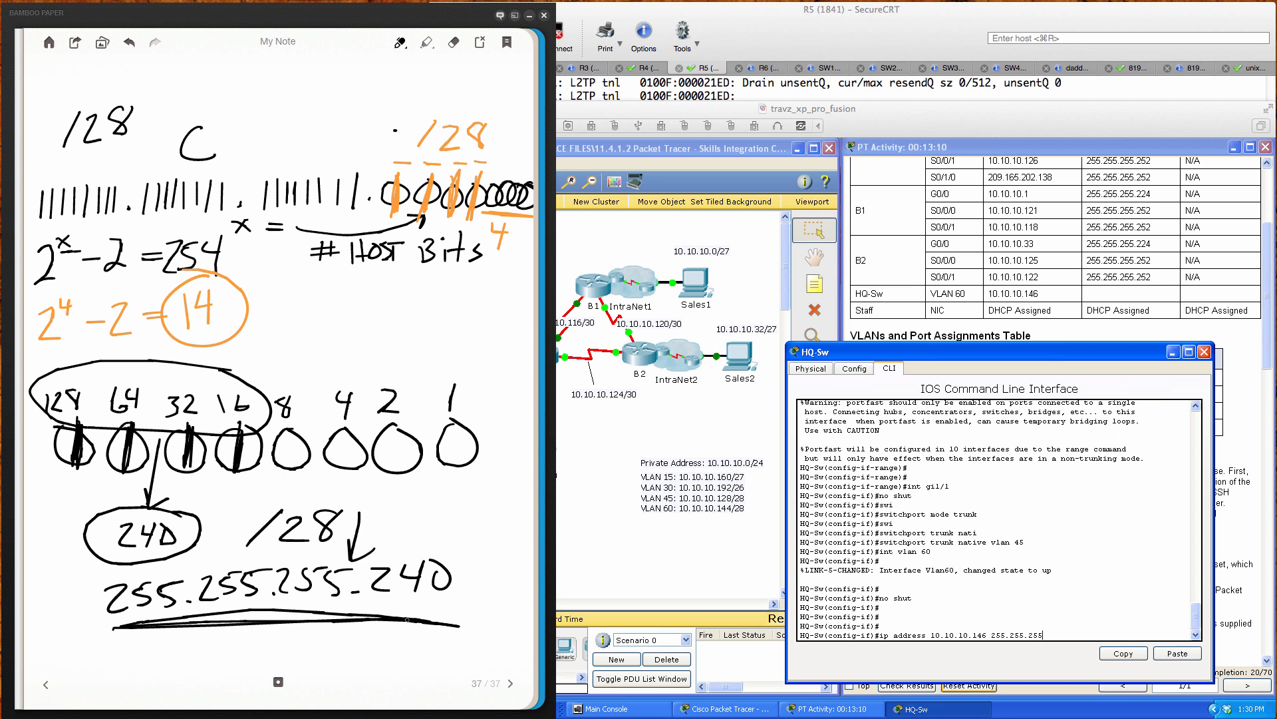
Step: Apply the VLAN 60 address 10.10.10.146 255.255.255.240 and move the console aside
{"action": "left_click", "coordinate": [1094, 632]}
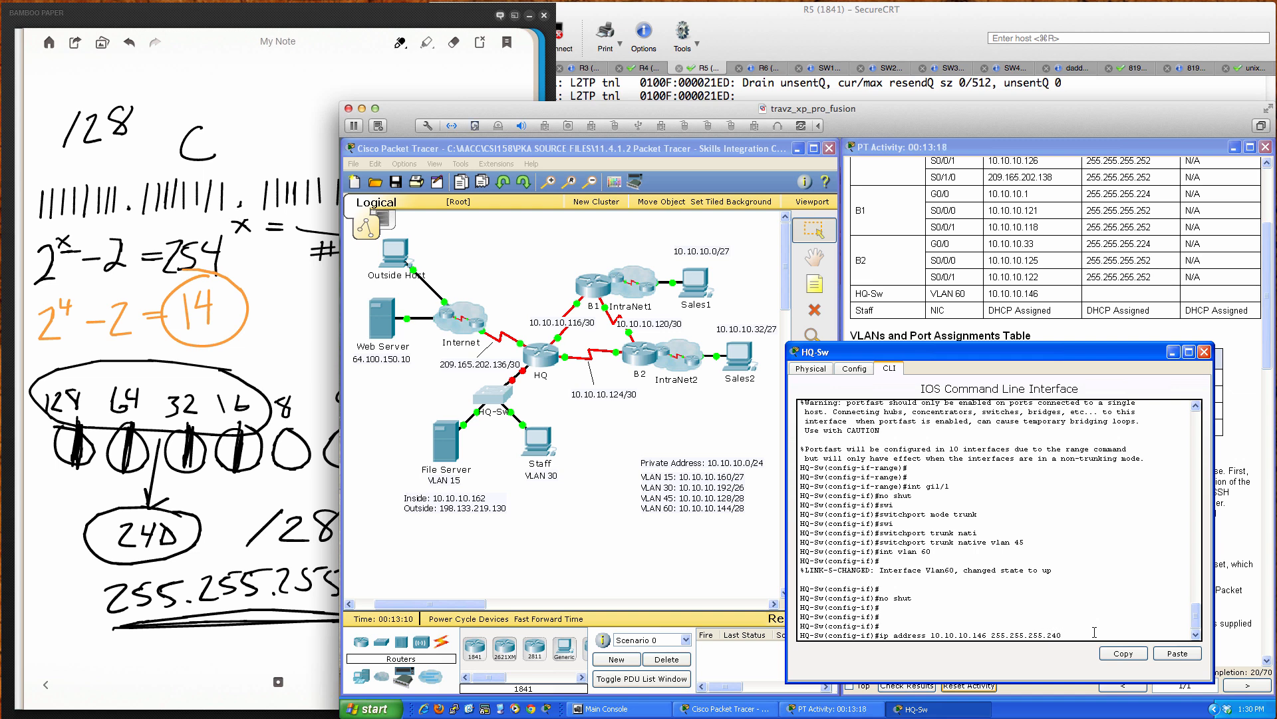
{"action": "key", "text": "Return"}
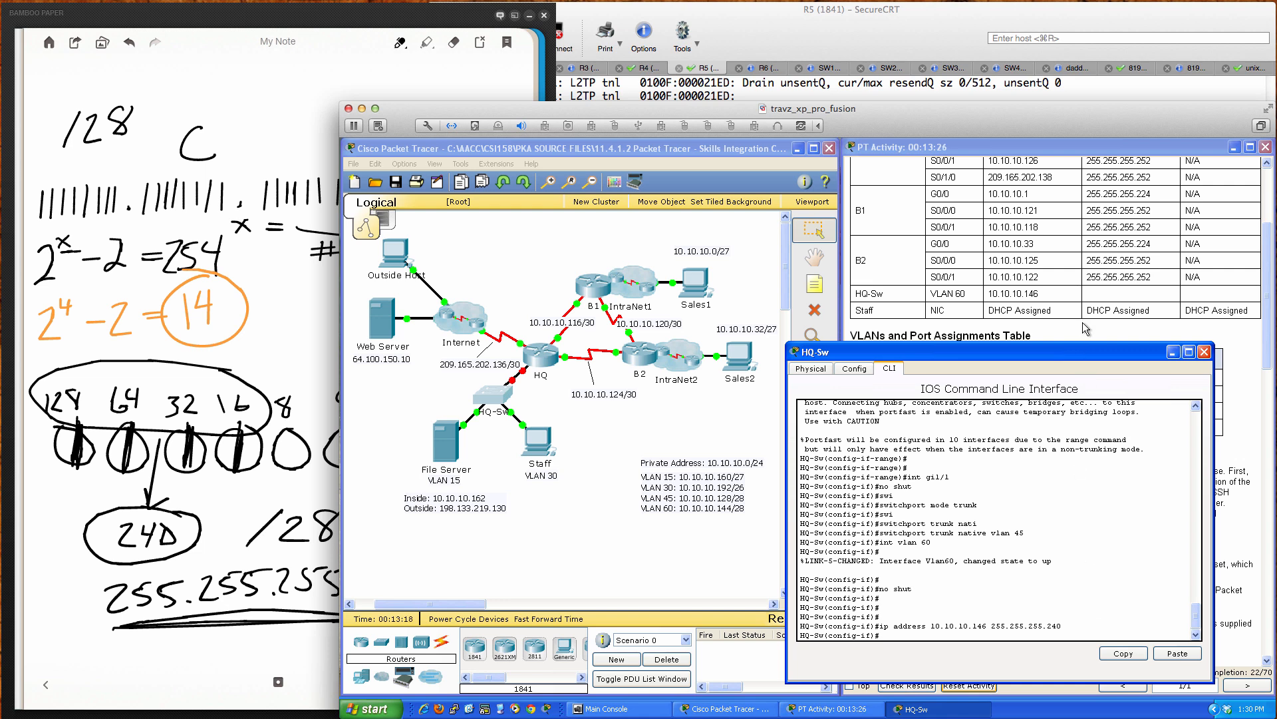
{"action": "left_click_drag", "start_coordinate": [1081, 352], "coordinate": [775, 353]}
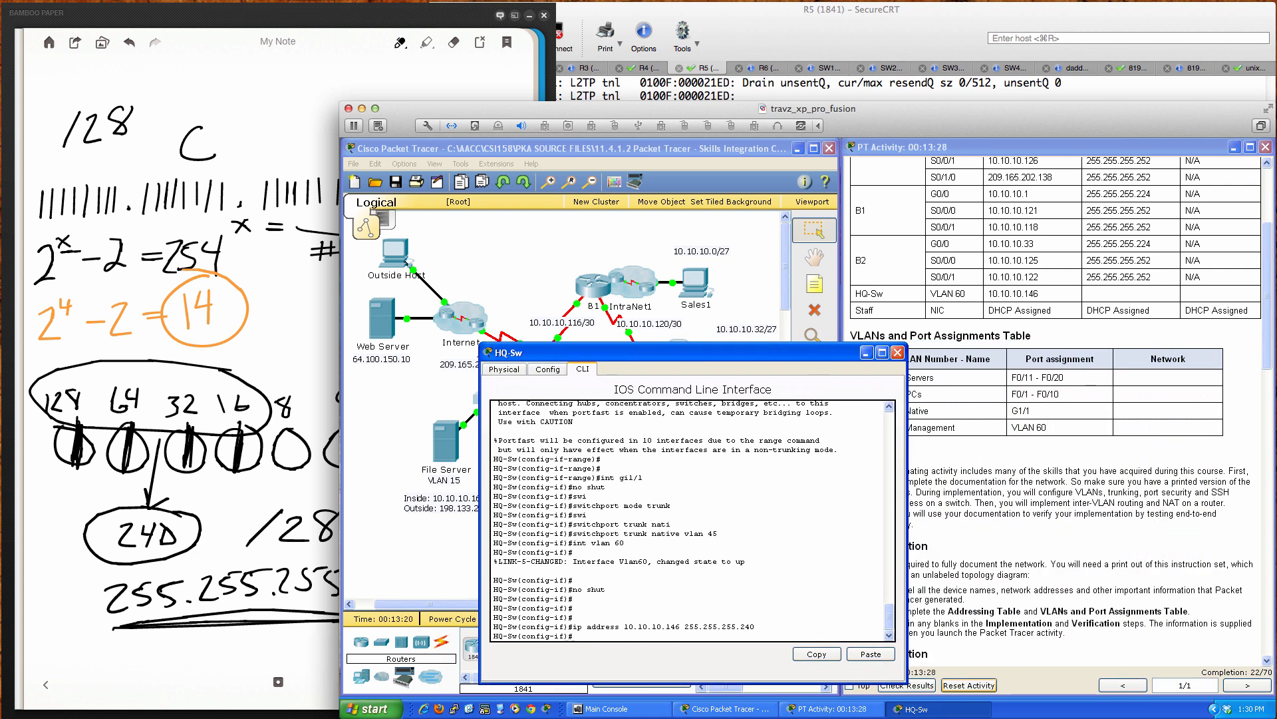
Step: Scroll the activity instructions to the HQ-Sw Implementation section and show the full topology
{"action": "scroll", "coordinate": [983, 516], "scroll_direction": "down", "scroll_amount": 3}
{"action": "left_click", "coordinate": [982, 516]}
{"action": "scroll", "coordinate": [983, 515], "scroll_direction": "down", "scroll_amount": 12}
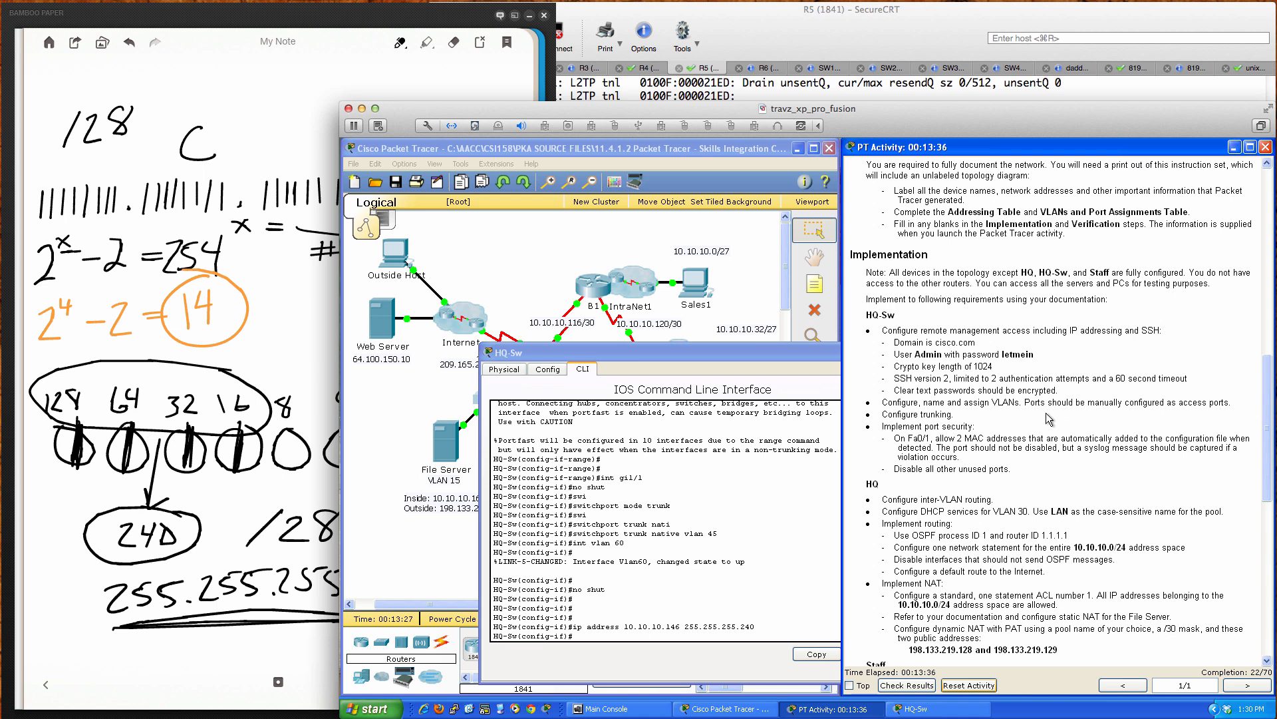
{"action": "left_click", "coordinate": [800, 503]}
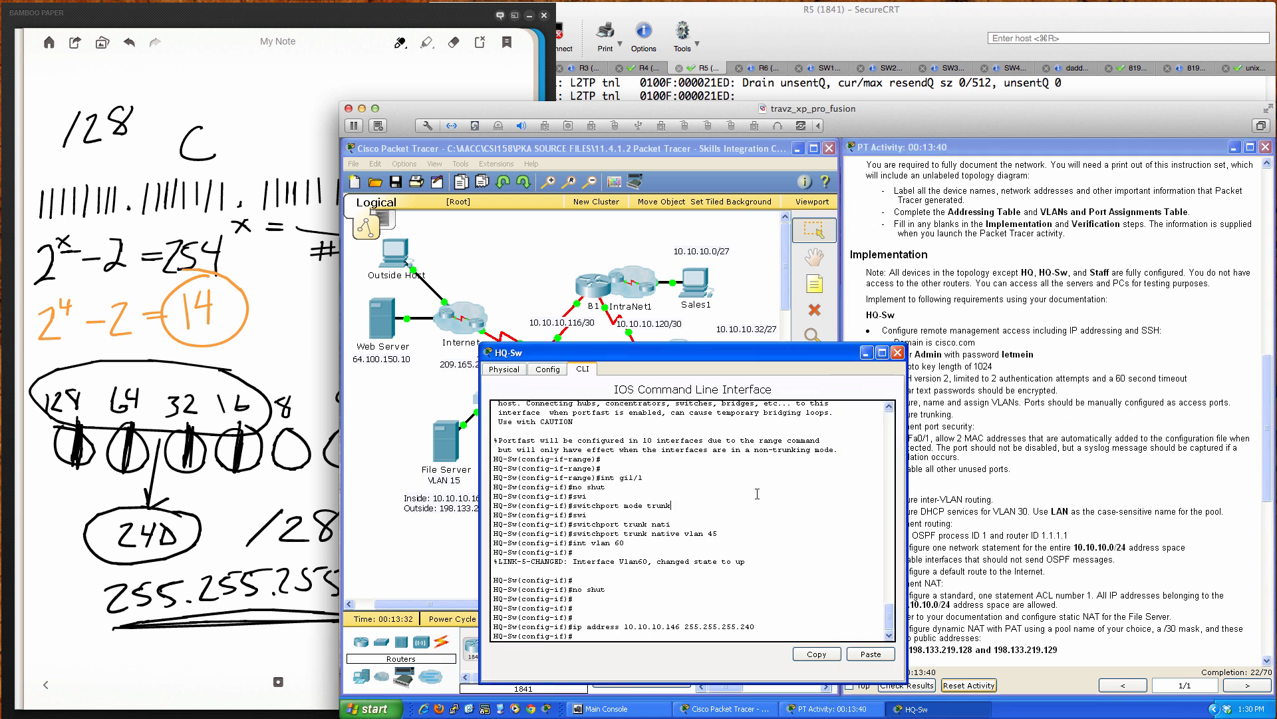
{"action": "left_click_drag", "start_coordinate": [735, 358], "coordinate": [906, 356]}
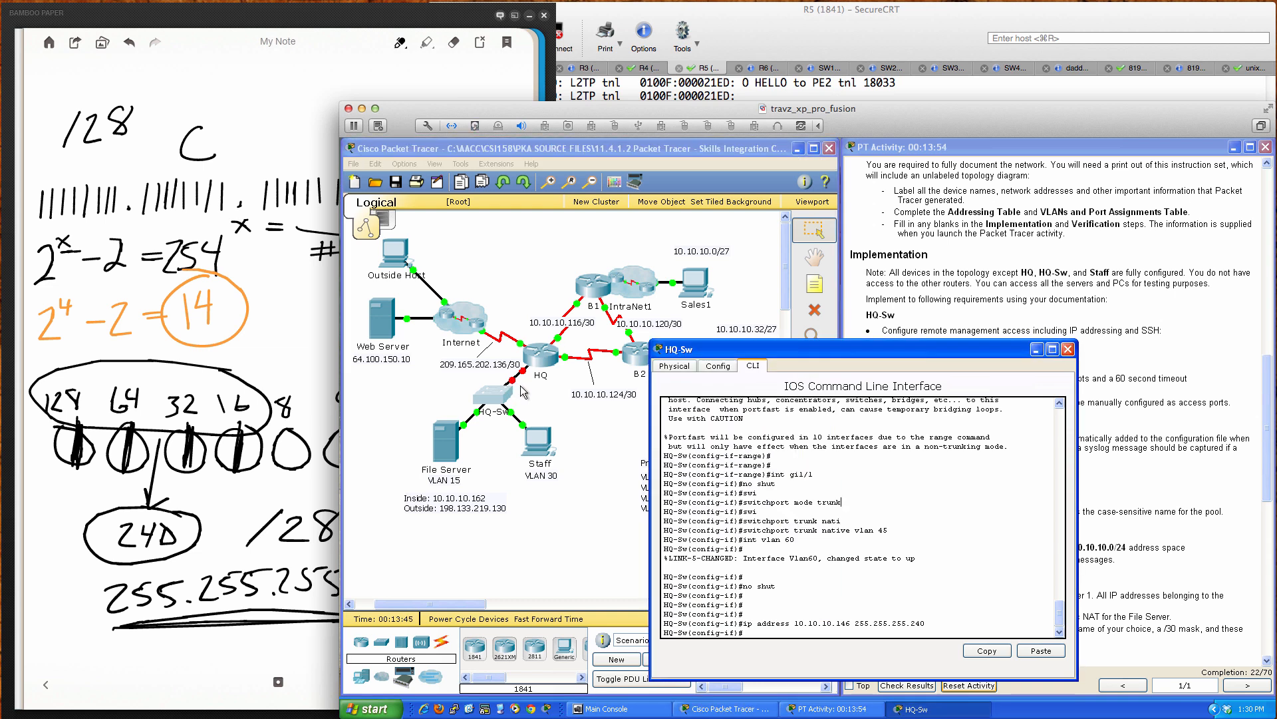
{"action": "left_click", "coordinate": [513, 385]}
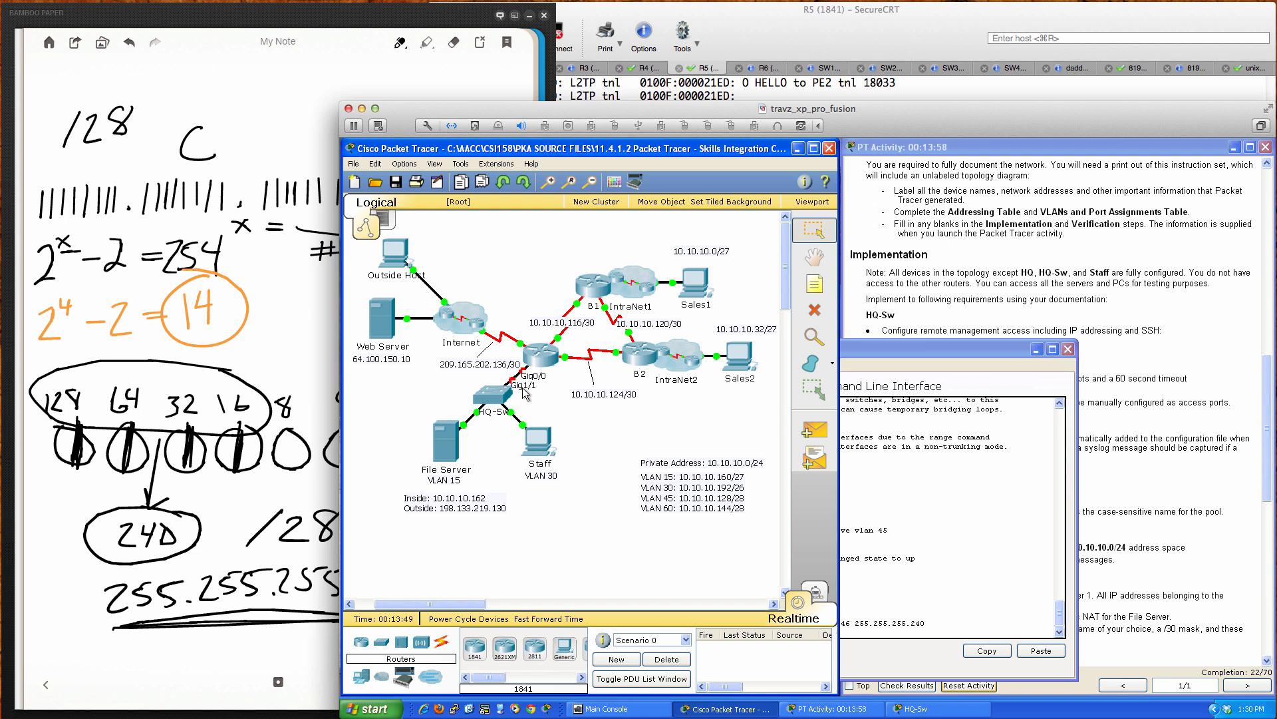
Step: Page through HQ-Sw's running configuration with 'do sh run', then return to the instructions
{"action": "left_click", "coordinate": [860, 349]}
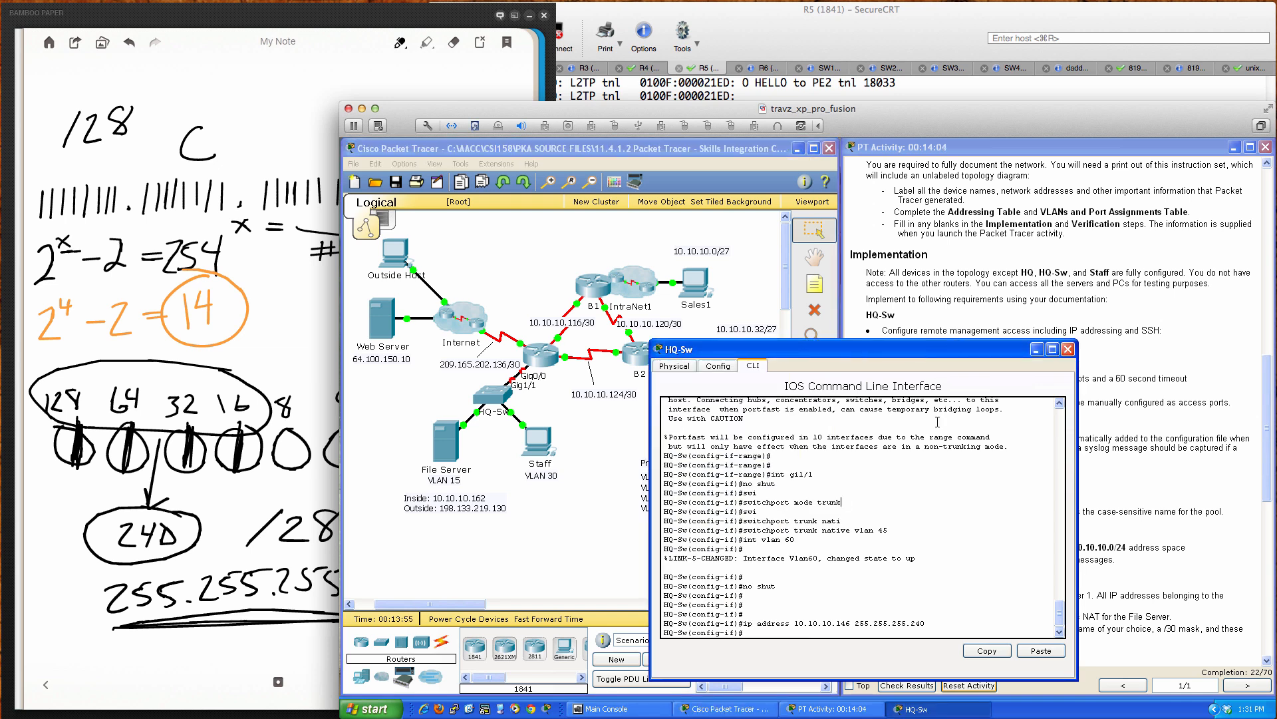
{"action": "type", "text": "do sh run"}
{"action": "key", "text": "Return"}
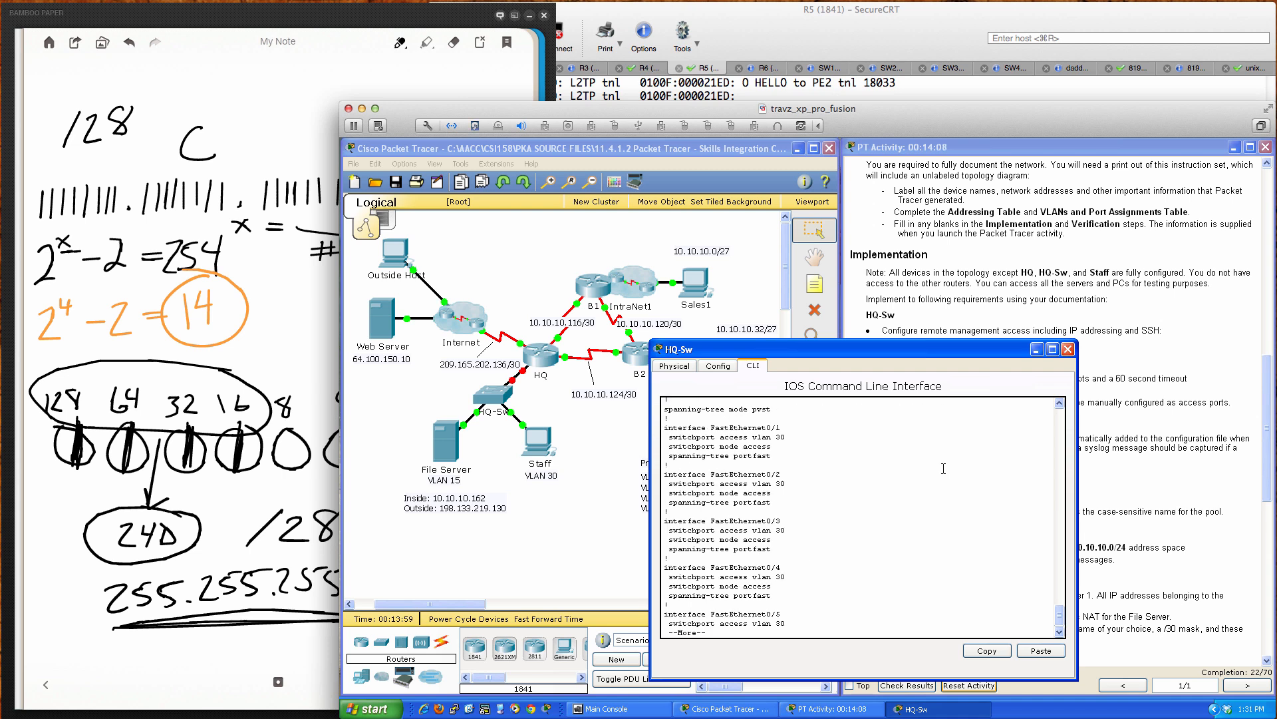
{"action": "key", "text": "space"}
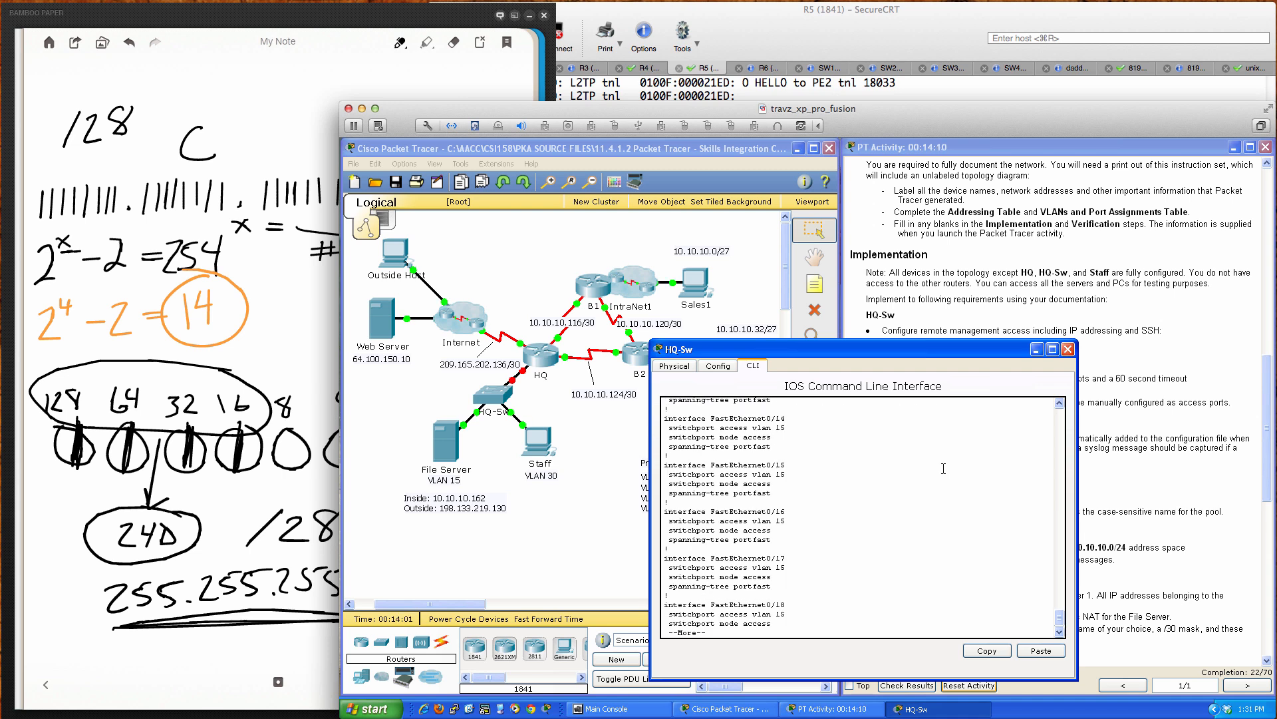
{"action": "key", "text": "Return"}
{"action": "key", "text": "Return"}
{"action": "key", "text": "Return"}
{"action": "key", "text": "Return"}
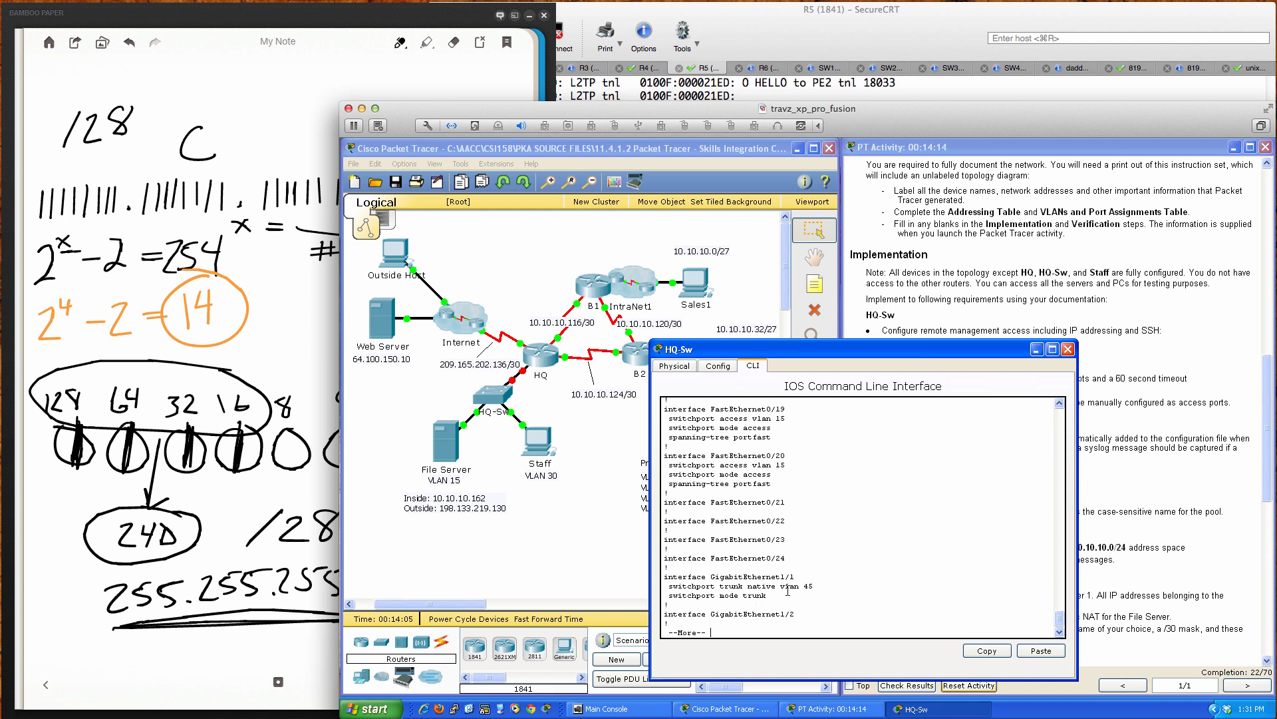
{"action": "left_click", "coordinate": [1104, 475]}
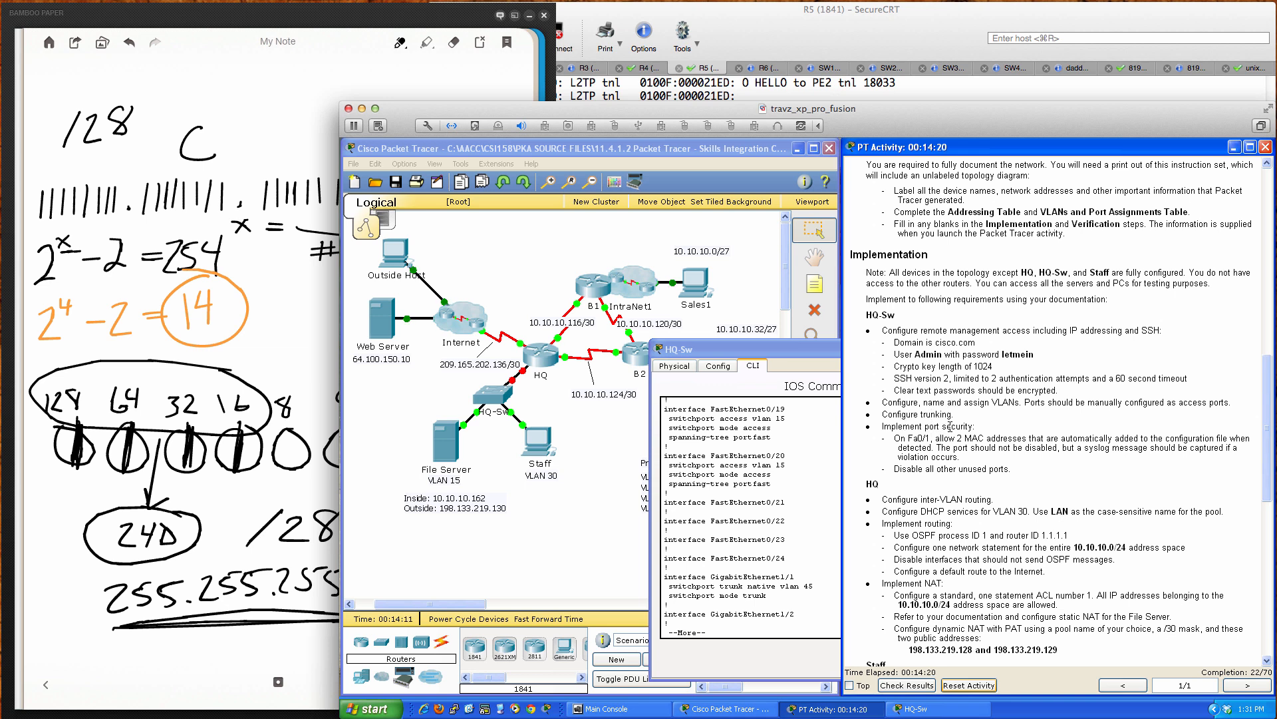
Step: Bring the HQ-Sw console beside the instructions and dismiss the paged --More-- output
{"action": "left_click", "coordinate": [824, 349]}
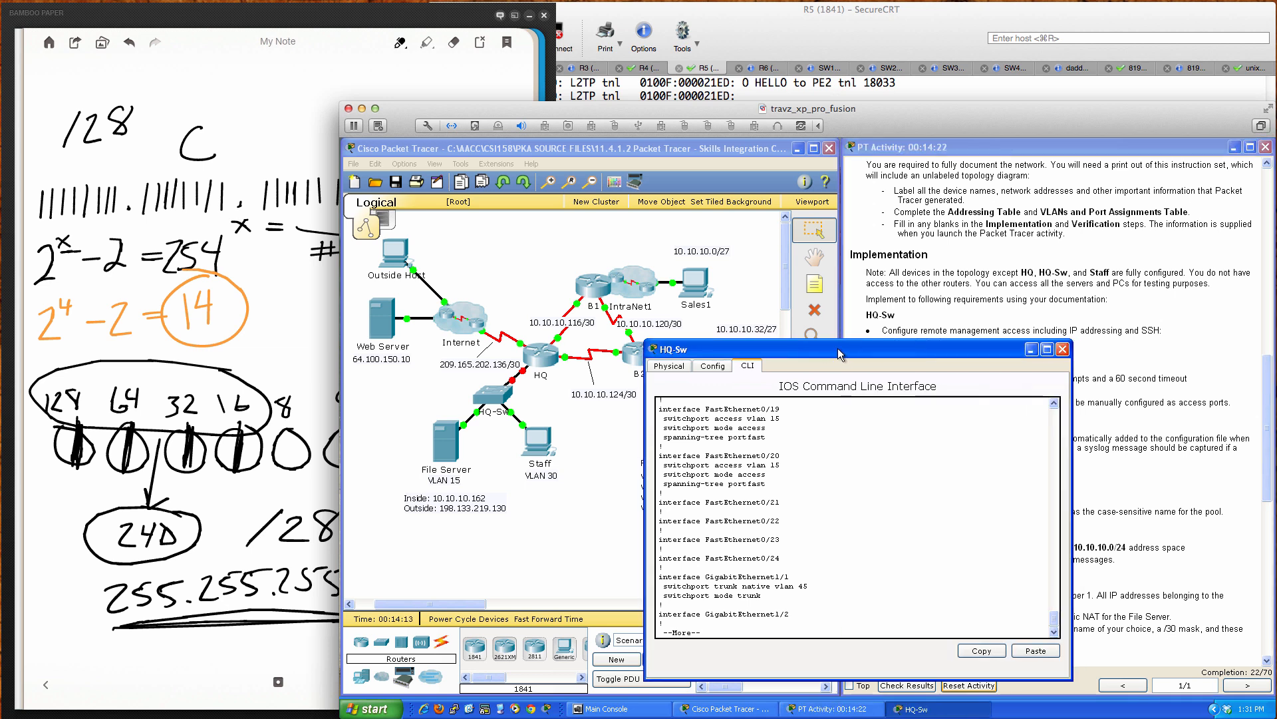
{"action": "left_click_drag", "start_coordinate": [837, 348], "coordinate": [603, 349]}
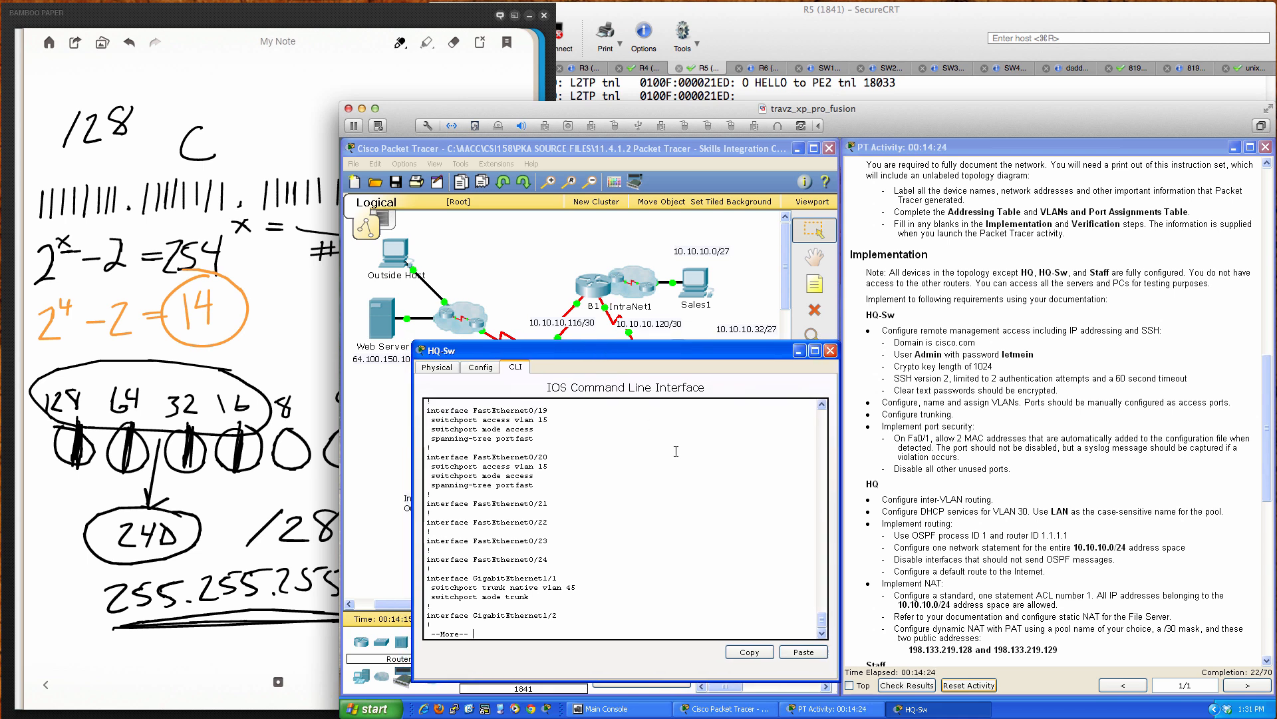
{"action": "key", "text": "q"}
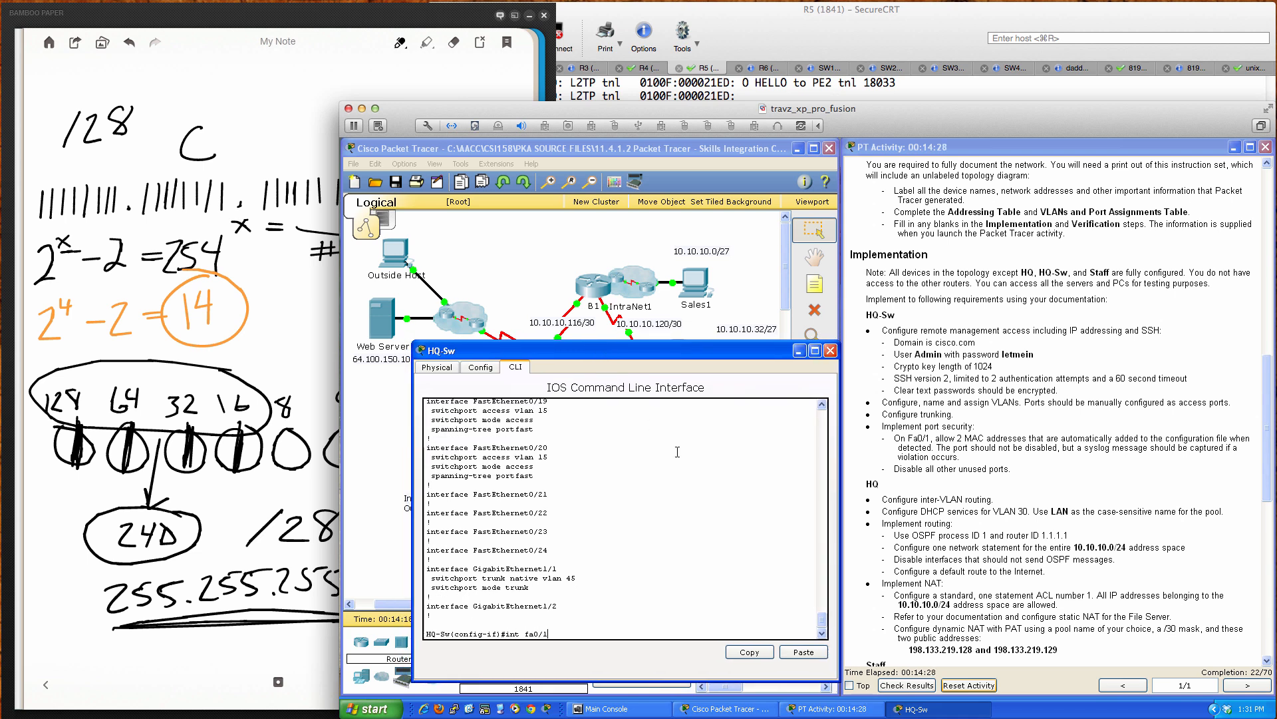
Step: Enter interface fa0/1 and enable switchport port-security on it
{"action": "type", "text": "int fa0/1"}
{"action": "key", "text": "Return"}
{"action": "key", "text": "Return"}
{"action": "key", "text": "Return"}
{"action": "key", "text": "Return"}
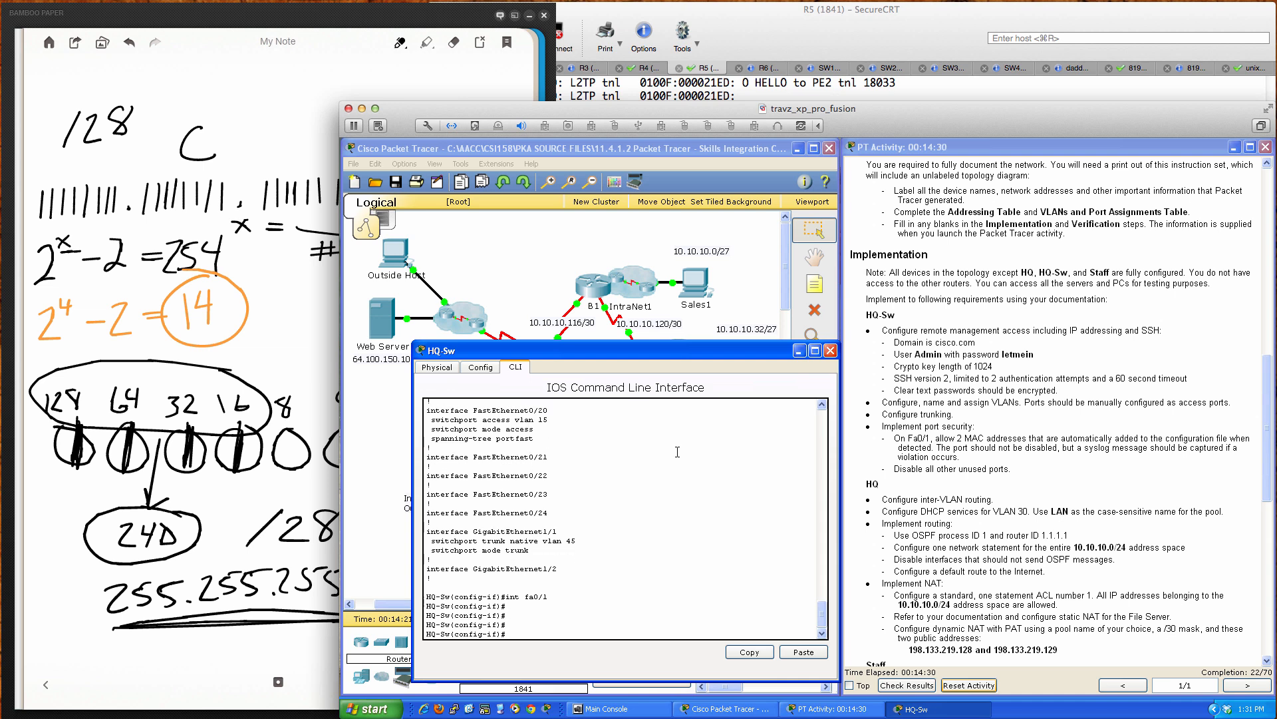
{"action": "type", "text": "switchpor"}
{"action": "key", "text": "Tab"}
{"action": "type", "text": "por"}
{"action": "key", "text": "Tab"}
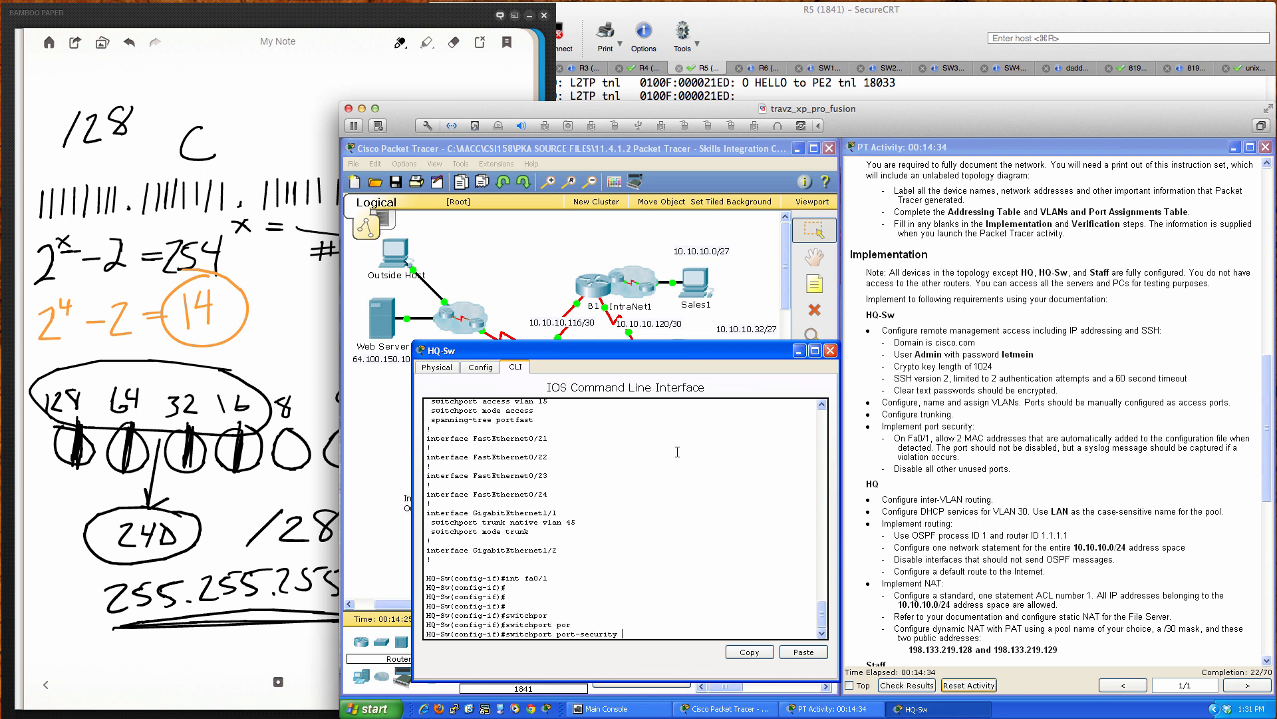
{"action": "key", "text": "Return"}
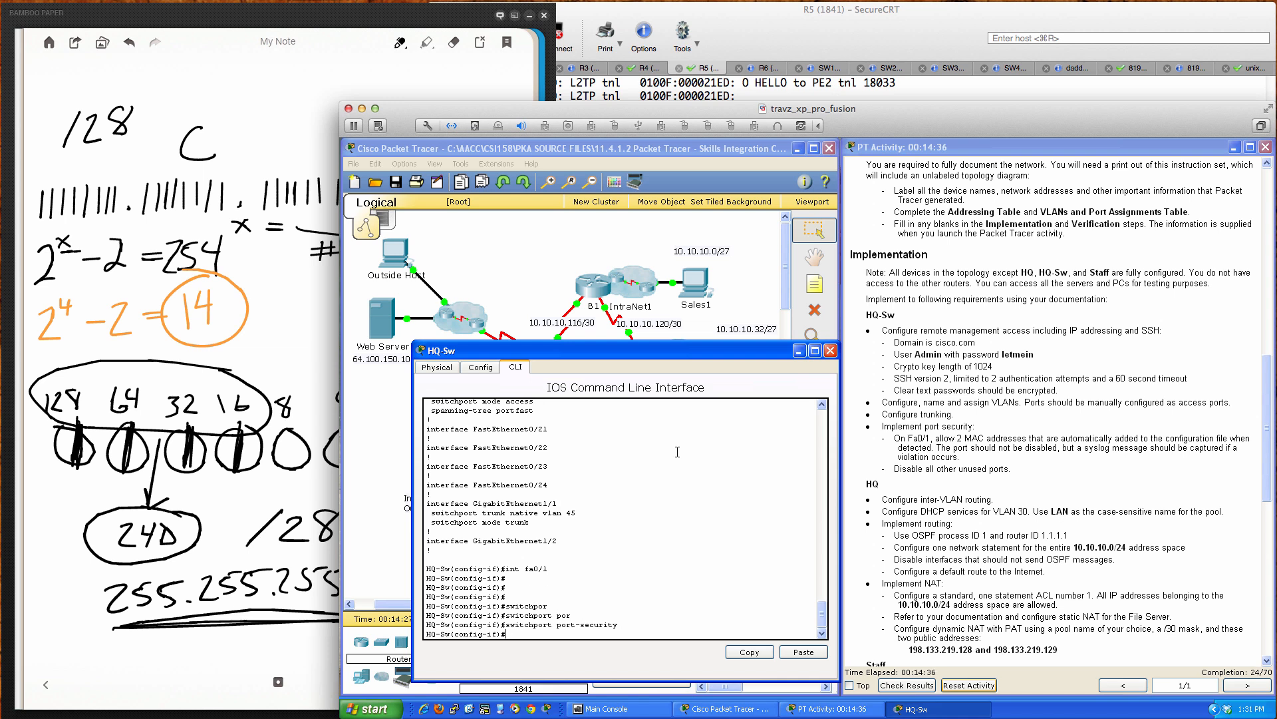
{"action": "key", "text": "Return"}
{"action": "key", "text": "Return"}
Step: List the available 'switchport port-security' options with '?'
{"action": "type", "text": "swi"}
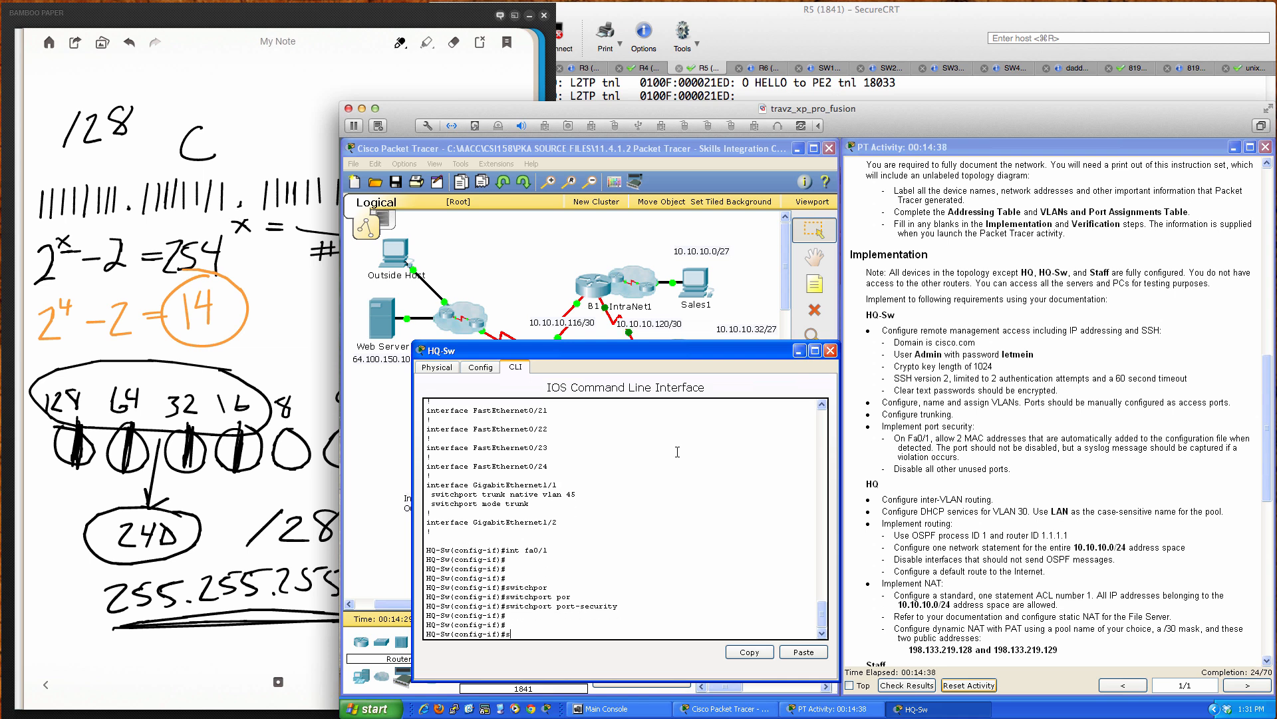
{"action": "key", "text": "Tab"}
{"action": "type", "text": "port"}
{"action": "key", "text": "Tab"}
{"action": "type", "text": "?"}
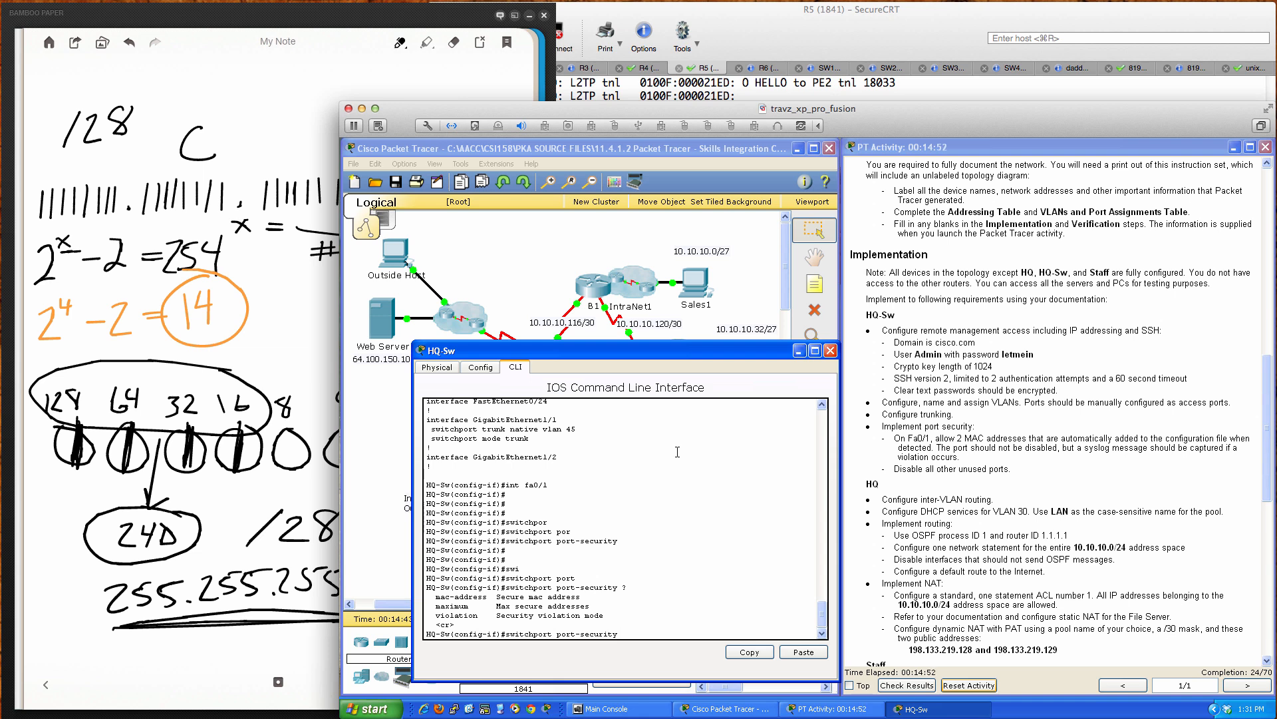
Step: Limit Fa0/1 to a port-security maximum of 2 secure MAC addresses
{"action": "type", "text": "max"}
{"action": "key", "text": "Tab"}
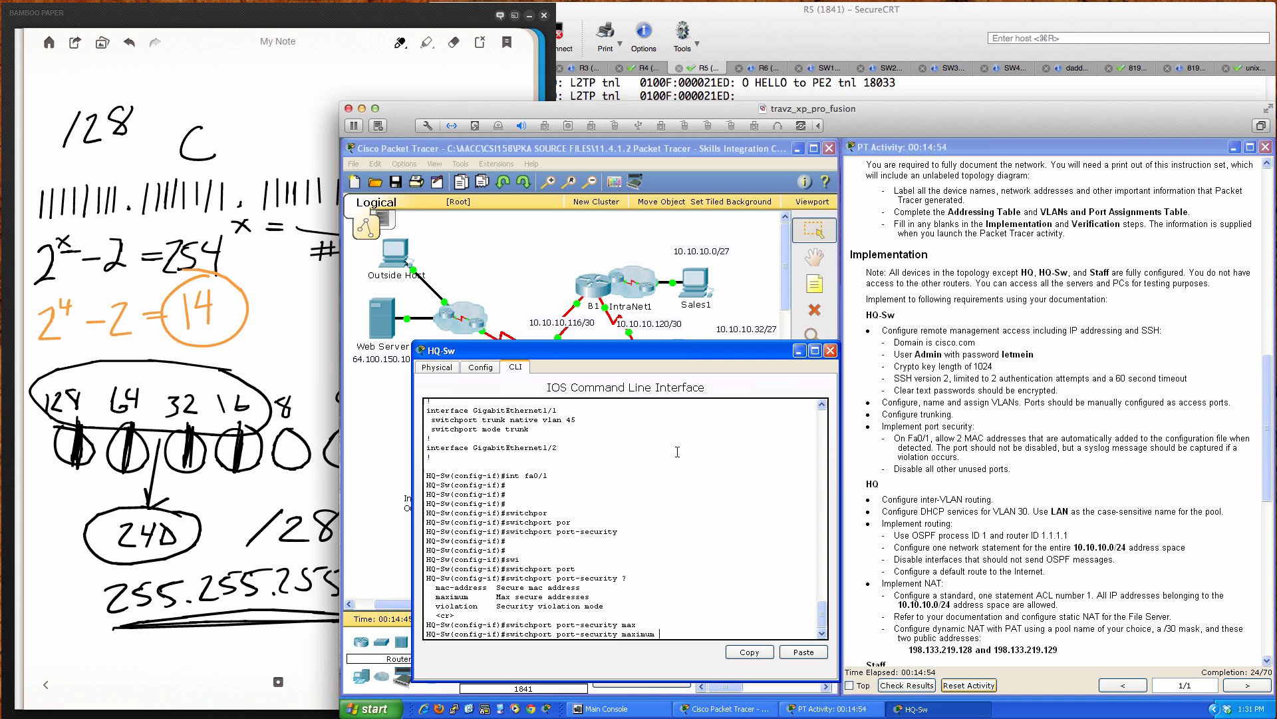
{"action": "type", "text": "2 ?"}
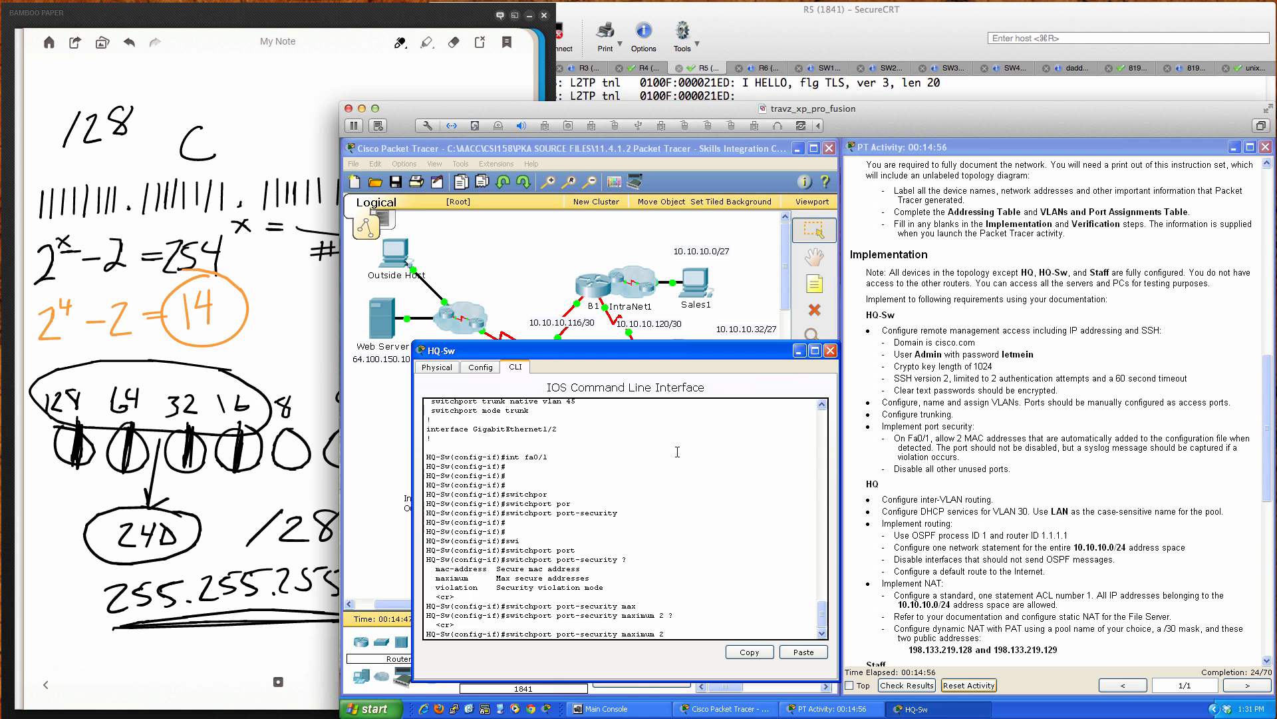
{"action": "key", "text": "Return"}
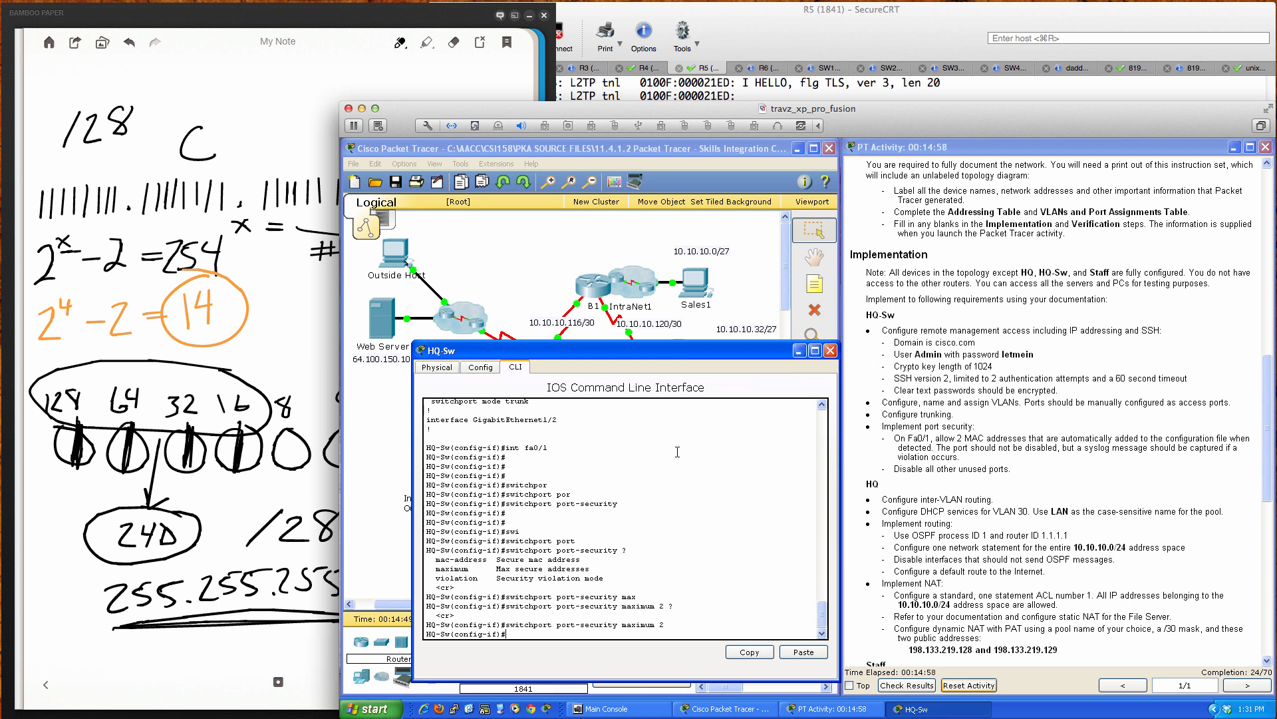
{"action": "key", "text": "Return"}
{"action": "key", "text": "Return"}
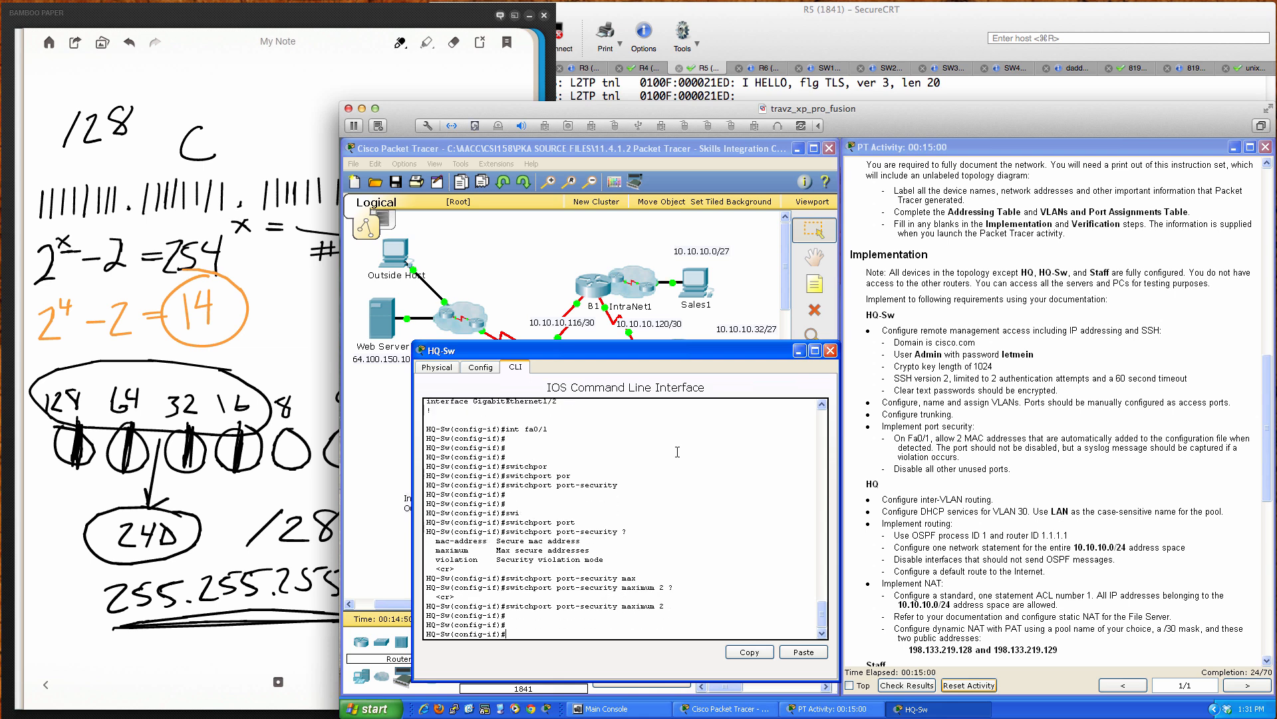
Step: Make Fa0/1 learn secure MAC addresses as sticky with 'switchport port-security mac-address sticky'
{"action": "type", "text": "swi"}
{"action": "key", "text": "Tab"}
{"action": "type", "text": "por"}
{"action": "key", "text": "Tab"}
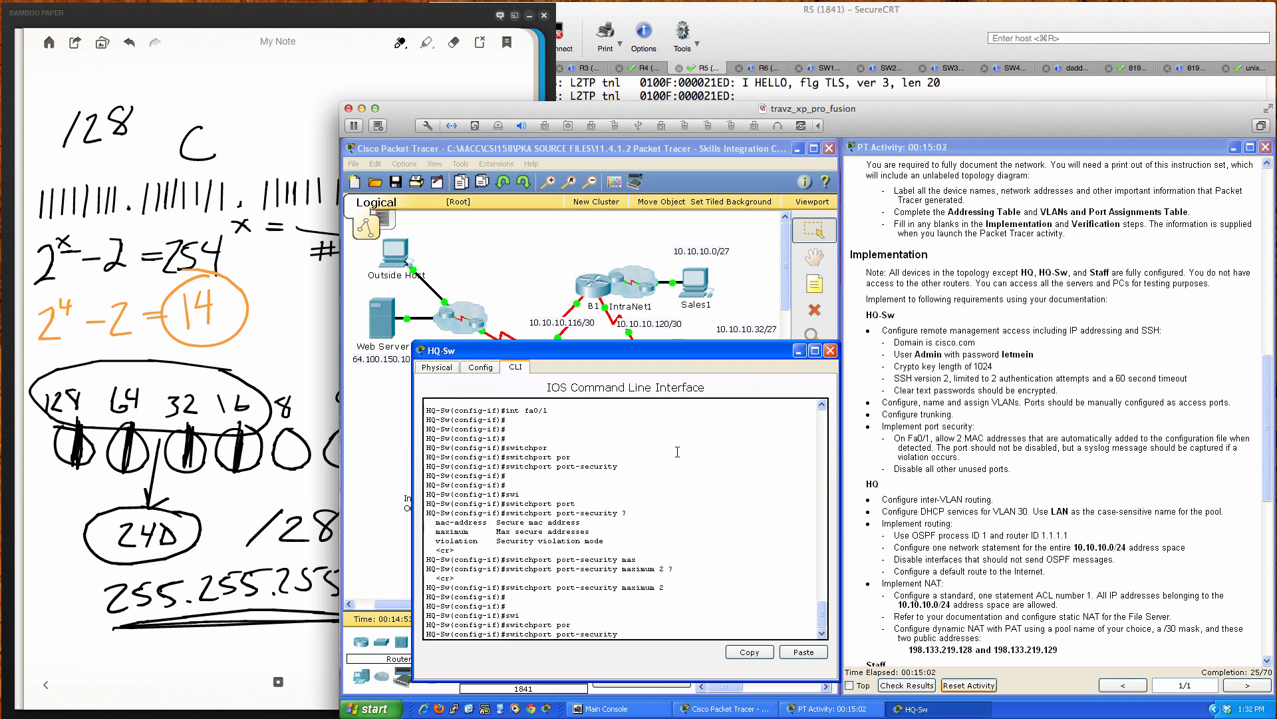
{"action": "type", "text": "mac"}
{"action": "key", "text": "Tab"}
{"action": "type", "text": "?"}
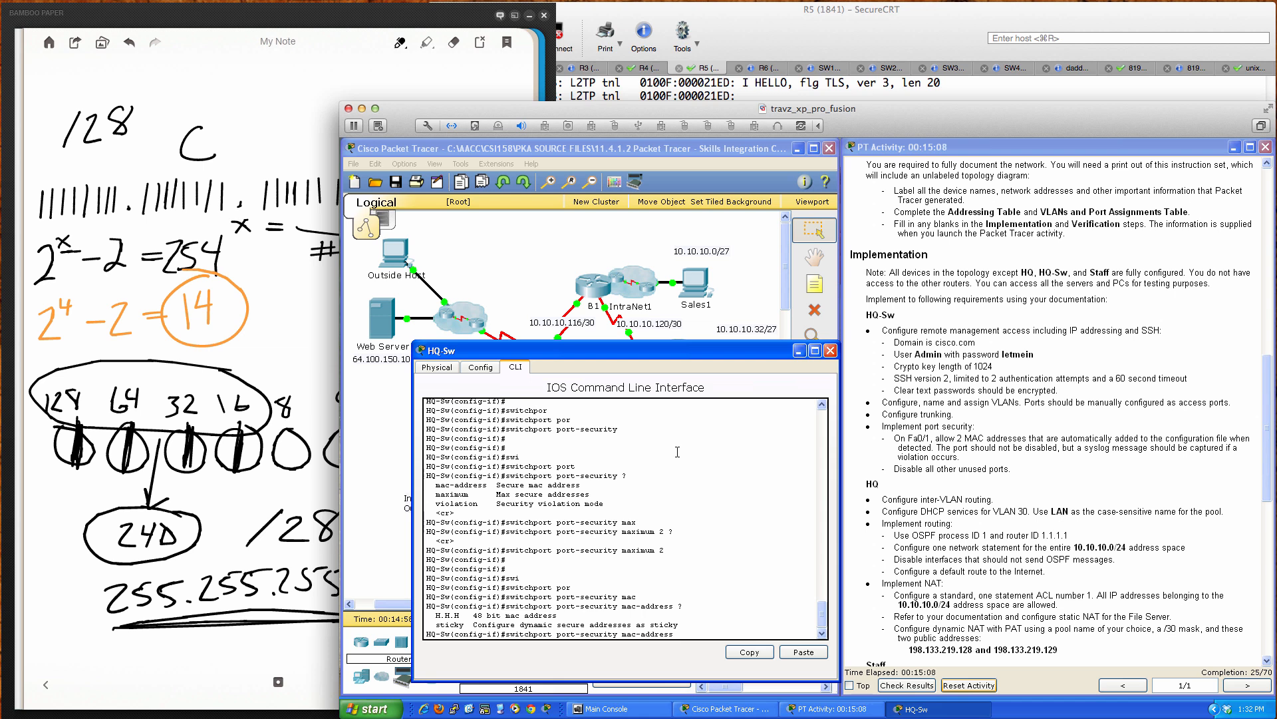
{"action": "type", "text": "tic"}
{"action": "key", "text": "Tab"}
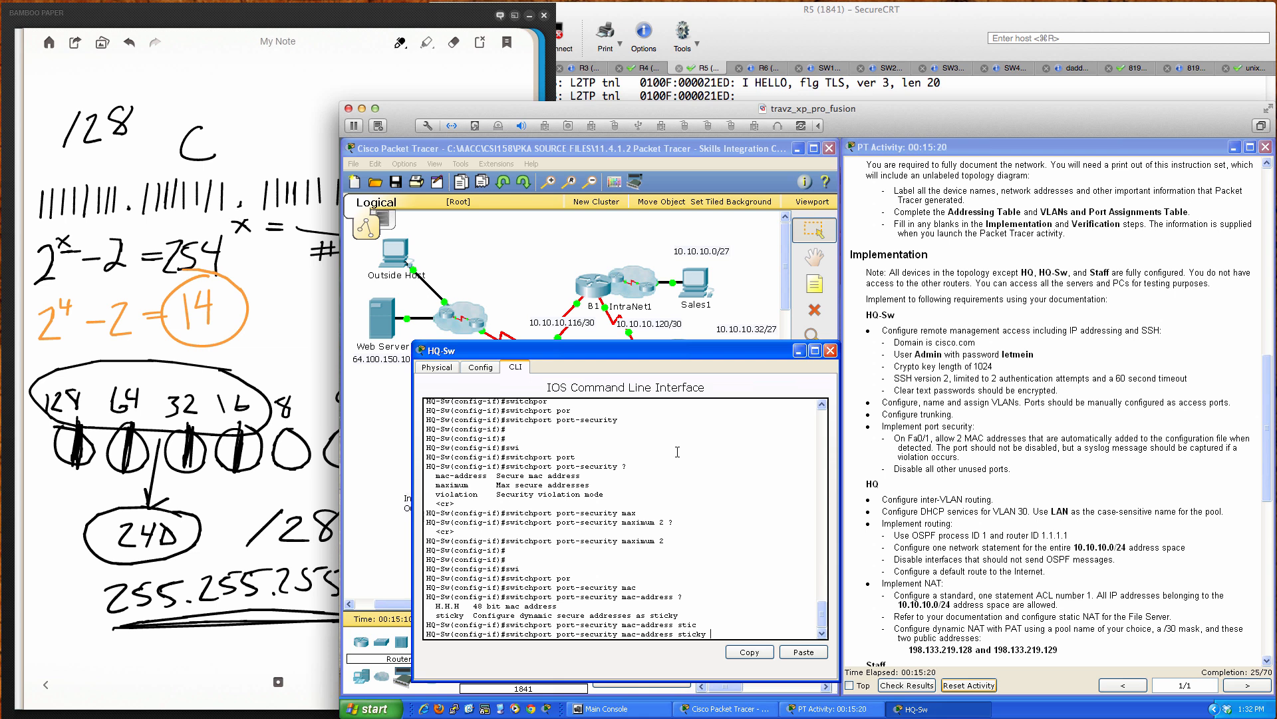
{"action": "key", "text": "Return"}
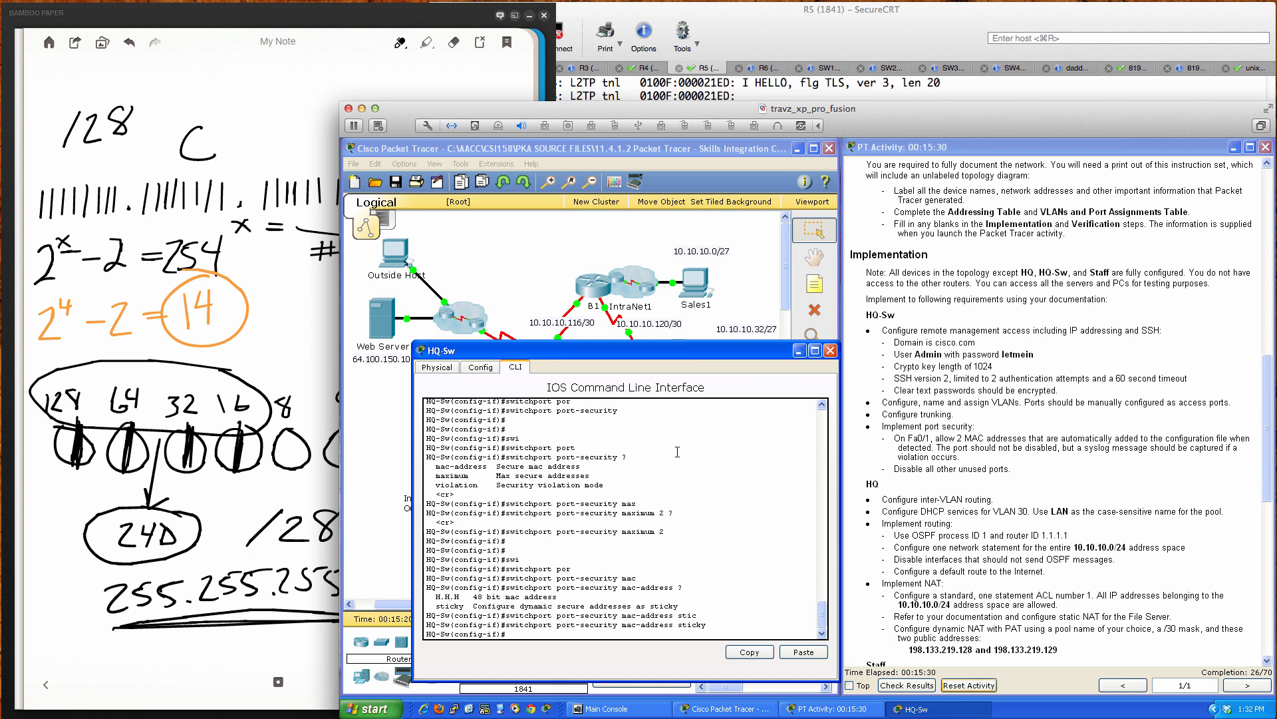
Step: List the 'switchport port-security violation' mode options with '?'
{"action": "type", "text": "swi"}
{"action": "key", "text": "Tab"}
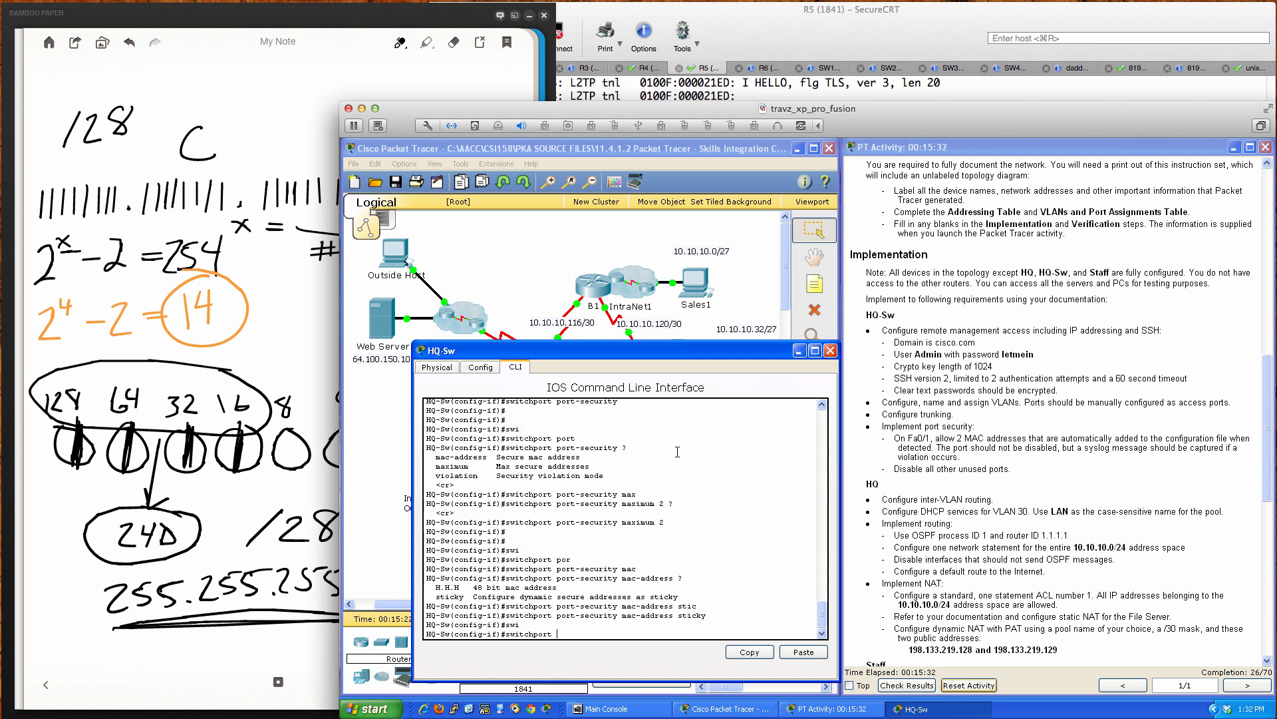
{"action": "type", "text": "por"}
{"action": "key", "text": "Tab"}
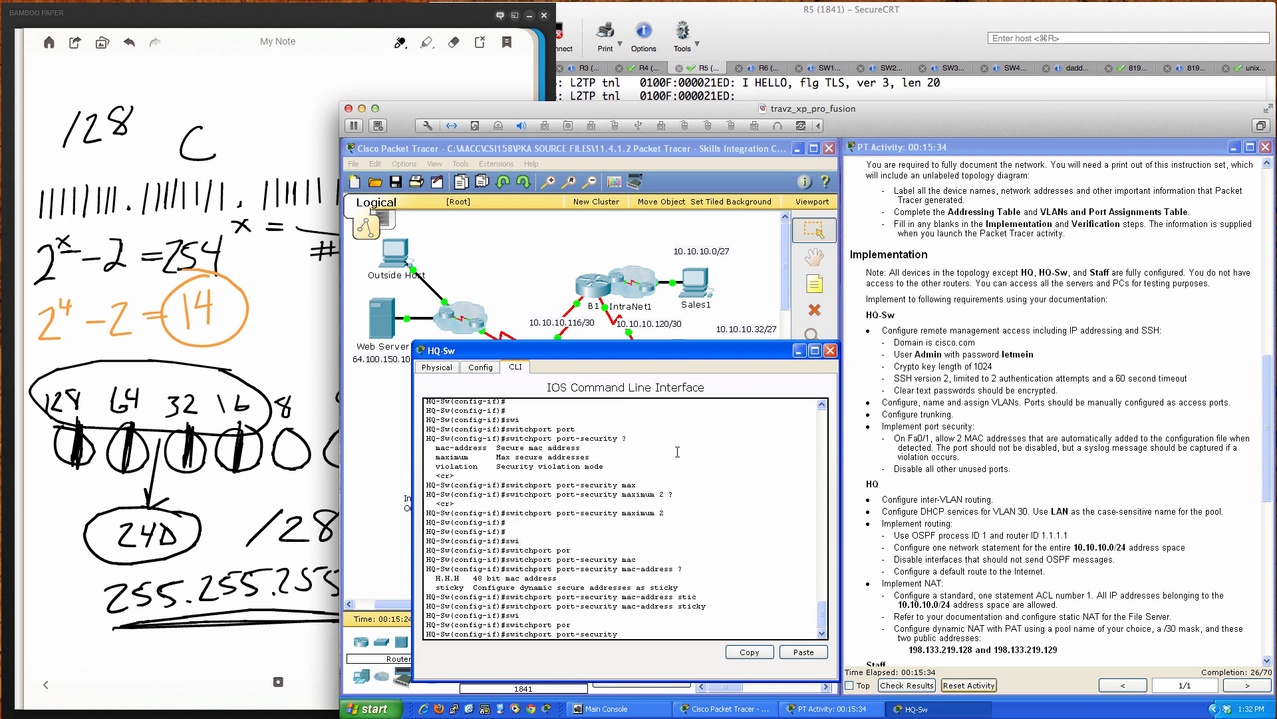
{"action": "type", "text": "vi"}
{"action": "key", "text": "Tab"}
{"action": "type", "text": "?"}
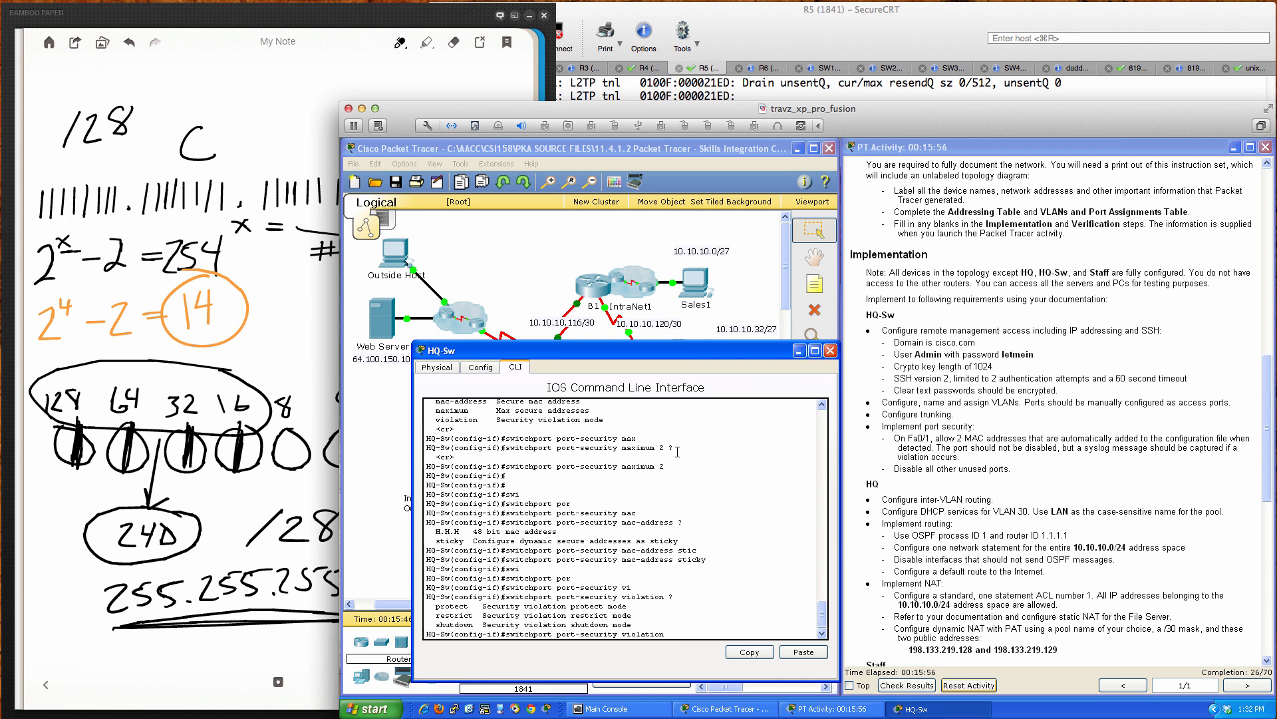
Step: Set Fa0/1's port-security violation mode to restrict
{"action": "type", "text": "res"}
{"action": "key", "text": "Tab"}
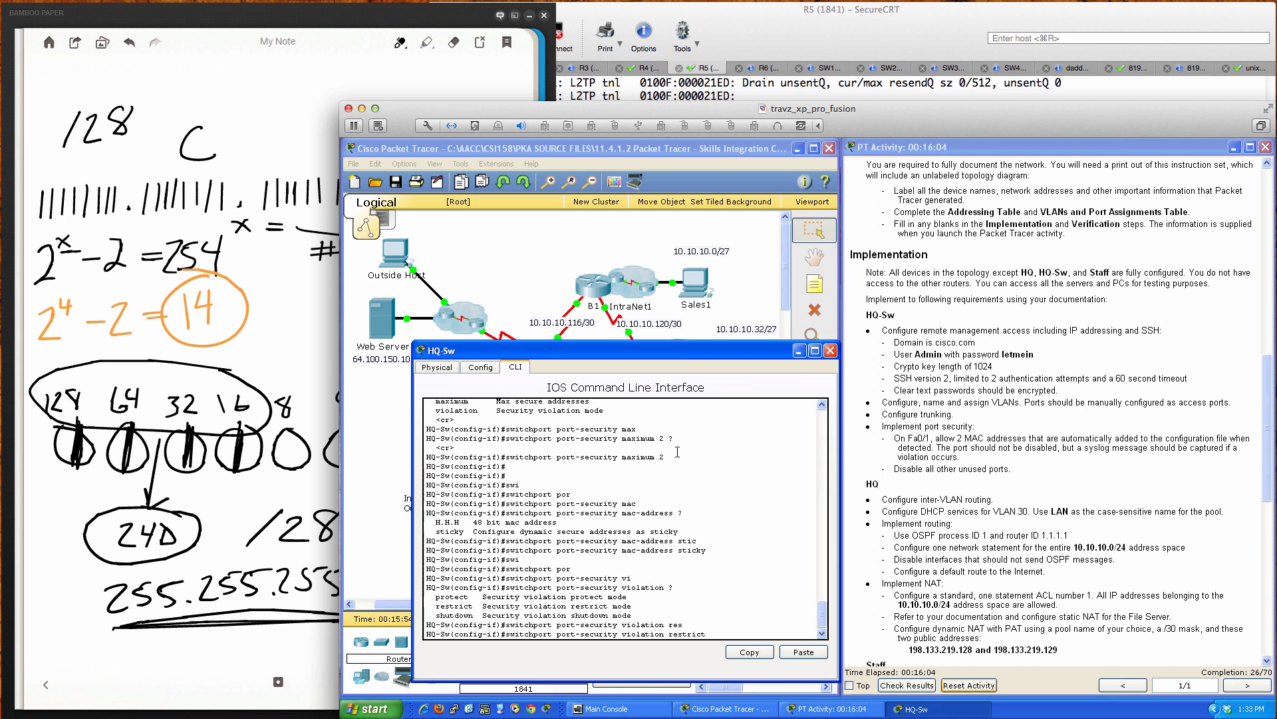
{"action": "key", "text": "Return"}
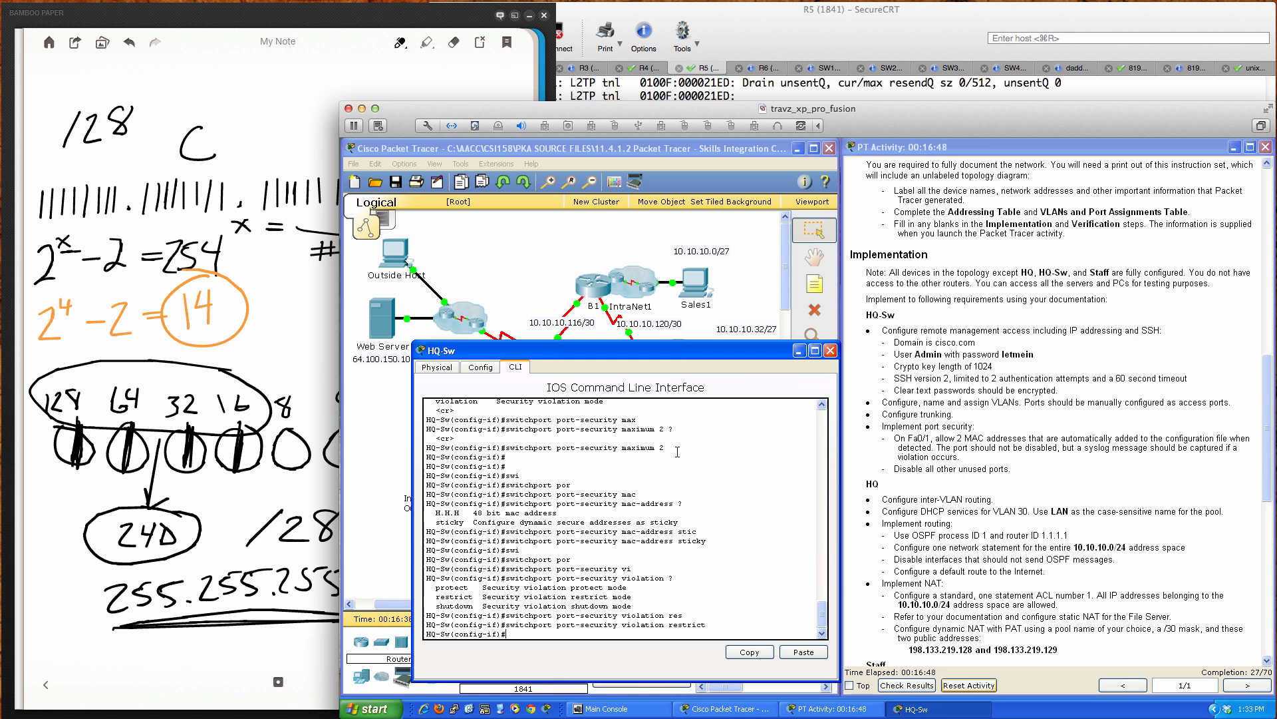
{"action": "key", "text": "Return"}
{"action": "key", "text": "Return"}
{"action": "key", "text": "Return"}
{"action": "key", "text": "Return"}
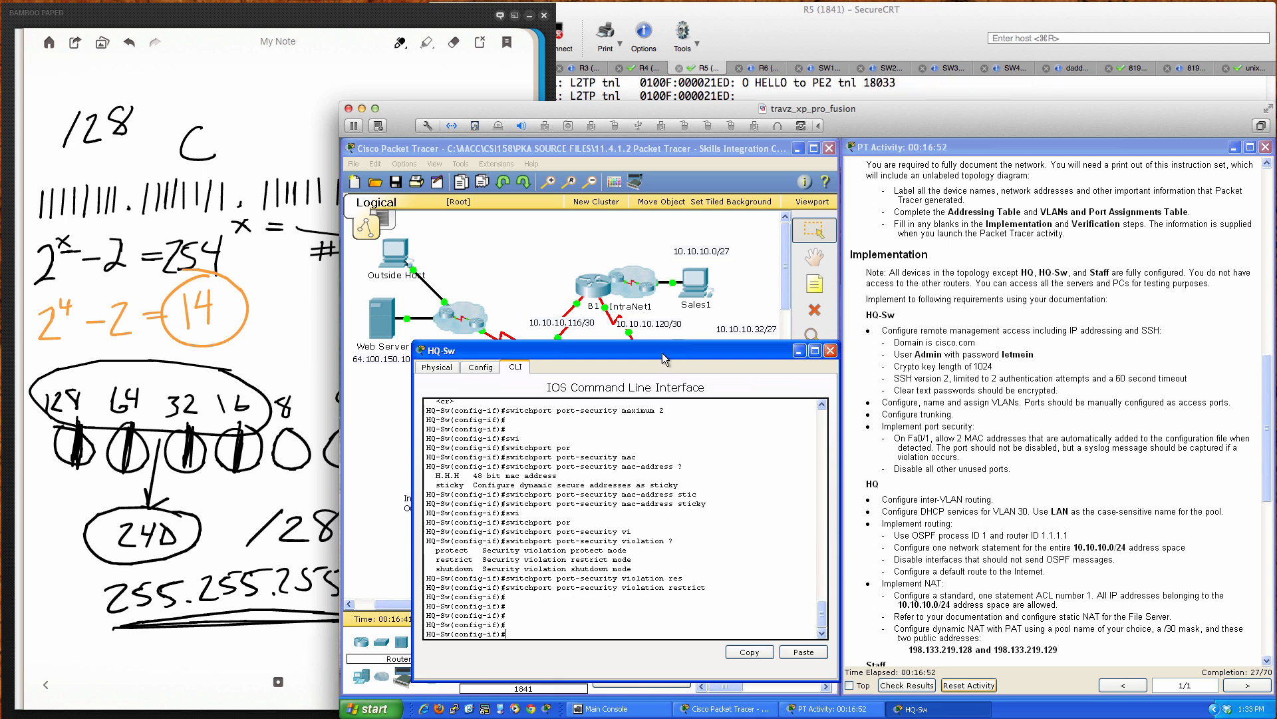
Step: Shut down ports Fa0/2 through Fa0/10 as one interface range
{"action": "left_click_drag", "start_coordinate": [661, 353], "coordinate": [839, 354]}
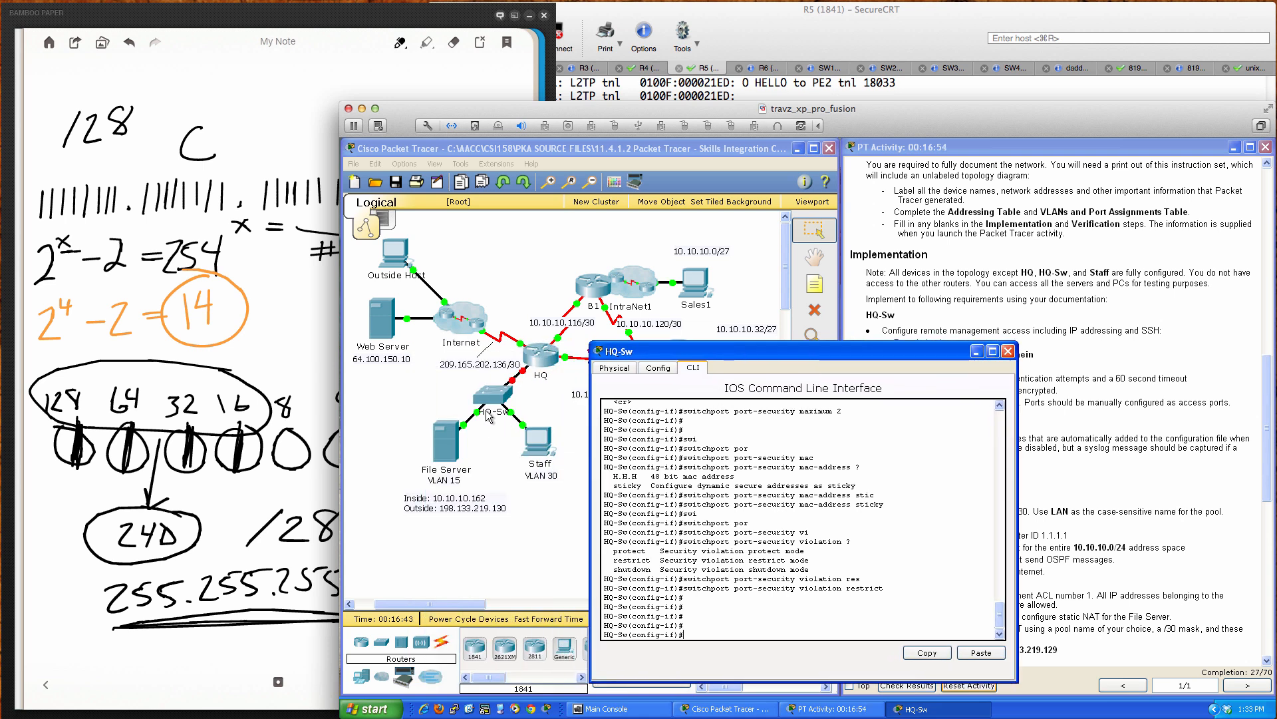
{"action": "left_click", "coordinate": [534, 402]}
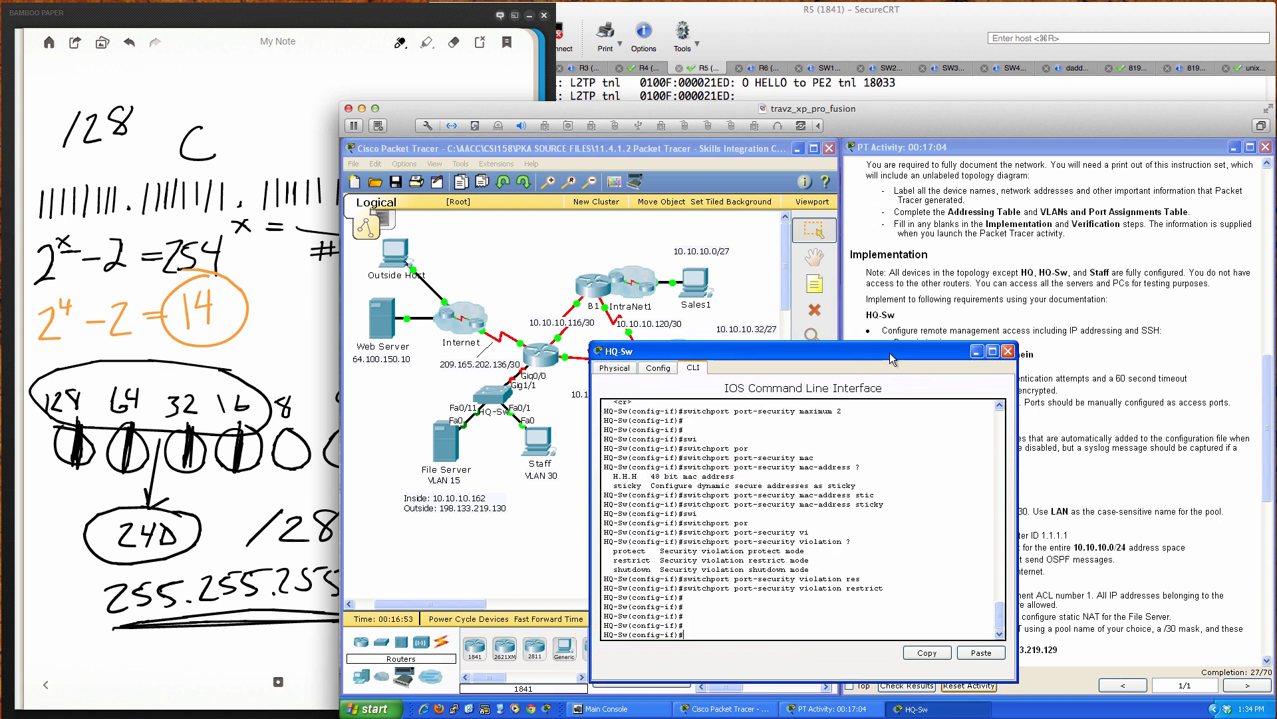
{"action": "type", "text": "int ra fa0/2"}
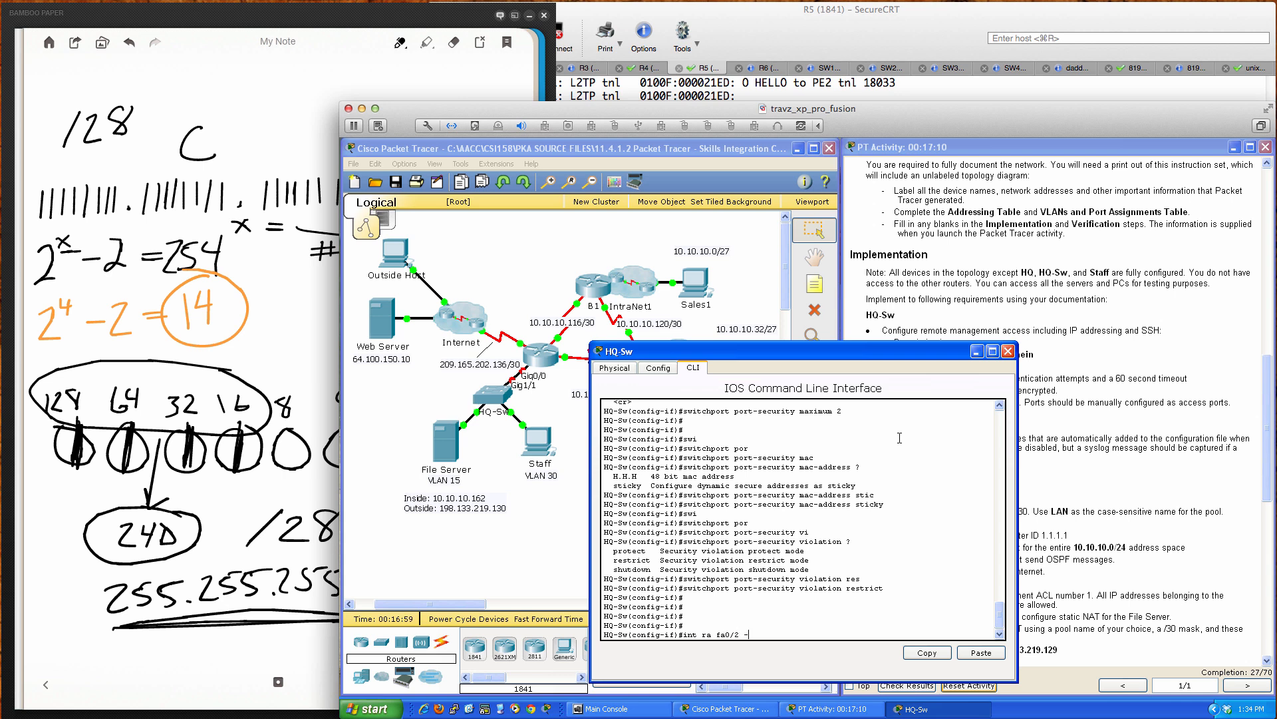
{"action": "type", "text": " - 10"}
{"action": "key", "text": "Return"}
{"action": "type", "text": "shut"}
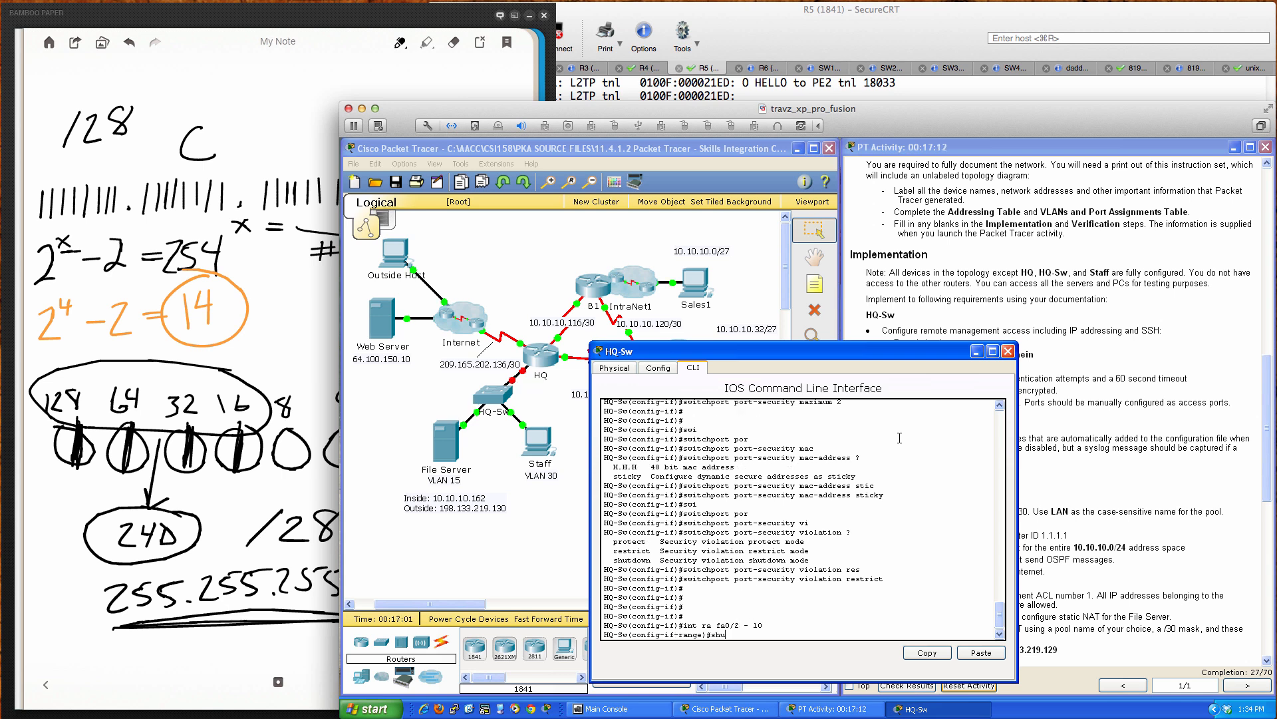
{"action": "key", "text": "Return"}
Step: Shut down the Fa0/12–24 range and interface Gi1/2
{"action": "key", "text": "Return"}
{"action": "key", "text": "Return"}
{"action": "key", "text": "Return"}
{"action": "key", "text": "Return"}
{"action": "type", "text": "i"}
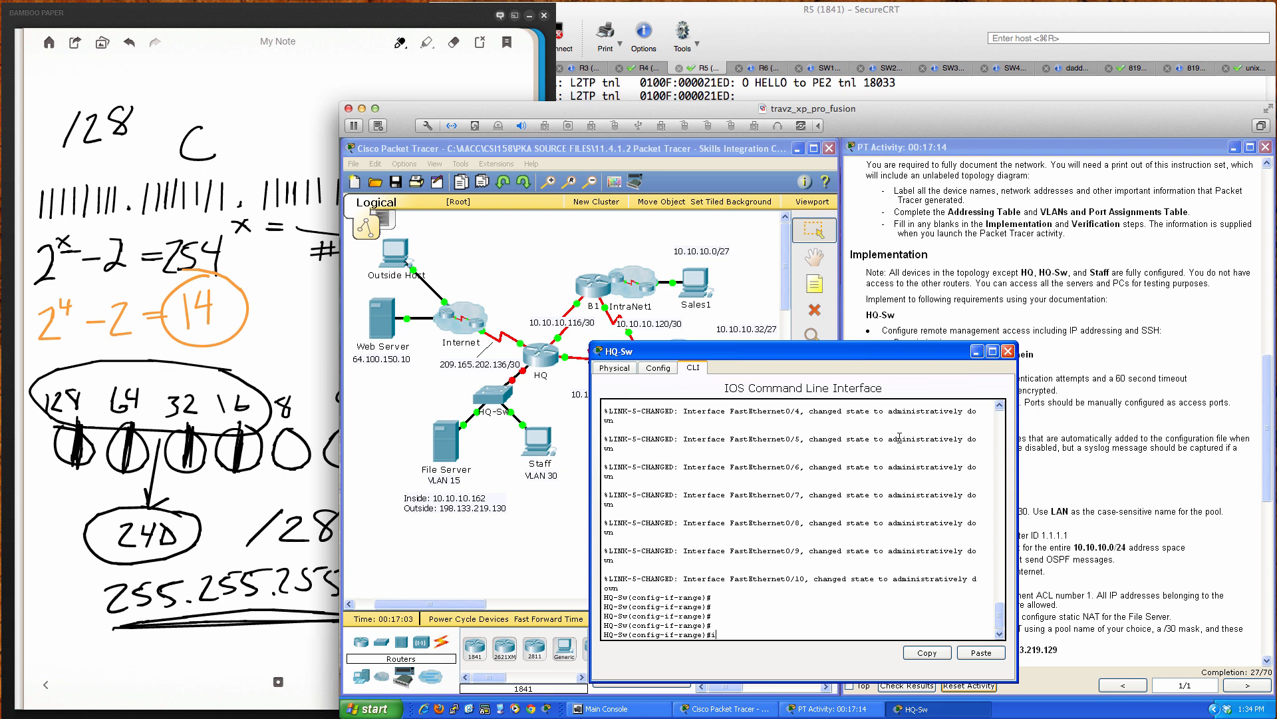
{"action": "type", "text": "nt ra fa0/12 - 24"}
{"action": "key", "text": "Return"}
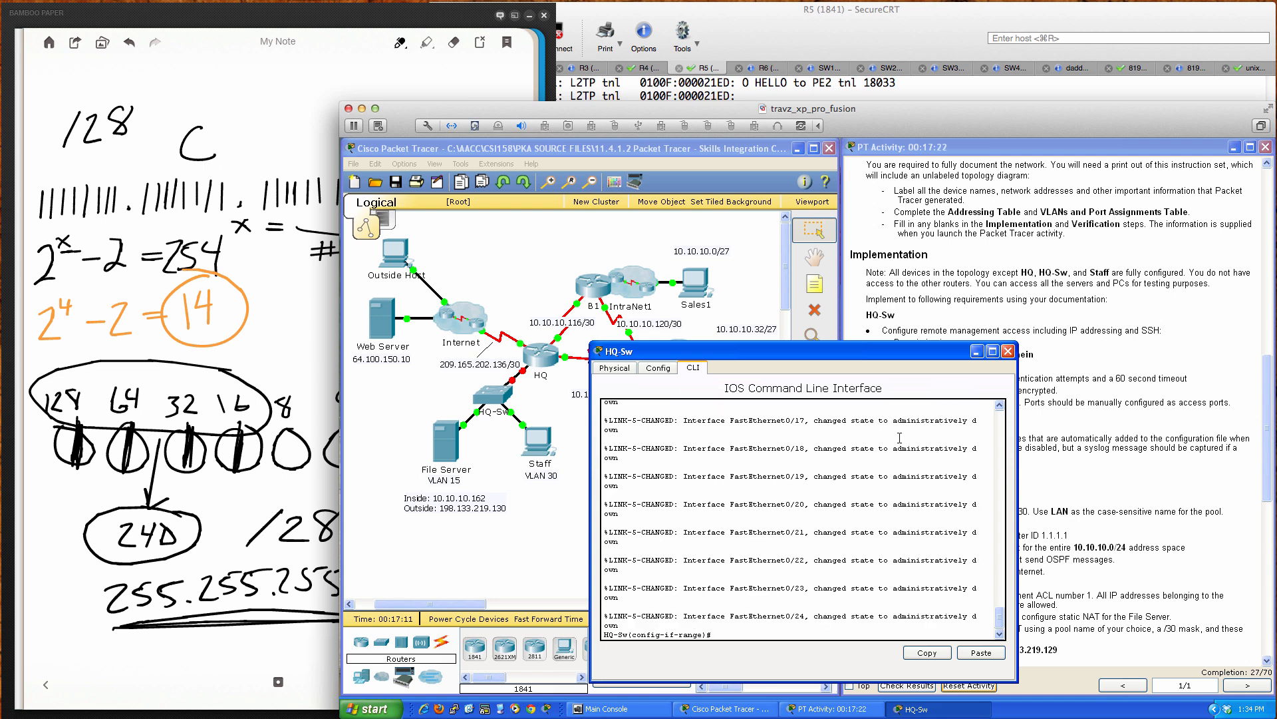
{"action": "key", "text": "Return"}
{"action": "key", "text": "Return"}
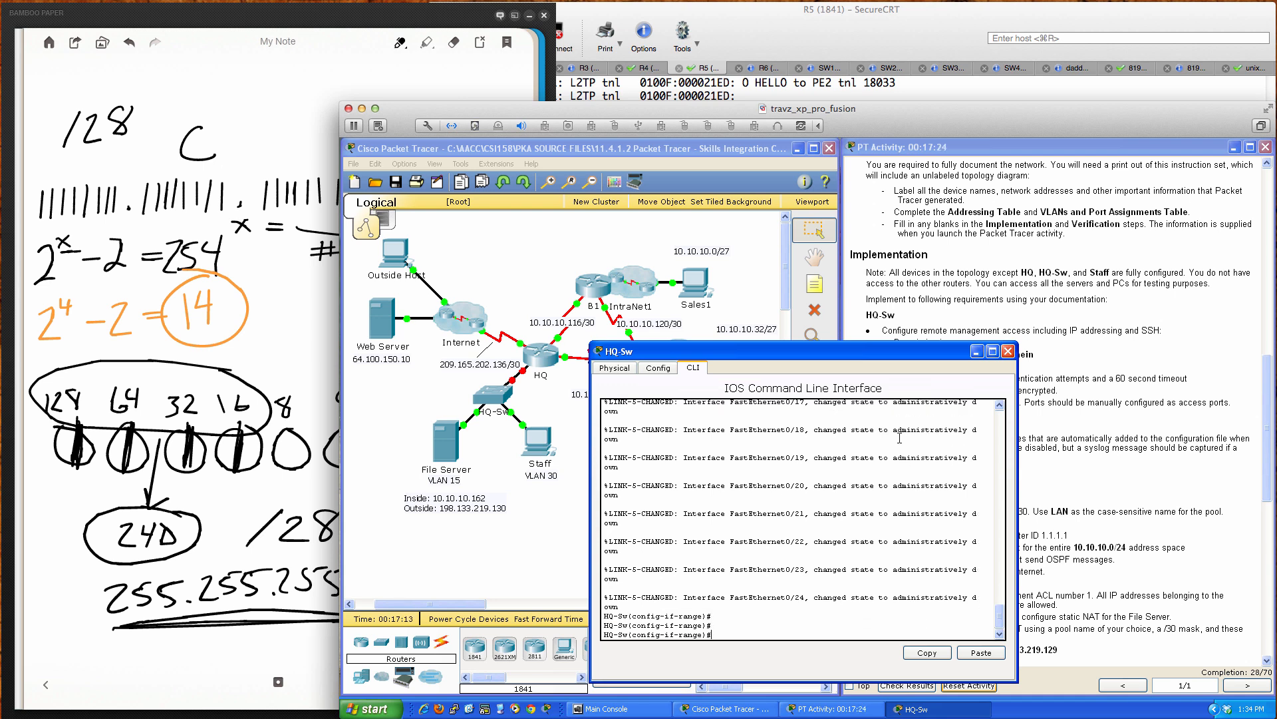
{"action": "type", "text": "int gi1/2"}
{"action": "key", "text": "Return"}
{"action": "type", "text": "shut"}
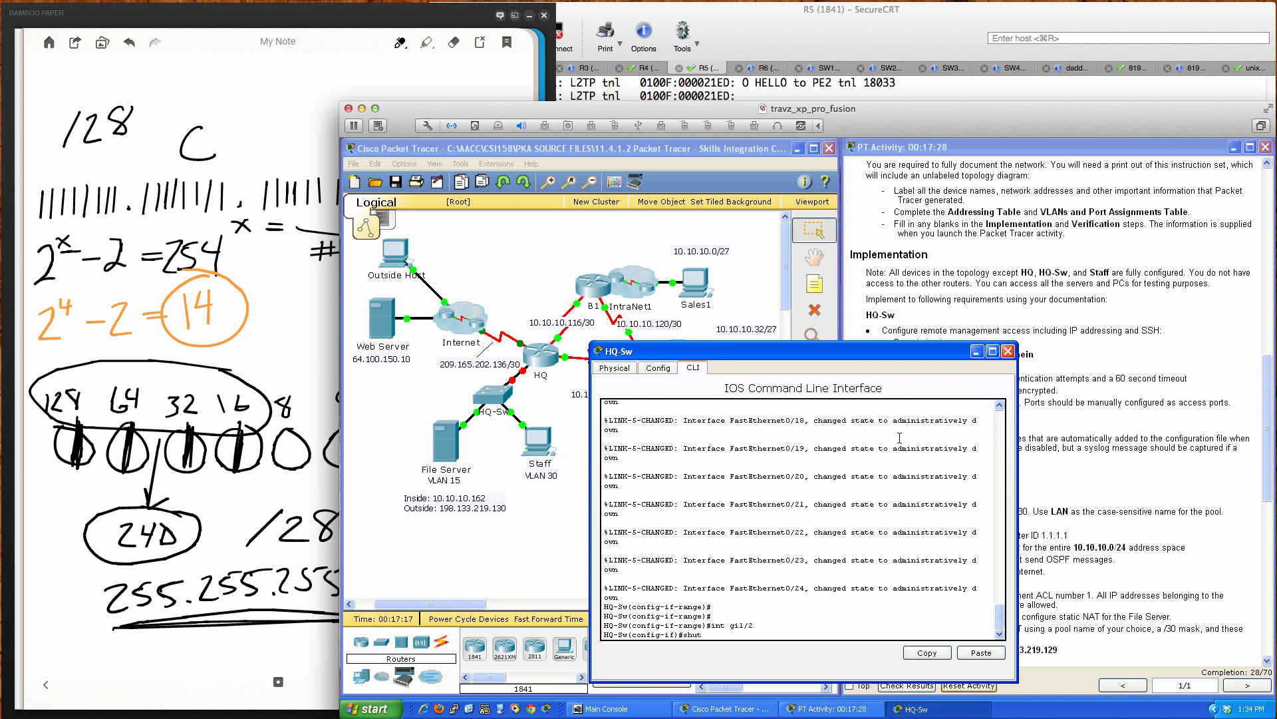
{"action": "key", "text": "Return"}
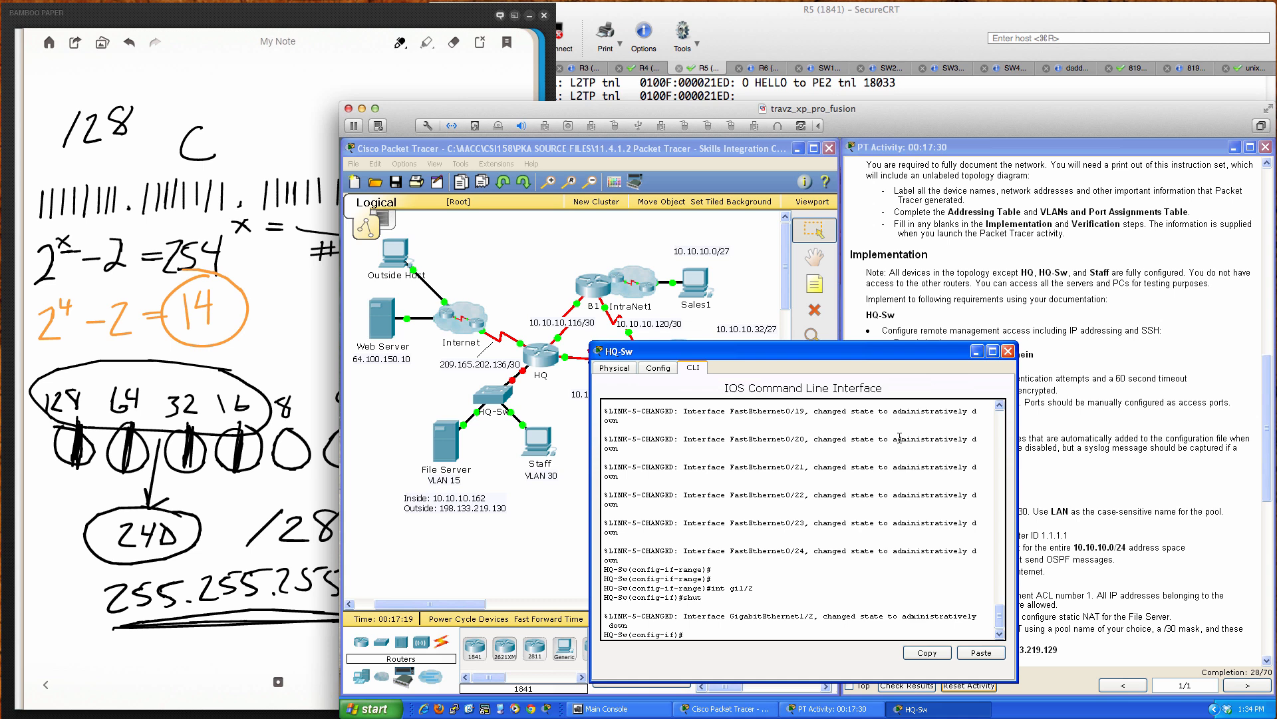
{"action": "key", "text": "Return"}
{"action": "key", "text": "Return"}
{"action": "key", "text": "Return"}
Step: Confirm the ports show administratively down with 'do sh ip int brief', then 'end'
{"action": "type", "text": "d"}
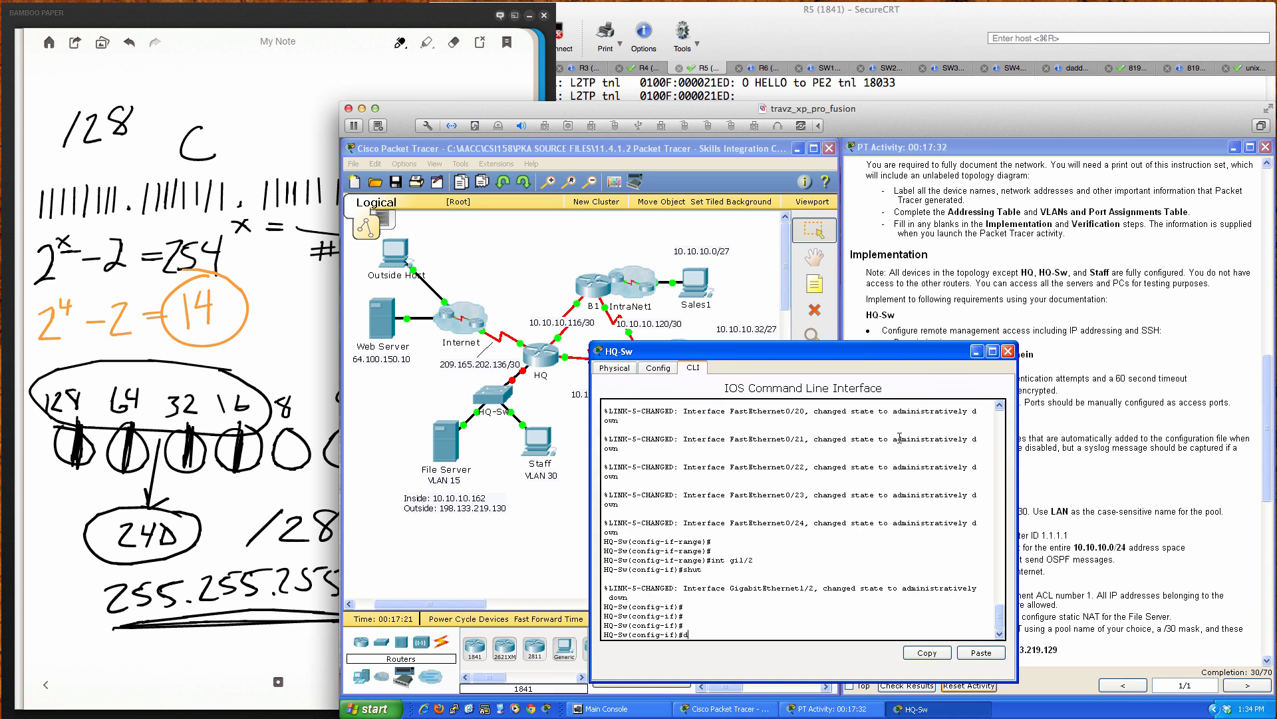
{"action": "type", "text": "o sh ip inter"}
{"action": "key", "text": "Tab"}
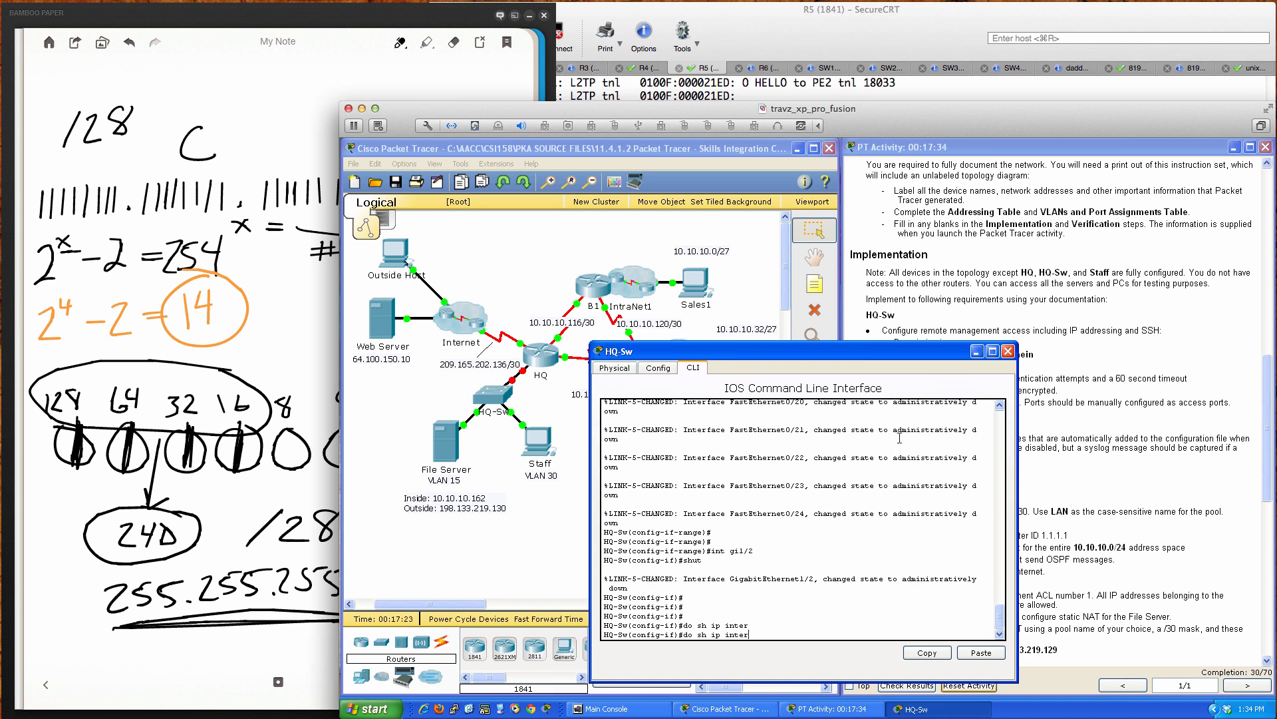
{"action": "type", "text": "bri"}
{"action": "key", "text": "Tab"}
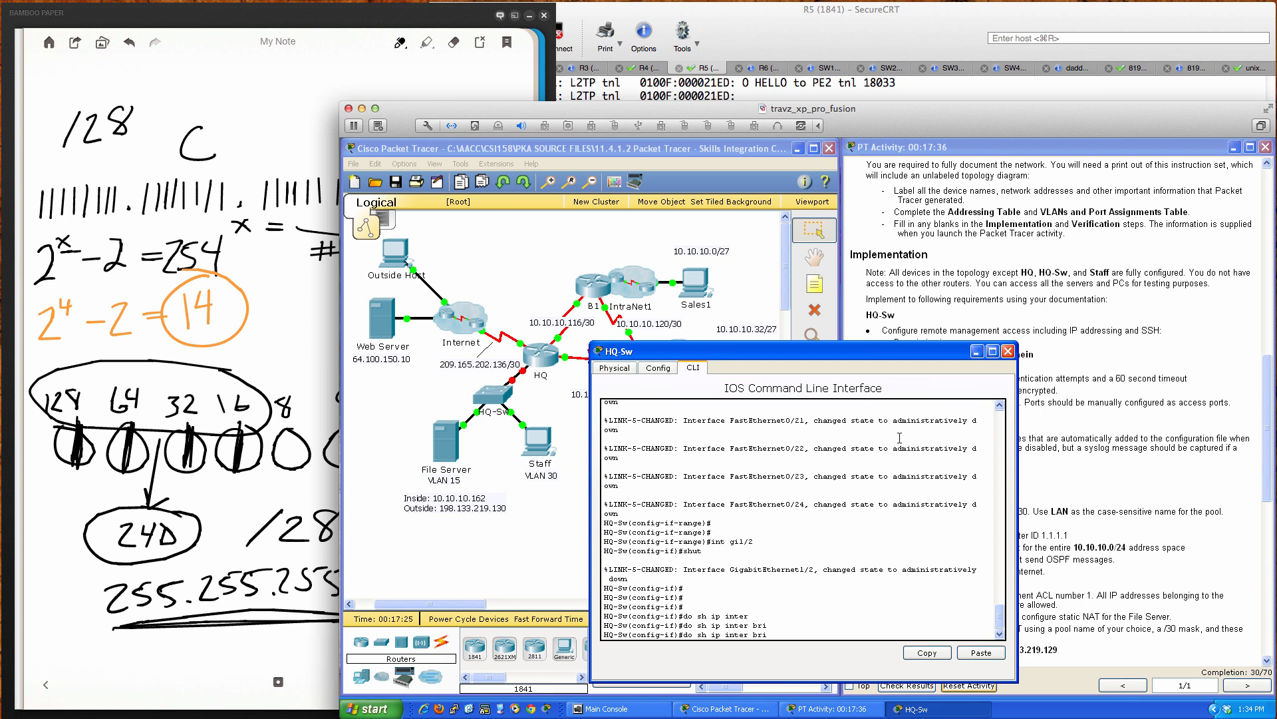
{"action": "key", "text": "Return"}
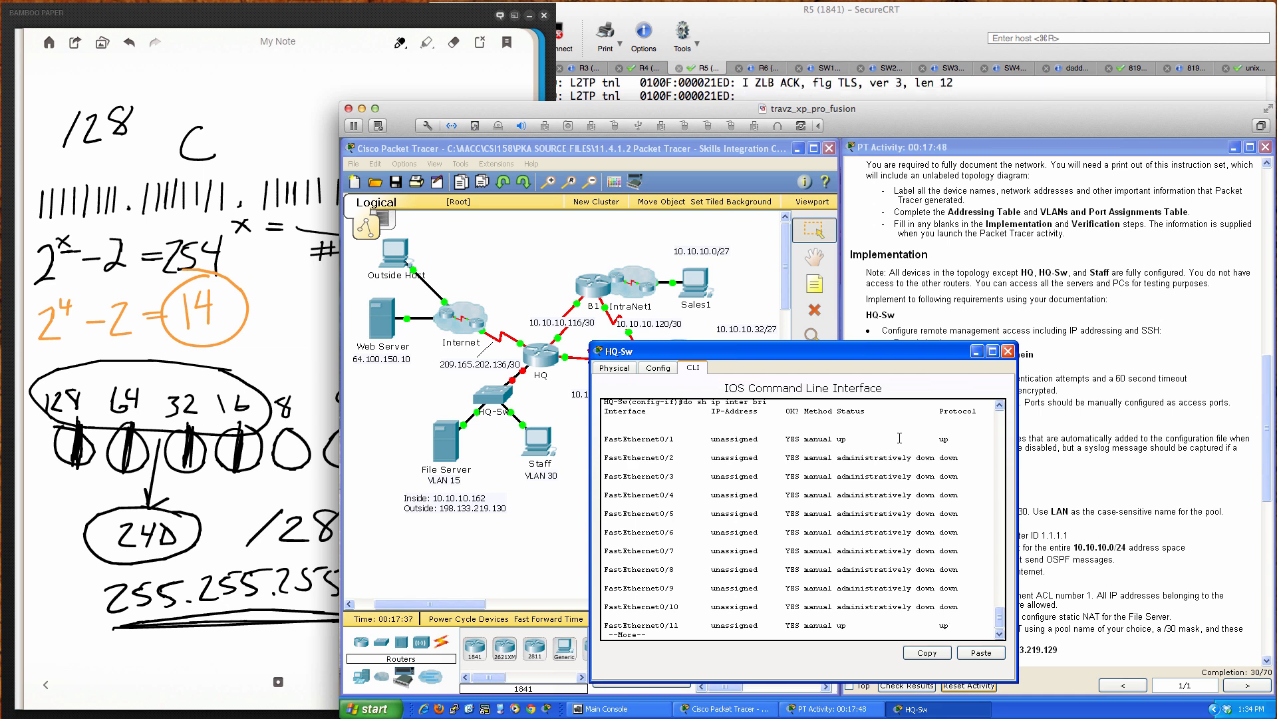
{"action": "key", "text": "Return"}
{"action": "key", "text": "Return"}
{"action": "key", "text": "Return"}
{"action": "key", "text": "Return"}
{"action": "key", "text": "Return"}
{"action": "key", "text": "Return"}
{"action": "key", "text": "Return"}
{"action": "key", "text": "Return"}
{"action": "key", "text": "Return"}
{"action": "key", "text": "Return"}
{"action": "key", "text": "Return"}
{"action": "key", "text": "Return"}
{"action": "key", "text": "Return"}
{"action": "key", "text": "Return"}
{"action": "key", "text": "Return"}
{"action": "key", "text": "Return"}
{"action": "key", "text": "Return"}
{"action": "key", "text": "Return"}
{"action": "key", "text": "Return"}
{"action": "key", "text": "Return"}
{"action": "key", "text": "Return"}
{"action": "key", "text": "Return"}
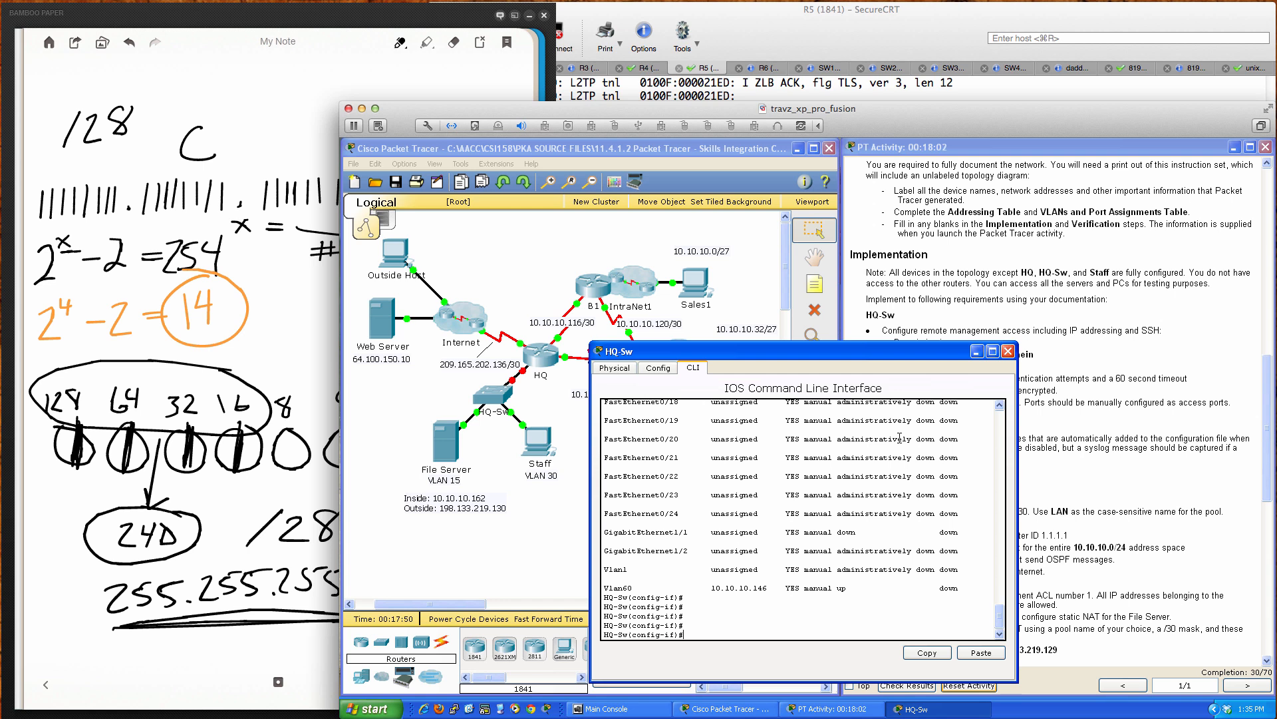
{"action": "key", "text": "Return"}
{"action": "key", "text": "Return"}
{"action": "key", "text": "Return"}
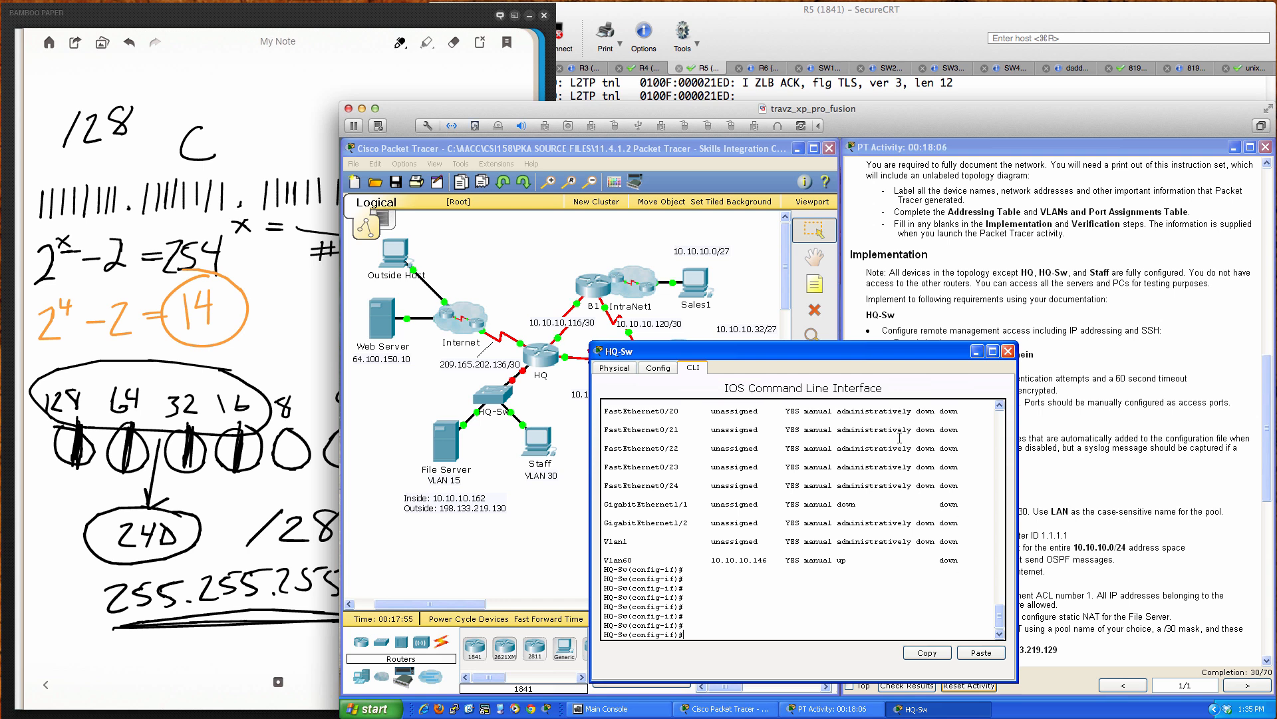
{"action": "type", "text": "end"}
{"action": "key", "text": "Return"}
{"action": "key", "text": "Return"}
{"action": "key", "text": "Return"}
{"action": "key", "text": "Return"}
{"action": "key", "text": "Return"}
{"action": "key", "text": "Return"}
{"action": "key", "text": "Return"}
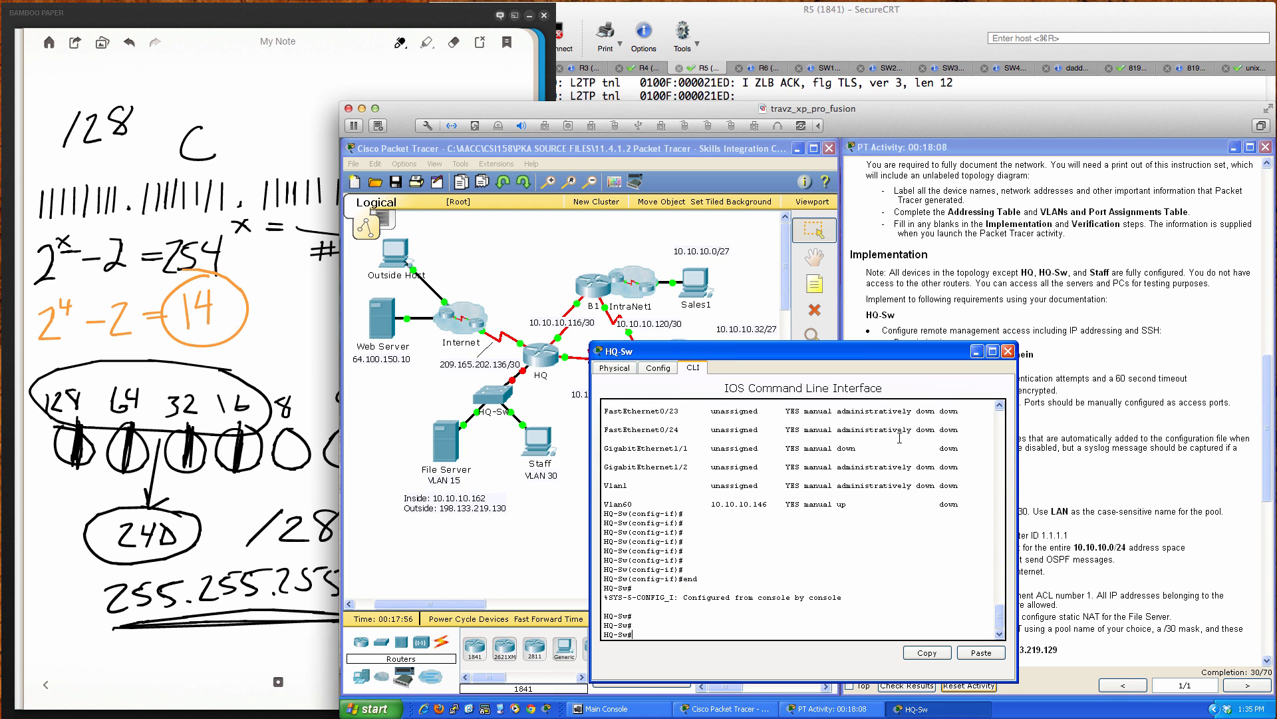
Step: Enter global configuration on HQ-Sw and start the 'ip default-gateway' command
{"action": "left_click_drag", "start_coordinate": [864, 351], "coordinate": [692, 344]}
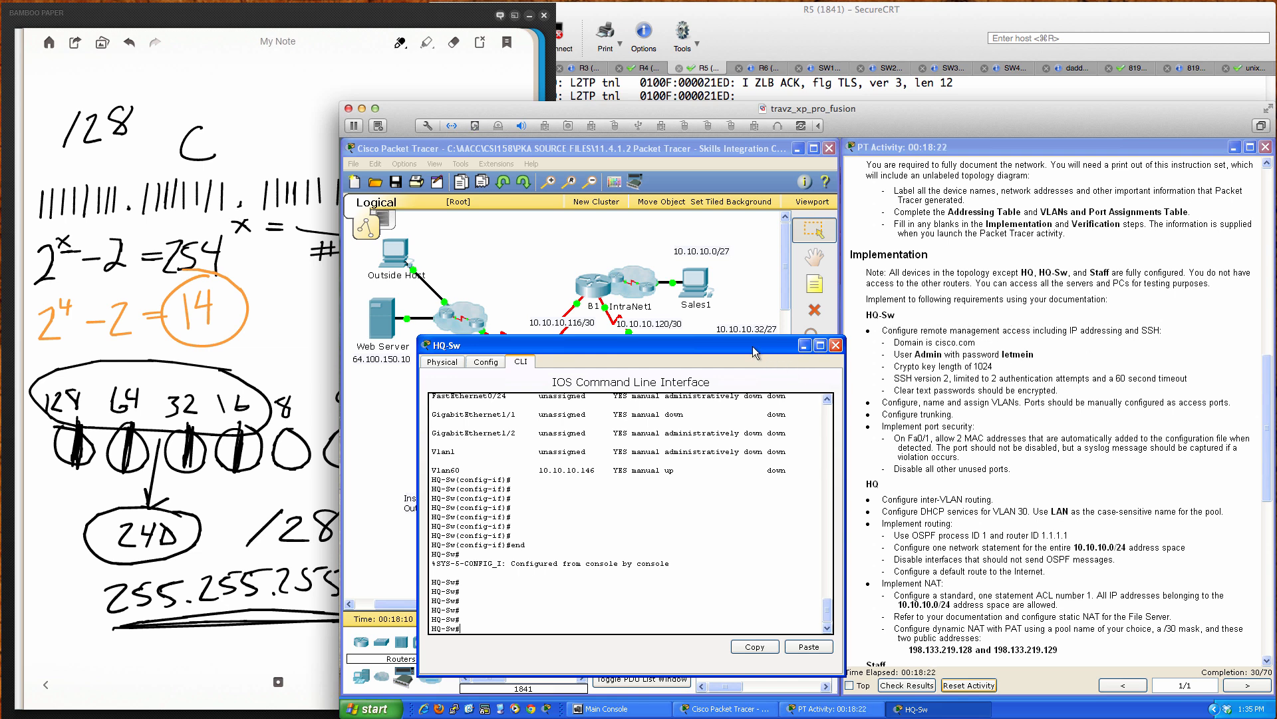
{"action": "left_click_drag", "start_coordinate": [752, 346], "coordinate": [1096, 355]}
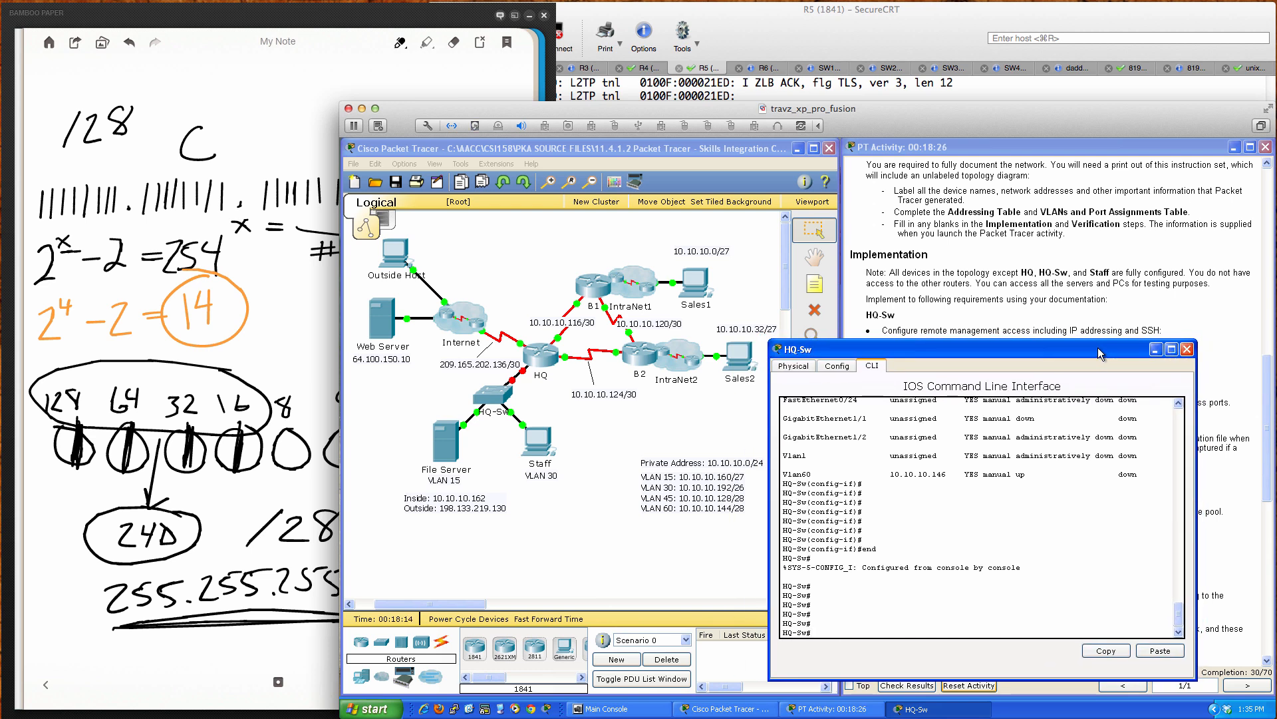
{"action": "scroll", "coordinate": [1040, 620], "scroll_direction": "up", "scroll_amount": 1}
{"action": "scroll", "coordinate": [1040, 612], "scroll_direction": "down", "scroll_amount": 1}
{"action": "key", "text": "Return"}
{"action": "type", "text": "ip def"}
{"action": "key", "text": "Tab"}
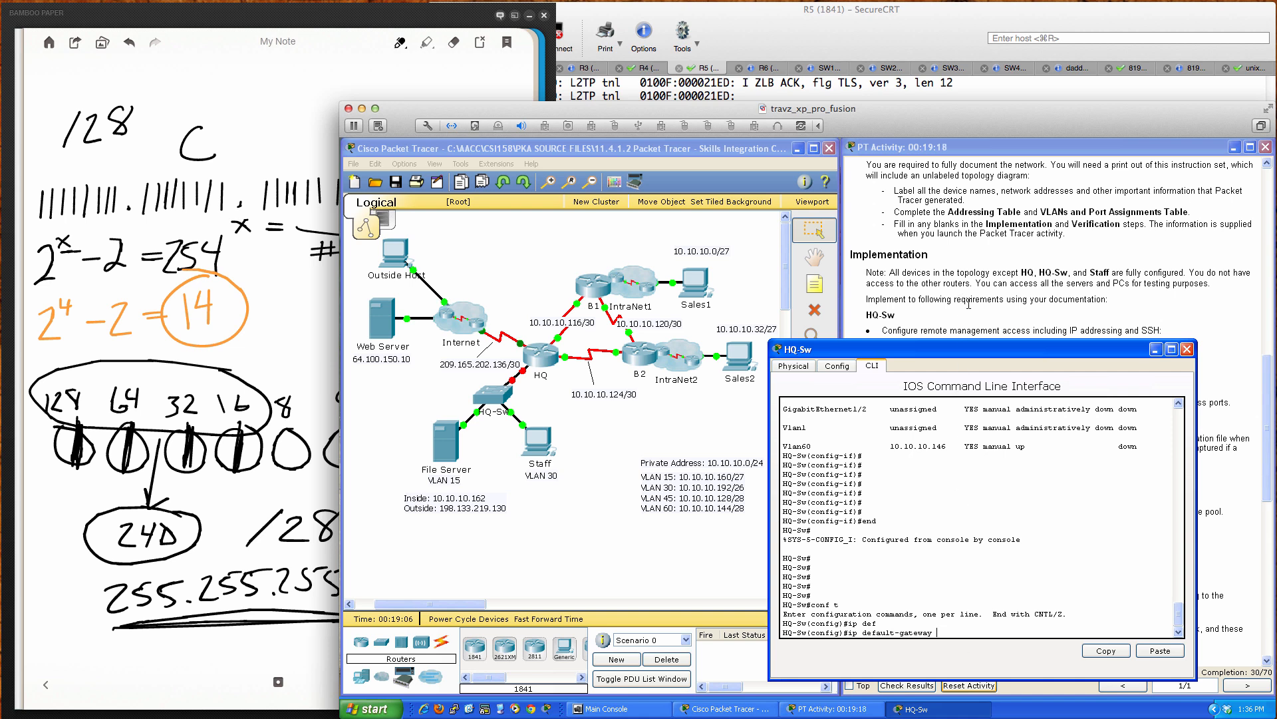
Step: Set HQ-Sw's default gateway to HQ G0/0.45's address, 10.10.10.129
{"action": "scroll", "coordinate": [968, 304], "scroll_direction": "up", "scroll_amount": 10}
{"action": "scroll", "coordinate": [969, 304], "scroll_direction": "up", "scroll_amount": 1}
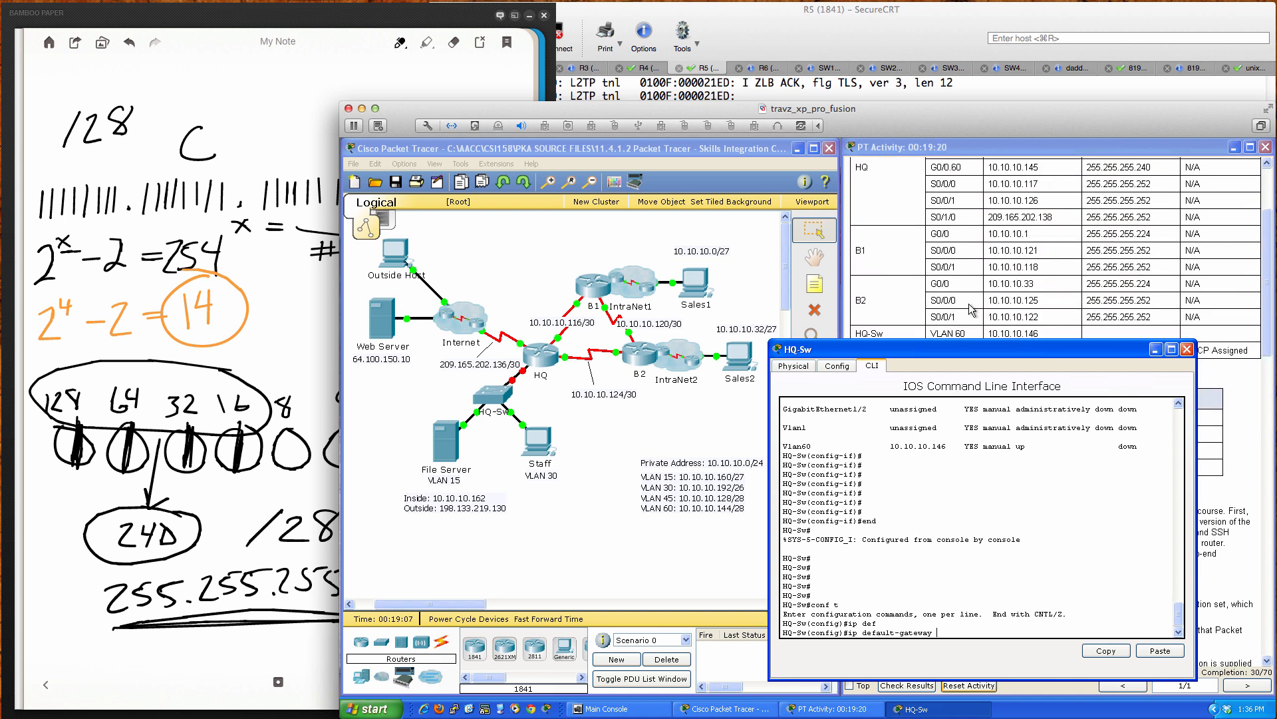
{"action": "scroll", "coordinate": [969, 309], "scroll_direction": "down", "scroll_amount": 1}
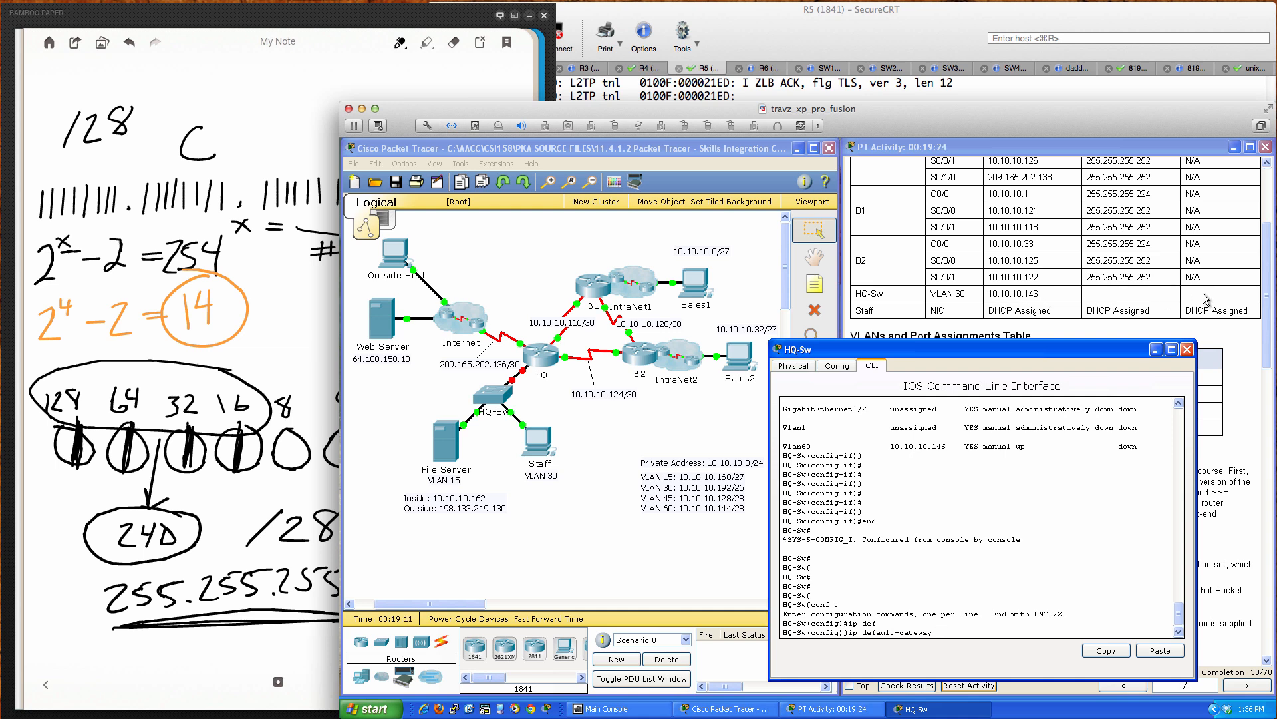
{"action": "scroll", "coordinate": [992, 297], "scroll_direction": "up", "scroll_amount": 2}
{"action": "scroll", "coordinate": [992, 297], "scroll_direction": "up", "scroll_amount": 1}
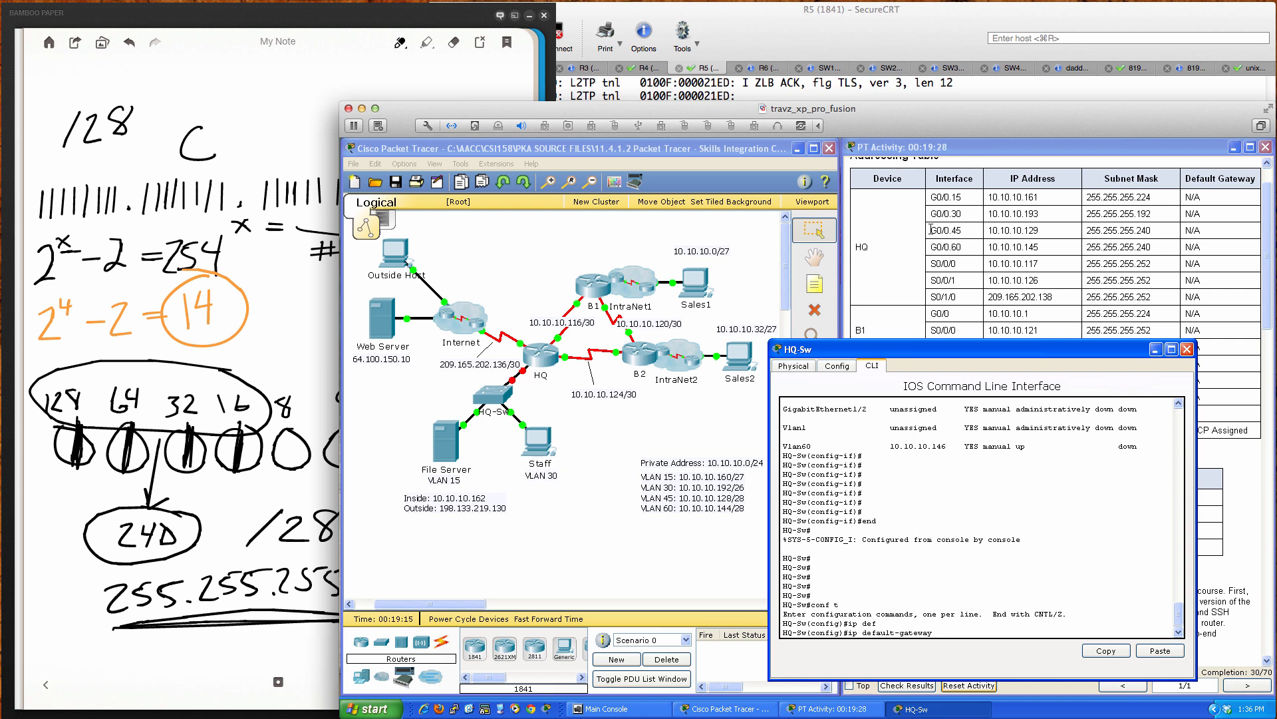
{"action": "left_click_drag", "start_coordinate": [937, 230], "coordinate": [1209, 235]}
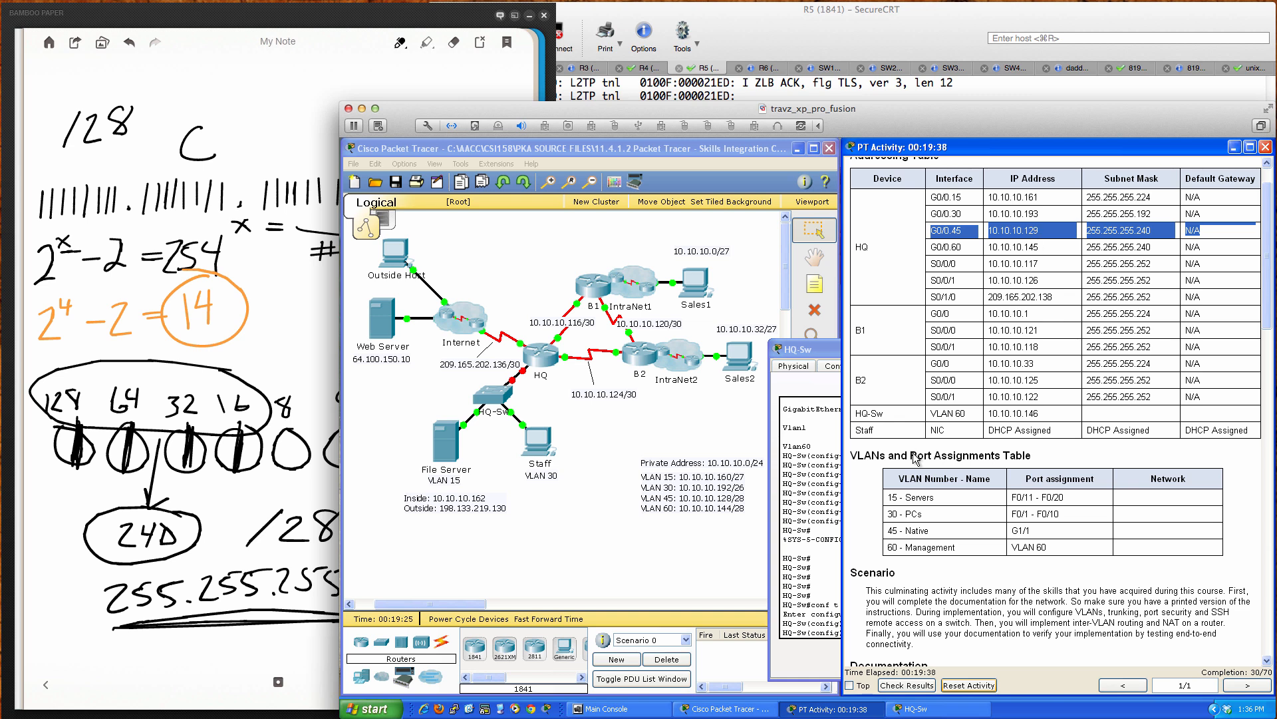
{"action": "left_click", "coordinate": [821, 548]}
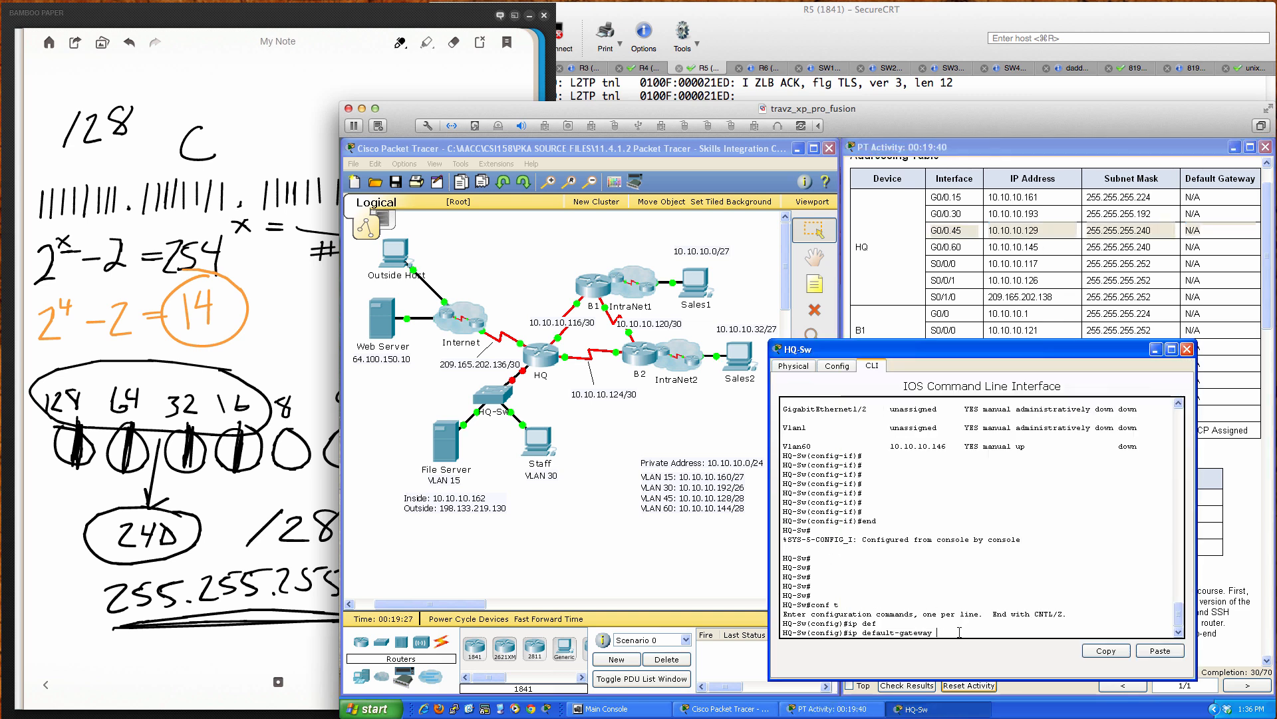
{"action": "type", "text": "10.10.10.129"}
{"action": "key", "text": "Return"}
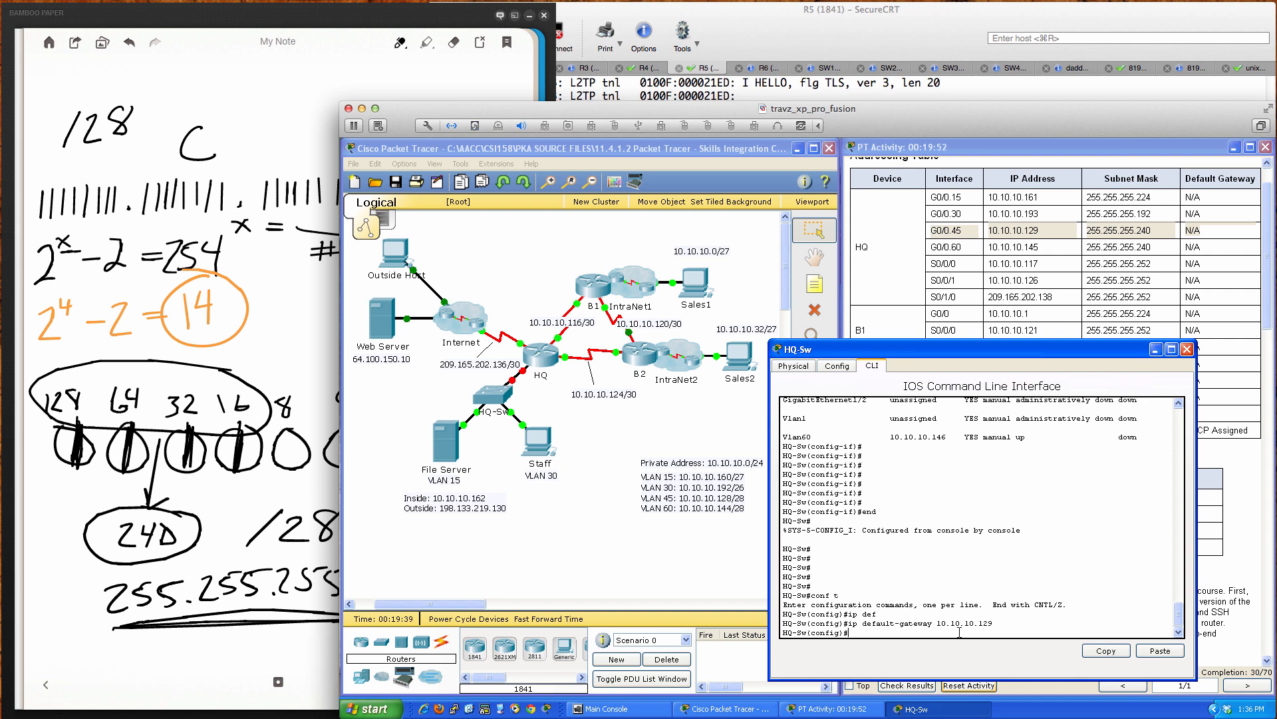
Step: Leave configuration mode and save the configuration with 'wri mem'
{"action": "type", "text": "end"}
{"action": "key", "text": "Return"}
{"action": "key", "text": "Return"}
{"action": "key", "text": "Return"}
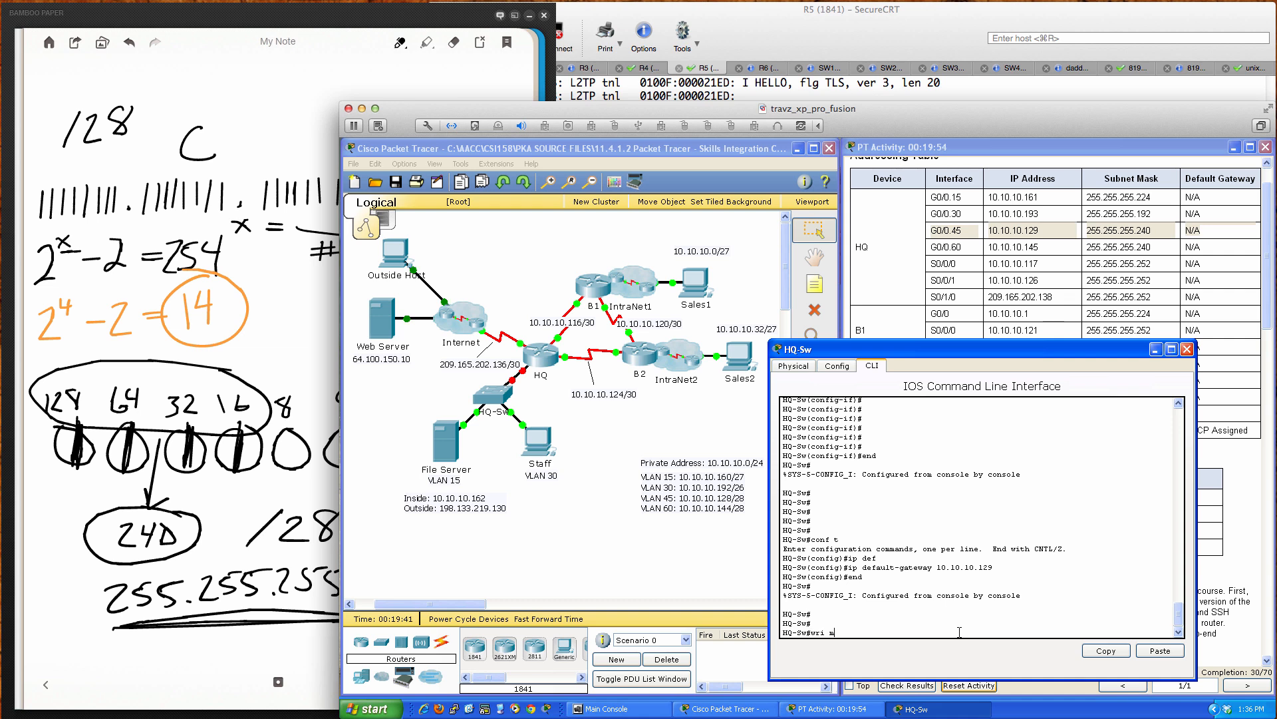
{"action": "type", "text": "wri mem"}
{"action": "key", "text": "Return"}
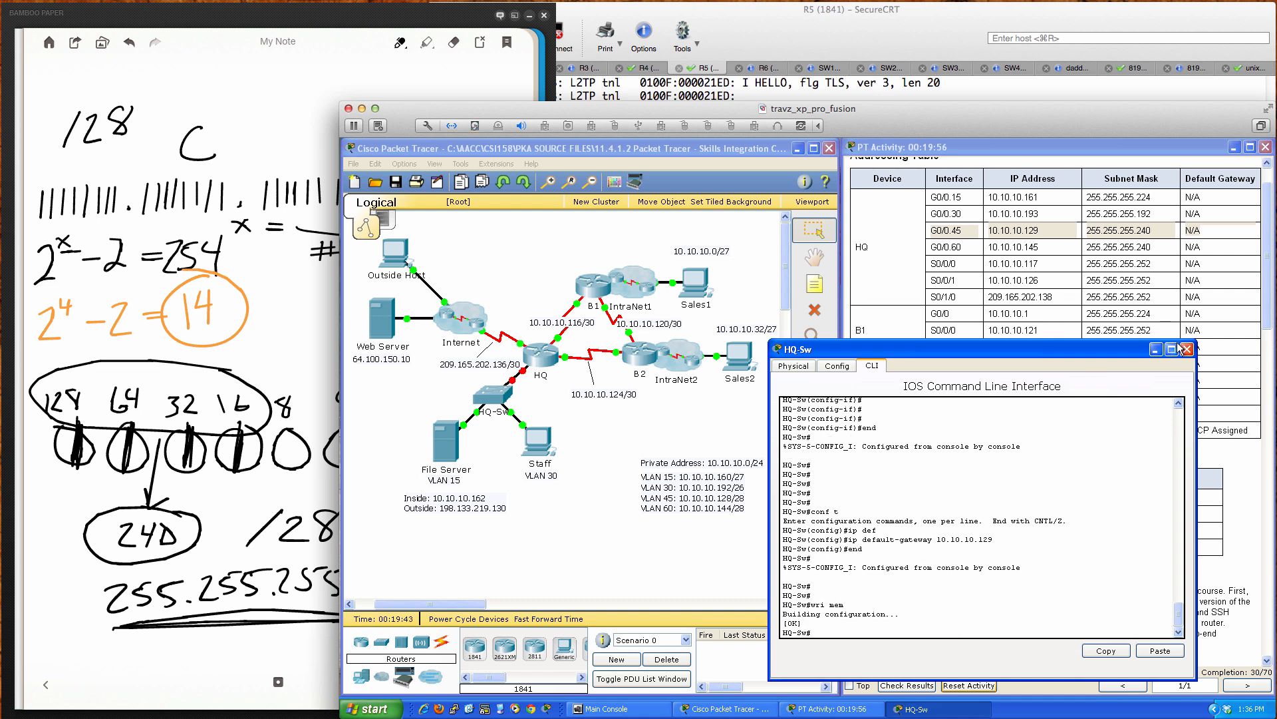
Step: Close the HQ-Sw console, review the 30/70 Assessment Items, then close the results
{"action": "left_click", "coordinate": [1187, 349]}
{"action": "scroll", "coordinate": [1098, 400], "scroll_direction": "down", "scroll_amount": 4}
{"action": "scroll", "coordinate": [1098, 400], "scroll_direction": "down", "scroll_amount": 5}
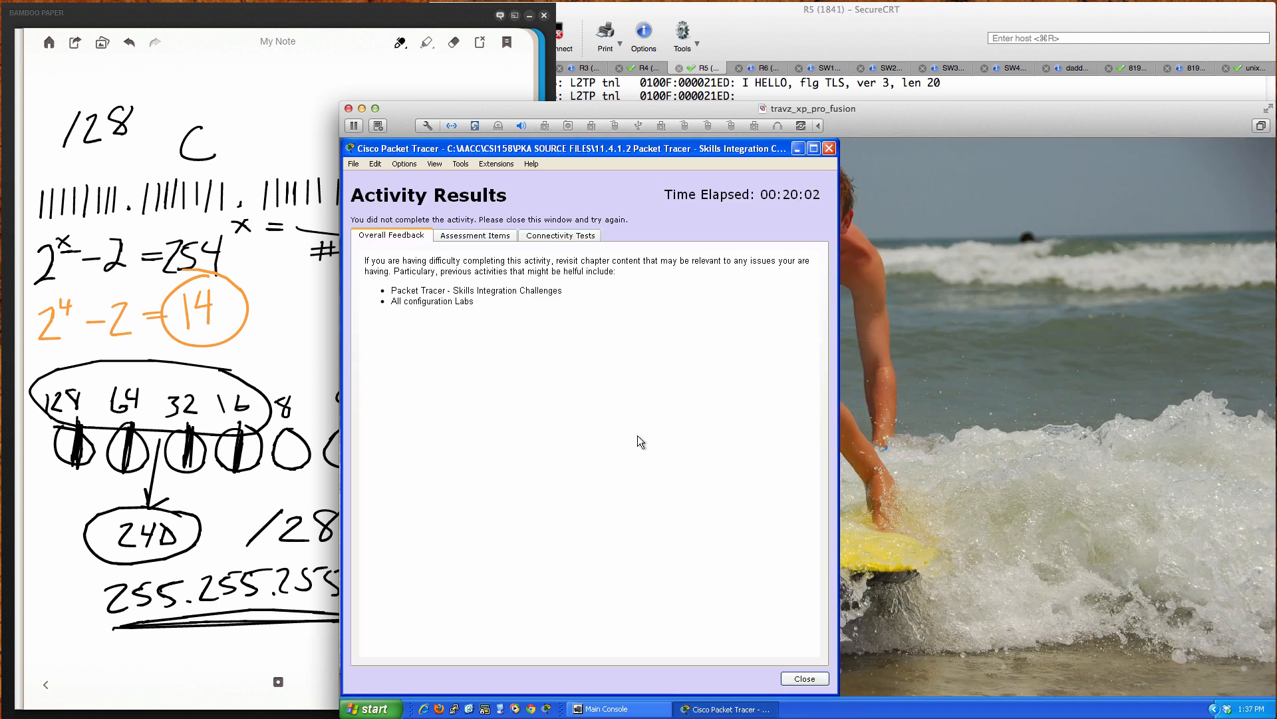
{"action": "left_click", "coordinate": [478, 237]}
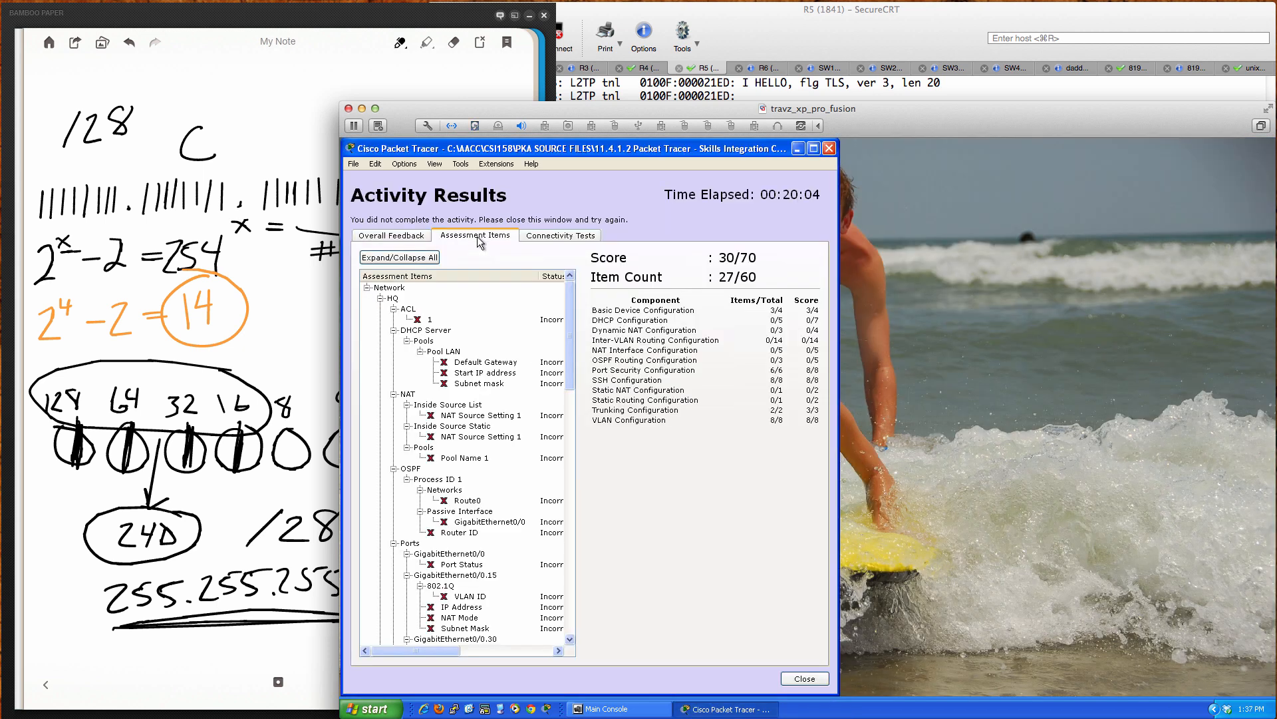
{"action": "scroll", "coordinate": [491, 426], "scroll_direction": "down", "scroll_amount": 9}
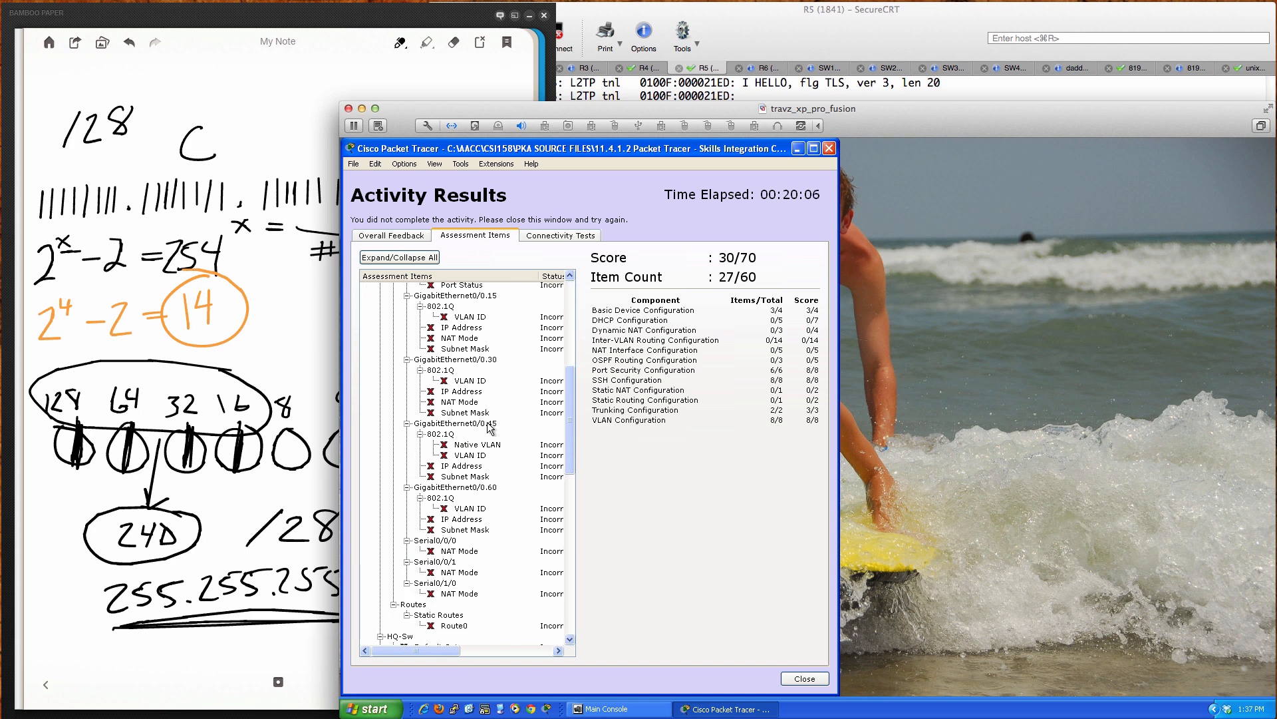
{"action": "scroll", "coordinate": [491, 428], "scroll_direction": "down", "scroll_amount": 7}
{"action": "scroll", "coordinate": [490, 428], "scroll_direction": "down", "scroll_amount": 1}
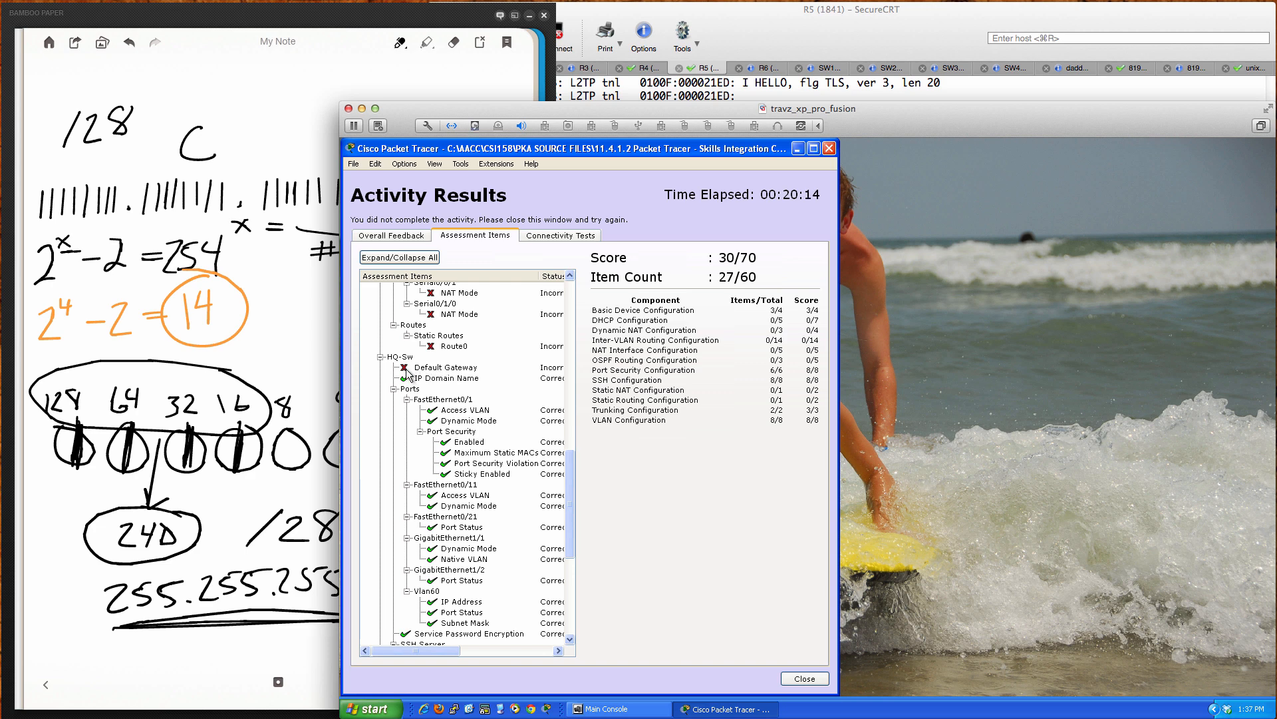
{"action": "scroll", "coordinate": [513, 464], "scroll_direction": "down", "scroll_amount": 8}
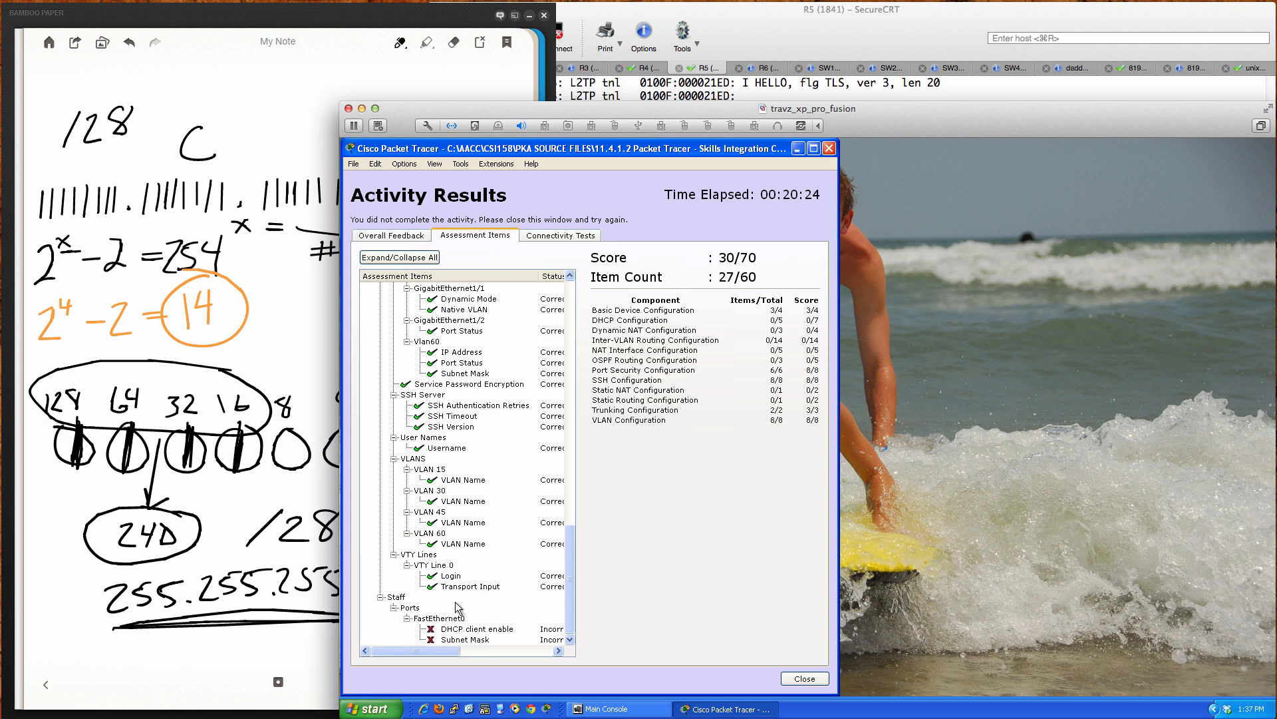
{"action": "scroll", "coordinate": [468, 611], "scroll_direction": "up", "scroll_amount": 1}
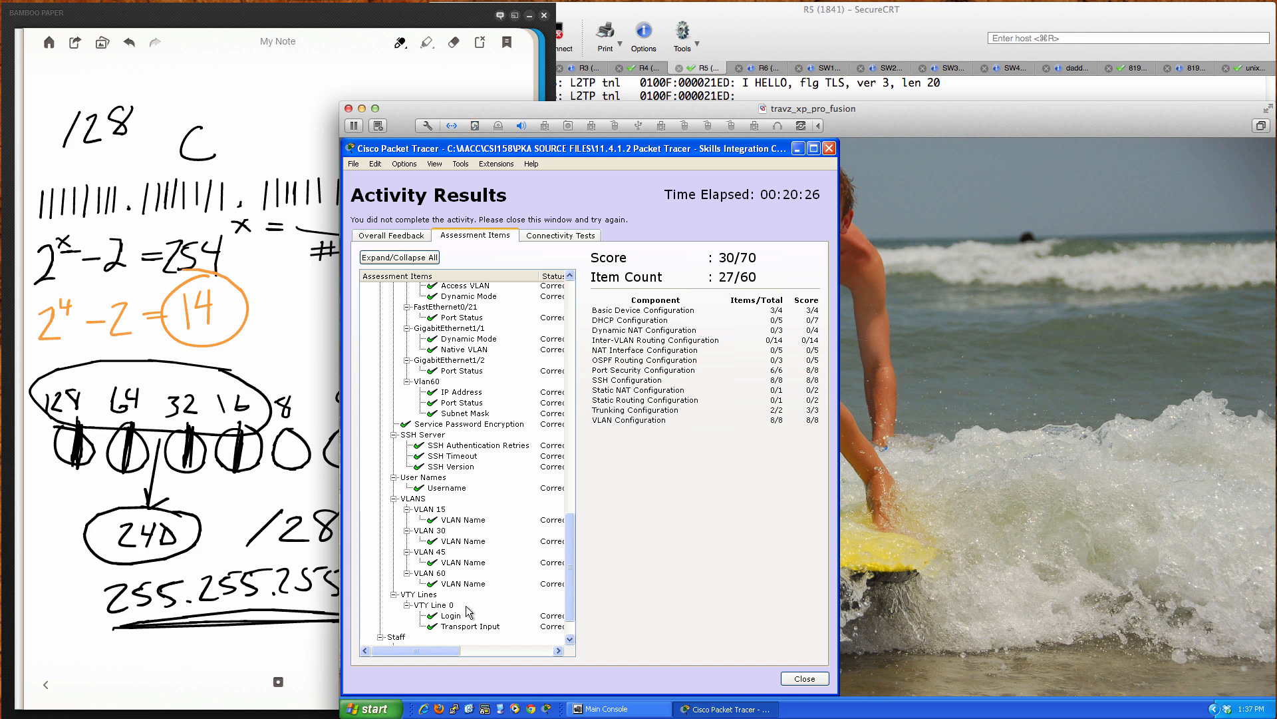
{"action": "scroll", "coordinate": [468, 611], "scroll_direction": "down", "scroll_amount": 1}
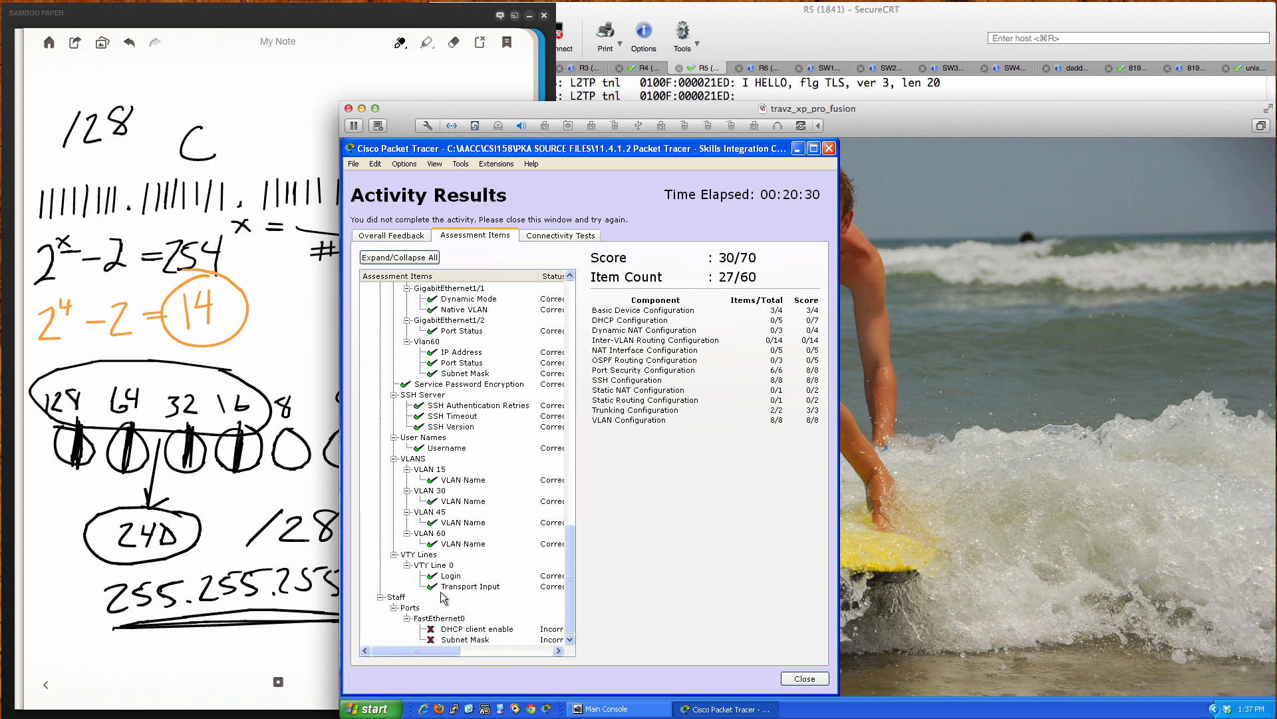
{"action": "scroll", "coordinate": [438, 589], "scroll_direction": "up", "scroll_amount": 8}
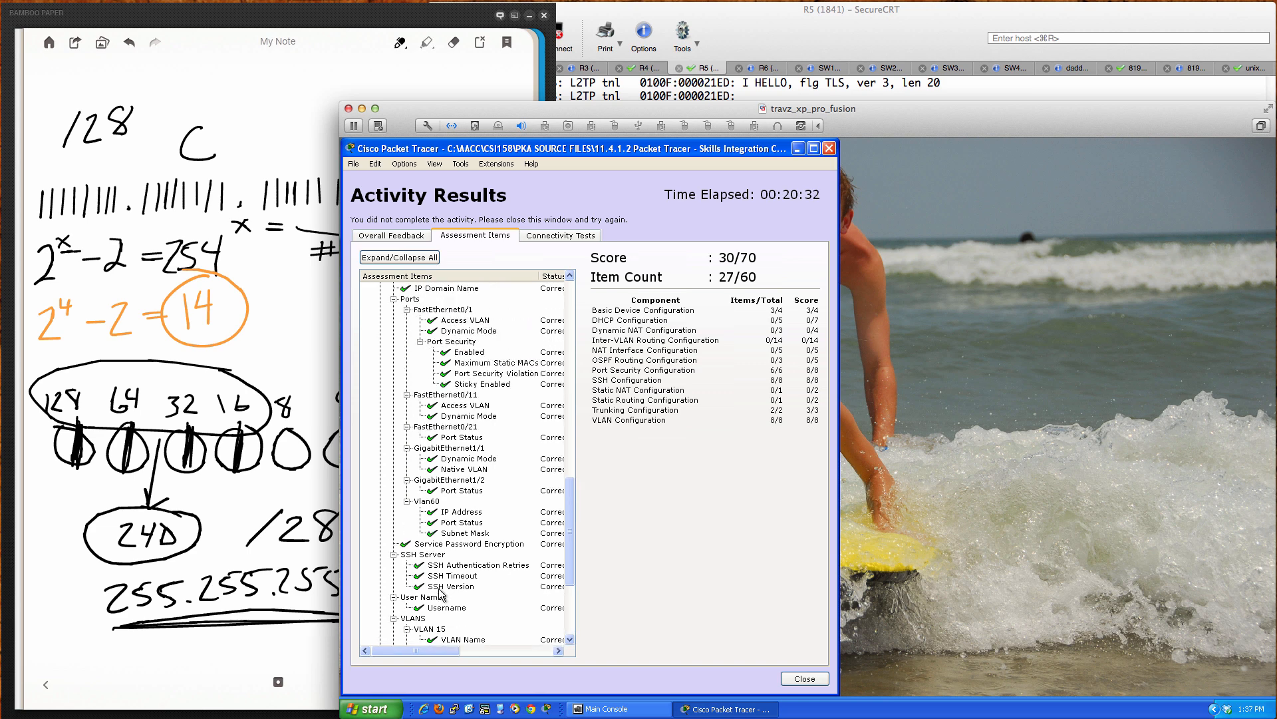
{"action": "scroll", "coordinate": [439, 594], "scroll_direction": "up", "scroll_amount": 1}
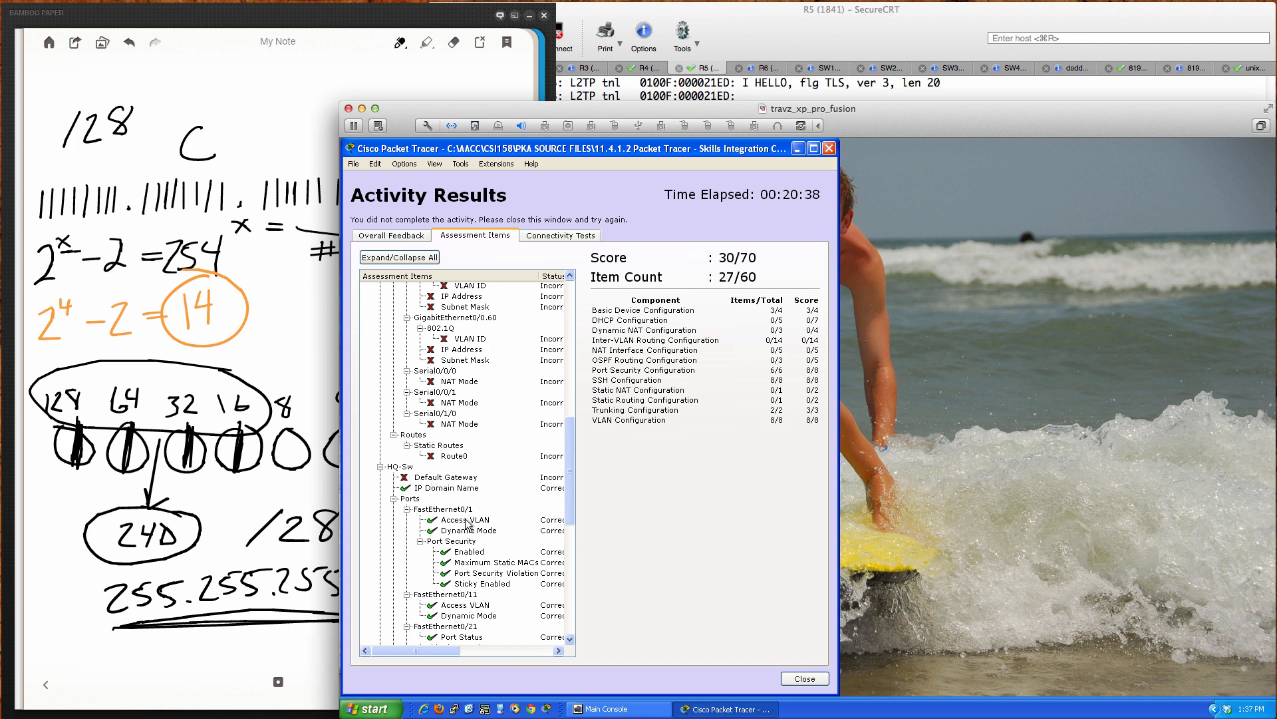
{"action": "scroll", "coordinate": [468, 524], "scroll_direction": "up", "scroll_amount": 7}
{"action": "scroll", "coordinate": [468, 524], "scroll_direction": "up", "scroll_amount": 4}
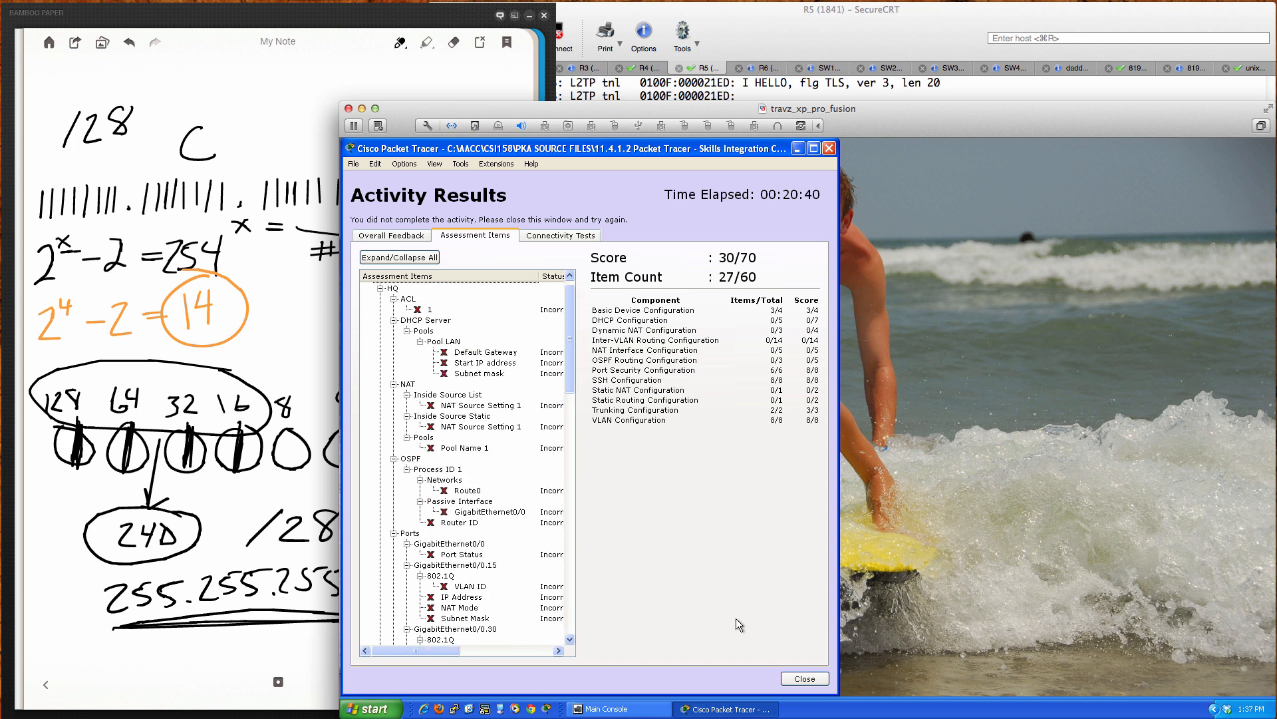
{"action": "left_click", "coordinate": [804, 675]}
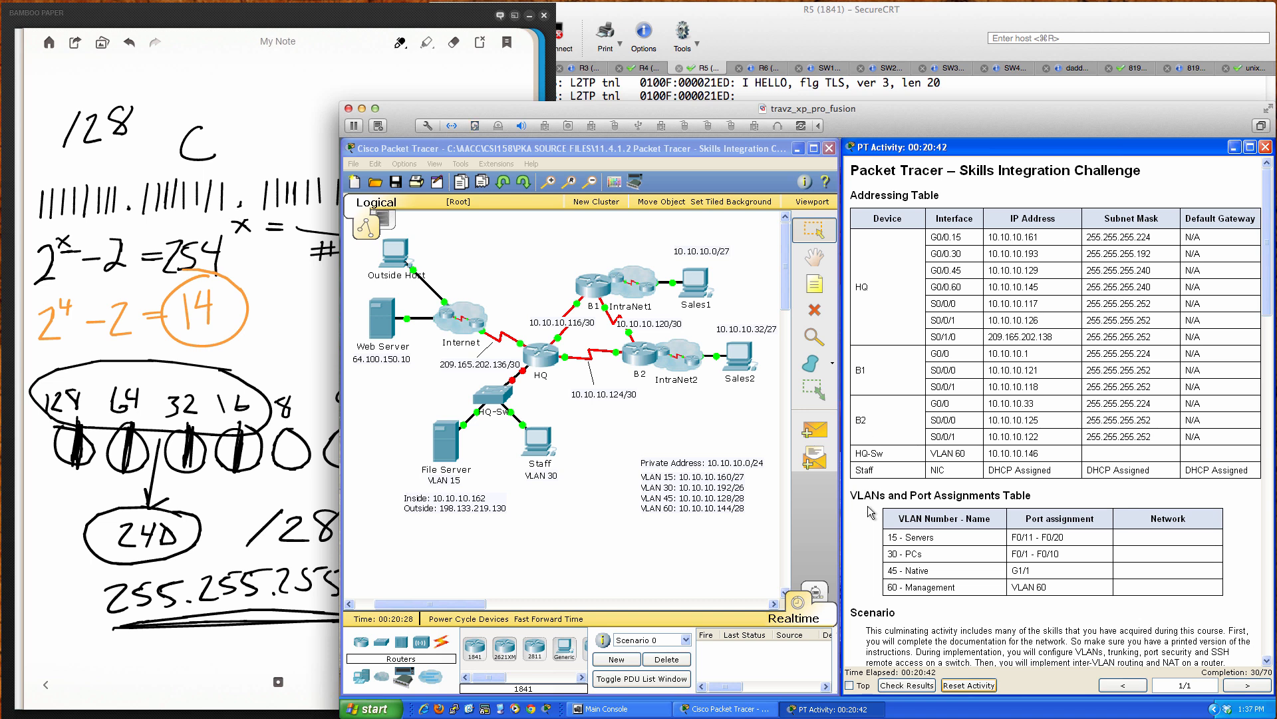
Step: Scroll the instructions to the HQ requirements and open the HQ router's window
{"action": "scroll", "coordinate": [871, 512], "scroll_direction": "down", "scroll_amount": 5}
{"action": "scroll", "coordinate": [871, 511], "scroll_direction": "down", "scroll_amount": 10}
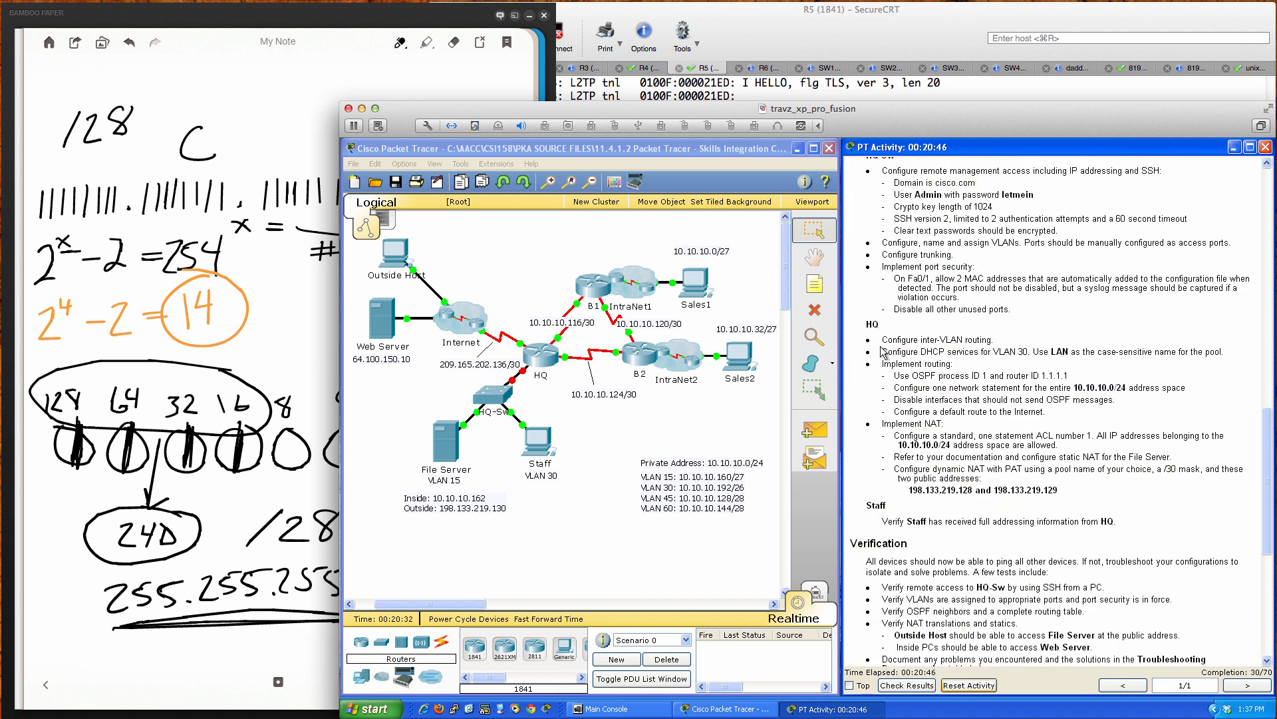
{"action": "scroll", "coordinate": [935, 344], "scroll_direction": "down", "scroll_amount": 1}
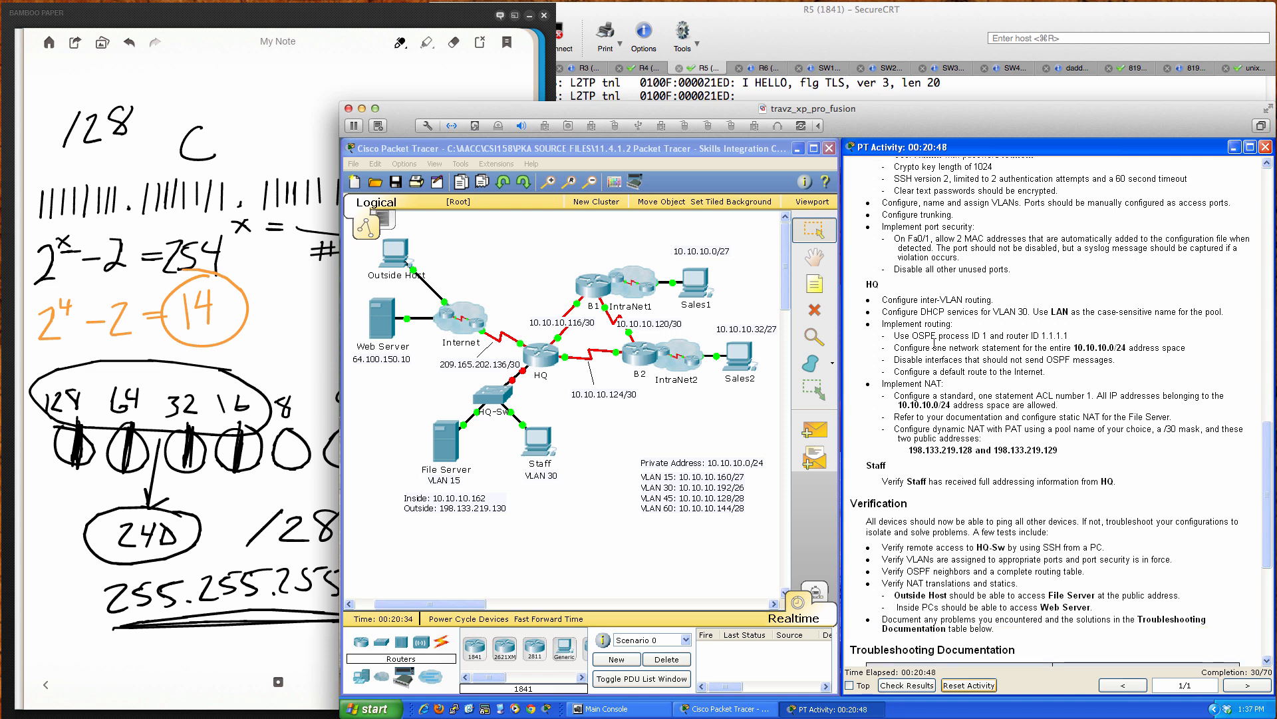
{"action": "left_click", "coordinate": [543, 357]}
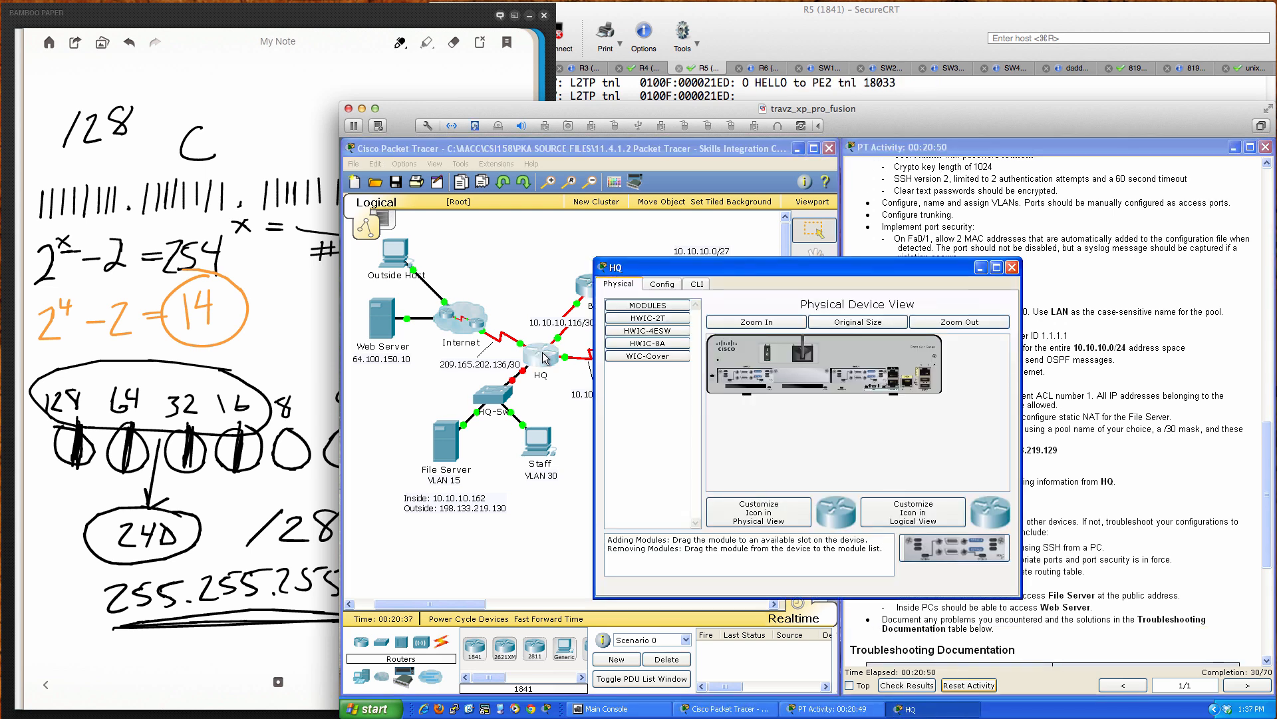
Step: Open the HQ router's CLI and enter global configuration mode
{"action": "left_click_drag", "start_coordinate": [670, 274], "coordinate": [844, 307]}
{"action": "left_click", "coordinate": [868, 319]}
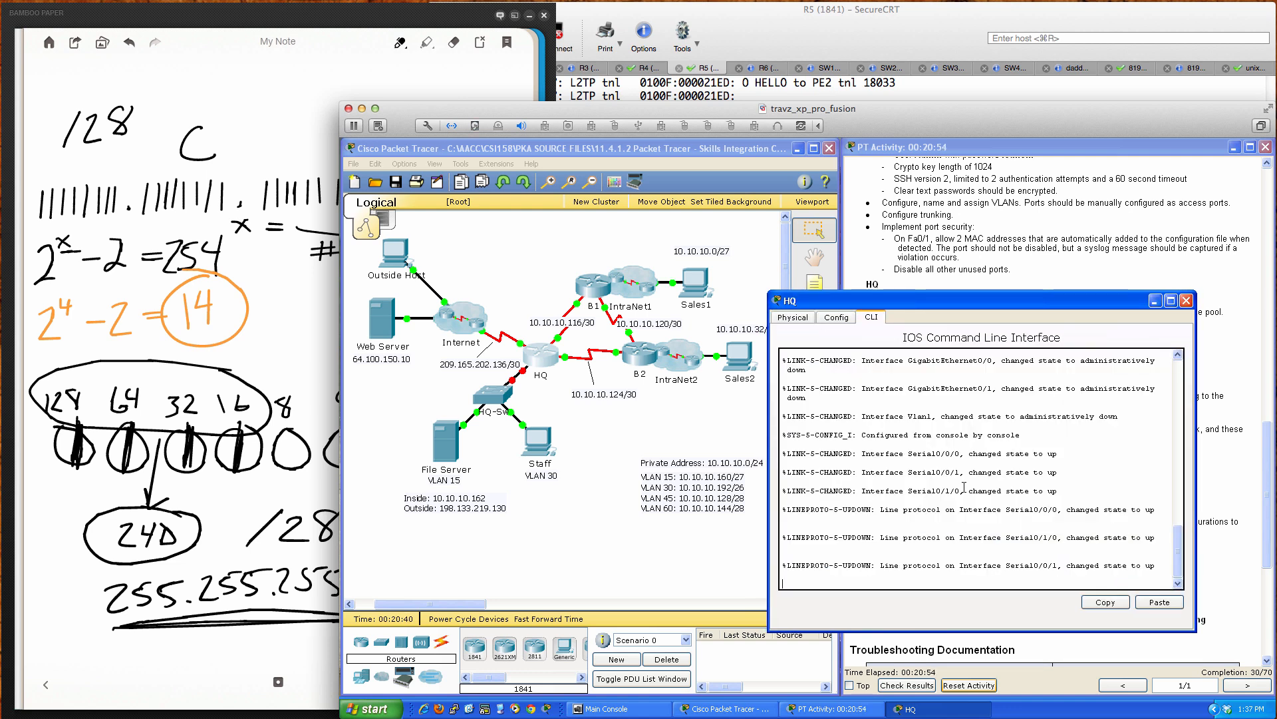
{"action": "key", "text": "Return"}
{"action": "key", "text": "Return"}
{"action": "key", "text": "Return"}
{"action": "key", "text": "Return"}
{"action": "key", "text": "Return"}
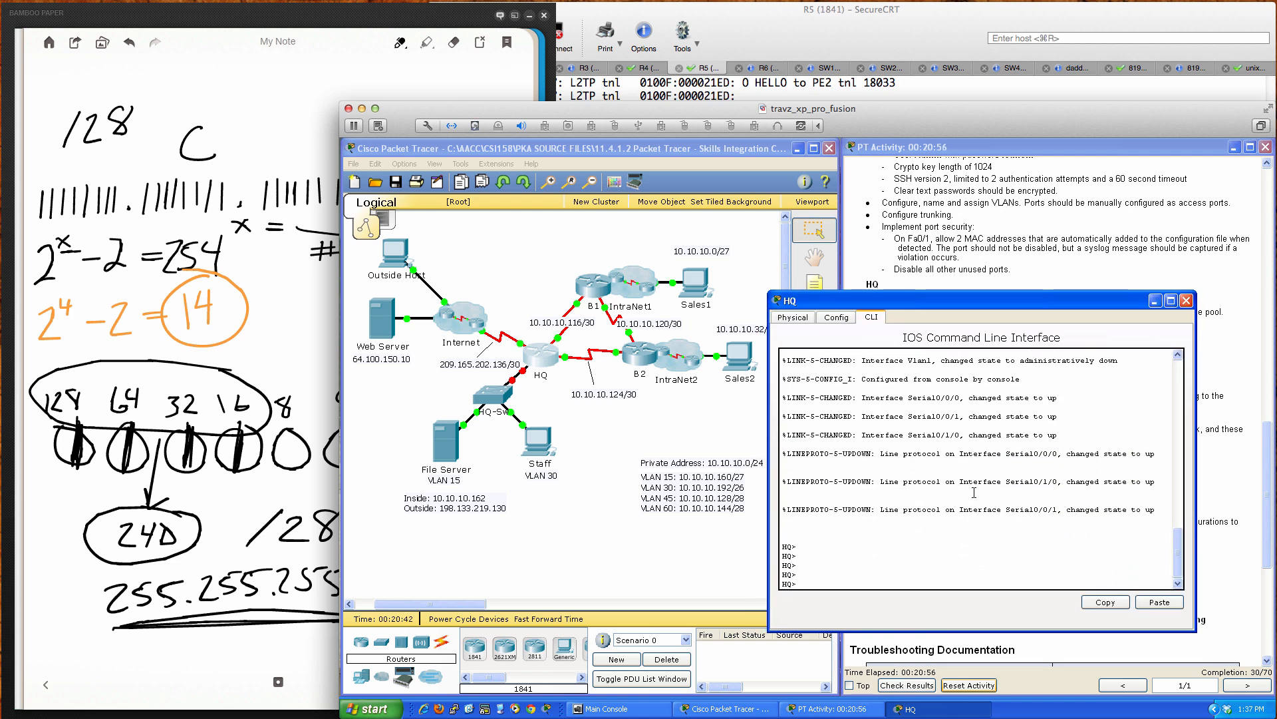
{"action": "type", "text": "en"}
{"action": "key", "text": "Return"}
{"action": "key", "text": "Return"}
{"action": "key", "text": "Return"}
{"action": "key", "text": "Return"}
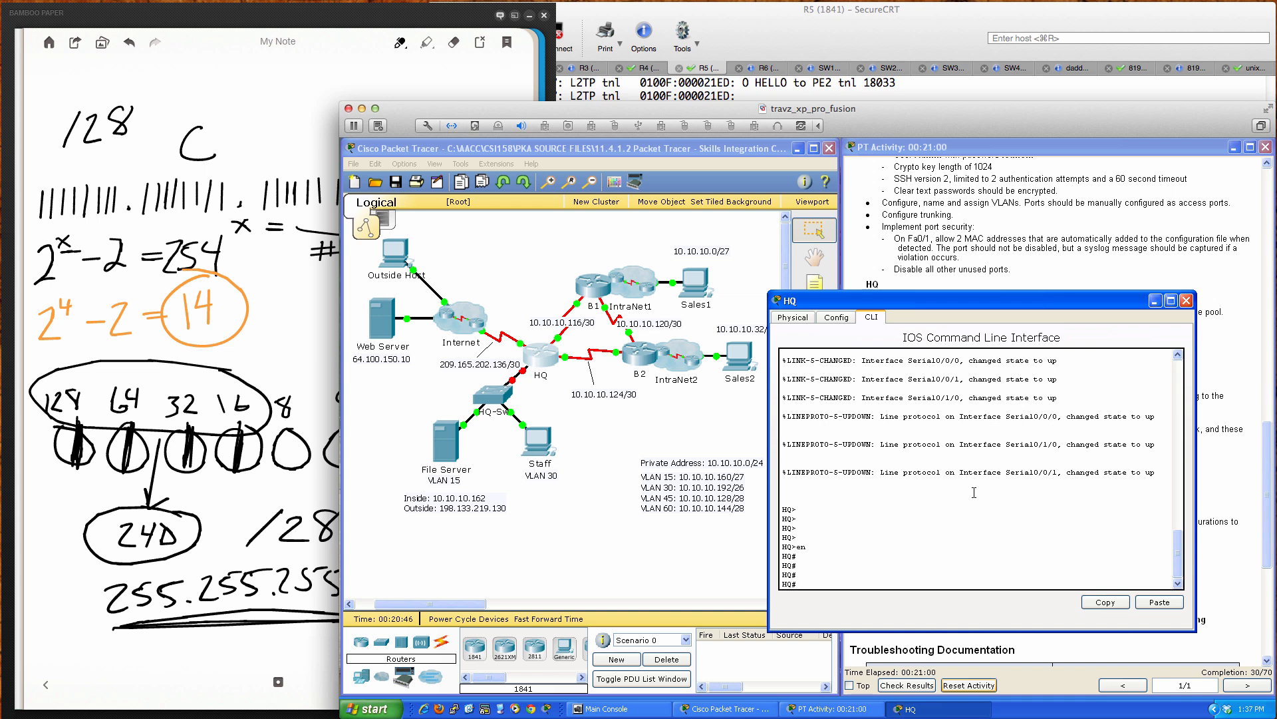
{"action": "type", "text": "conf t"}
{"action": "key", "text": "Return"}
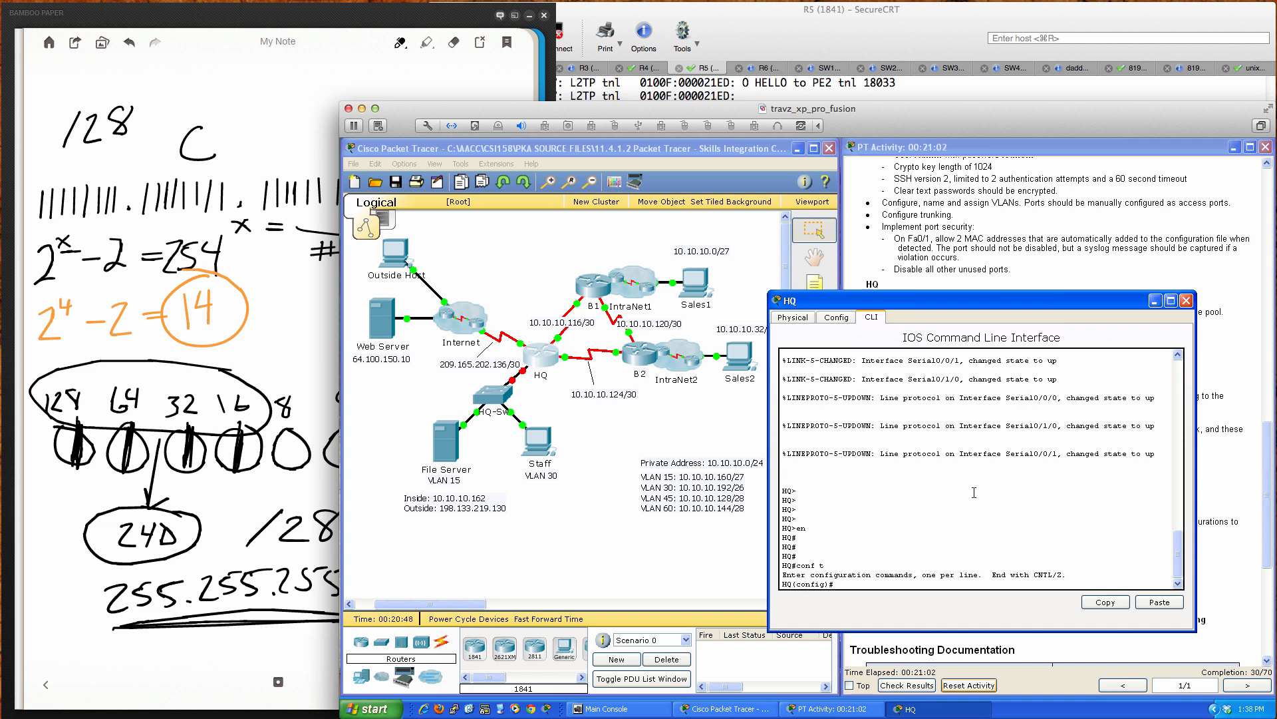
Step: Bring GigabitEthernet0/0 up with 'no shut' and start selecting subinterface Gi0/0.15
{"action": "type", "text": "int gi"}
{"action": "key", "text": "Tab"}
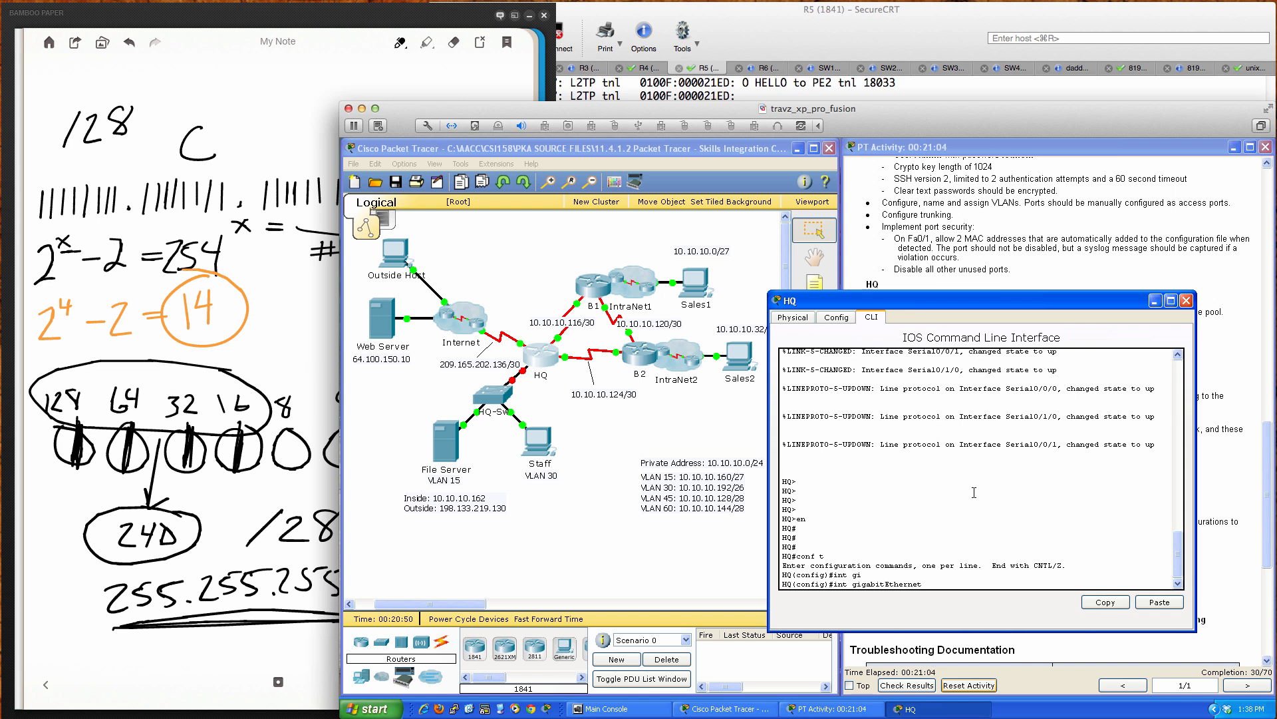
{"action": "type", "text": "0/0"}
{"action": "key", "text": "Return"}
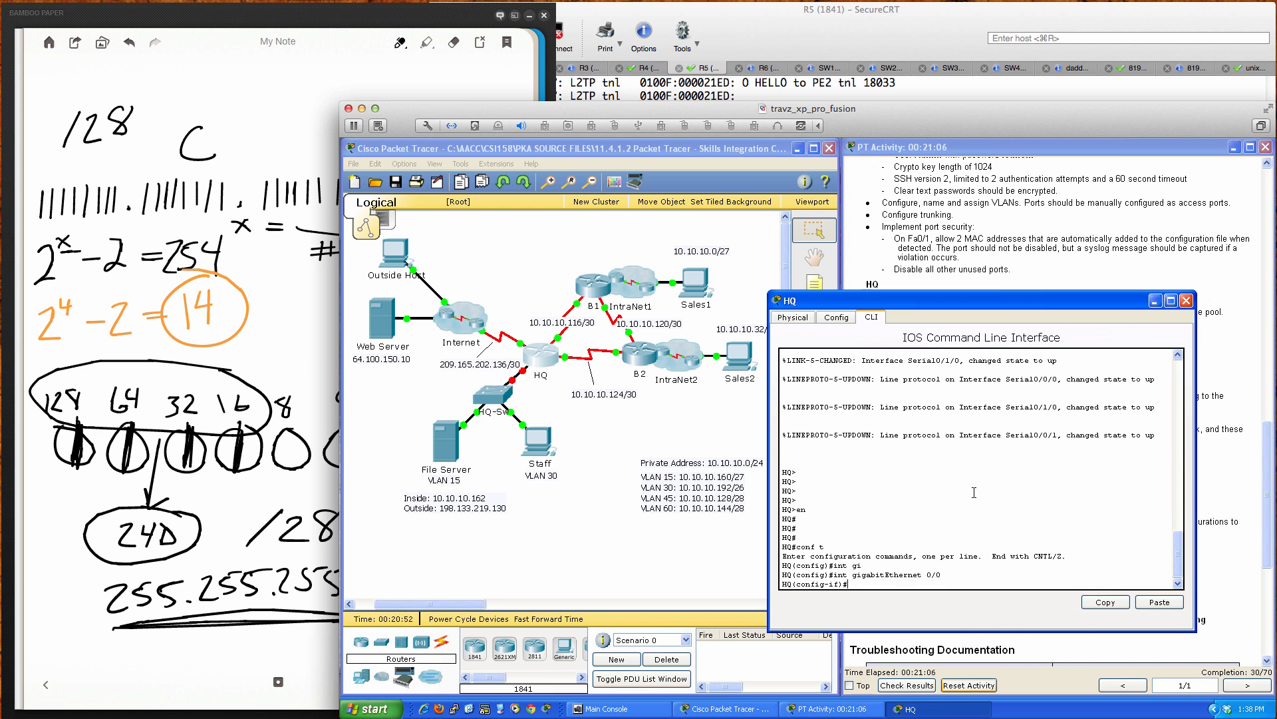
{"action": "type", "text": "no shut"}
{"action": "key", "text": "Return"}
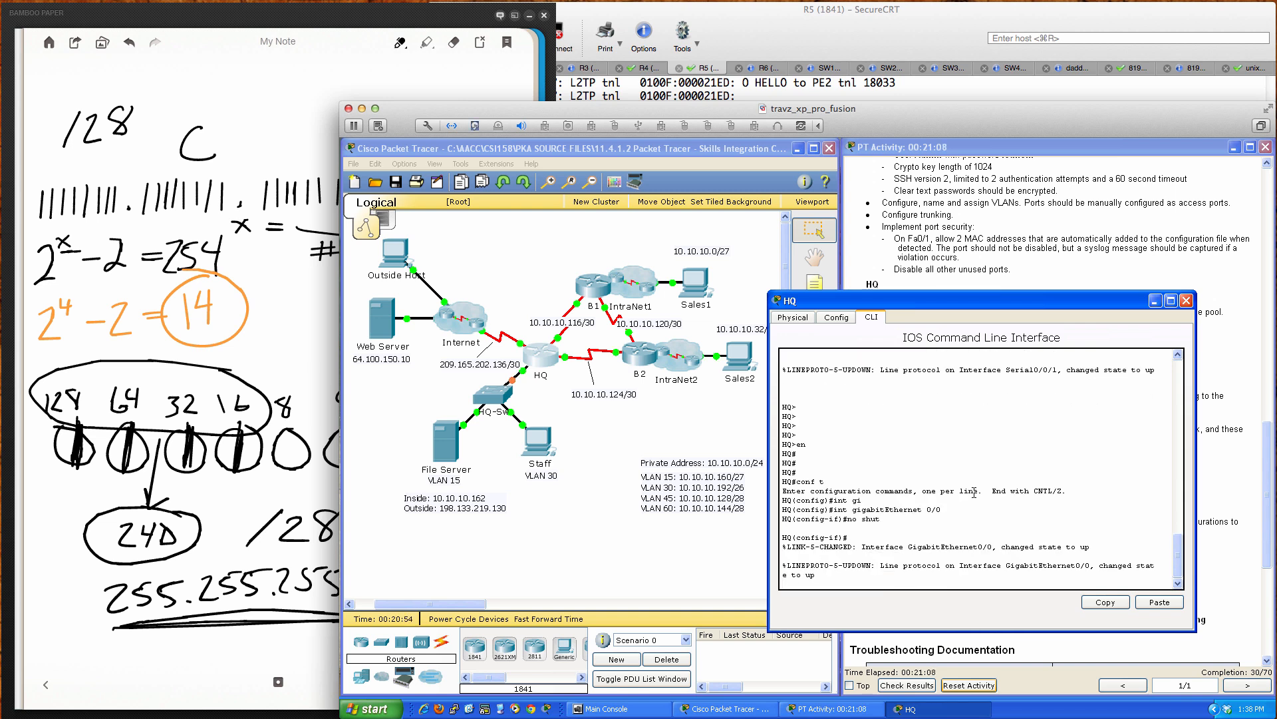
{"action": "key", "text": "Return"}
{"action": "key", "text": "Return"}
{"action": "key", "text": "Return"}
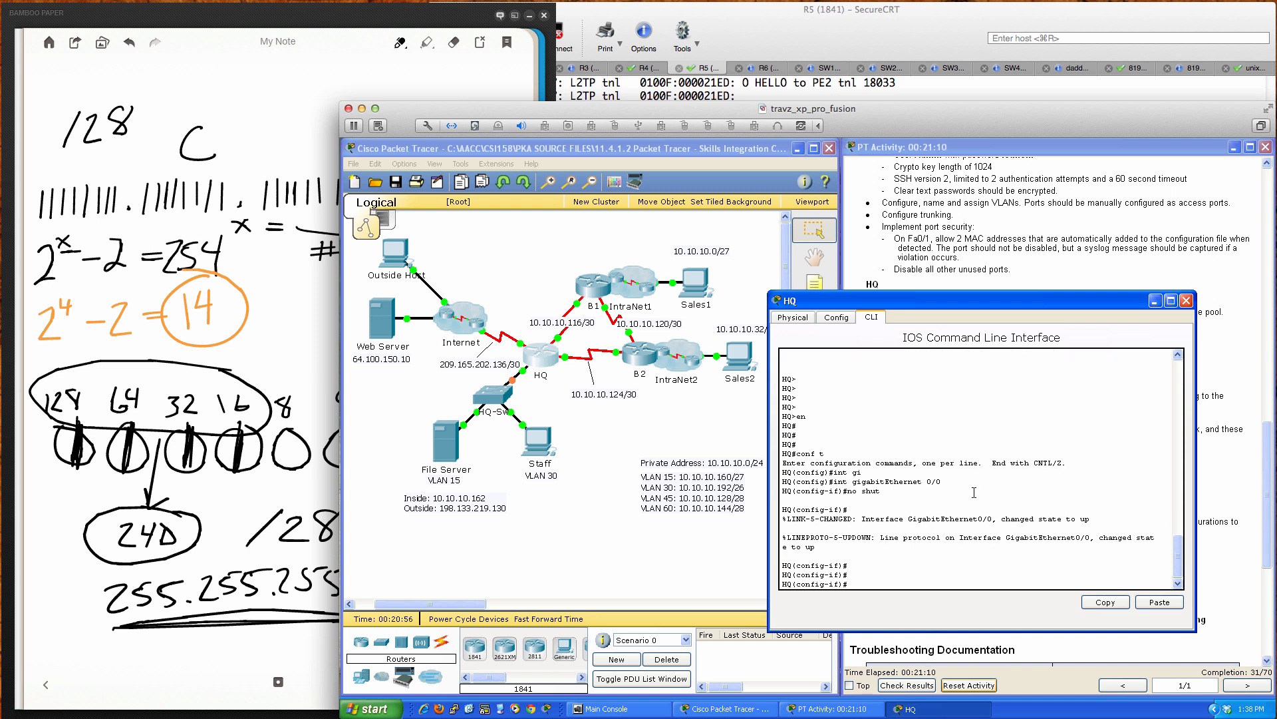
{"action": "type", "text": "int gi0/0.15"}
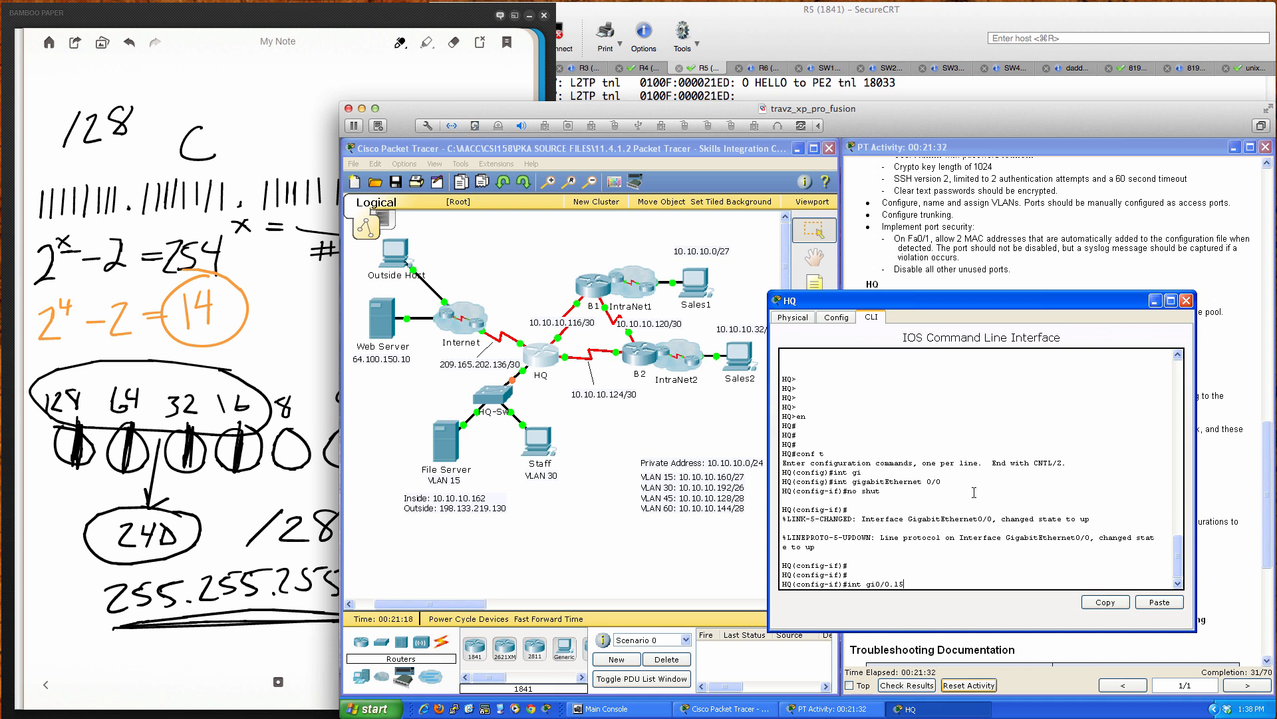
Step: Create subinterface G0/0.15 on HQ and tag it with dot1Q VLAN 15
{"action": "key", "text": "Return"}
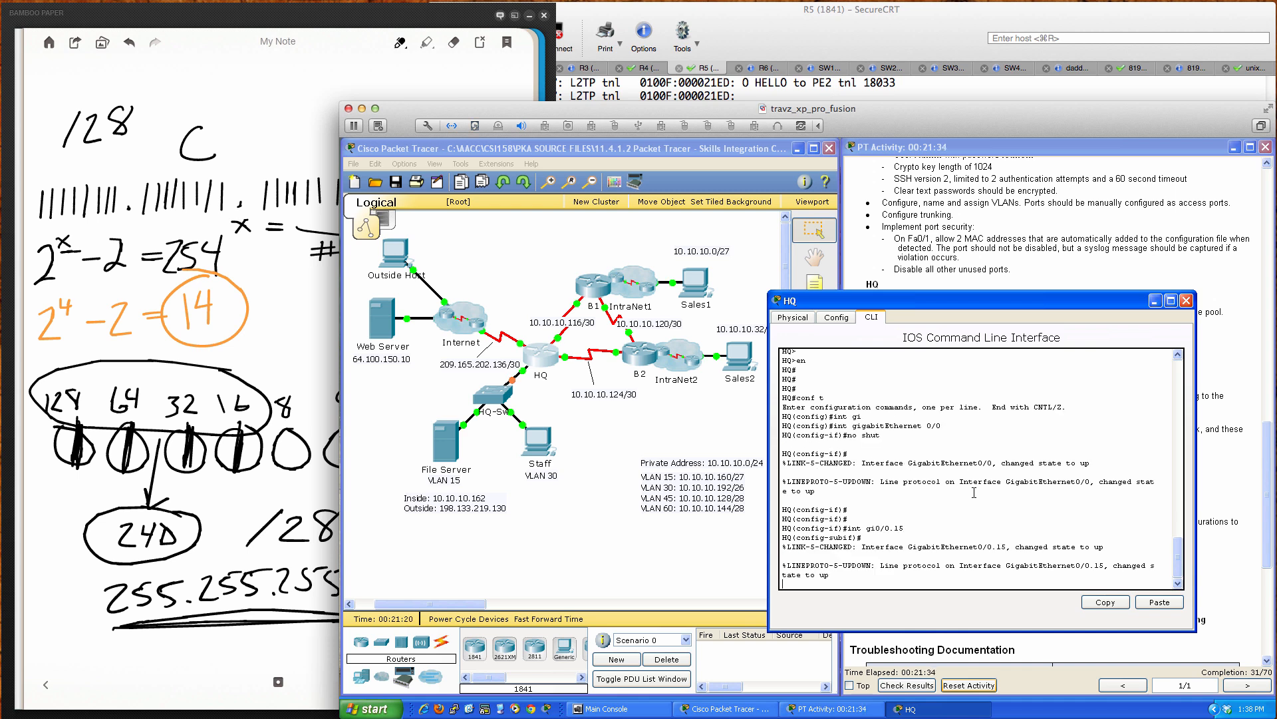
{"action": "key", "text": "Return"}
{"action": "key", "text": "Return"}
{"action": "type", "text": "enc"}
{"action": "key", "text": "Tab"}
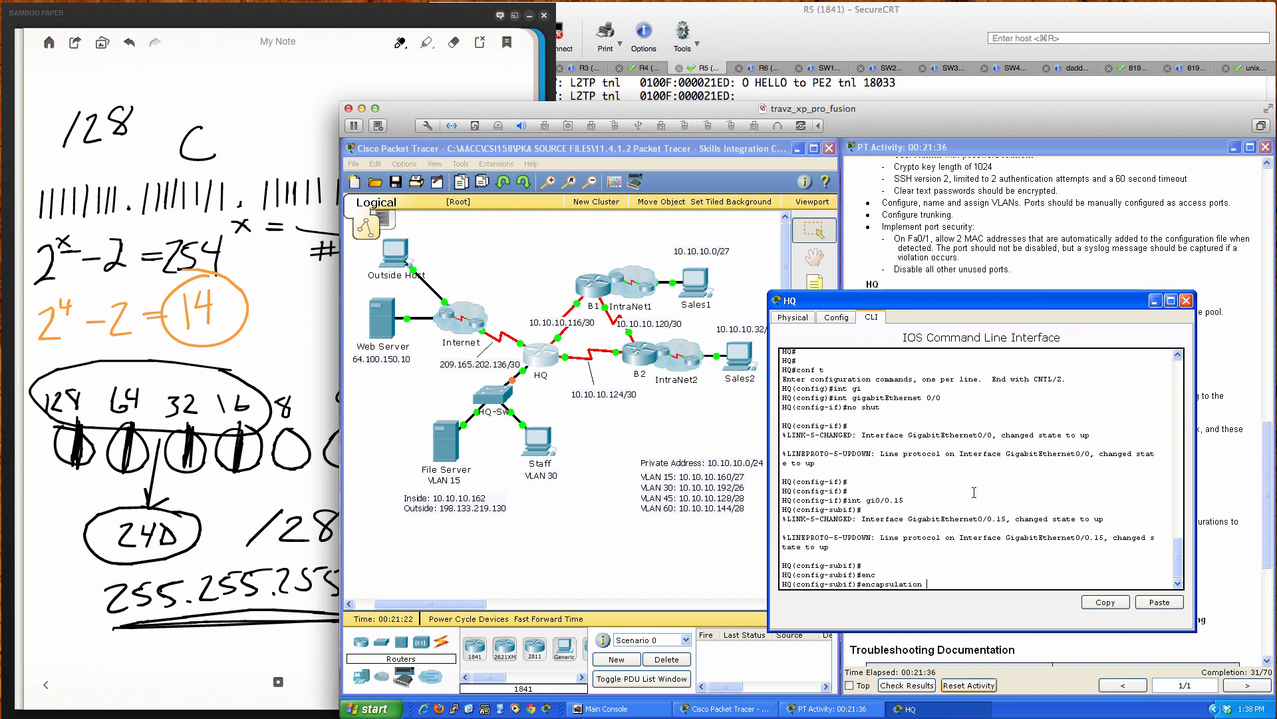
{"action": "type", "text": "do"}
{"action": "key", "text": "Tab"}
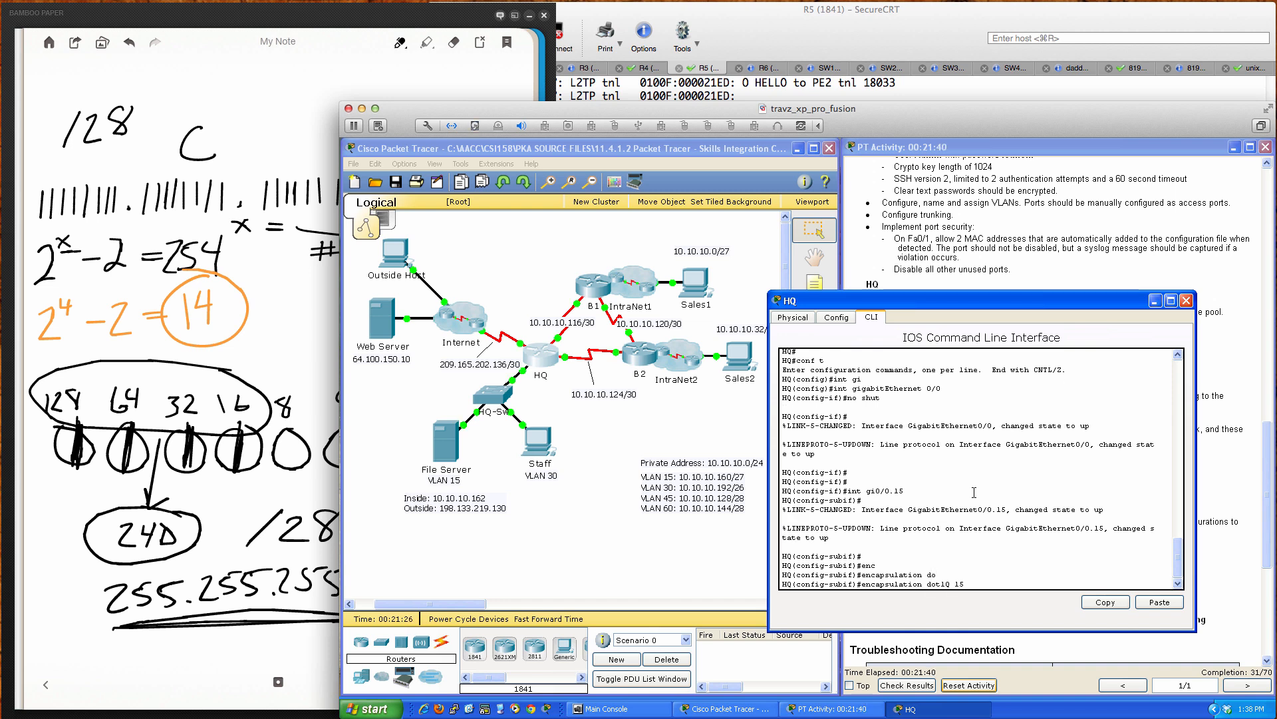
{"action": "type", "text": "15"}
{"action": "key", "text": "Return"}
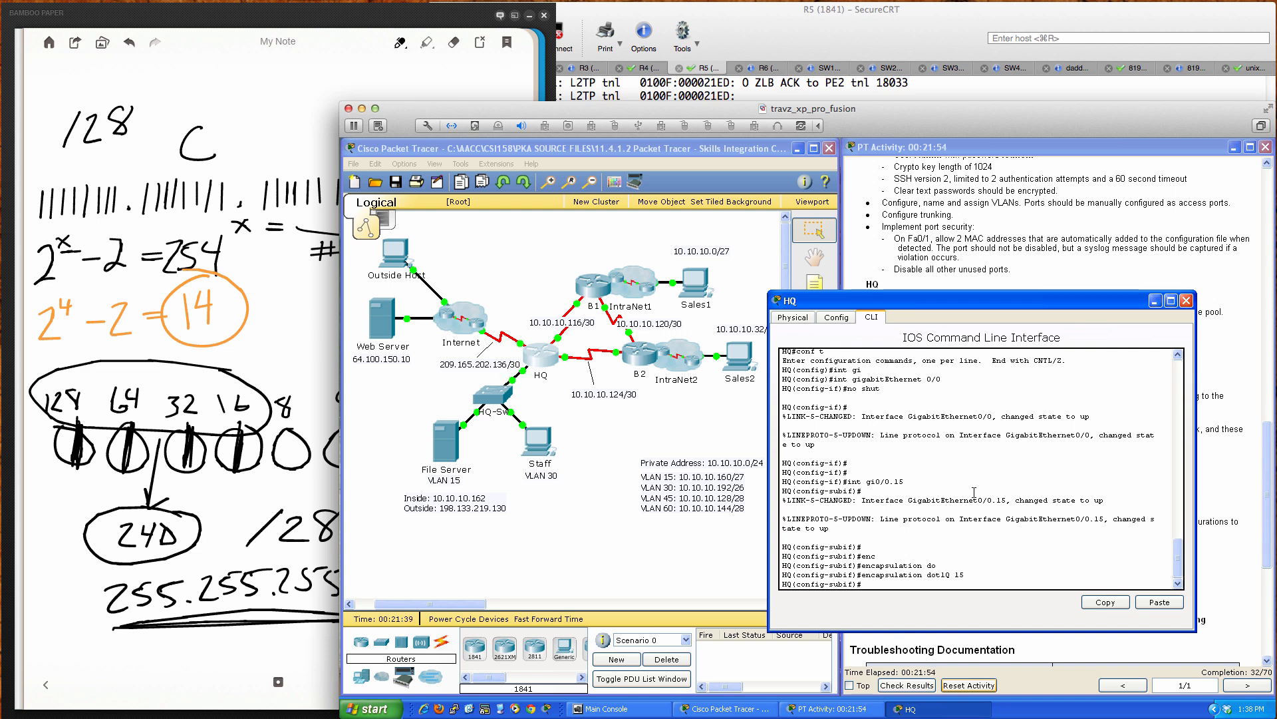
Step: Address G0/0.15 as 10.10.10.161 255.255.255.224, then type int gi0/0.30
{"action": "type", "text": "d"}
{"action": "key", "text": "Tab"}
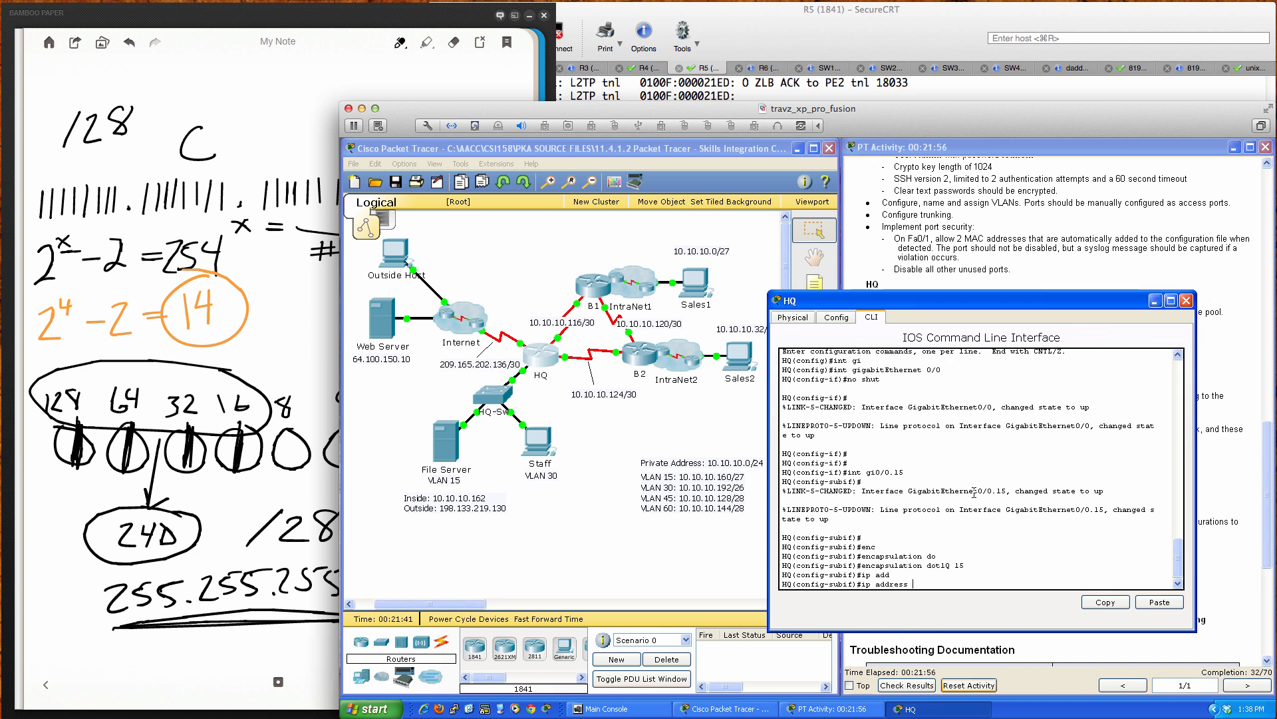
{"action": "type", "text": "10.10.10.161"}
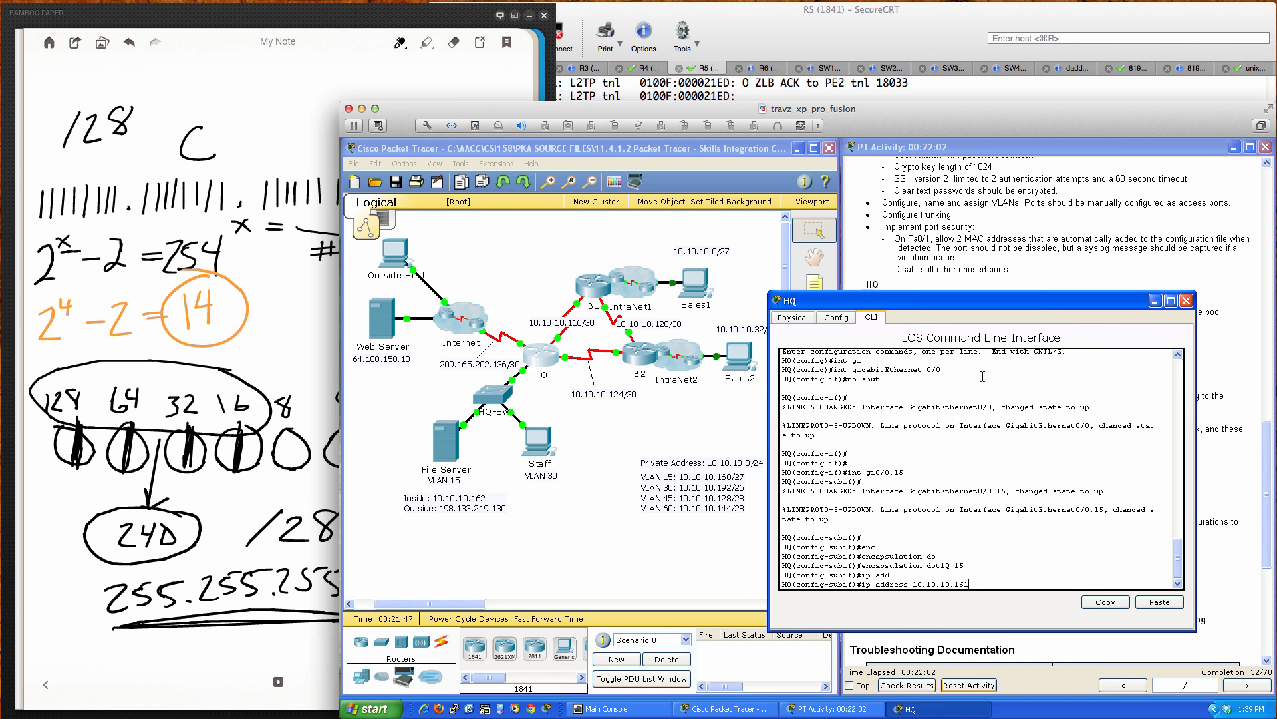
{"action": "scroll", "coordinate": [988, 239], "scroll_direction": "up", "scroll_amount": 15}
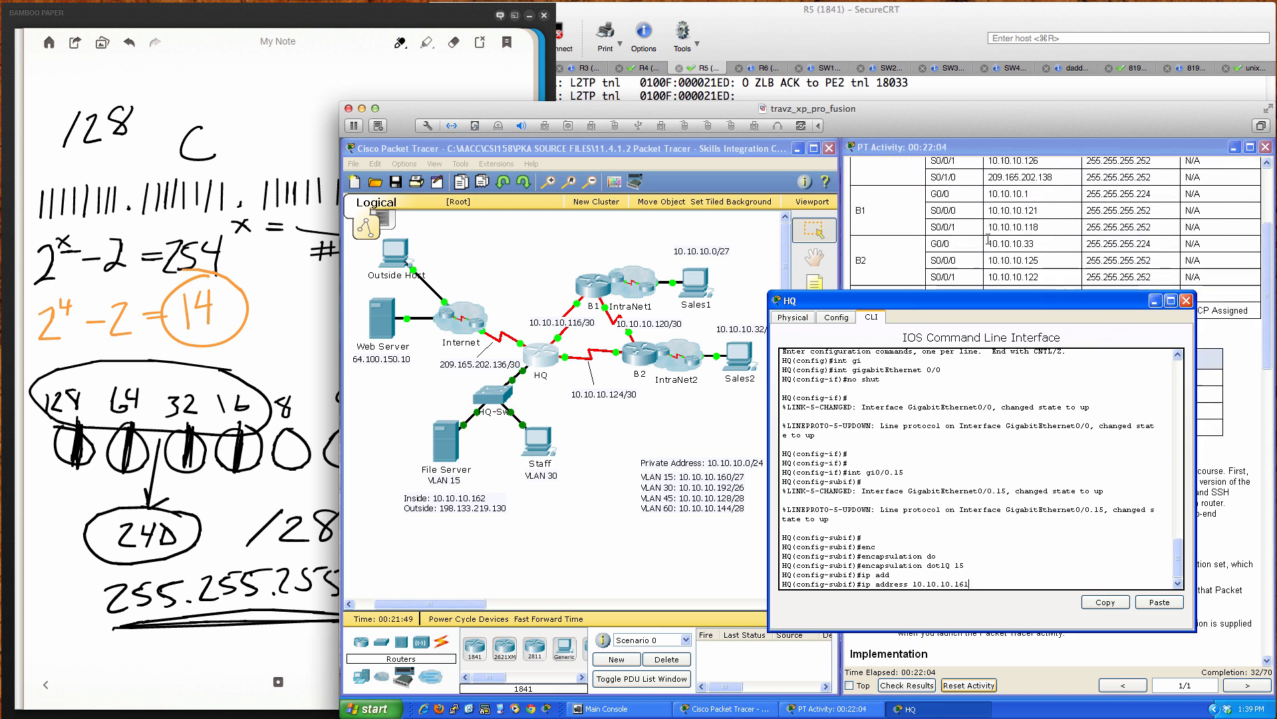
{"action": "scroll", "coordinate": [988, 238], "scroll_direction": "up", "scroll_amount": 2}
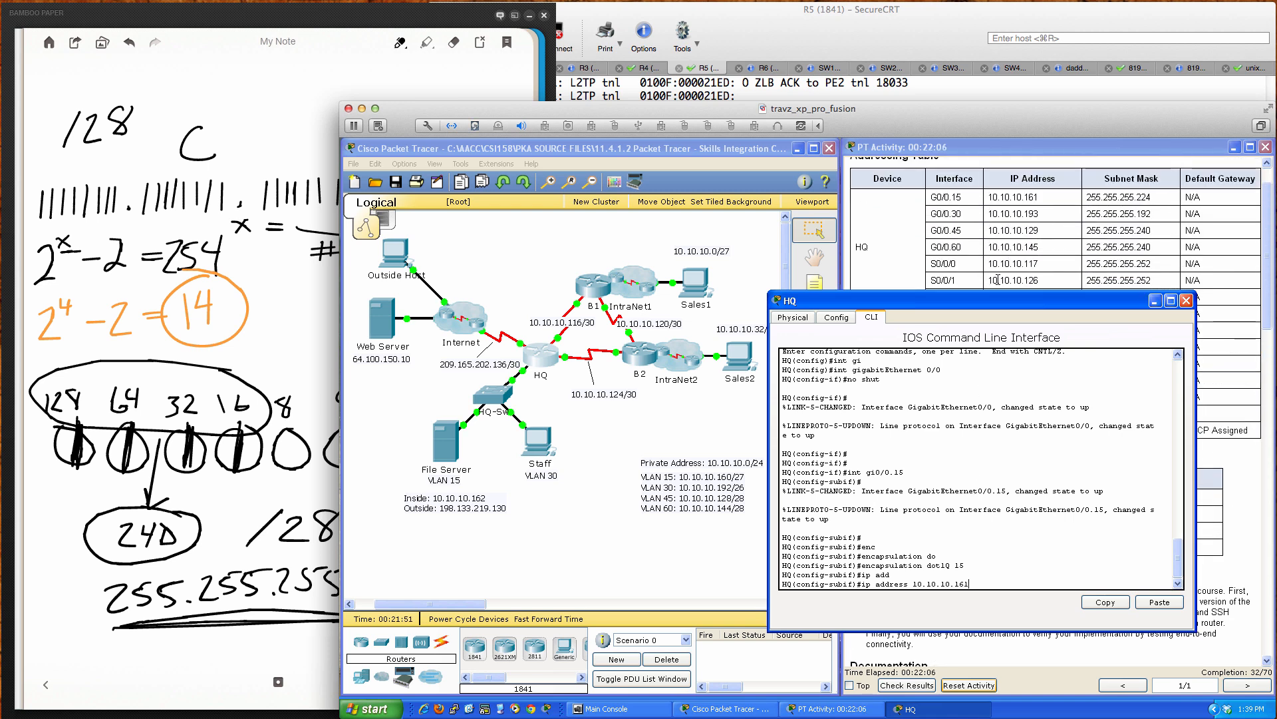
{"action": "scroll", "coordinate": [997, 278], "scroll_direction": "down", "scroll_amount": 2}
{"action": "scroll", "coordinate": [998, 276], "scroll_direction": "up", "scroll_amount": 2}
{"action": "type", "text": "255.255.255.224"}
{"action": "key", "text": "Return"}
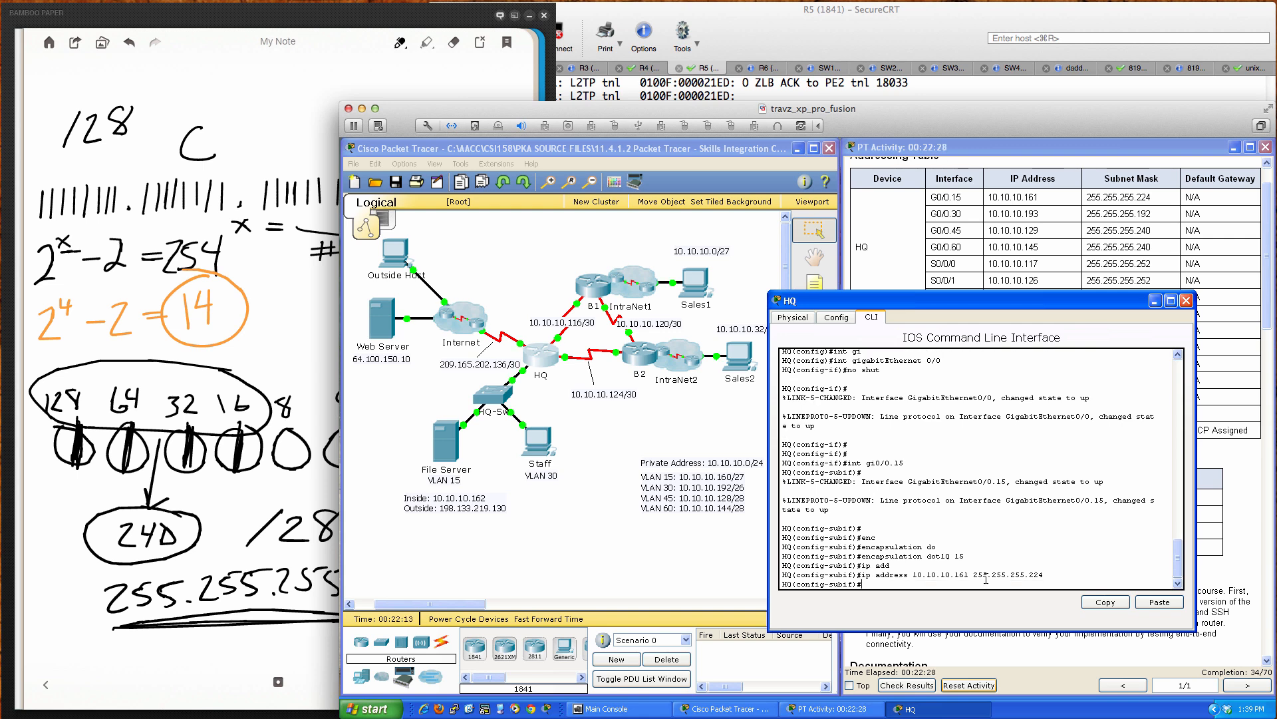
{"action": "key", "text": "Return"}
{"action": "key", "text": "Return"}
{"action": "key", "text": "Return"}
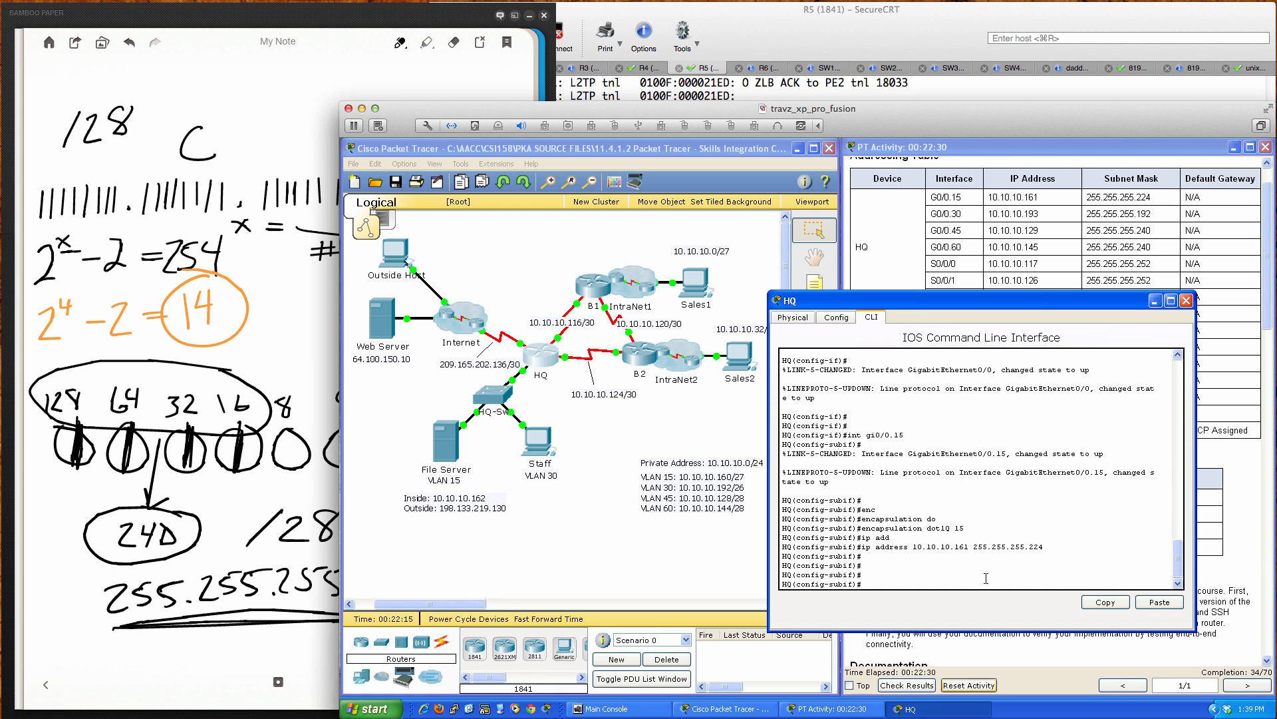
{"action": "type", "text": "int gi0/0.30"}
Step: Create subinterface G0/0.30 and tag it with dot1Q VLAN 30
{"action": "key", "text": "Return"}
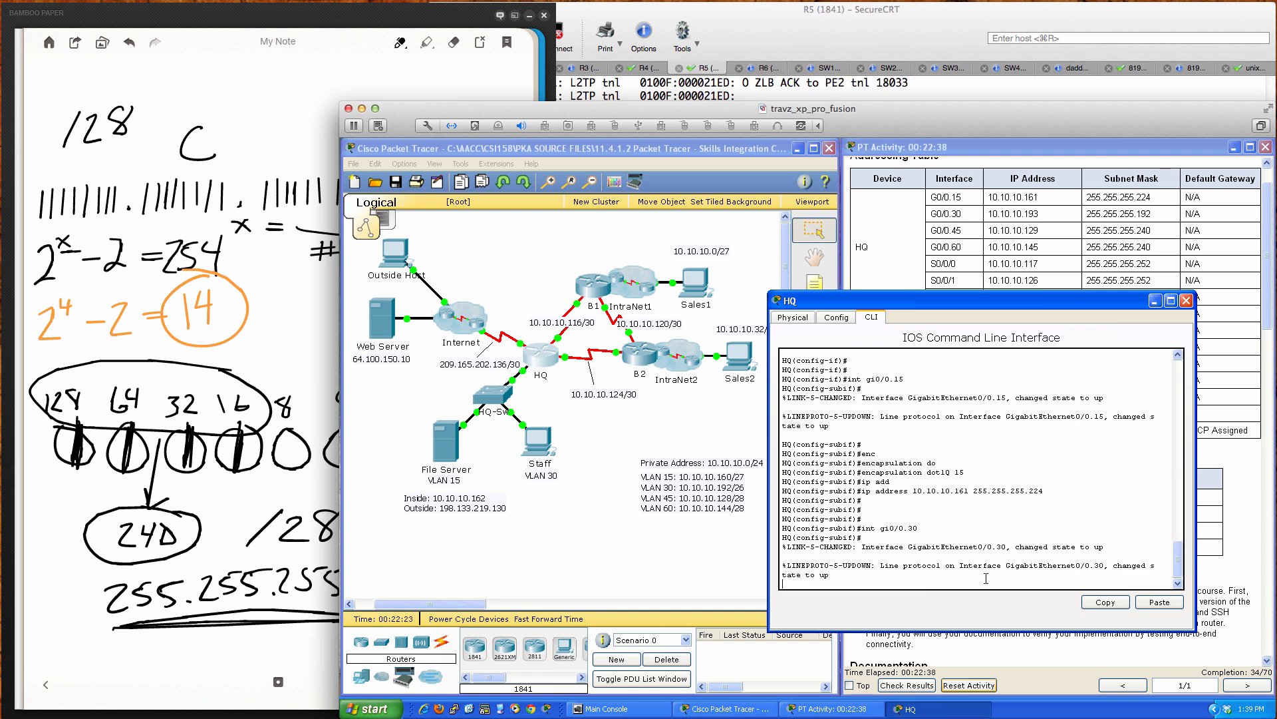
{"action": "key", "text": "Return"}
{"action": "type", "text": "enc"}
{"action": "key", "text": "Tab"}
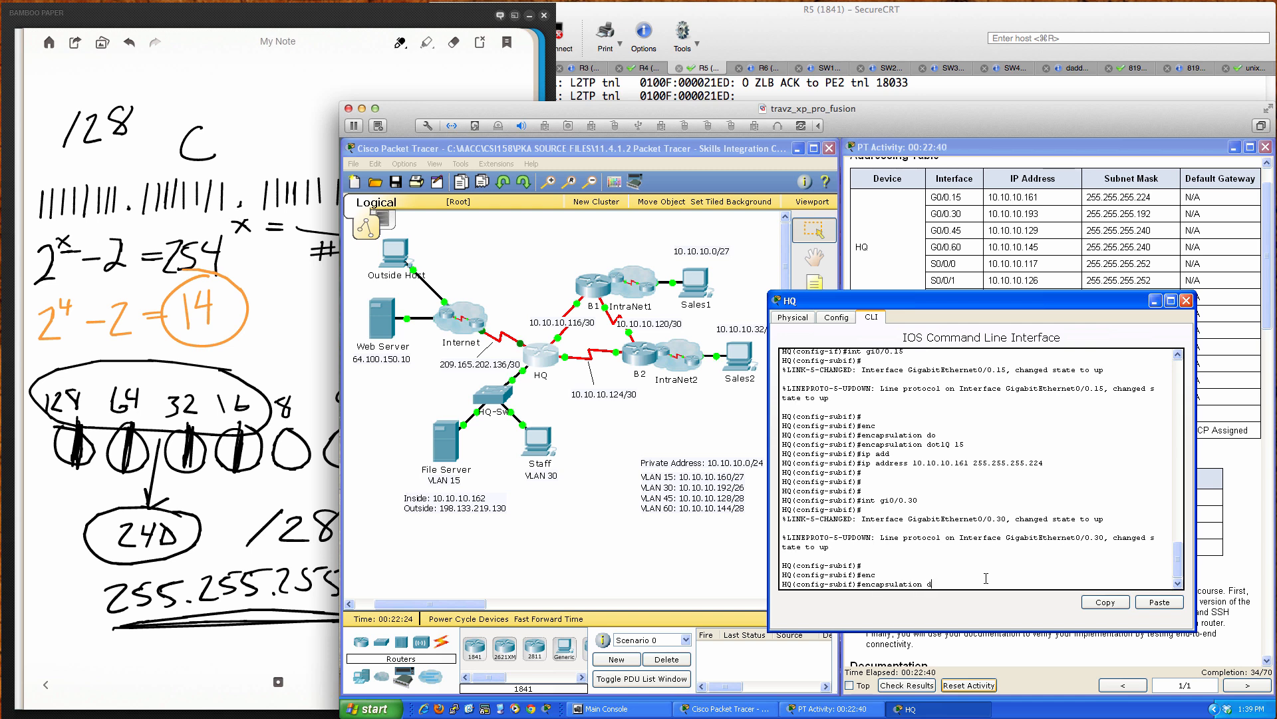
{"action": "type", "text": "dot"}
{"action": "key", "text": "Tab"}
{"action": "type", "text": "30"}
{"action": "key", "text": "Return"}
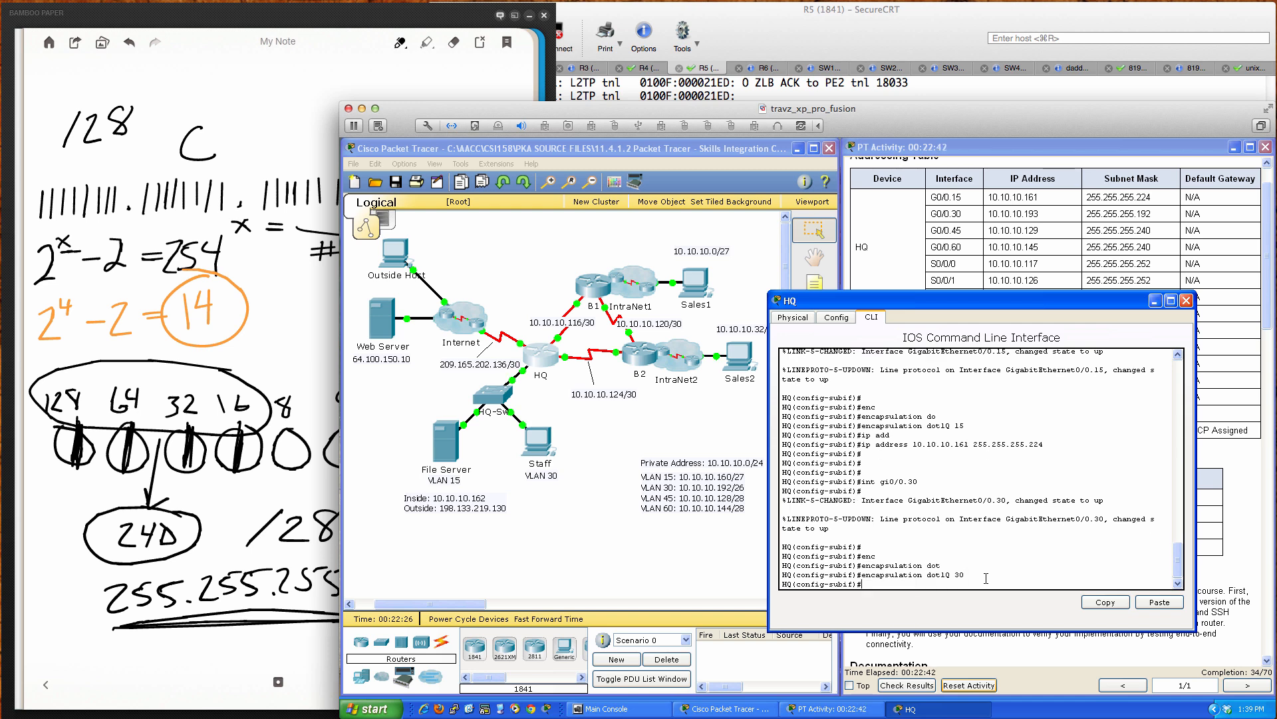
Step: Address G0/0.30 as 10.10.10.193 255.255.255.192 and create subinterface G0/0.45
{"action": "type", "text": "ip add"}
{"action": "key", "text": "Tab"}
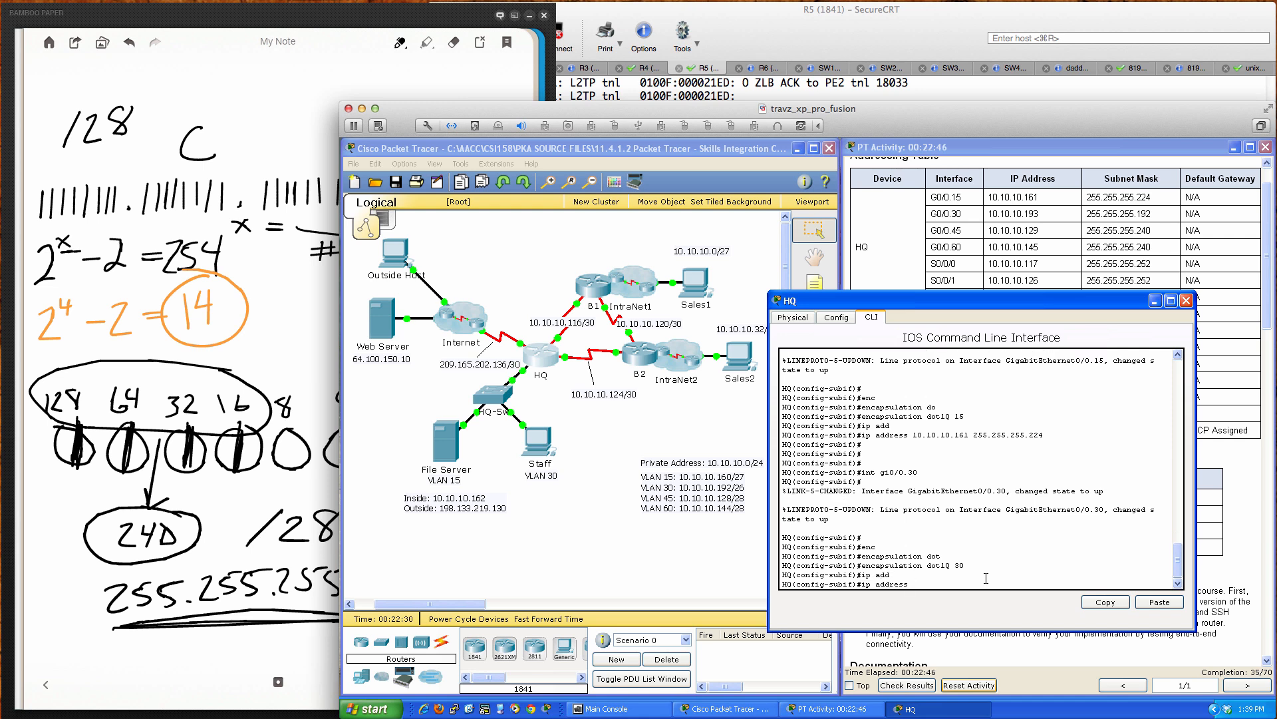
{"action": "type", "text": "10.10.10.193 "}
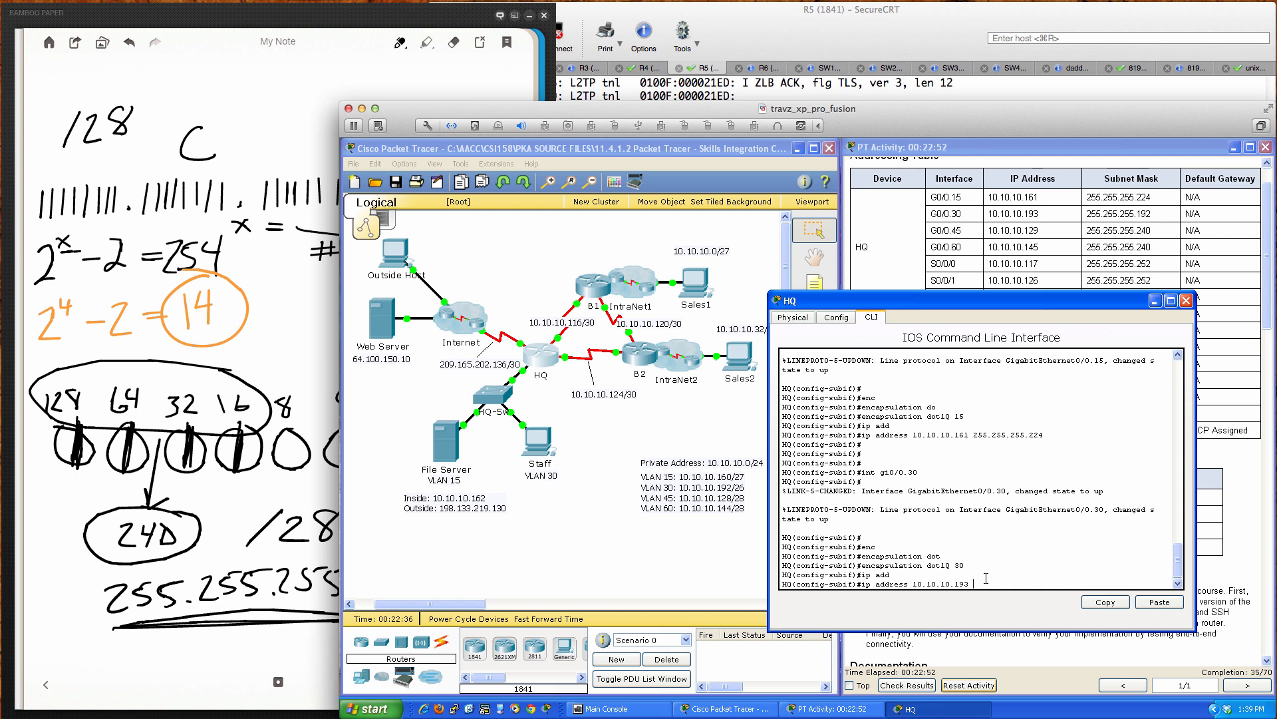
{"action": "type", "text": "255.255.255.192"}
{"action": "key", "text": "Return"}
{"action": "key", "text": "Return"}
{"action": "key", "text": "Return"}
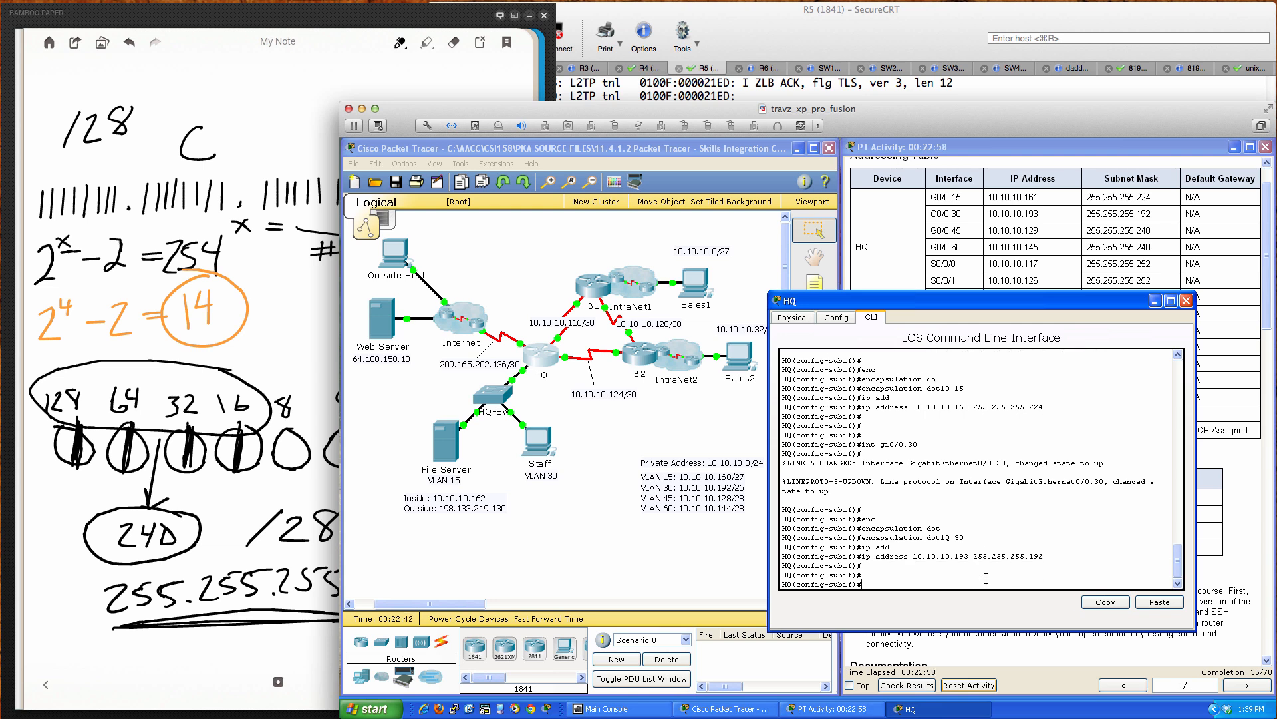
{"action": "type", "text": "int gi0/0.45"}
{"action": "key", "text": "Return"}
{"action": "key", "text": "Return"}
{"action": "key", "text": "Return"}
{"action": "key", "text": "Return"}
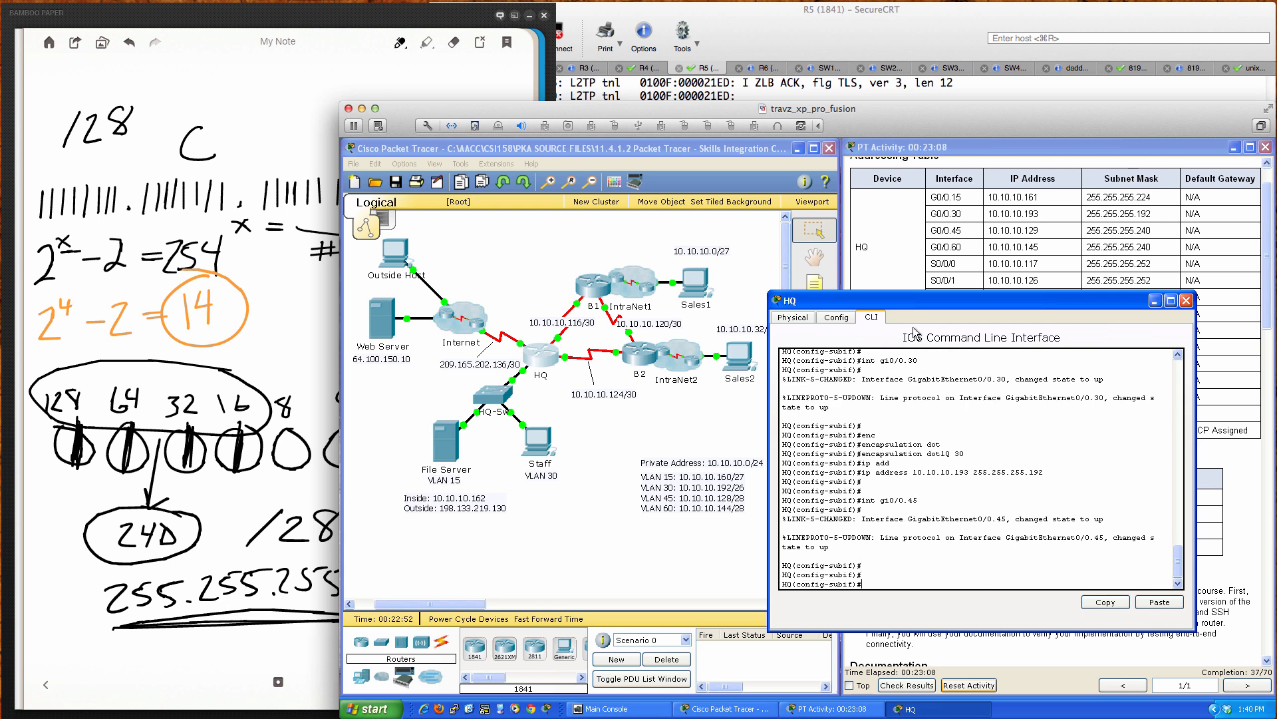
{"action": "scroll", "coordinate": [914, 284], "scroll_direction": "down", "scroll_amount": 4}
{"action": "scroll", "coordinate": [913, 284], "scroll_direction": "down", "scroll_amount": 4}
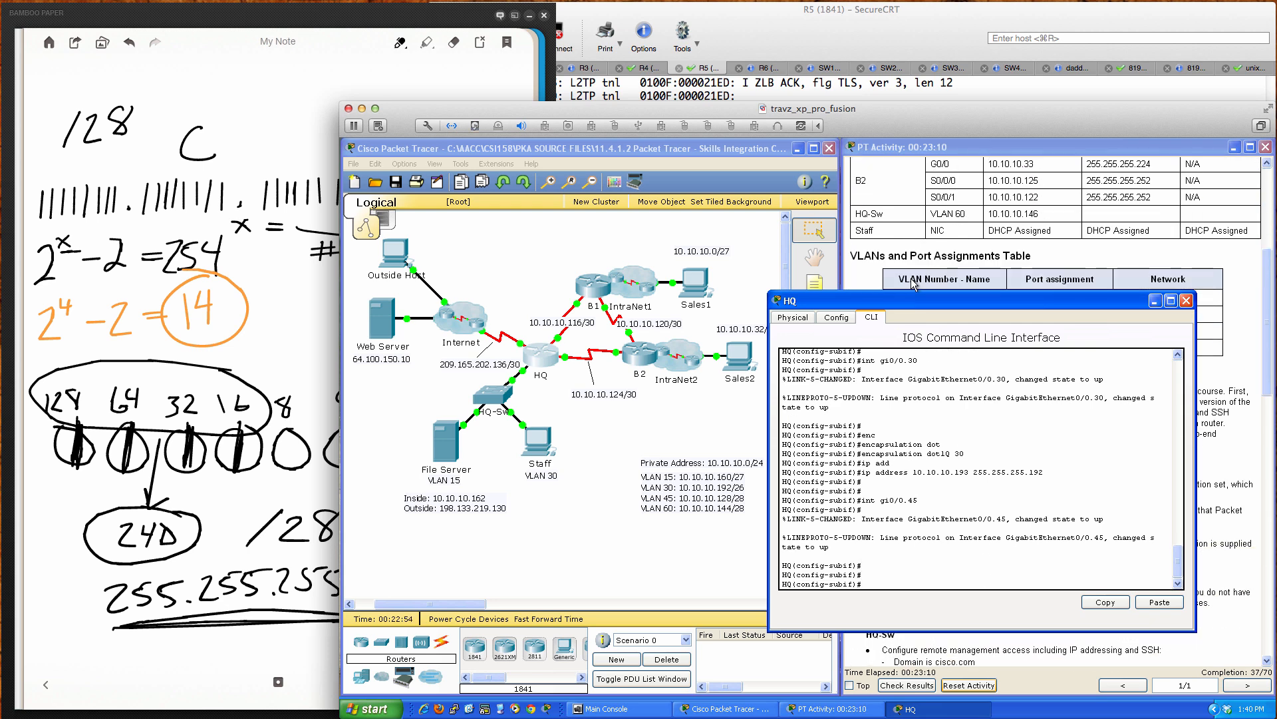
{"action": "scroll", "coordinate": [914, 284], "scroll_direction": "up", "scroll_amount": 1}
{"action": "scroll", "coordinate": [952, 217], "scroll_direction": "up", "scroll_amount": 1}
{"action": "scroll", "coordinate": [1032, 253], "scroll_direction": "up", "scroll_amount": 5}
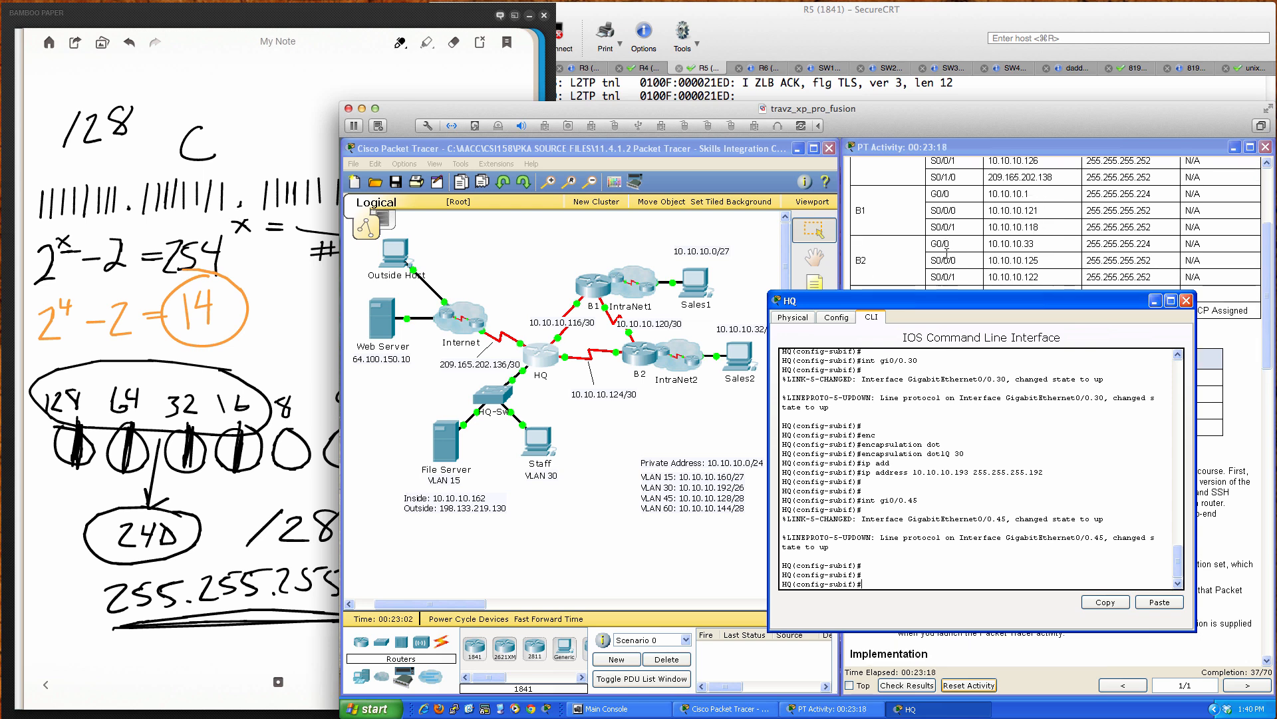
{"action": "scroll", "coordinate": [947, 255], "scroll_direction": "down", "scroll_amount": 1}
{"action": "scroll", "coordinate": [946, 253], "scroll_direction": "down", "scroll_amount": 1}
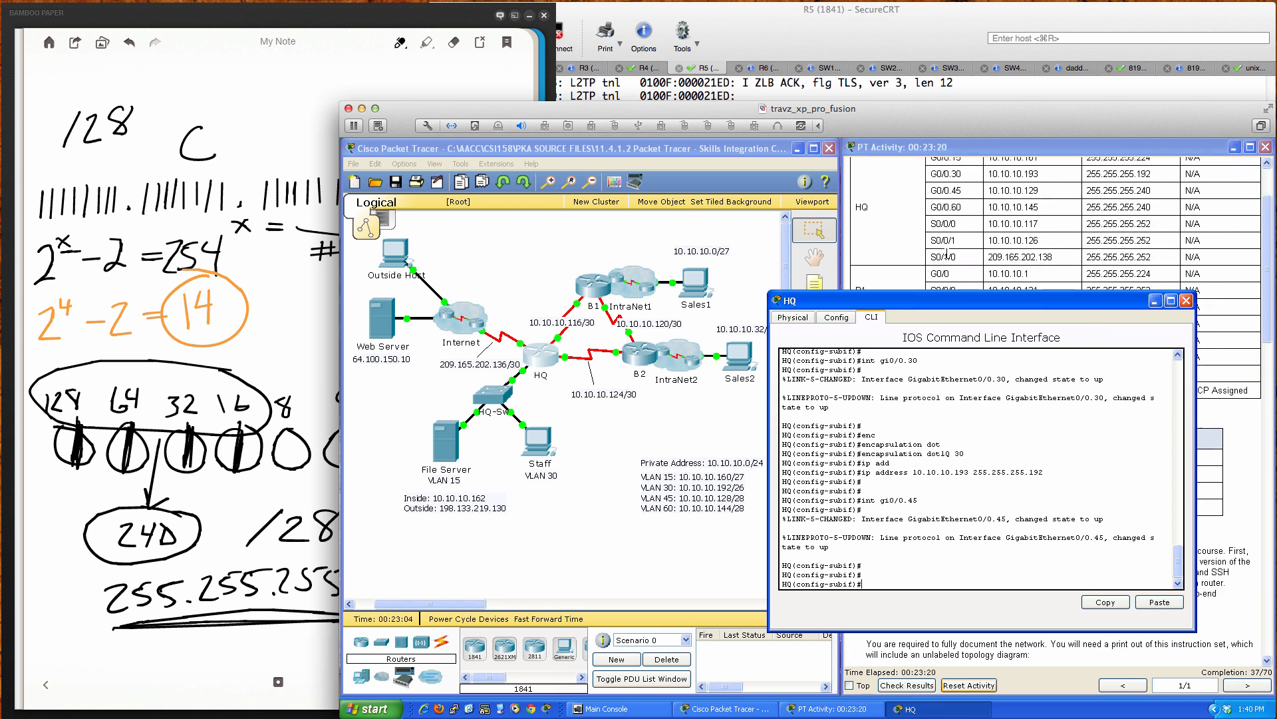
{"action": "scroll", "coordinate": [947, 254], "scroll_direction": "up", "scroll_amount": 1}
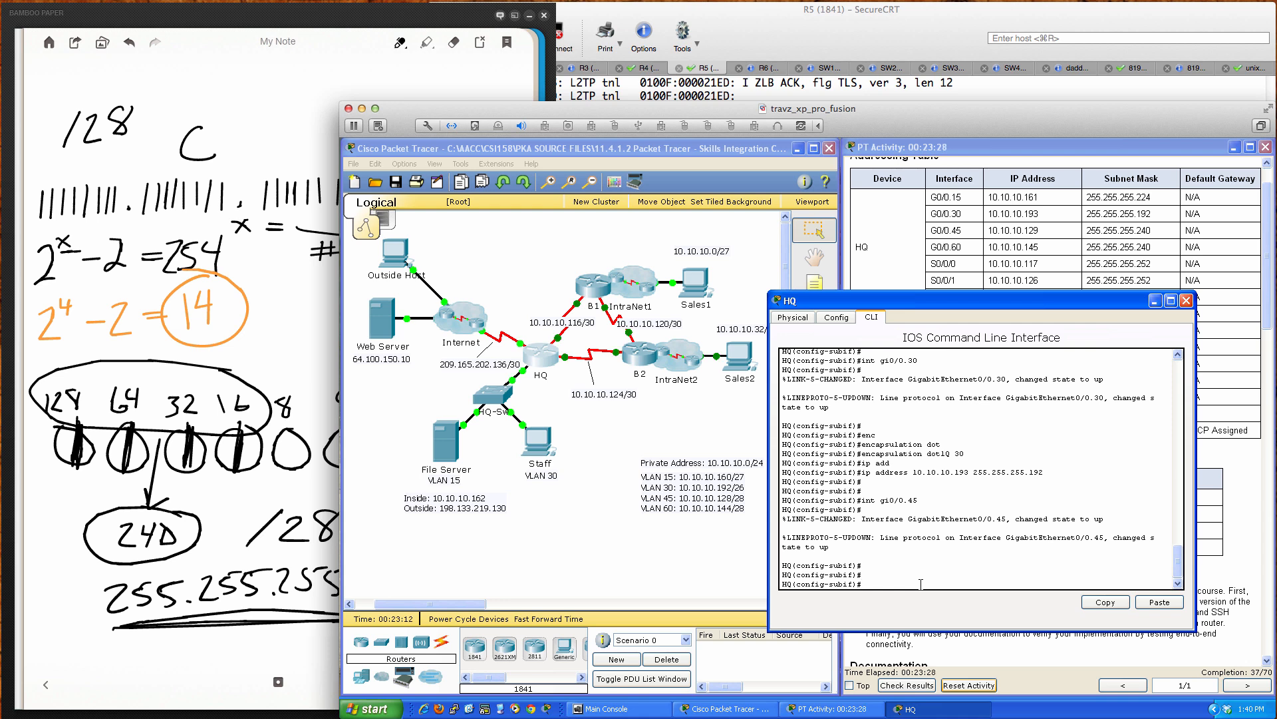
Step: Set G0/0.45 encapsulation to dot1Q 45 native after checking the activity's VLAN table
{"action": "type", "text": "encapsulation"}
{"action": "key", "text": "Tab"}
{"action": "type", "text": "dot"}
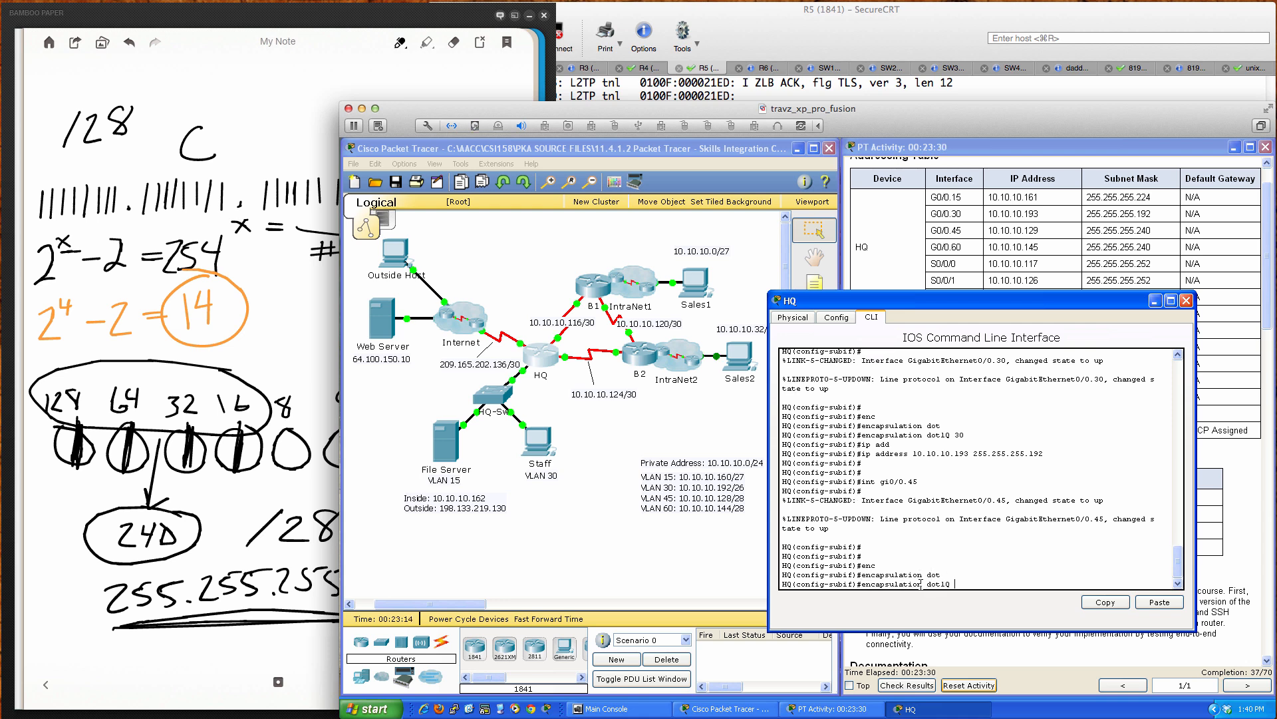
{"action": "key", "text": "Tab"}
{"action": "type", "text": "45"}
{"action": "left_click", "coordinate": [1209, 476]}
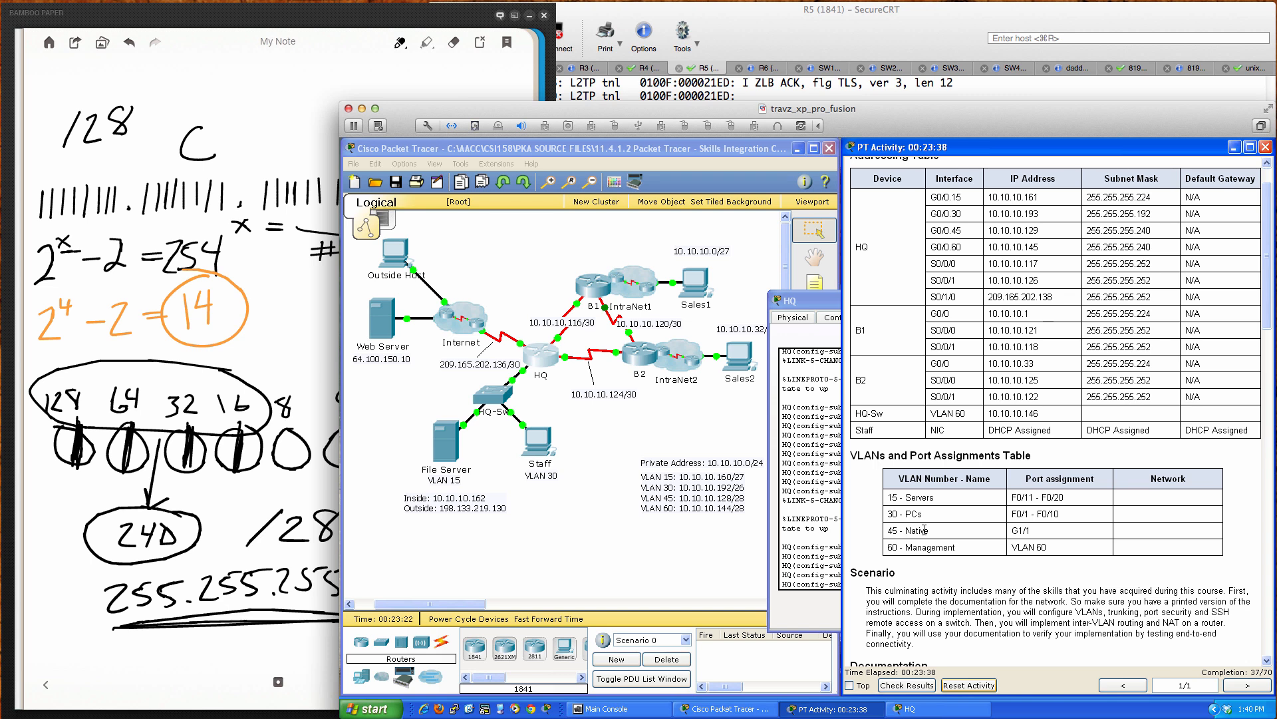
{"action": "left_click", "coordinate": [813, 536]}
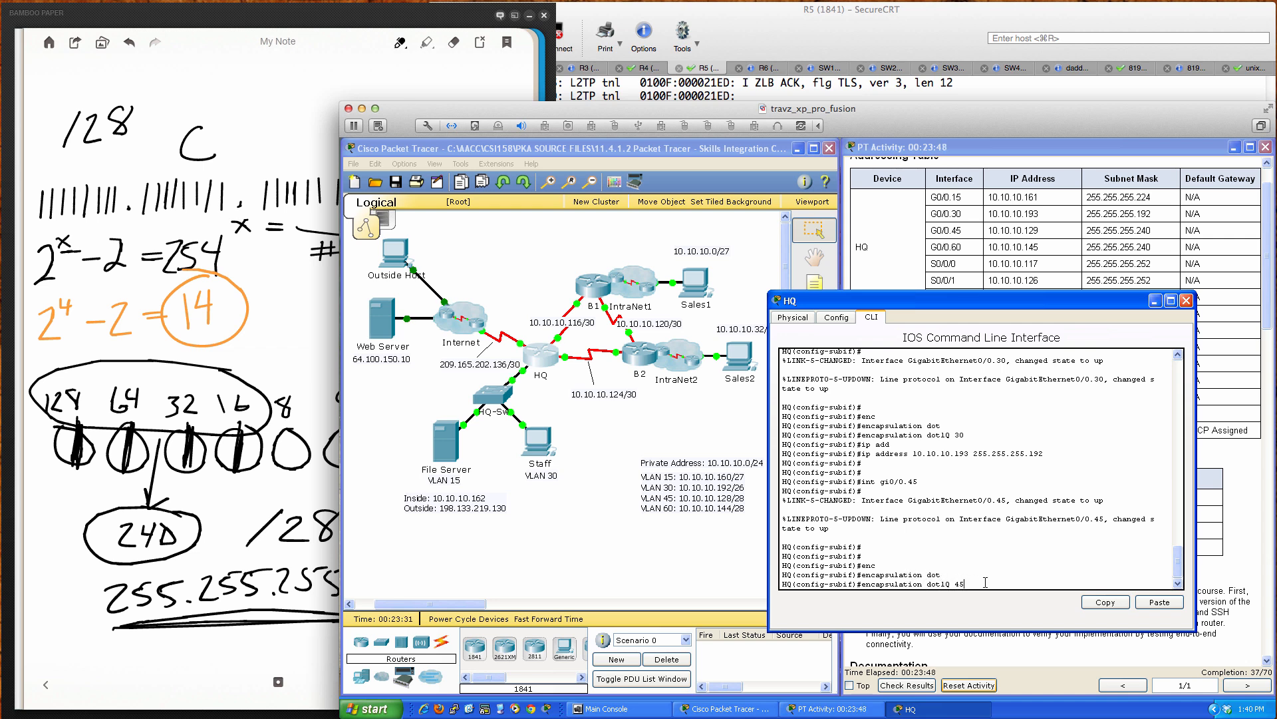
{"action": "type", "text": "?"}
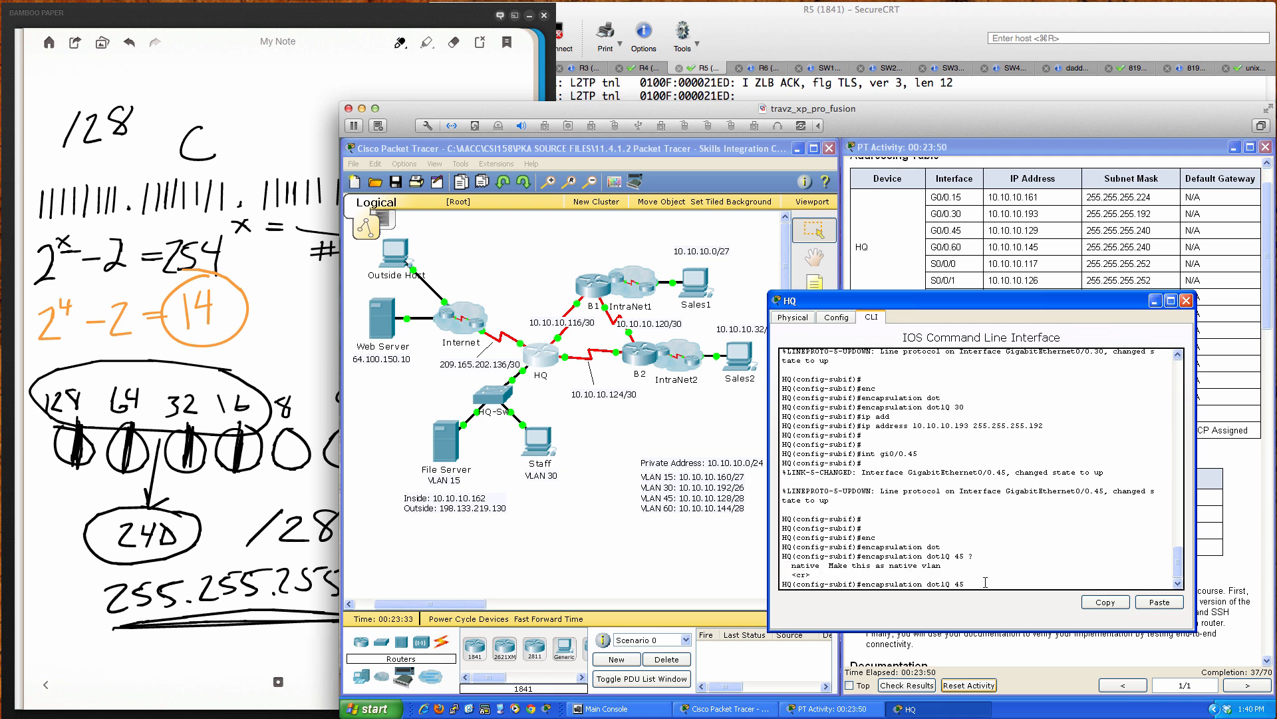
{"action": "type", "text": "nati"}
{"action": "key", "text": "Tab"}
{"action": "key", "text": "Return"}
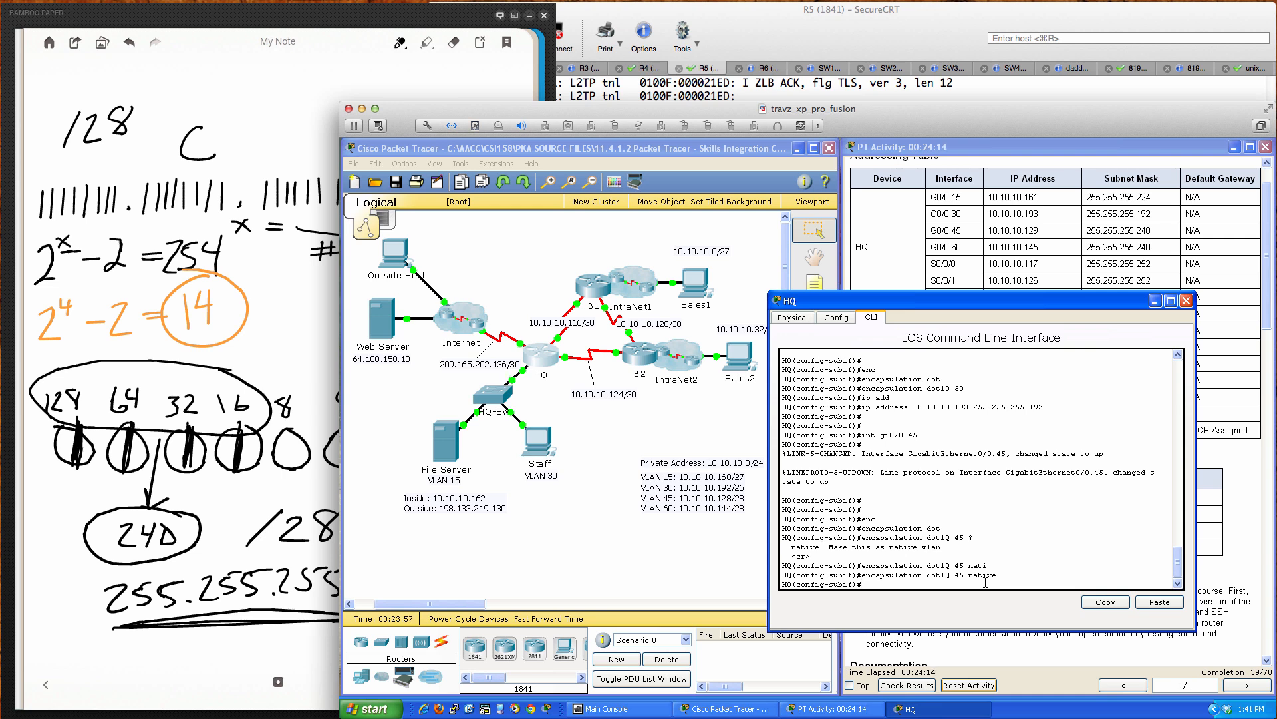
Step: Address G0/0.45 as 10.10.10.129 255.255.255.240, then type int gi0/0.60
{"action": "type", "text": "ip add"}
{"action": "key", "text": "Tab"}
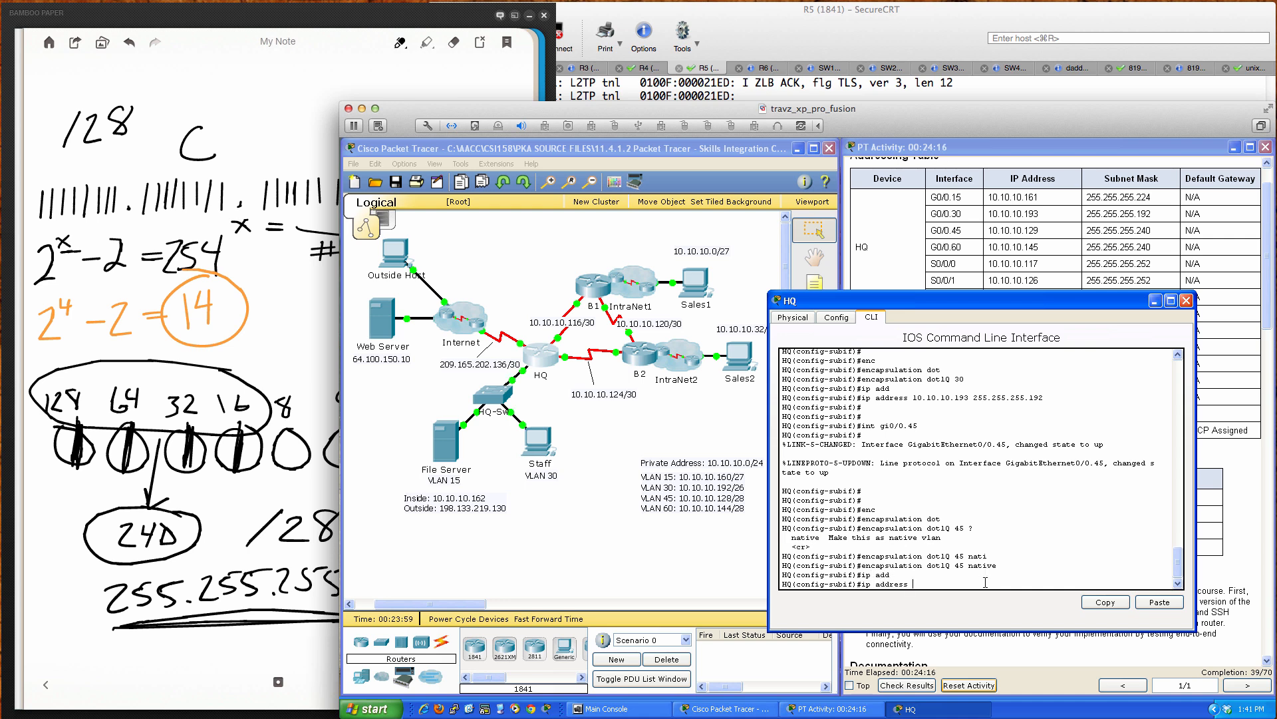
{"action": "type", "text": "10.10.10.129 255.255.255.240"}
{"action": "key", "text": "Return"}
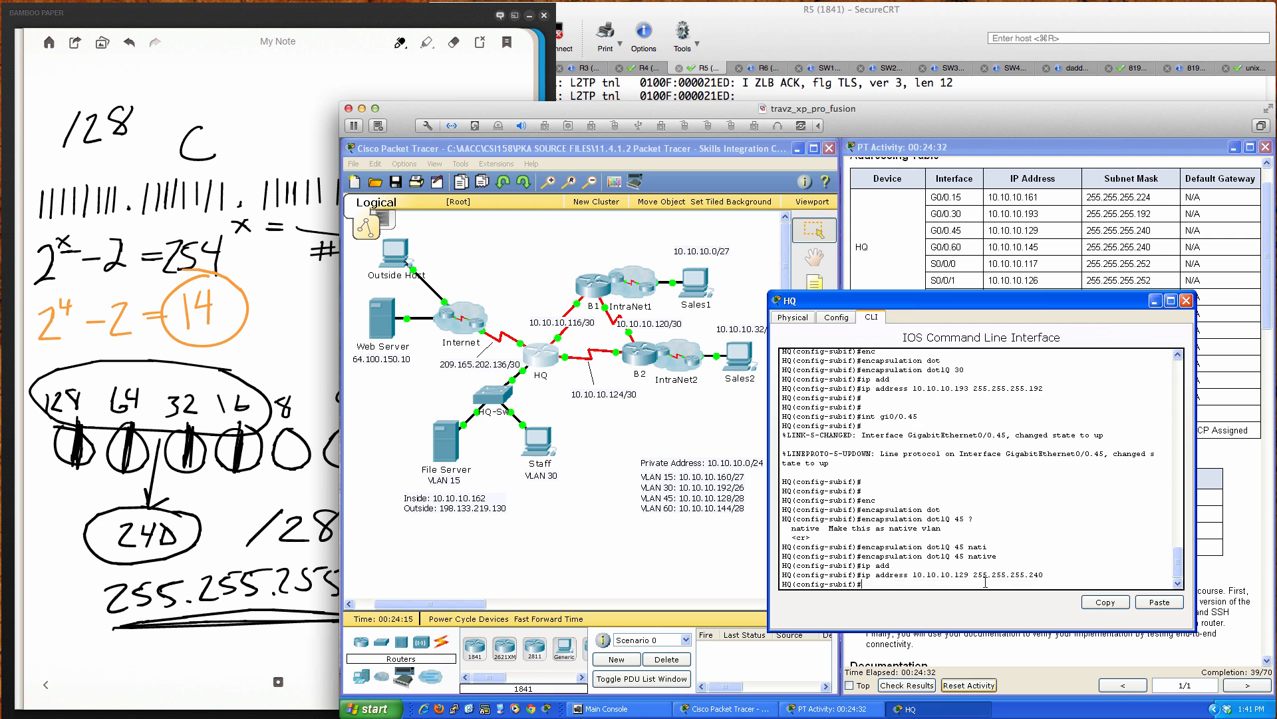
{"action": "key", "text": "Return"}
{"action": "key", "text": "Return"}
{"action": "key", "text": "Return"}
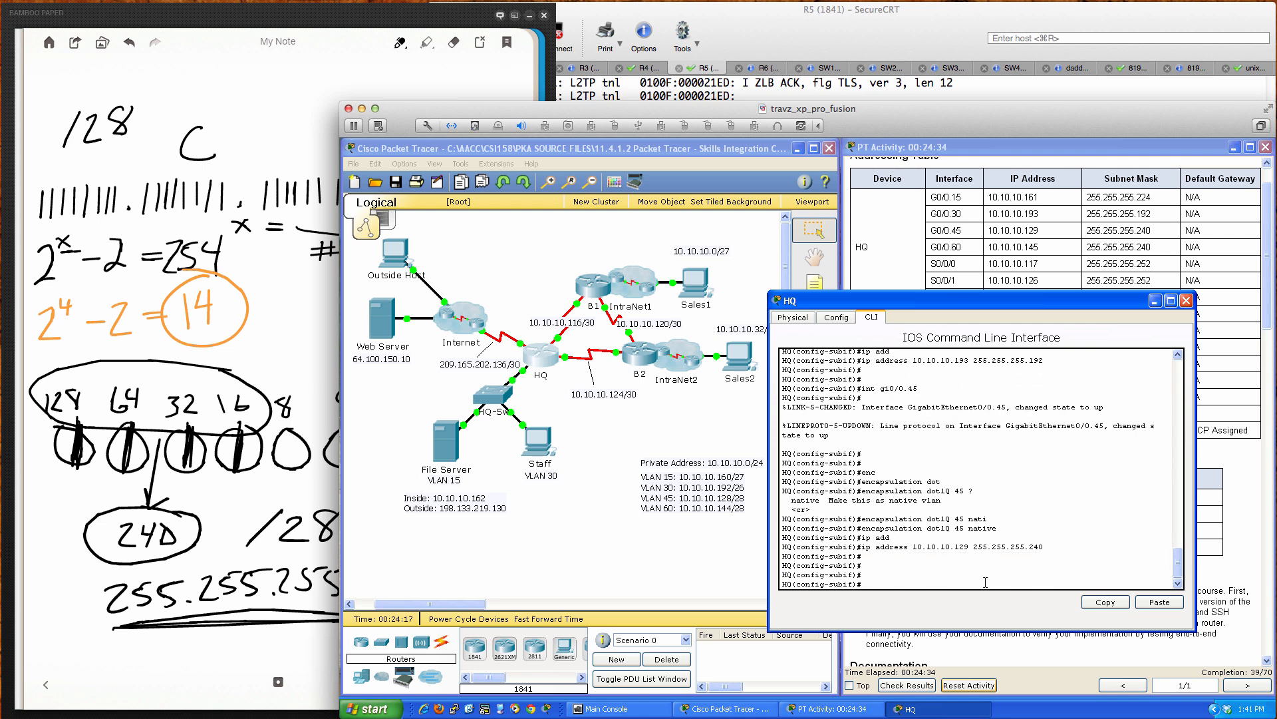
{"action": "type", "text": "int gi0/0.60"}
Step: Create subinterface G0/0.60 and tag it with dot1Q VLAN 60
{"action": "key", "text": "Return"}
{"action": "key", "text": "Return"}
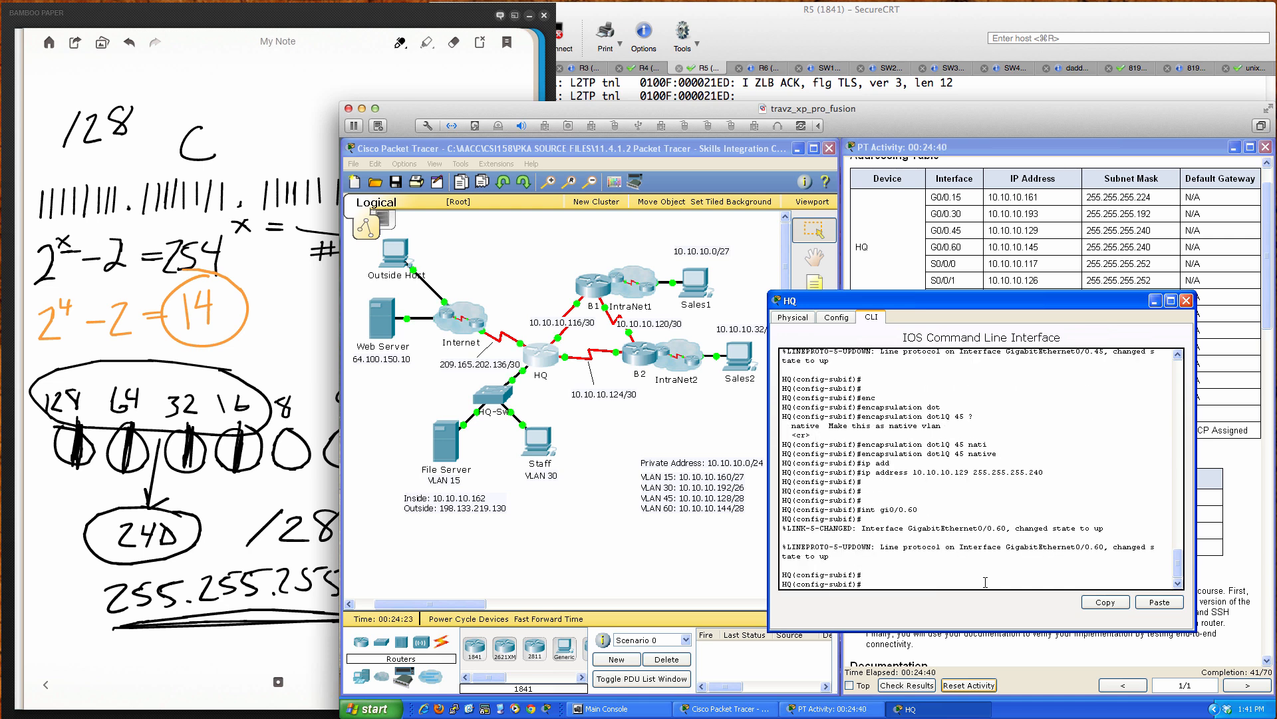
{"action": "type", "text": "enc"}
{"action": "key", "text": "Tab"}
{"action": "type", "text": "dot"}
{"action": "key", "text": "Tab"}
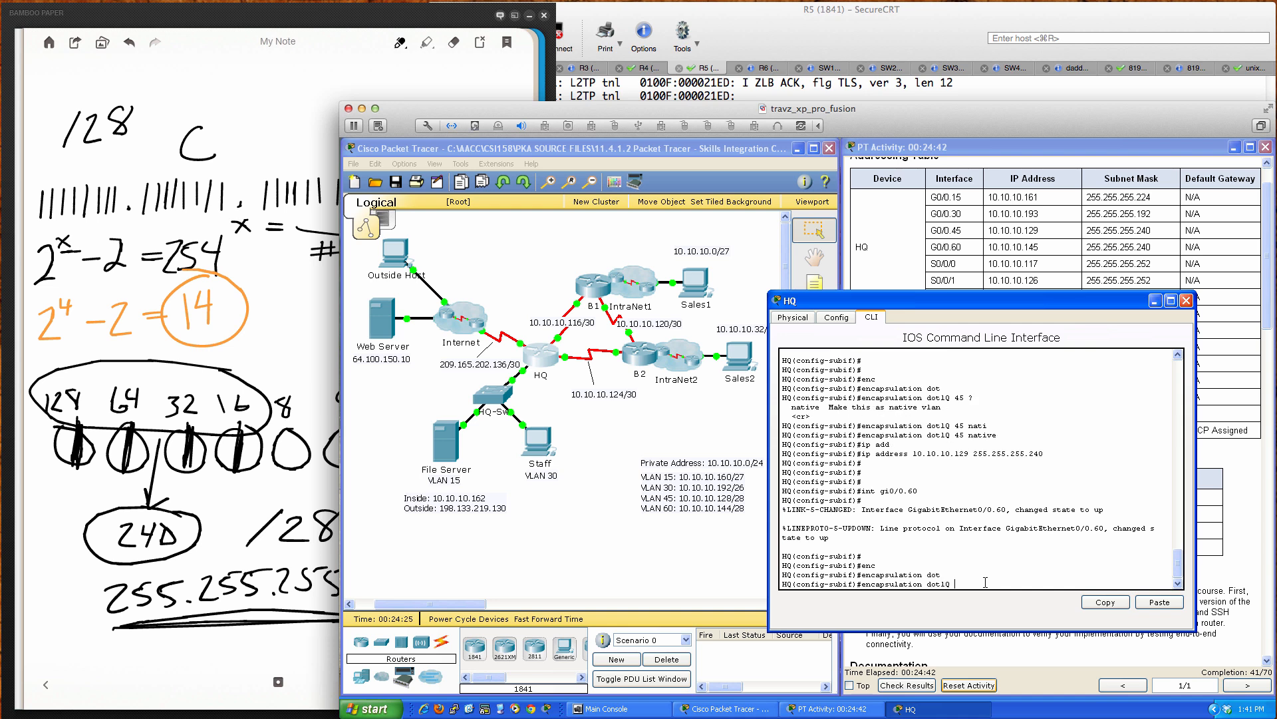
{"action": "type", "text": "60"}
{"action": "key", "text": "Return"}
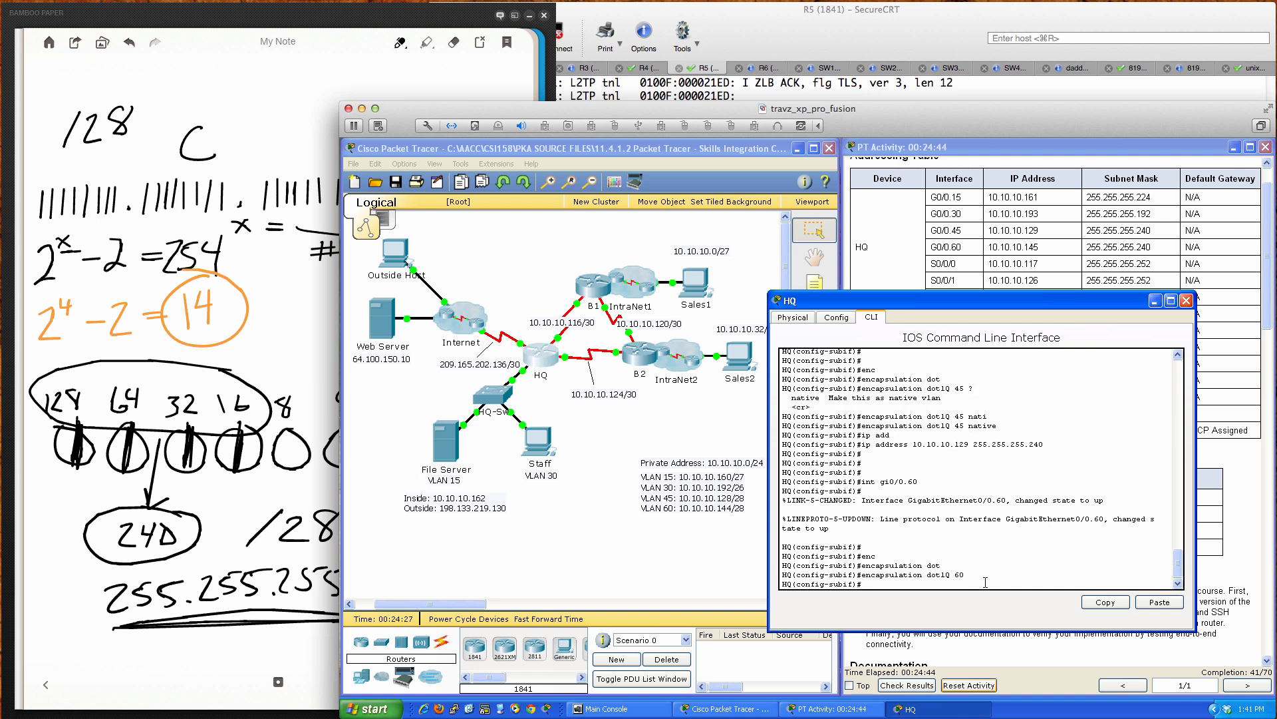
Step: Address G0/0.60 as 10.10.10.145 255.255.255.240
{"action": "type", "text": "ip add"}
{"action": "key", "text": "Tab"}
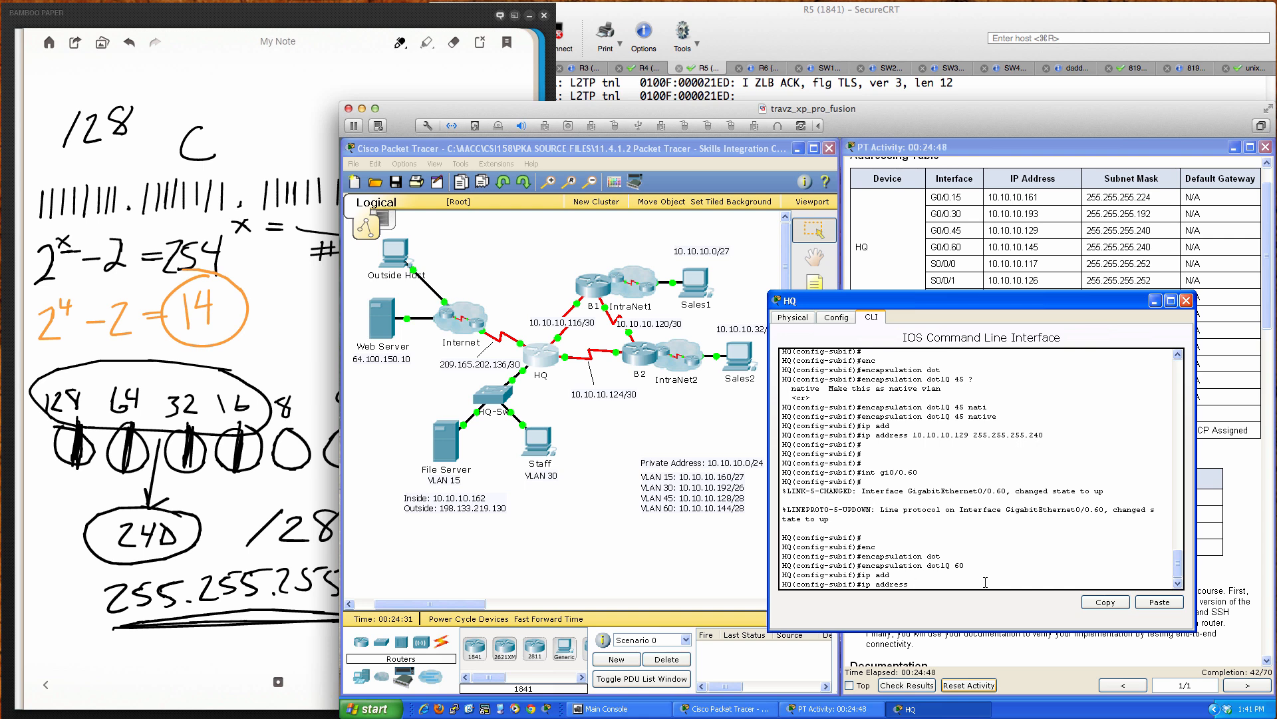
{"action": "type", "text": "10.10.10.145 255.255.255.240"}
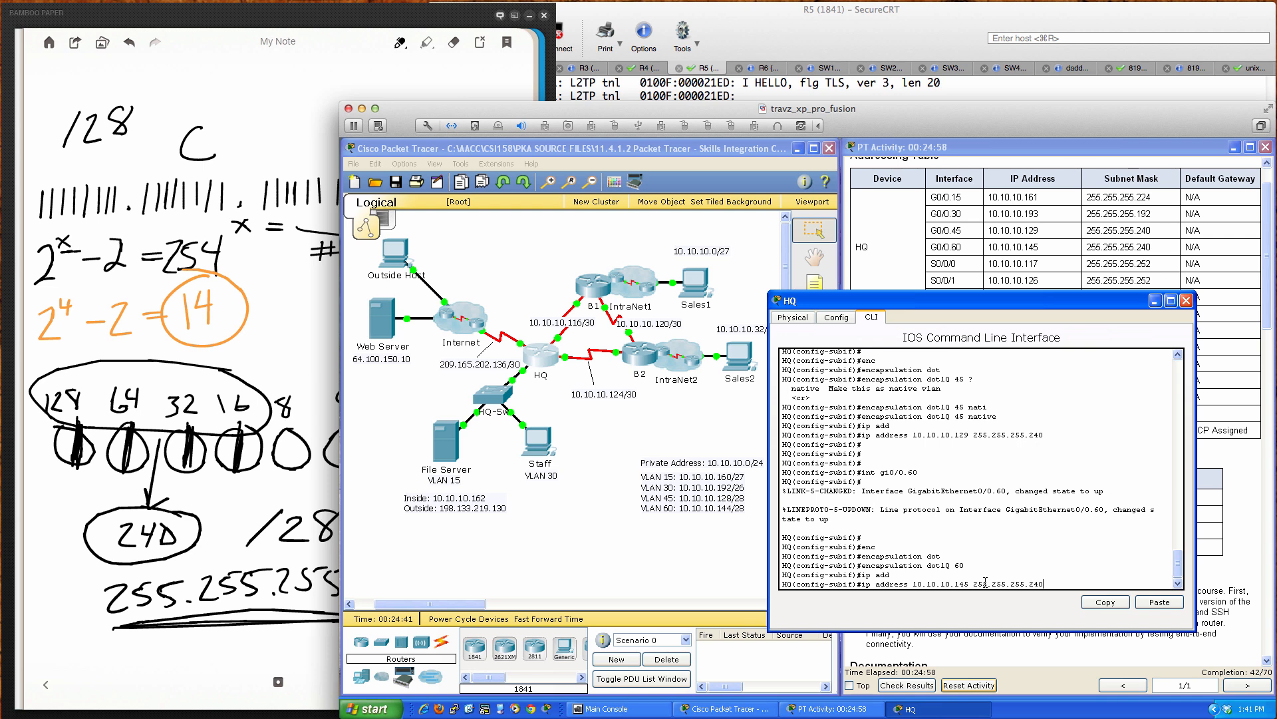
{"action": "key", "text": "Return"}
{"action": "key", "text": "Return"}
{"action": "key", "text": "Return"}
{"action": "key", "text": "Return"}
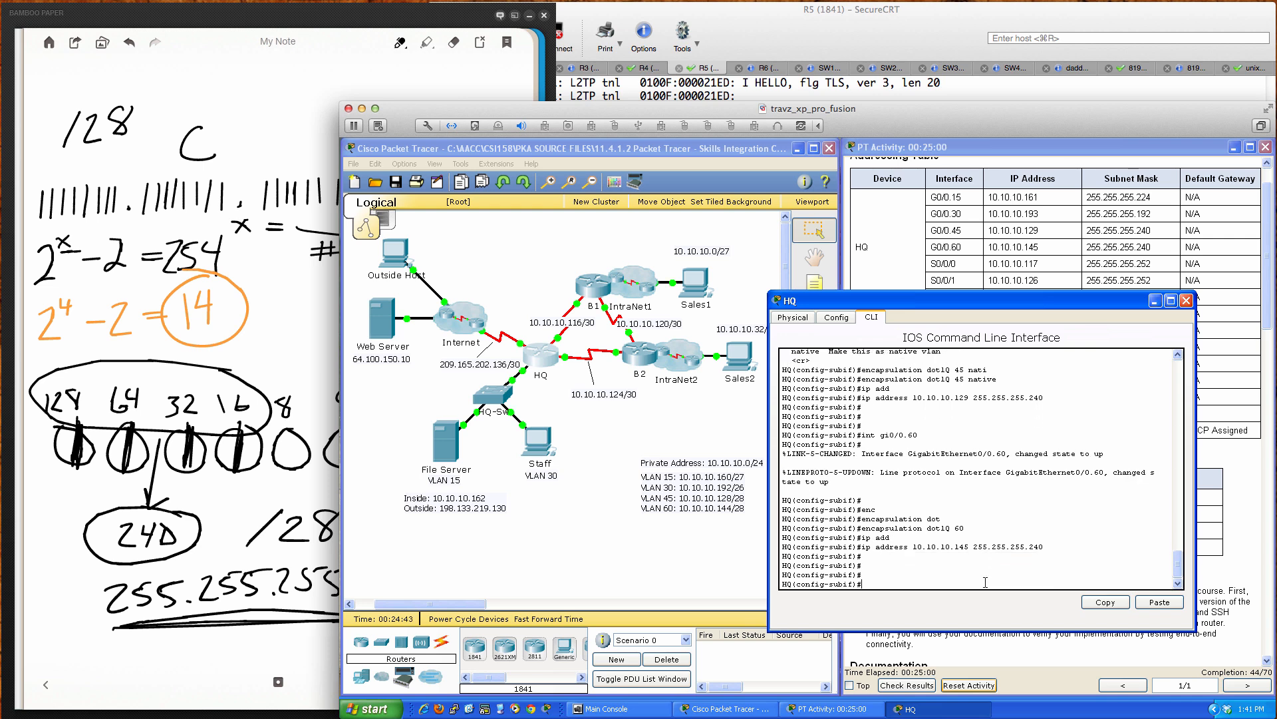
Step: Leave configuration mode and save HQ's configuration with wri mem
{"action": "type", "text": "end"}
{"action": "key", "text": "Return"}
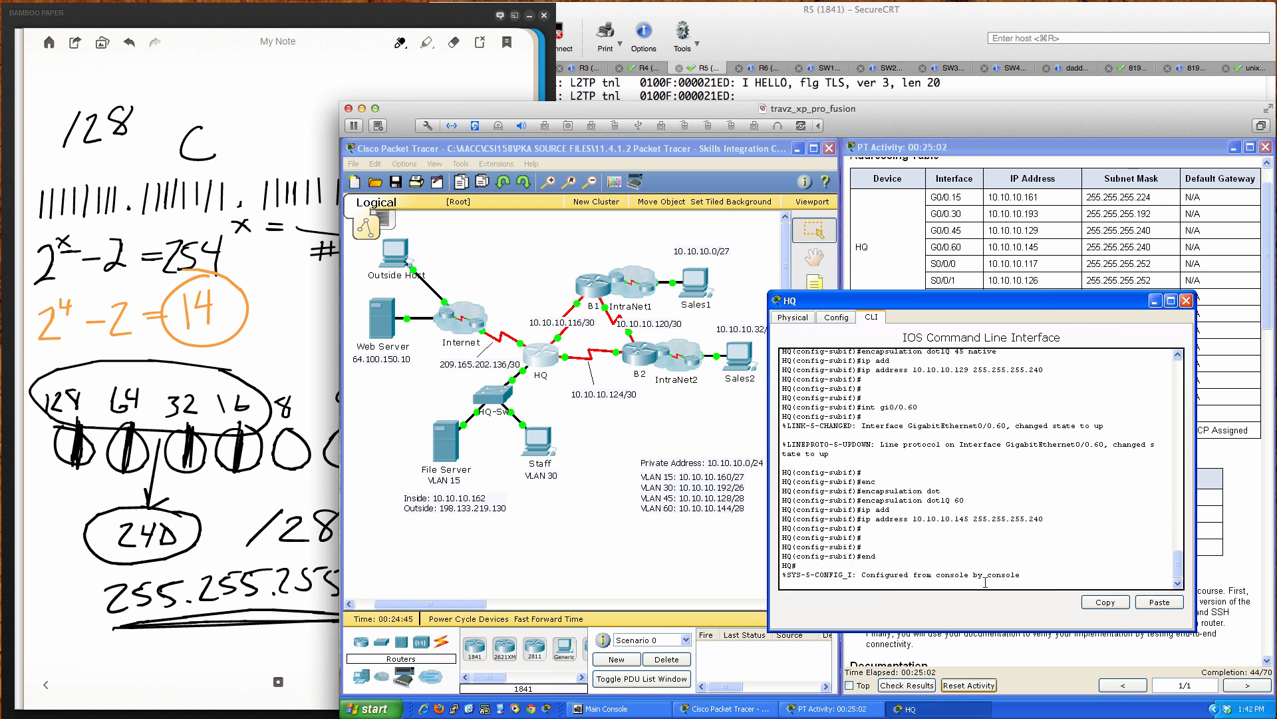
{"action": "type", "text": "wri mem"}
{"action": "key", "text": "Return"}
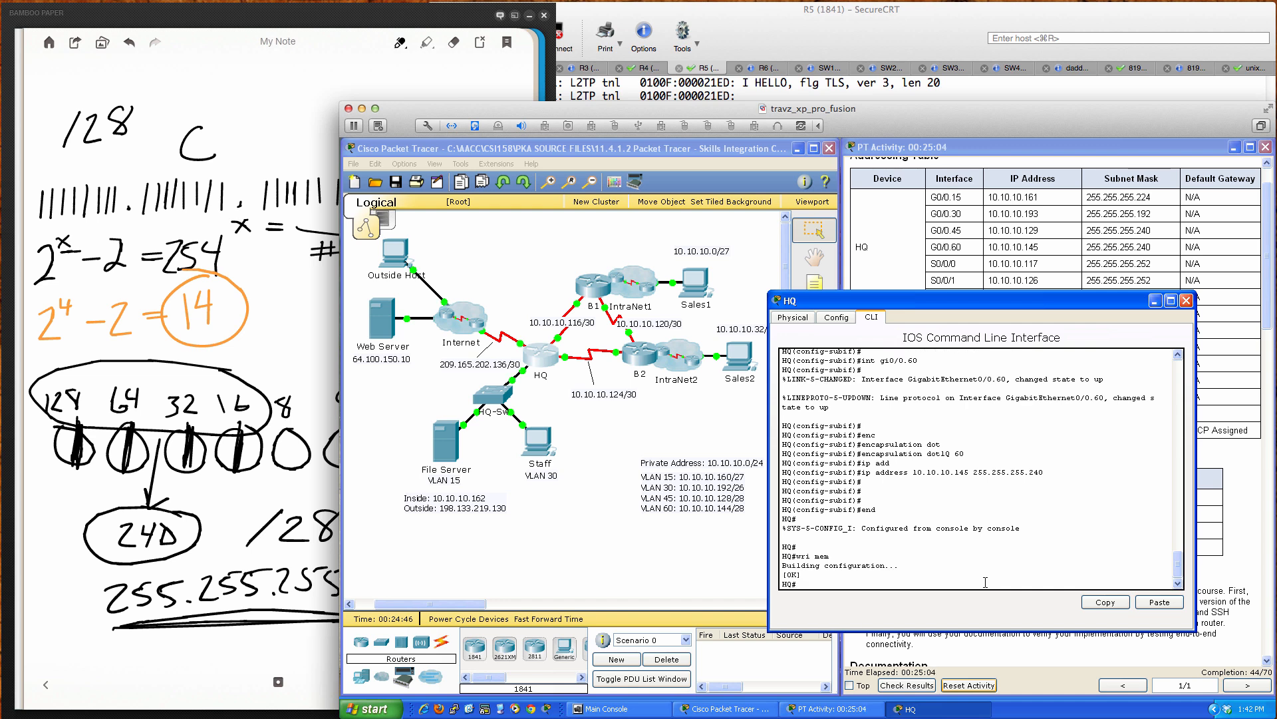
{"action": "key", "text": "Return"}
{"action": "key", "text": "Return"}
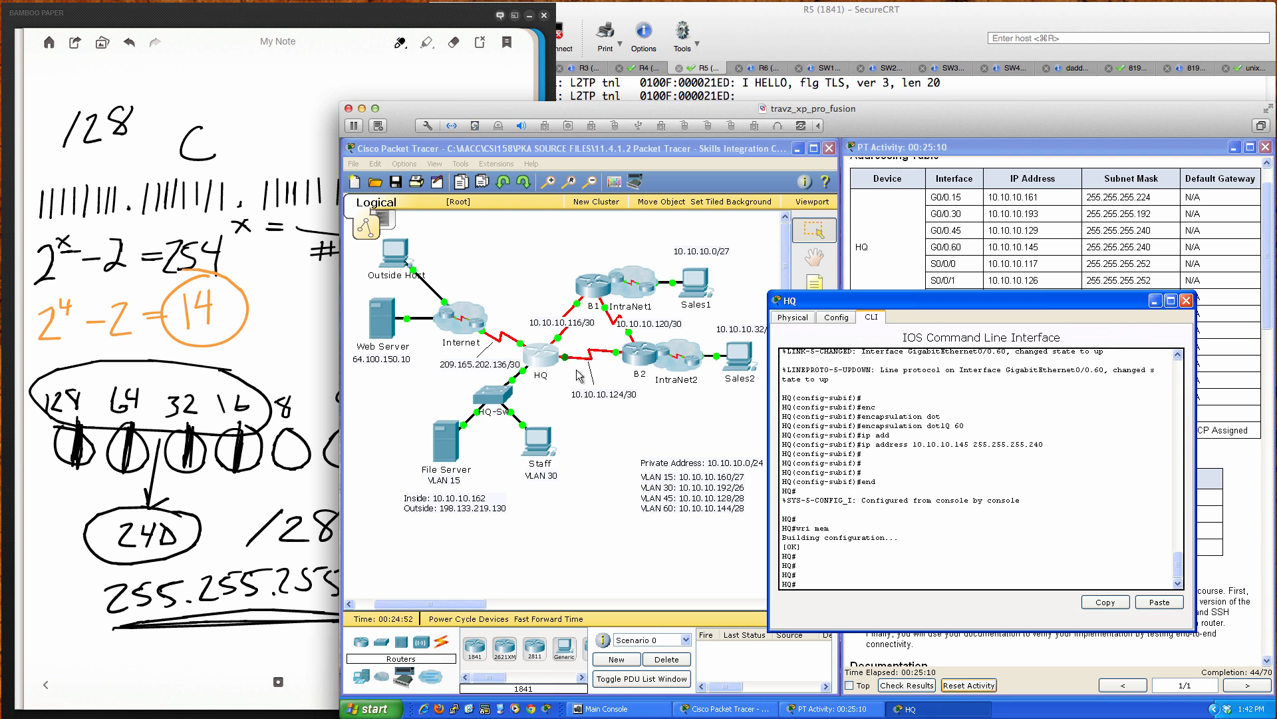
Step: Open HQ-Sw's command line and enter global configuration mode with conf t
{"action": "left_click", "coordinate": [485, 397]}
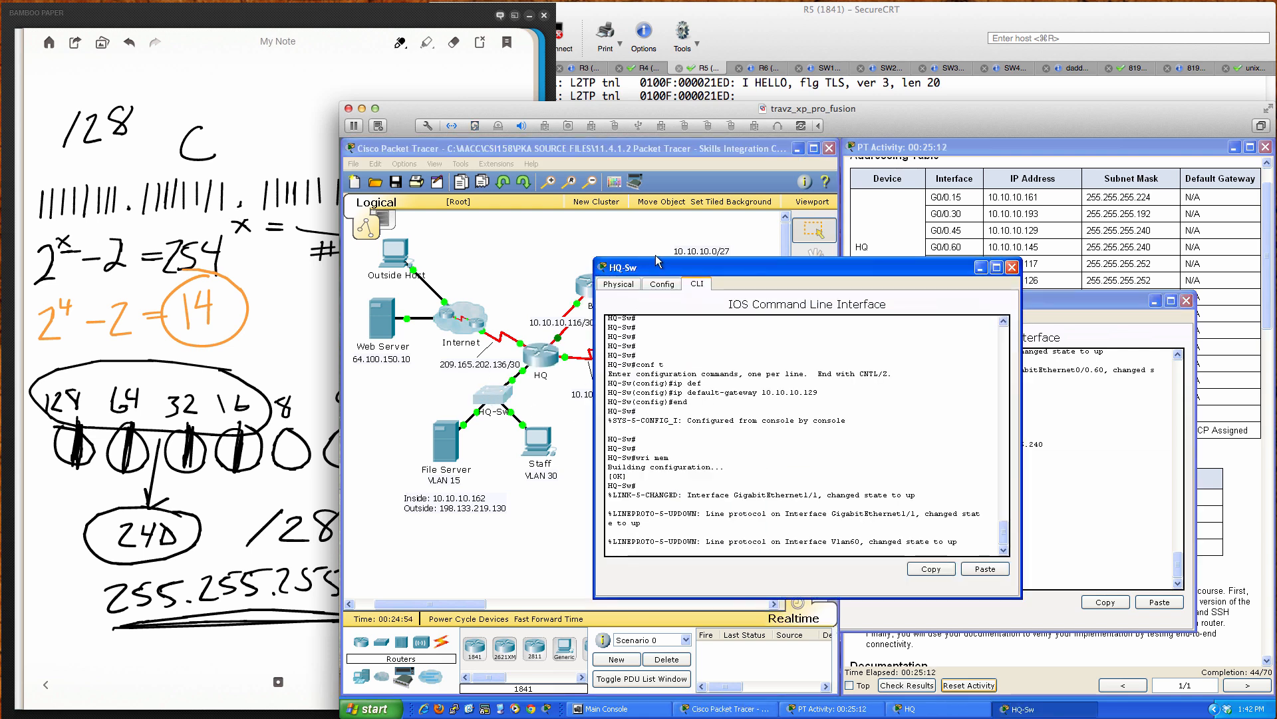
{"action": "left_click_drag", "start_coordinate": [662, 267], "coordinate": [464, 342]}
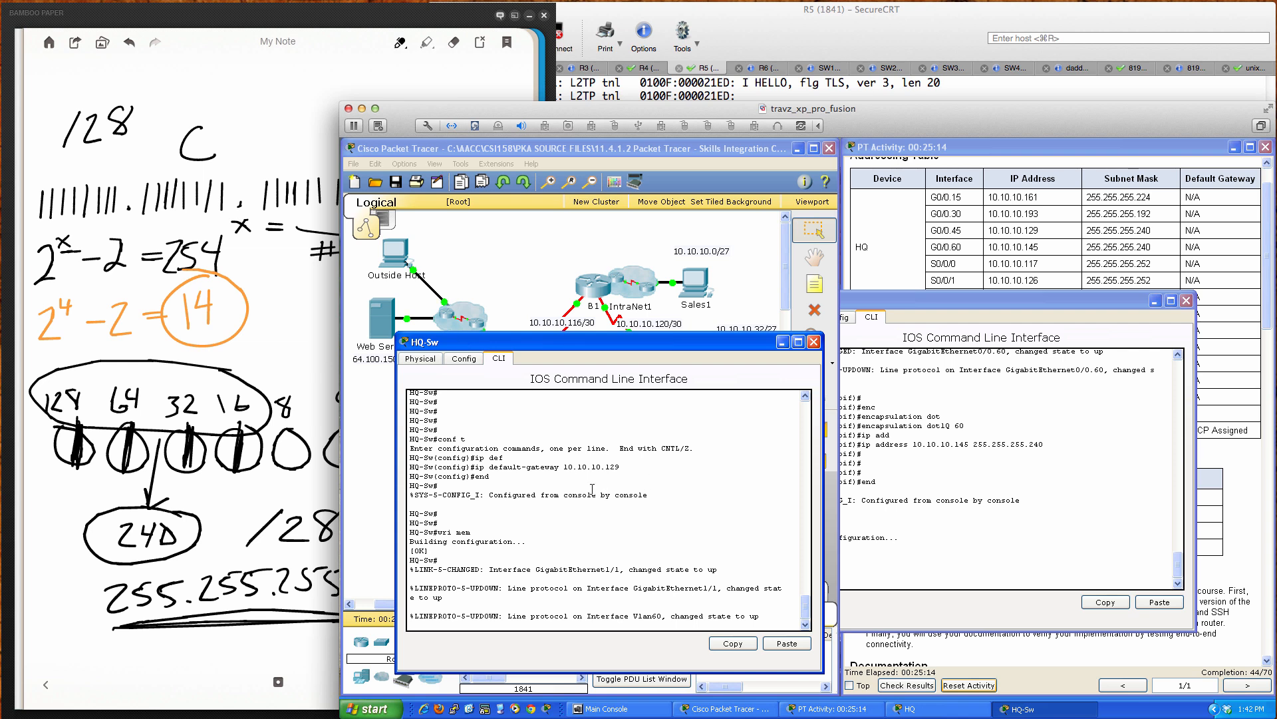
{"action": "left_click_drag", "start_coordinate": [619, 467], "coordinate": [606, 466]}
{"action": "left_click", "coordinate": [609, 467]}
{"action": "key", "text": "Return"}
{"action": "key", "text": "Return"}
{"action": "key", "text": "Return"}
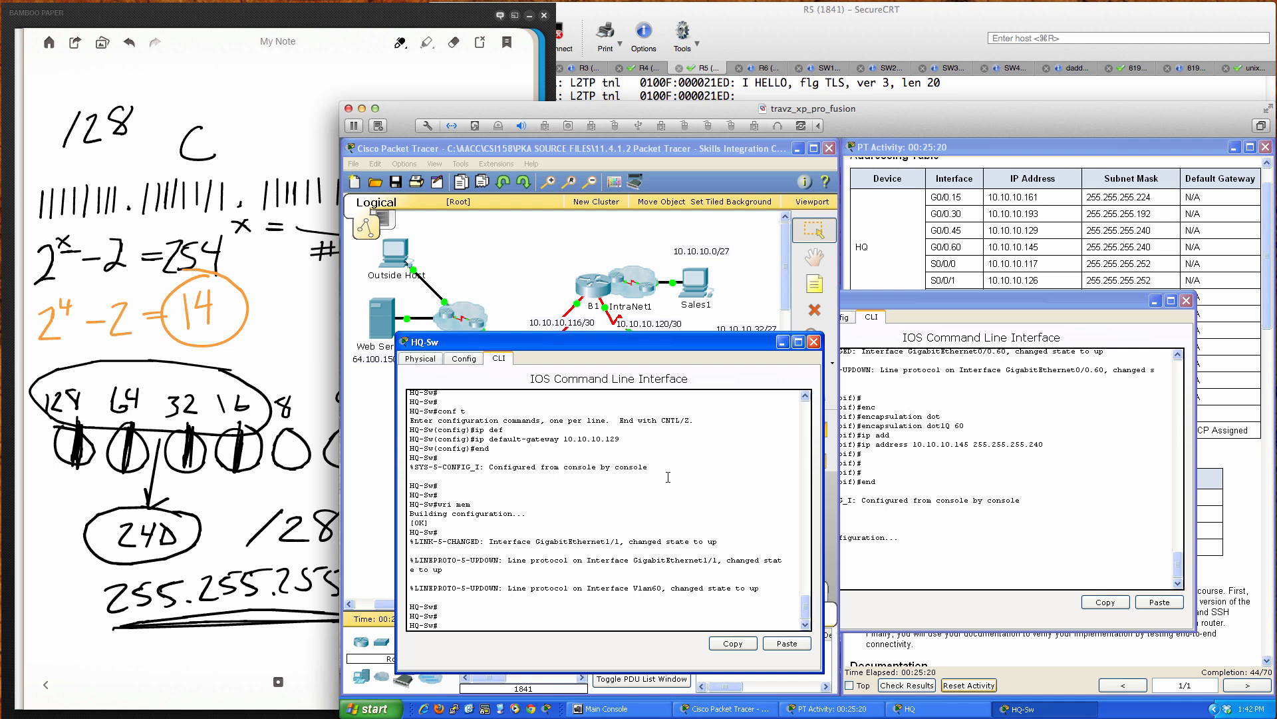
{"action": "type", "text": "conf t"}
{"action": "key", "text": "Return"}
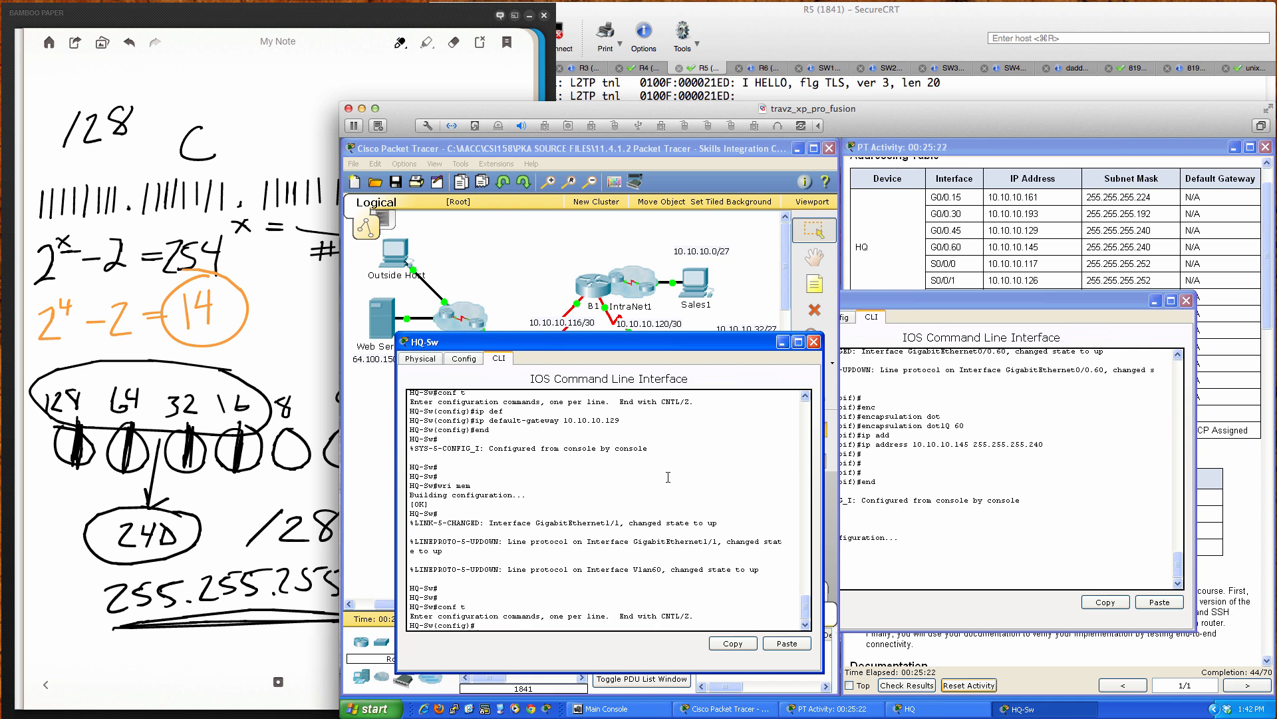
Step: Remove default gateway 10.10.10.129 and set HQ-Sw's default gateway to 10.10.10.145
{"action": "type", "text": "no"}
{"action": "key", "text": "Up"}
{"action": "key", "text": "Up"}
{"action": "type", "text": "no"}
{"action": "key", "text": "Return"}
{"action": "type", "text": "ip def"}
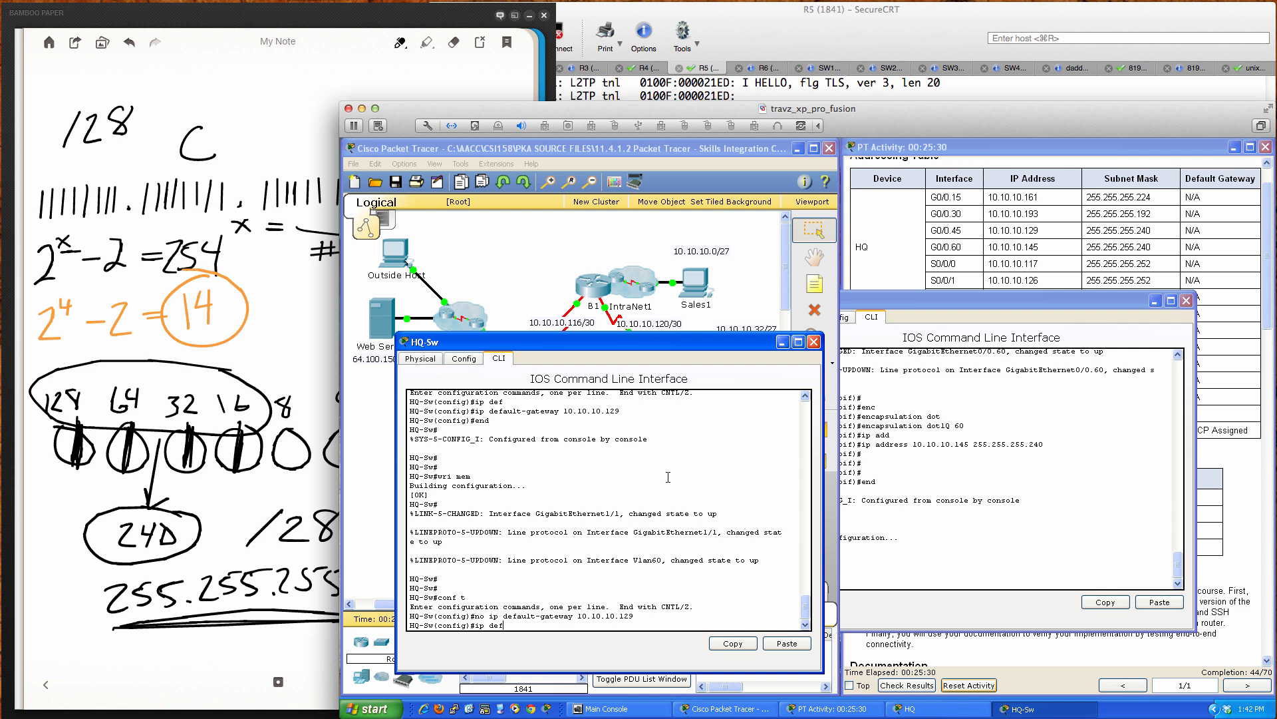
{"action": "key", "text": "Tab"}
{"action": "type", "text": "10.10.10."}
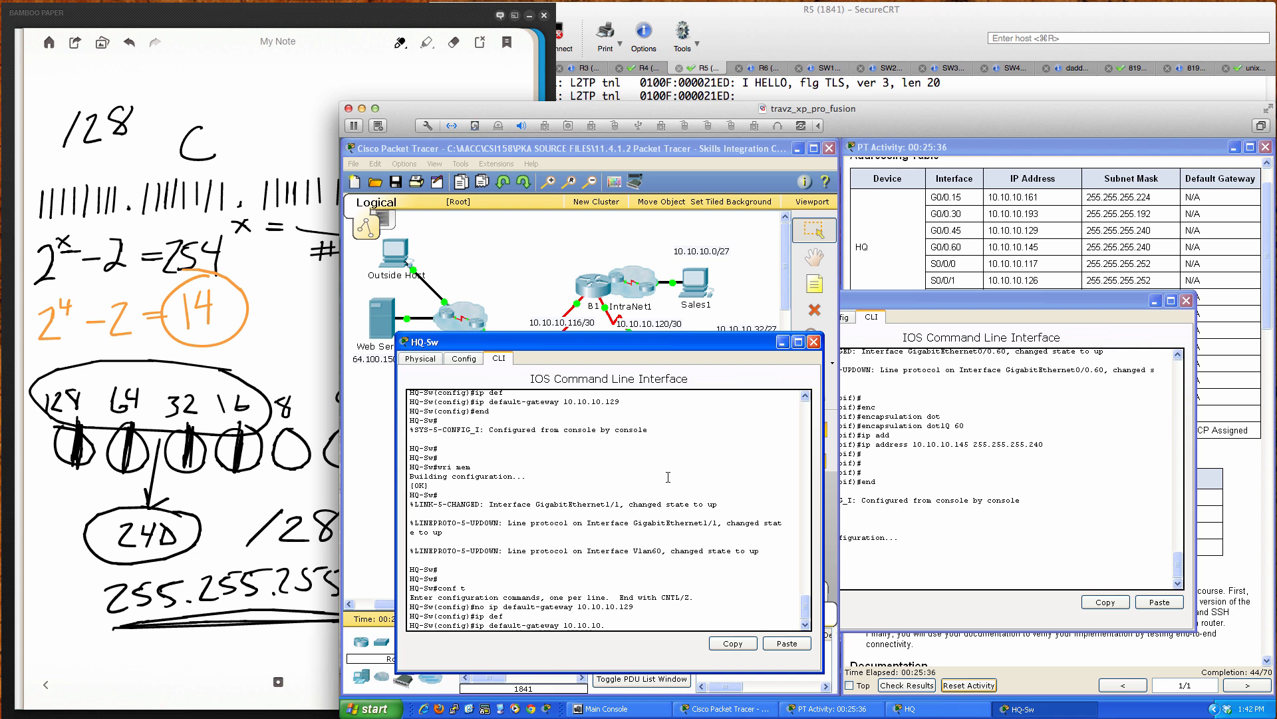
{"action": "type", "text": "145"}
{"action": "left_click", "coordinate": [990, 477]}
{"action": "scroll", "coordinate": [989, 486], "scroll_direction": "up", "scroll_amount": 1}
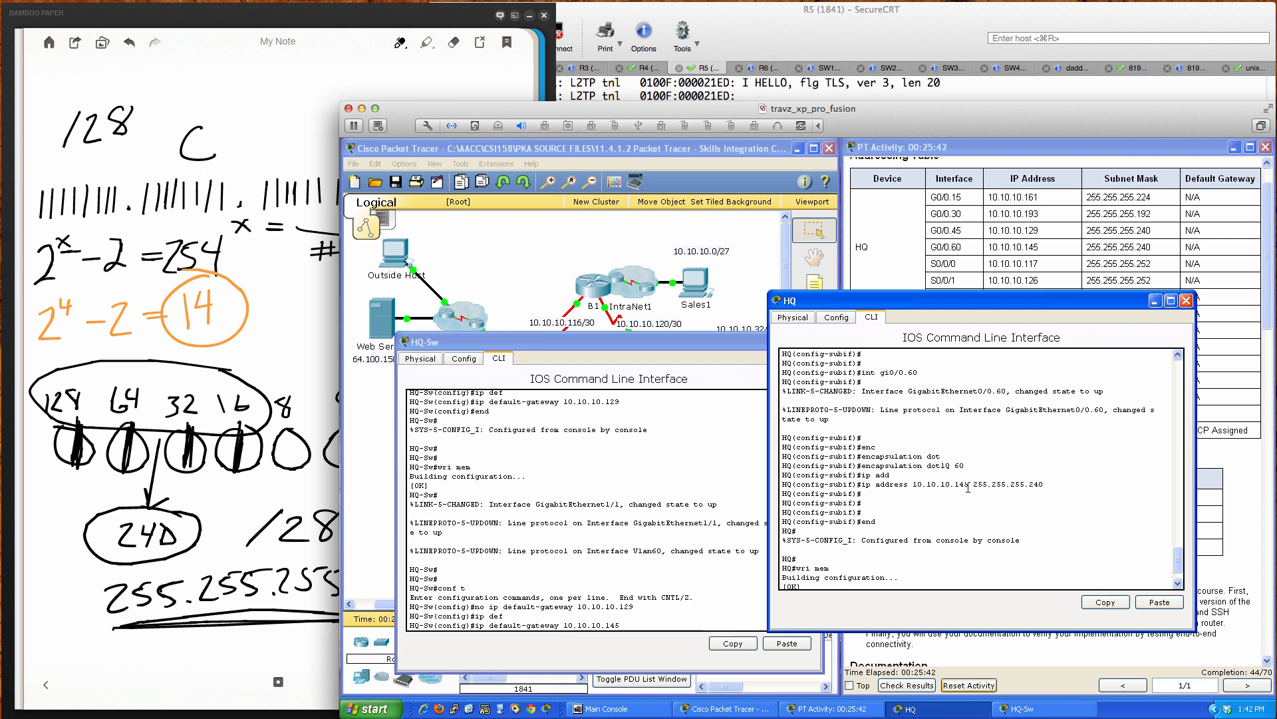
{"action": "left_click", "coordinate": [704, 551]}
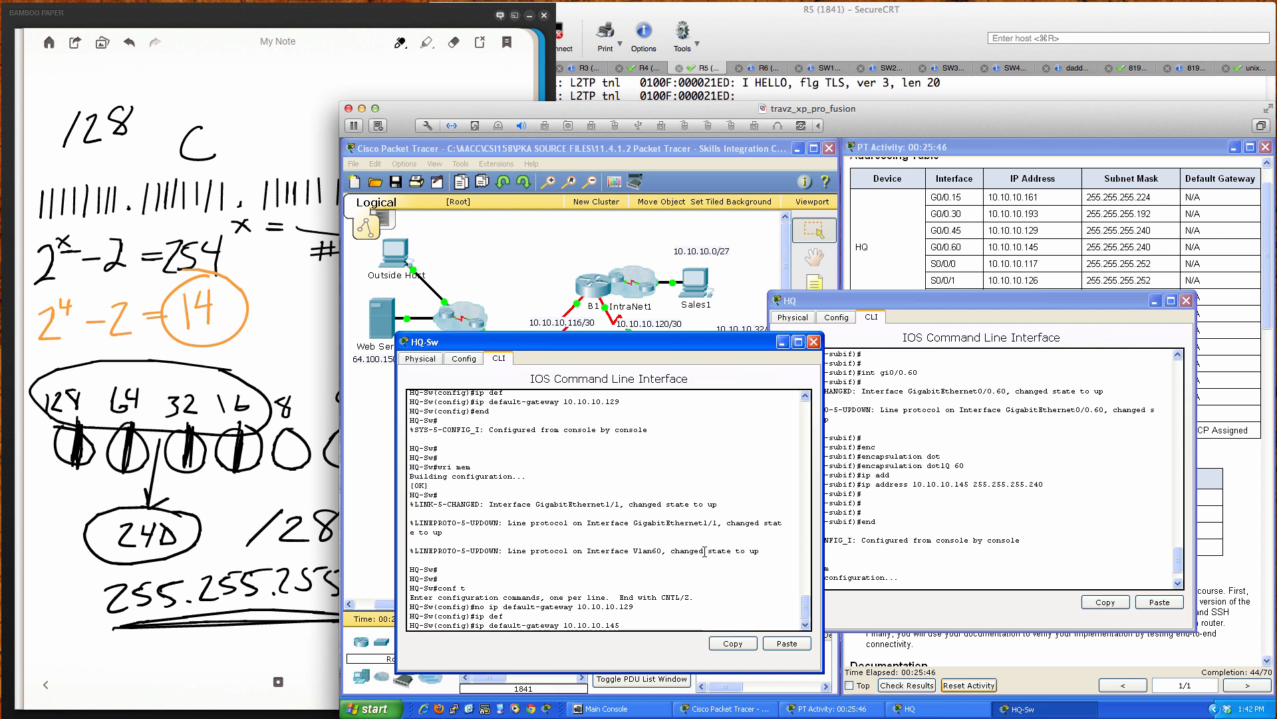
{"action": "key", "text": "Return"}
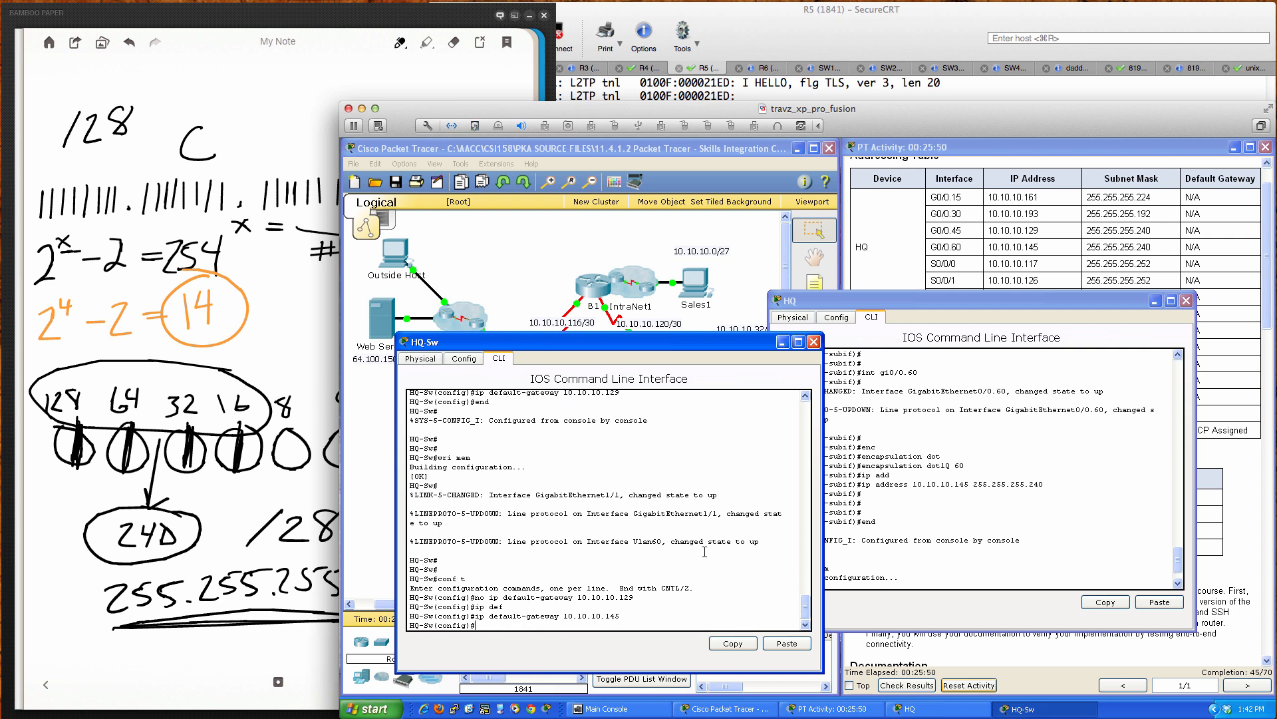
Step: Exit configuration, save HQ-Sw with wri mem, and close its console
{"action": "type", "text": "end"}
{"action": "key", "text": "Return"}
{"action": "key", "text": "Return"}
{"action": "key", "text": "Return"}
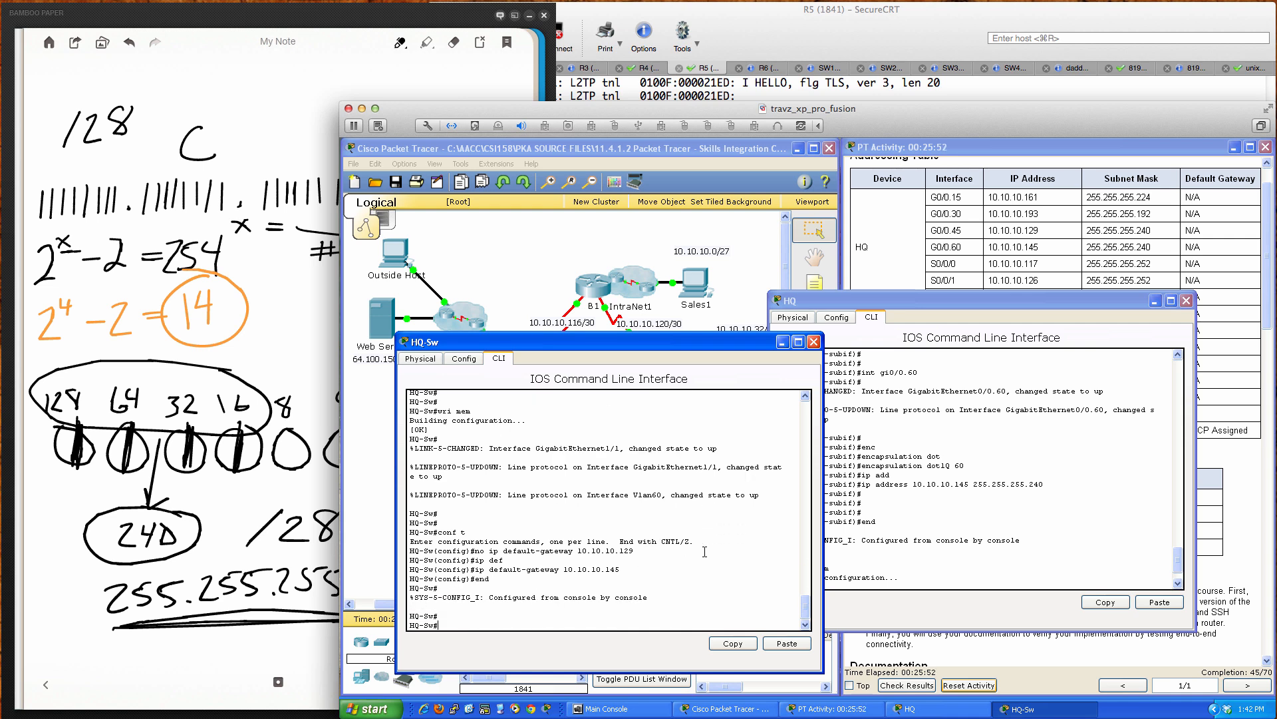
{"action": "type", "text": "wri mem"}
{"action": "key", "text": "Return"}
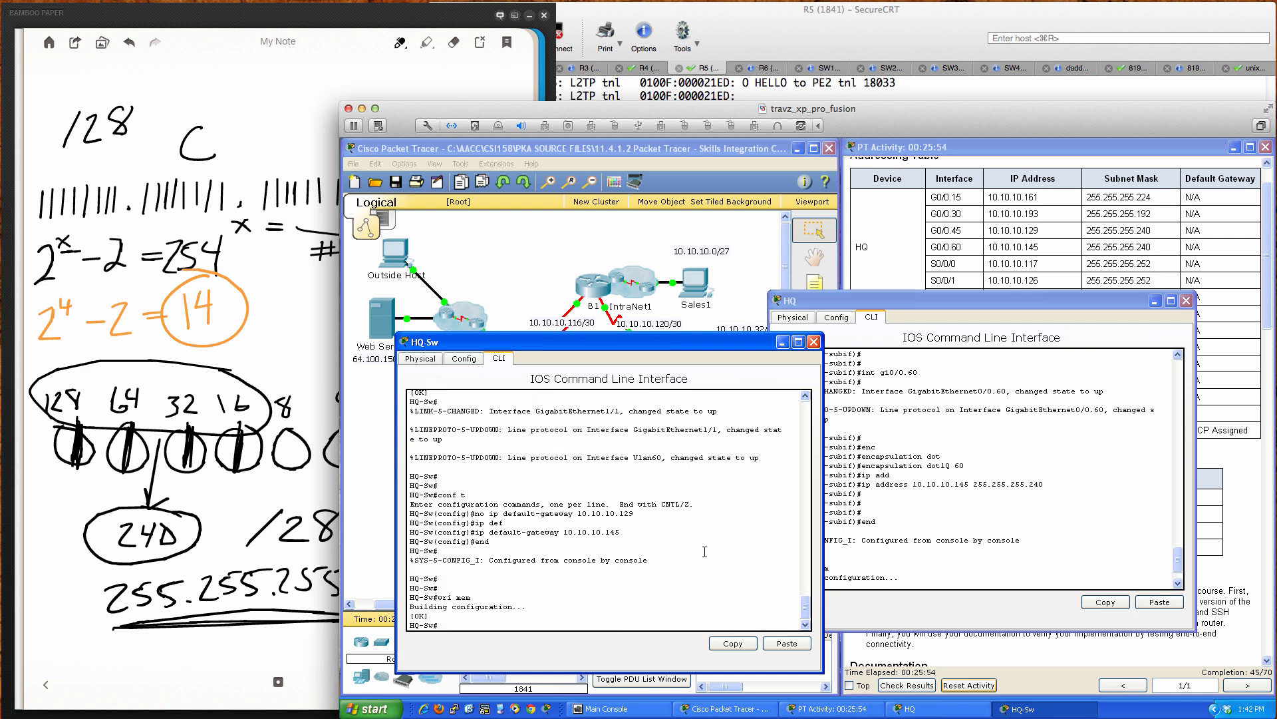
{"action": "left_click", "coordinate": [813, 342]}
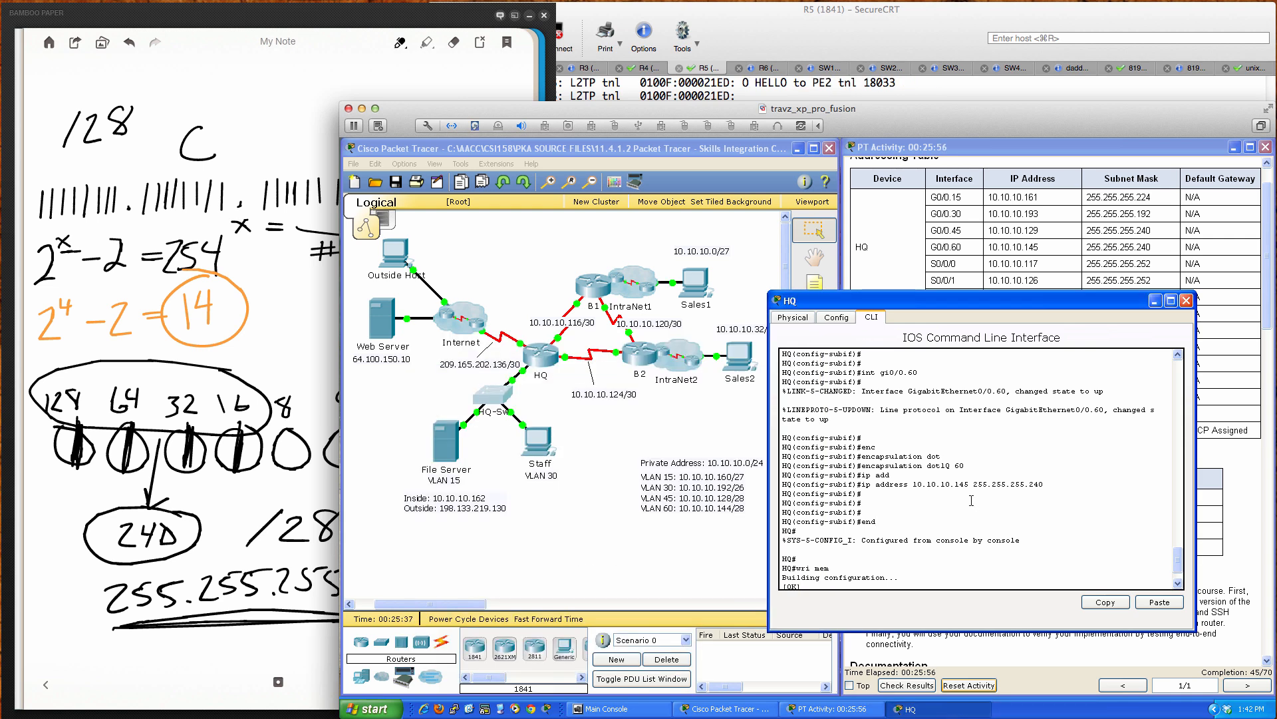
Step: Scroll the activity instructions to the HQ section and move the HQ console left
{"action": "key", "text": "Return"}
{"action": "key", "text": "Return"}
{"action": "key", "text": "Return"}
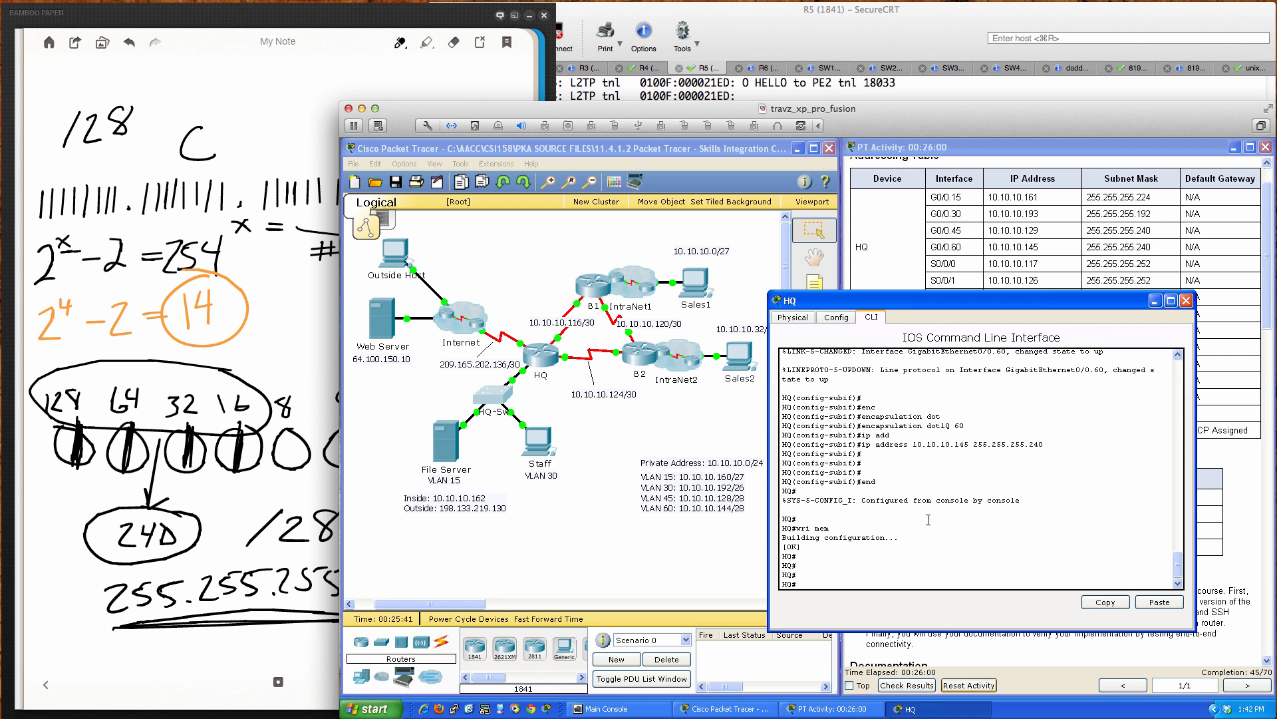
{"action": "scroll", "coordinate": [992, 276], "scroll_direction": "down", "scroll_amount": 9}
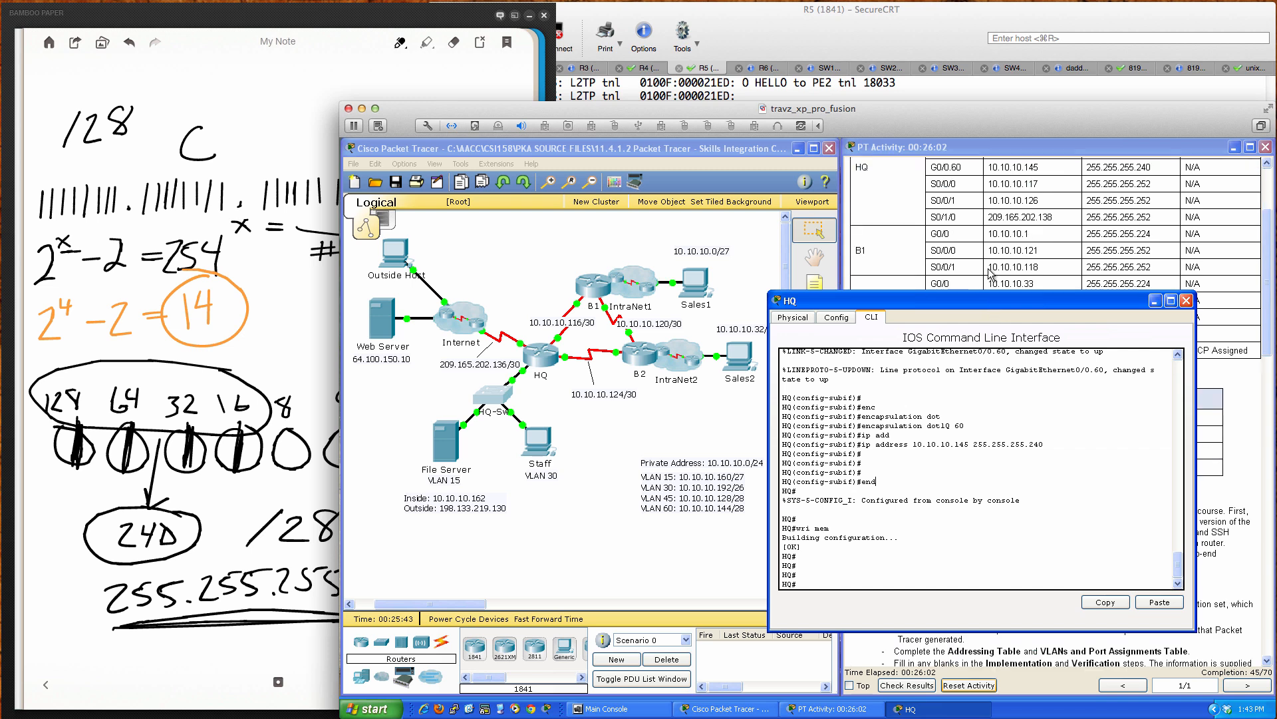
{"action": "left_click", "coordinate": [992, 276]}
{"action": "scroll", "coordinate": [1017, 426], "scroll_direction": "down", "scroll_amount": 4}
{"action": "scroll", "coordinate": [1017, 434], "scroll_direction": "down", "scroll_amount": 7}
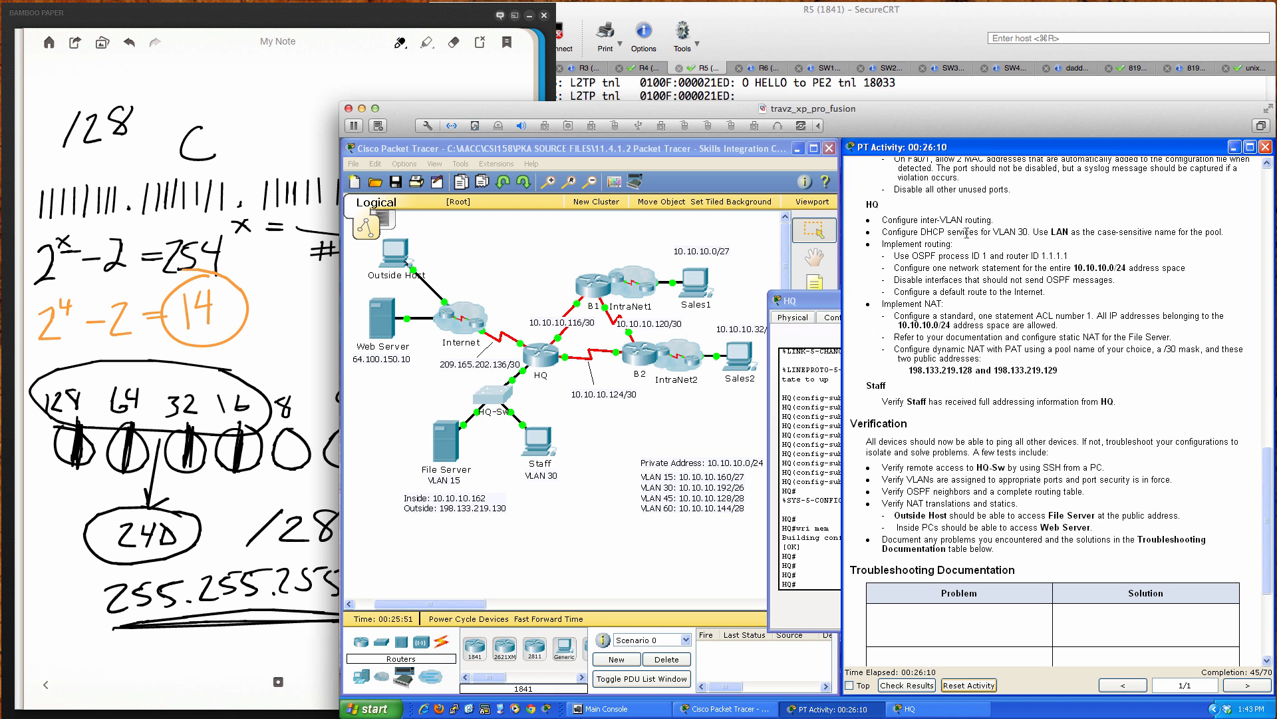
{"action": "left_click", "coordinate": [835, 300]}
{"action": "left_click_drag", "start_coordinate": [899, 304], "coordinate": [520, 352]}
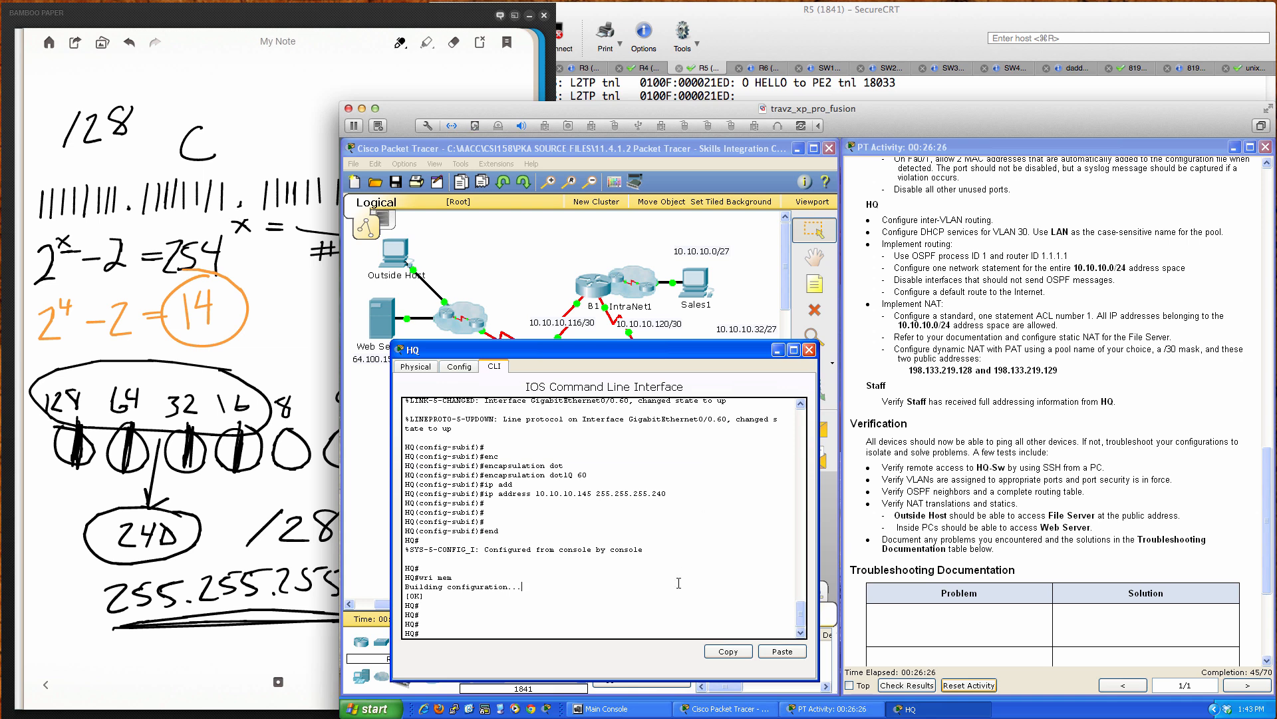
Step: Enter global configuration on HQ and create DHCP pool LAN
{"action": "key", "text": "Return"}
{"action": "key", "text": "Return"}
{"action": "key", "text": "Return"}
{"action": "type", "text": "conf t"}
{"action": "key", "text": "Return"}
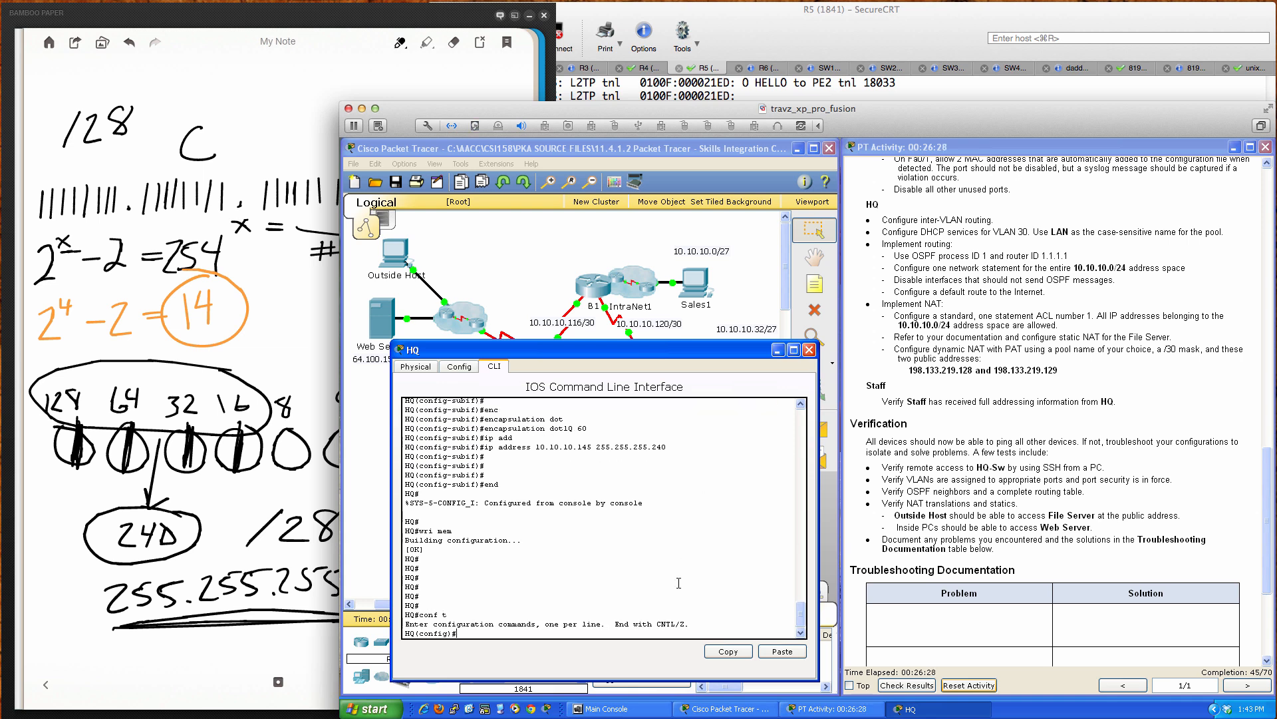
{"action": "type", "text": "ip dhcp poo"}
{"action": "key", "text": "Tab"}
{"action": "type", "text": "?"}
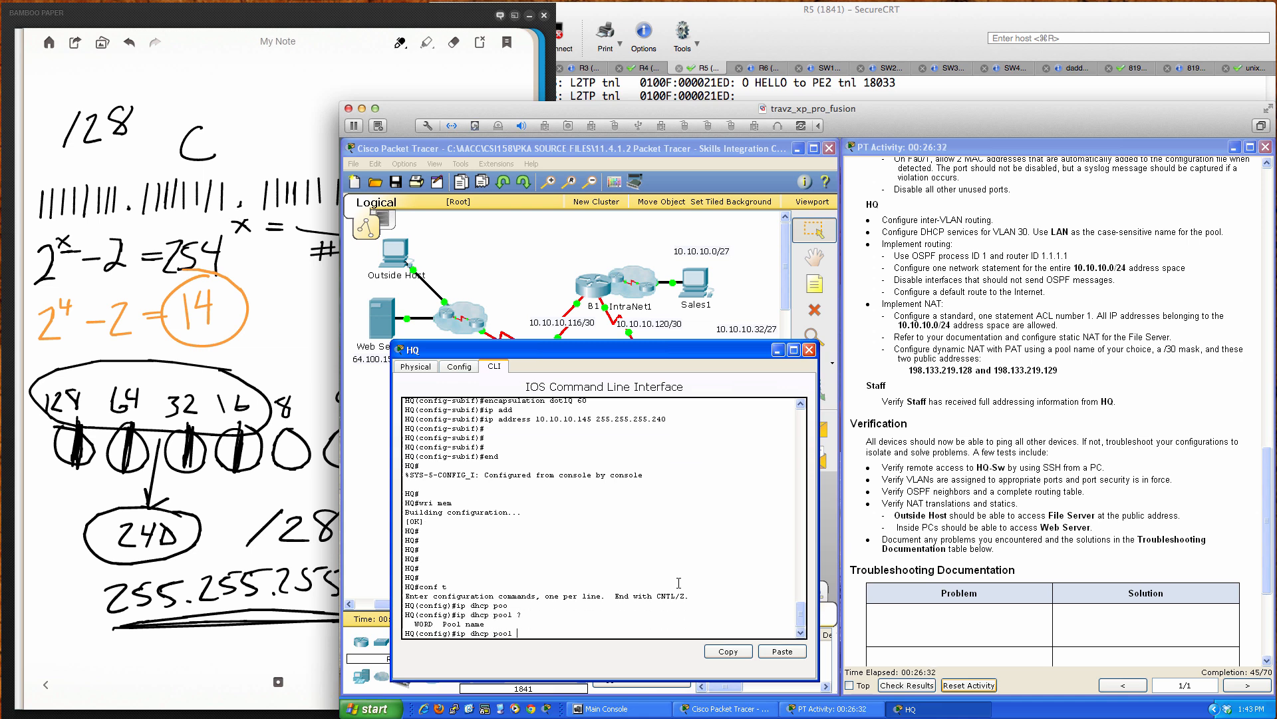
{"action": "type", "text": "LAN"}
{"action": "key", "text": "Return"}
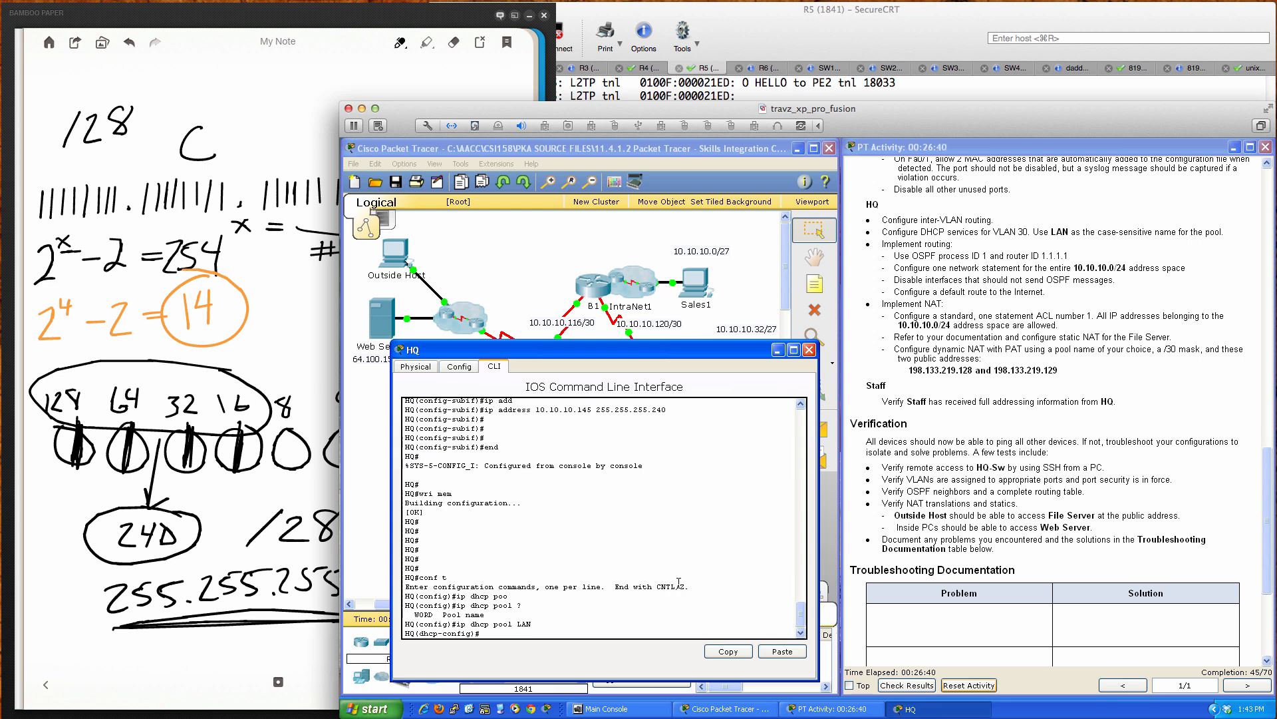
Step: Set the LAN pool's default router to 10.10.10.193, correcting an initial 10.10.10.192
{"action": "type", "text": "?"}
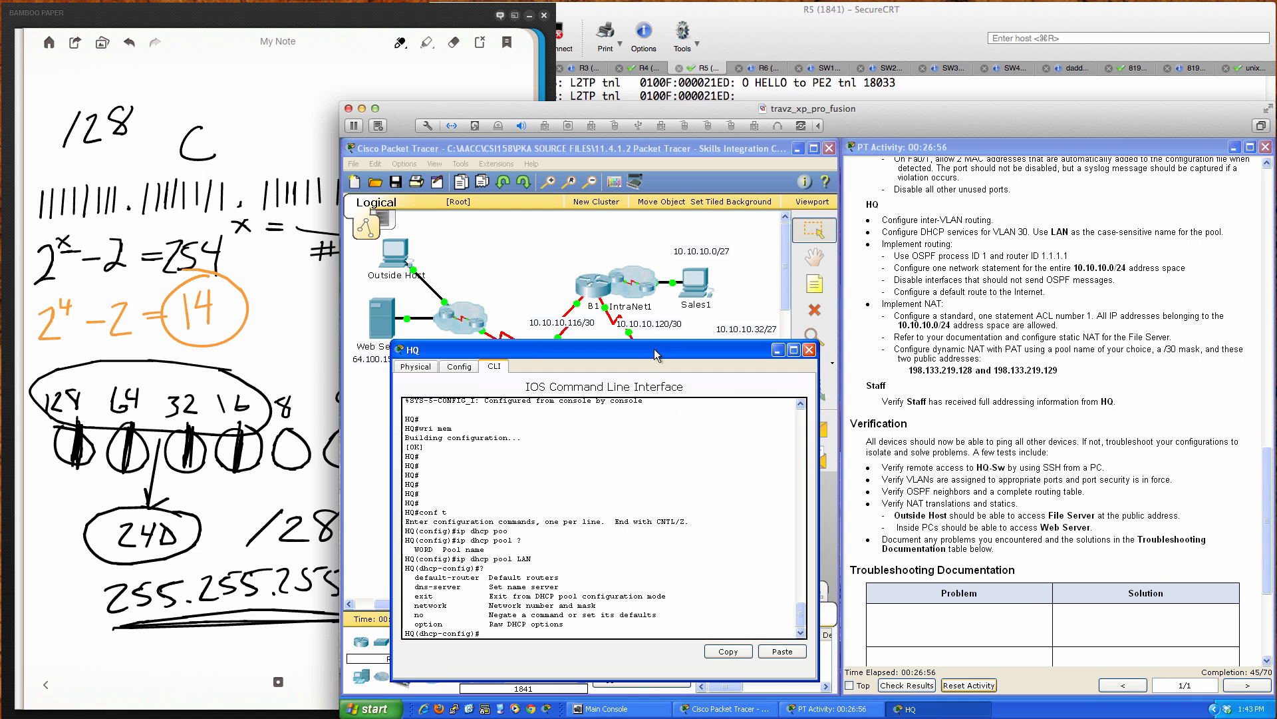
{"action": "left_click_drag", "start_coordinate": [653, 349], "coordinate": [1013, 341]}
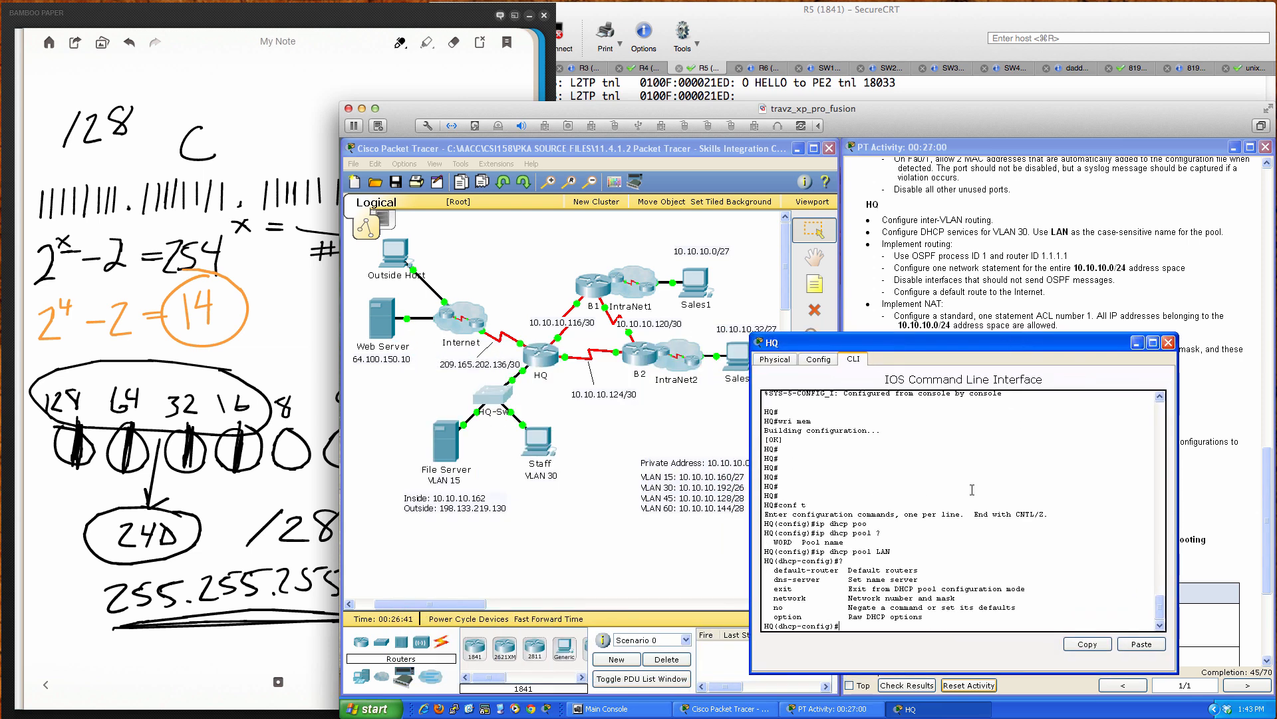
{"action": "type", "text": "def"}
{"action": "key", "text": "Tab"}
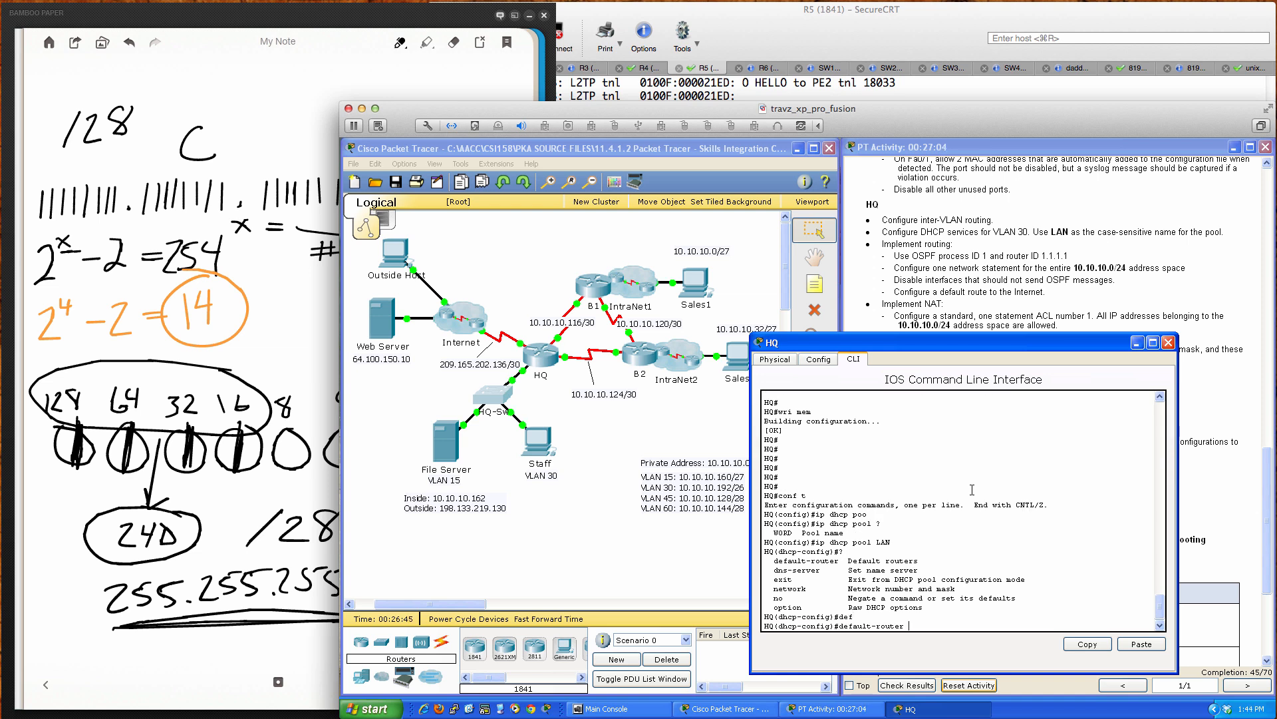
{"action": "type", "text": "10.10.10.192 ?"}
{"action": "key", "text": "Return"}
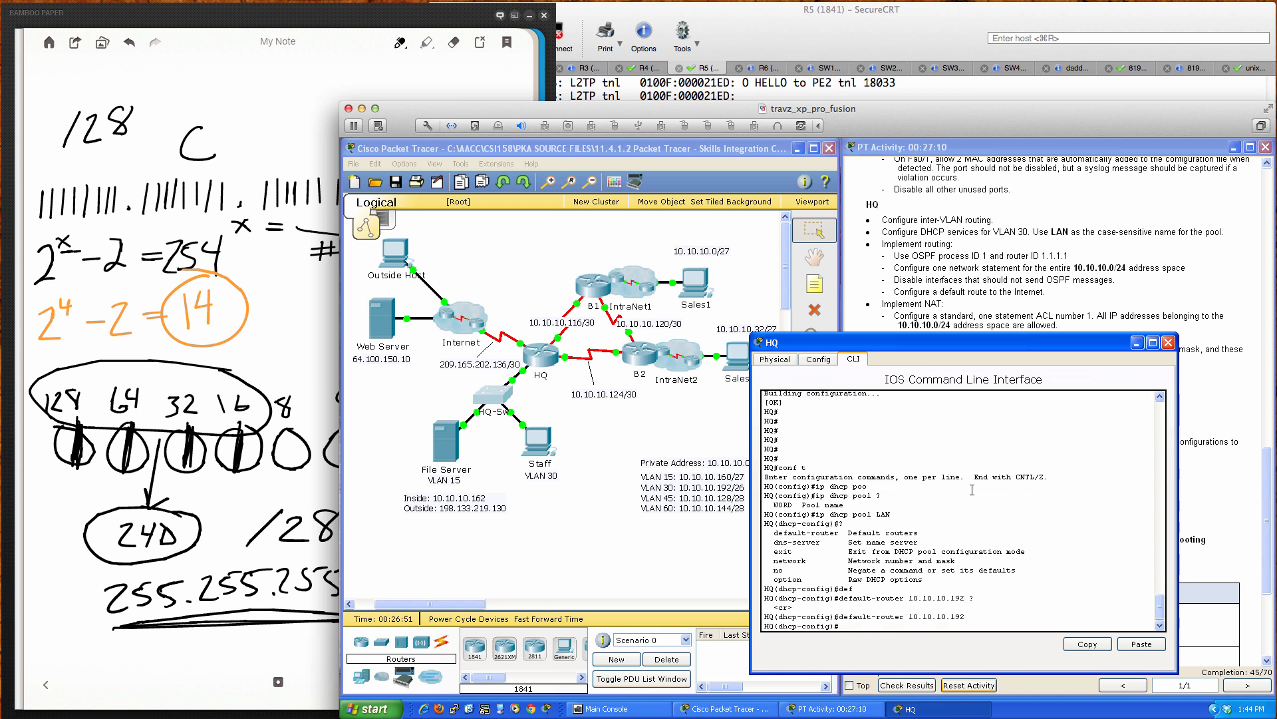
{"action": "key", "text": "Up"}
{"action": "key", "text": "Return"}
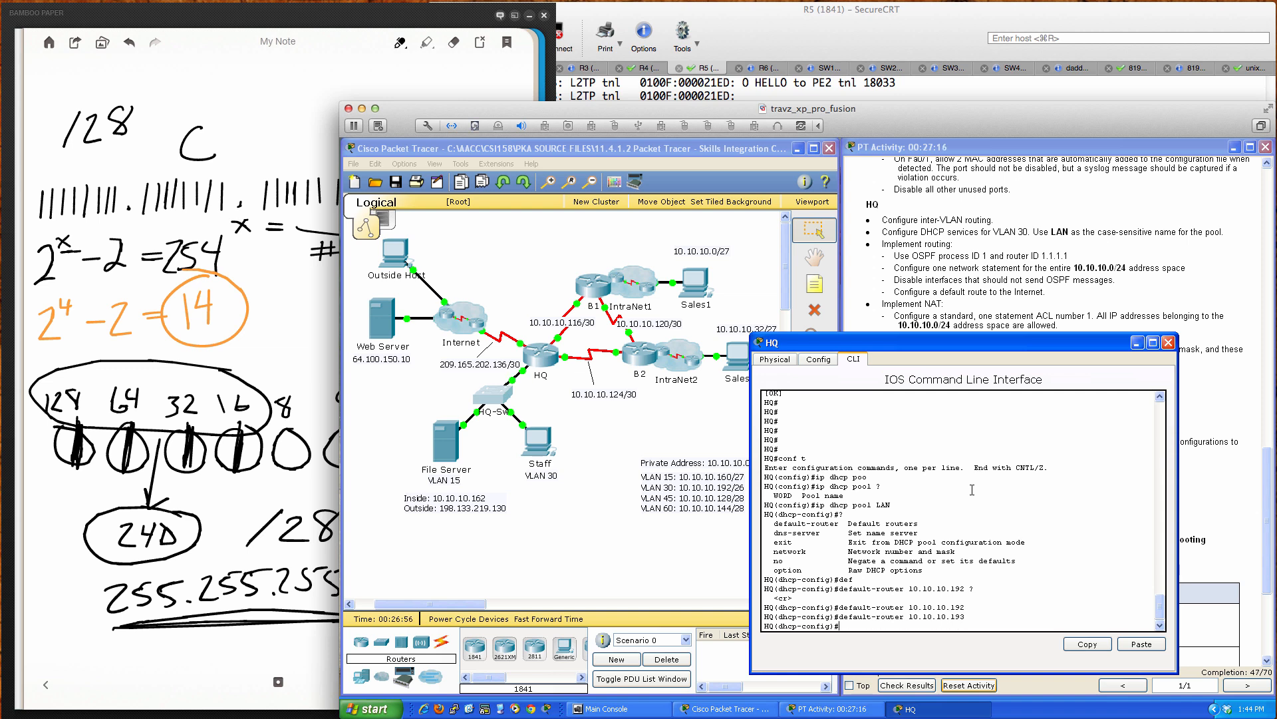
{"action": "type", "text": "net"}
{"action": "key", "text": "Tab"}
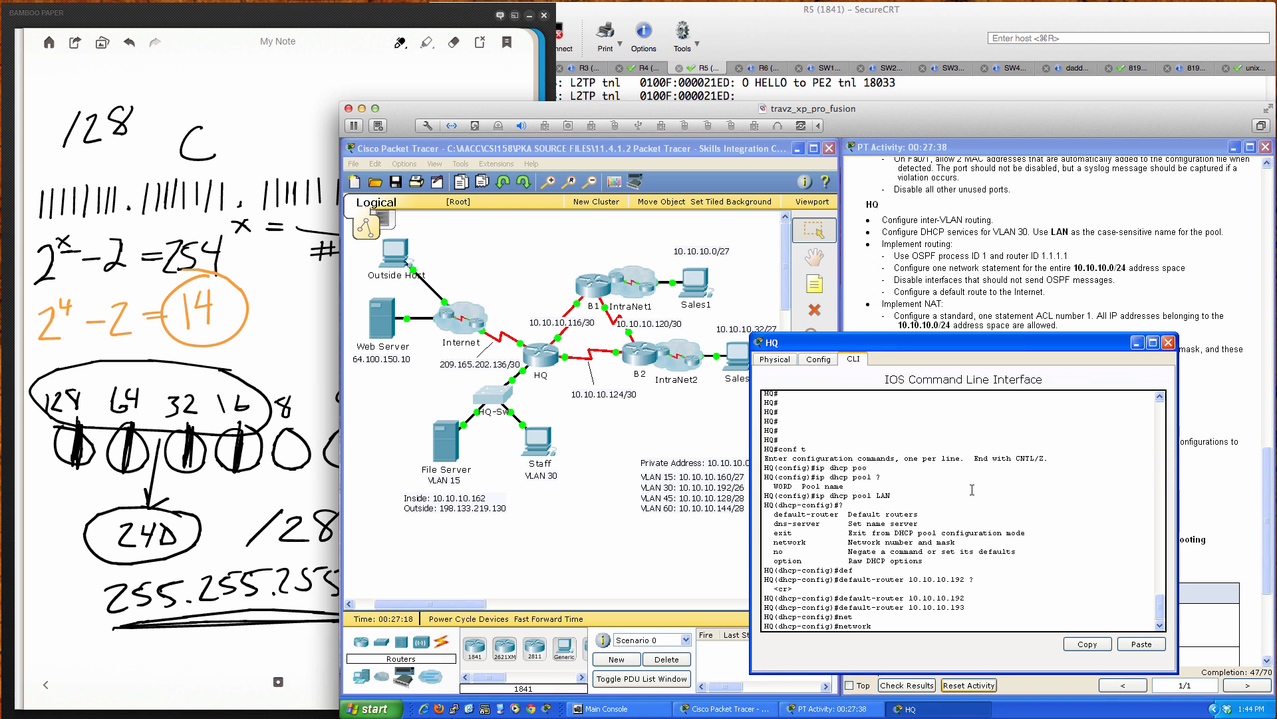
Step: Give pool LAN network 10.10.10.192 255.255.255.192 and exit pool configuration
{"action": "key", "text": "Tab"}
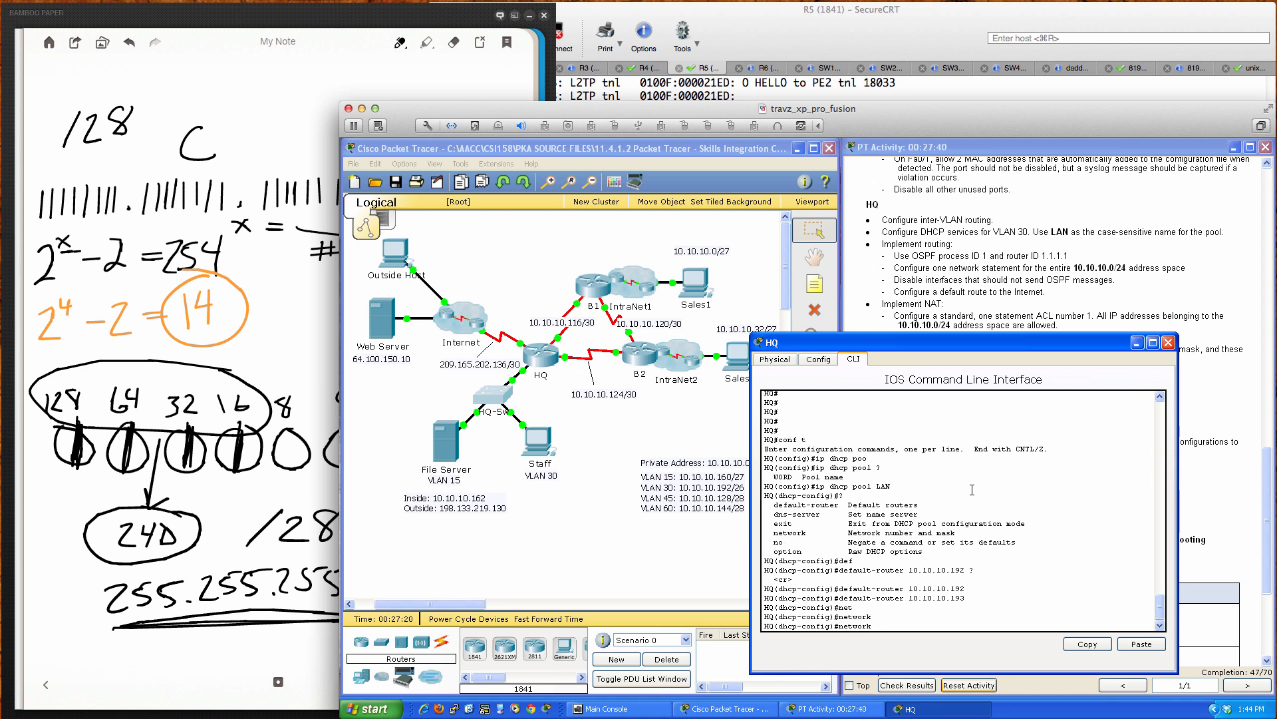
{"action": "type", "text": "?"}
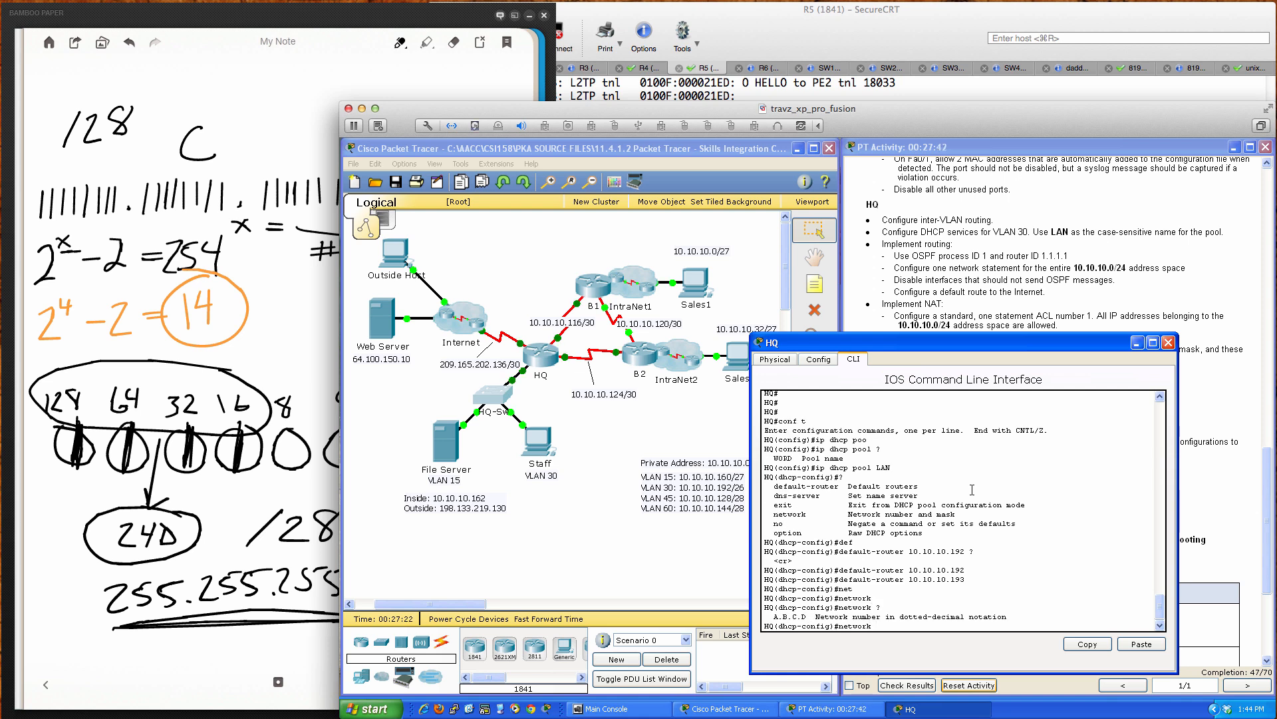
{"action": "type", "text": "10.10.10.192 ?"}
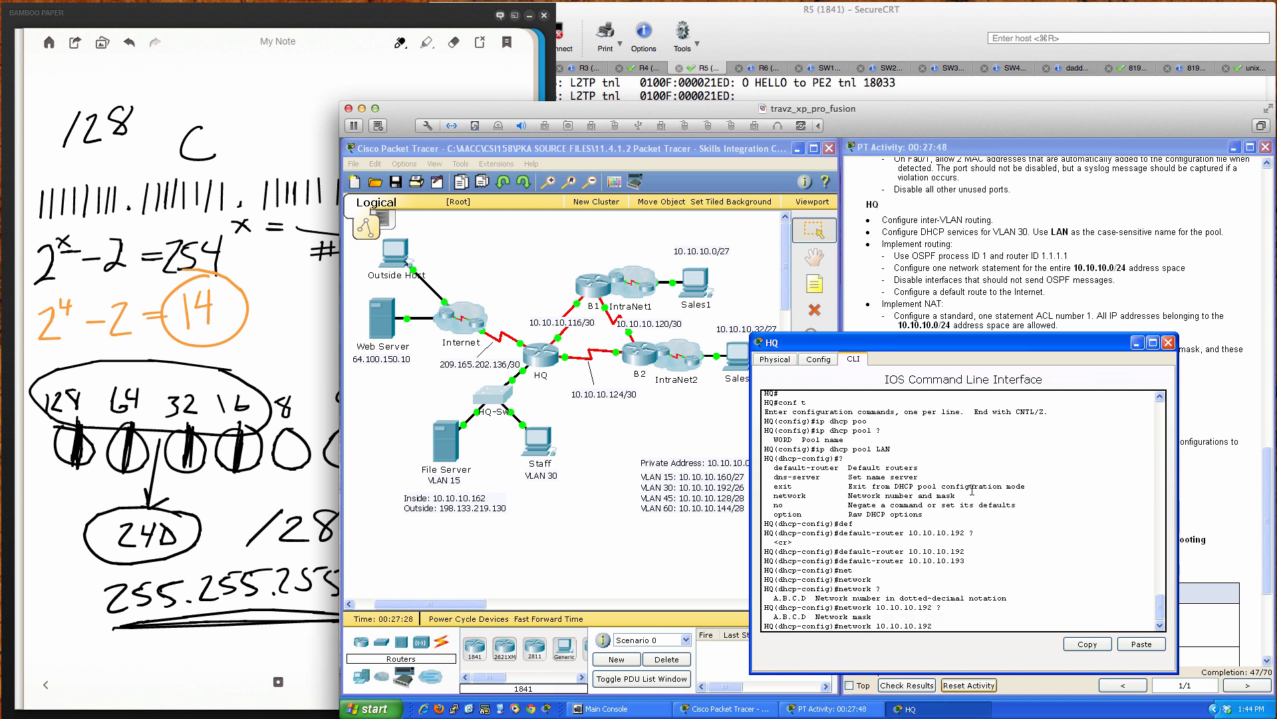
{"action": "type", "text": "255.255.255."}
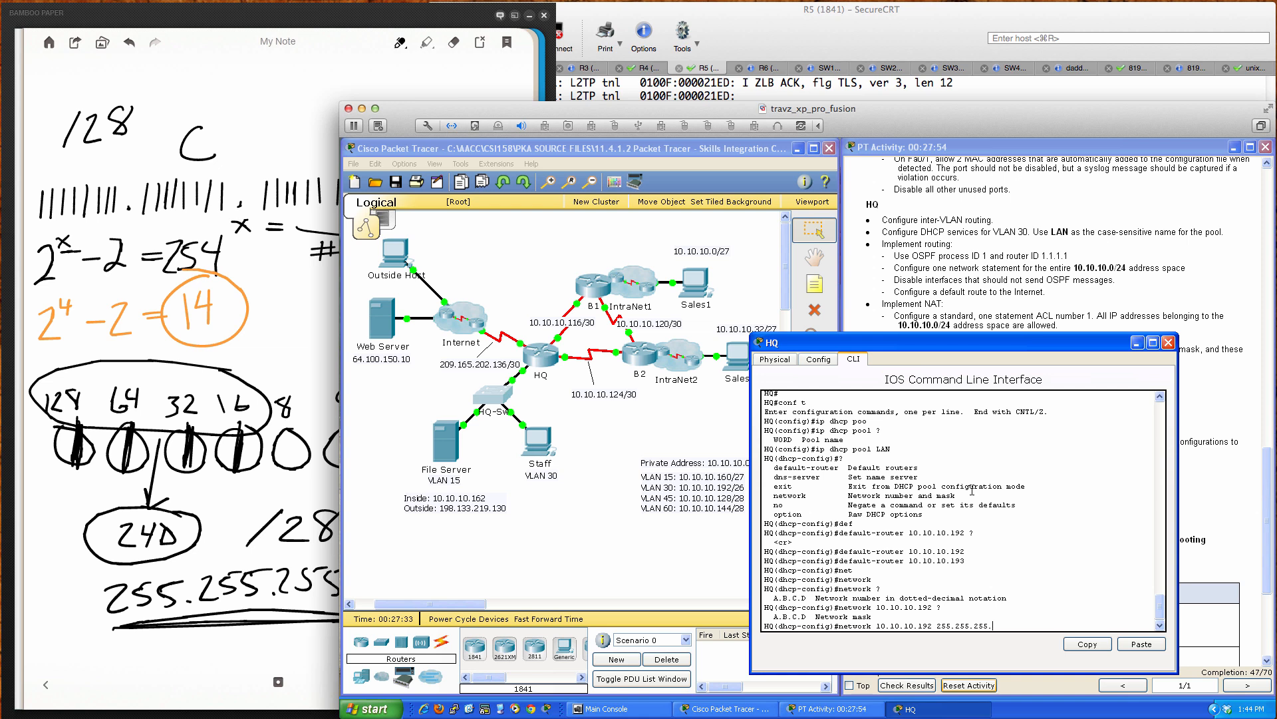
{"action": "type", "text": "192"}
{"action": "key", "text": "Return"}
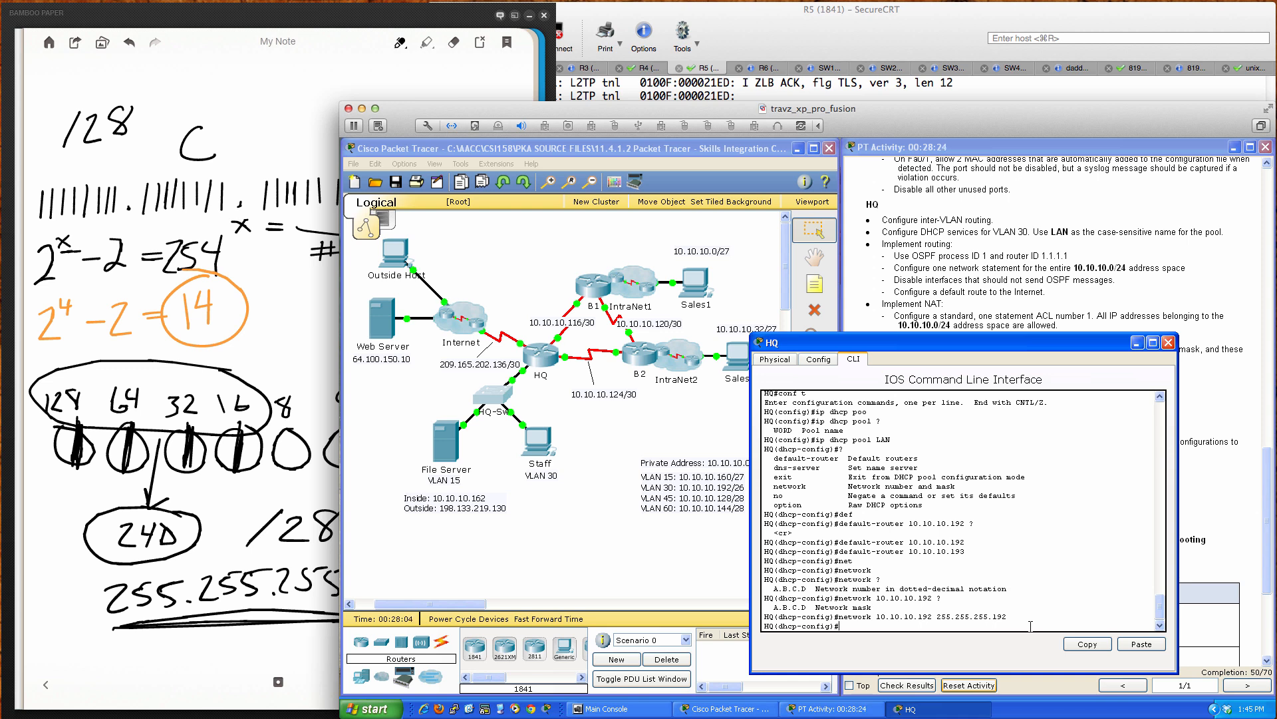
{"action": "type", "text": "?"}
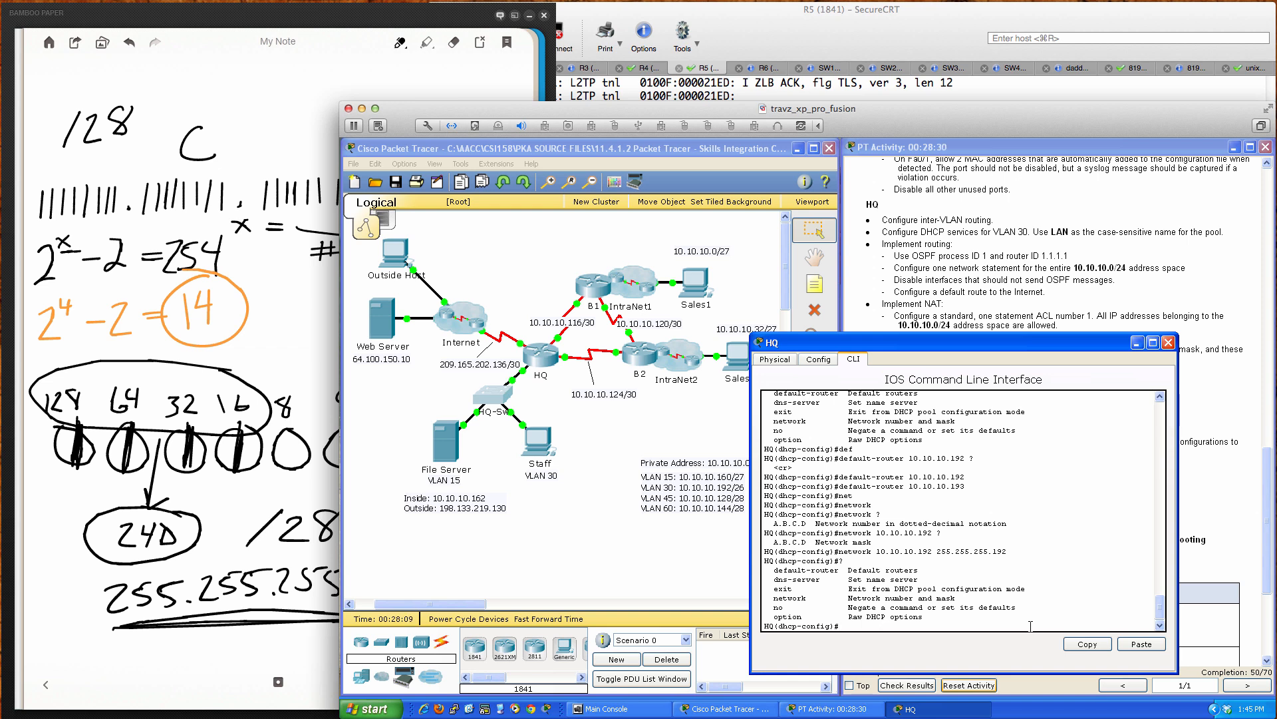
{"action": "type", "text": "exit"}
{"action": "key", "text": "Return"}
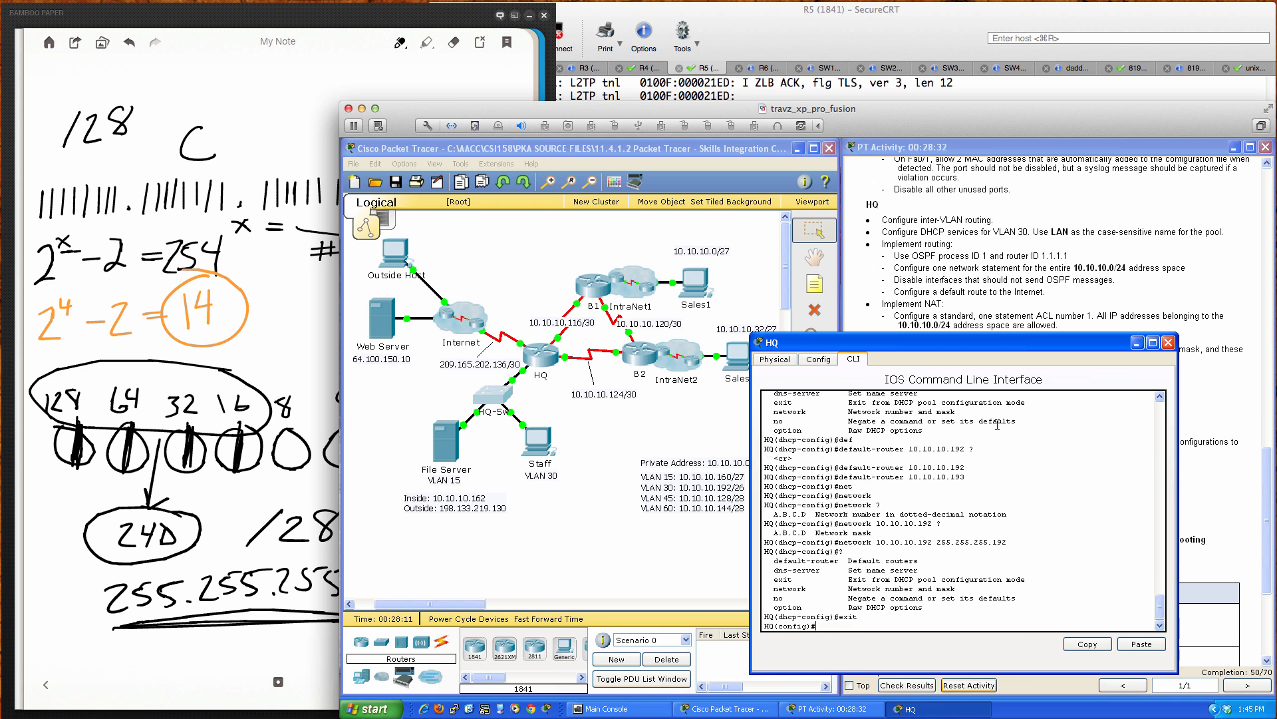
Step: Start OSPF process 1 on HQ with router ID 1.1.1.1
{"action": "left_click_drag", "start_coordinate": [967, 342], "coordinate": [601, 348]}
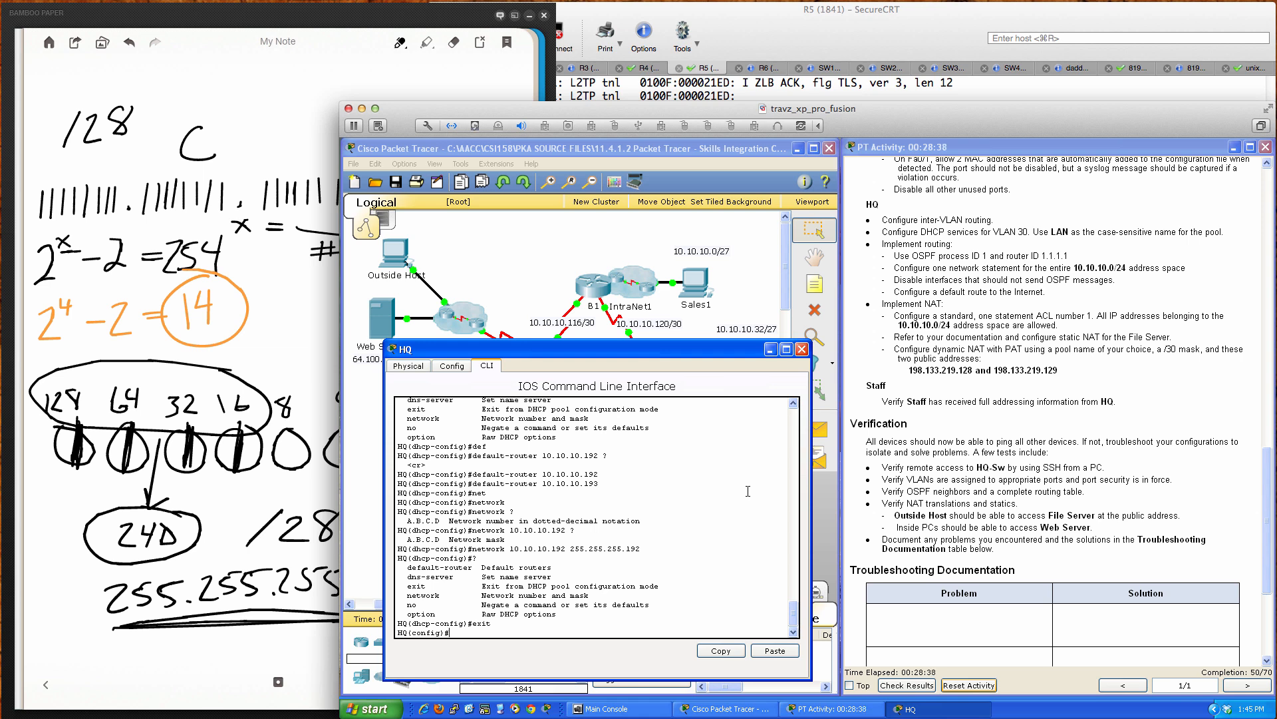
{"action": "type", "text": "outer ospf 1"}
{"action": "key", "text": "Return"}
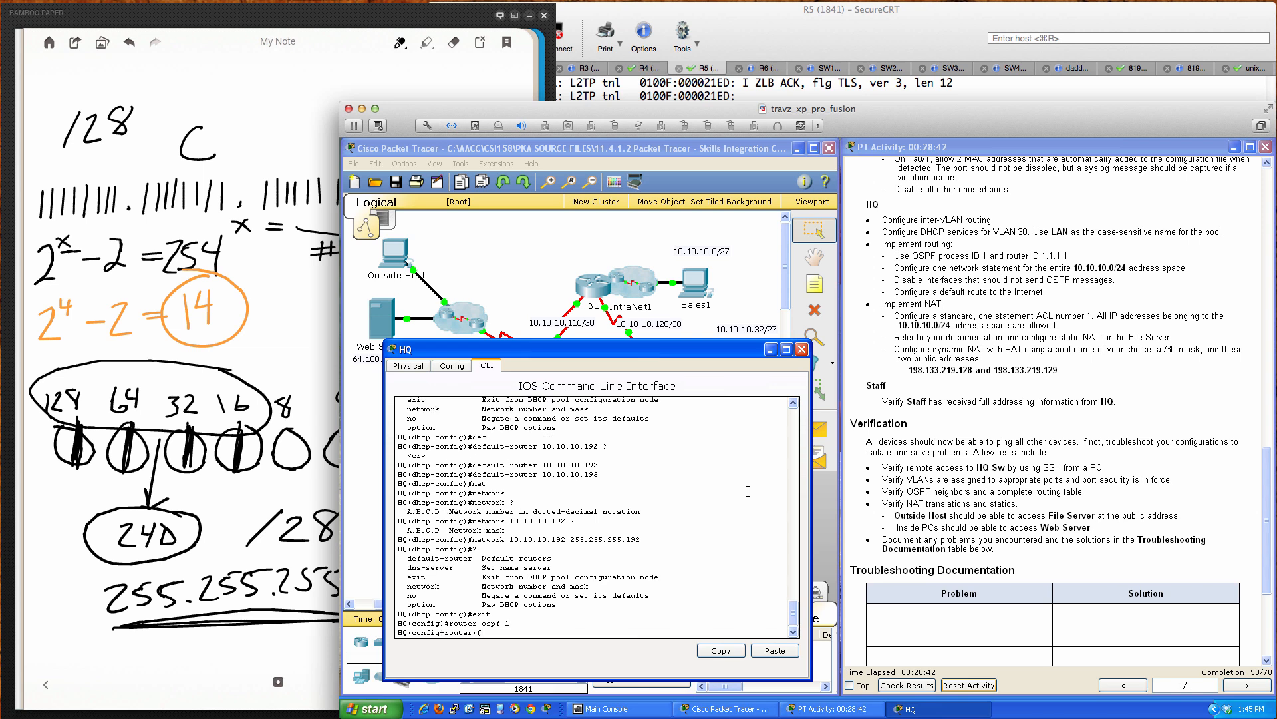
{"action": "type", "text": "rou"}
{"action": "key", "text": "Tab"}
{"action": "type", "text": "1"}
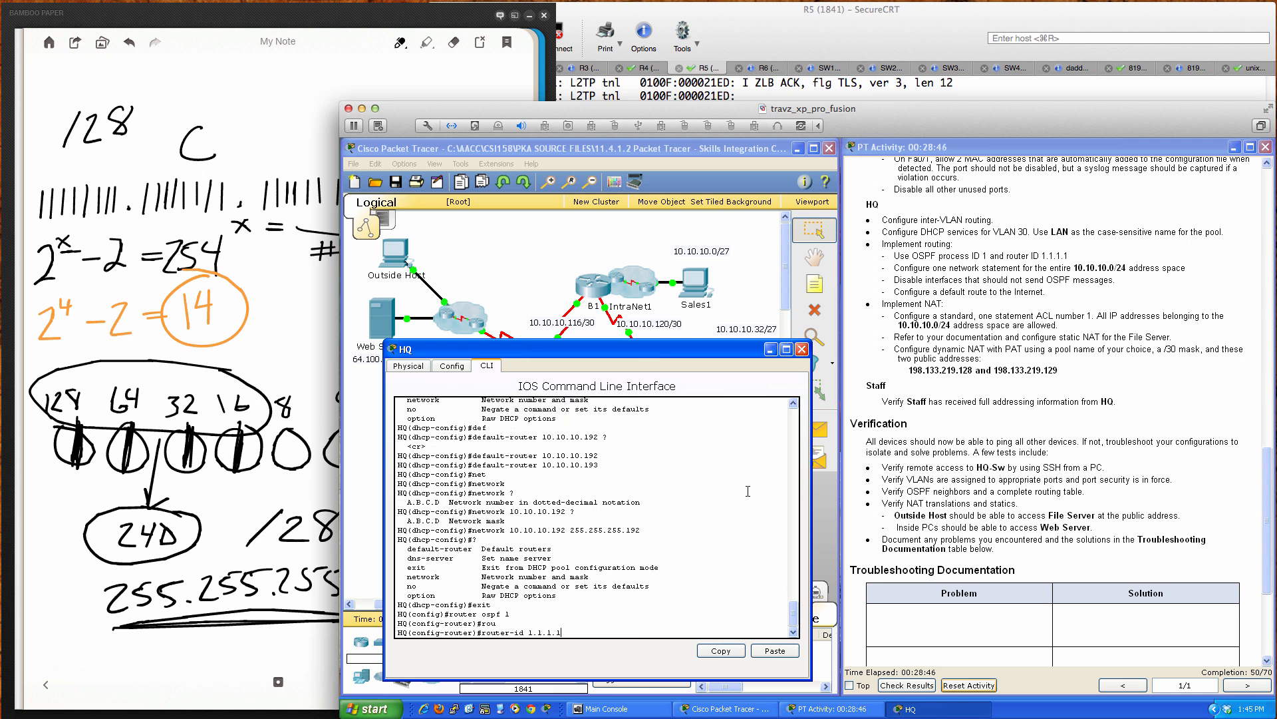
{"action": "key", "text": "Return"}
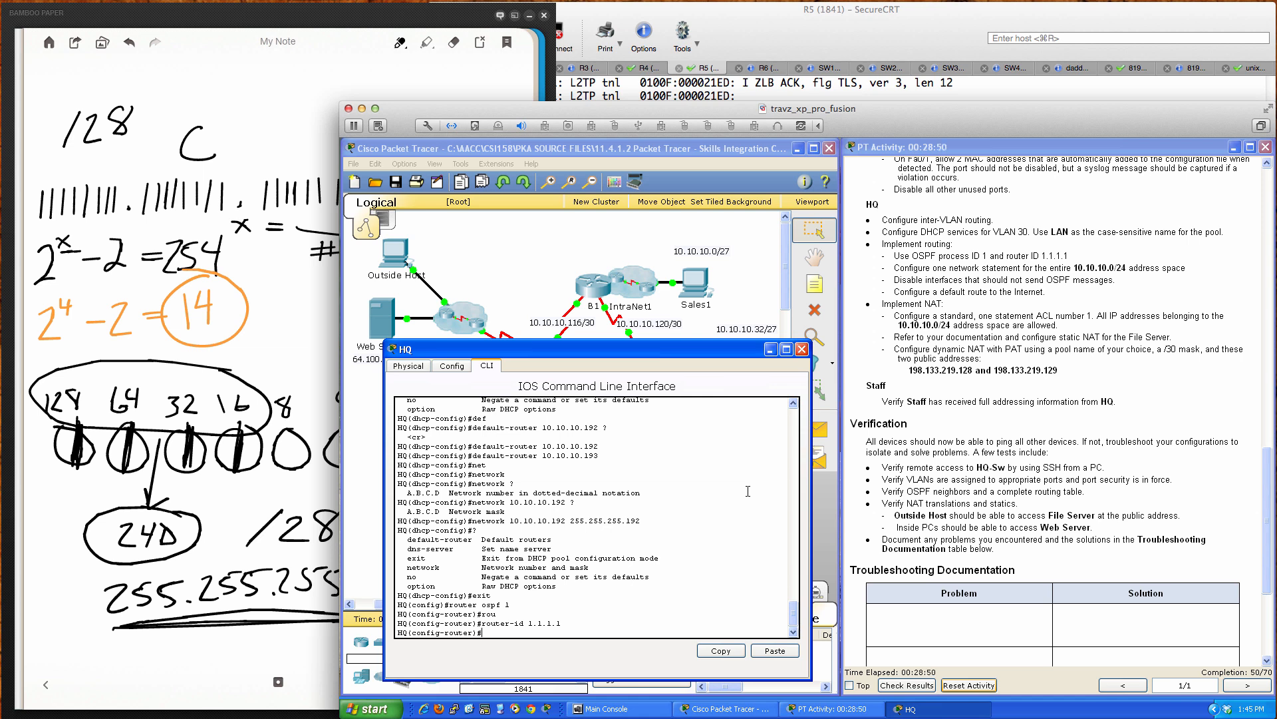
Step: Advertise network 10.10.10.0 0.0.0.255 in OSPF area 0
{"action": "key", "text": "Return"}
{"action": "key", "text": "Return"}
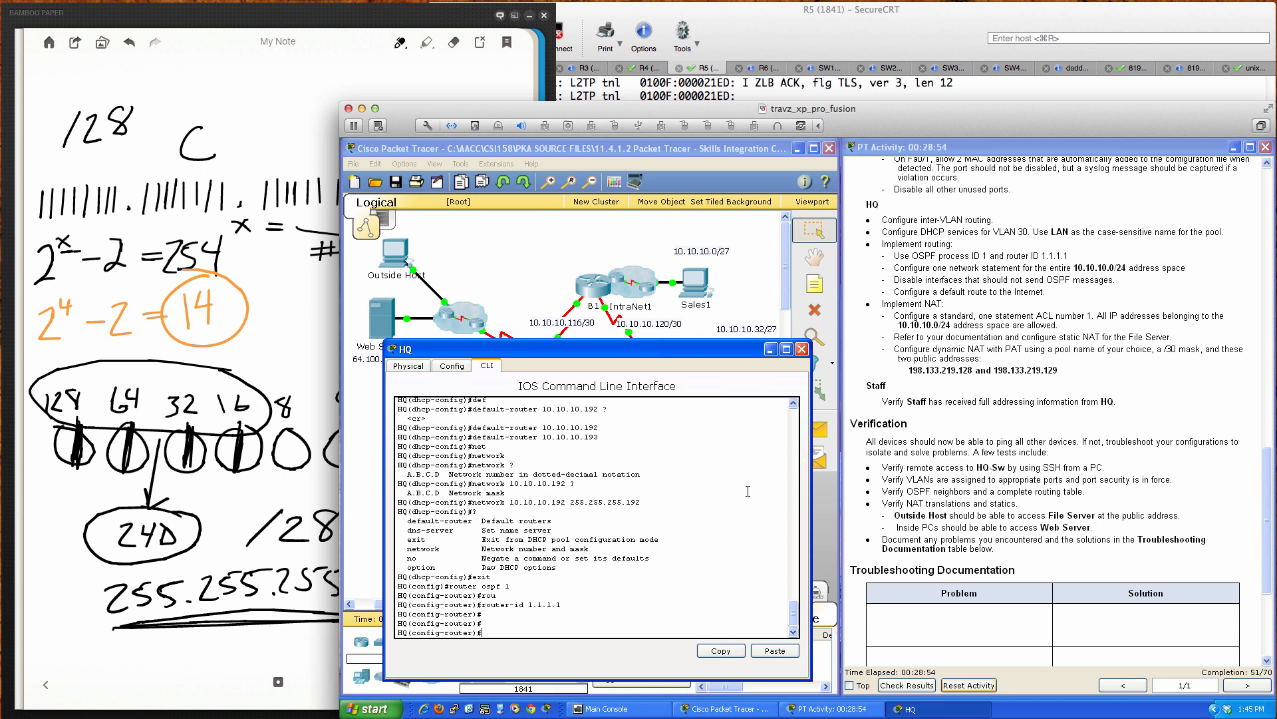
{"action": "type", "text": "net"}
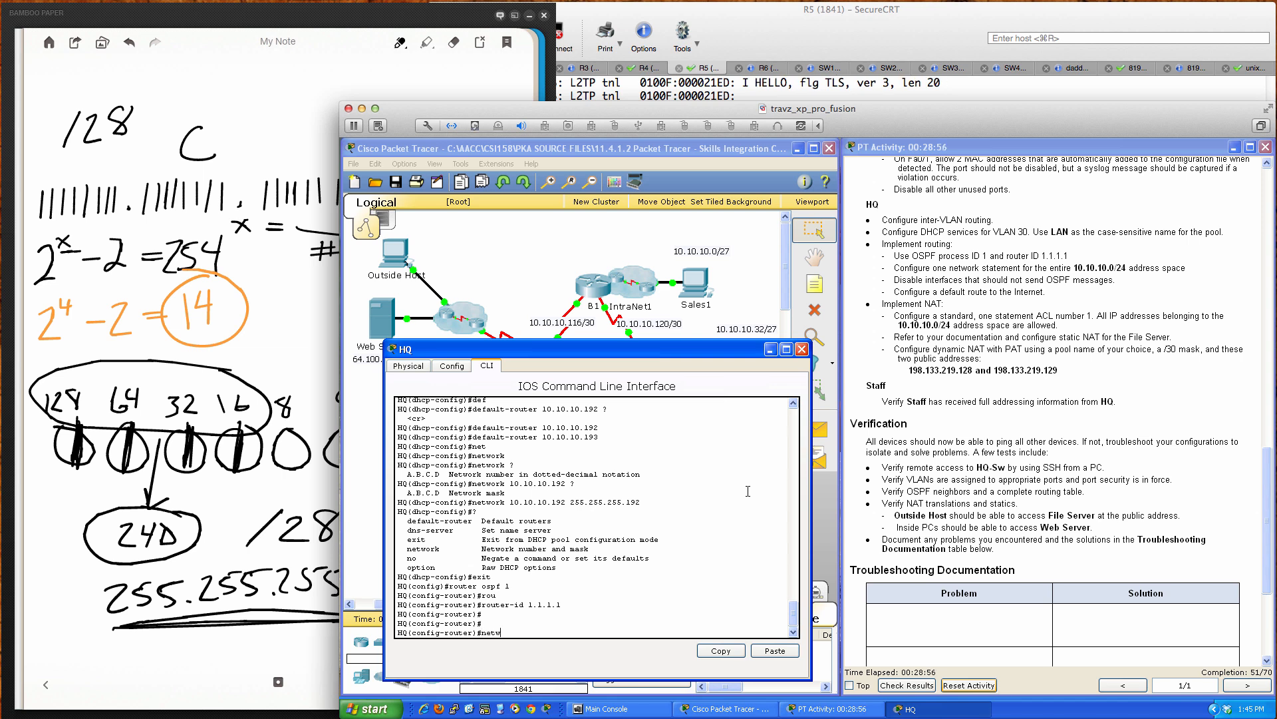
{"action": "type", "text": "w"}
{"action": "key", "text": "Tab"}
{"action": "type", "text": "10."}
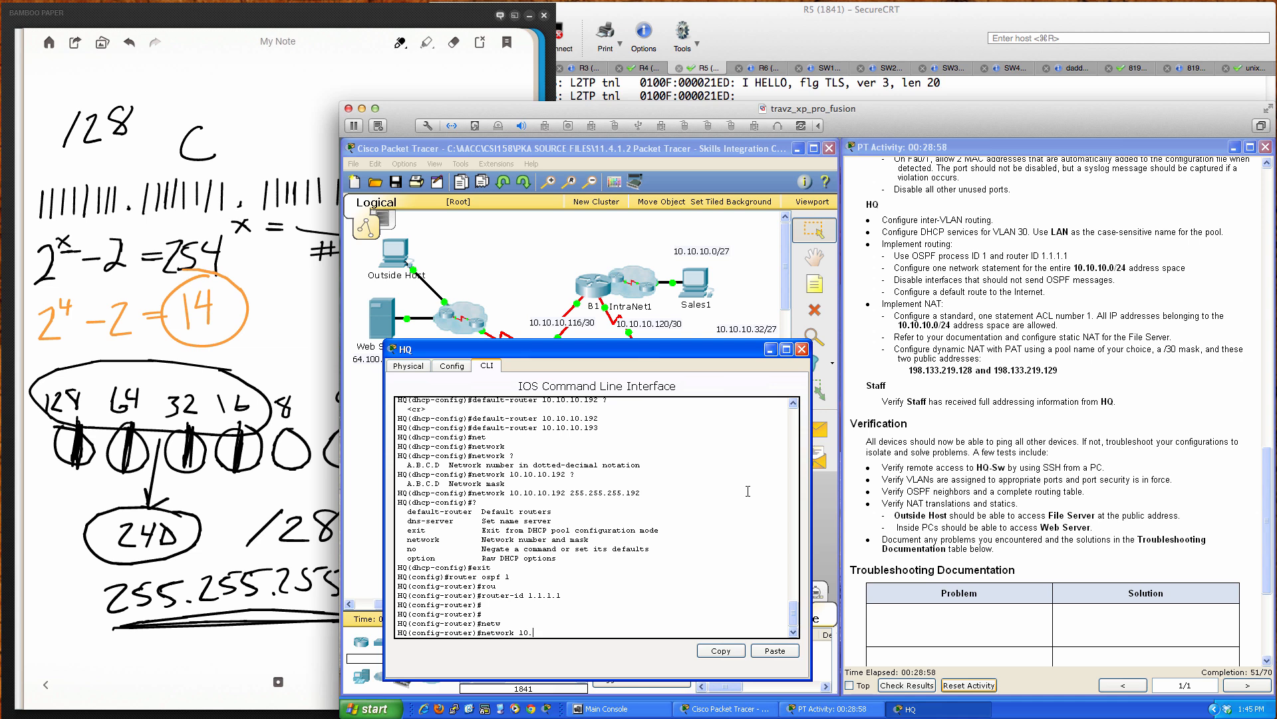
{"action": "type", "text": "10.0 0.0.0.255 area 0"}
{"action": "key", "text": "Return"}
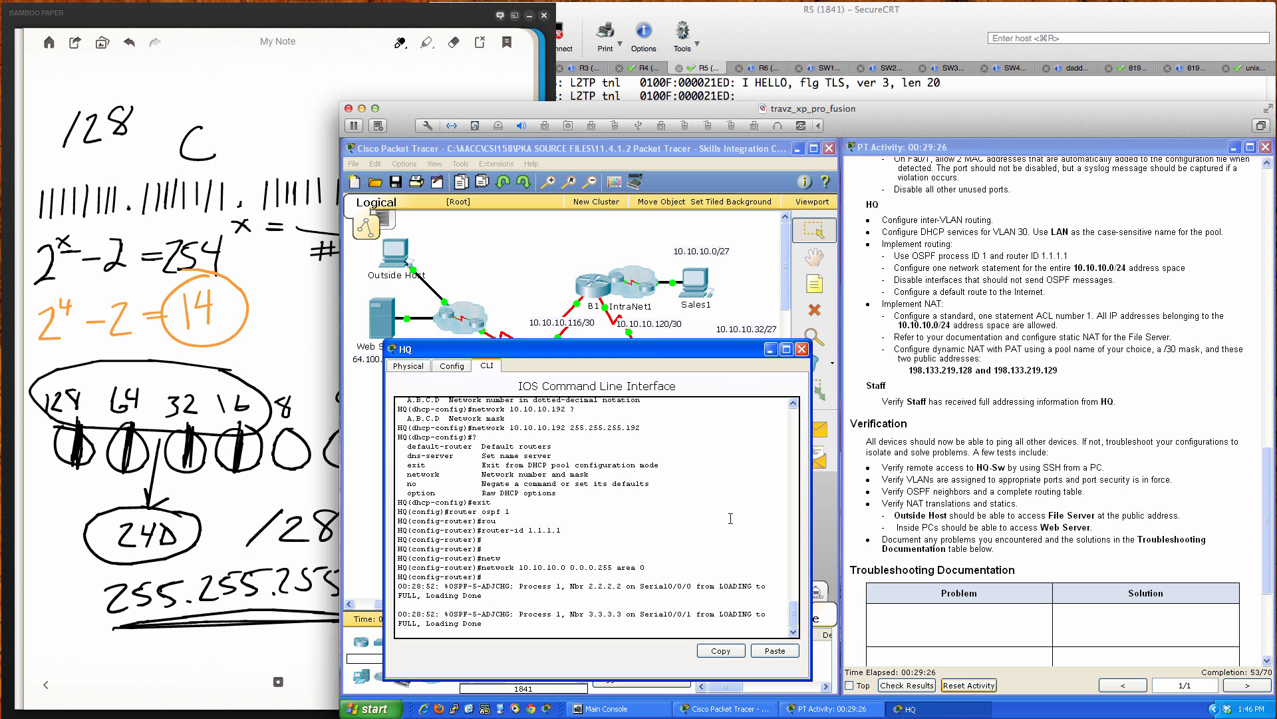
{"action": "key", "text": "Return"}
{"action": "key", "text": "Return"}
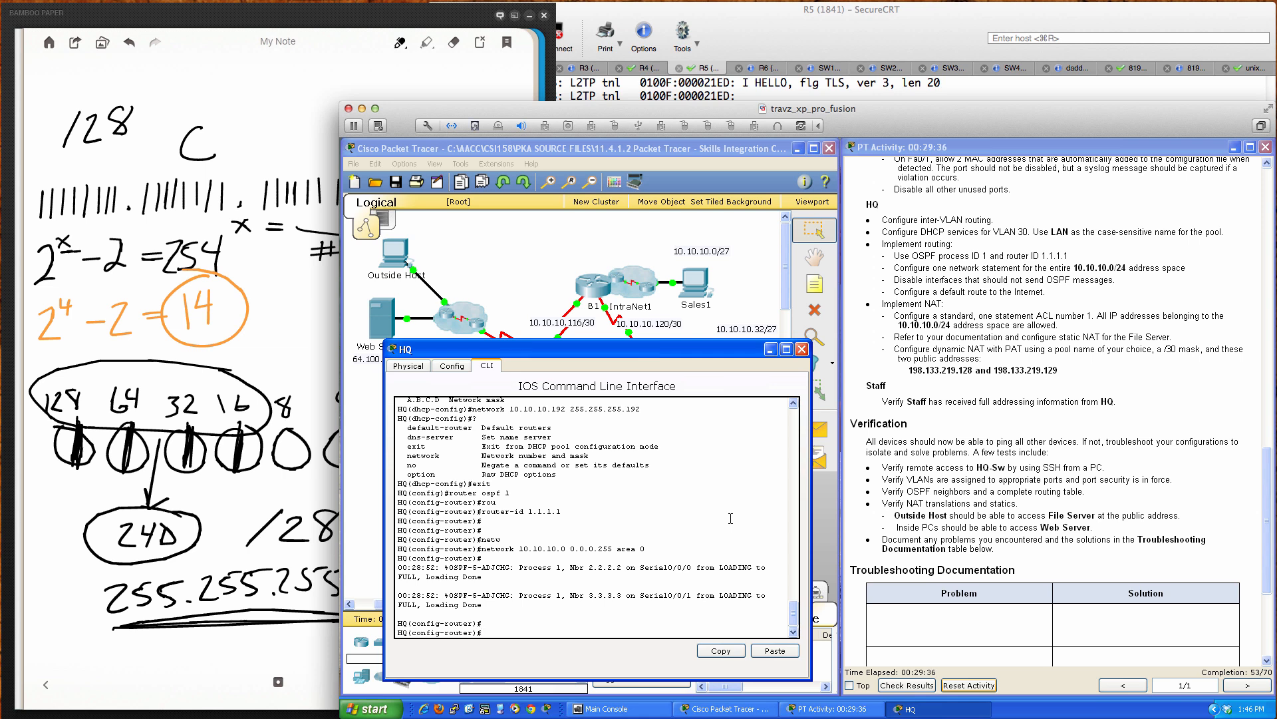
{"action": "left_click_drag", "start_coordinate": [668, 349], "coordinate": [972, 322]}
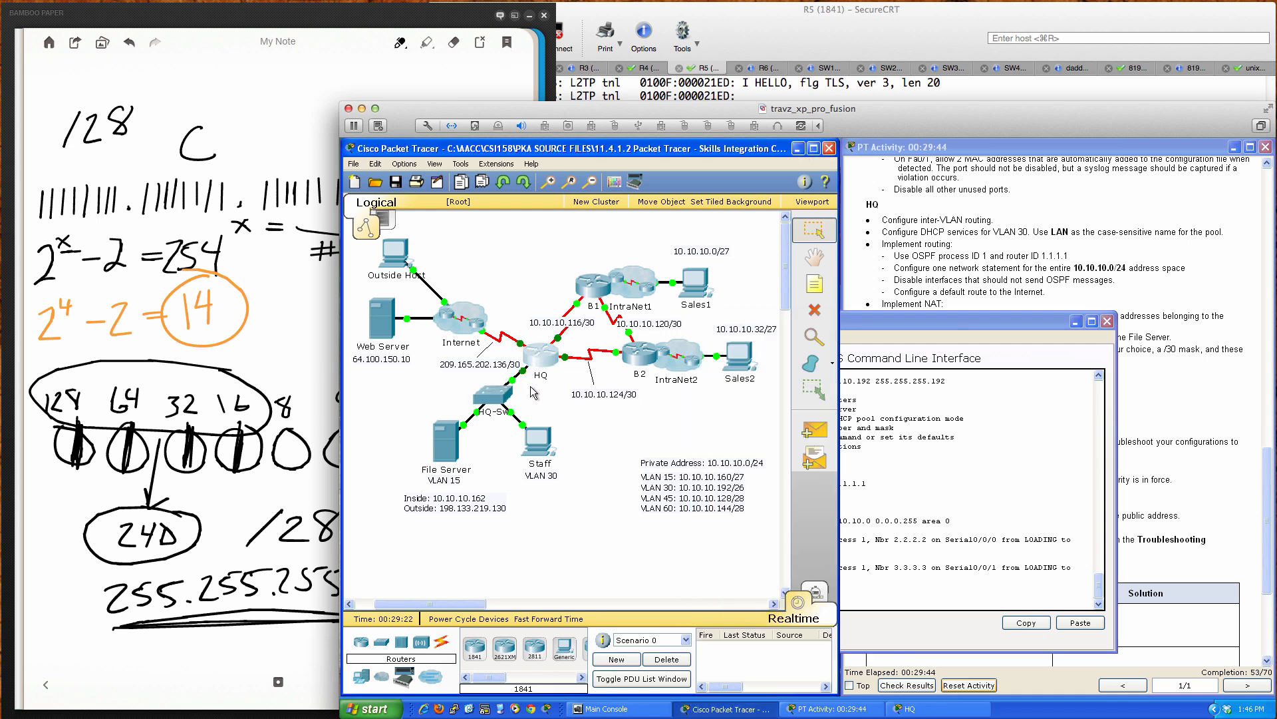
{"action": "left_click", "coordinate": [589, 418]}
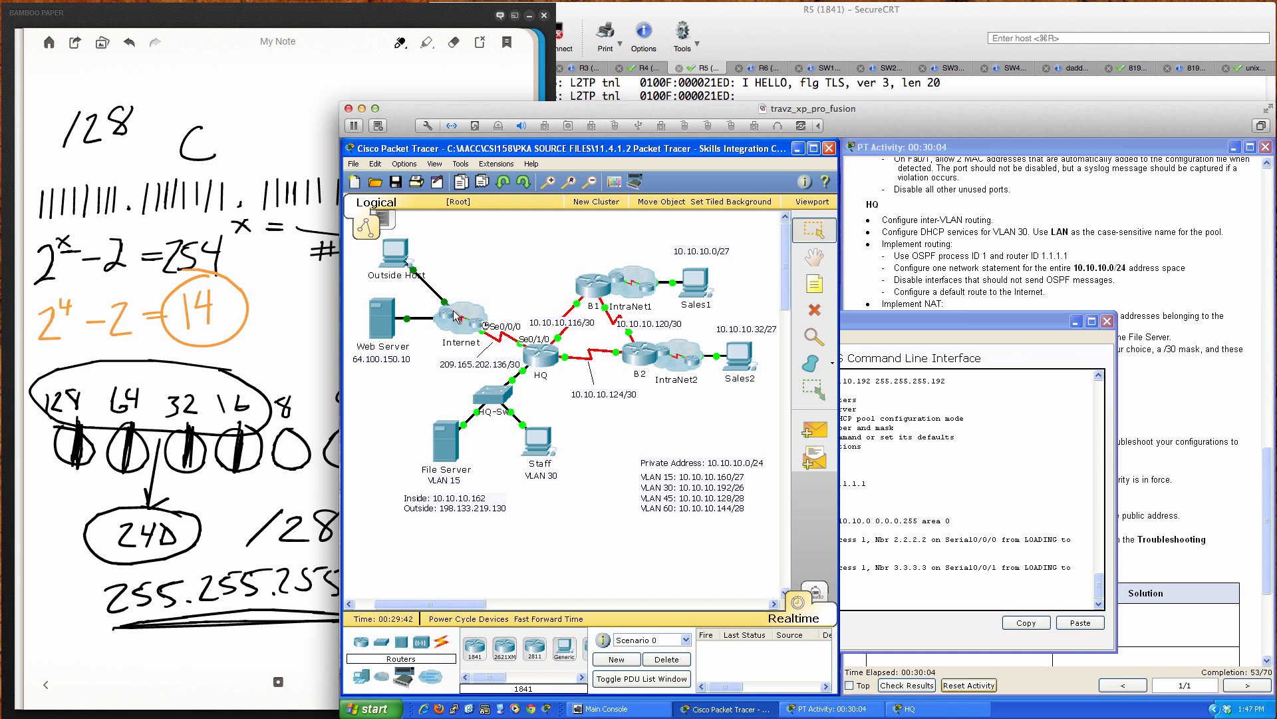
{"action": "left_click", "coordinate": [907, 467]}
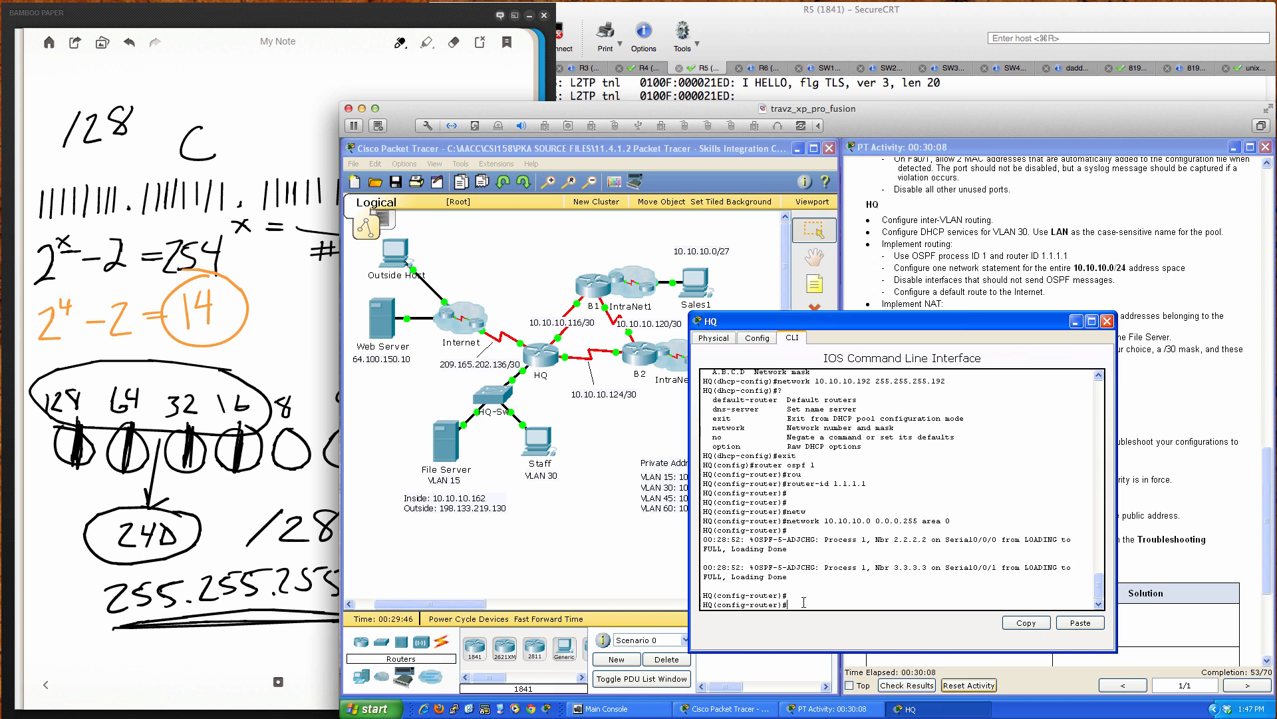
Step: Add passive-interface for gigabitEthernet 0/0 and serial 0/1/0 in HQ's OSPF configuration
{"action": "type", "text": "pas"}
{"action": "key", "text": "Tab"}
{"action": "type", "text": "gi"}
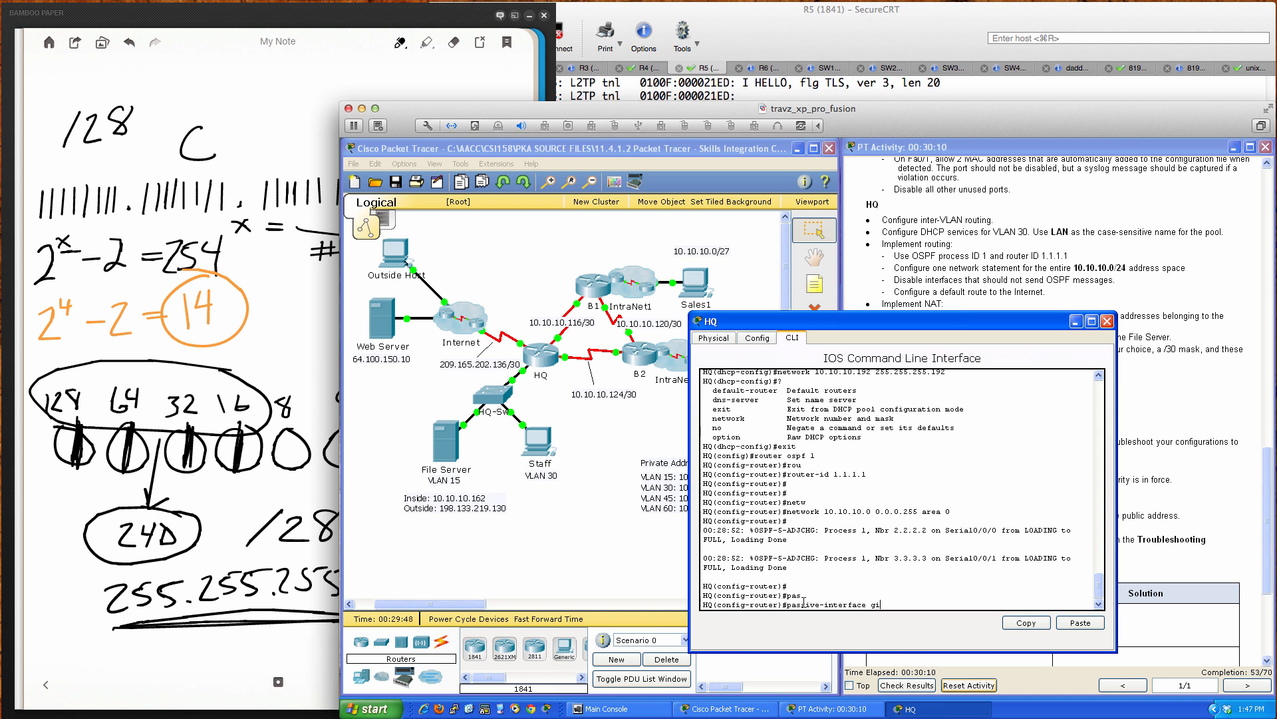
{"action": "key", "text": "Tab"}
{"action": "type", "text": "0/0"}
{"action": "key", "text": "Return"}
{"action": "type", "text": "pas"}
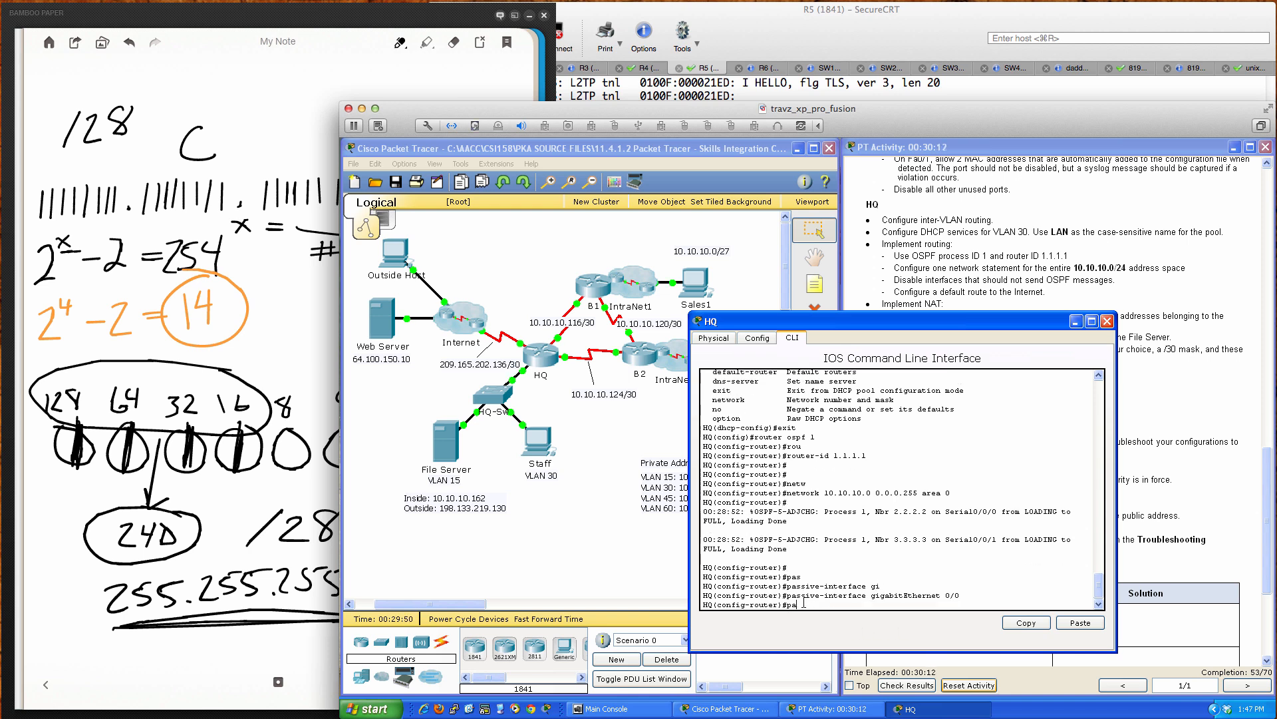
{"action": "key", "text": "Tab"}
{"action": "type", "text": "s"}
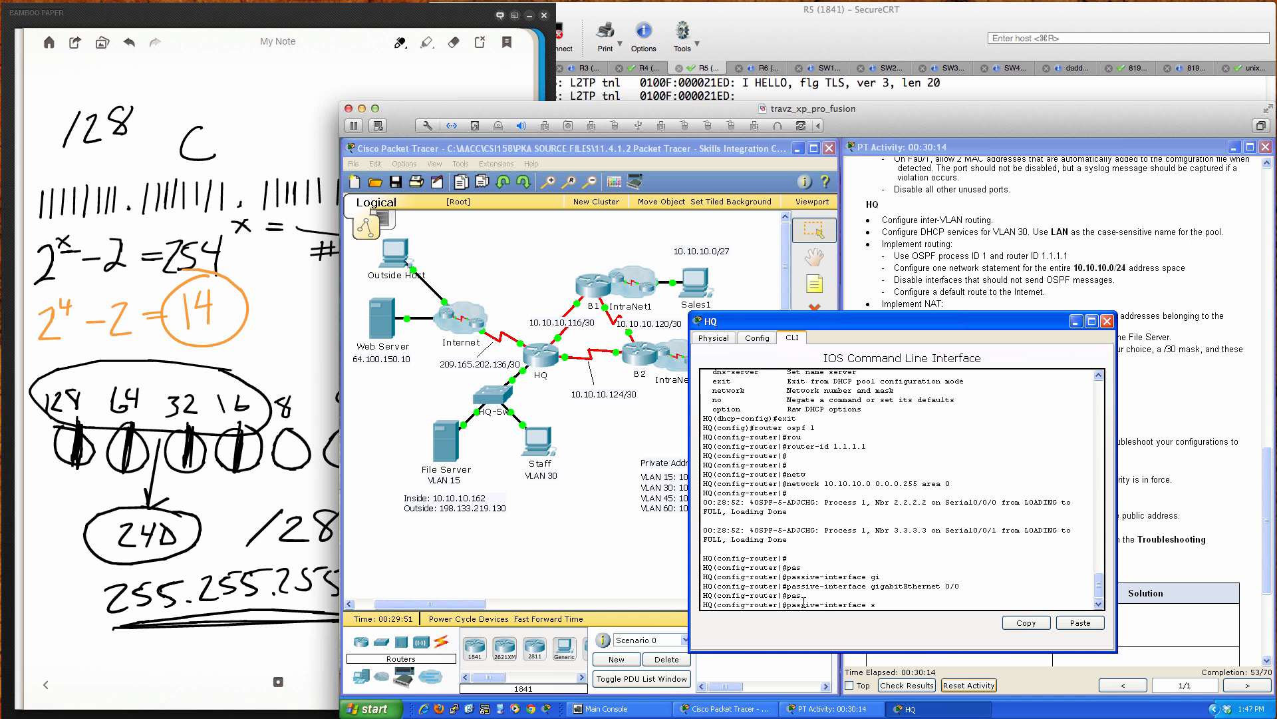
{"action": "type", "text": "er"}
{"action": "key", "text": "Tab"}
{"action": "type", "text": "0/1/0"}
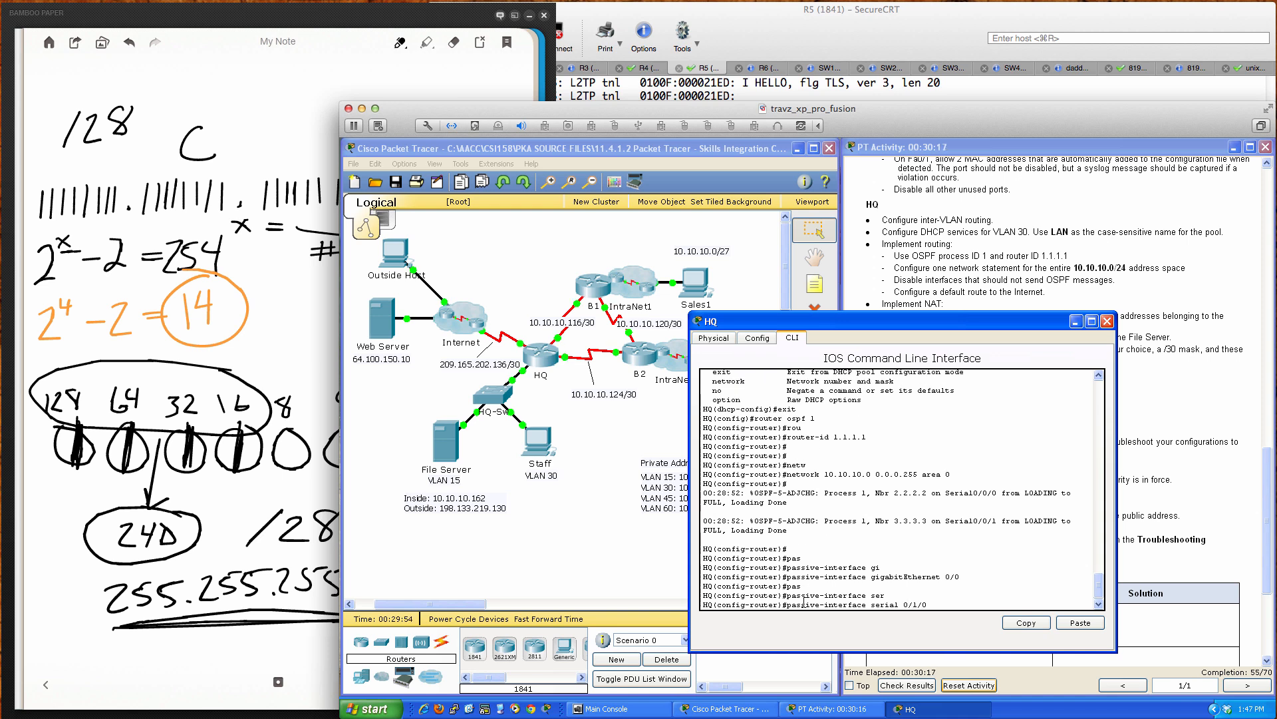
{"action": "key", "text": "Return"}
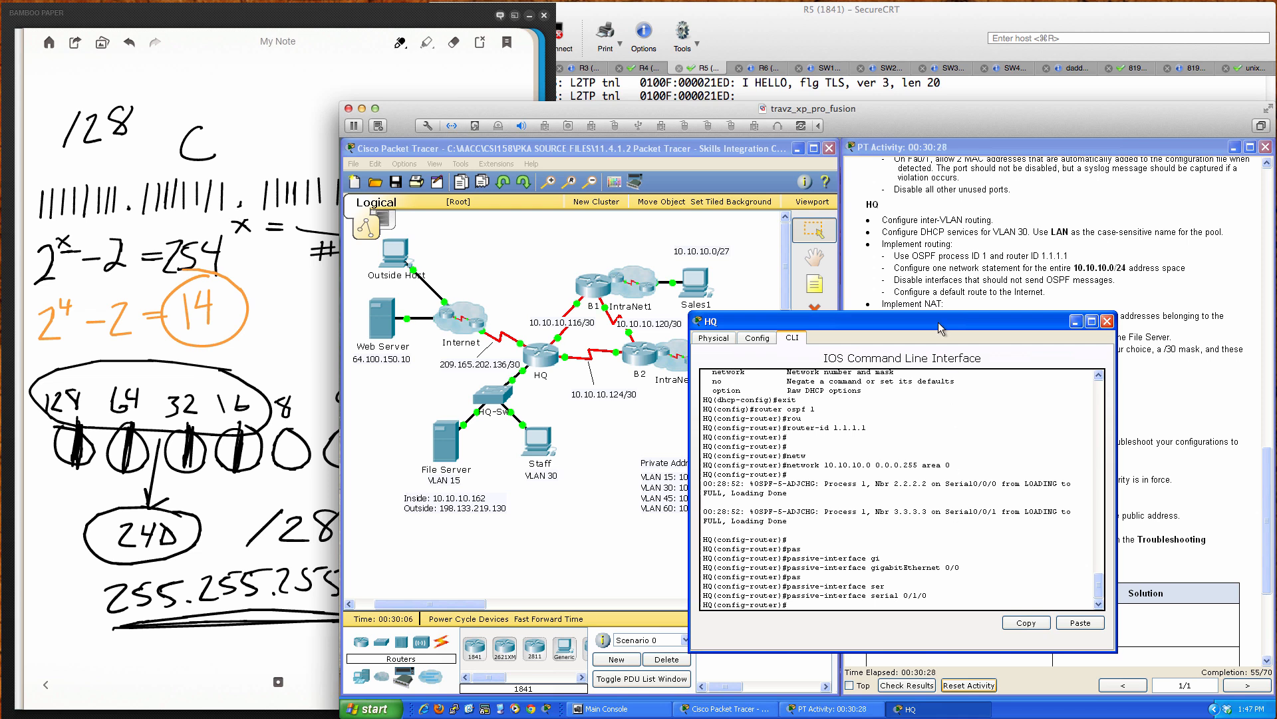
{"action": "left_click_drag", "start_coordinate": [938, 320], "coordinate": [939, 329]}
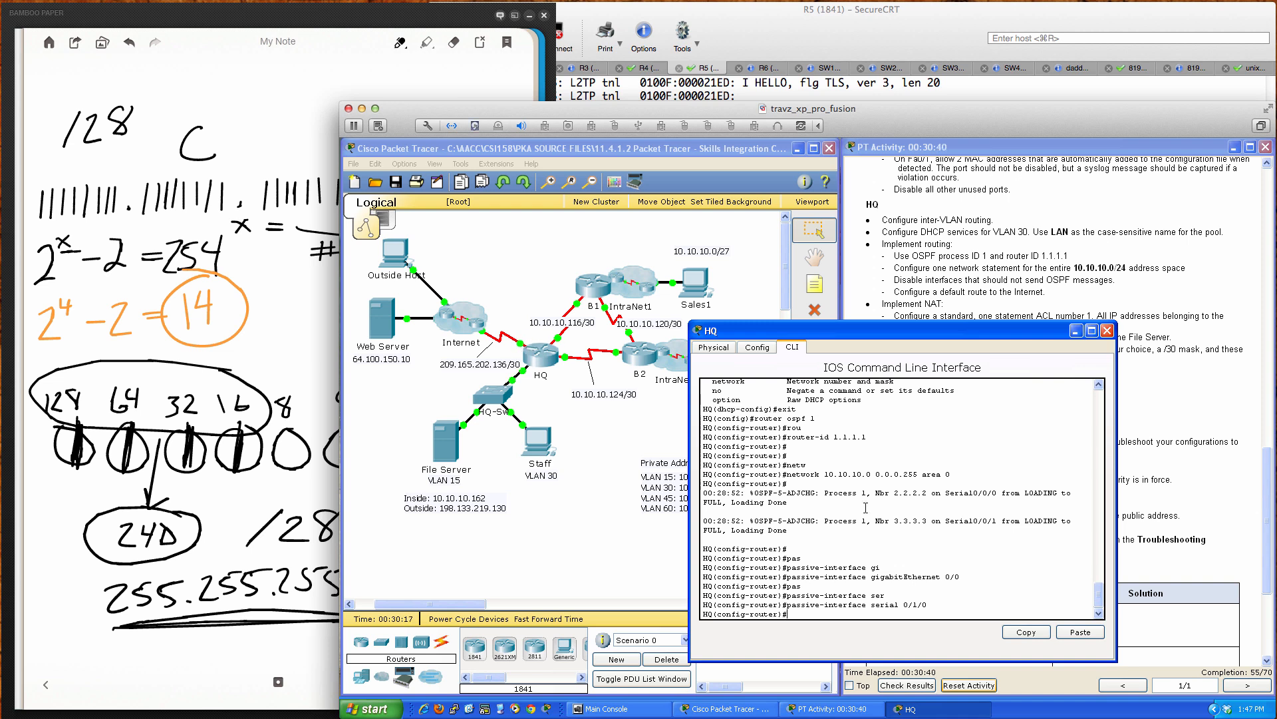
Step: Add 'default-information originate' to HQ's OSPF process, checking options with '?'
{"action": "type", "text": "def"}
{"action": "key", "text": "Tab"}
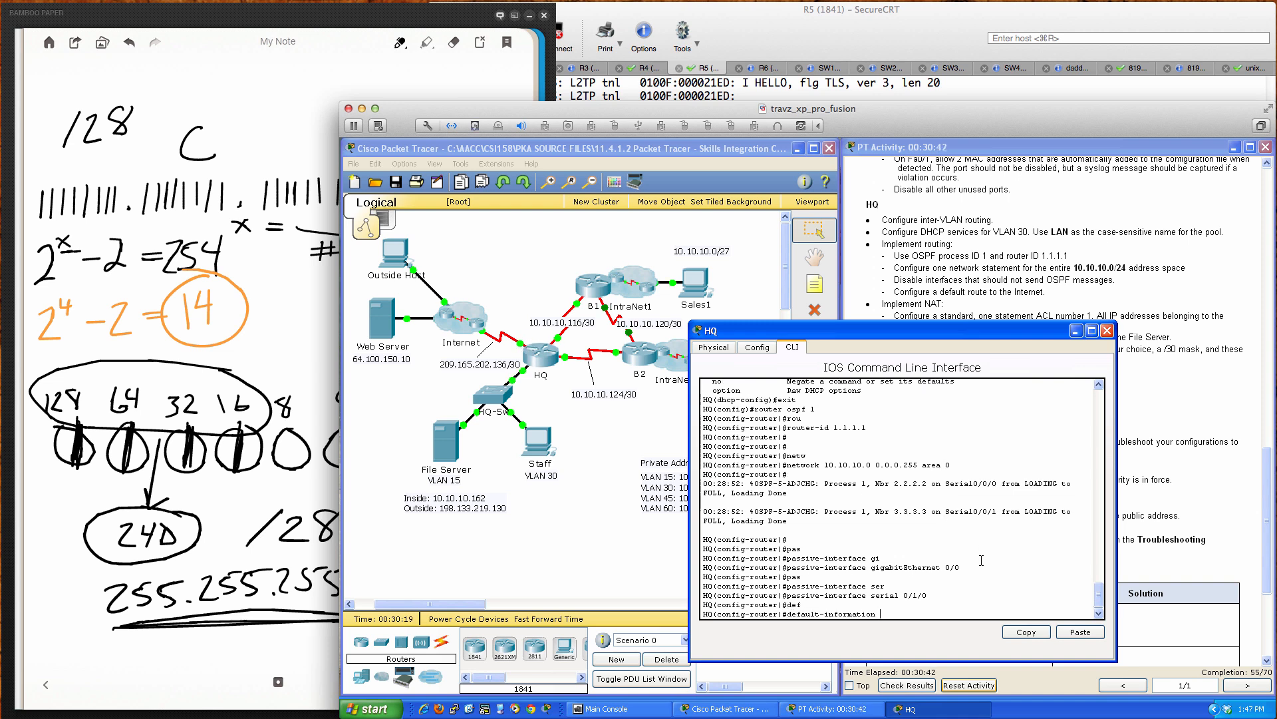
{"action": "type", "text": "ori"}
{"action": "key", "text": "Tab"}
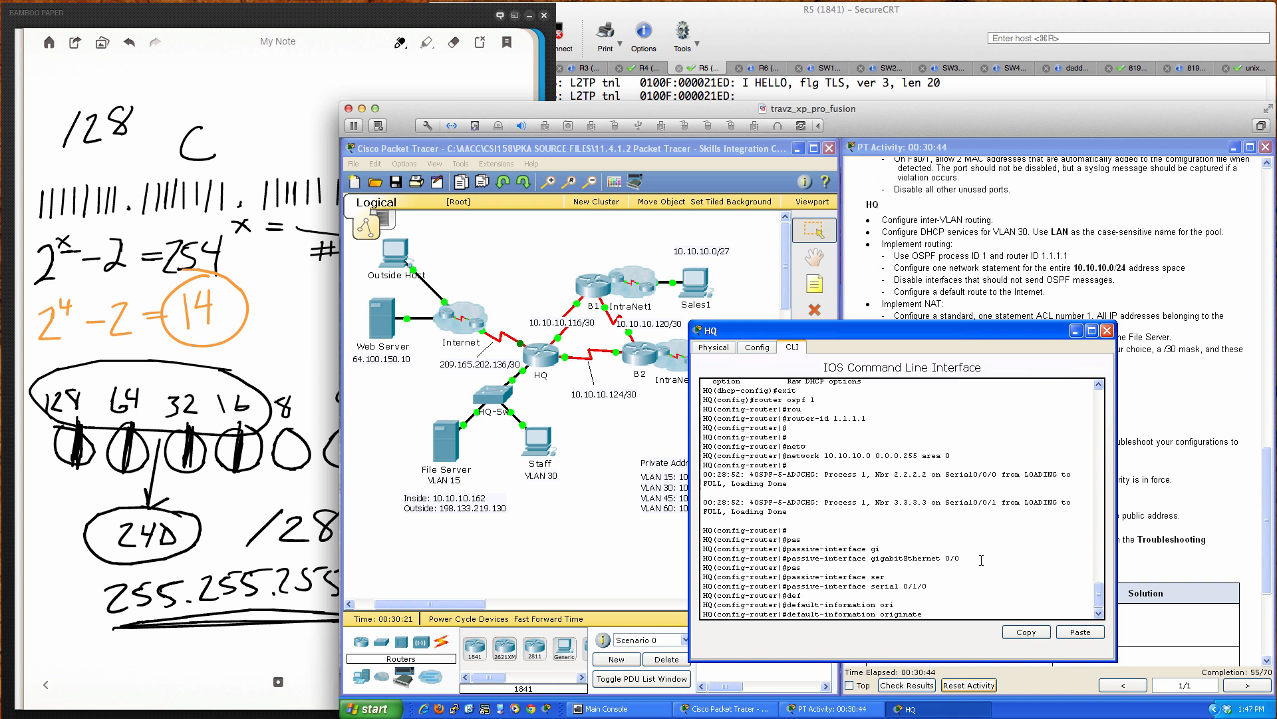
{"action": "key", "text": "BackSpace"}
{"action": "key", "text": "BackSpace"}
{"action": "key", "text": "BackSpace"}
{"action": "key", "text": "BackSpace"}
{"action": "key", "text": "BackSpace"}
{"action": "key", "text": "BackSpace"}
{"action": "key", "text": "BackSpace"}
{"action": "key", "text": "BackSpace"}
{"action": "key", "text": "BackSpace"}
{"action": "key", "text": "BackSpace"}
{"action": "key", "text": "BackSpace"}
{"action": "key", "text": "BackSpace"}
{"action": "key", "text": "BackSpace"}
{"action": "key", "text": "BackSpace"}
{"action": "key", "text": "BackSpace"}
{"action": "key", "text": "BackSpace"}
{"action": "key", "text": "BackSpace"}
{"action": "key", "text": "BackSpace"}
{"action": "key", "text": "BackSpace"}
{"action": "key", "text": "BackSpace"}
{"action": "type", "text": "?"}
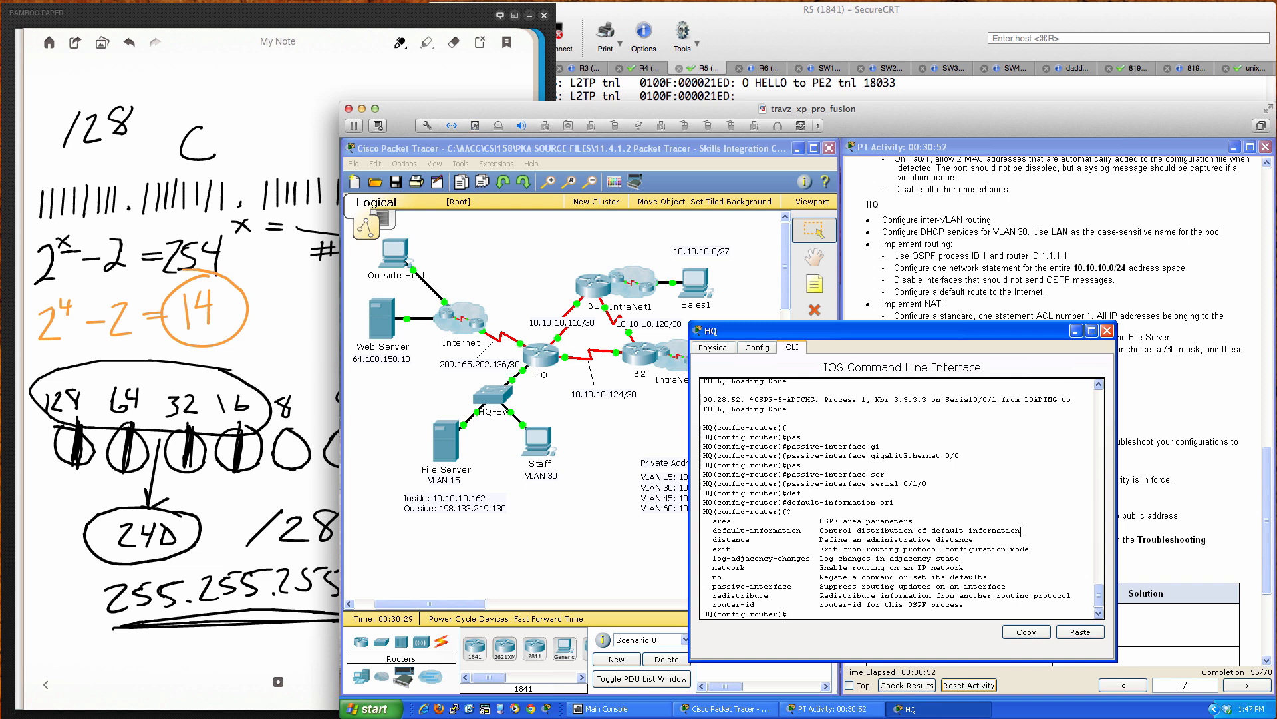
{"action": "key", "text": "Tab"}
{"action": "type", "text": "?"}
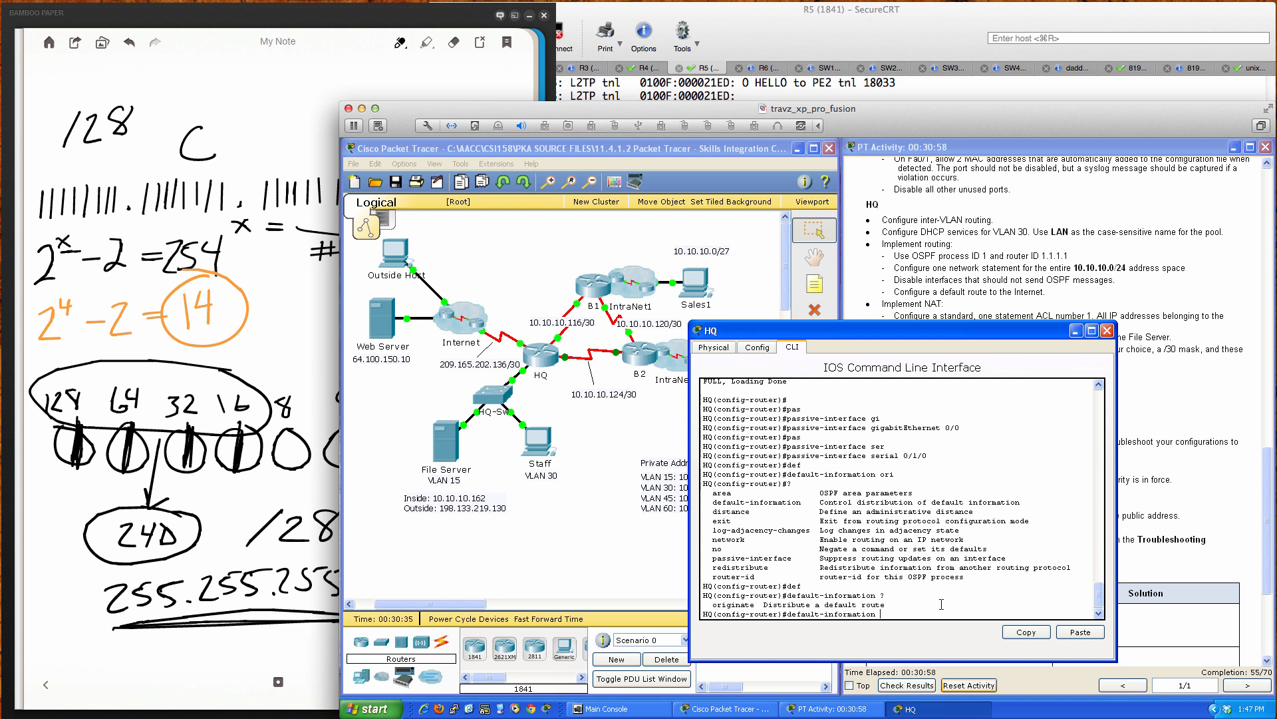
{"action": "type", "text": " ori"}
{"action": "key", "text": "Tab"}
{"action": "type", "text": "?"}
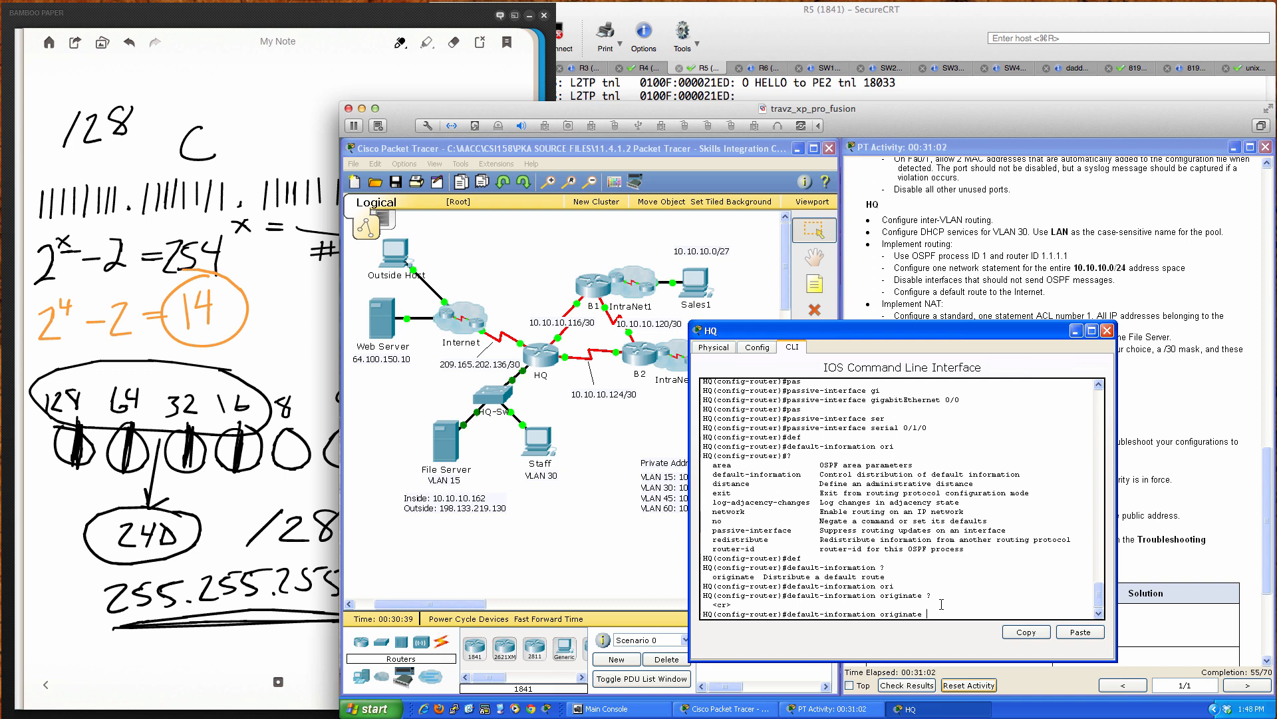
{"action": "key", "text": "Return"}
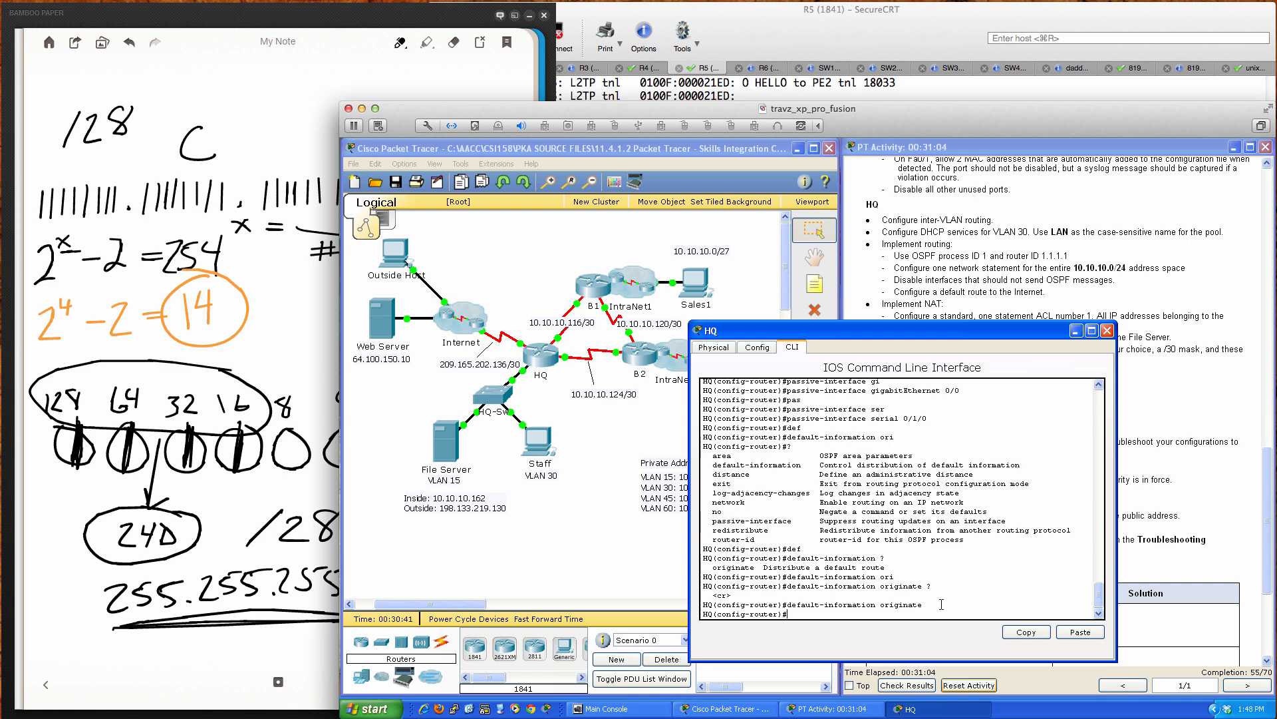
Step: Exit the OSPF settings back to global configuration mode
{"action": "key", "text": "Return"}
{"action": "key", "text": "Return"}
{"action": "key", "text": "Return"}
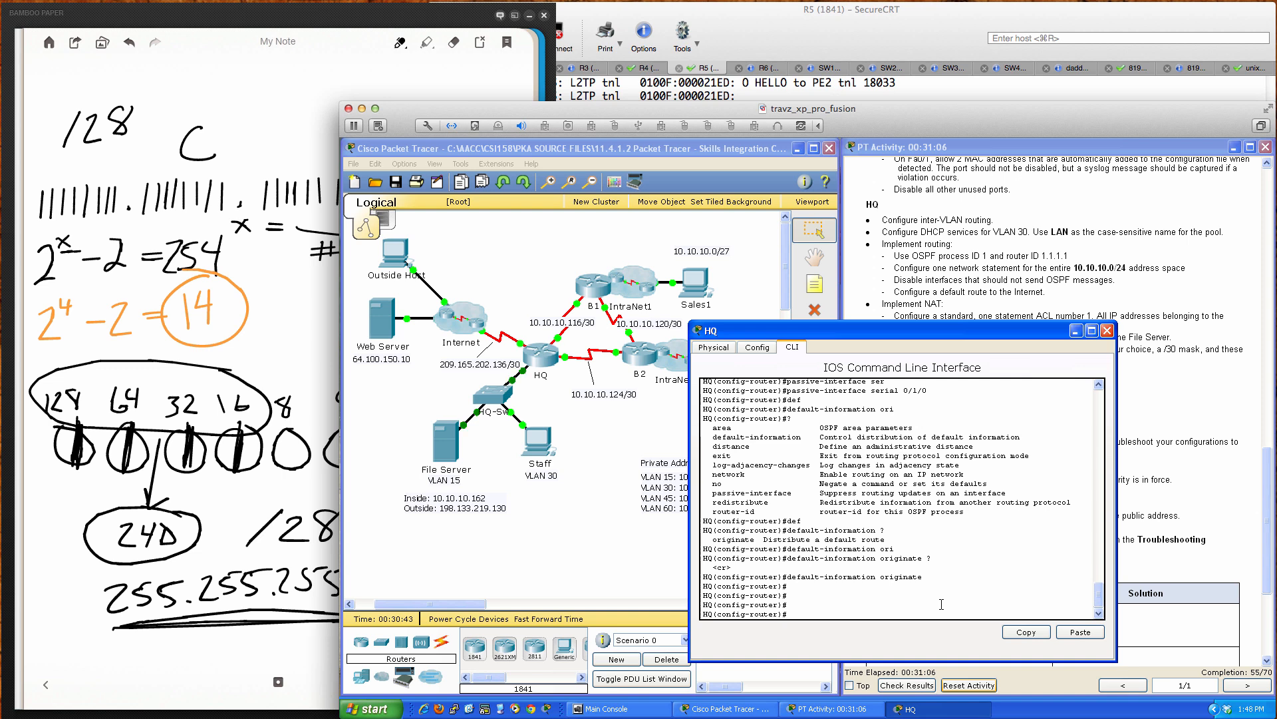
{"action": "type", "text": "exit"}
{"action": "key", "text": "Return"}
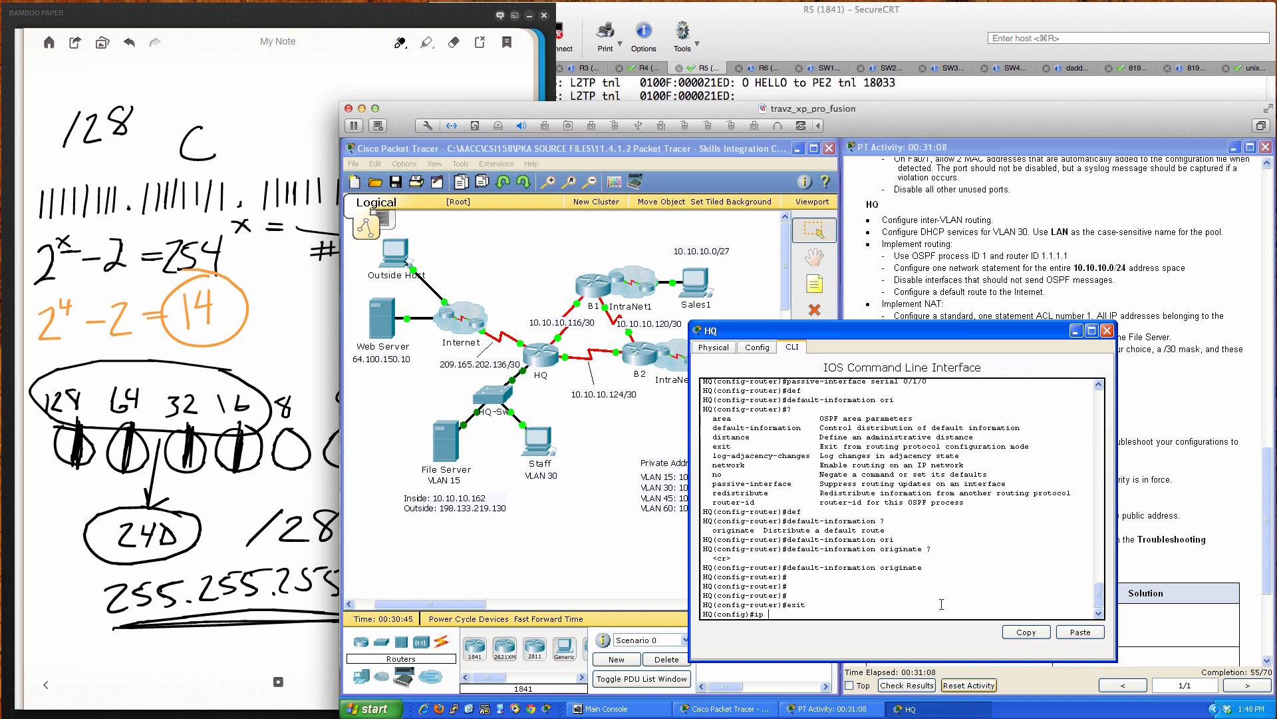
Step: Enter 'ip route 0.0.0.0 0.0.0.0 serial 0/1/0' on HQ
{"action": "type", "text": "ip route 0.0.0.0 0.0.0.0"}
{"action": "type", "text": "se"}
{"action": "key", "text": "Tab"}
{"action": "type", "text": "0"}
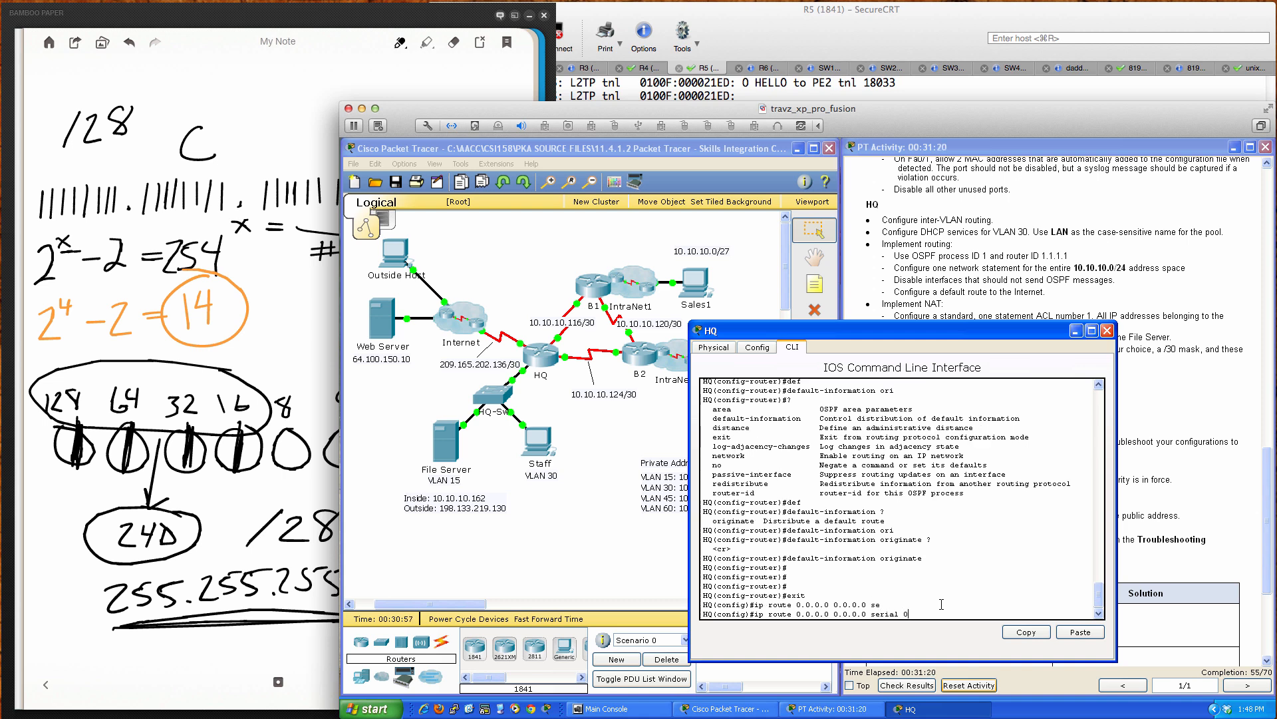
{"action": "type", "text": "/1/0"}
{"action": "key", "text": "Return"}
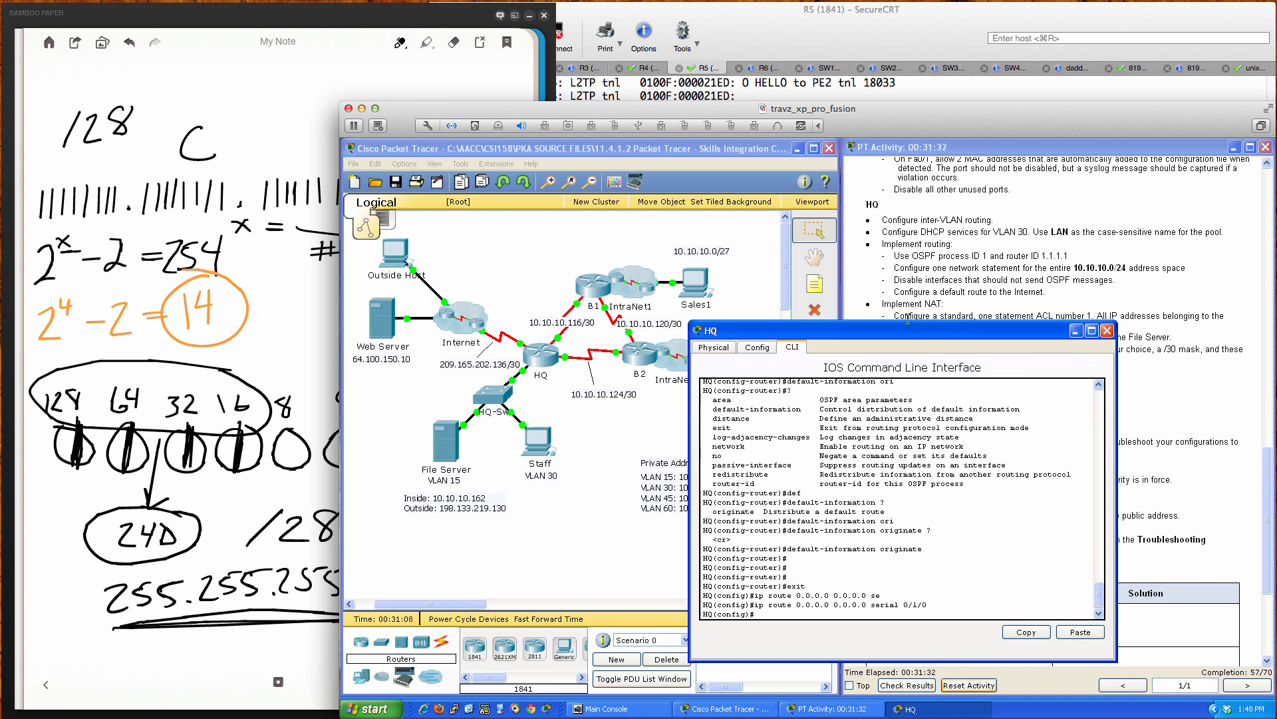
{"action": "left_click_drag", "start_coordinate": [907, 329], "coordinate": [886, 339]}
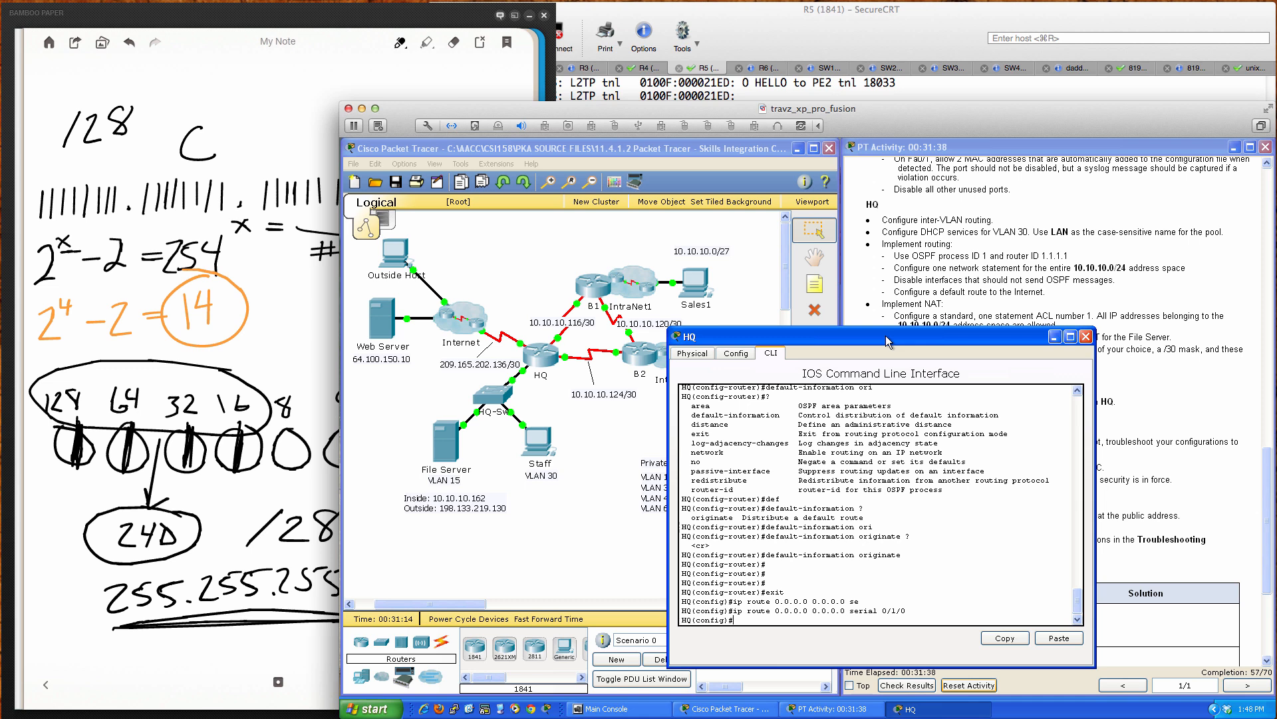
{"action": "left_click_drag", "start_coordinate": [884, 335], "coordinate": [615, 339]}
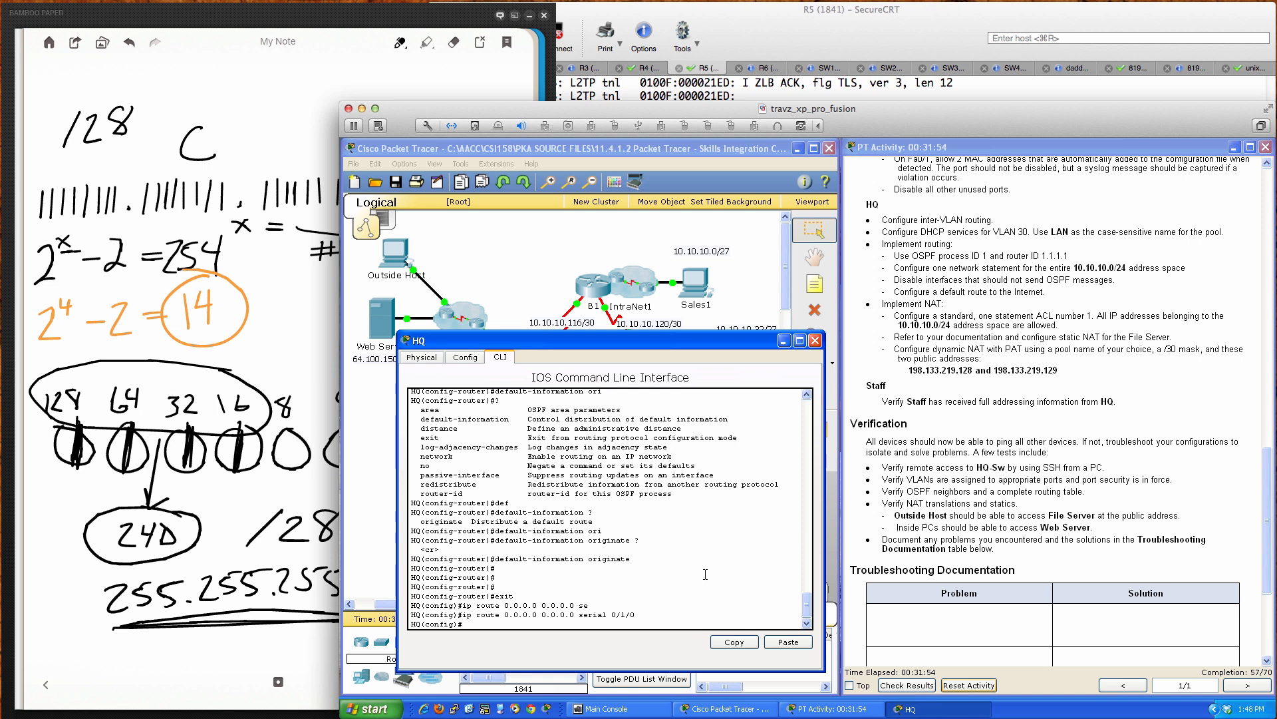
{"action": "key", "text": "Return"}
{"action": "key", "text": "Return"}
{"action": "key", "text": "Return"}
{"action": "key", "text": "Return"}
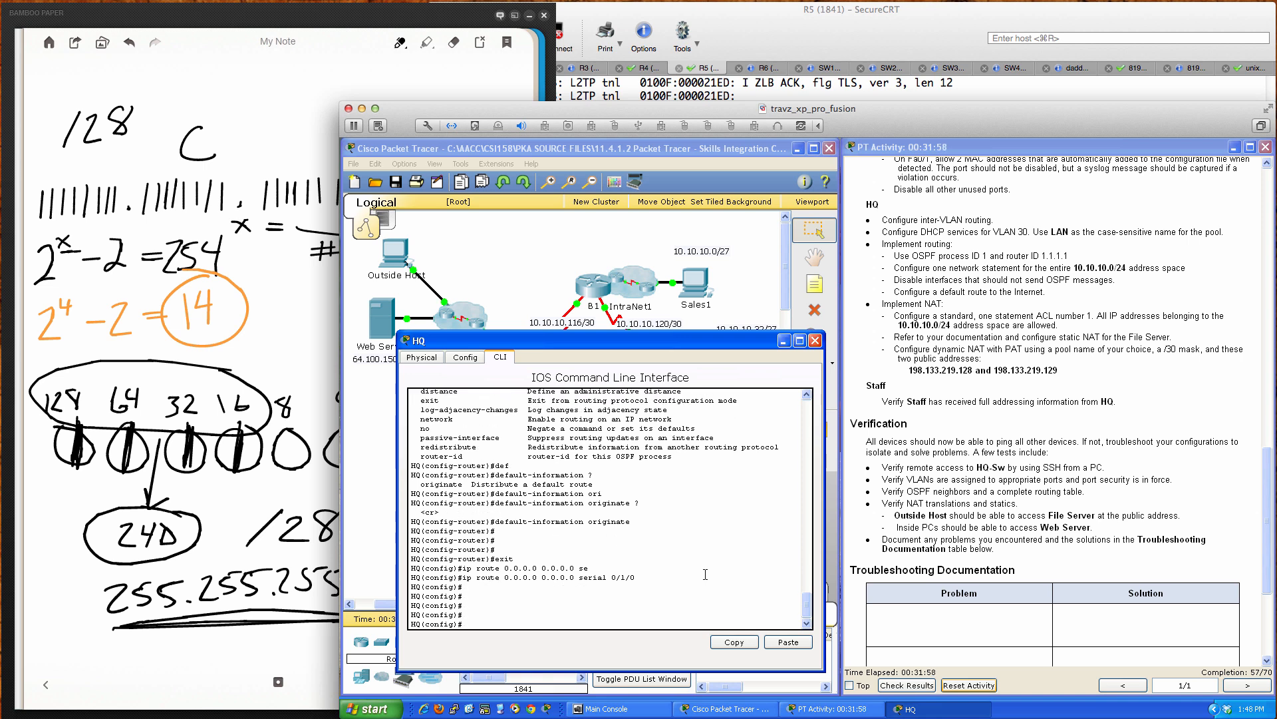
Step: Enter 'access-list 1 permit 10.10.10.0 0.0.0.255' on HQ
{"action": "type", "text": "acce"}
{"action": "key", "text": "Tab"}
{"action": "type", "text": "1"}
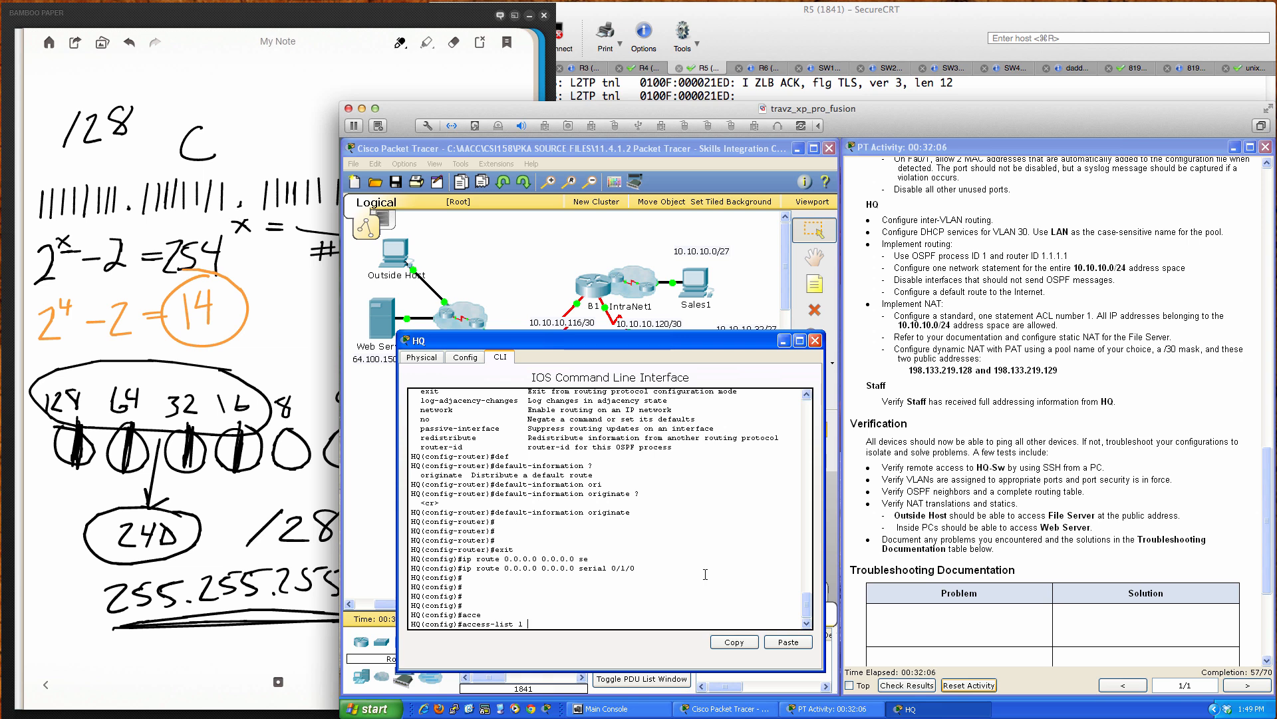
{"action": "type", "text": " 10.10.10.0 0.0.0.255"}
{"action": "key", "text": "Left"}
{"action": "key", "text": "Left"}
{"action": "key", "text": "Left"}
{"action": "key", "text": "Left"}
{"action": "key", "text": "Left"}
{"action": "key", "text": "Left"}
{"action": "key", "text": "Left"}
{"action": "key", "text": "Left"}
{"action": "key", "text": "Left"}
{"action": "key", "text": "Left"}
{"action": "key", "text": "Left"}
{"action": "key", "text": "Left"}
{"action": "key", "text": "Left"}
{"action": "key", "text": "Left"}
{"action": "key", "text": "Left"}
{"action": "key", "text": "Left"}
{"action": "key", "text": "Left"}
{"action": "key", "text": "Left"}
{"action": "key", "text": "Left"}
{"action": "key", "text": "Left"}
{"action": "type", "text": "permit"}
{"action": "key", "text": "Return"}
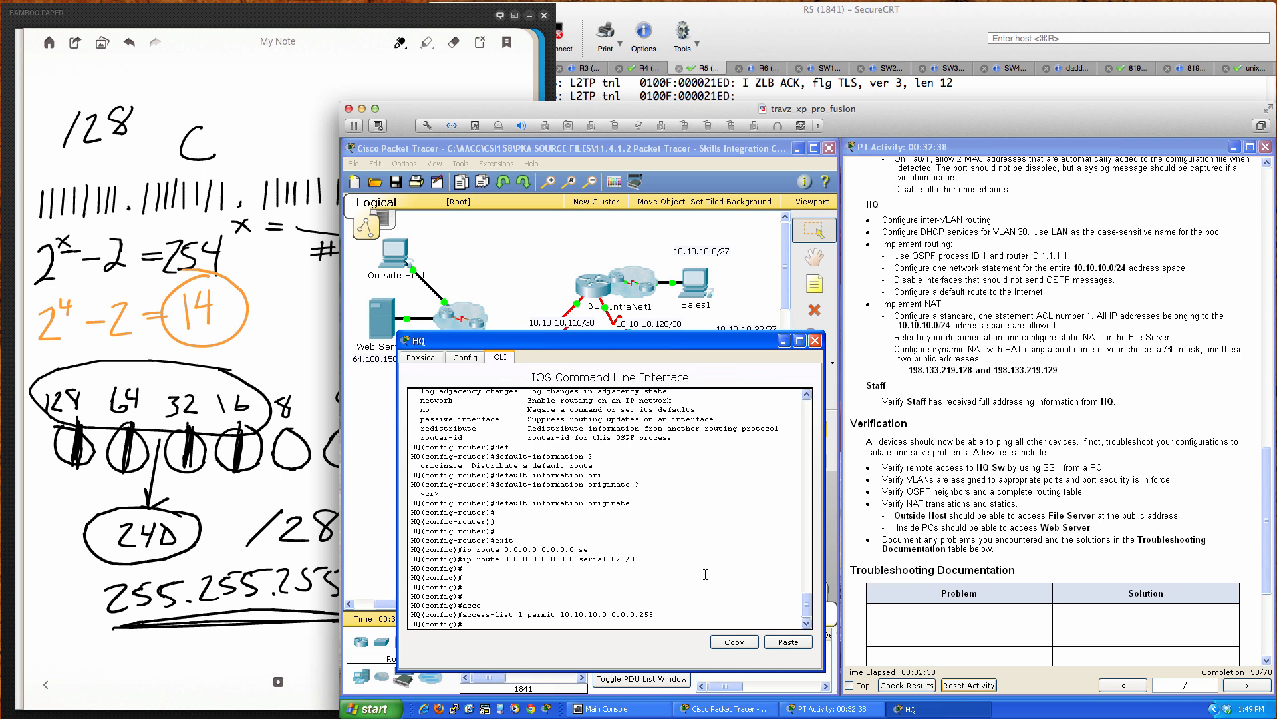
{"action": "left_click_drag", "start_coordinate": [668, 345], "coordinate": [777, 349]}
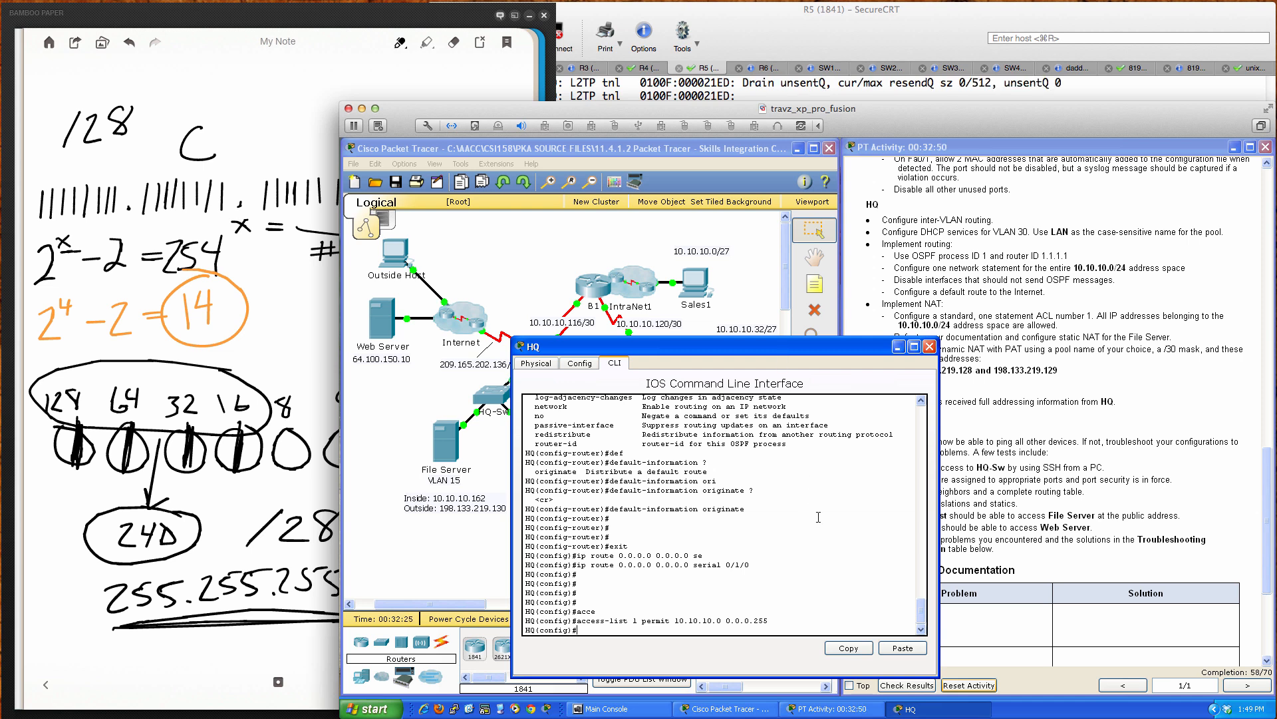
Step: Begin 'ip nat inside source' for 10.10.10.162 on HQ, querying the options with '?'
{"action": "key", "text": "Return"}
{"action": "key", "text": "Return"}
{"action": "key", "text": "Return"}
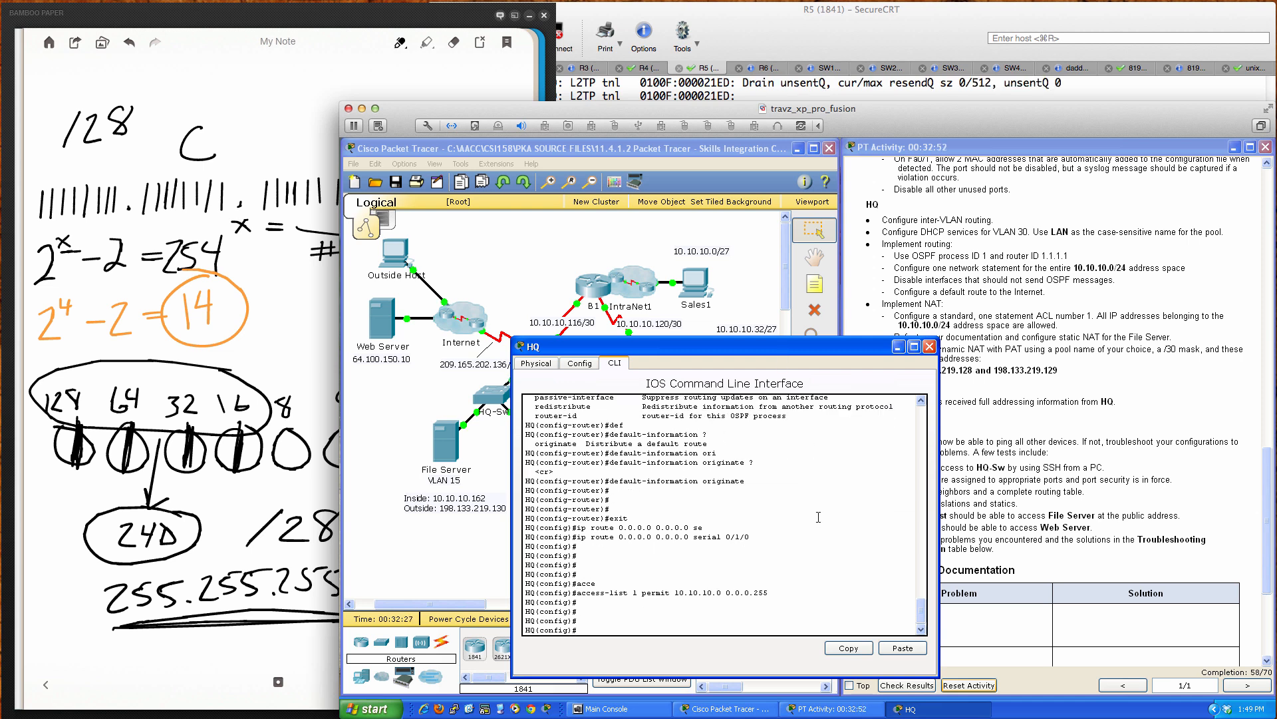
{"action": "type", "text": "ip nat ins"}
{"action": "key", "text": "Tab"}
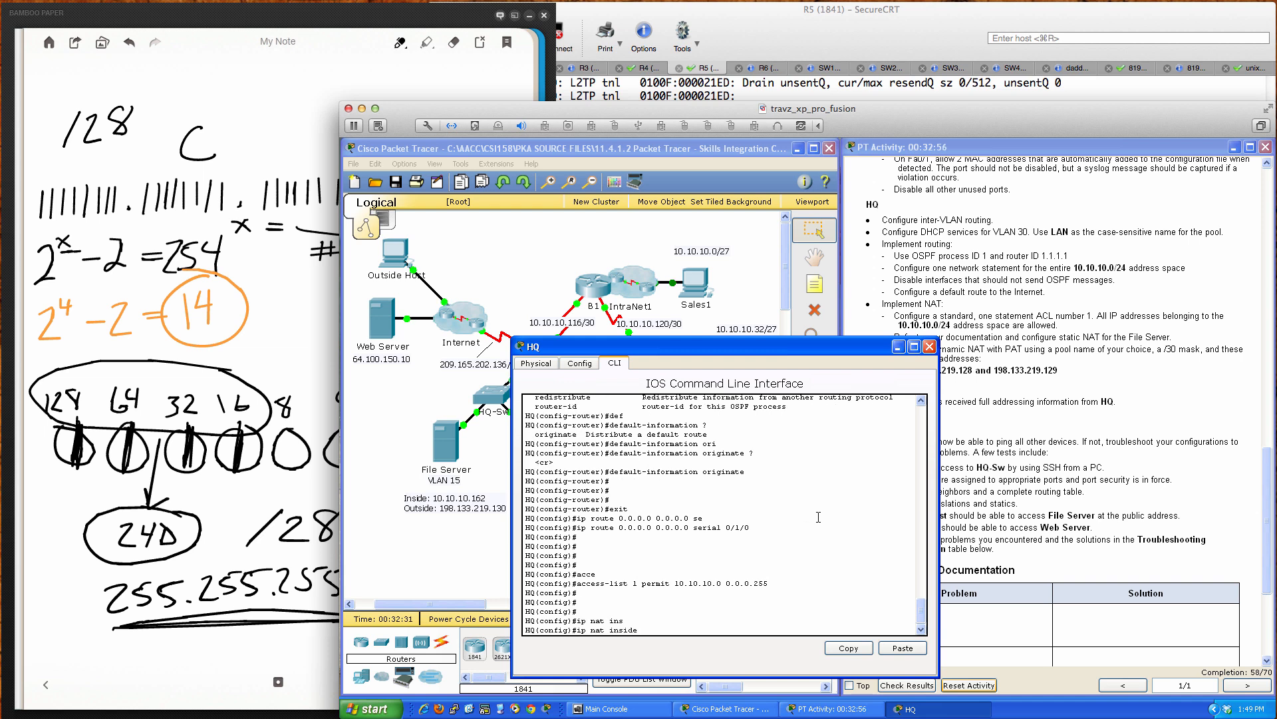
{"action": "type", "text": "sour"}
{"action": "key", "text": "Tab"}
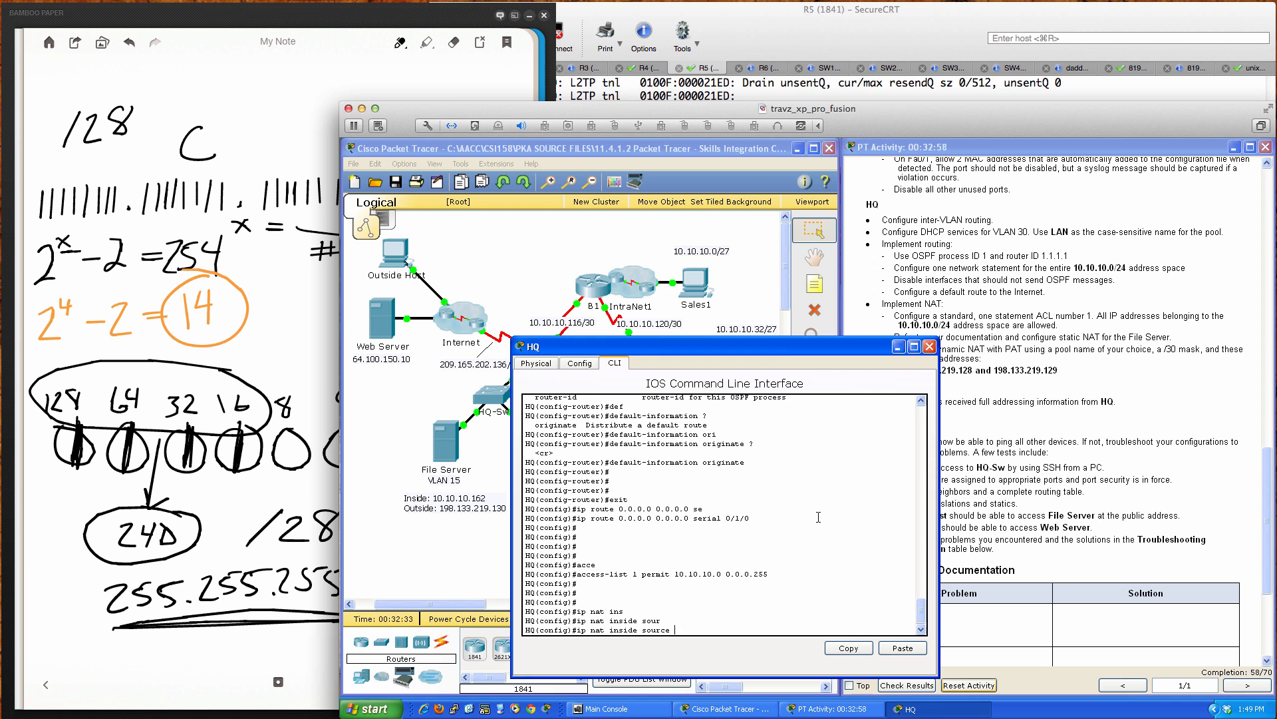
{"action": "type", "text": "10.10.10.162 ?"}
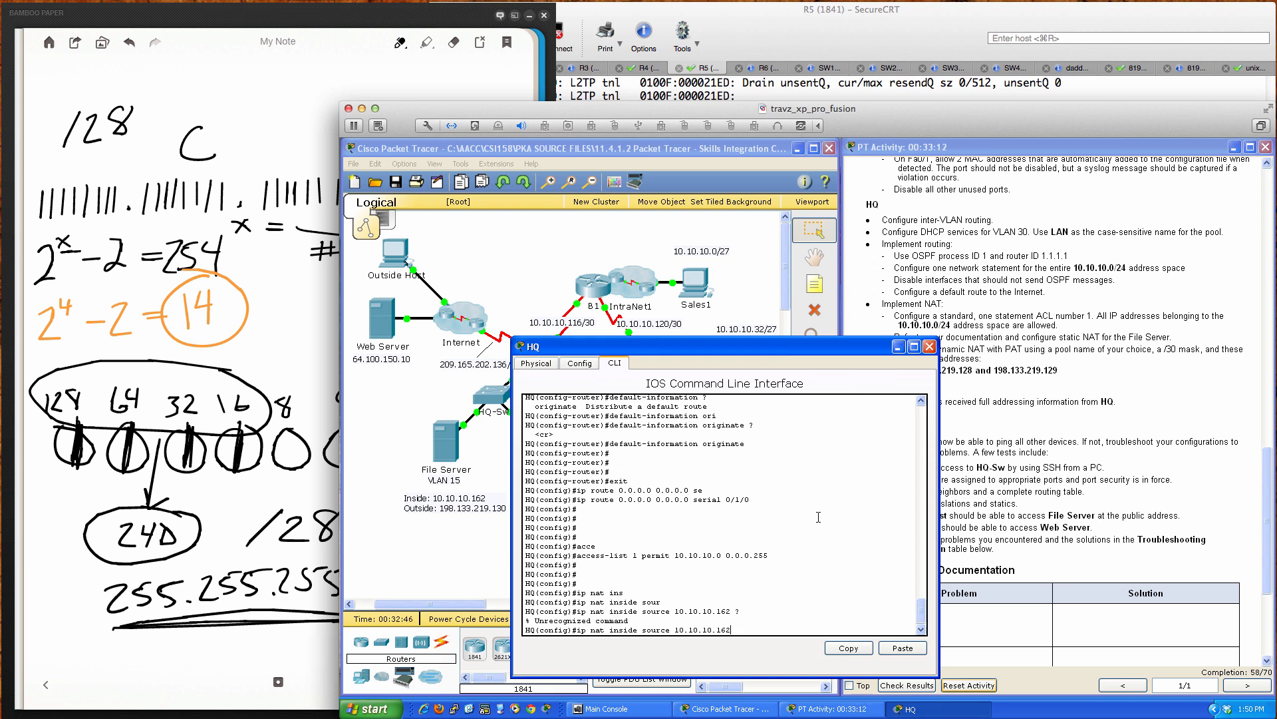
Step: Make it a static mapping of 10.10.10.162 to 198.133.219.130, then start typing 'ip nat pool'
{"action": "type", "text": "sta"}
{"action": "key", "text": "Tab"}
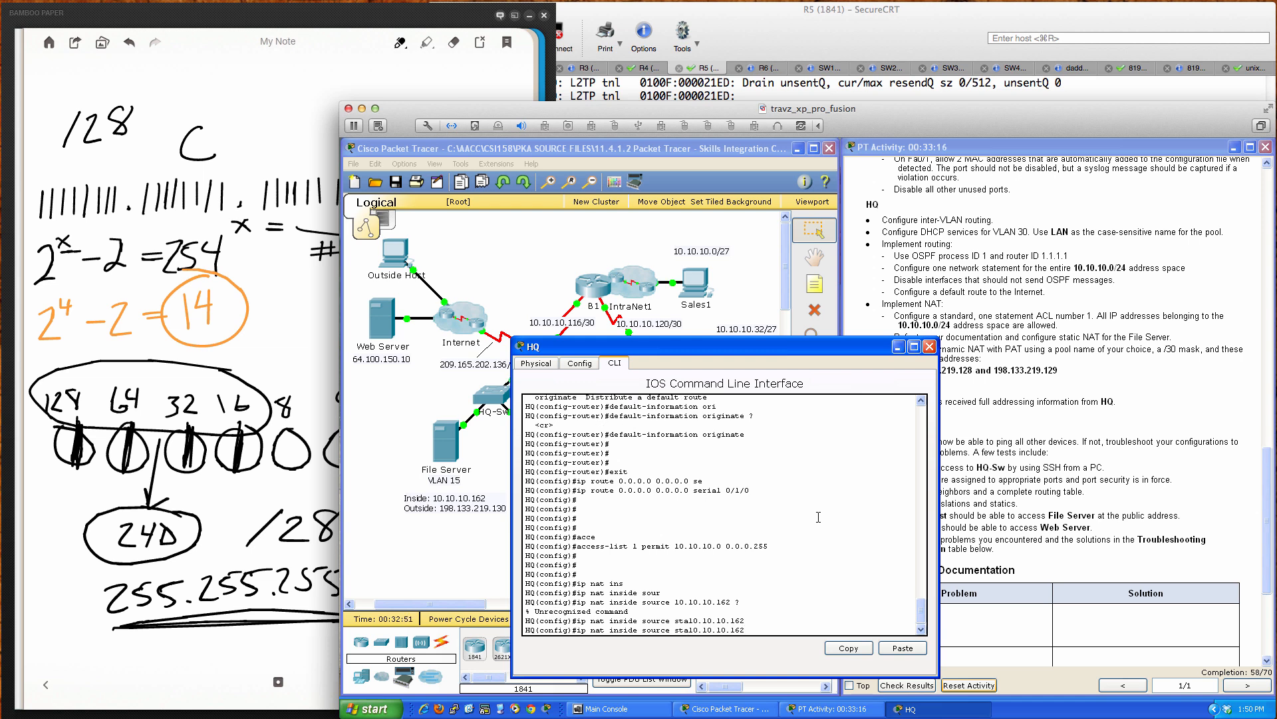
{"action": "key", "text": "BackSpace"}
{"action": "key", "text": "BackSpace"}
{"action": "key", "text": "BackSpace"}
{"action": "key", "text": "BackSpace"}
{"action": "key", "text": "BackSpace"}
{"action": "key", "text": "BackSpace"}
{"action": "key", "text": "BackSpace"}
{"action": "key", "text": "BackSpace"}
{"action": "key", "text": "BackSpace"}
{"action": "key", "text": "BackSpace"}
{"action": "key", "text": "BackSpace"}
{"action": "key", "text": "BackSpace"}
{"action": "key", "text": "Tab"}
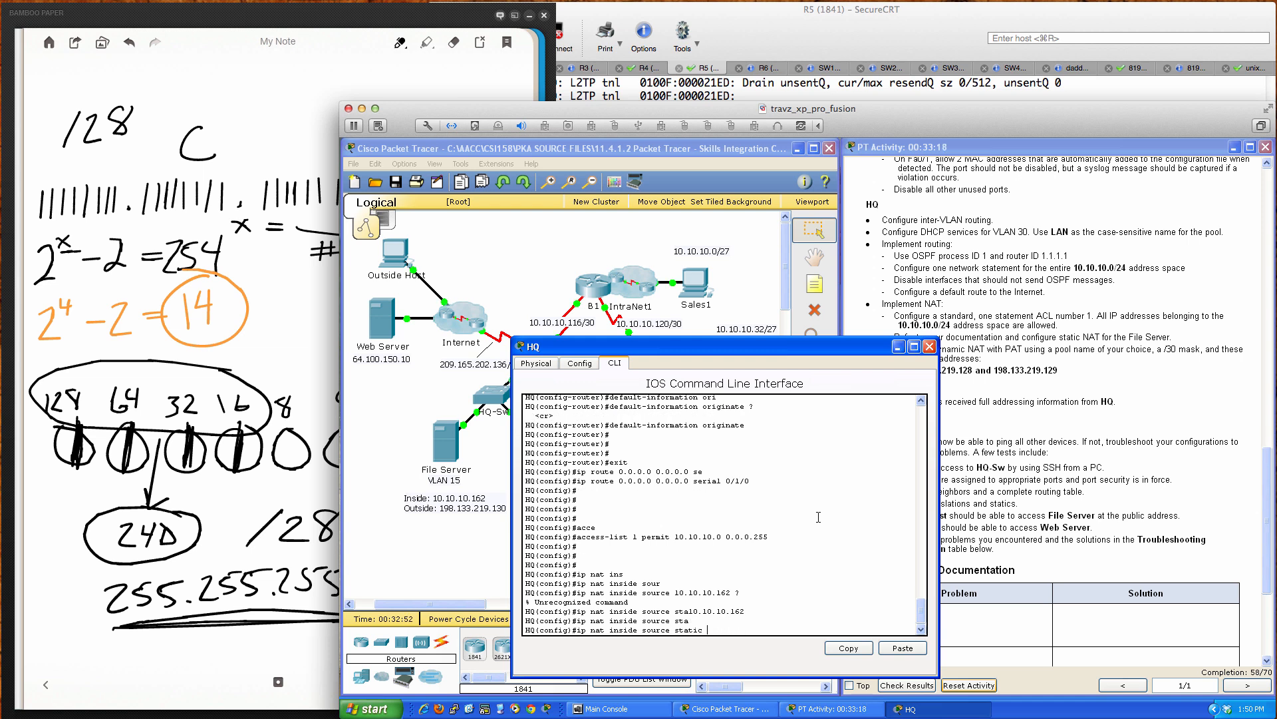
{"action": "type", "text": "10.10.10.162 ?"}
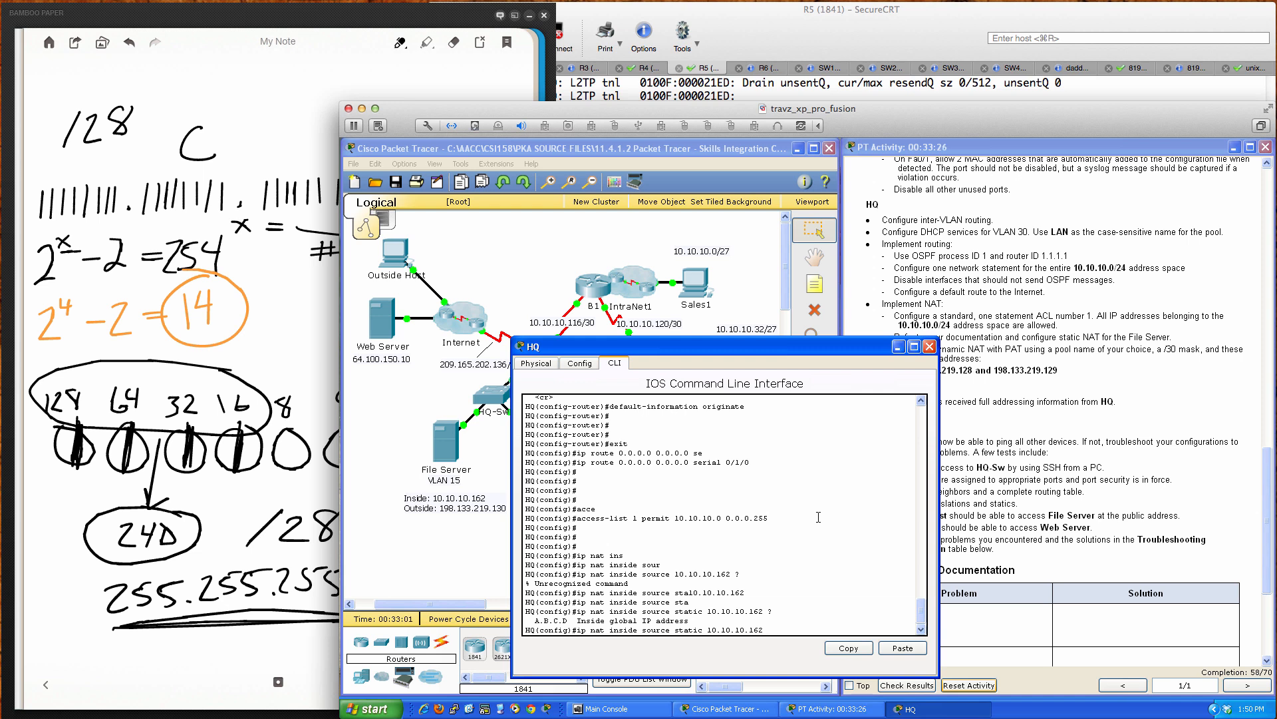
{"action": "type", "text": "198.133.219.130"}
{"action": "key", "text": "Return"}
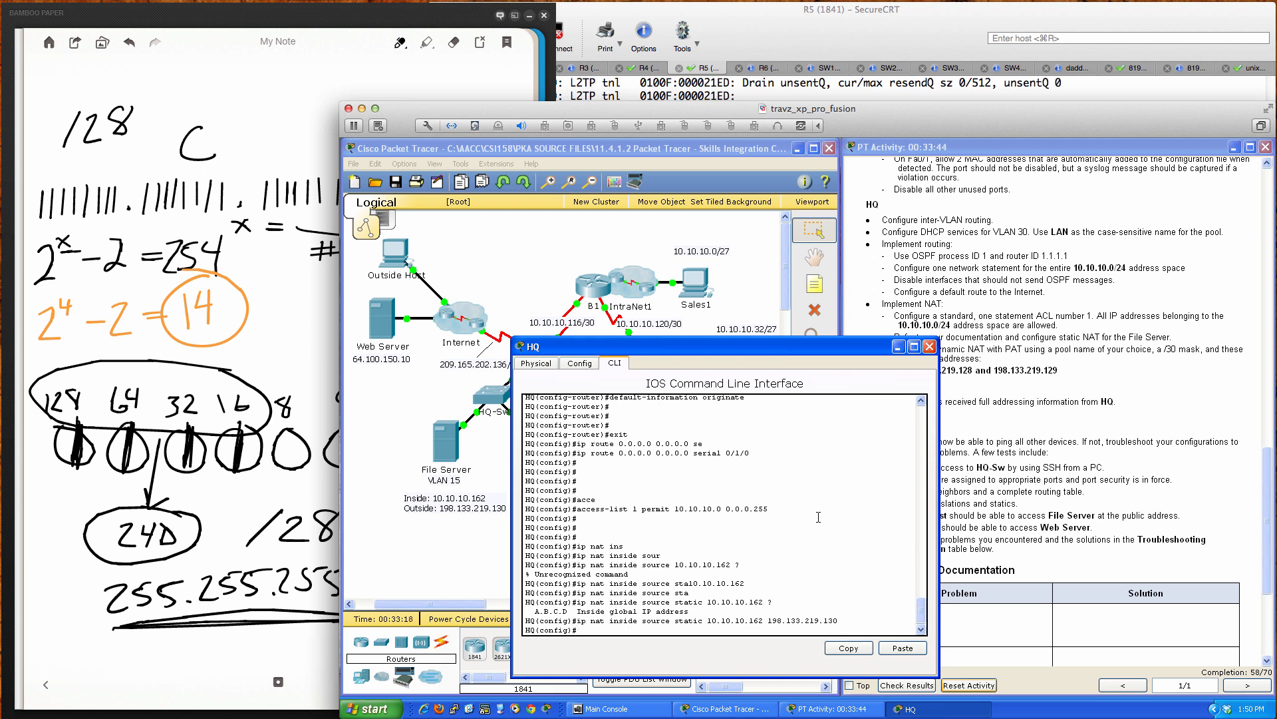
{"action": "key", "text": "Return"}
{"action": "key", "text": "Return"}
{"action": "key", "text": "Return"}
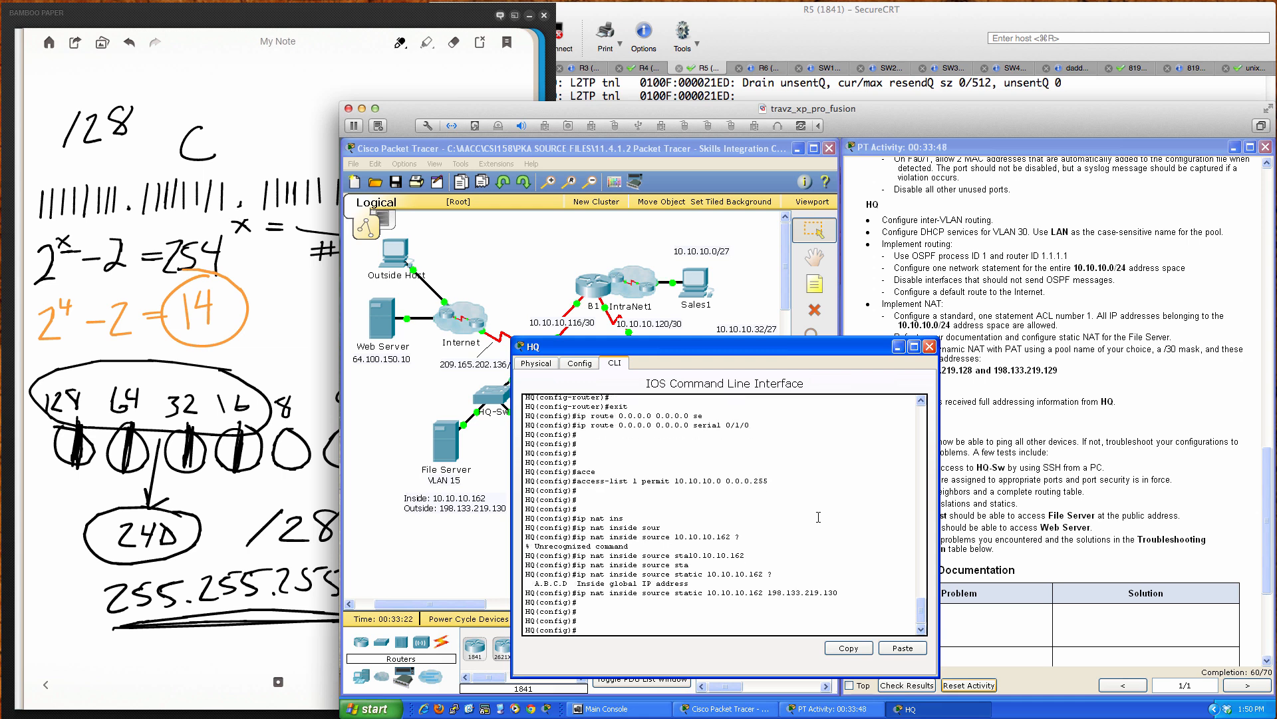
{"action": "left_click_drag", "start_coordinate": [807, 350], "coordinate": [741, 350]}
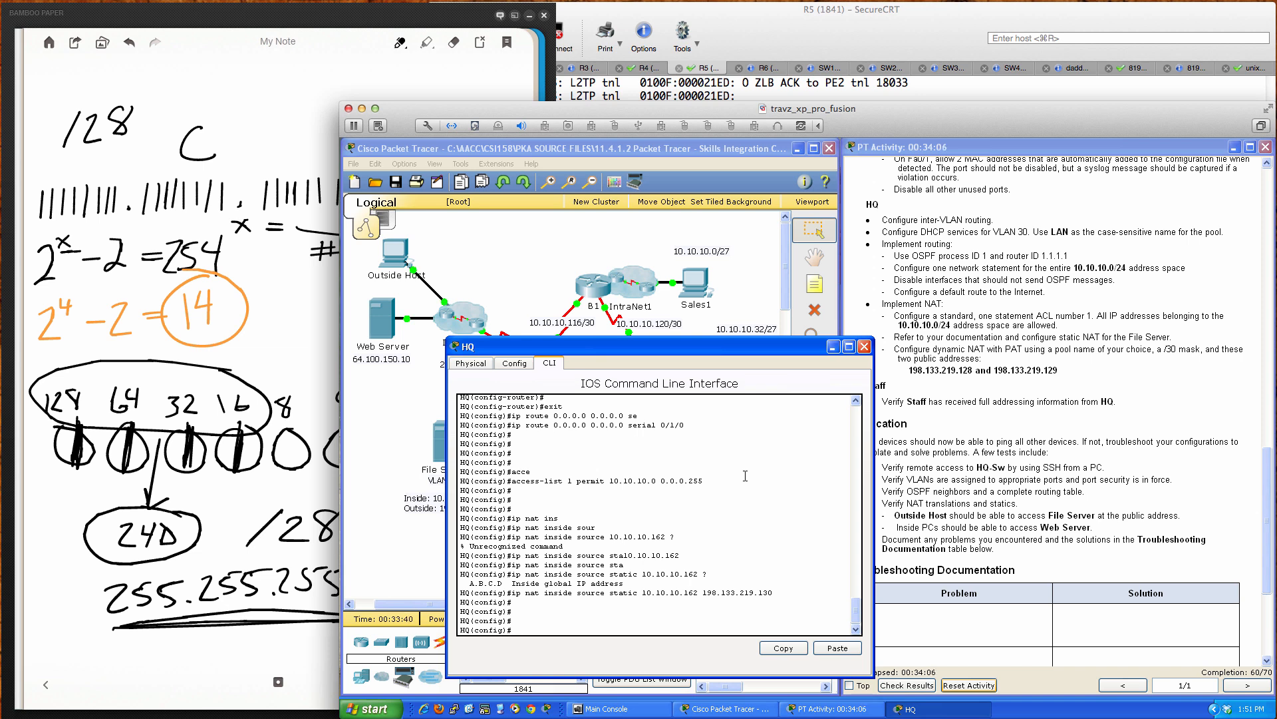
{"action": "type", "text": "ip nat poo"}
Step: Enter 'ip nat pool NAT-POOL 198.133.219.128 198.133.219.129 netmask 255.255.255.252' on HQ
{"action": "key", "text": "Tab"}
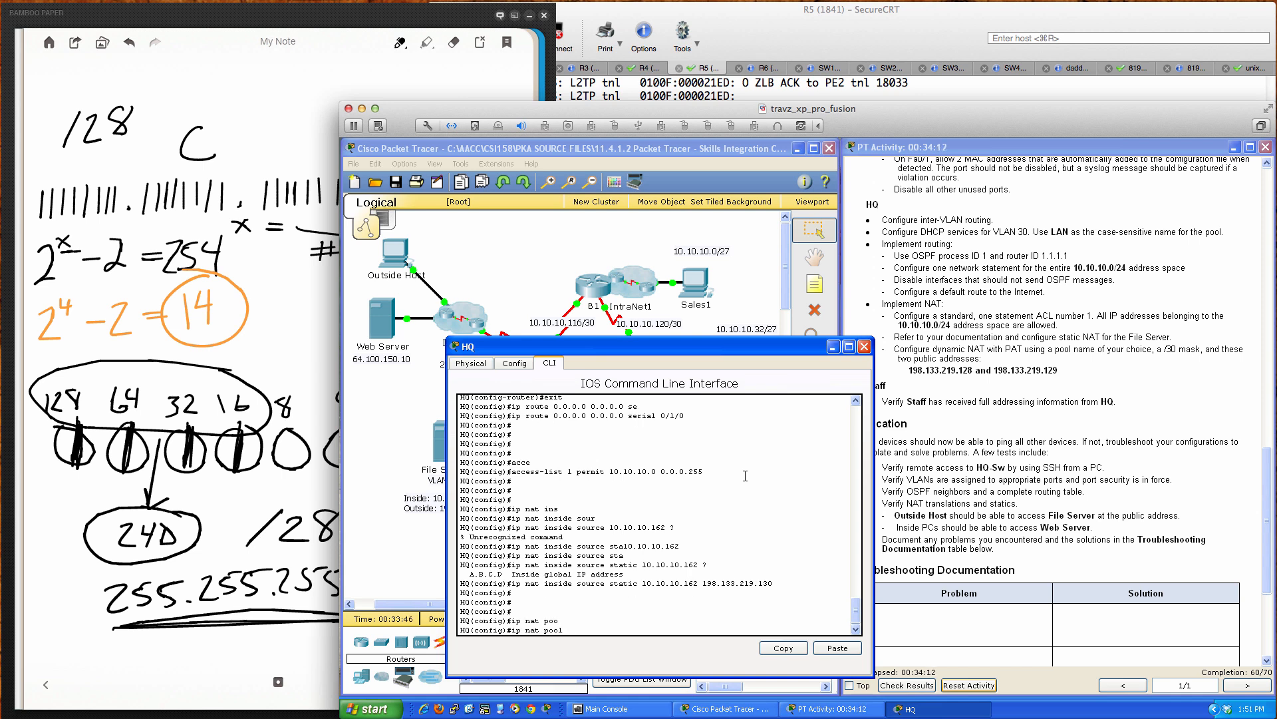
{"action": "type", "text": "NAT-POOL"}
{"action": "type", "text": "198.133.219.128 ?"}
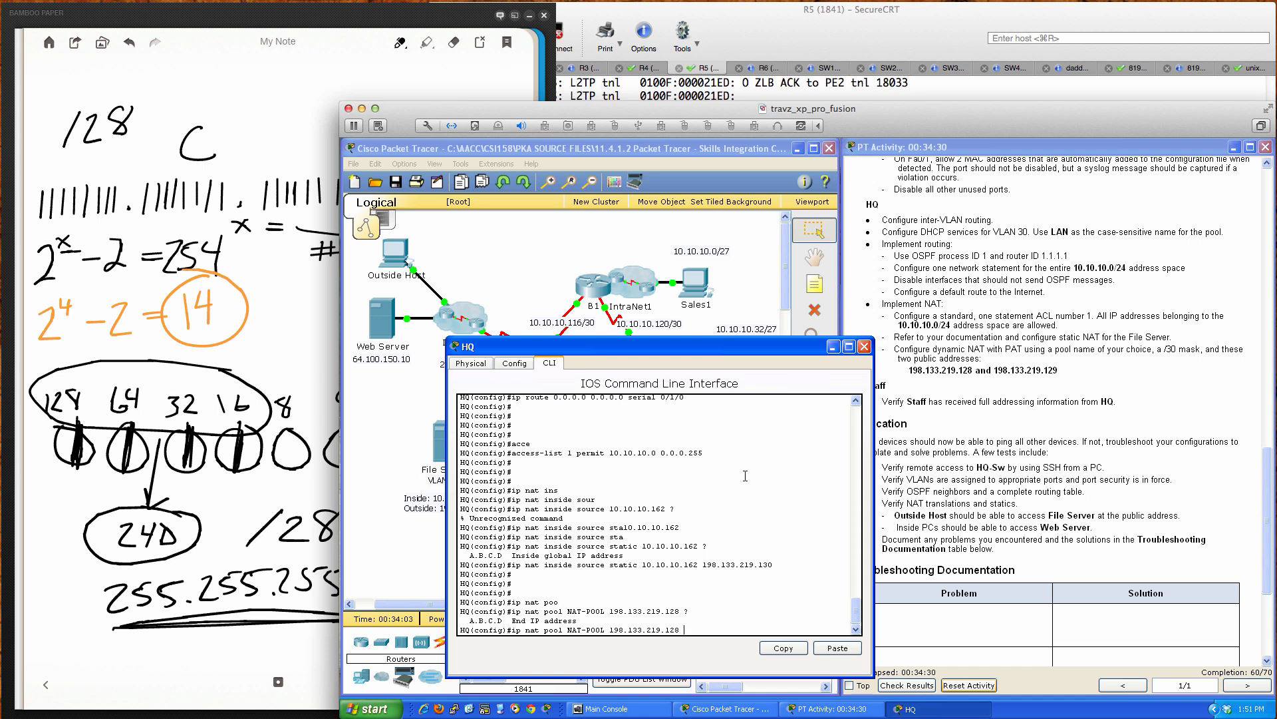
{"action": "type", "text": "198.133.219.129"}
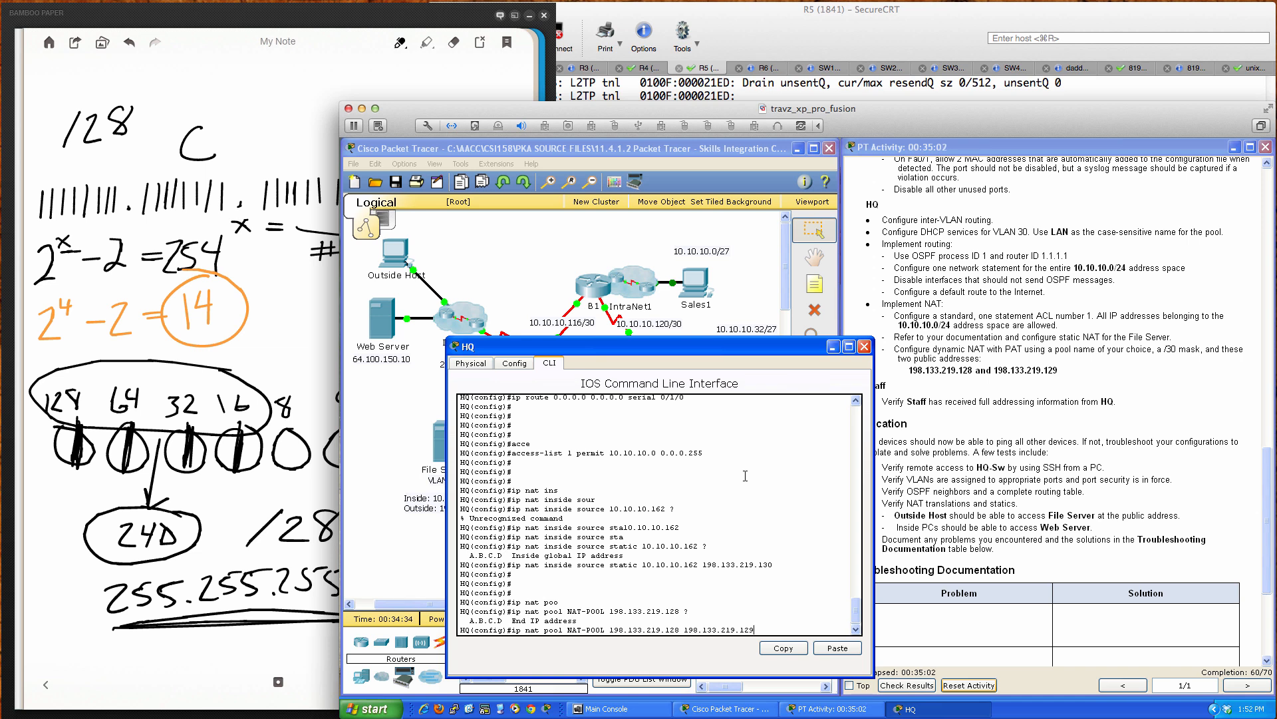
{"action": "type", "text": "e"}
{"action": "key", "text": "Tab"}
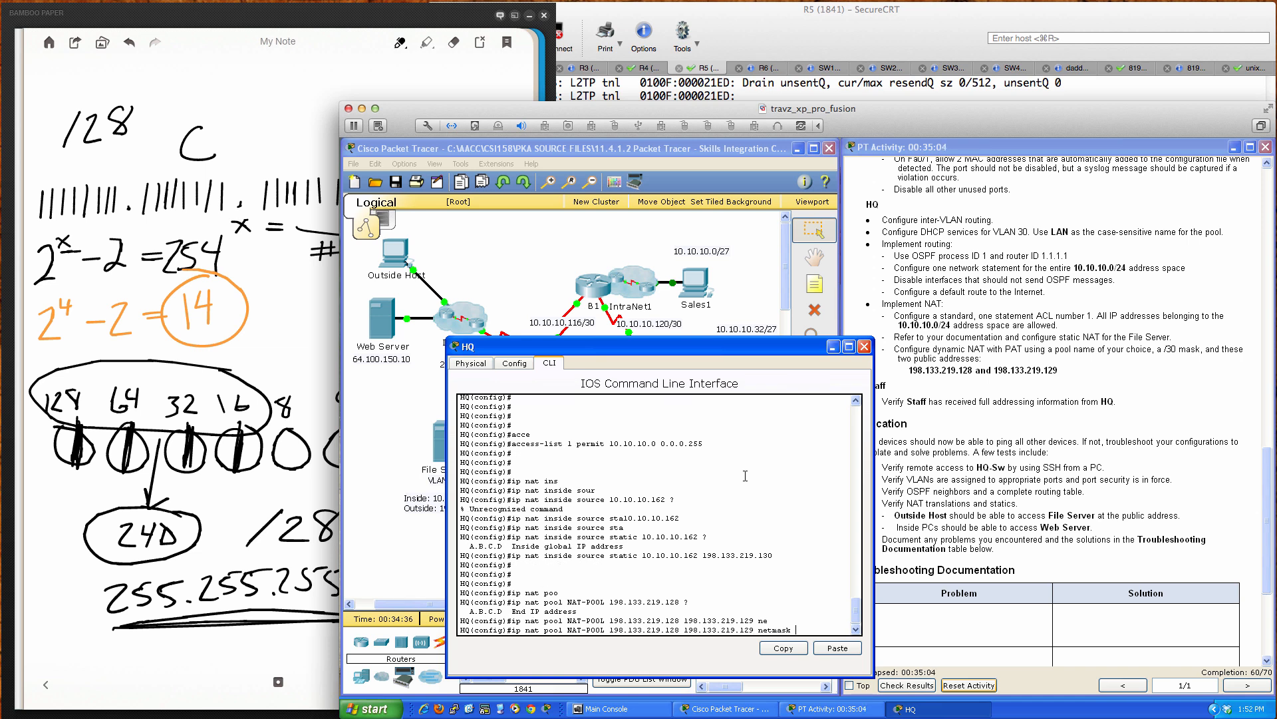
{"action": "type", "text": "2"}
{"action": "type", "text": "255.255"}
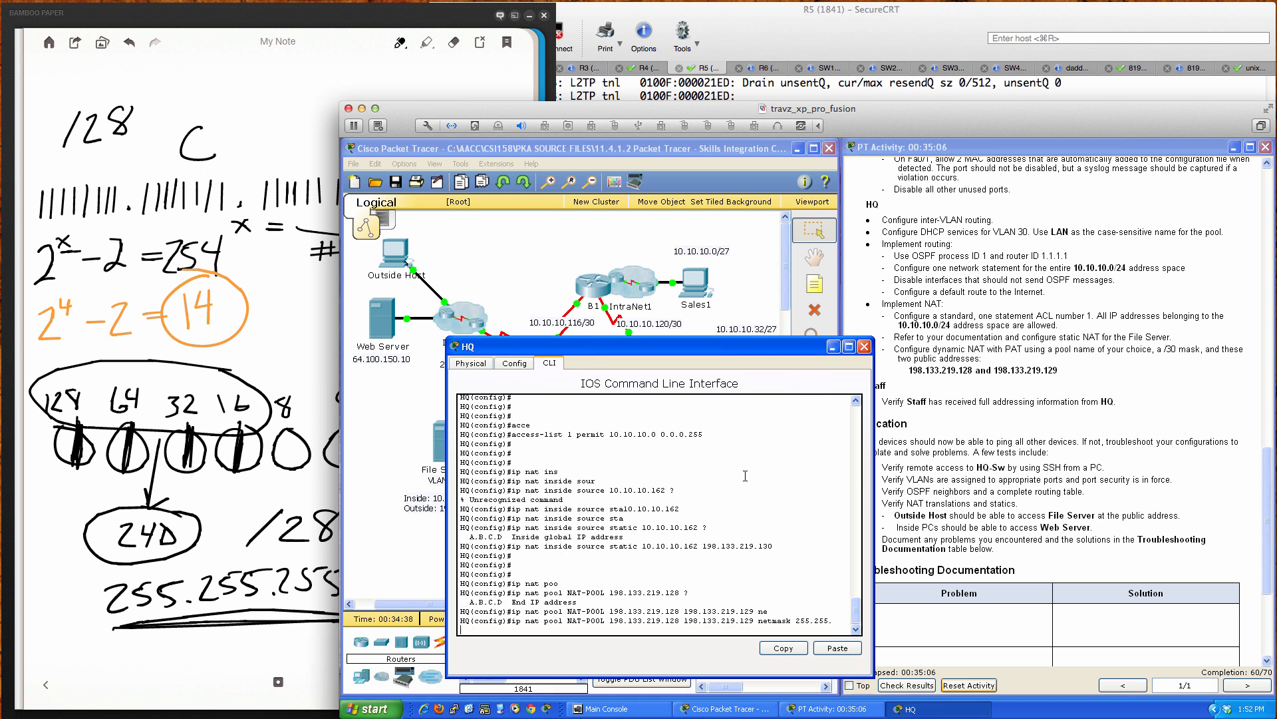
{"action": "type", "text": ".252"}
{"action": "type", "text": "?"}
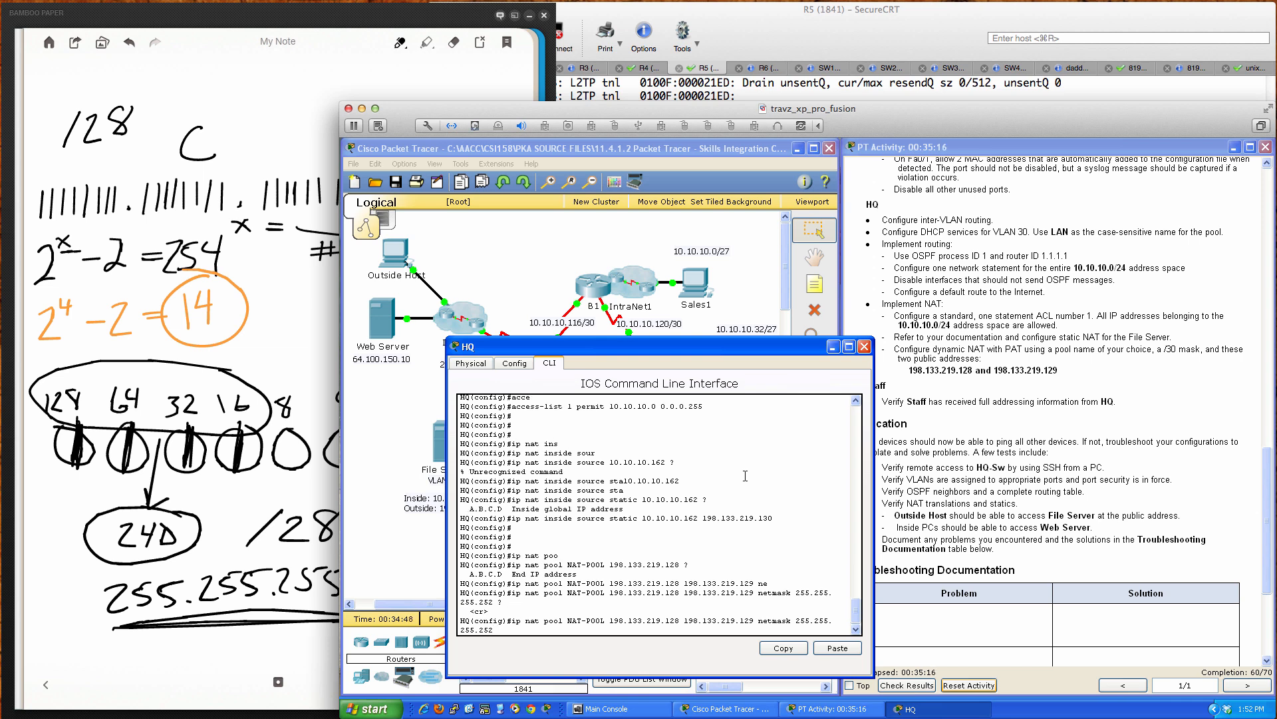
{"action": "key", "text": "Return"}
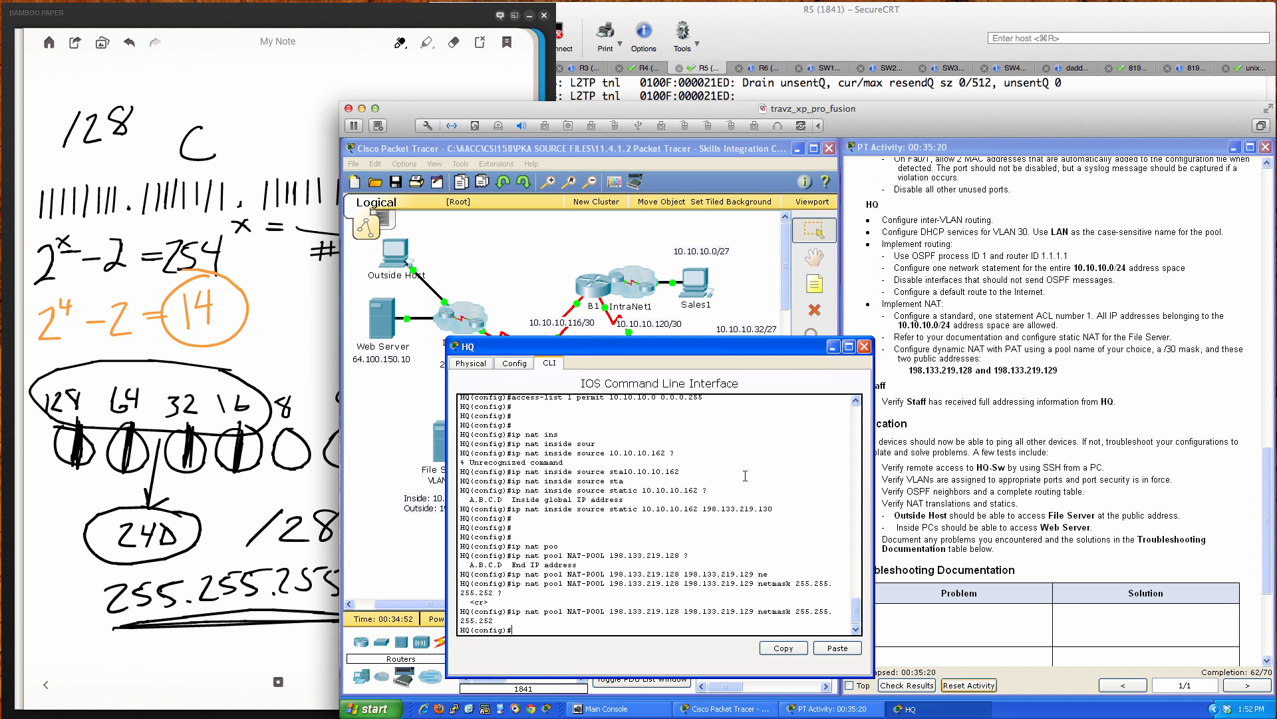
{"action": "key", "text": "Return"}
{"action": "key", "text": "Return"}
{"action": "key", "text": "Return"}
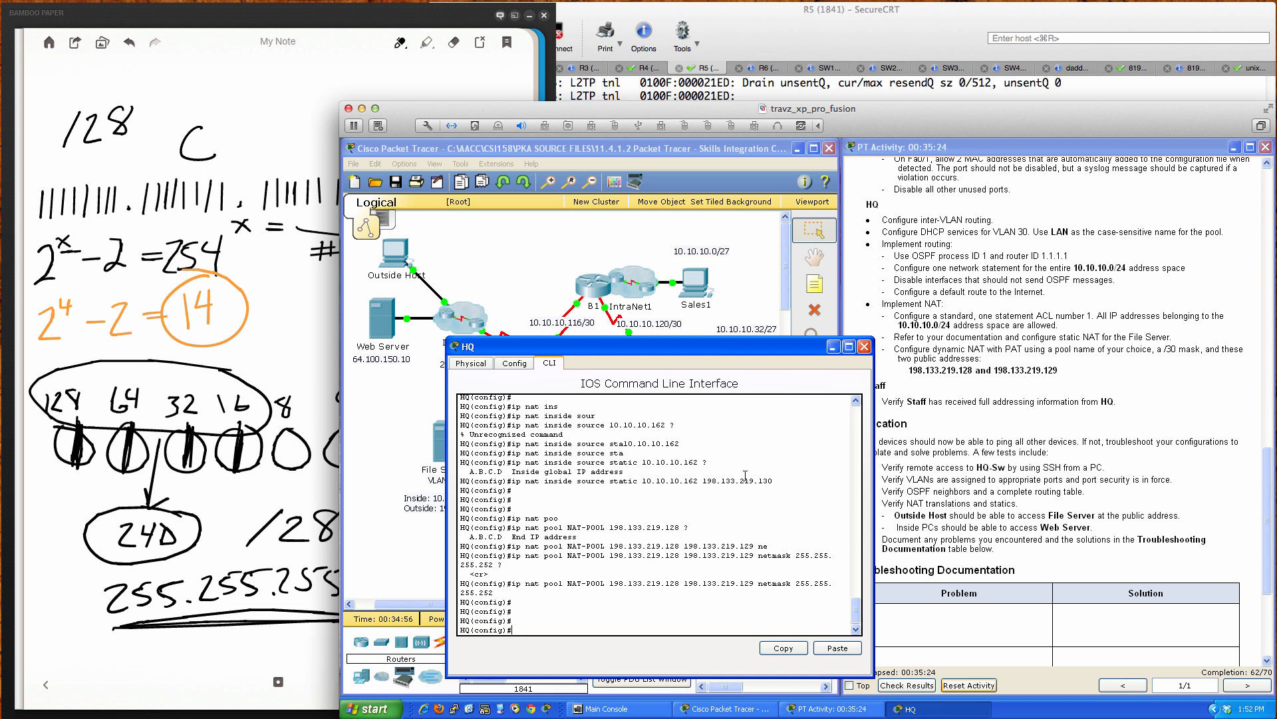
Step: Start an 'access-list 1 permit' command on HQ, then erase it as unneeded
{"action": "type", "text": "acc"}
{"action": "key", "text": "Tab"}
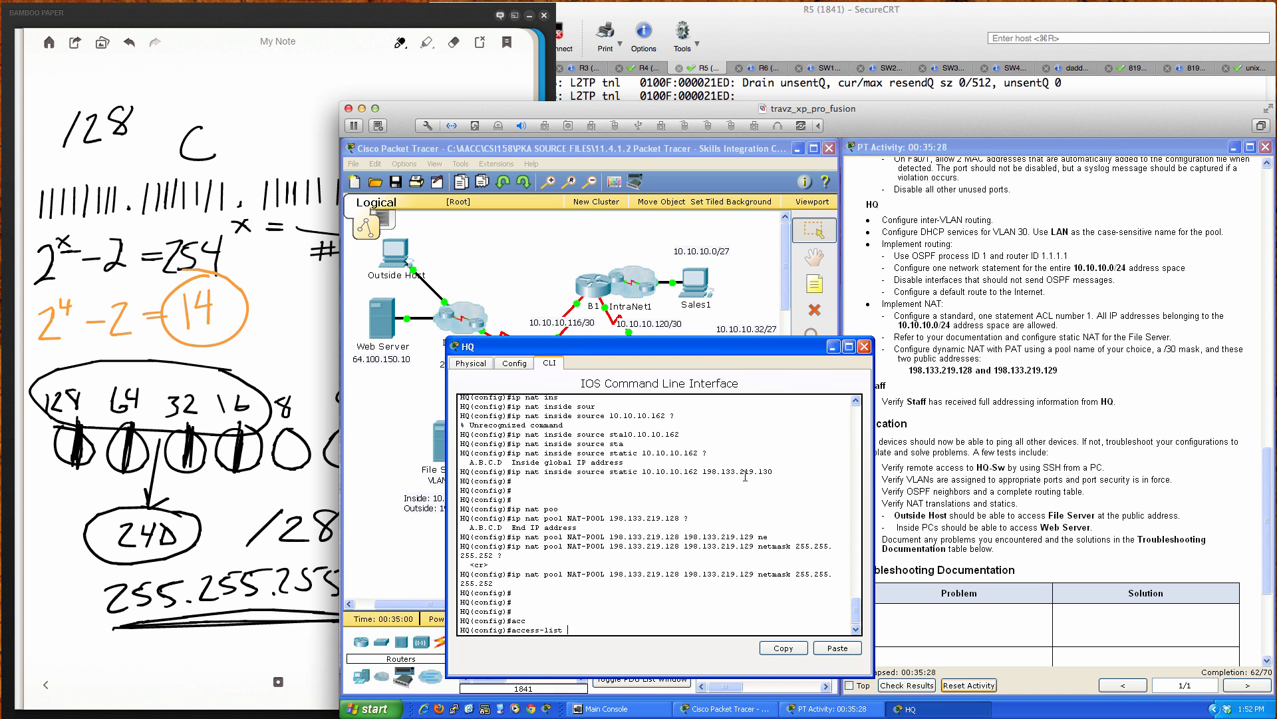
{"action": "type", "text": "1 permit ?"}
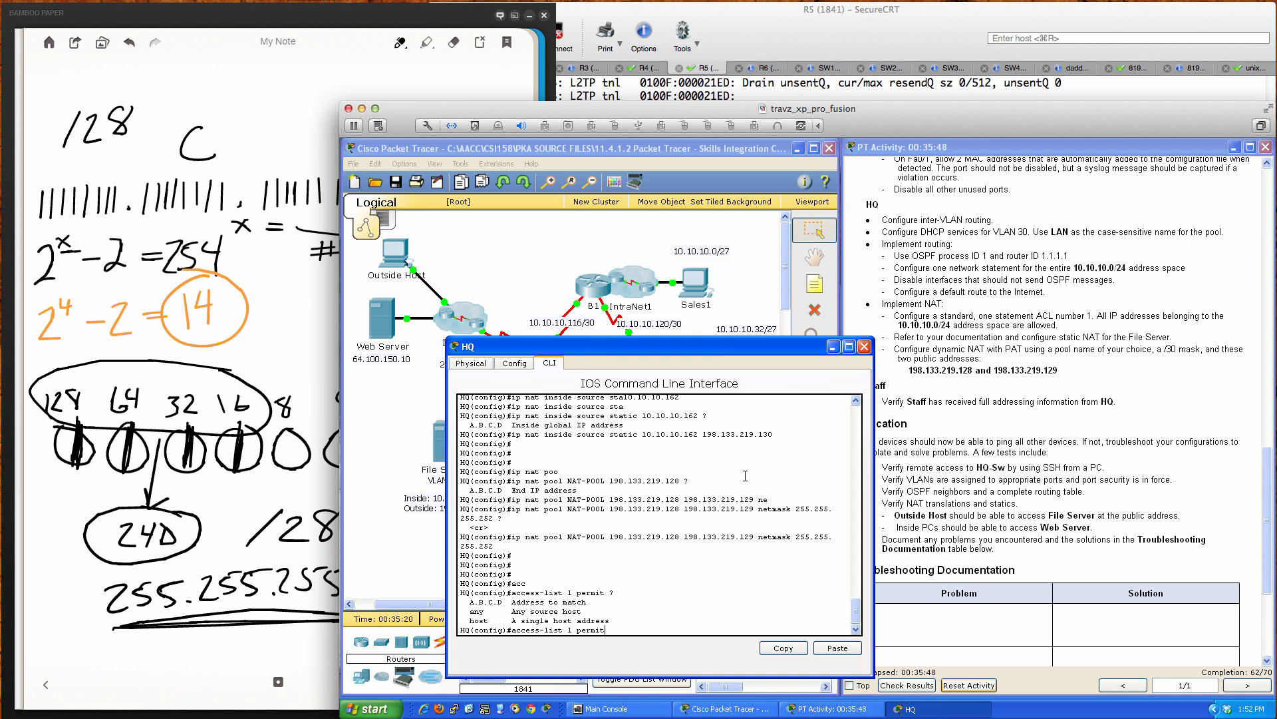
{"action": "key", "text": "BackSpace"}
{"action": "key", "text": "BackSpace"}
{"action": "key", "text": "BackSpace"}
{"action": "key", "text": "BackSpace"}
{"action": "key", "text": "BackSpace"}
{"action": "key", "text": "BackSpace"}
{"action": "key", "text": "BackSpace"}
{"action": "key", "text": "BackSpace"}
{"action": "key", "text": "BackSpace"}
{"action": "key", "text": "BackSpace"}
{"action": "key", "text": "BackSpace"}
{"action": "key", "text": "BackSpace"}
{"action": "key", "text": "BackSpace"}
{"action": "key", "text": "BackSpace"}
{"action": "key", "text": "BackSpace"}
{"action": "key", "text": "BackSpace"}
{"action": "key", "text": "BackSpace"}
{"action": "key", "text": "BackSpace"}
{"action": "key", "text": "BackSpace"}
{"action": "key", "text": "BackSpace"}
Step: Enter 'ip nat inside source list 1 pool NAT-POOL' on HQ
{"action": "type", "text": "ip "}
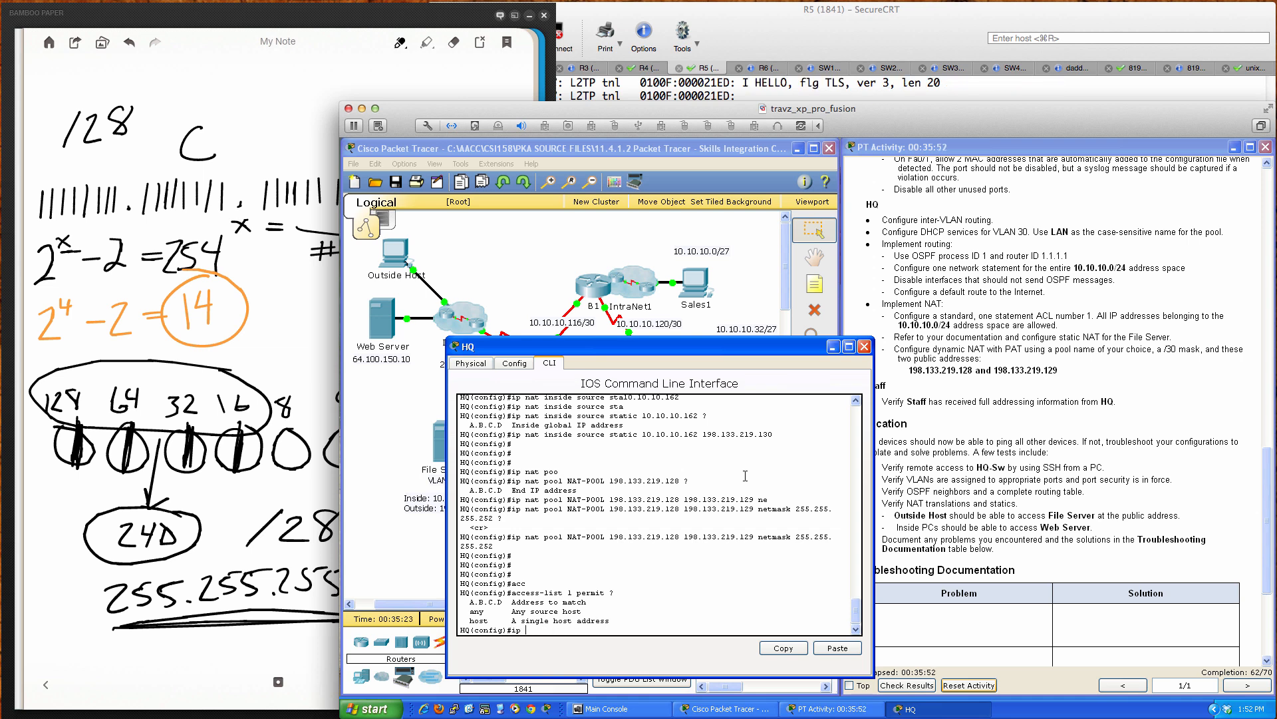
{"action": "type", "text": "nap ins"}
{"action": "key", "text": "Tab"}
{"action": "type", "text": "sour"}
{"action": "key", "text": "Tab"}
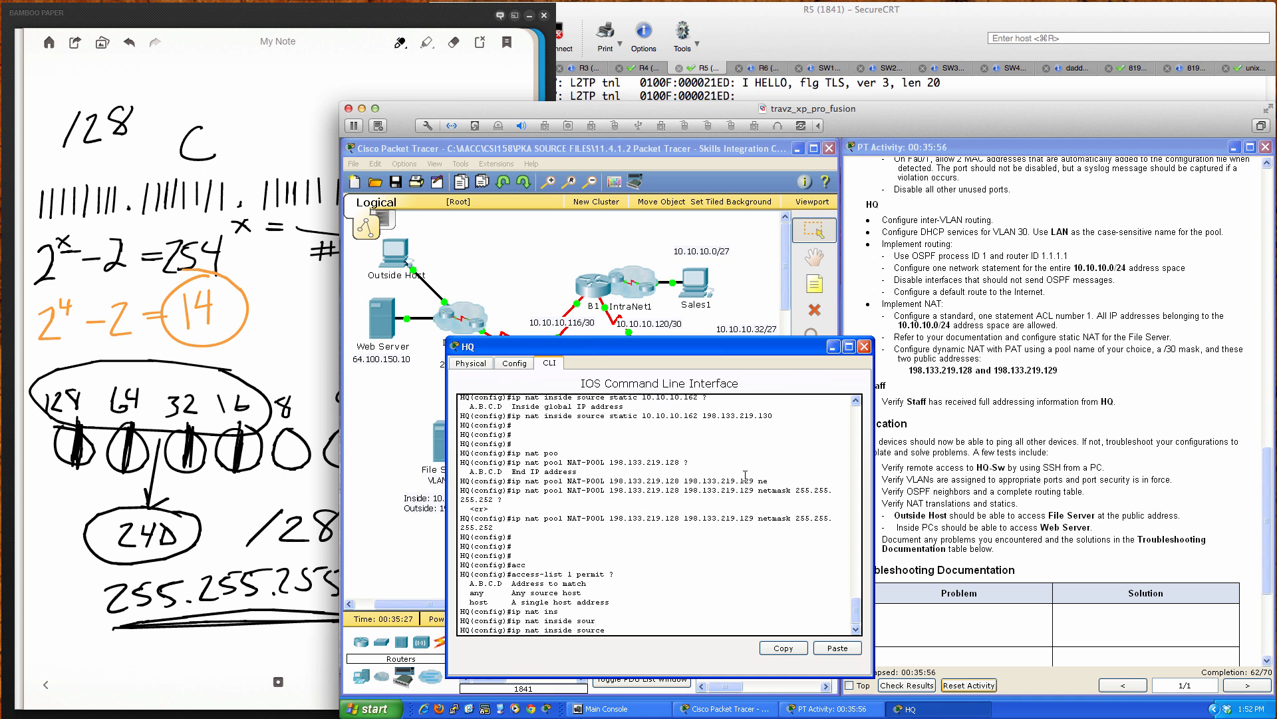
{"action": "type", "text": "list"}
{"action": "key", "text": "Tab"}
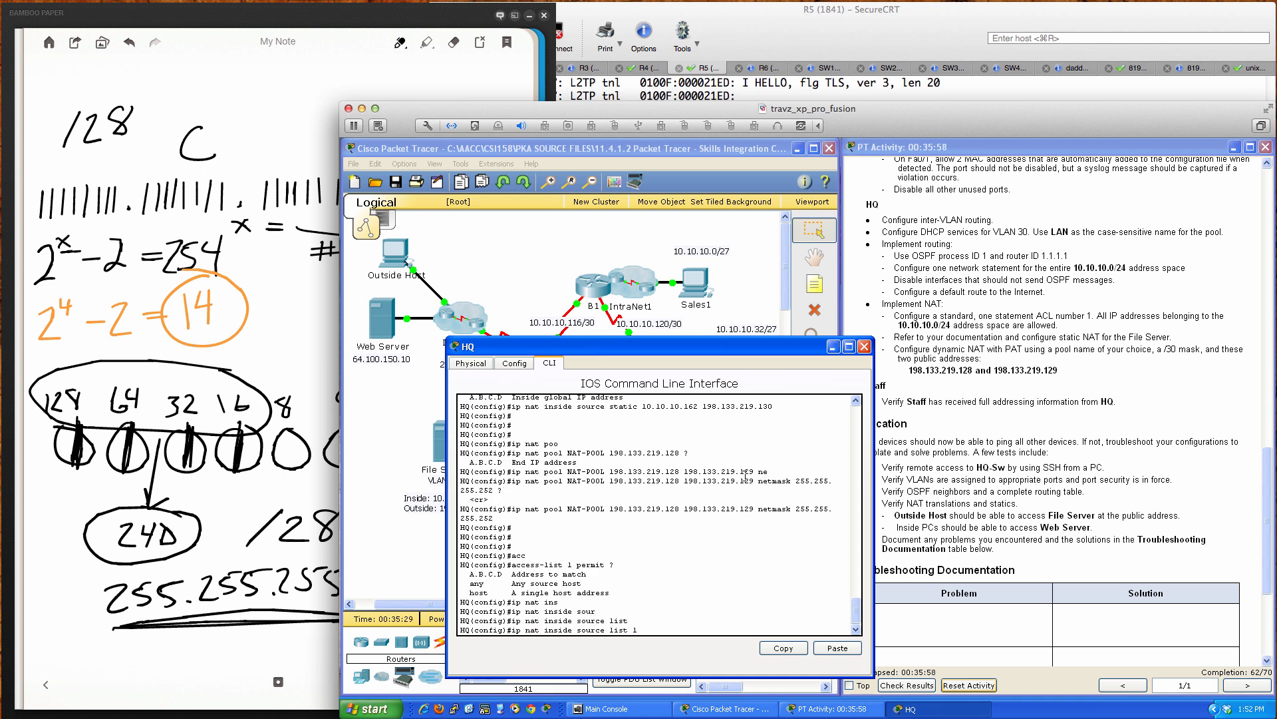
{"action": "type", "text": "1 poo"}
{"action": "key", "text": "Tab"}
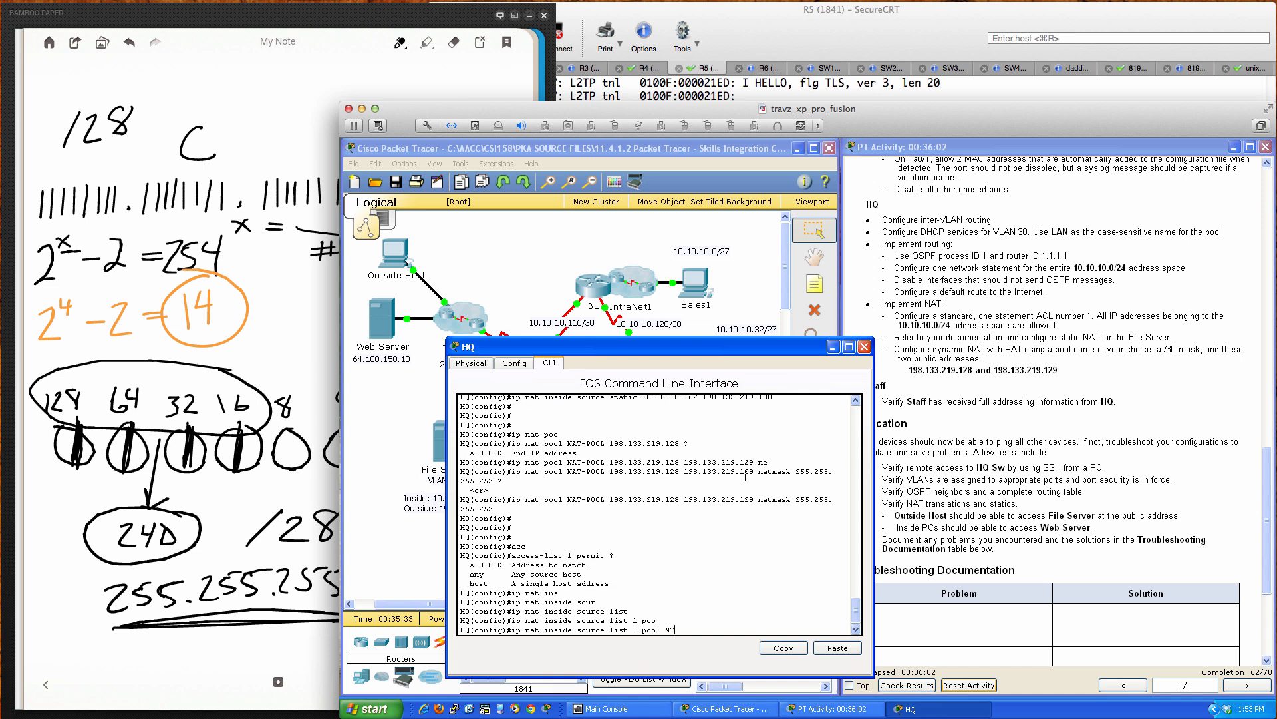
{"action": "type", "text": "NAT-POOL"}
{"action": "key", "text": "Return"}
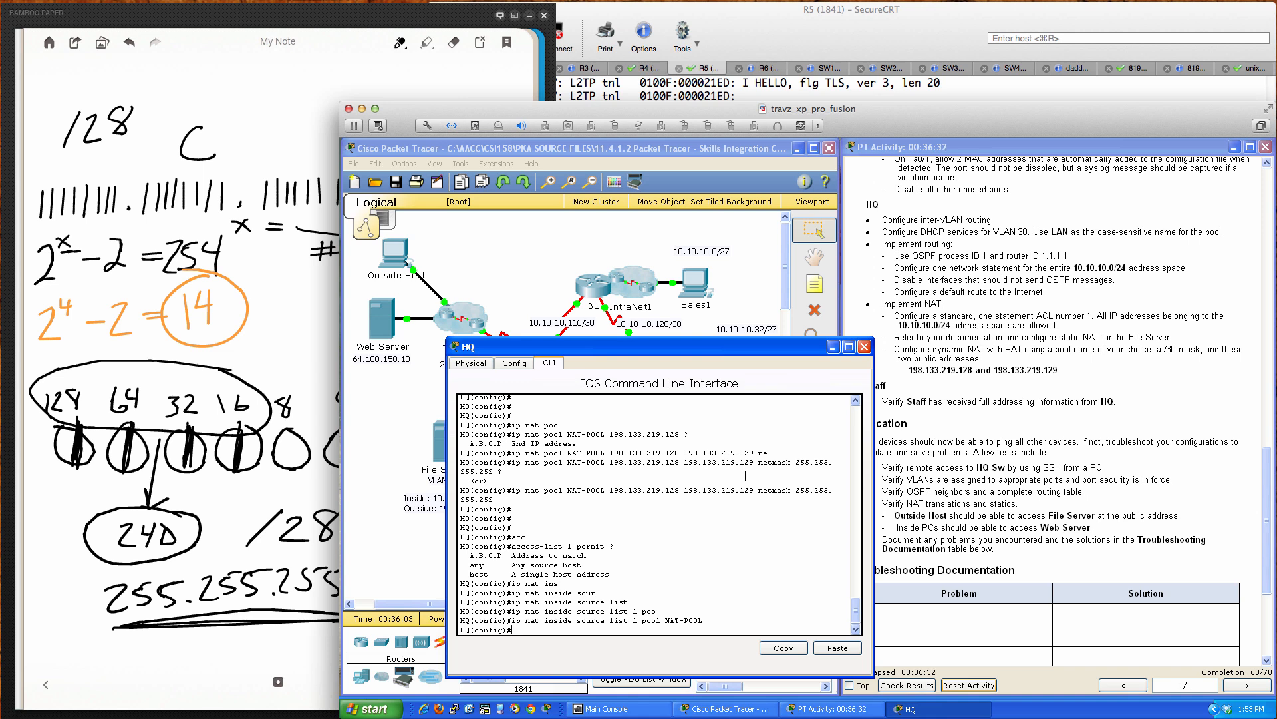
{"action": "key", "text": "Return"}
{"action": "key", "text": "Return"}
{"action": "key", "text": "Return"}
{"action": "key", "text": "Return"}
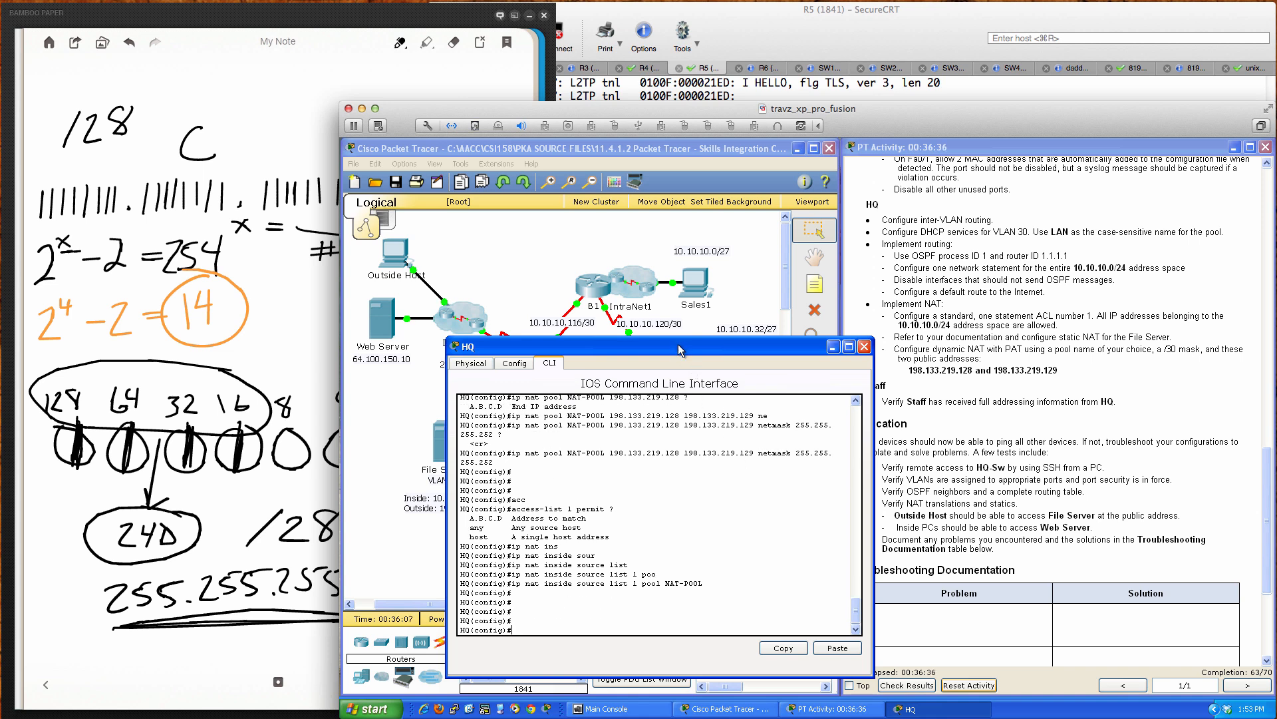
Step: Mark HQ's interface gi0/0 as 'ip nat inside'
{"action": "left_click_drag", "start_coordinate": [677, 345], "coordinate": [1010, 336]}
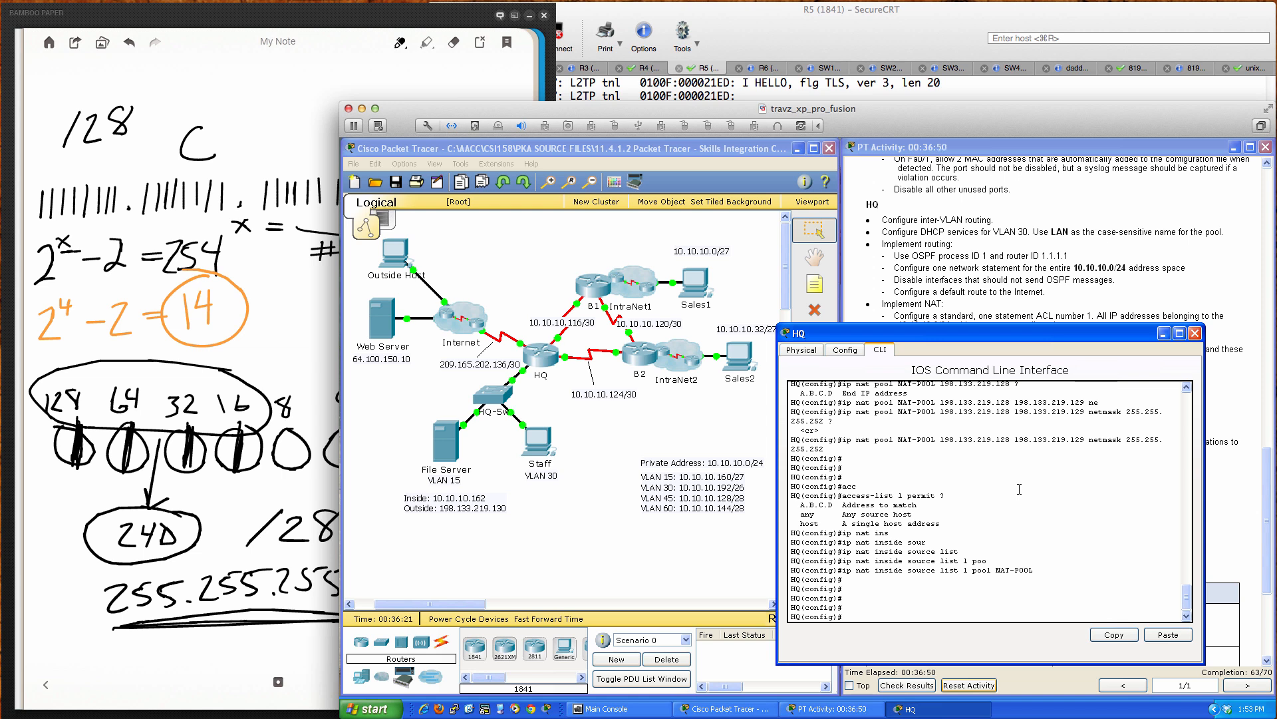
{"action": "type", "text": "int gi0/0"}
{"action": "key", "text": "Return"}
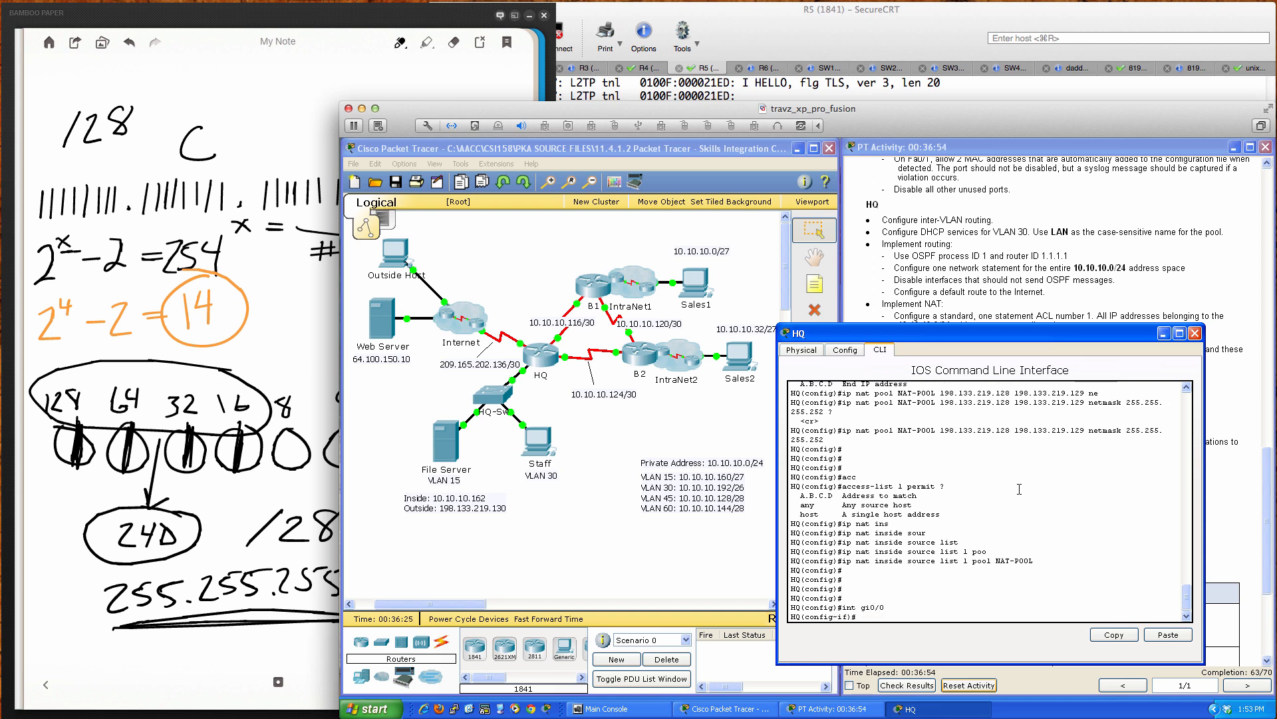
{"action": "type", "text": "ip nat in"}
{"action": "key", "text": "Tab"}
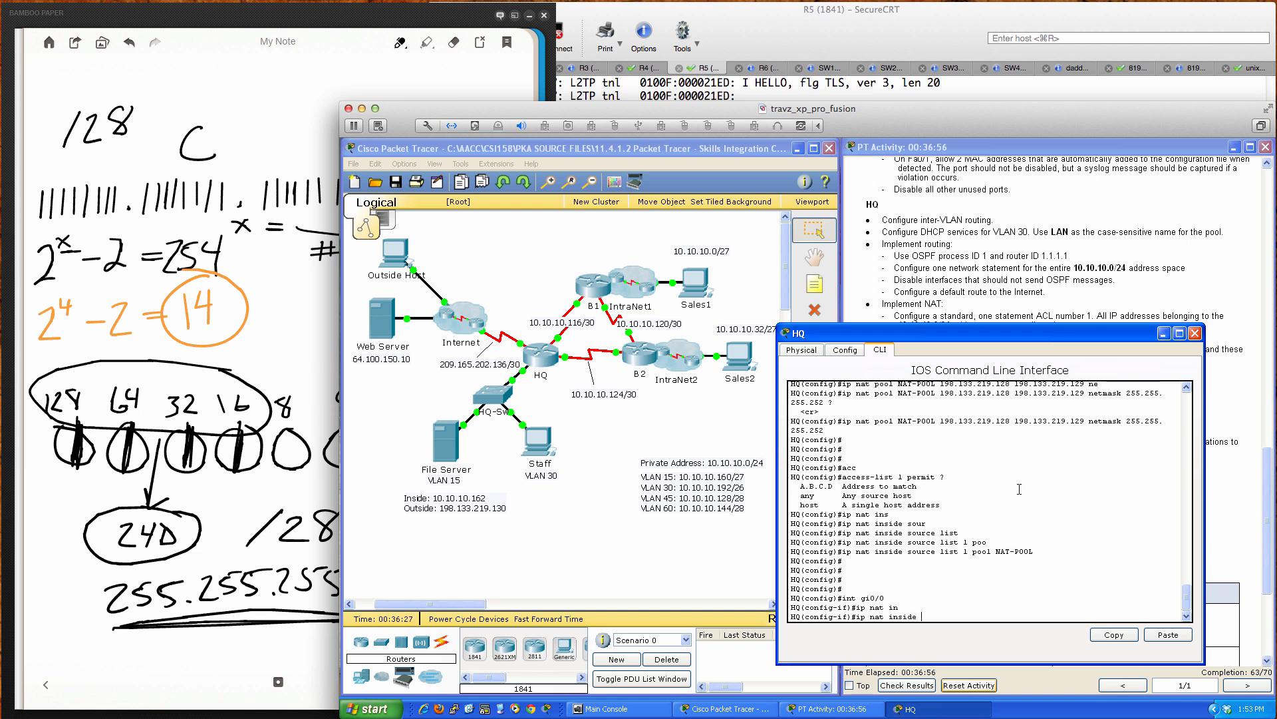
{"action": "key", "text": "Return"}
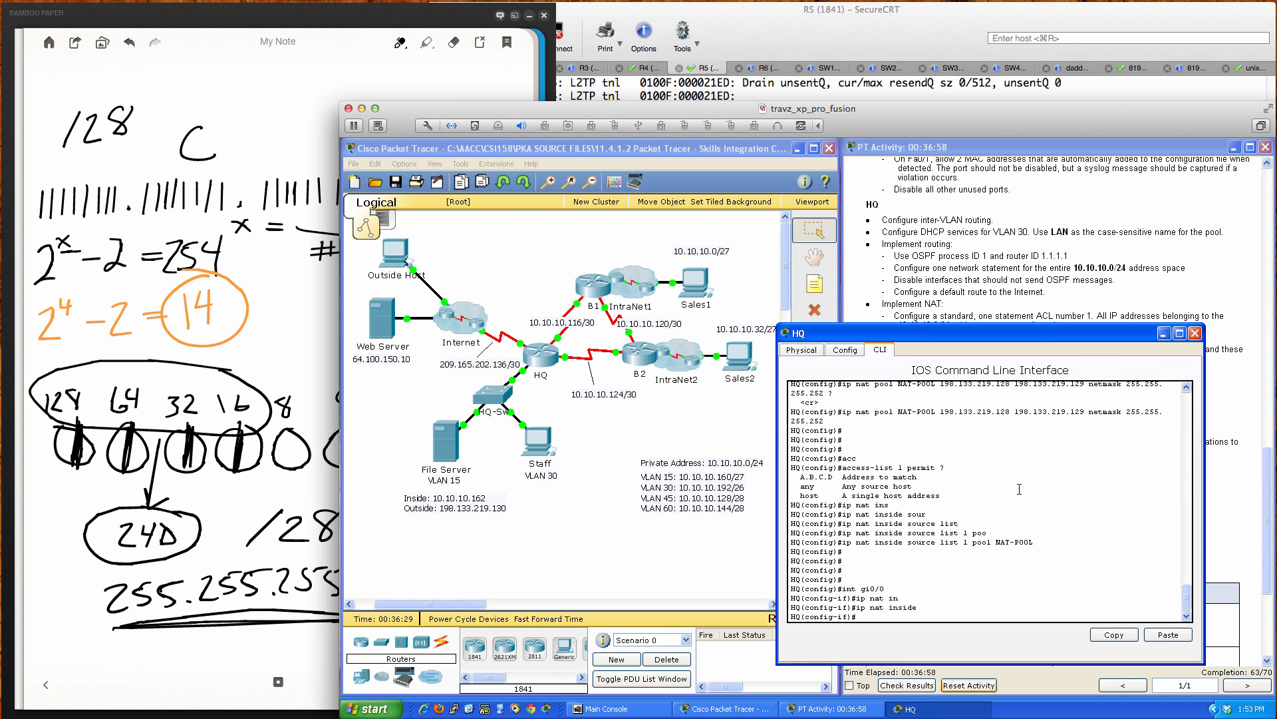
Step: Mark serial 0/0/0 and serial 0/0/1 as 'ip nat inside'
{"action": "type", "text": "int ser"}
{"action": "key", "text": "Tab"}
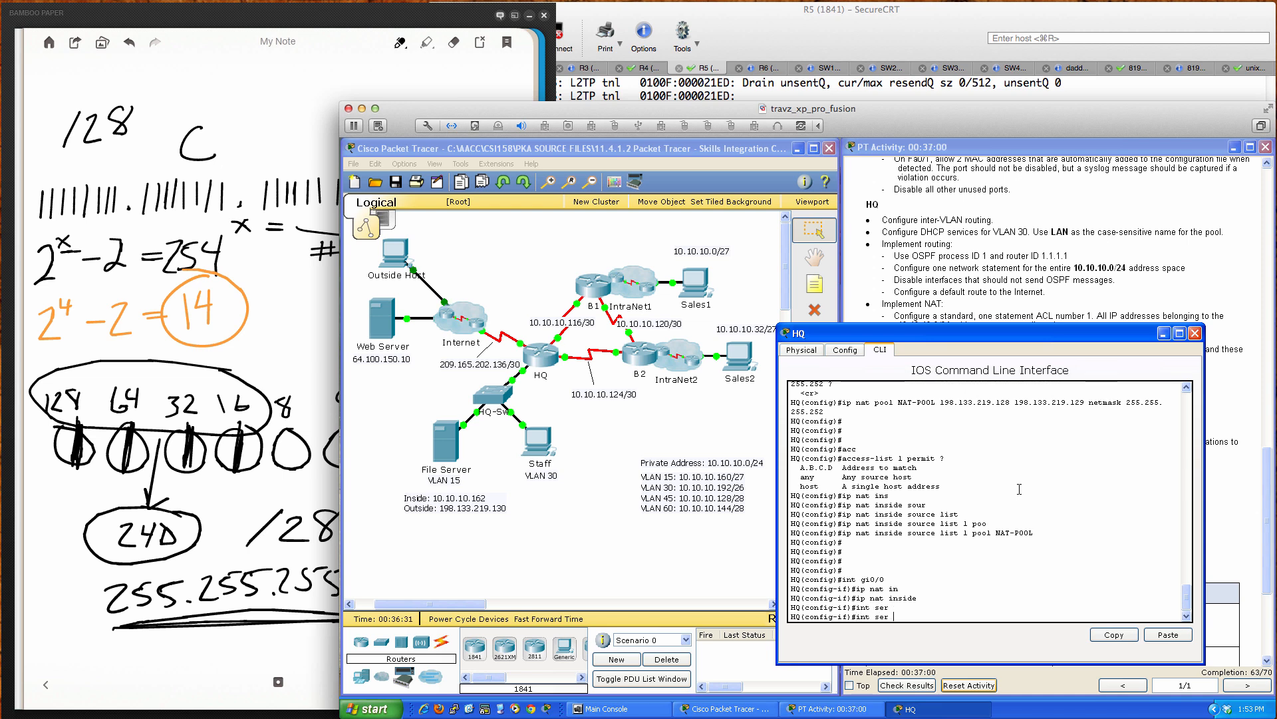
{"action": "type", "text": "0/0/0"}
{"action": "key", "text": "Return"}
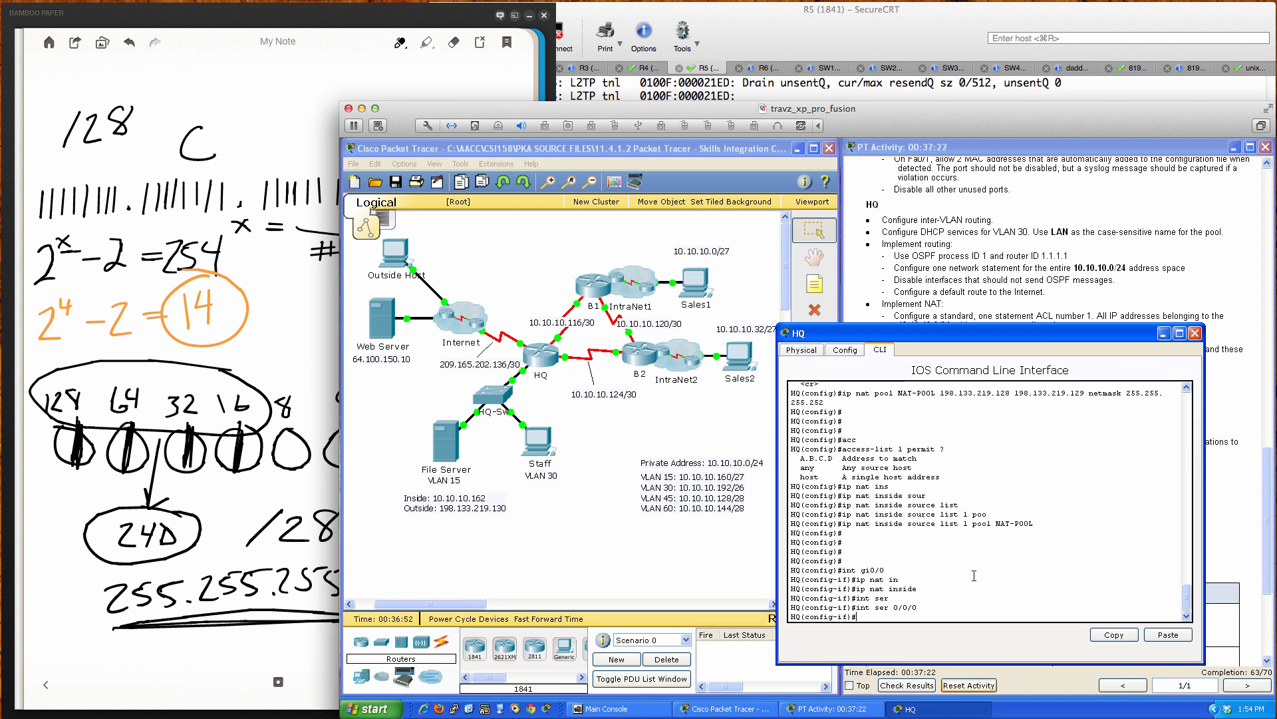
{"action": "type", "text": "ip nat inside"}
{"action": "key", "text": "Return"}
{"action": "key", "text": "Return"}
{"action": "key", "text": "Return"}
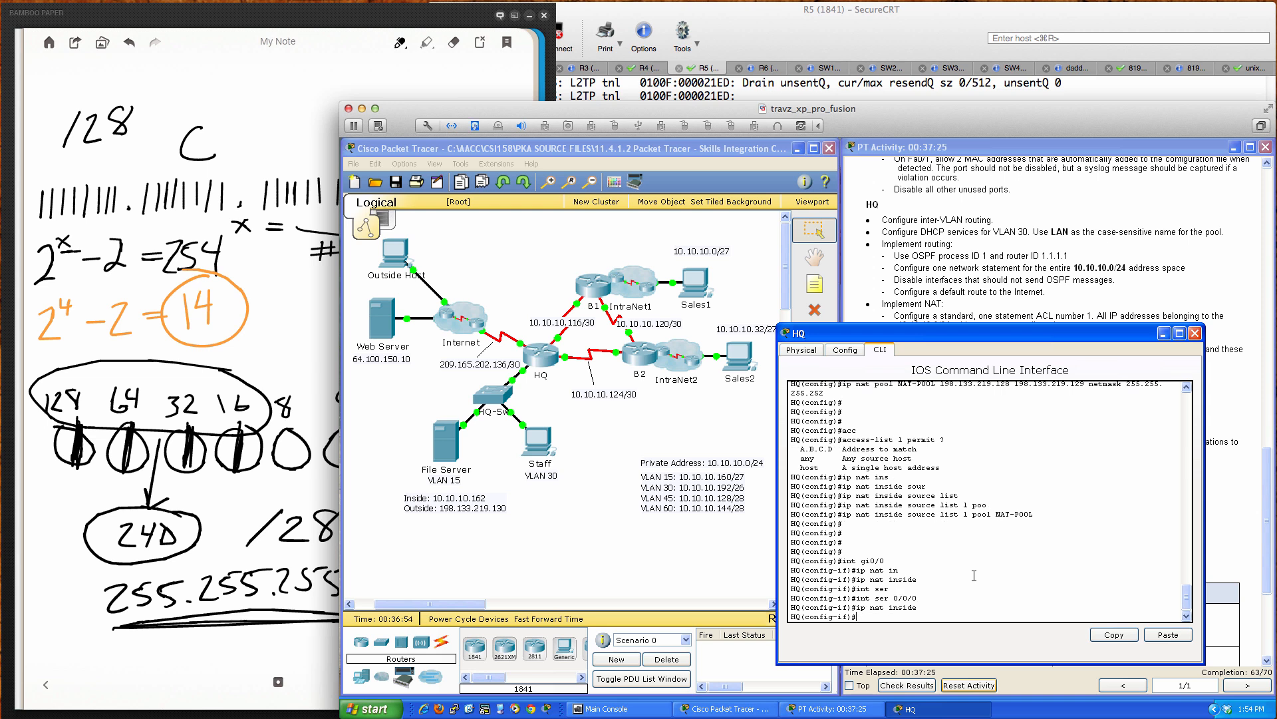
{"action": "type", "text": "int "}
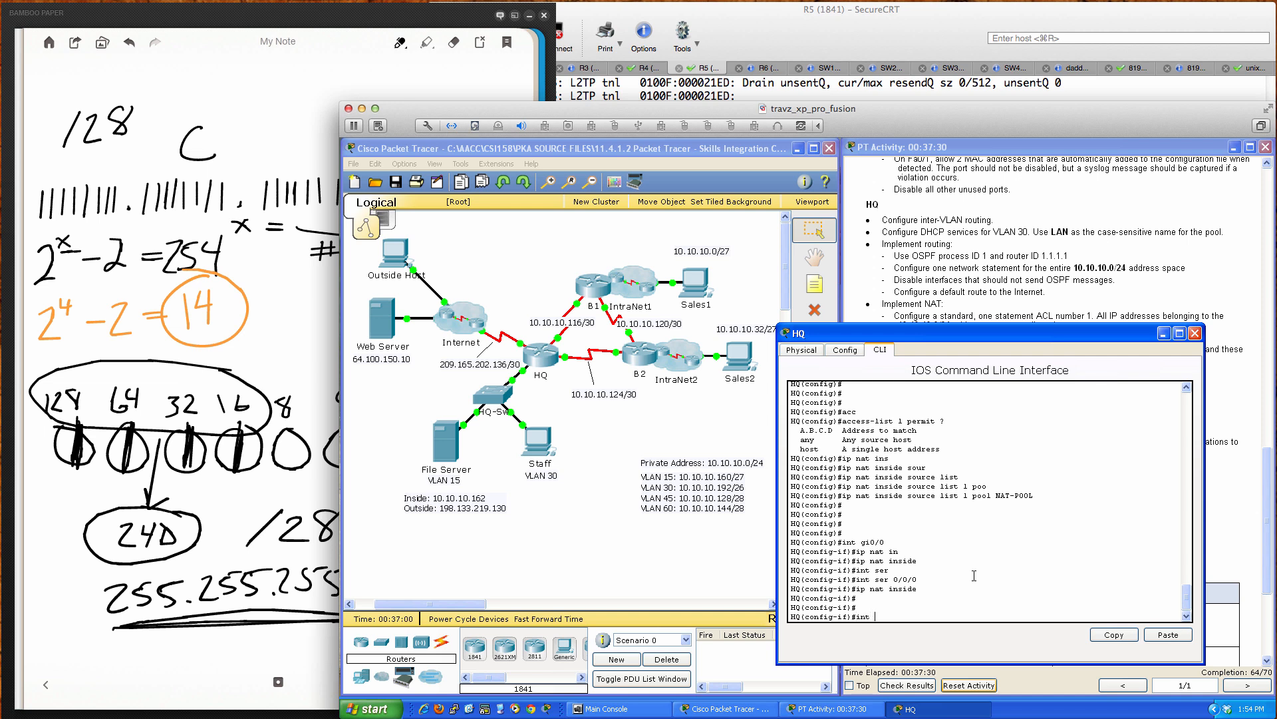
{"action": "type", "text": "ser 0/0/1"}
{"action": "key", "text": "Return"}
{"action": "type", "text": "ip nat inside"}
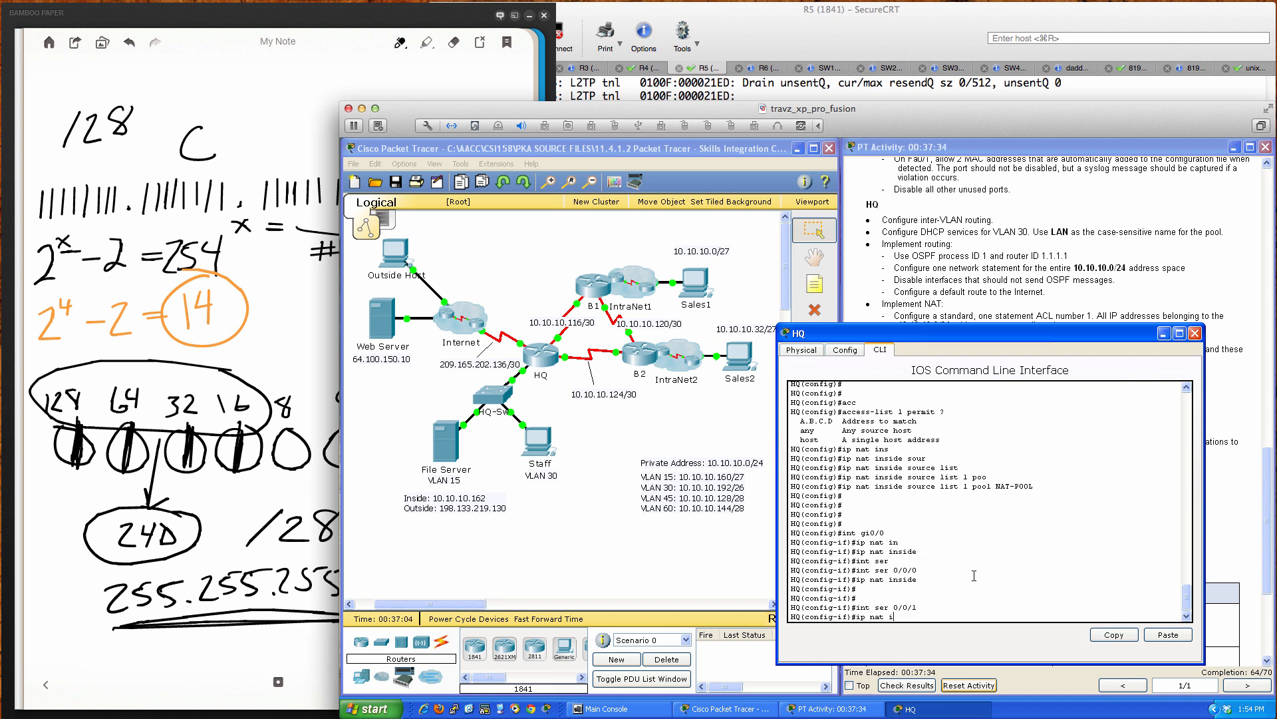
{"action": "key", "text": "Return"}
Step: Mark serial 0/1/0 as the 'ip nat outside' interface
{"action": "key", "text": "Return"}
{"action": "key", "text": "Return"}
{"action": "type", "text": "in"}
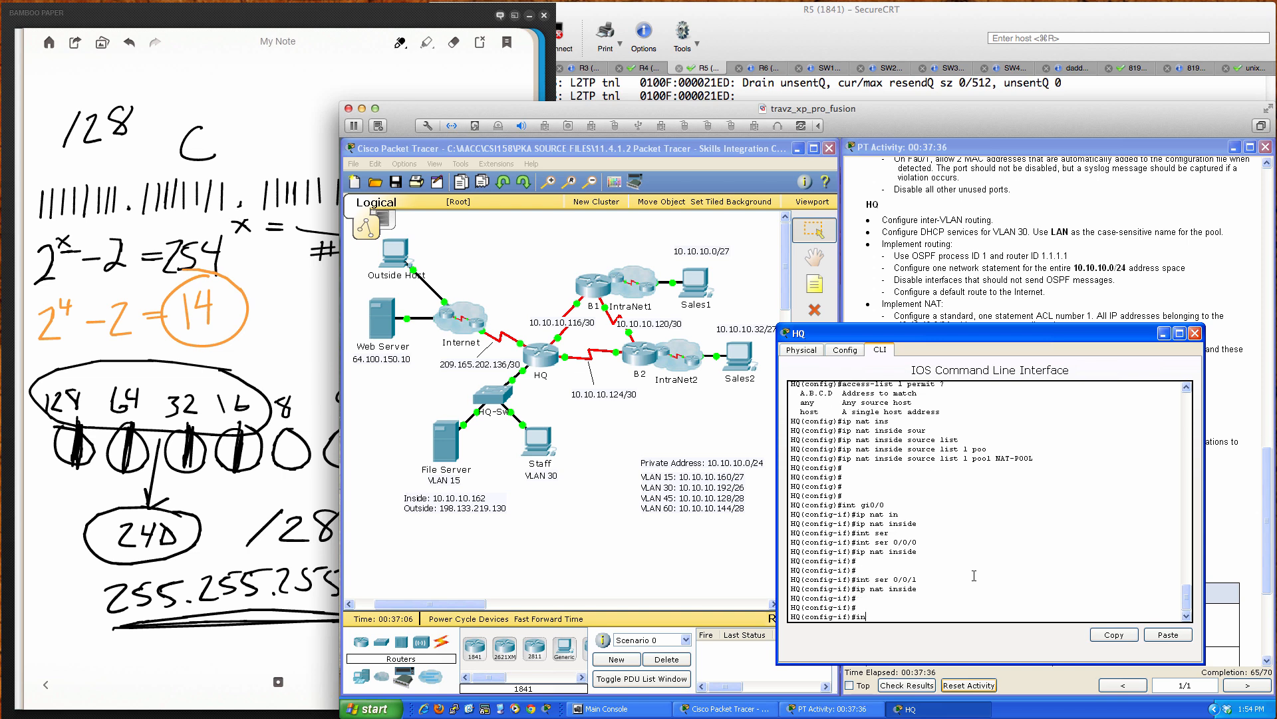
{"action": "type", "text": "t s0/1/0"}
{"action": "key", "text": "Return"}
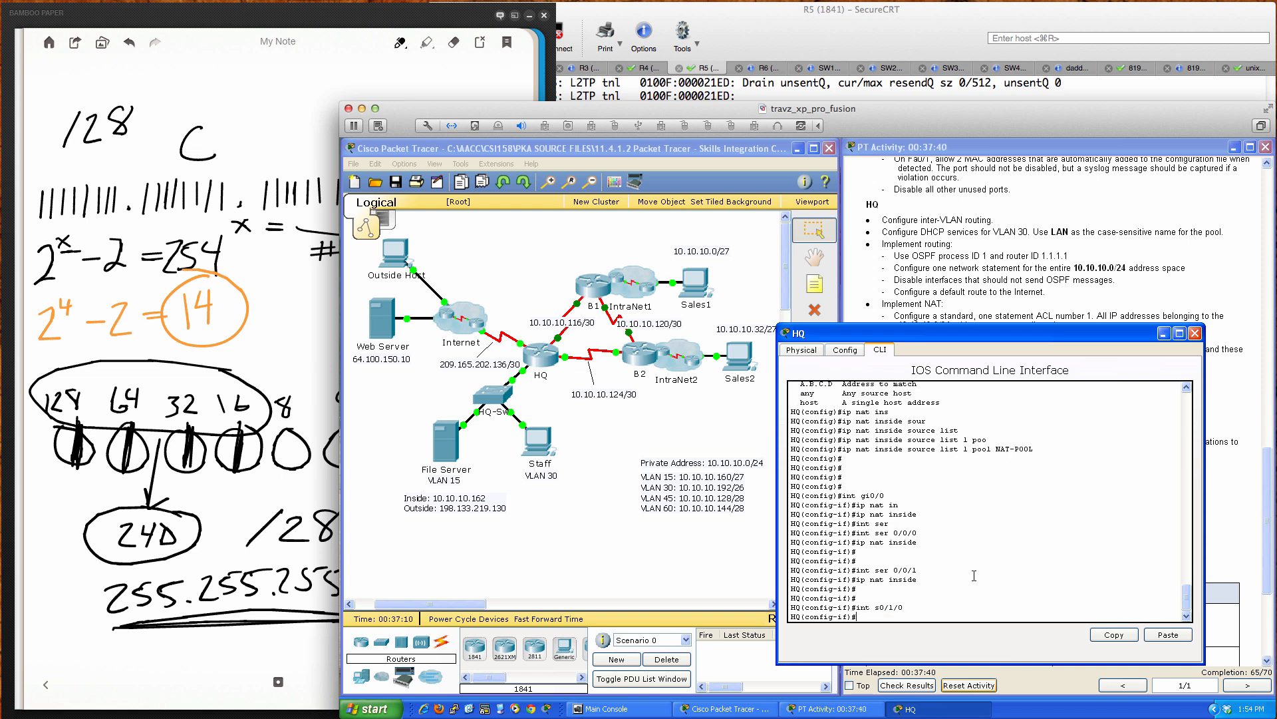
{"action": "type", "text": "ip nat out"}
{"action": "key", "text": "Tab"}
{"action": "key", "text": "Return"}
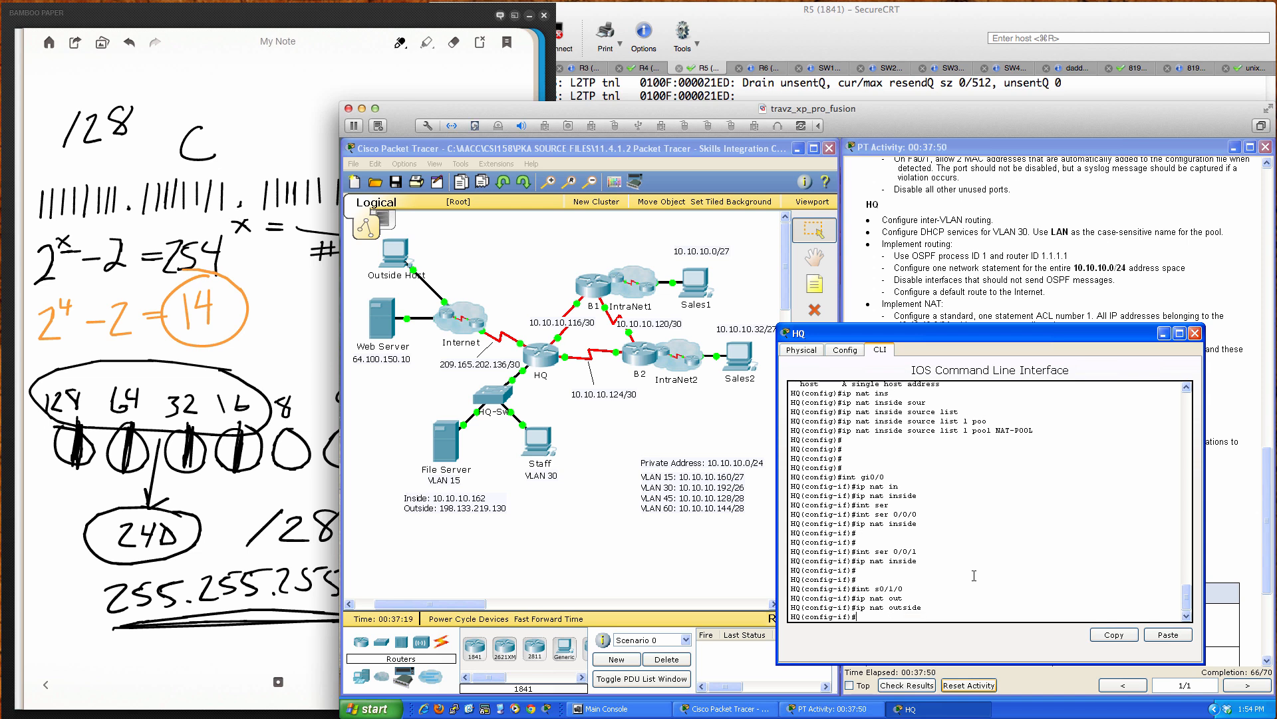
{"action": "key", "text": "Return"}
{"action": "key", "text": "Return"}
{"action": "key", "text": "Return"}
Step: Leave configuration mode with 'end' and type 'wri mem' to save
{"action": "type", "text": "end"}
{"action": "key", "text": "Return"}
{"action": "key", "text": "Return"}
{"action": "key", "text": "Return"}
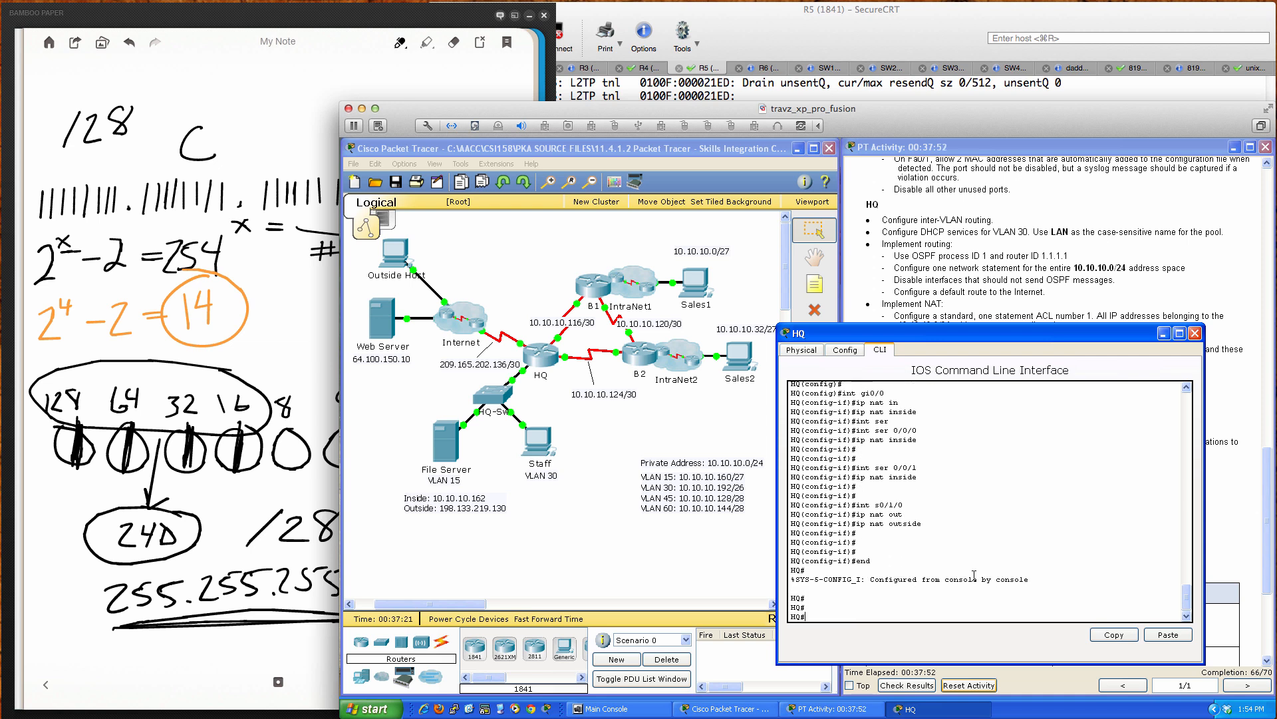
{"action": "type", "text": "wri mem"}
{"action": "key", "text": "Return"}
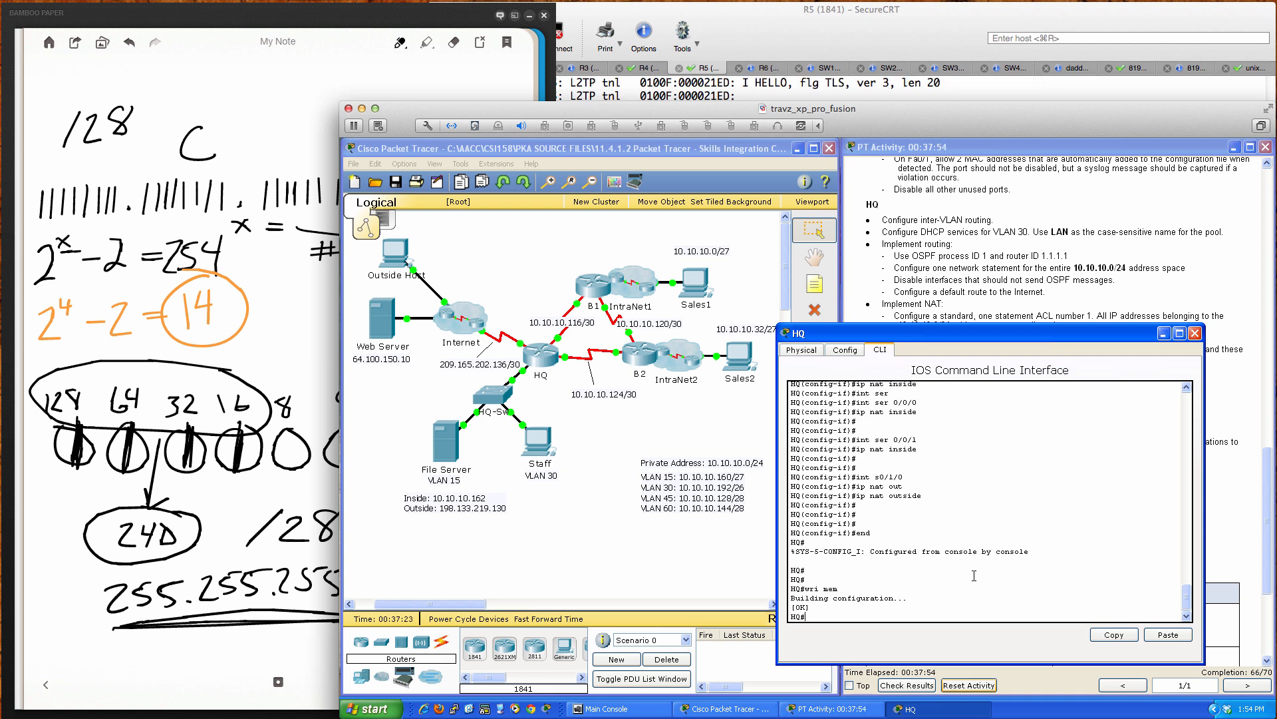
Step: Close the HQ console and switch the Staff PC's IP configuration to DHCP (10.10.10.194, gateway 10.10.10.193)
{"action": "left_click_drag", "start_coordinate": [979, 336], "coordinate": [580, 342]}
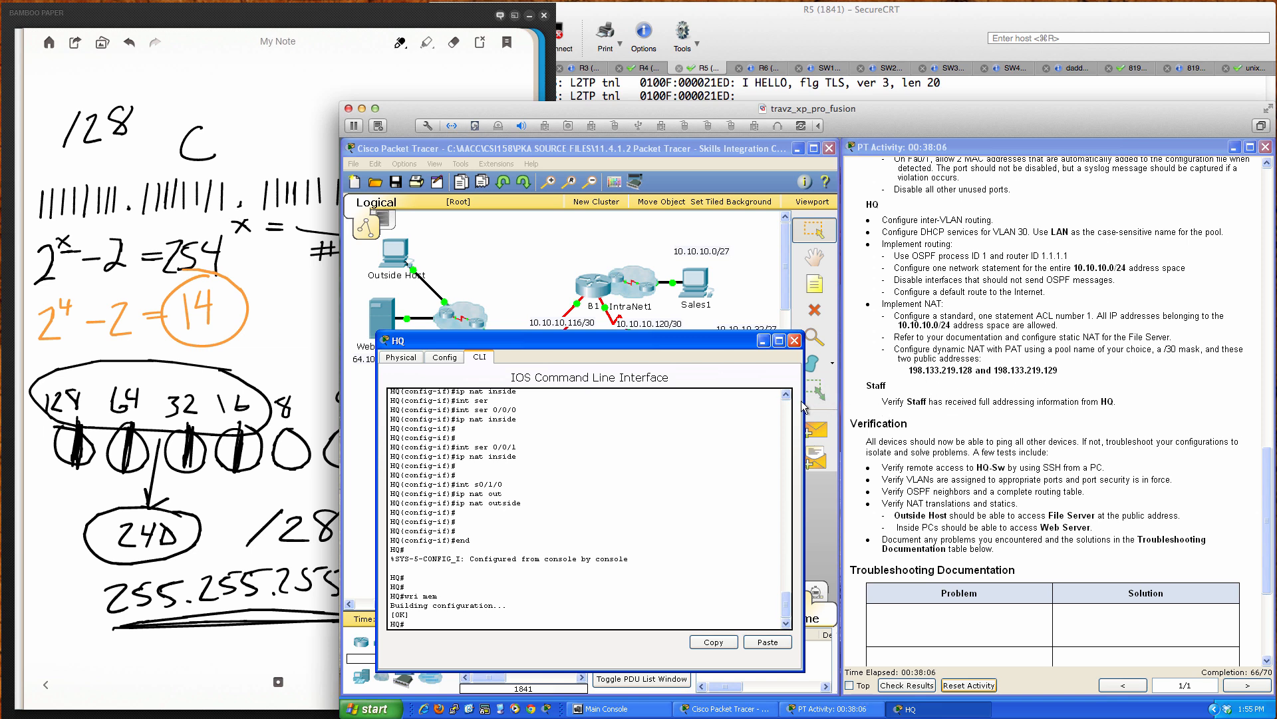
{"action": "left_click", "coordinate": [795, 340]}
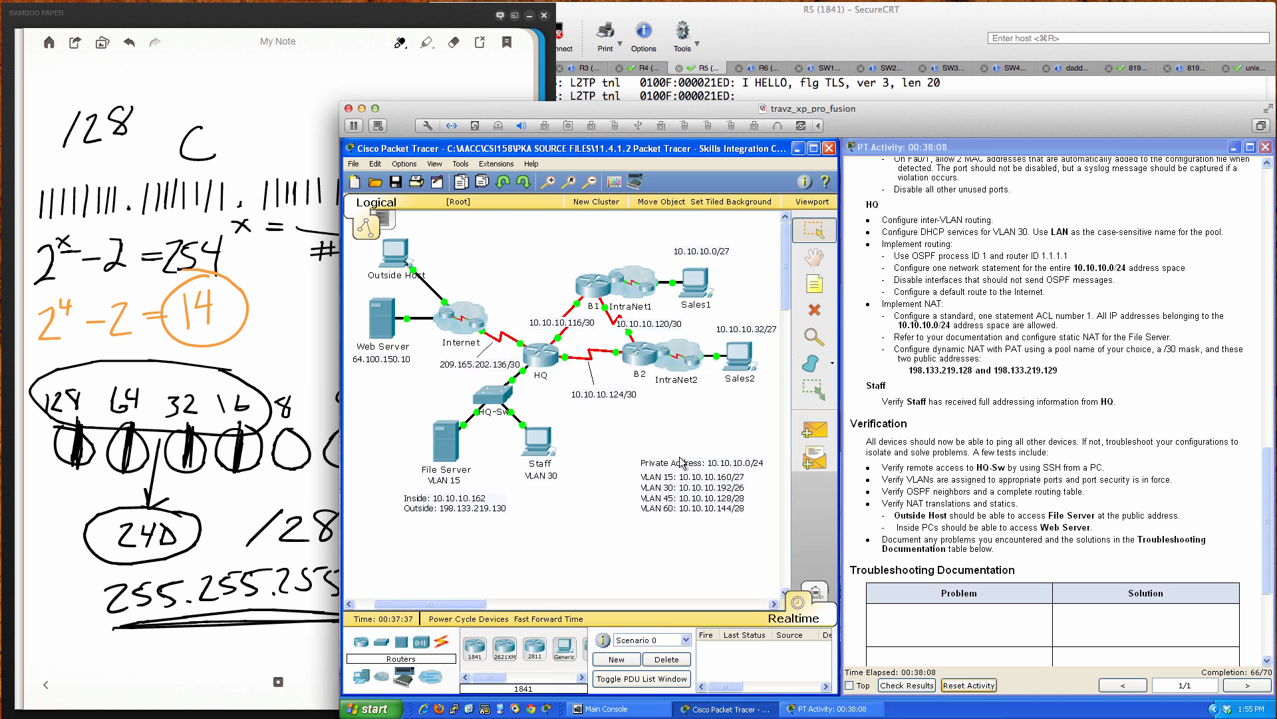
{"action": "left_click", "coordinate": [545, 452]}
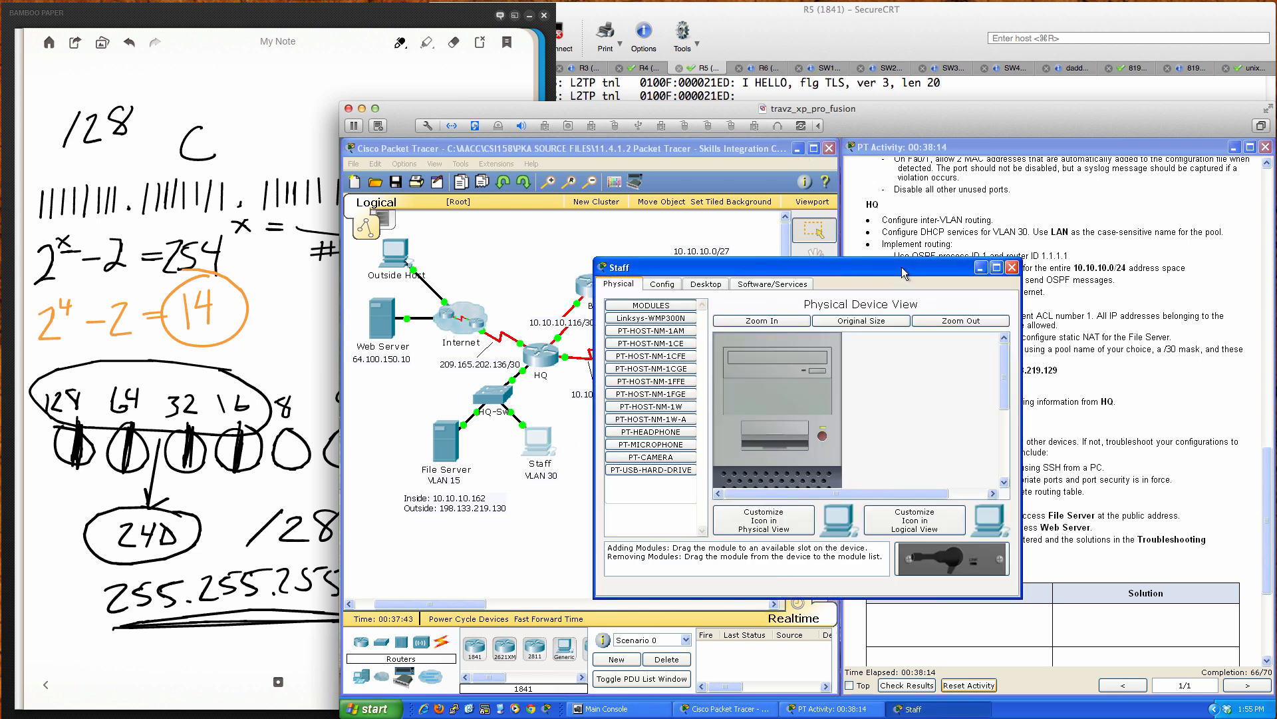
{"action": "left_click", "coordinate": [706, 284]}
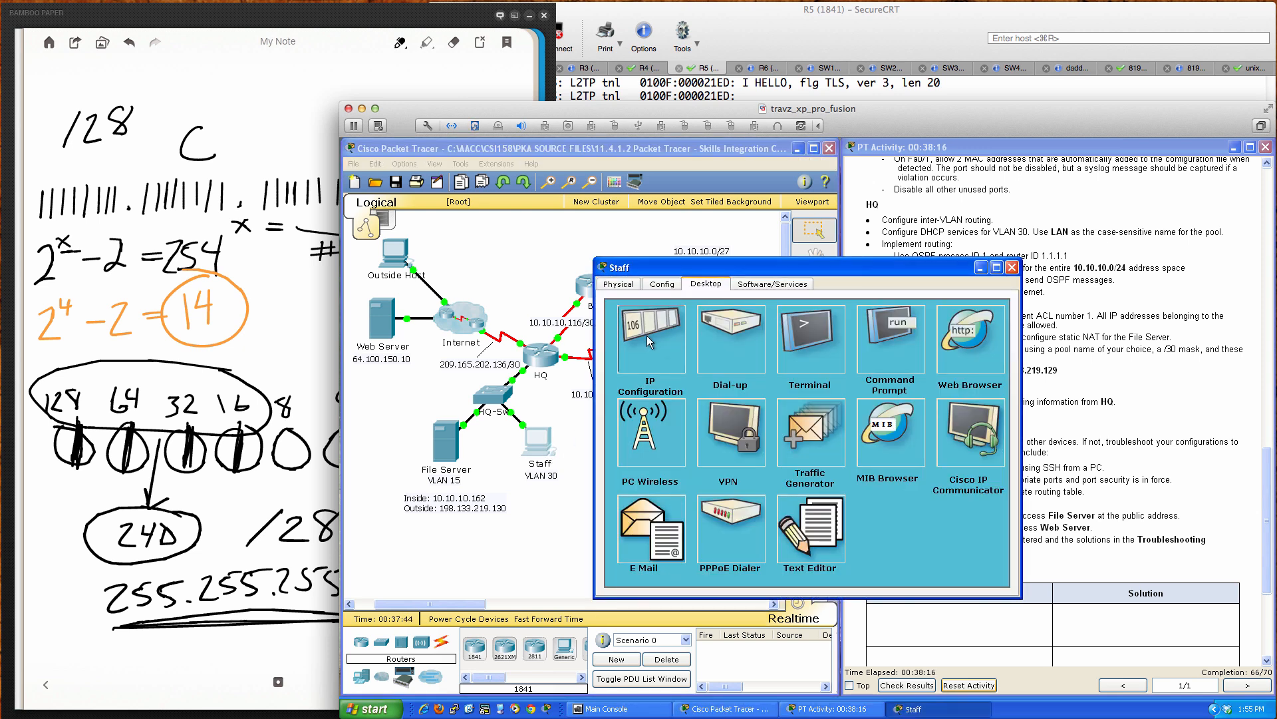
{"action": "left_click", "coordinate": [640, 349]}
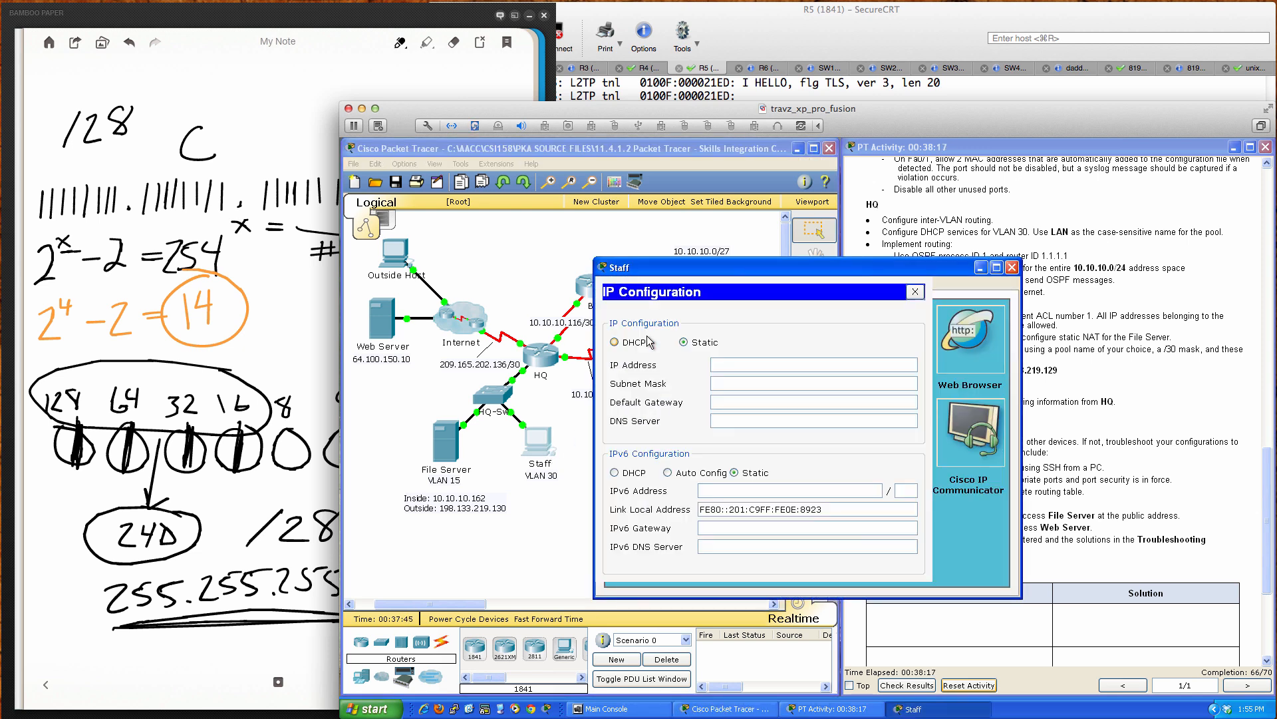
{"action": "left_click", "coordinate": [614, 342]}
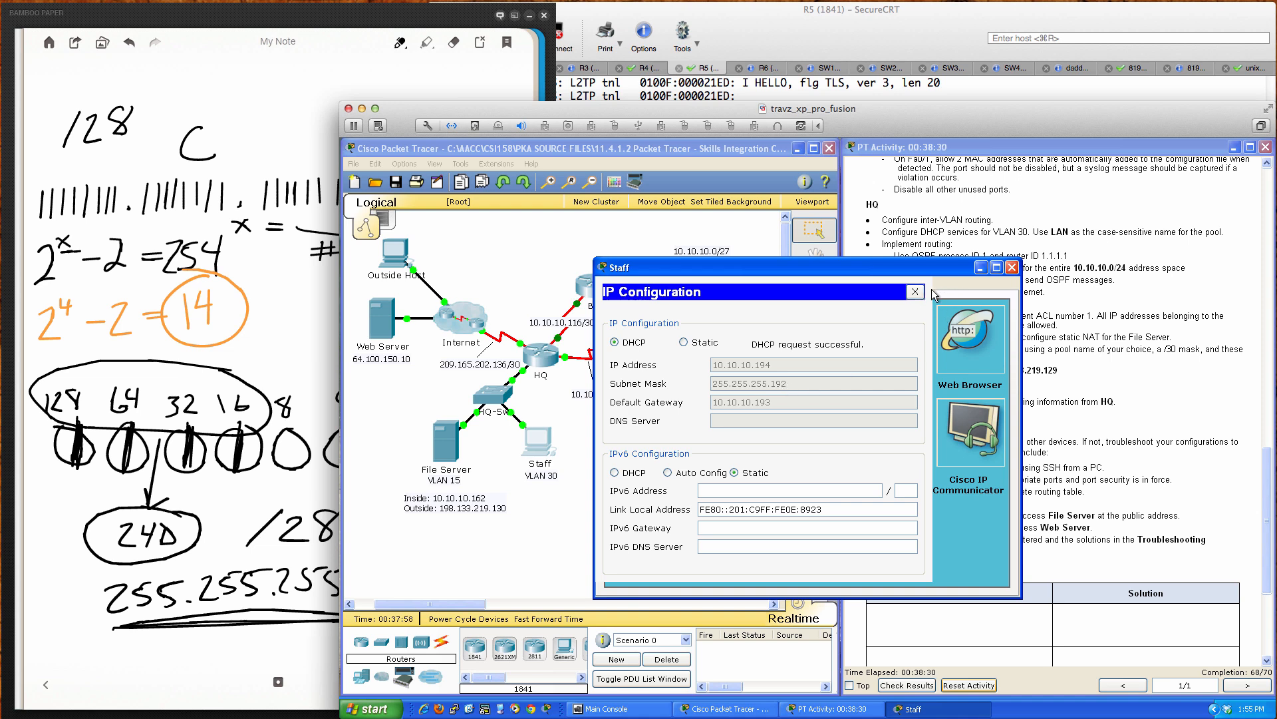
{"action": "left_click", "coordinate": [1012, 268]}
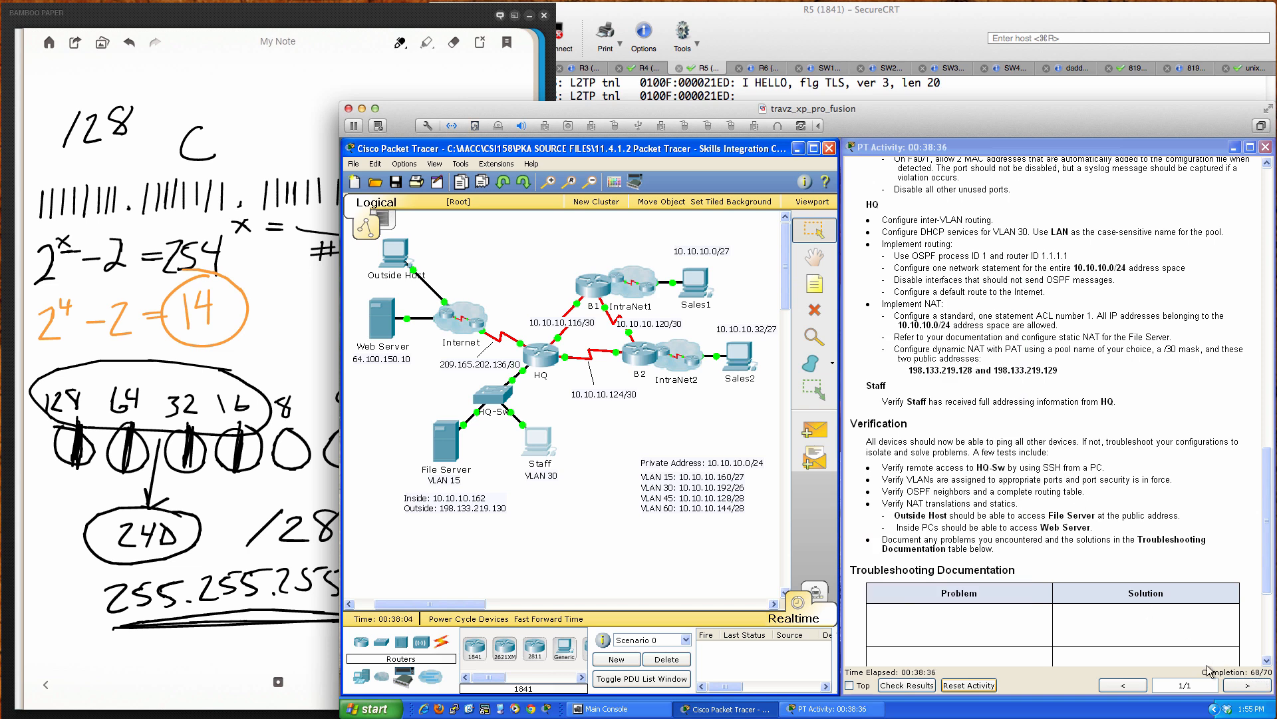
{"action": "left_click", "coordinate": [909, 686]}
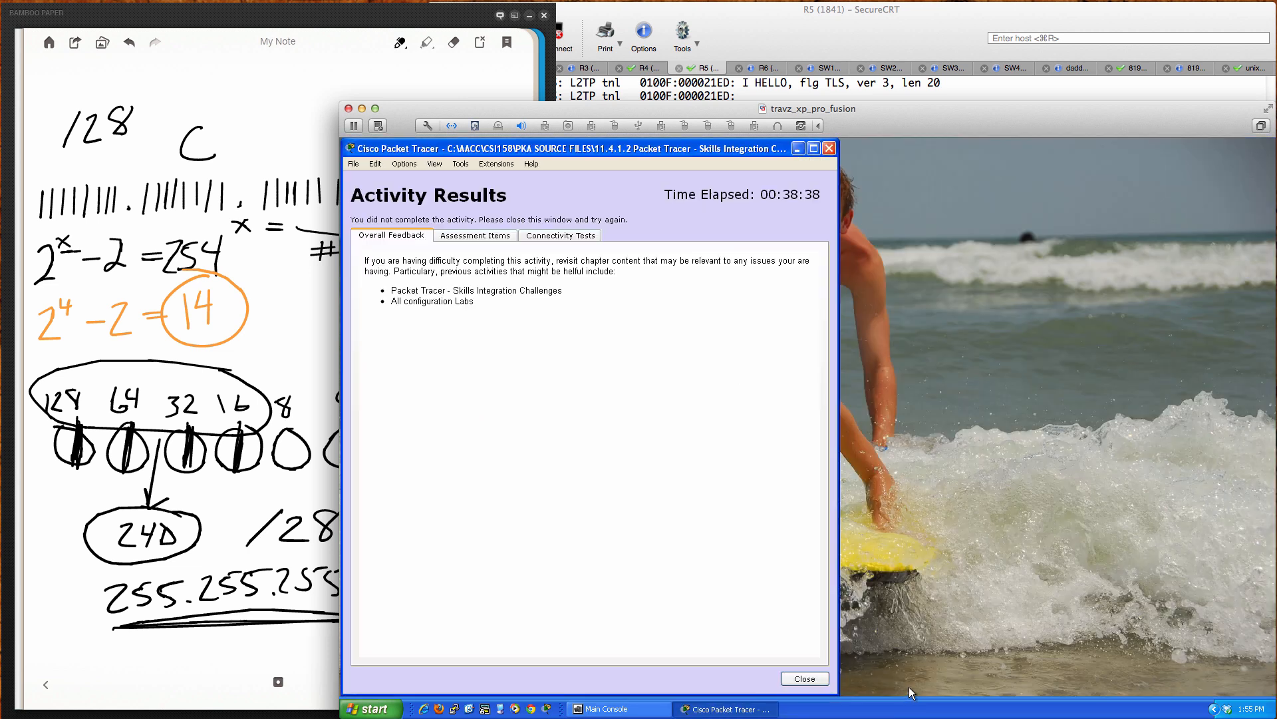
{"action": "left_click", "coordinate": [476, 237]}
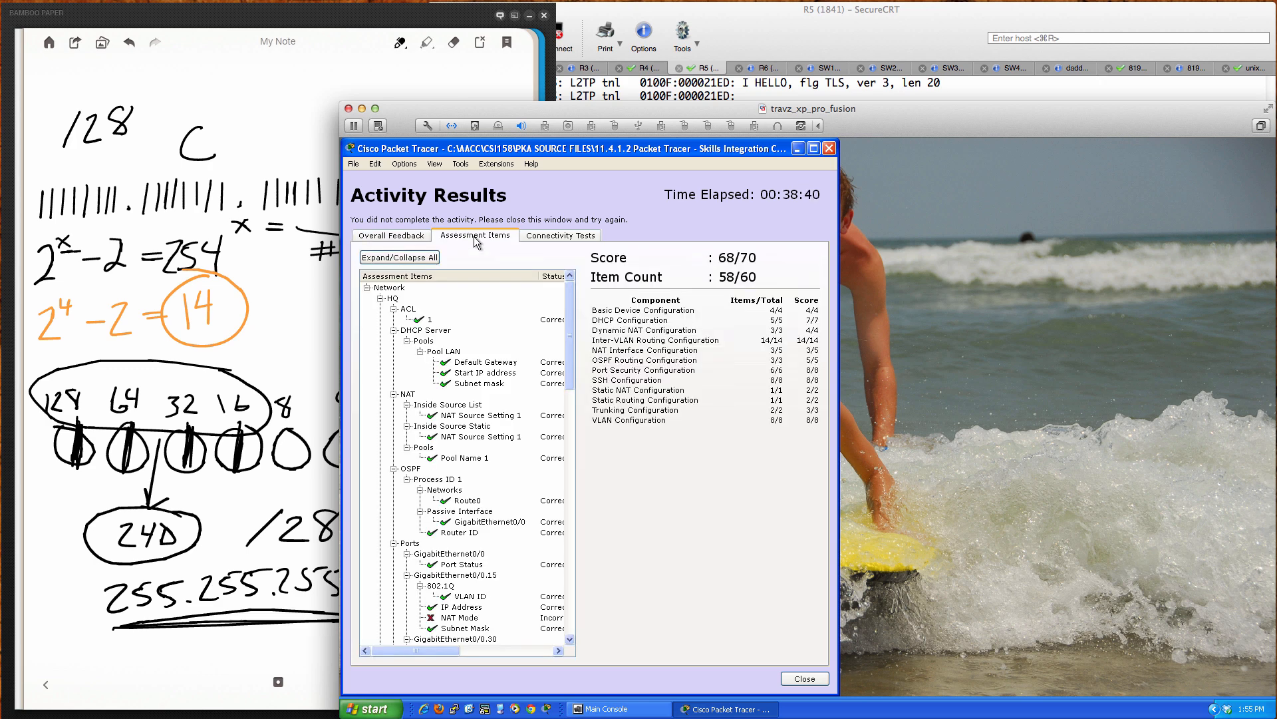
{"action": "scroll", "coordinate": [506, 390], "scroll_direction": "down", "scroll_amount": 3}
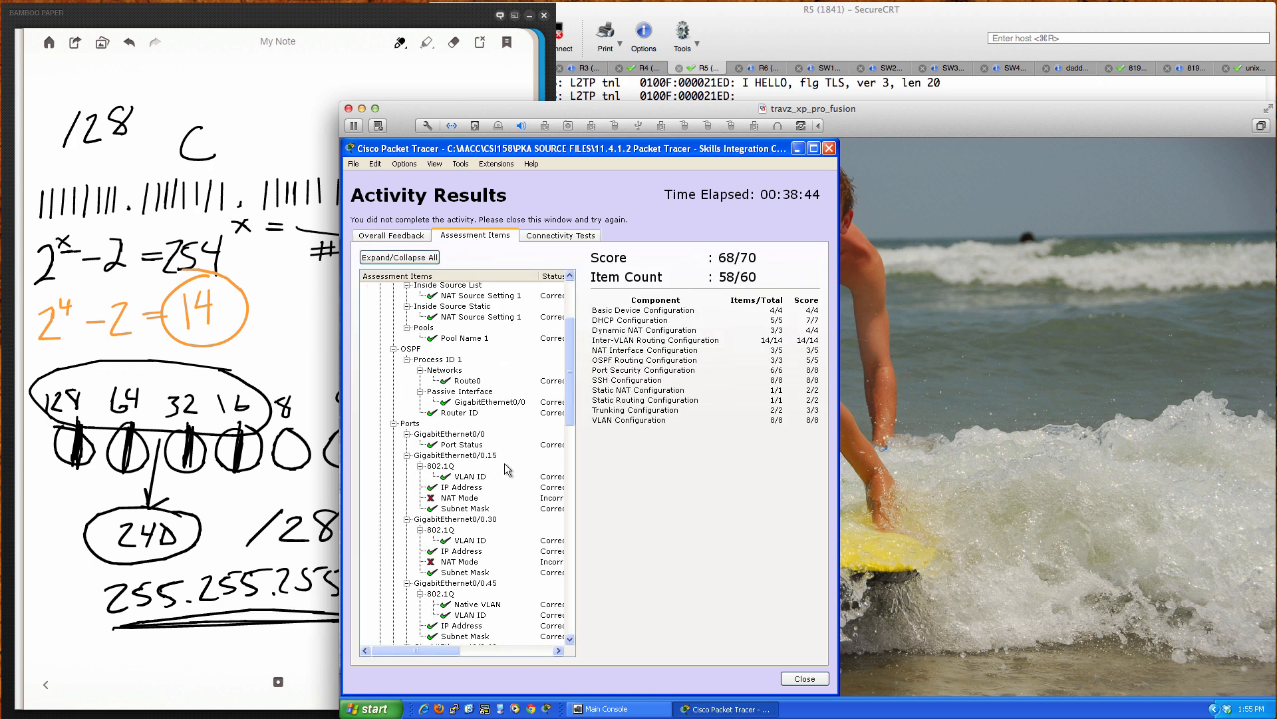
{"action": "scroll", "coordinate": [504, 463], "scroll_direction": "down", "scroll_amount": 3}
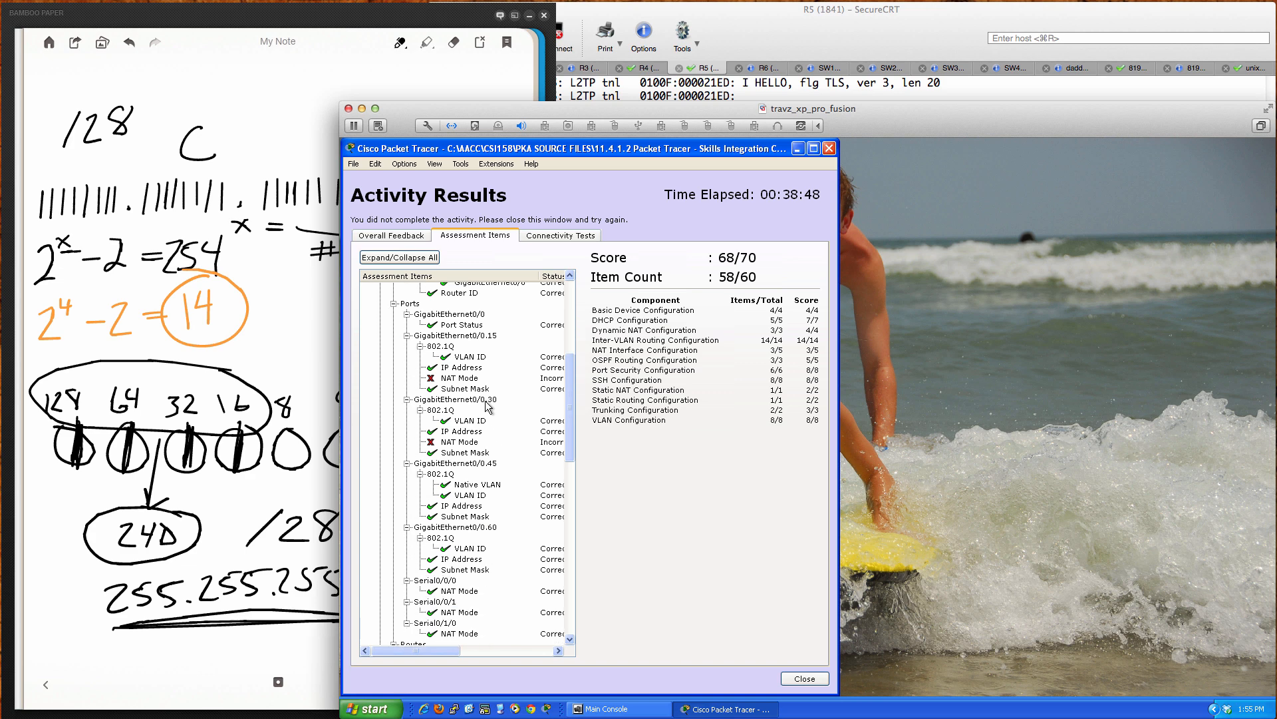
{"action": "scroll", "coordinate": [481, 392], "scroll_direction": "down", "scroll_amount": 1}
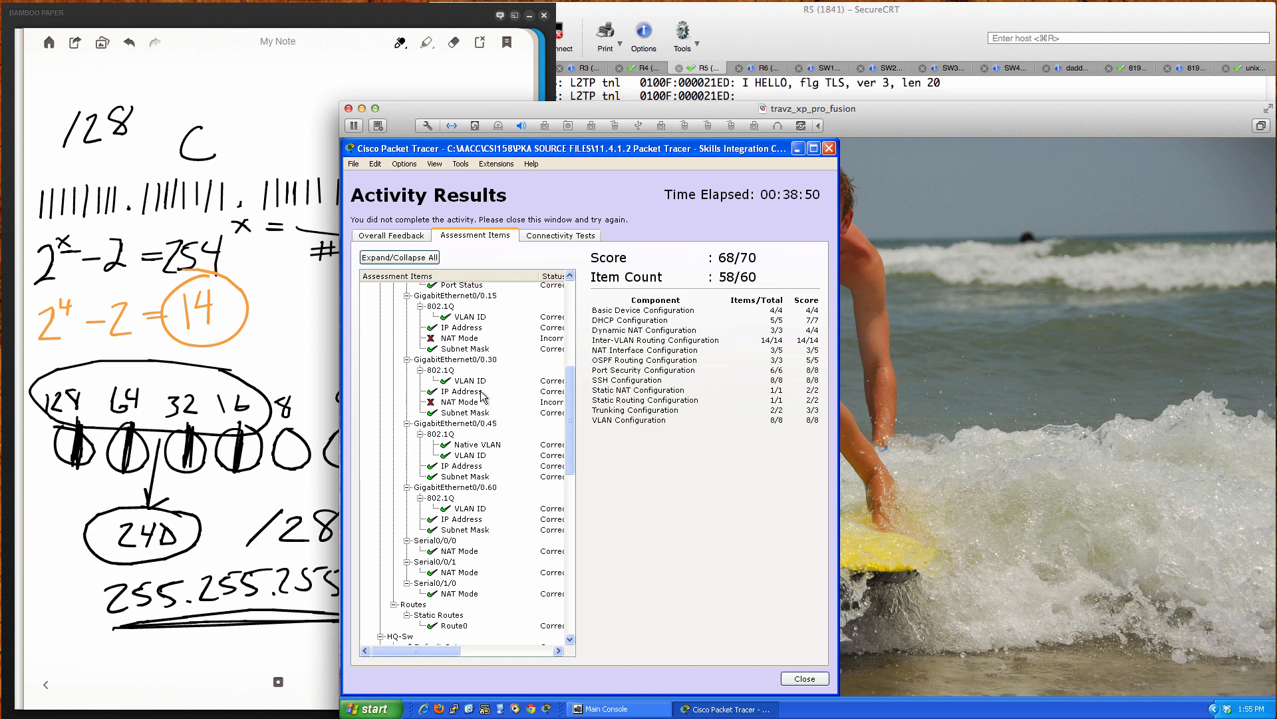
{"action": "scroll", "coordinate": [483, 396], "scroll_direction": "up", "scroll_amount": 1}
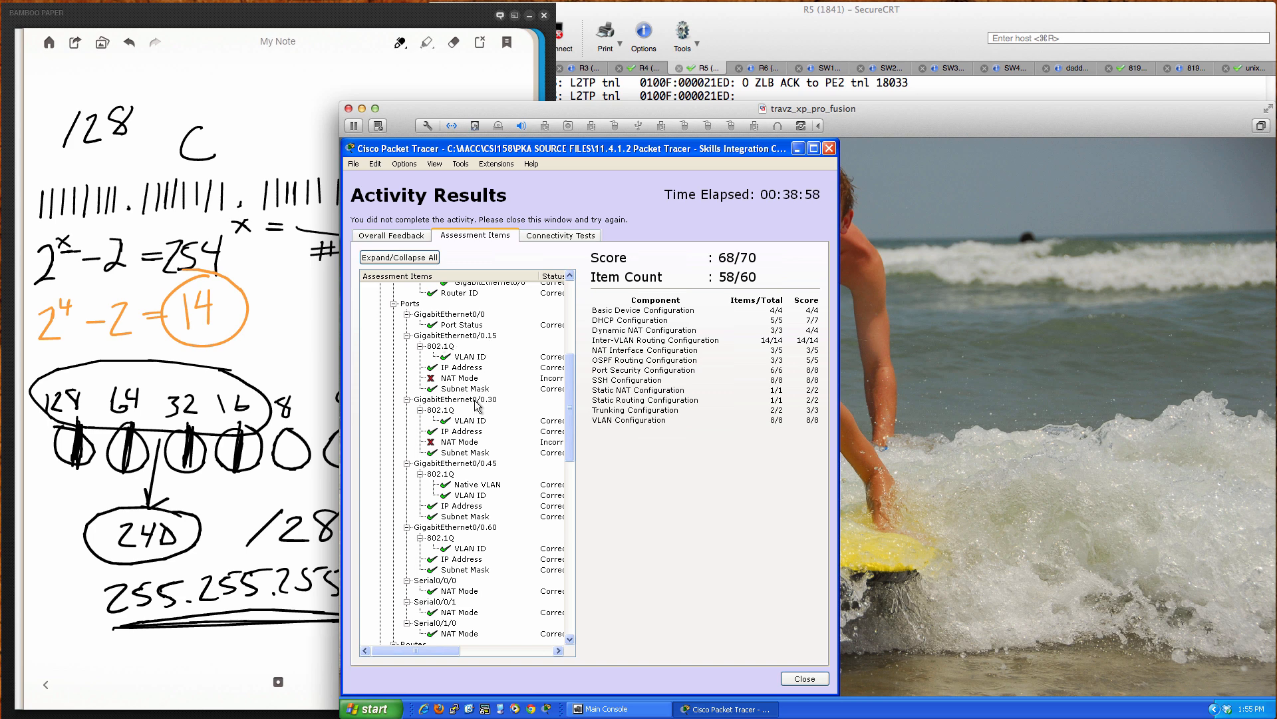
{"action": "left_click", "coordinate": [816, 677]}
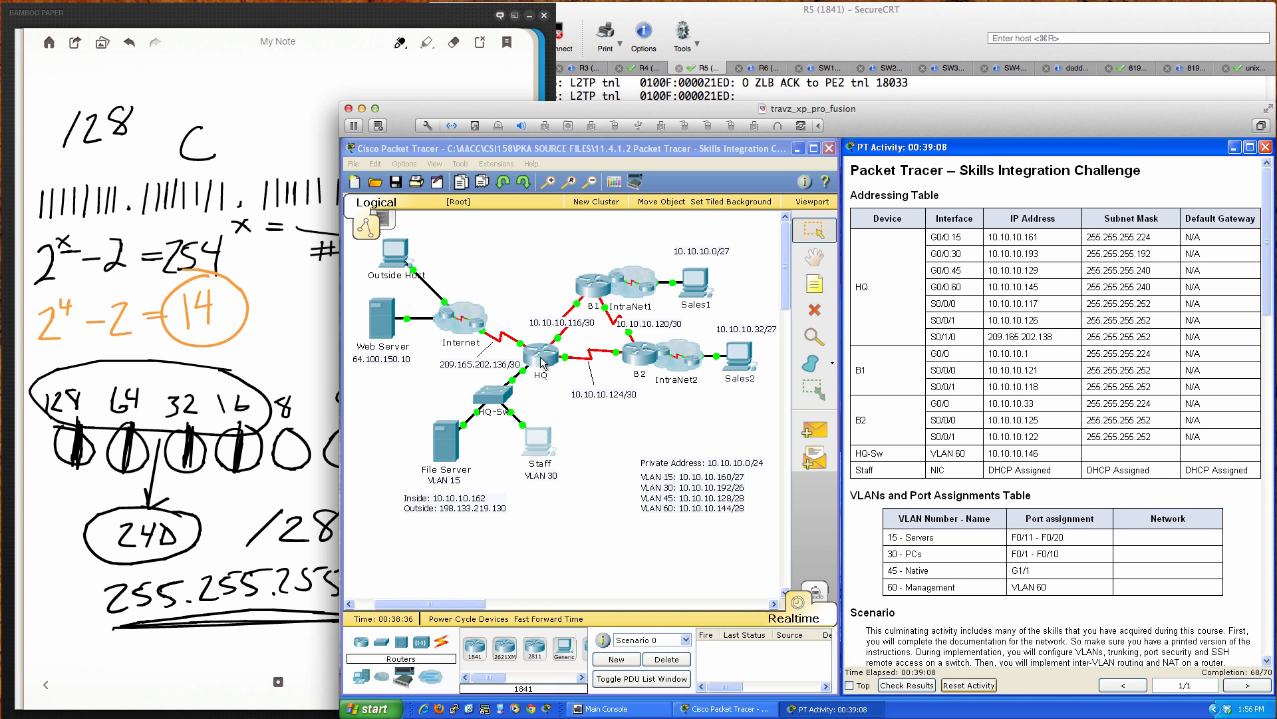
Step: Set subinterfaces gi0/0.15 and gi0/0.30 on HQ to 'ip nat inside'
{"action": "left_click", "coordinate": [543, 359]}
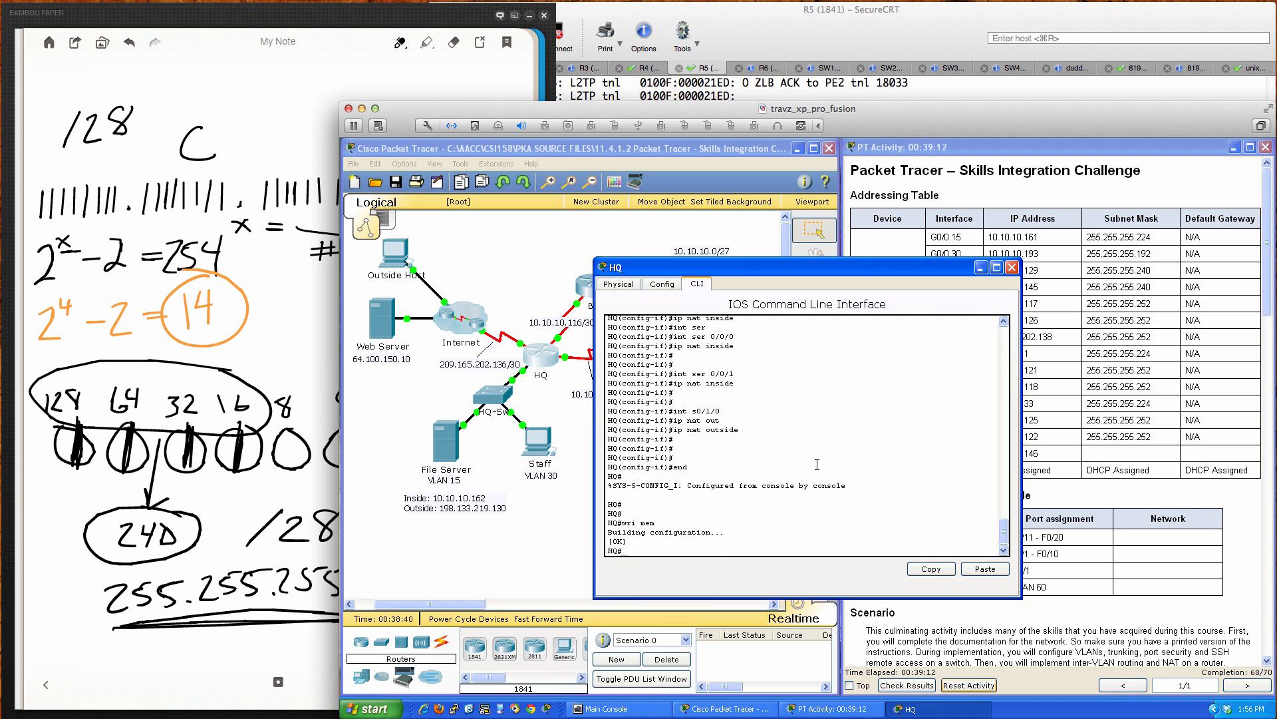
{"action": "type", "text": "conf t"}
{"action": "key", "text": "Return"}
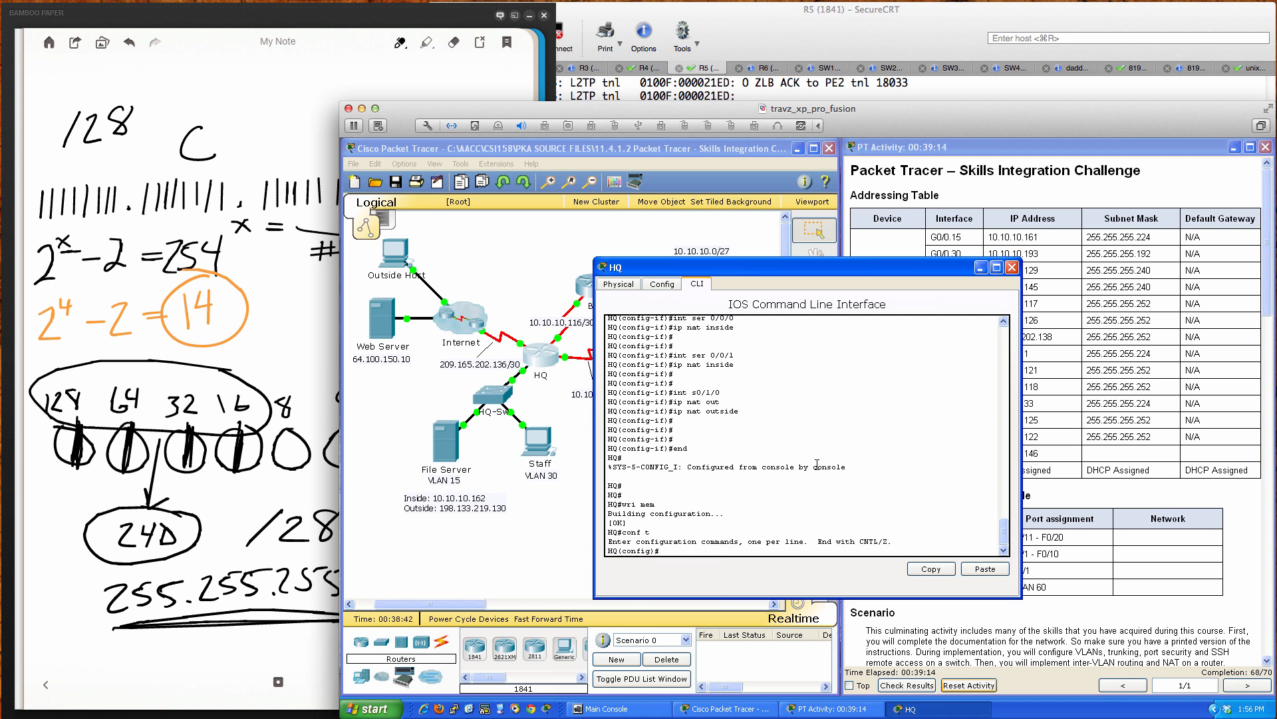
{"action": "type", "text": "int gi0/0.15"}
{"action": "key", "text": "Return"}
{"action": "type", "text": "ig-subif)#ip nat ins"}
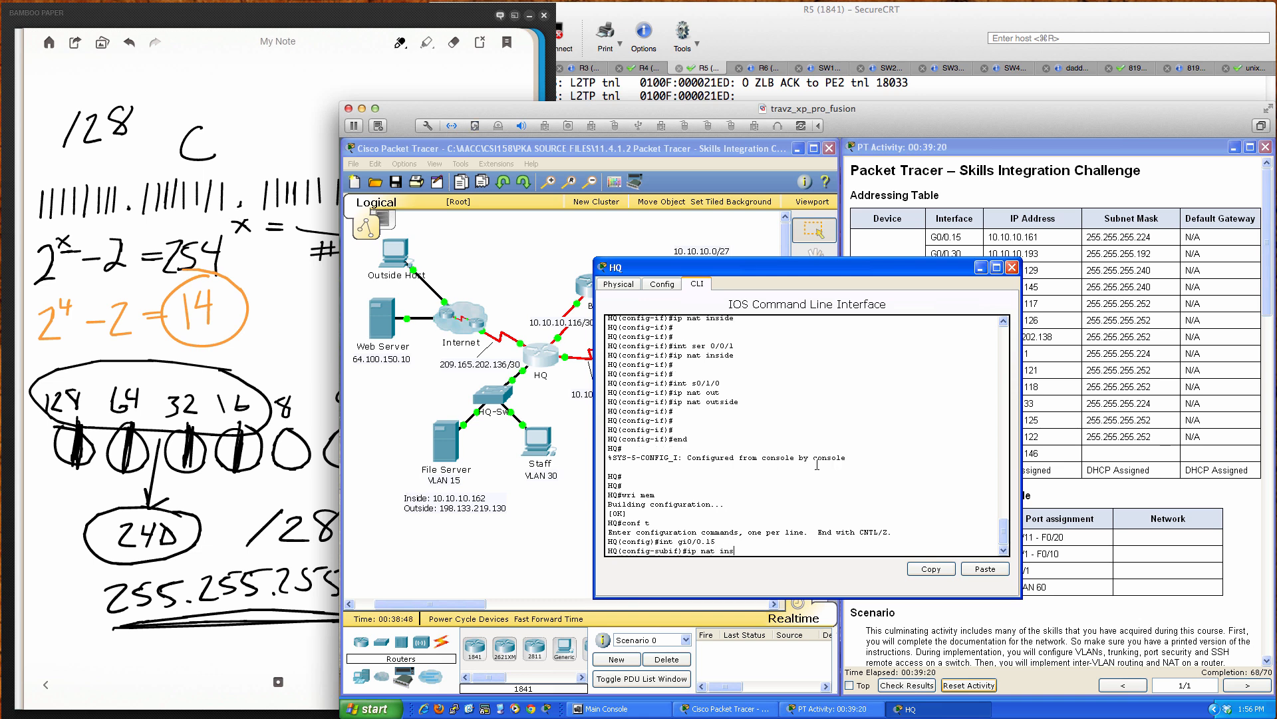
{"action": "key", "text": "Tab"}
{"action": "key", "text": "Return"}
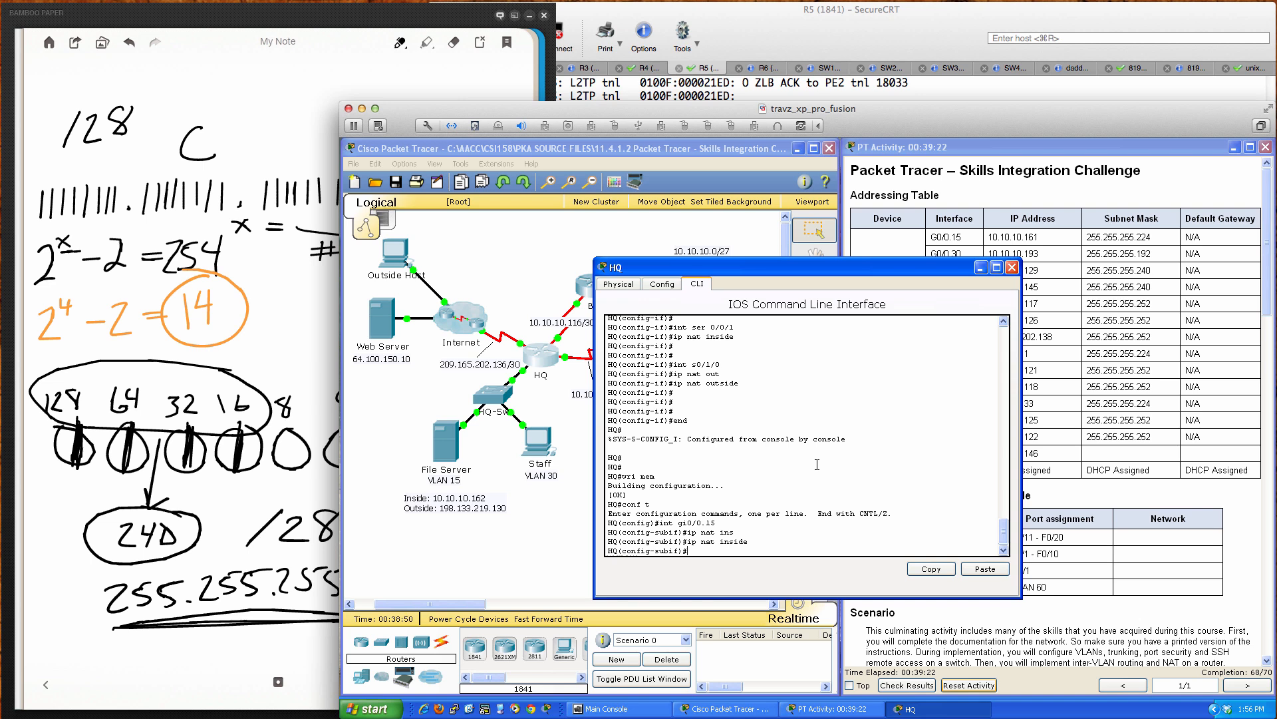
{"action": "key", "text": "Return"}
{"action": "key", "text": "Return"}
{"action": "key", "text": "Return"}
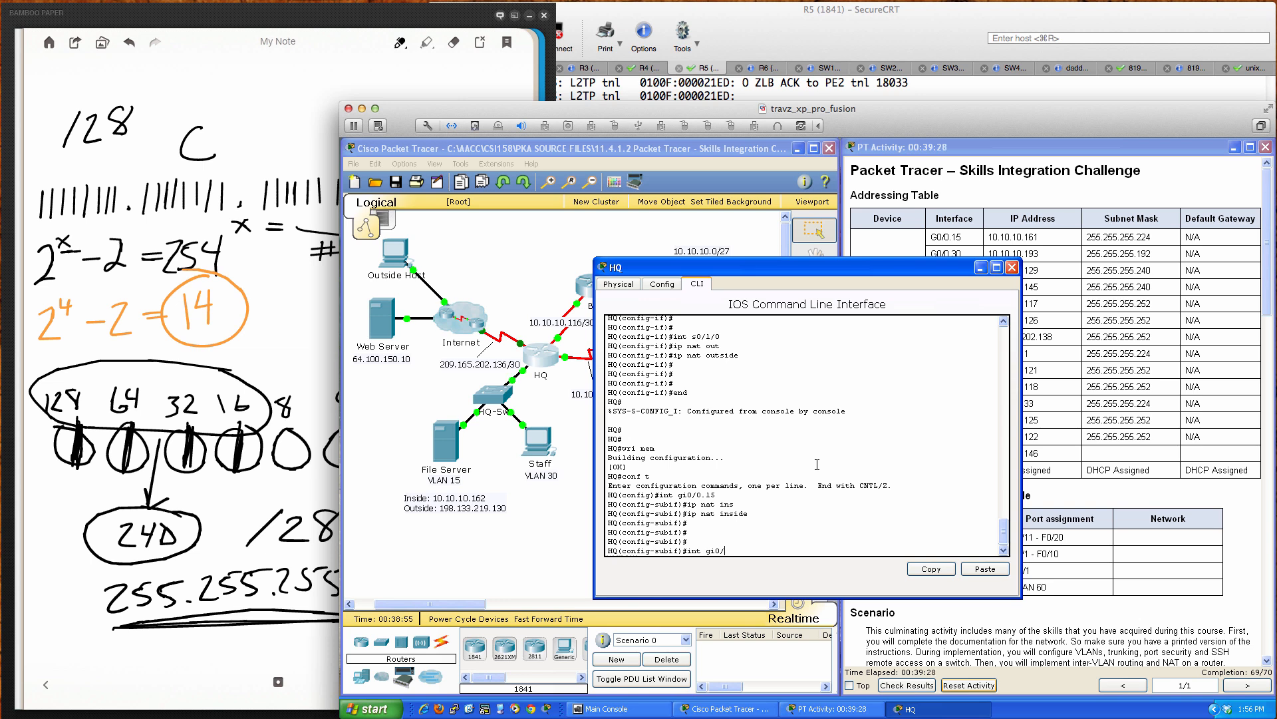
{"action": "type", "text": "int gi0/0.30"}
{"action": "key", "text": "Return"}
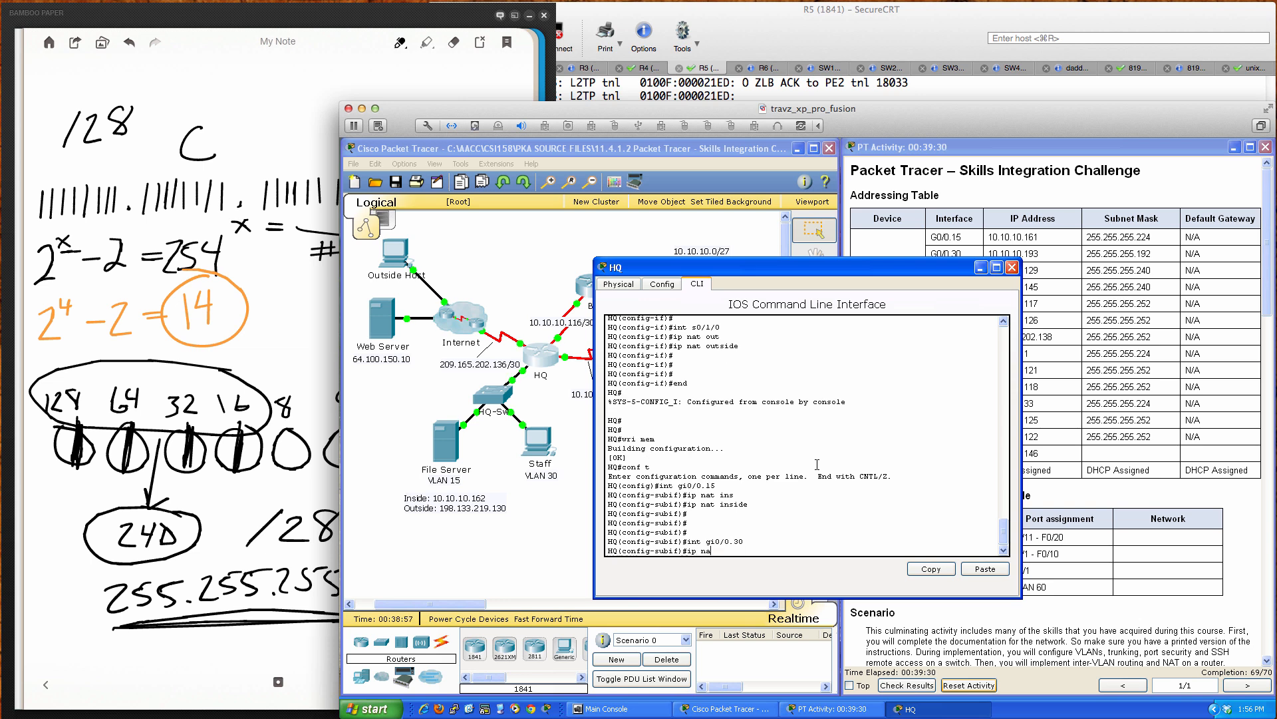
{"action": "key", "text": "Return"}
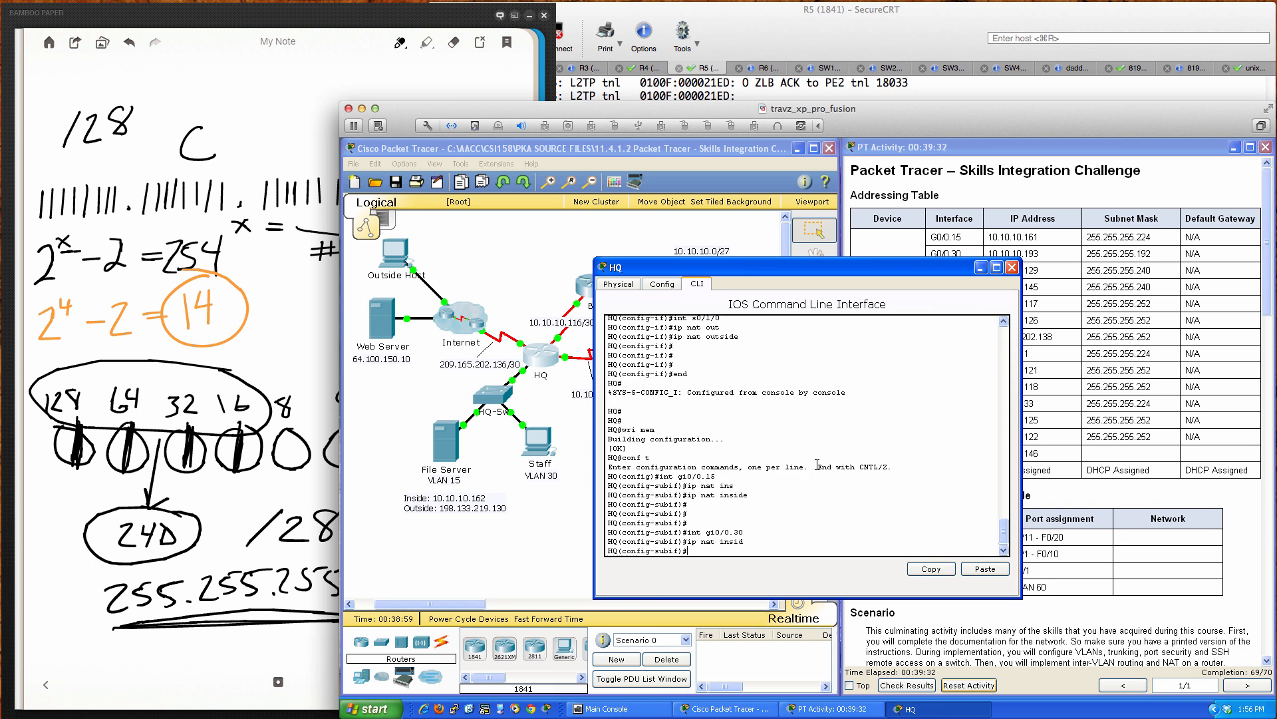
Step: Save HQ's configuration with 'wri mem' and close the router window
{"action": "type", "text": "end"}
{"action": "key", "text": "Return"}
{"action": "key", "text": "Return"}
{"action": "type", "text": "wri mem"}
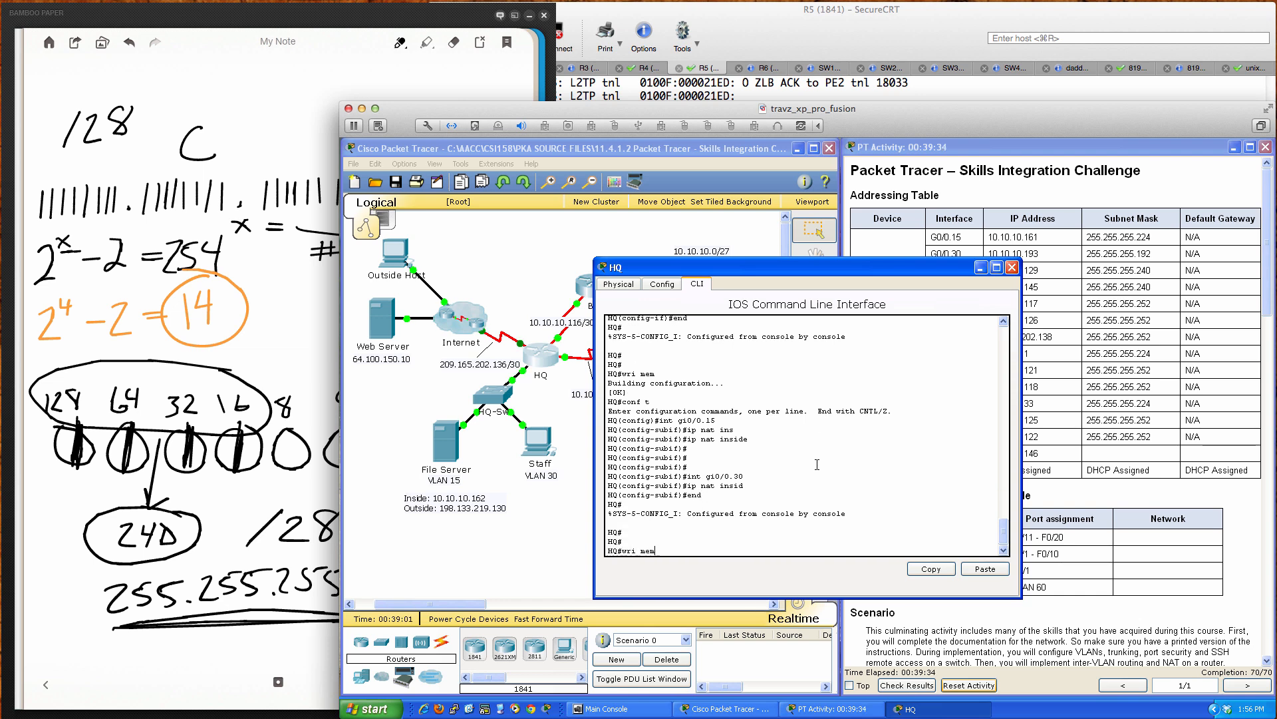
{"action": "key", "text": "Return"}
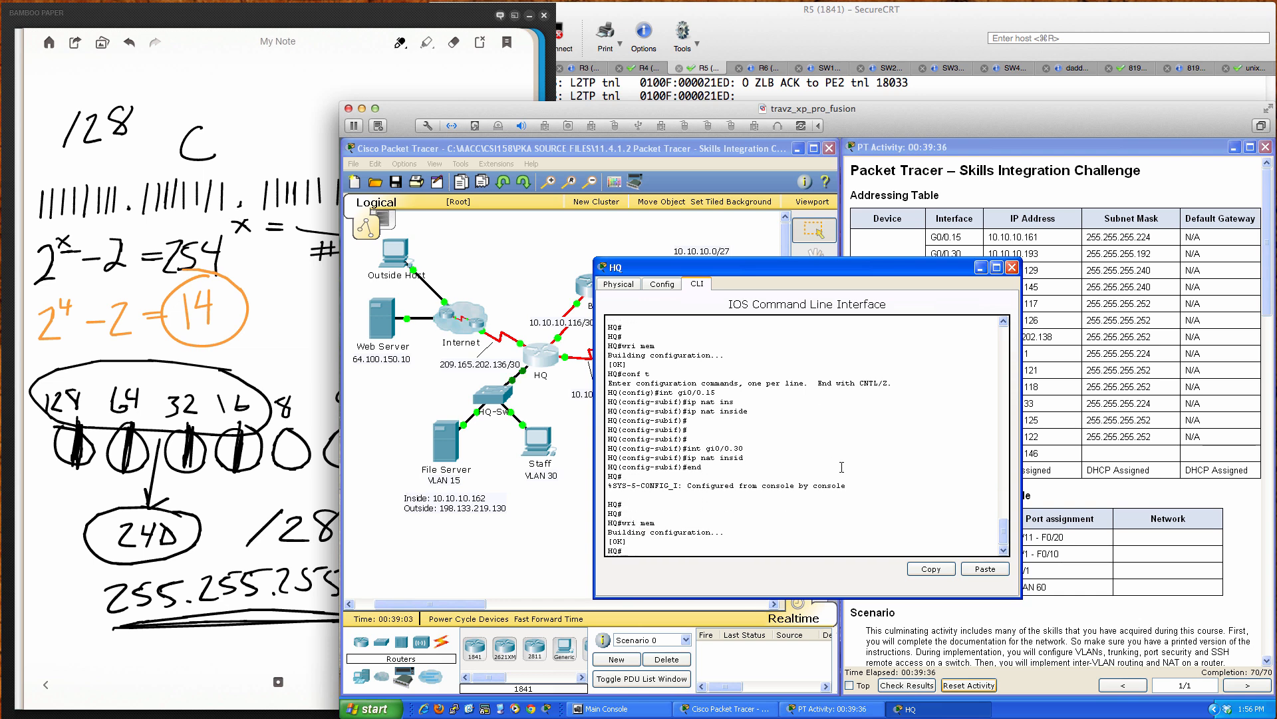
{"action": "left_click", "coordinate": [1011, 266]}
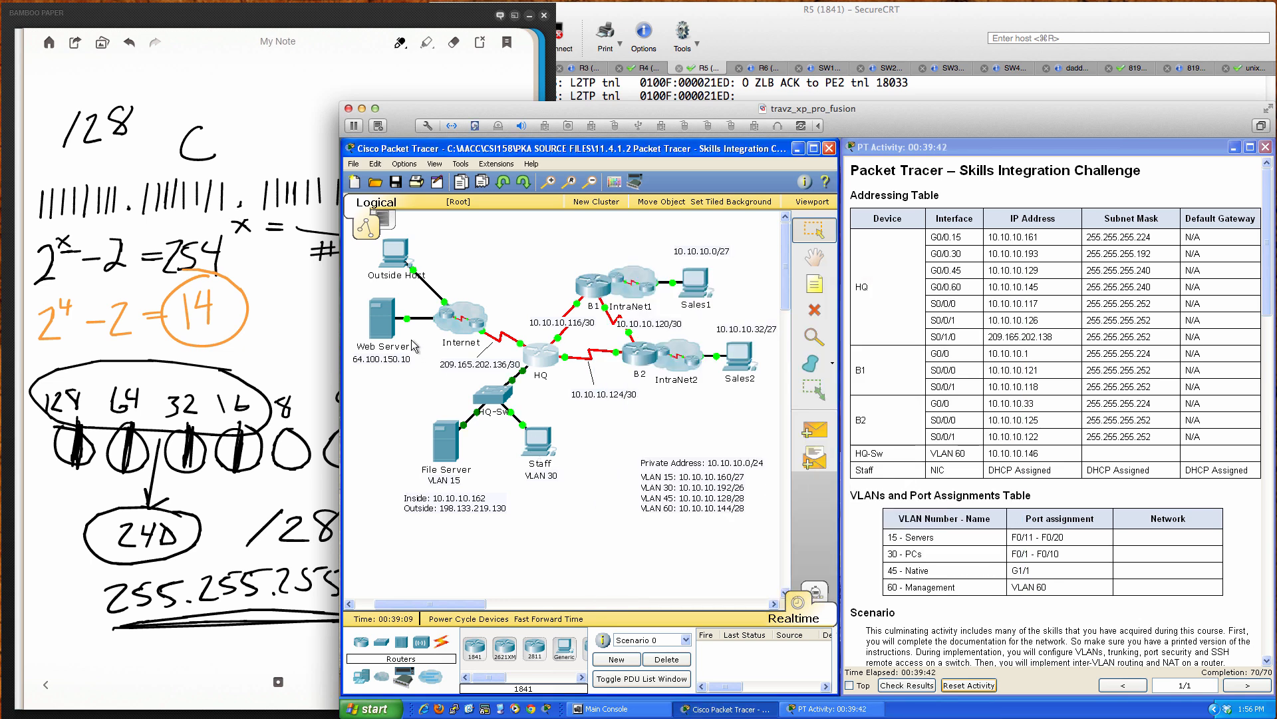
{"action": "left_click", "coordinate": [544, 441]}
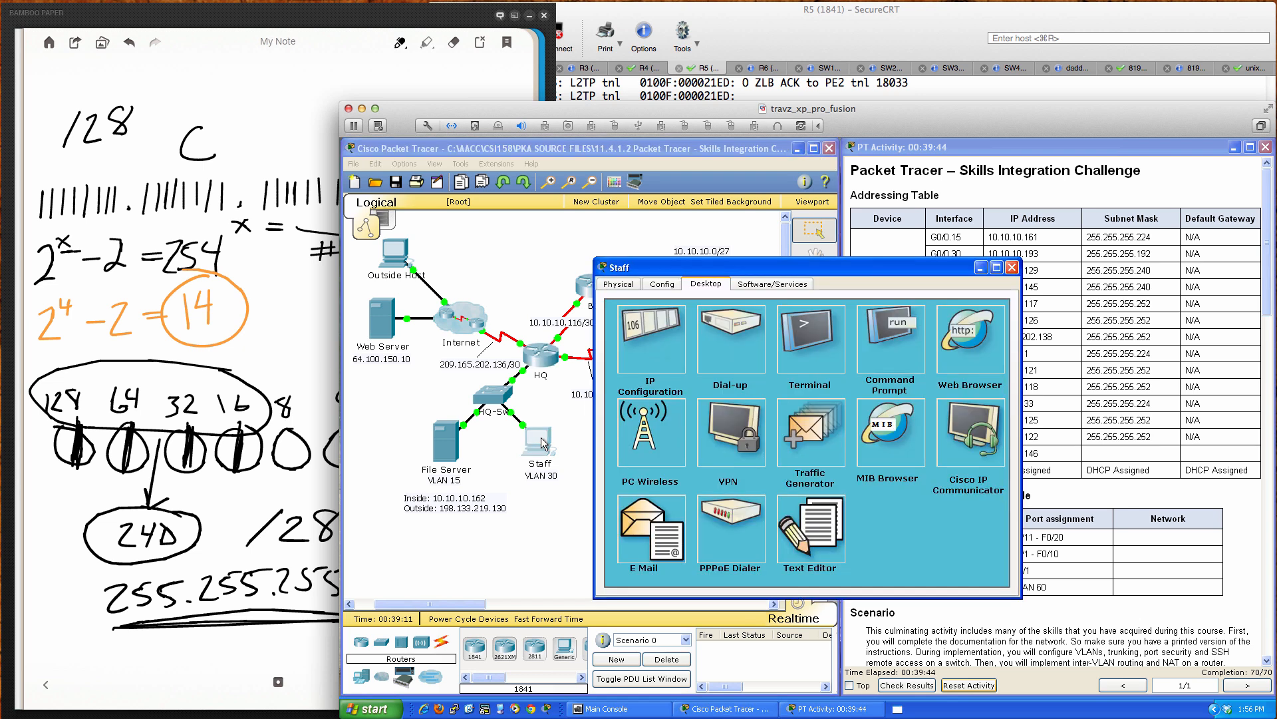
{"action": "left_click", "coordinate": [969, 344]}
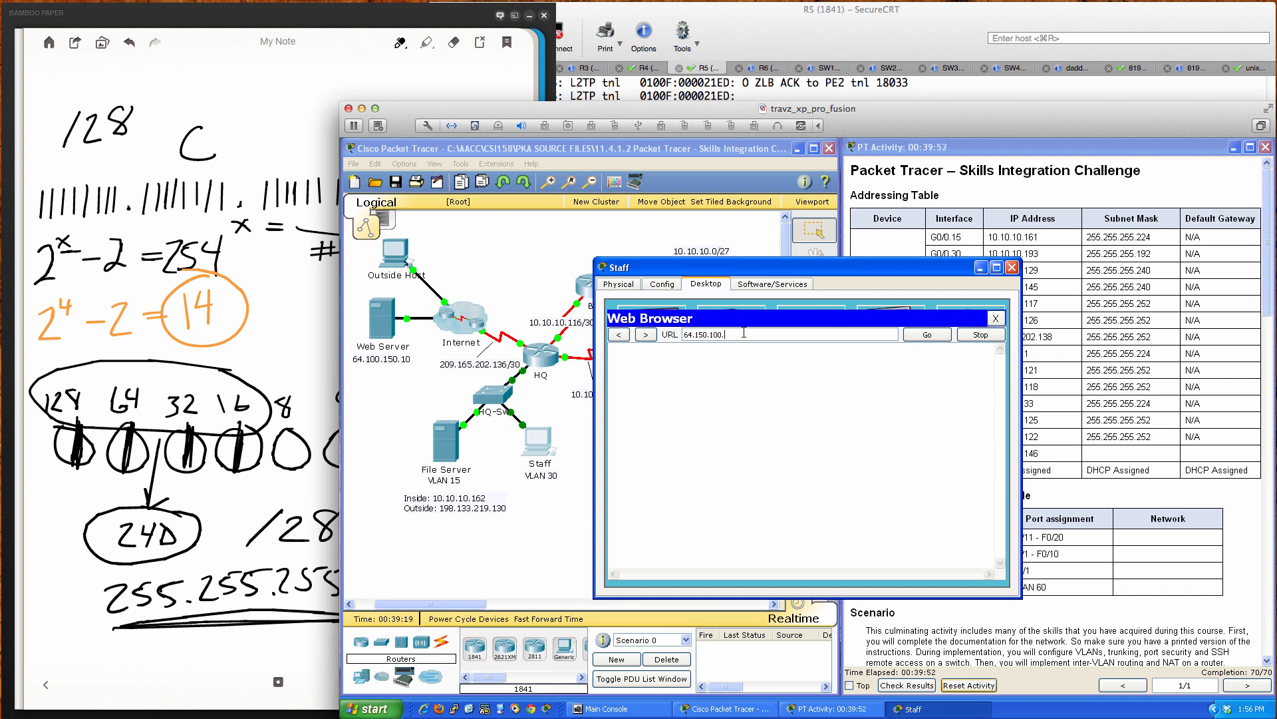
{"action": "key", "text": "BackSpace"}
{"action": "key", "text": "BackSpace"}
{"action": "key", "text": "BackSpace"}
{"action": "key", "text": "BackSpace"}
{"action": "key", "text": "BackSpace"}
{"action": "key", "text": "BackSpace"}
{"action": "key", "text": "BackSpace"}
{"action": "type", "text": "00.150.1"}
{"action": "key", "text": "Return"}
{"action": "left_click", "coordinate": [1012, 267]}
{"action": "left_click", "coordinate": [540, 444]}
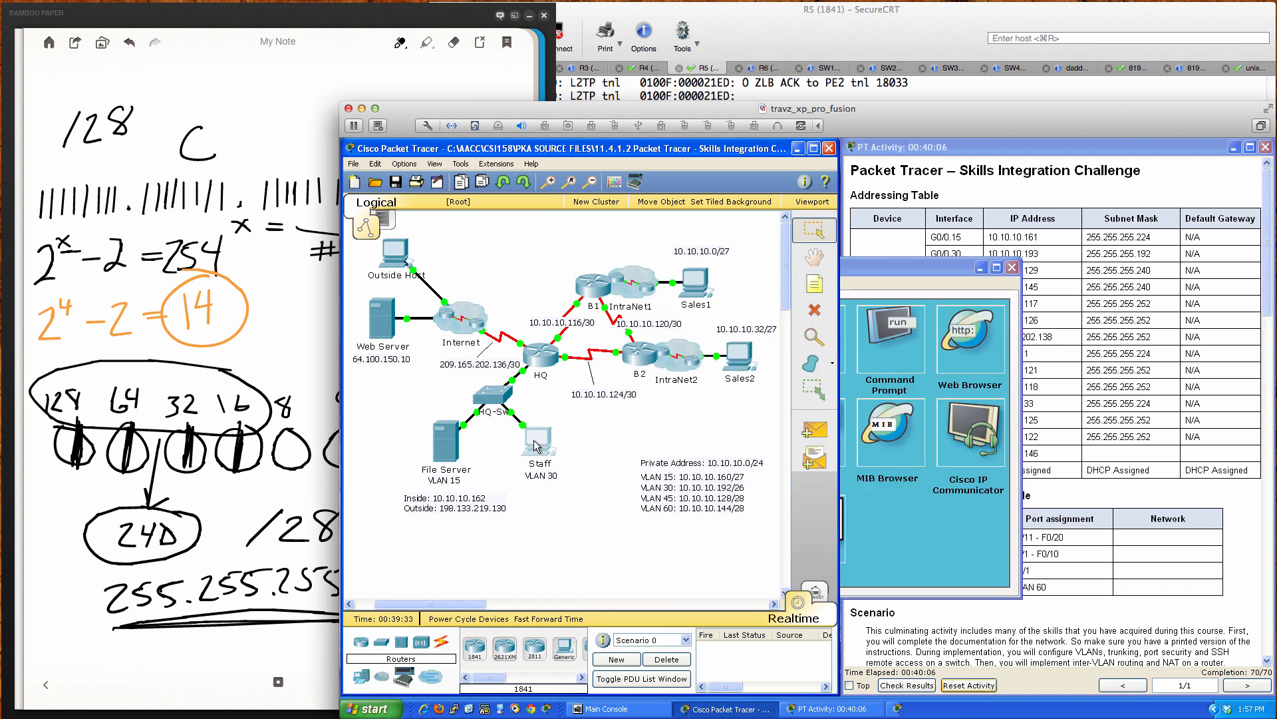
{"action": "left_click", "coordinate": [893, 388]}
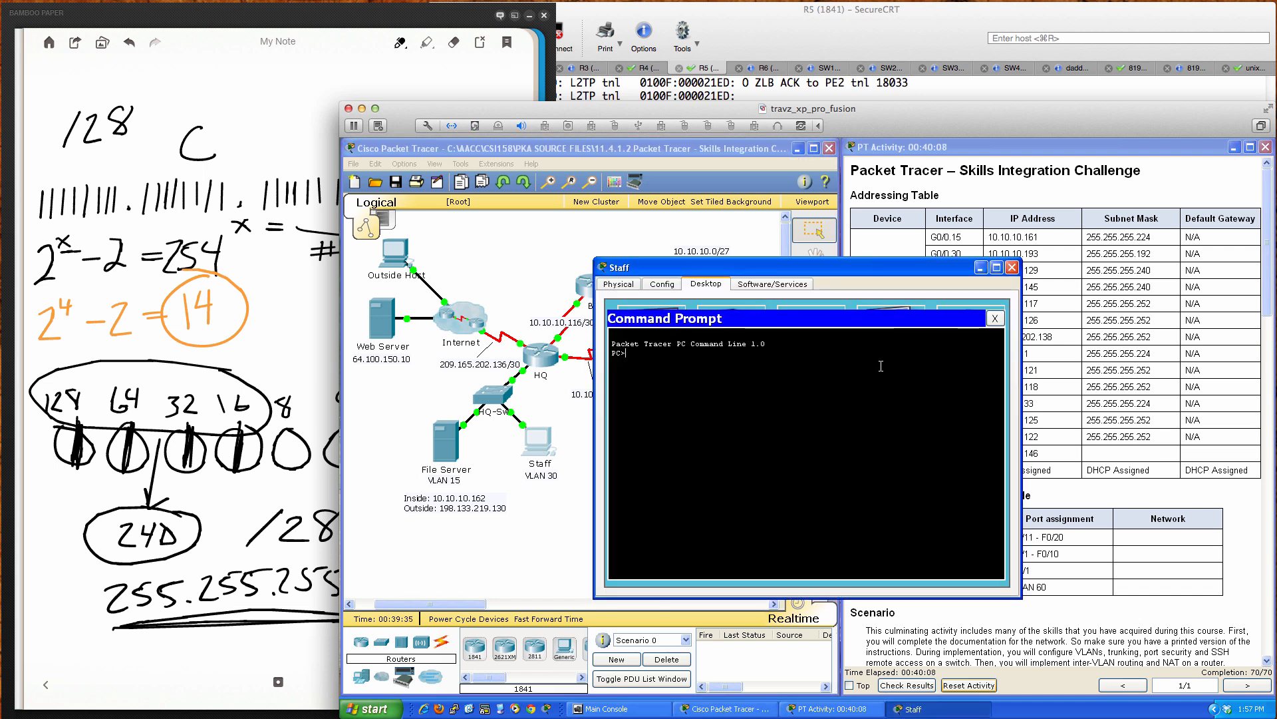
{"action": "type", "text": "ping 64.100.150.1"}
{"action": "key", "text": "Return"}
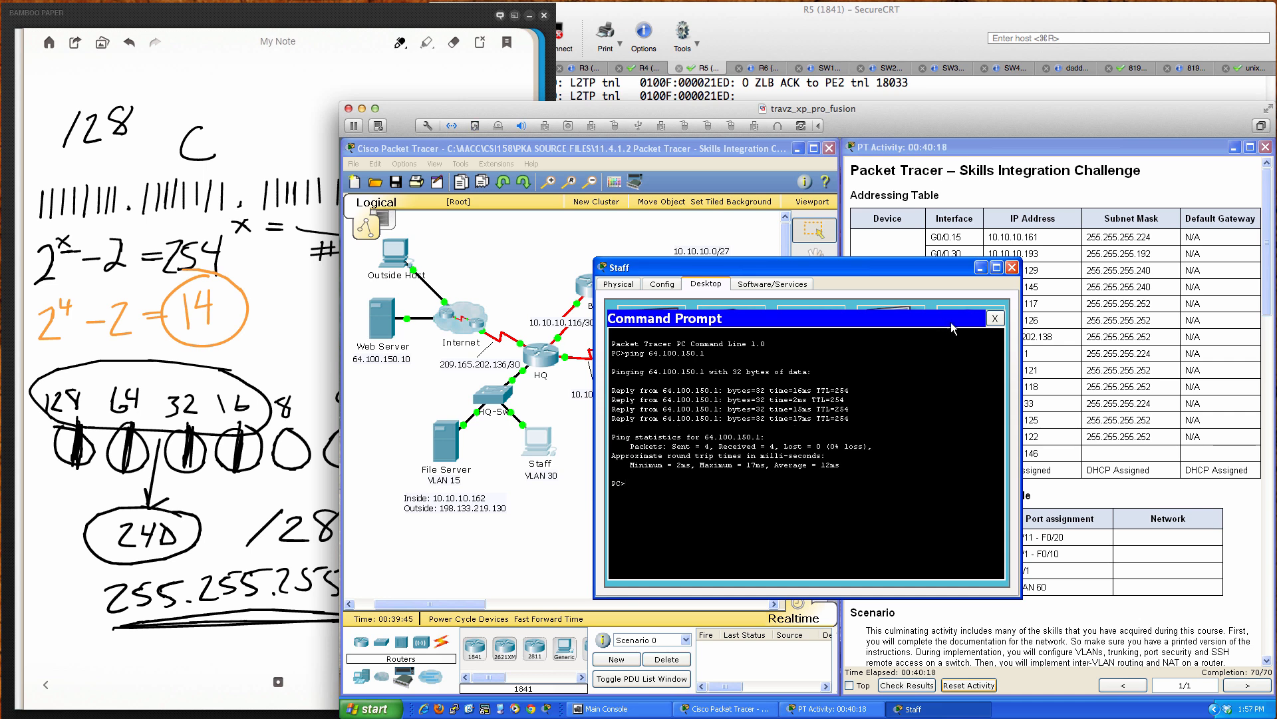
{"action": "left_click", "coordinate": [994, 319]}
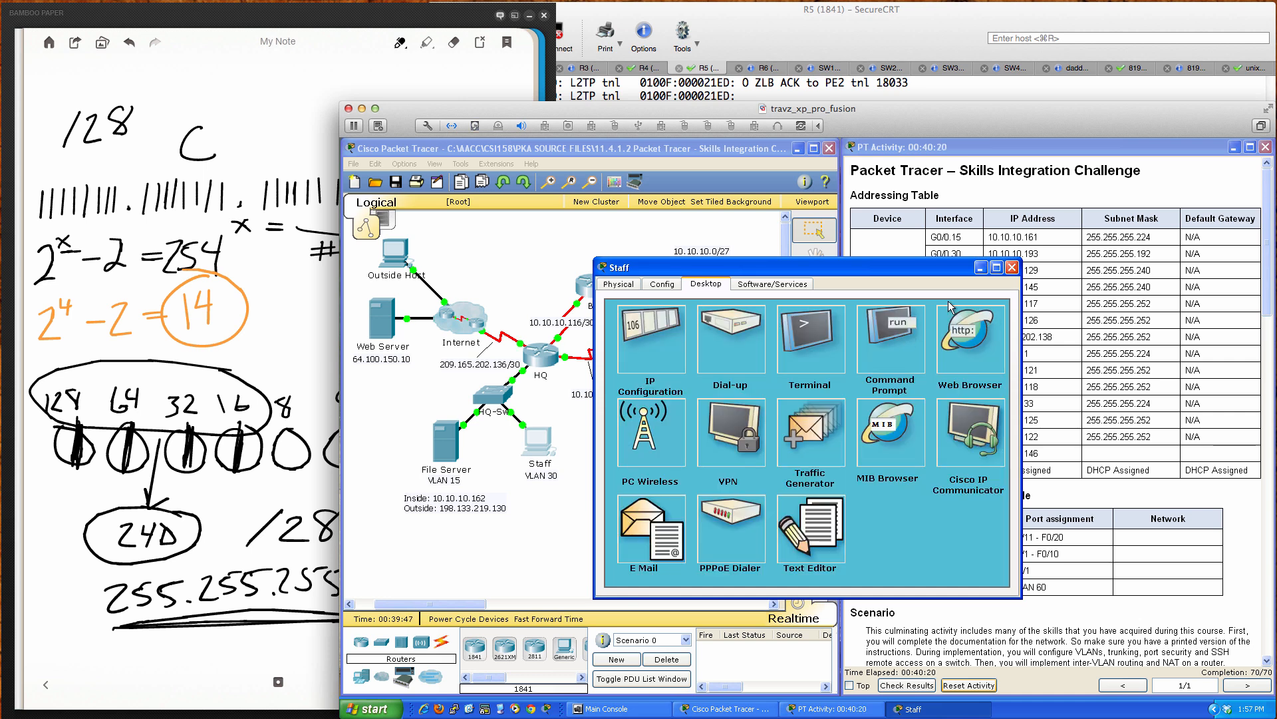
{"action": "left_click", "coordinate": [1012, 267]}
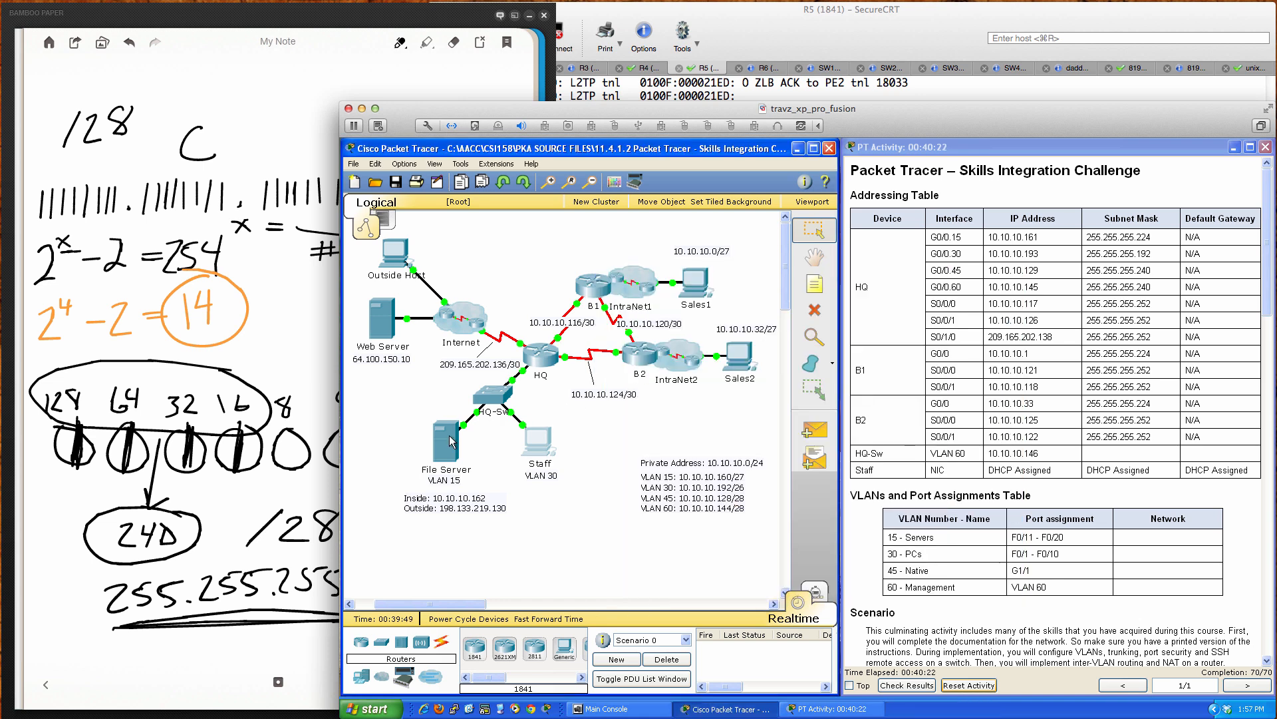
{"action": "left_click", "coordinate": [447, 443]}
{"action": "left_click", "coordinate": [706, 284]}
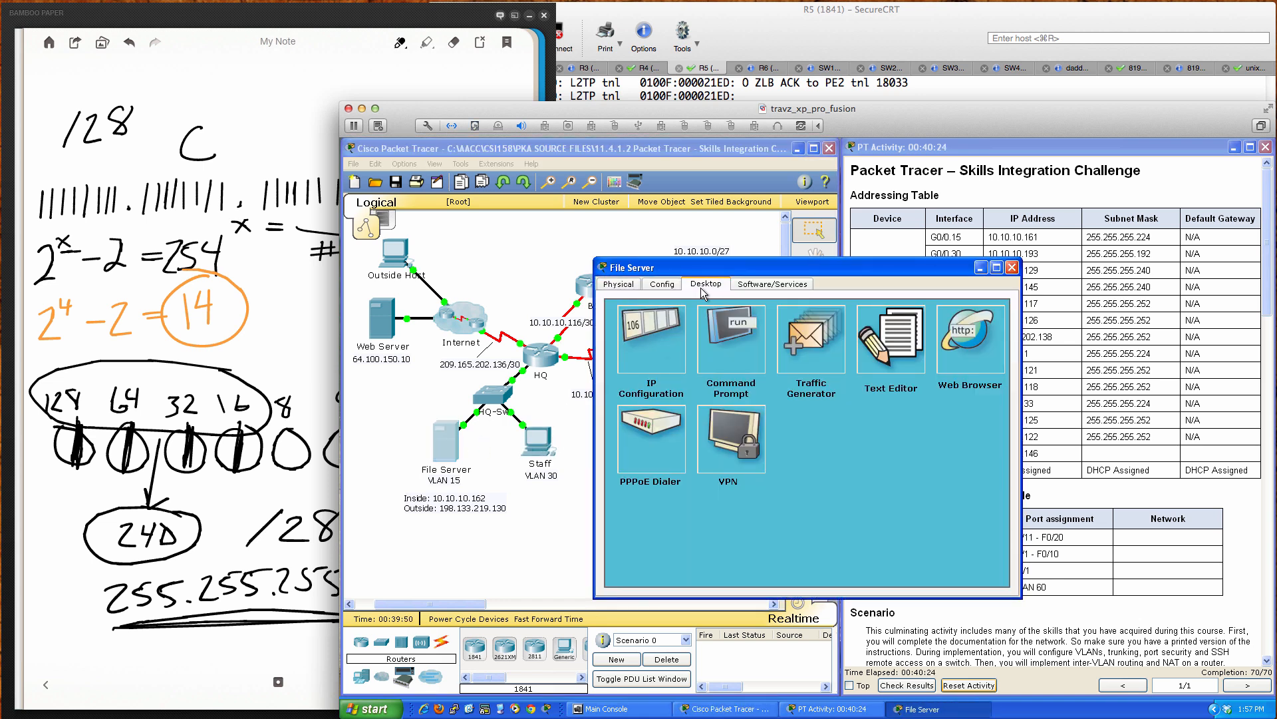
{"action": "left_click", "coordinate": [956, 333]}
{"action": "left_click", "coordinate": [729, 334]}
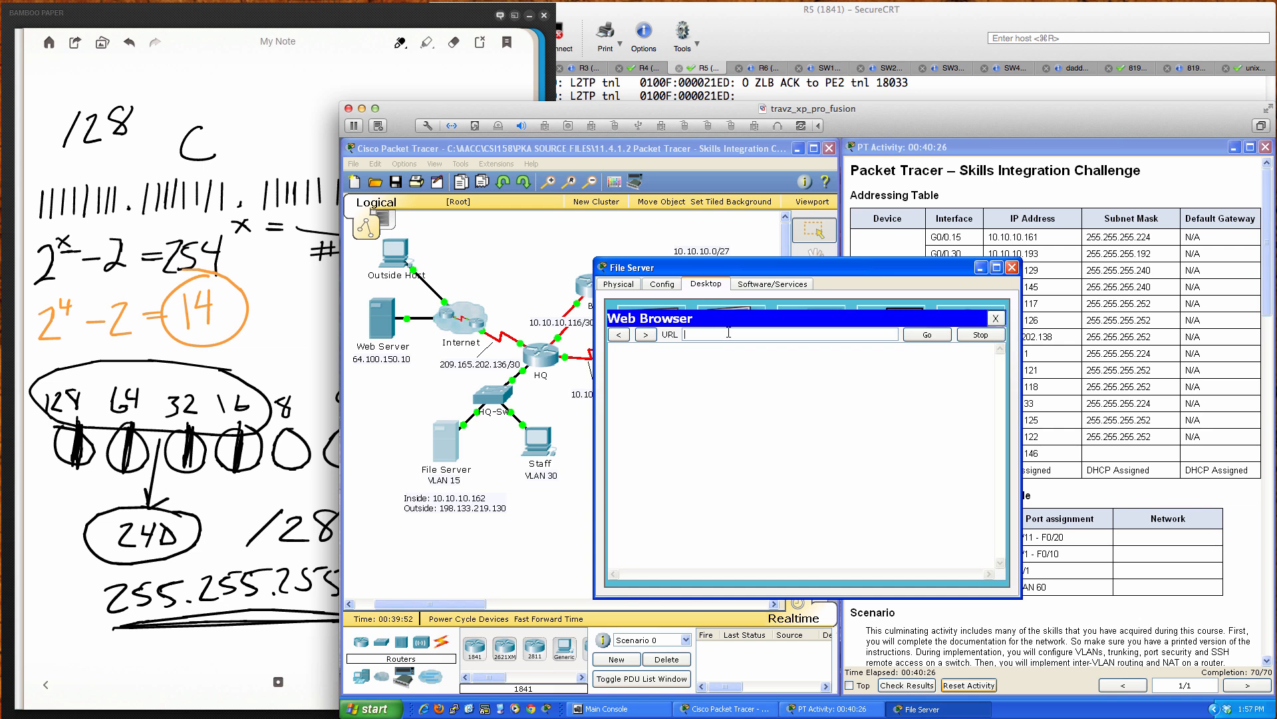
{"action": "type", "text": "64.100.150.10"}
{"action": "key", "text": "Return"}
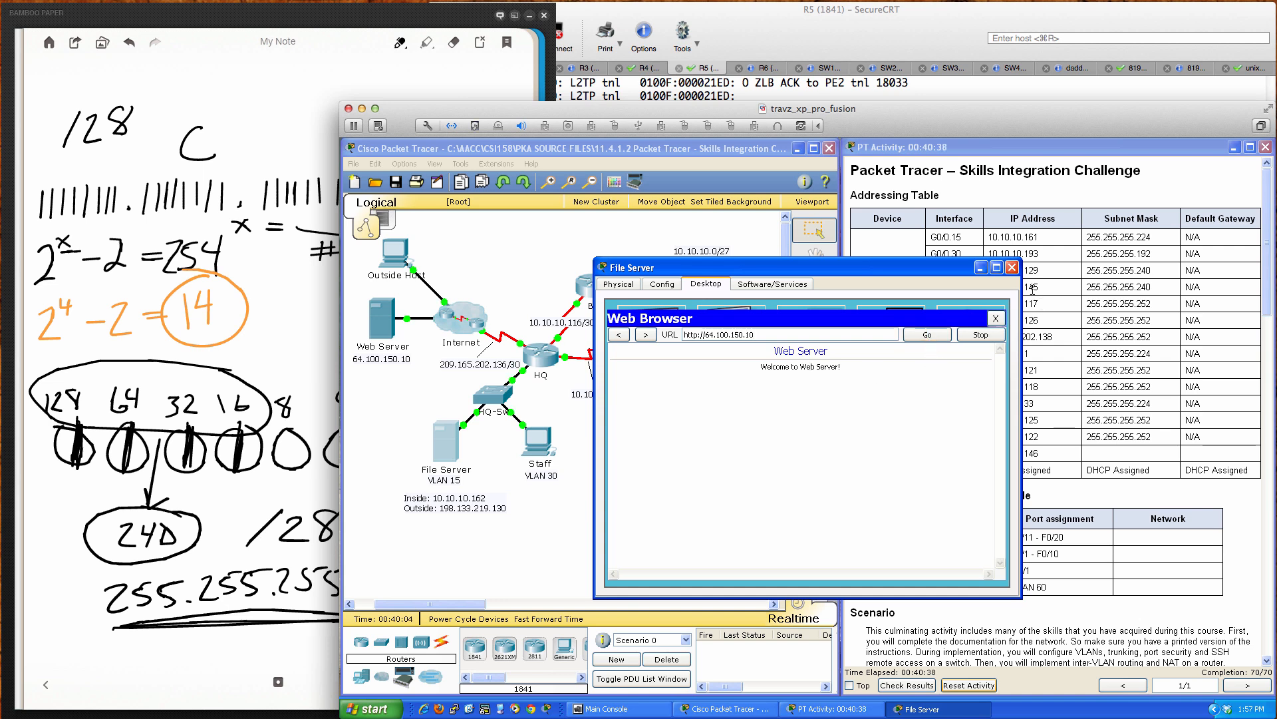
{"action": "left_click", "coordinate": [1012, 267]}
{"action": "left_click", "coordinate": [534, 457]}
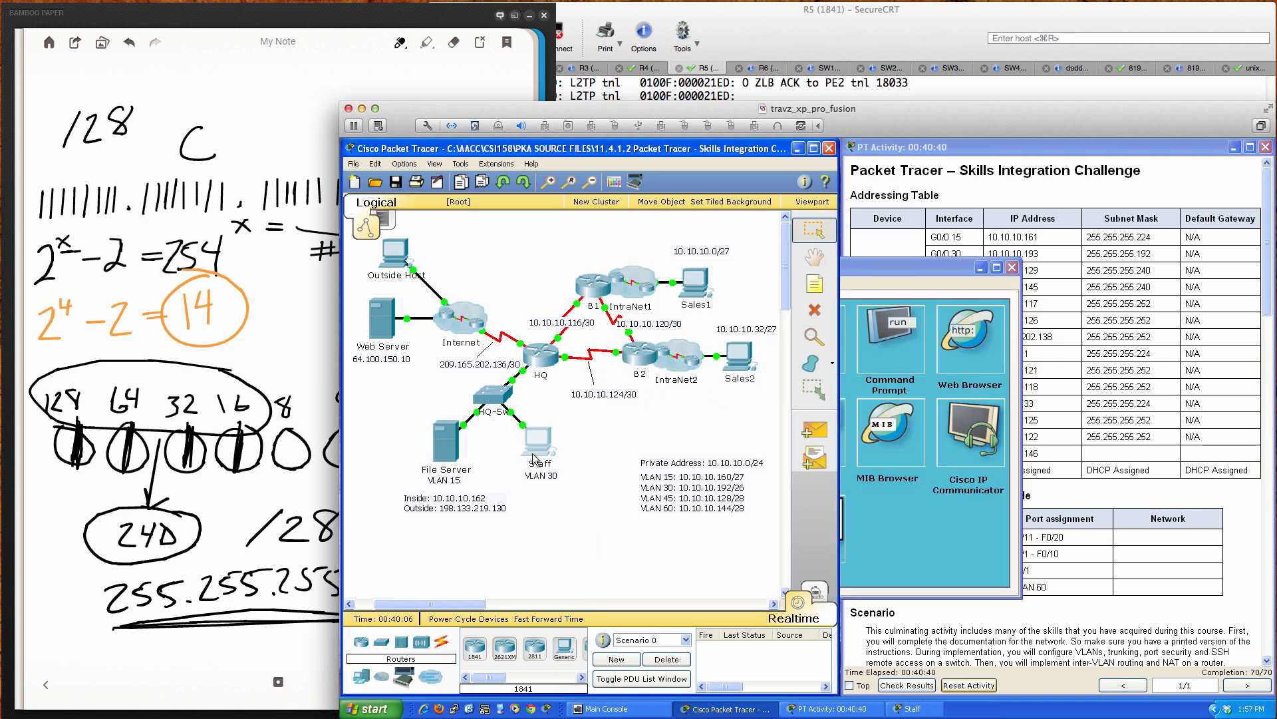
{"action": "left_click", "coordinate": [949, 342]}
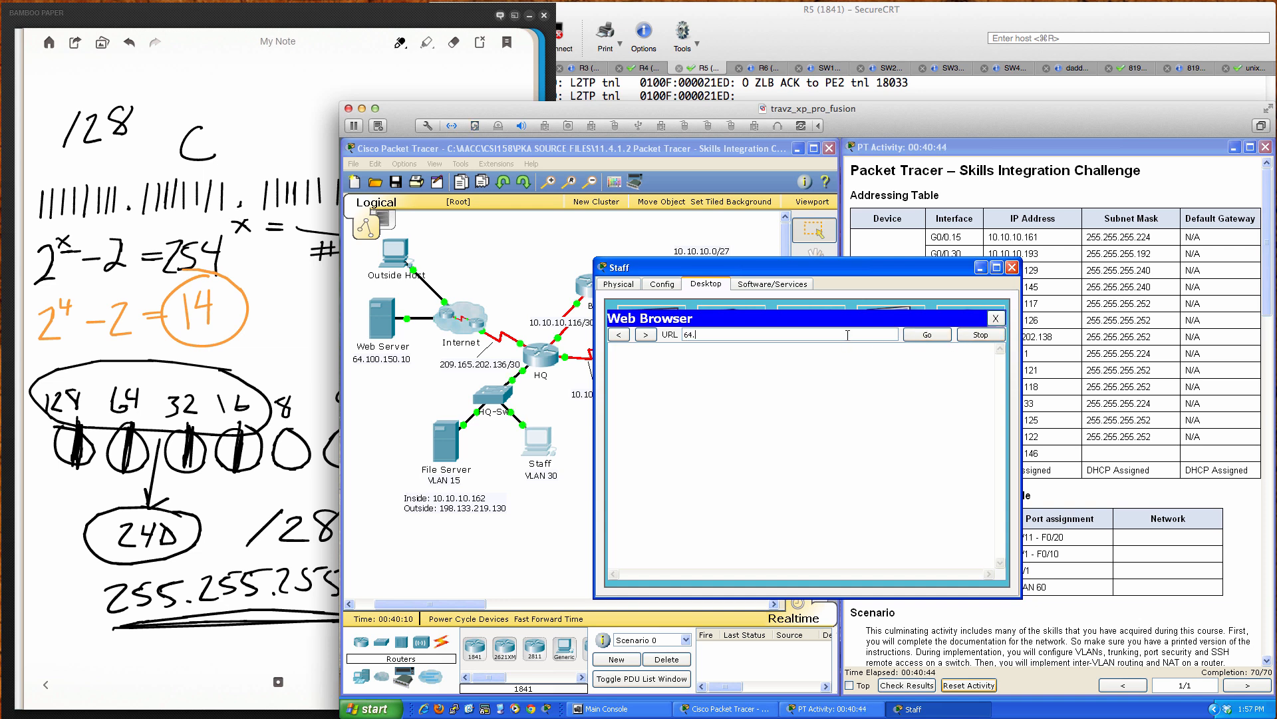
{"action": "type", "text": "64.100.150.10"}
{"action": "key", "text": "Return"}
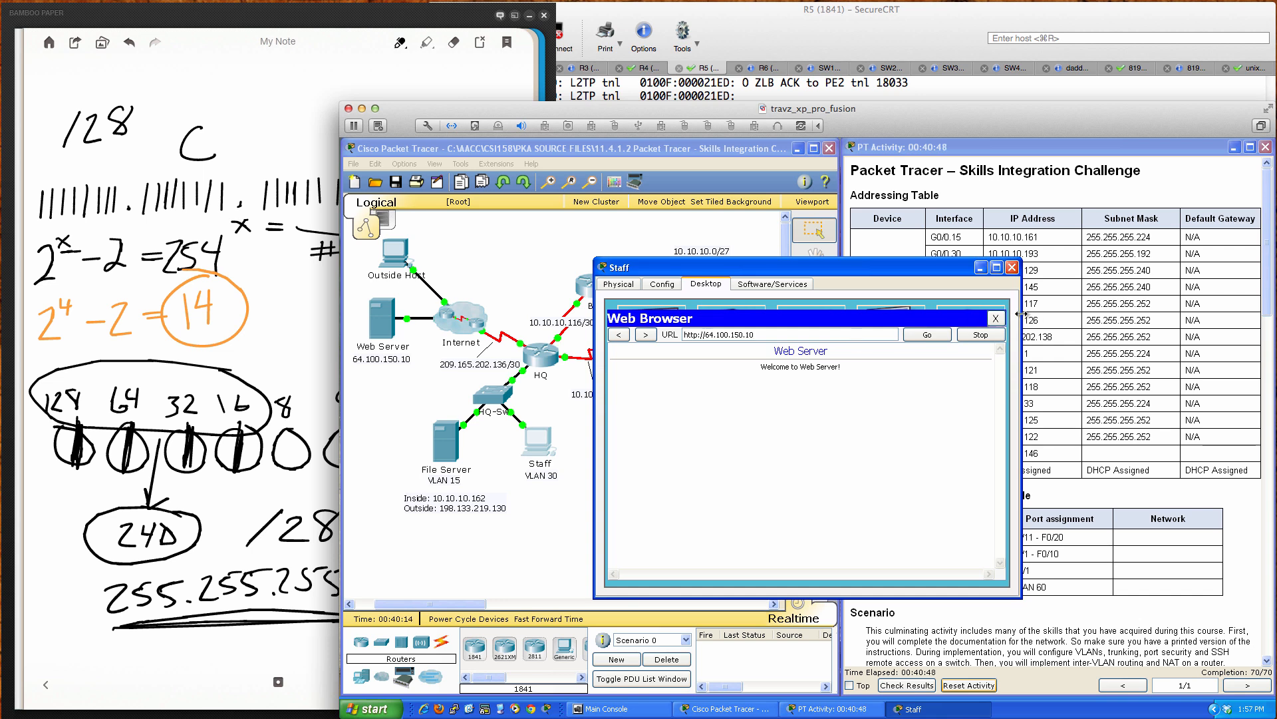
{"action": "left_click", "coordinate": [996, 318]}
{"action": "left_click", "coordinate": [1011, 266]}
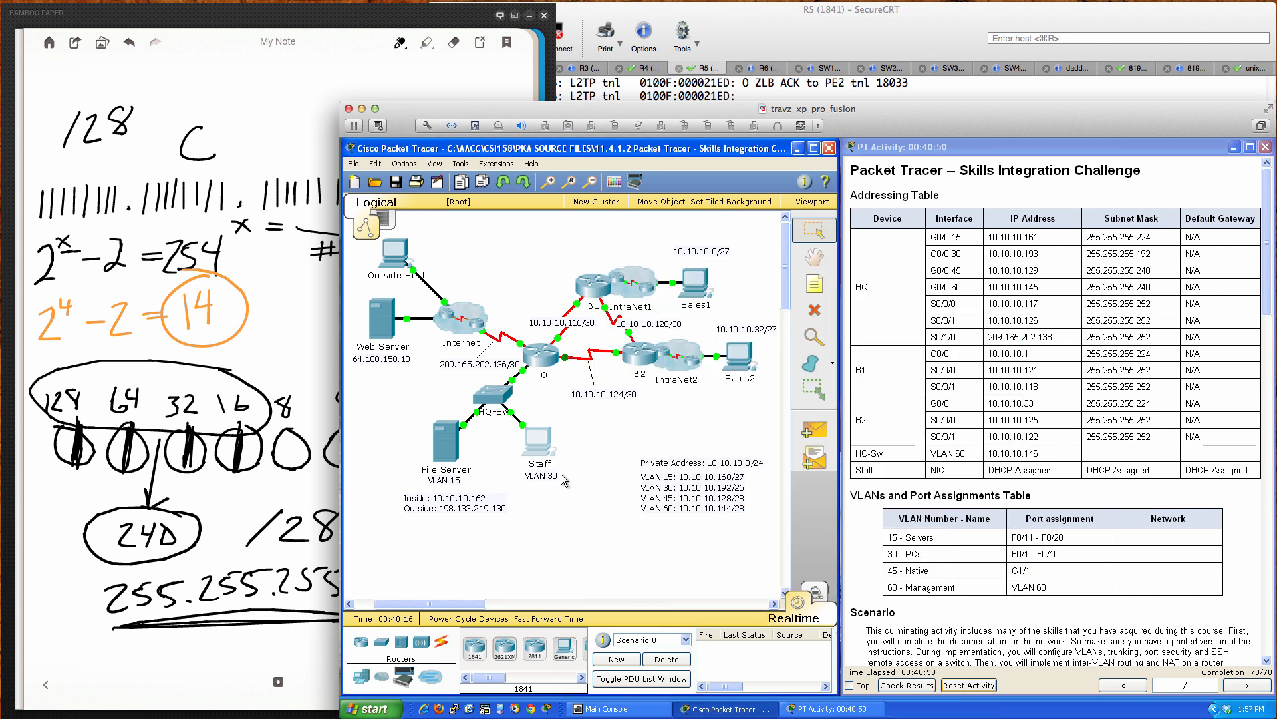
Step: From the Outside Host's command prompt, run ping 198.133.219.130 to test the File Server's static NAT
{"action": "left_click", "coordinate": [397, 266]}
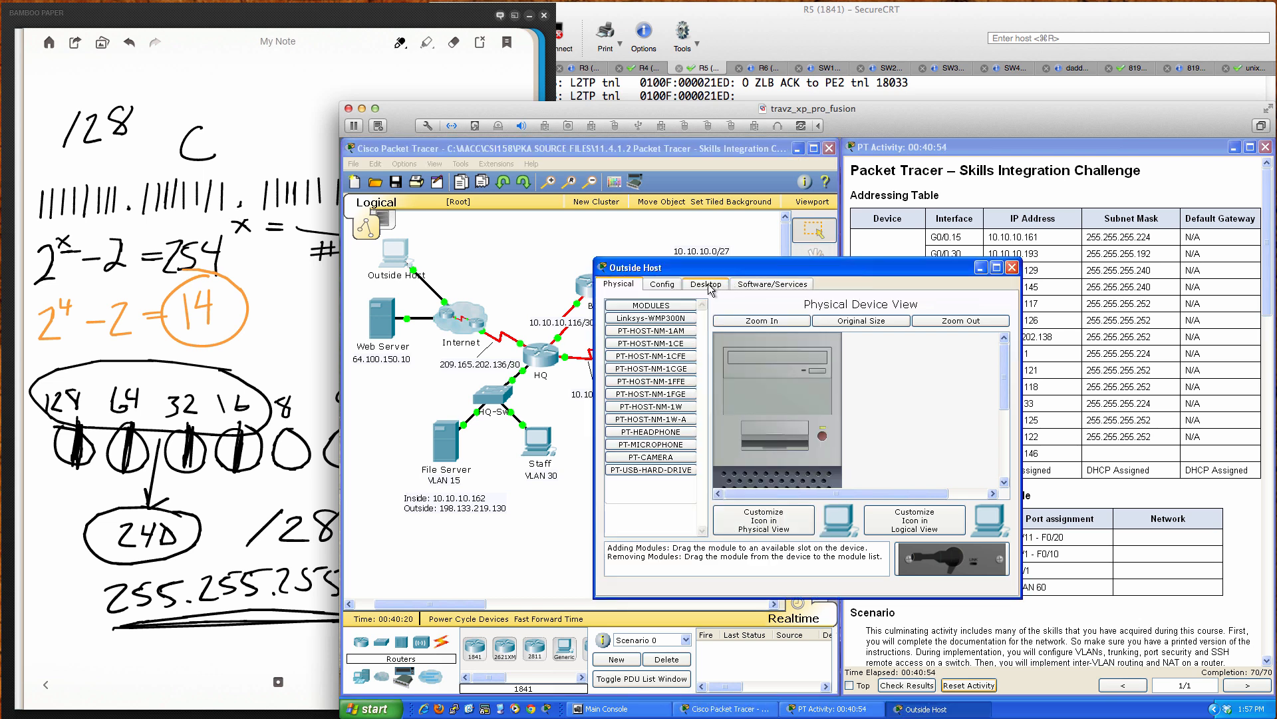
{"action": "left_click", "coordinate": [705, 287]}
{"action": "left_click", "coordinate": [897, 353]}
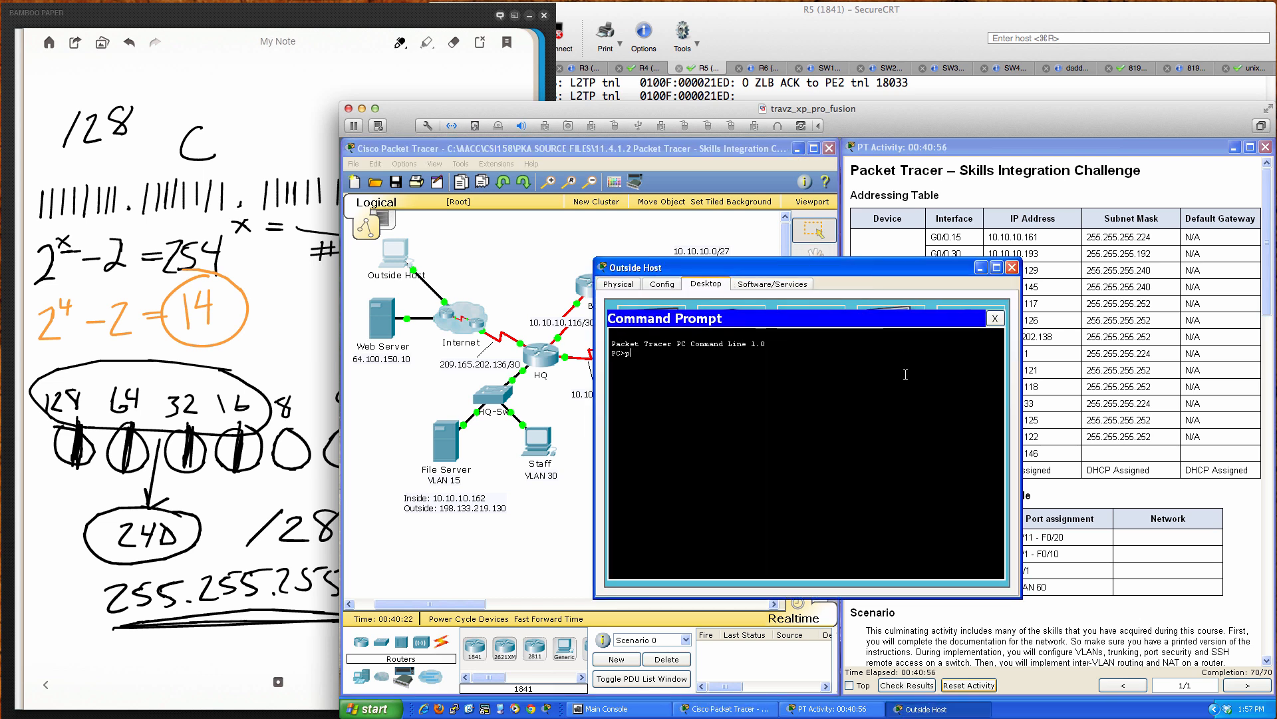
{"action": "type", "text": "ping 198.133.219.130"}
{"action": "key", "text": "Return"}
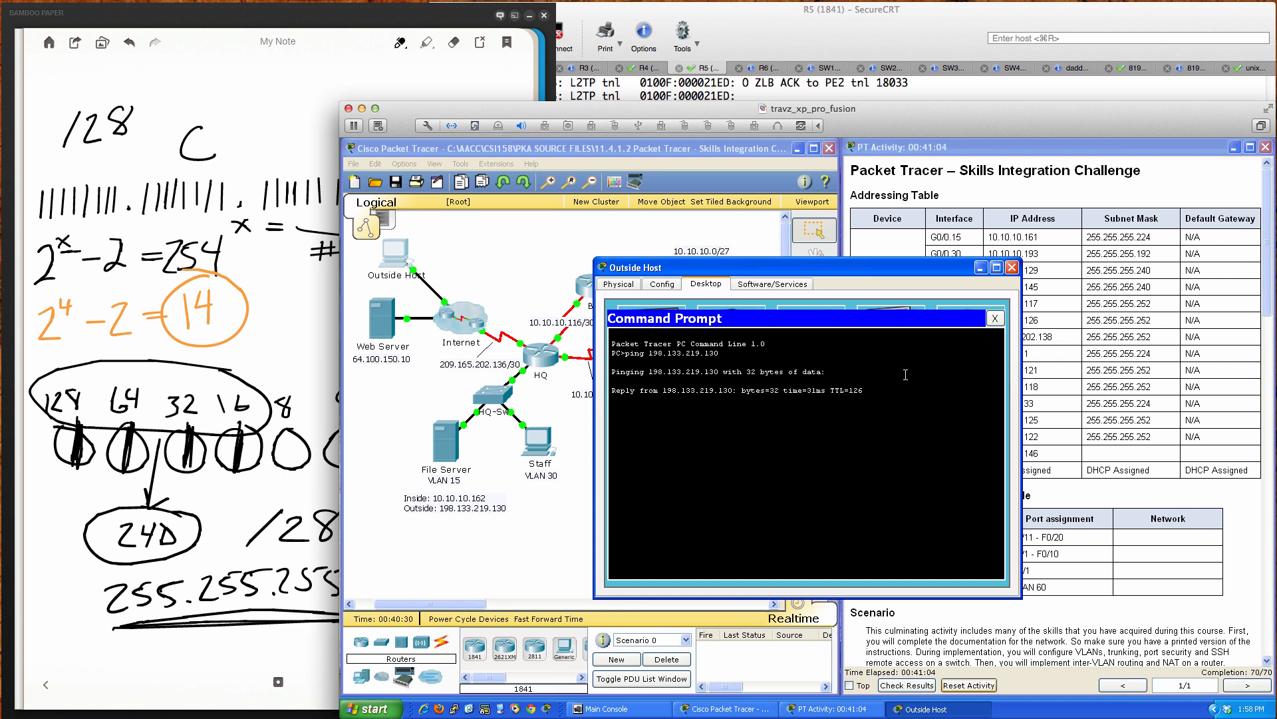
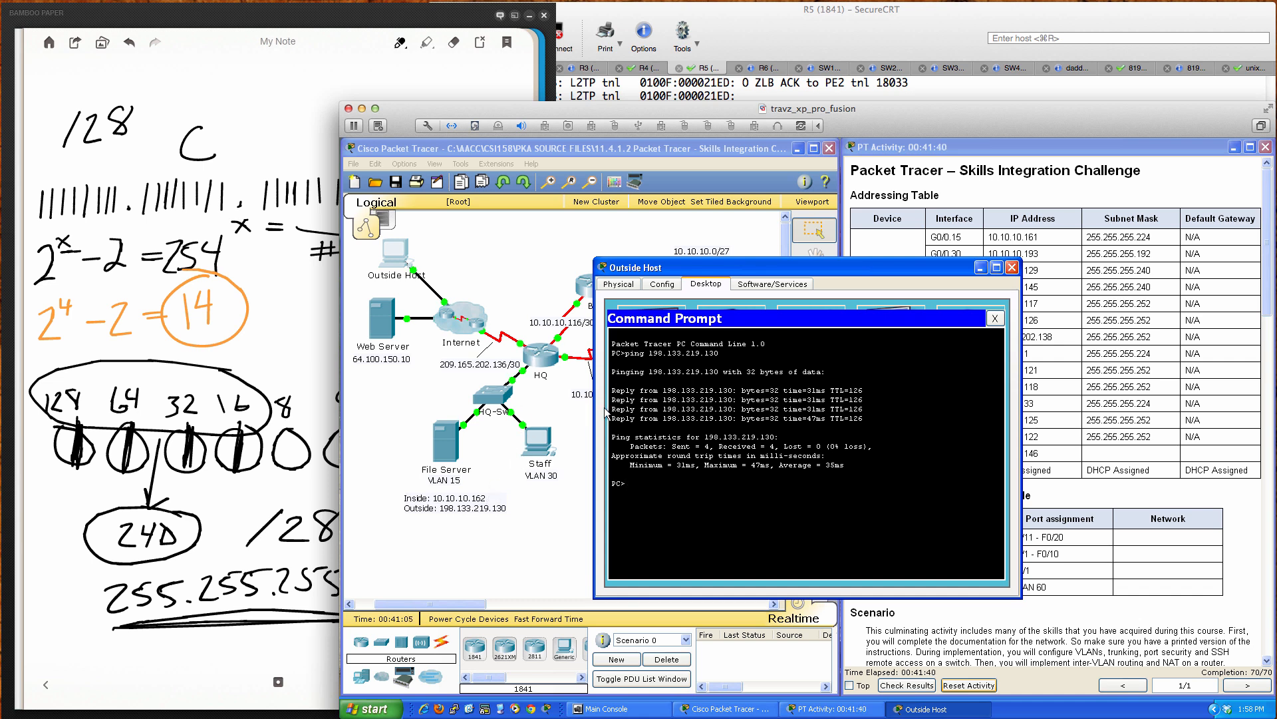
Step: Close the Outside Host window and open the HQ router's command line
{"action": "left_click", "coordinate": [1013, 267]}
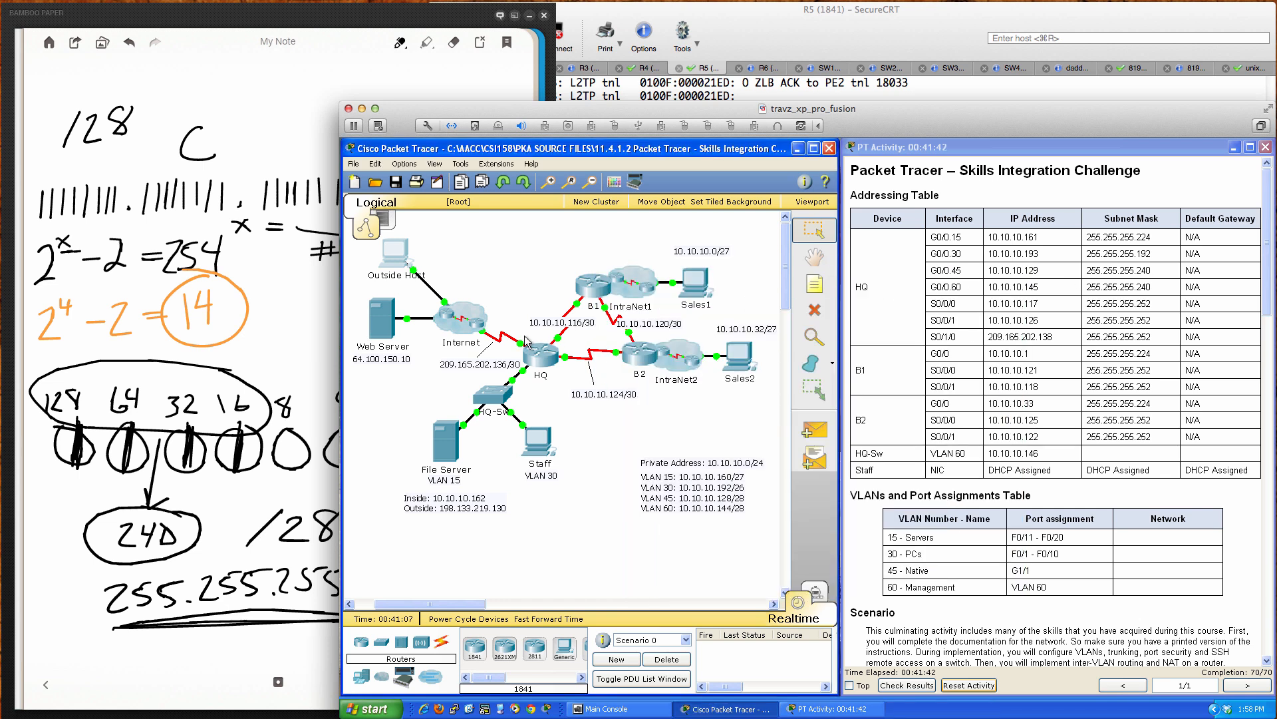
{"action": "left_click", "coordinate": [536, 361]}
Step: Run 'show ip nat statistics' on HQ to view translation counts and NAT-POOL1 usage
{"action": "left_click_drag", "start_coordinate": [835, 268], "coordinate": [640, 276]}
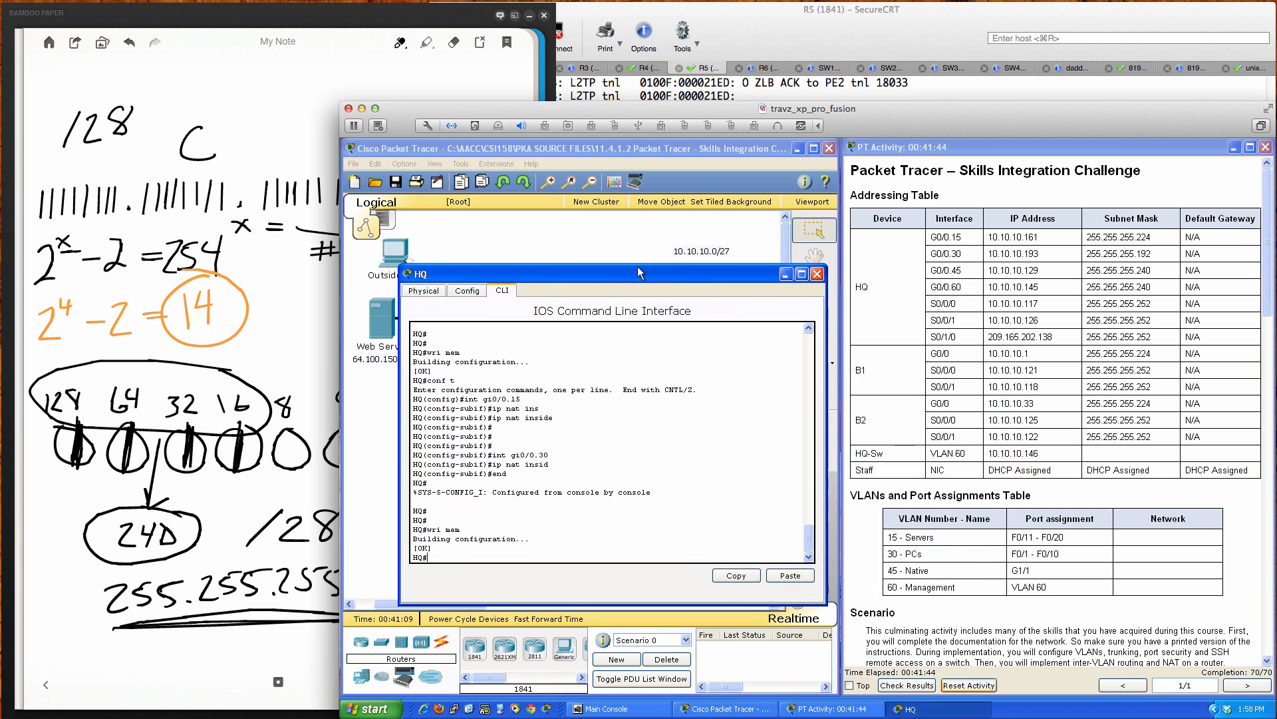
{"action": "scroll", "coordinate": [1039, 491], "scroll_direction": "down", "scroll_amount": 10}
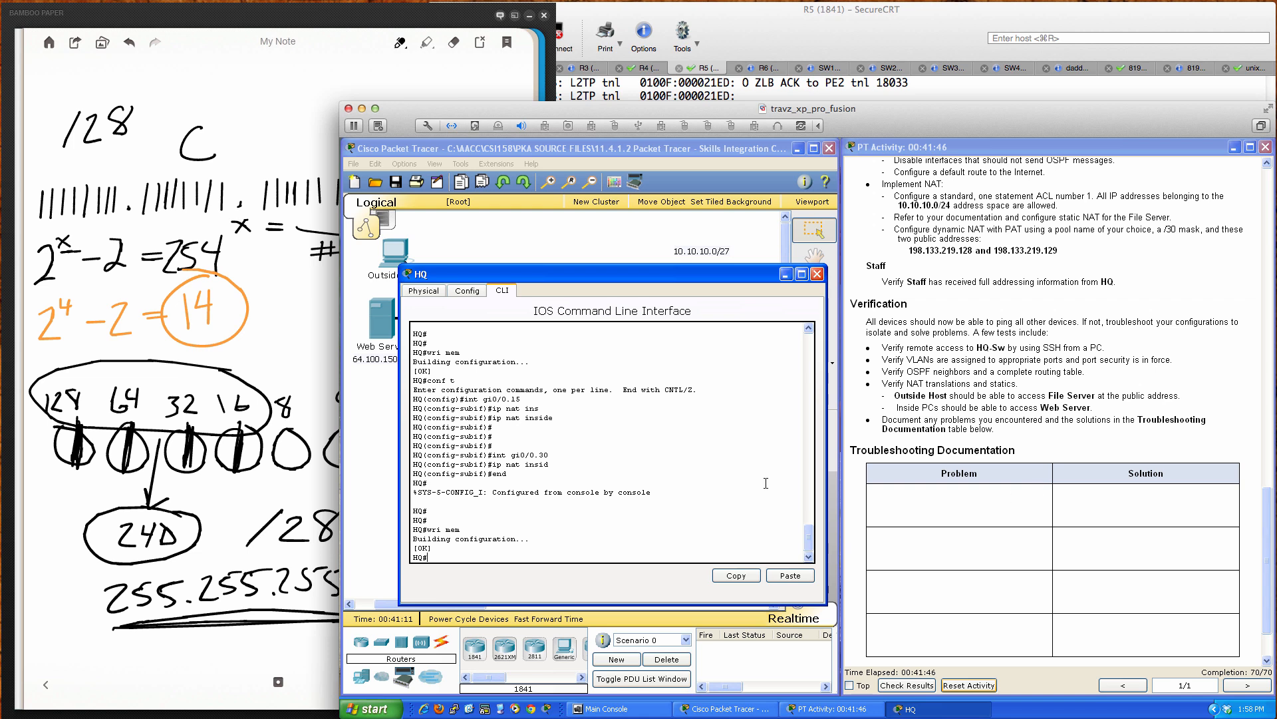
{"action": "scroll", "coordinate": [1051, 490], "scroll_direction": "down", "scroll_amount": 2}
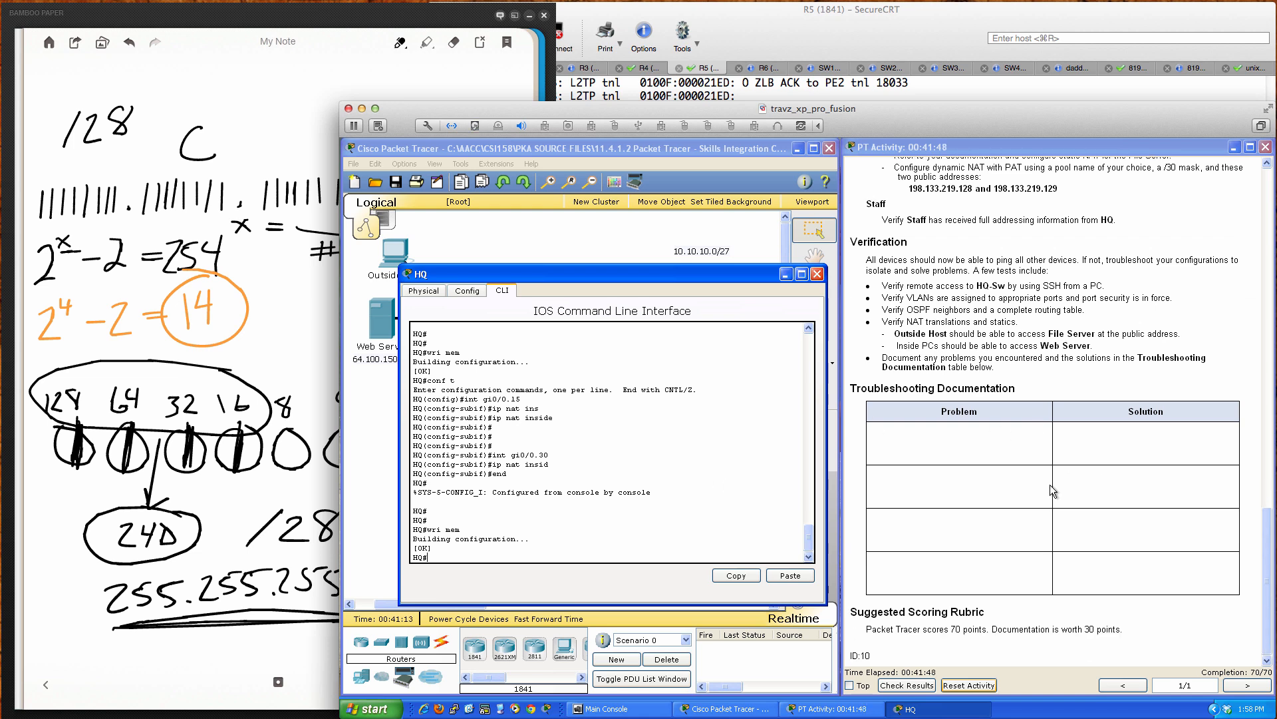
{"action": "scroll", "coordinate": [1051, 490], "scroll_direction": "up", "scroll_amount": 5}
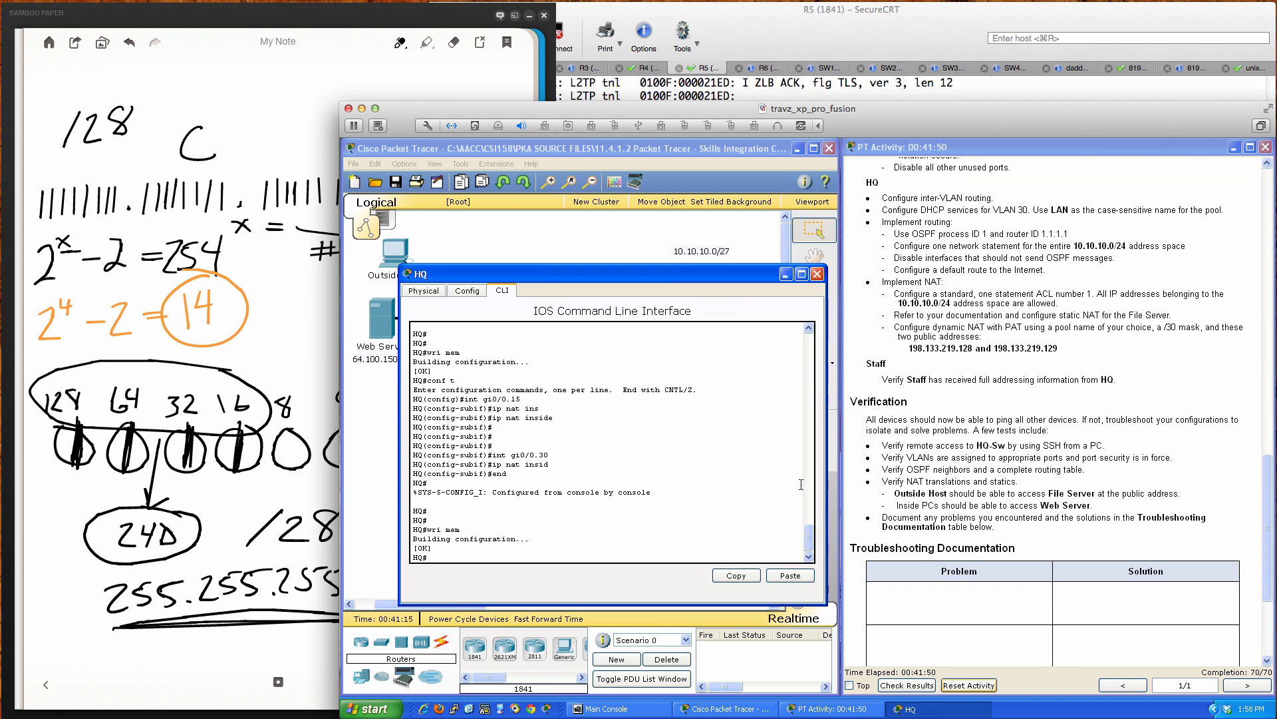
{"action": "type", "text": "ip nat"}
{"action": "key", "text": "Tab"}
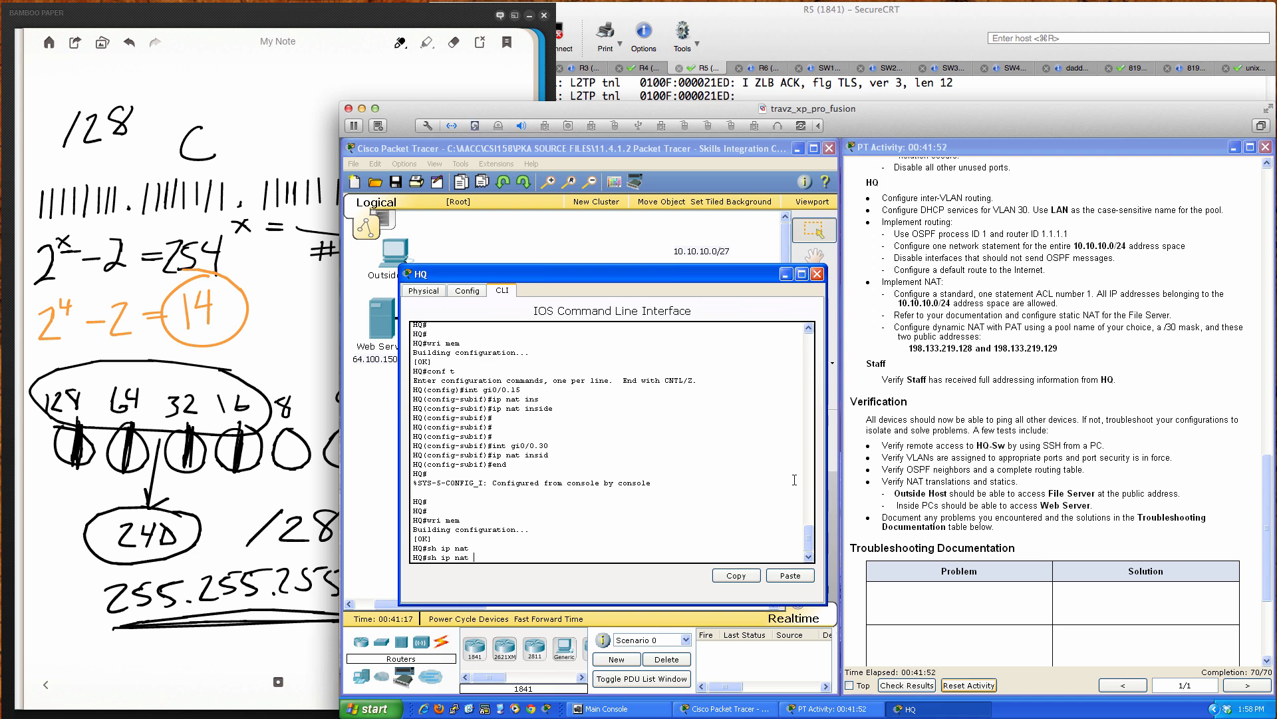
{"action": "type", "text": "?"}
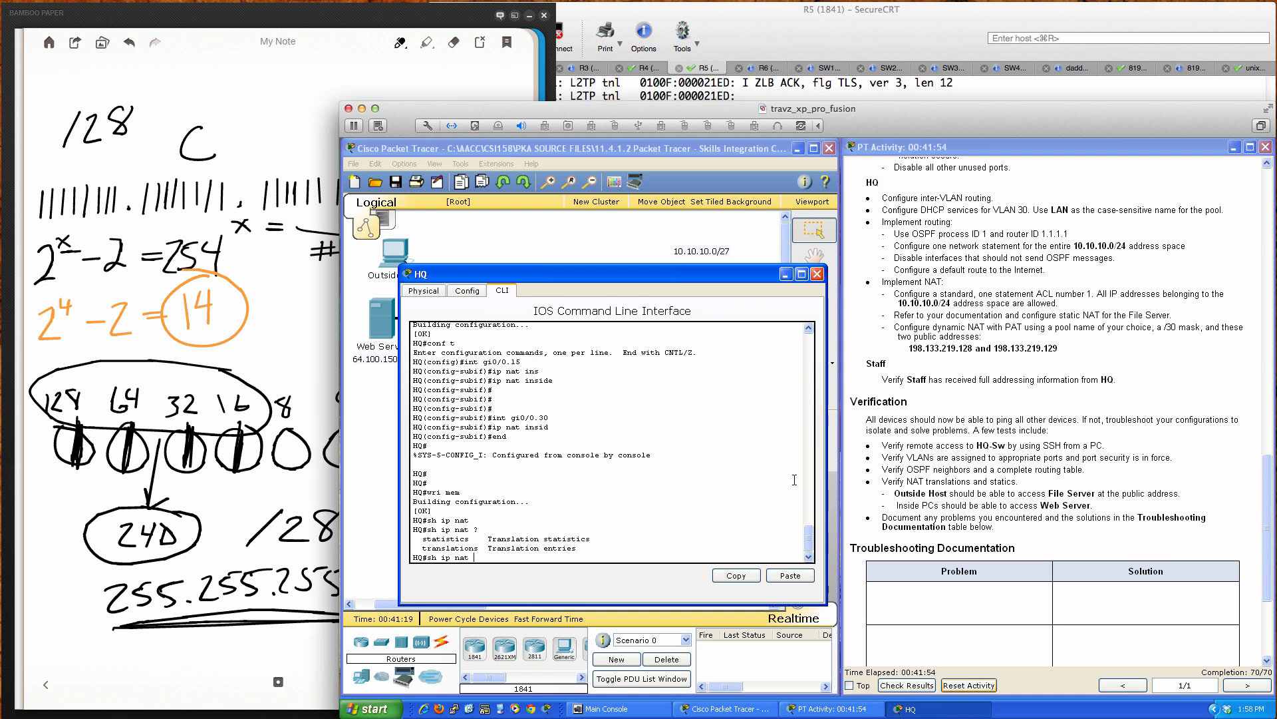
{"action": "type", "text": "sta"}
{"action": "key", "text": "Tab"}
{"action": "key", "text": "Return"}
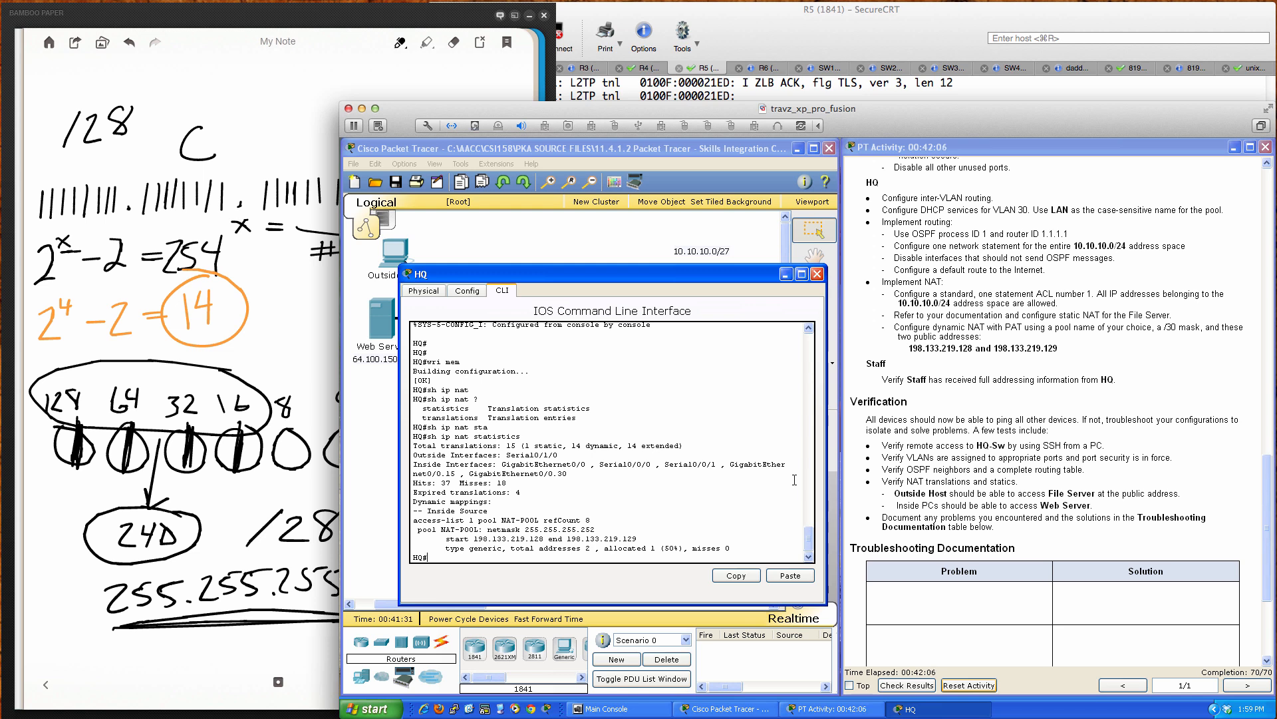
Step: Enter 'show ip nat translations' at the HQ prompt, fixing the mistyped 'show nat'
{"action": "type", "text": "show"}
{"action": "type", "text": " nat"}
{"action": "key", "text": "BackSpace"}
{"action": "key", "text": "BackSpace"}
{"action": "key", "text": "BackSpace"}
{"action": "type", "text": "ip nat t"}
{"action": "key", "text": "Tab"}
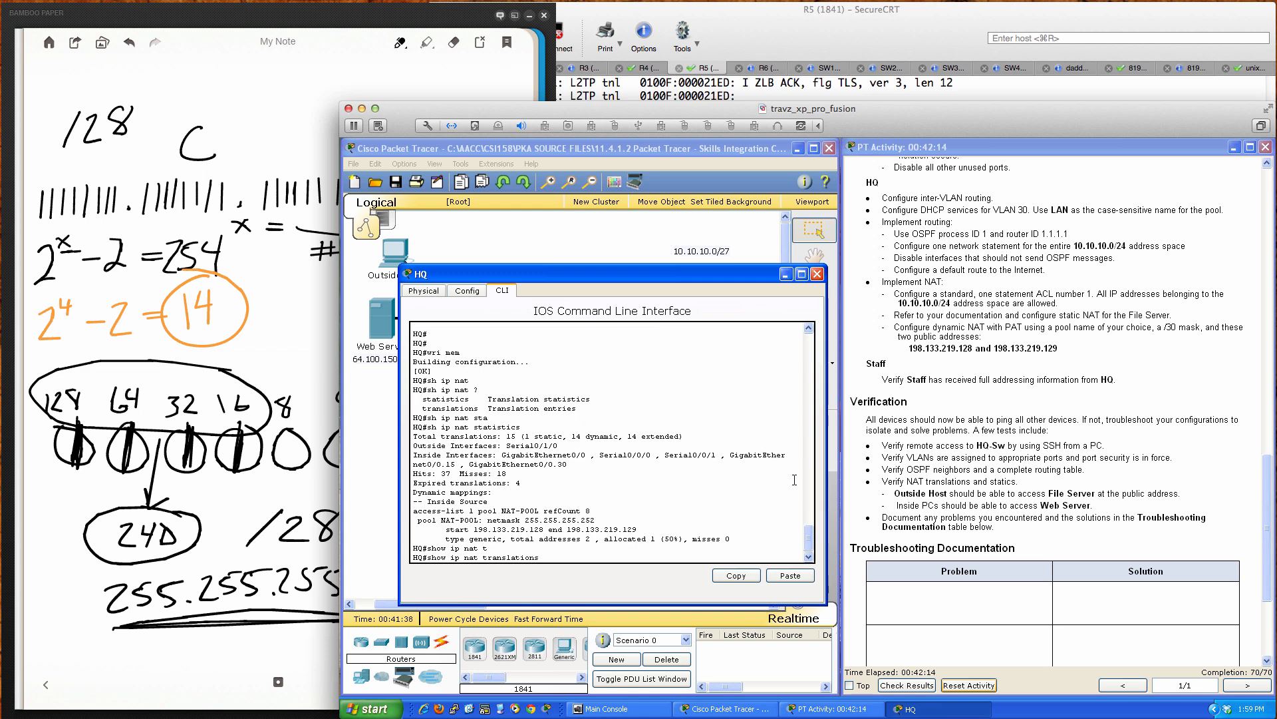
Step: List HQ's NAT translations and point out the global, inside local 1025 and outside port 80 entries
{"action": "key", "text": "Return"}
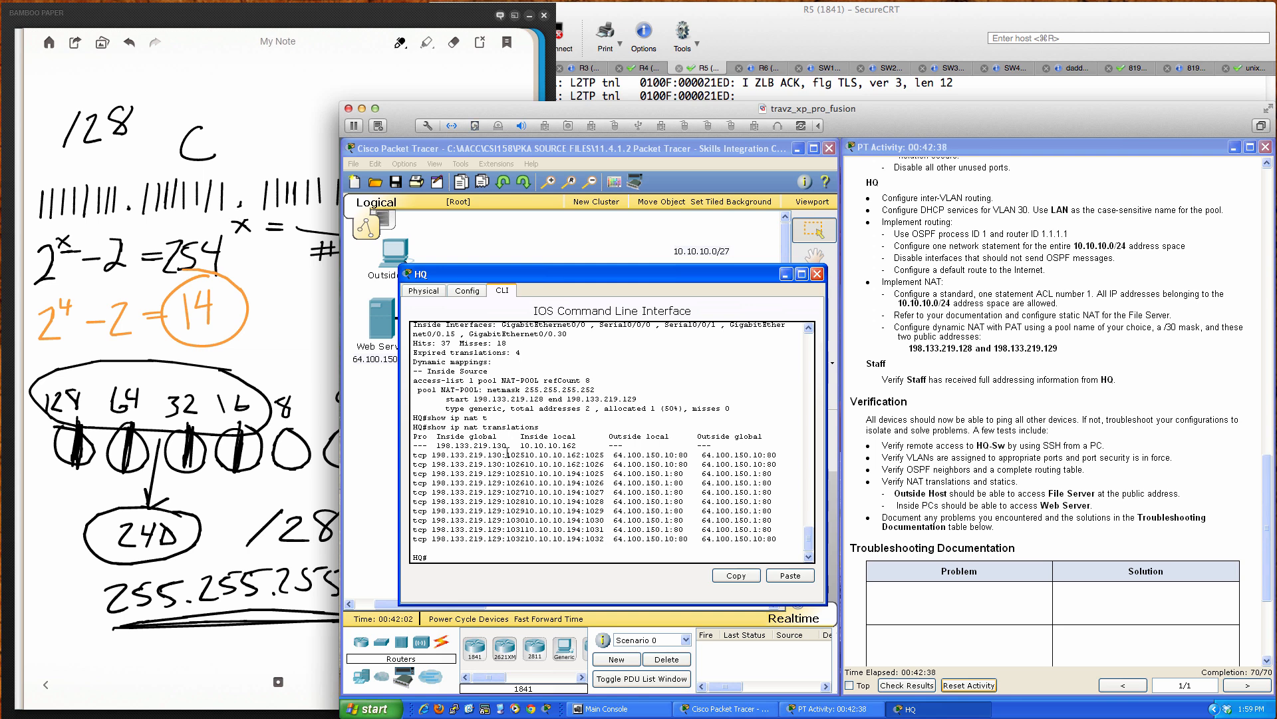
{"action": "left_click_drag", "start_coordinate": [506, 455], "coordinate": [535, 455]}
{"action": "left_click_drag", "start_coordinate": [585, 454], "coordinate": [604, 455]}
{"action": "left_click_drag", "start_coordinate": [678, 455], "coordinate": [684, 460]}
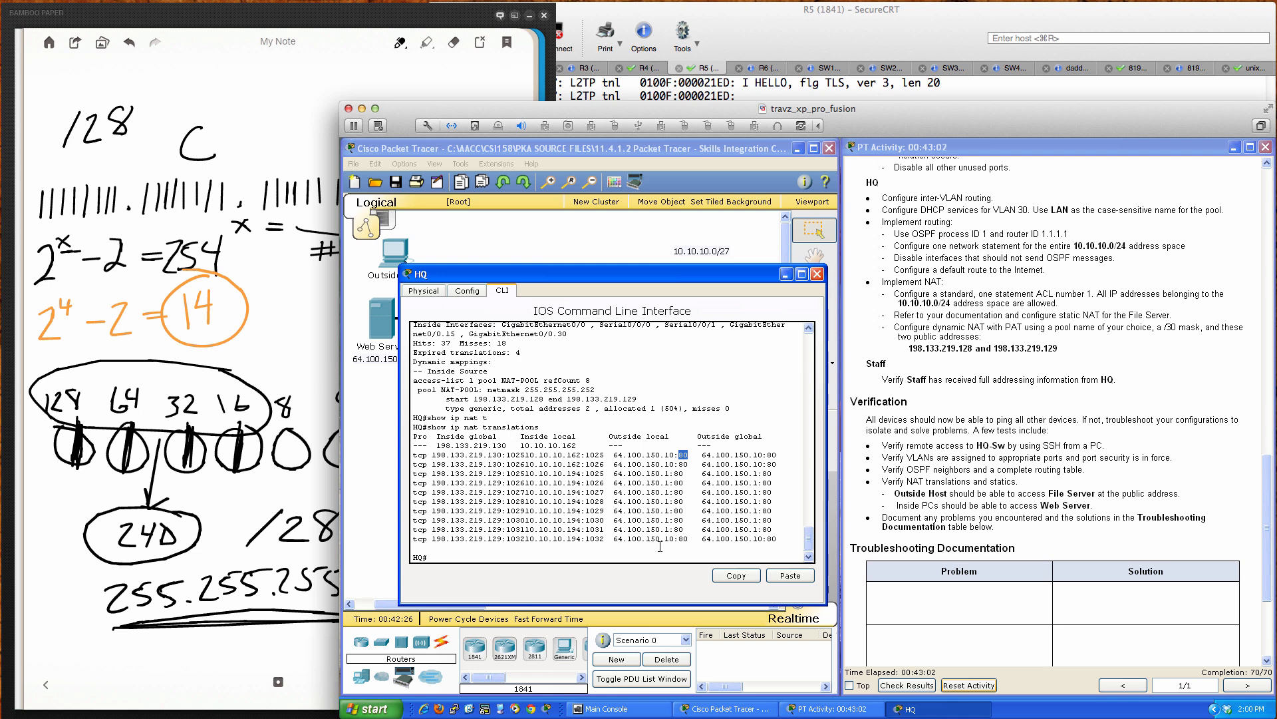
Step: Ping the Web Server 64.100.150.10 from HQ, which gets 0/5 replies
{"action": "left_click", "coordinate": [686, 555]}
{"action": "type", "text": "ping 64.100.150.10"}
{"action": "key", "text": "Return"}
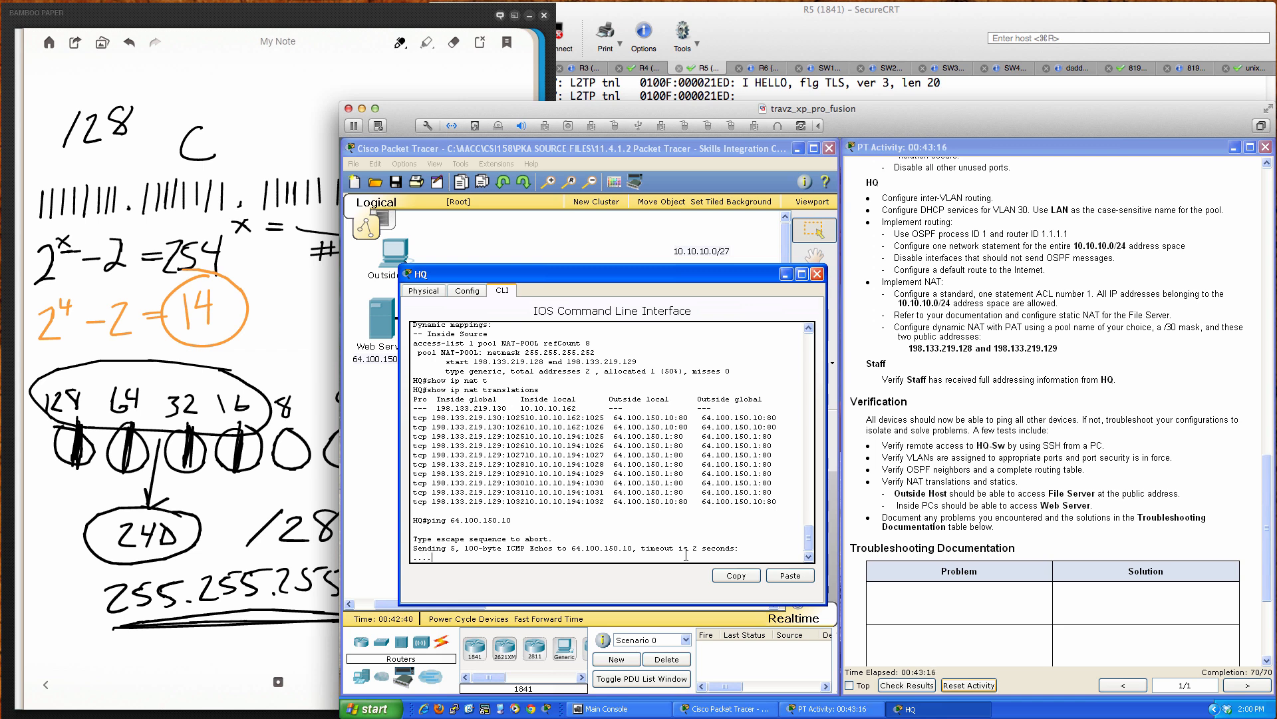
{"action": "left_click_drag", "start_coordinate": [583, 281], "coordinate": [963, 319]}
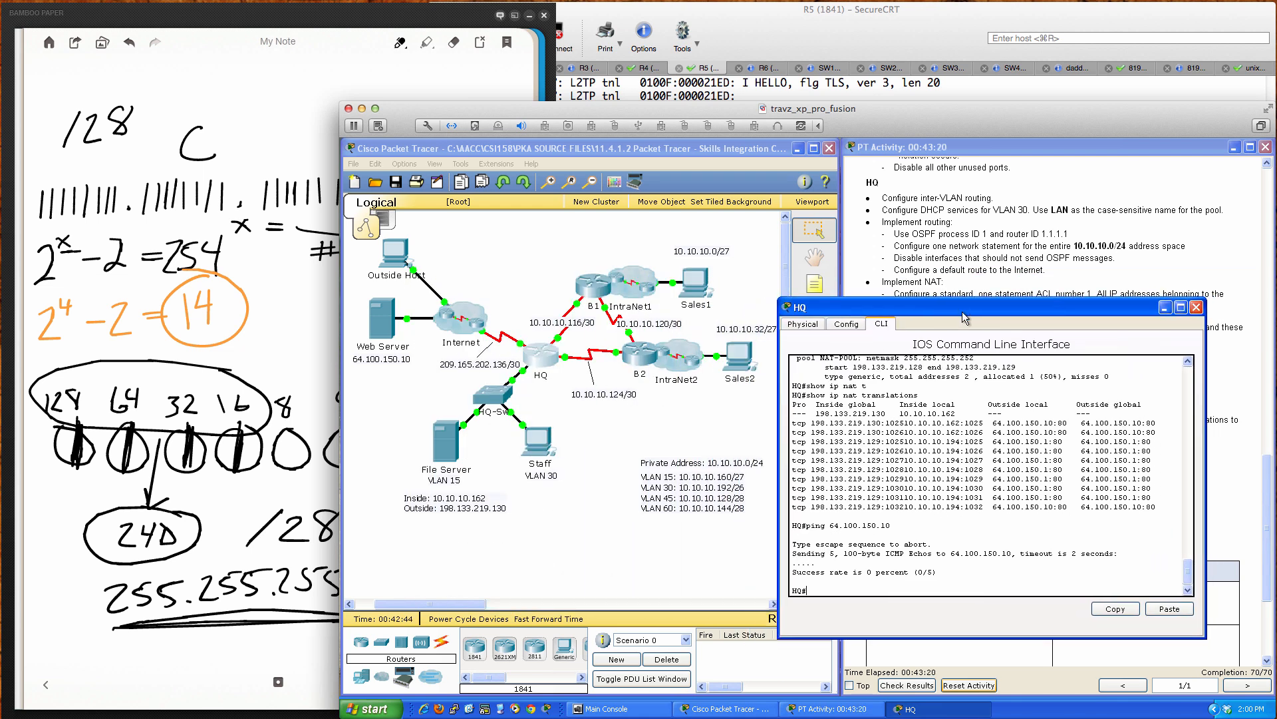
Step: Ping 64.100.150.10 from the Staff PC's command prompt, getting 4/4 replies, then return to HQ's console
{"action": "left_click", "coordinate": [539, 444]}
{"action": "left_click", "coordinate": [539, 444]}
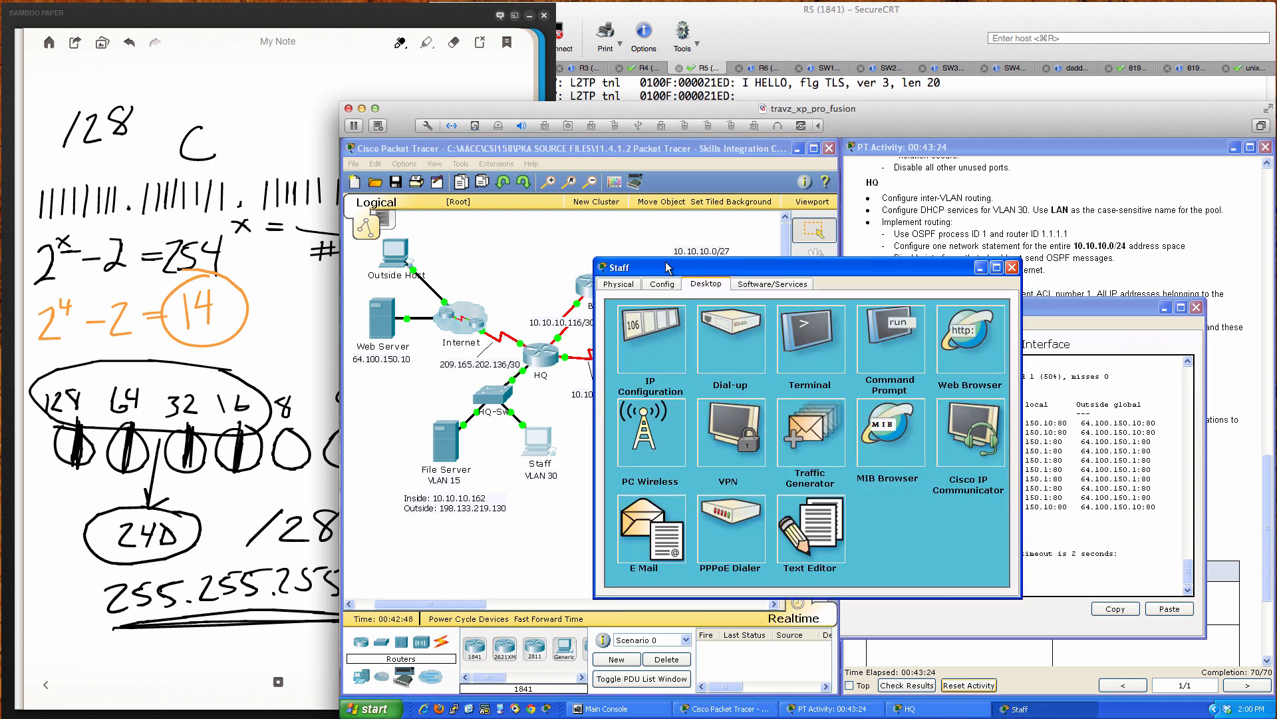
{"action": "left_click_drag", "start_coordinate": [666, 265], "coordinate": [476, 370]}
{"action": "left_click", "coordinate": [699, 446]}
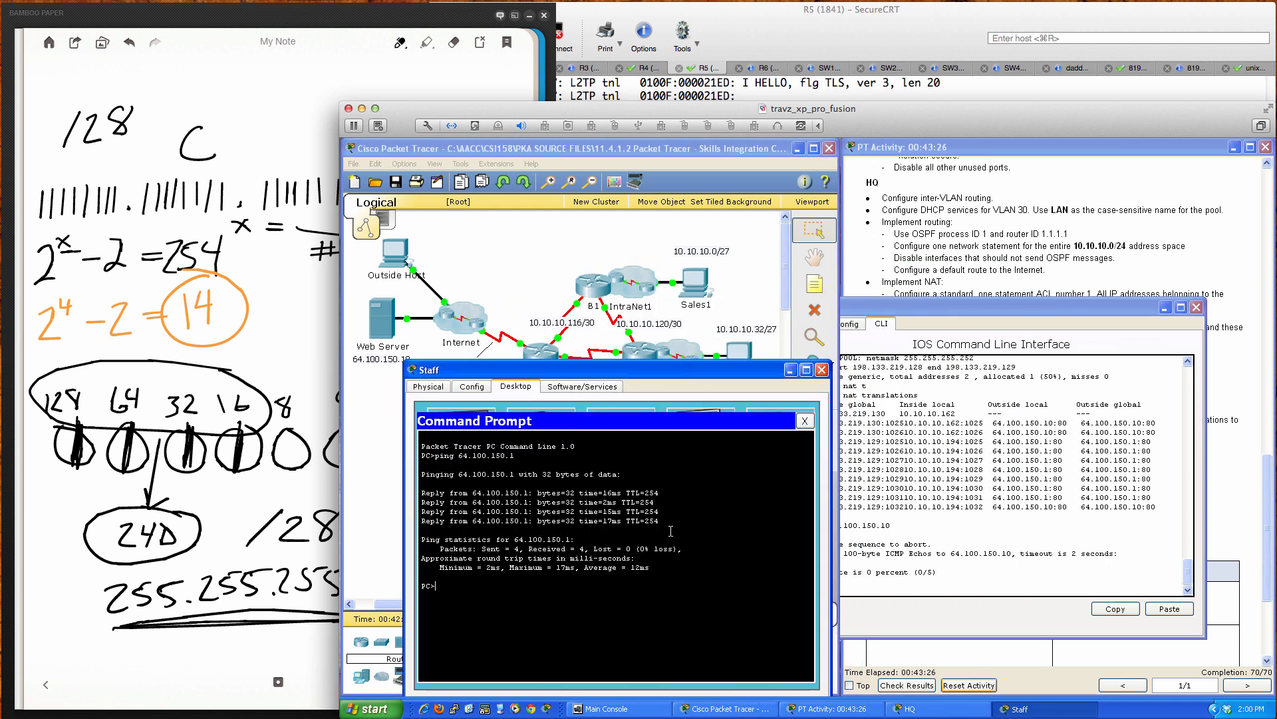
{"action": "type", "text": "ping 64.100.150.1"}
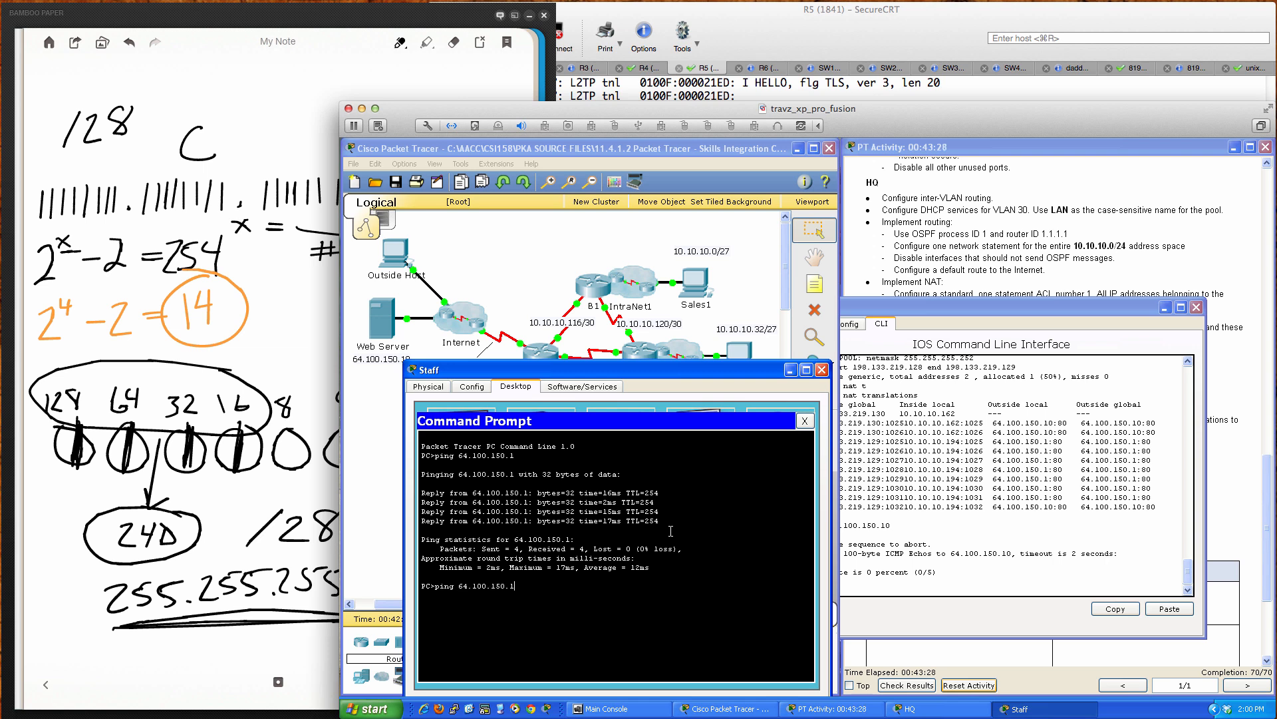
{"action": "type", "text": "0"}
{"action": "key", "text": "Return"}
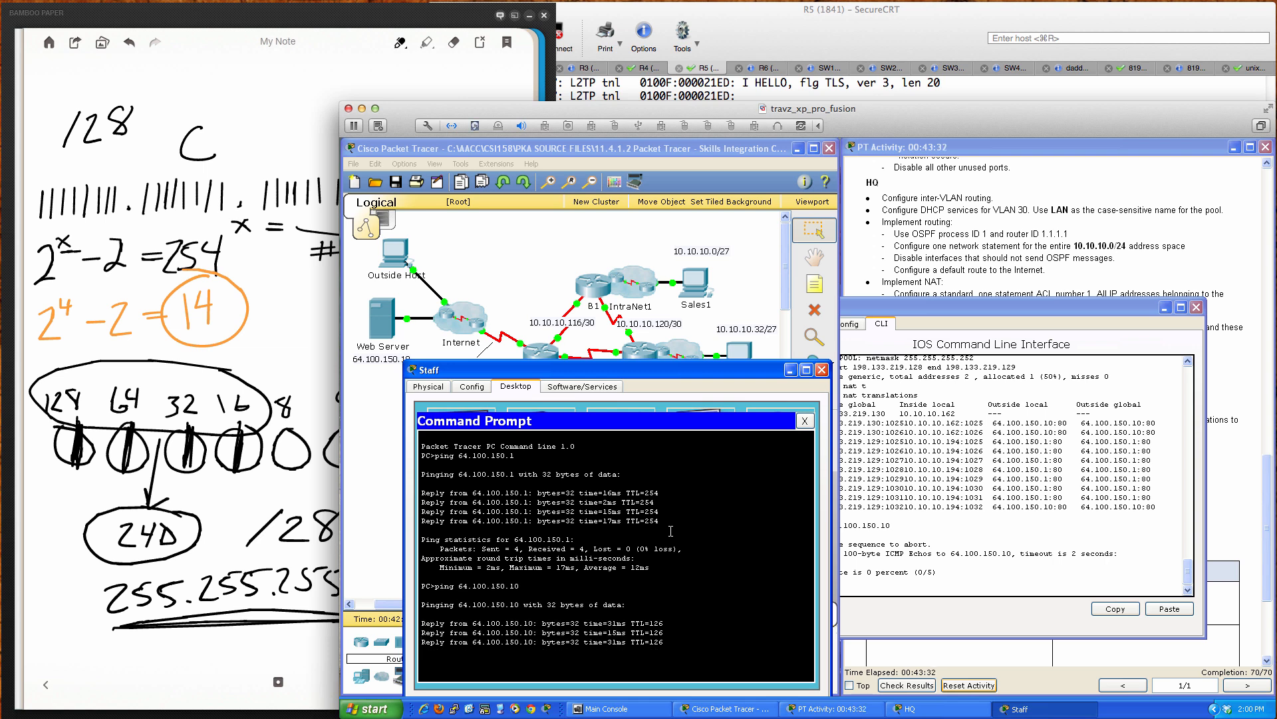
{"action": "left_click", "coordinate": [1024, 581]}
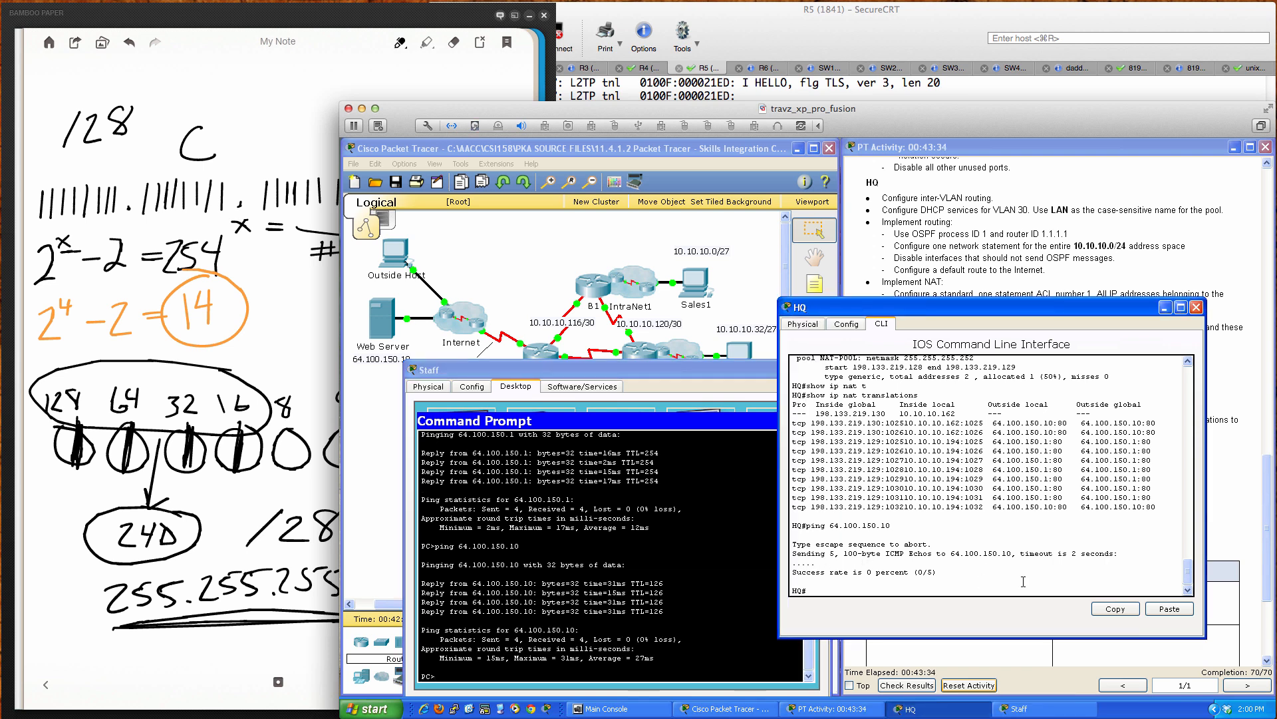
{"action": "key", "text": "Return"}
{"action": "key", "text": "Return"}
{"action": "key", "text": "Return"}
{"action": "key", "text": "Return"}
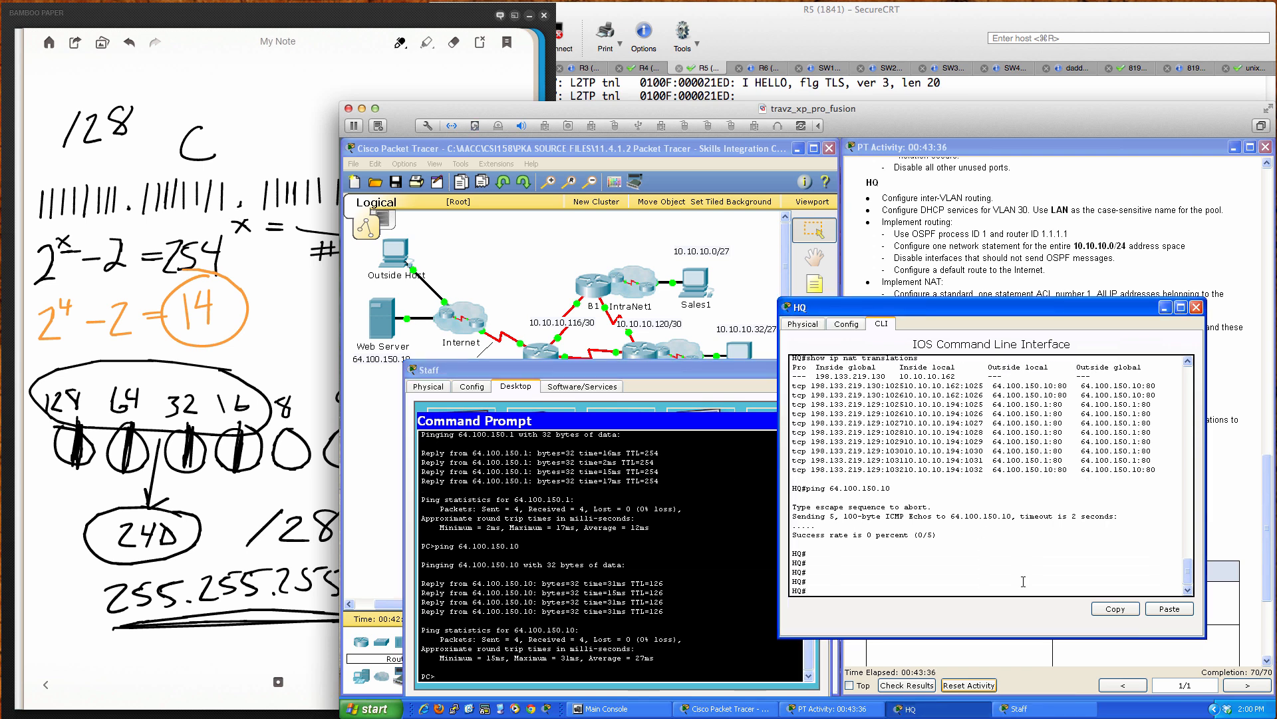
Step: Rerun 'show ip nat translations' on HQ and point out the new ICMP rows and ports 1025/80
{"action": "key", "text": "Up"}
{"action": "key", "text": "Up"}
{"action": "key", "text": "Return"}
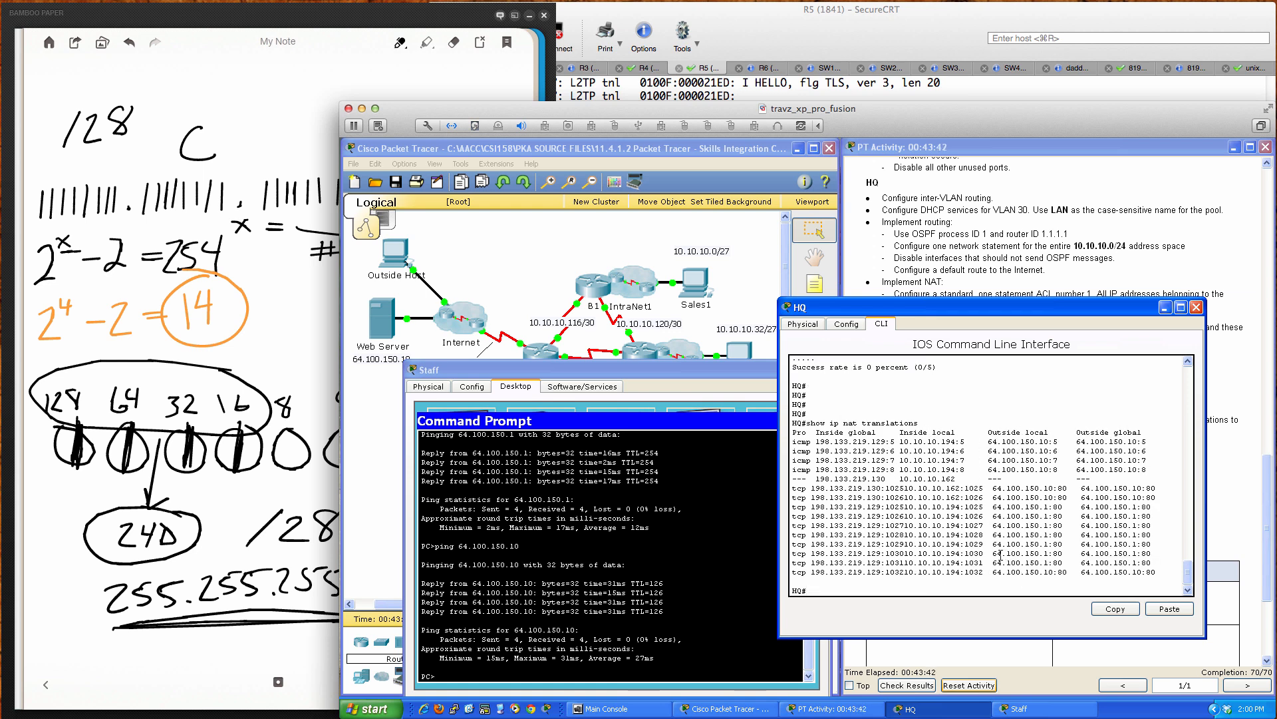
{"action": "left_click_drag", "start_coordinate": [793, 440], "coordinate": [1152, 472]}
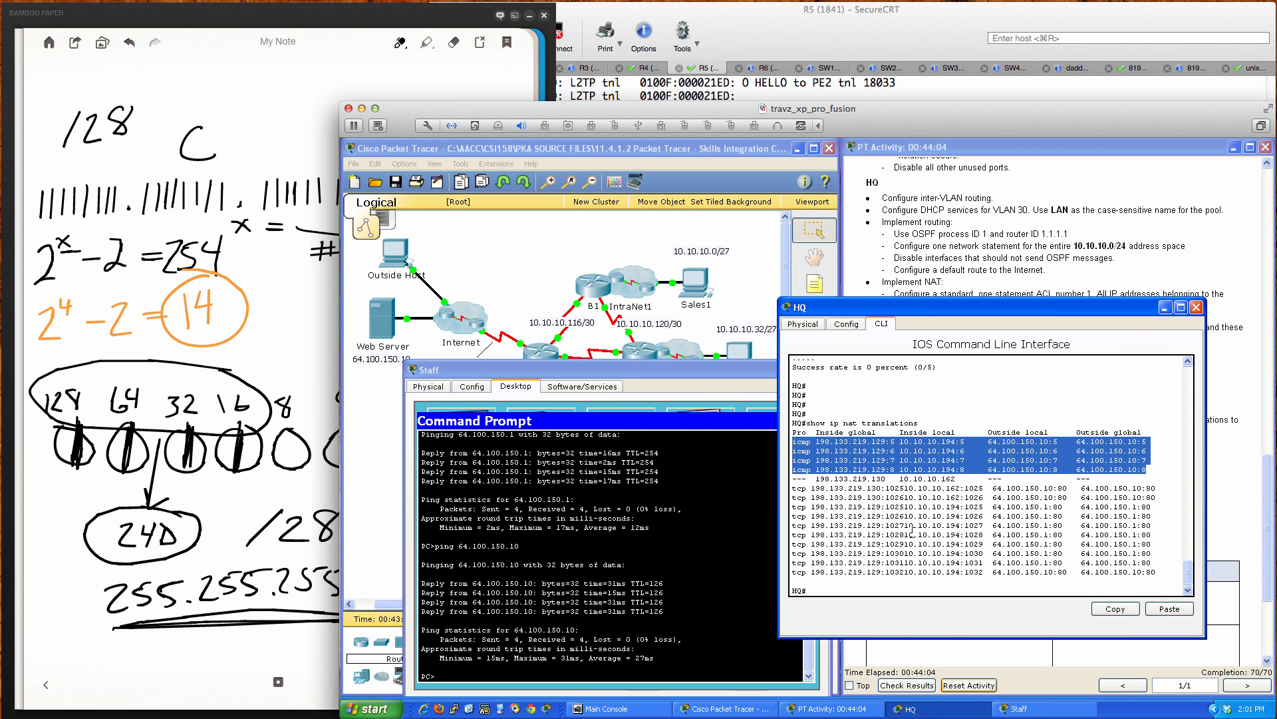
{"action": "left_click", "coordinate": [988, 487]}
{"action": "left_click_drag", "start_coordinate": [964, 488], "coordinate": [988, 487]}
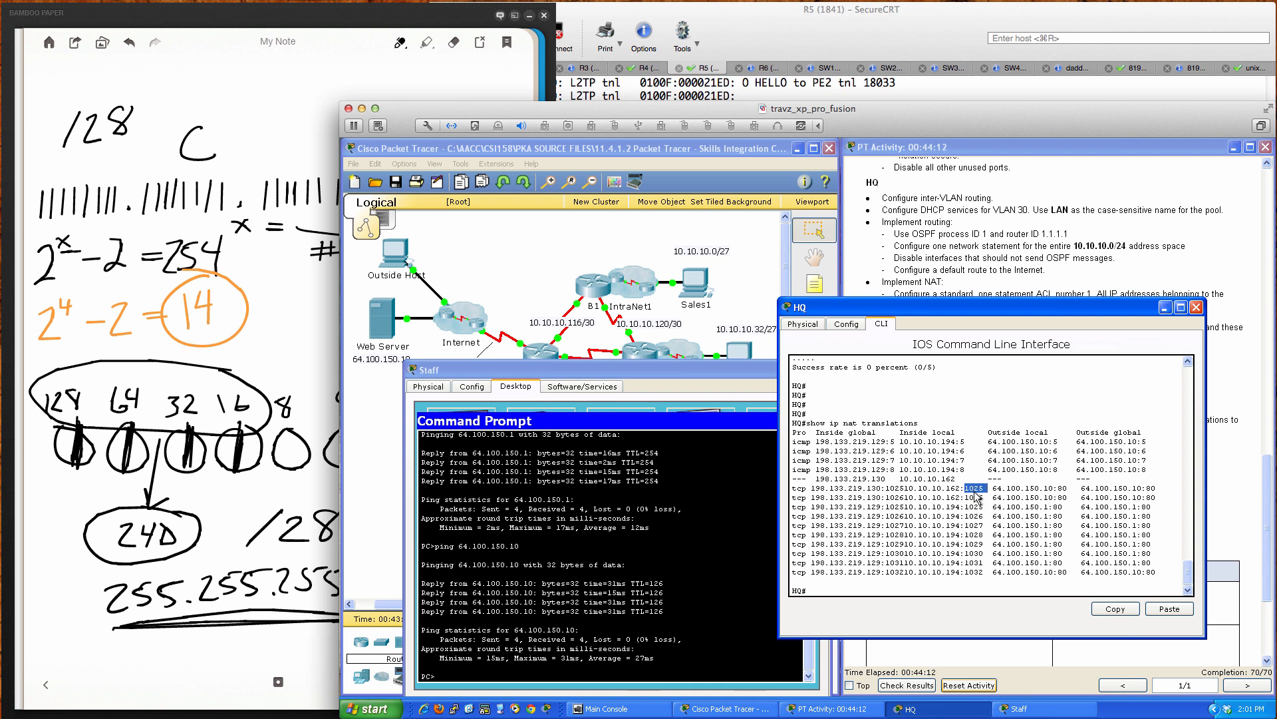
{"action": "left_click_drag", "start_coordinate": [1059, 489], "coordinate": [1068, 489]}
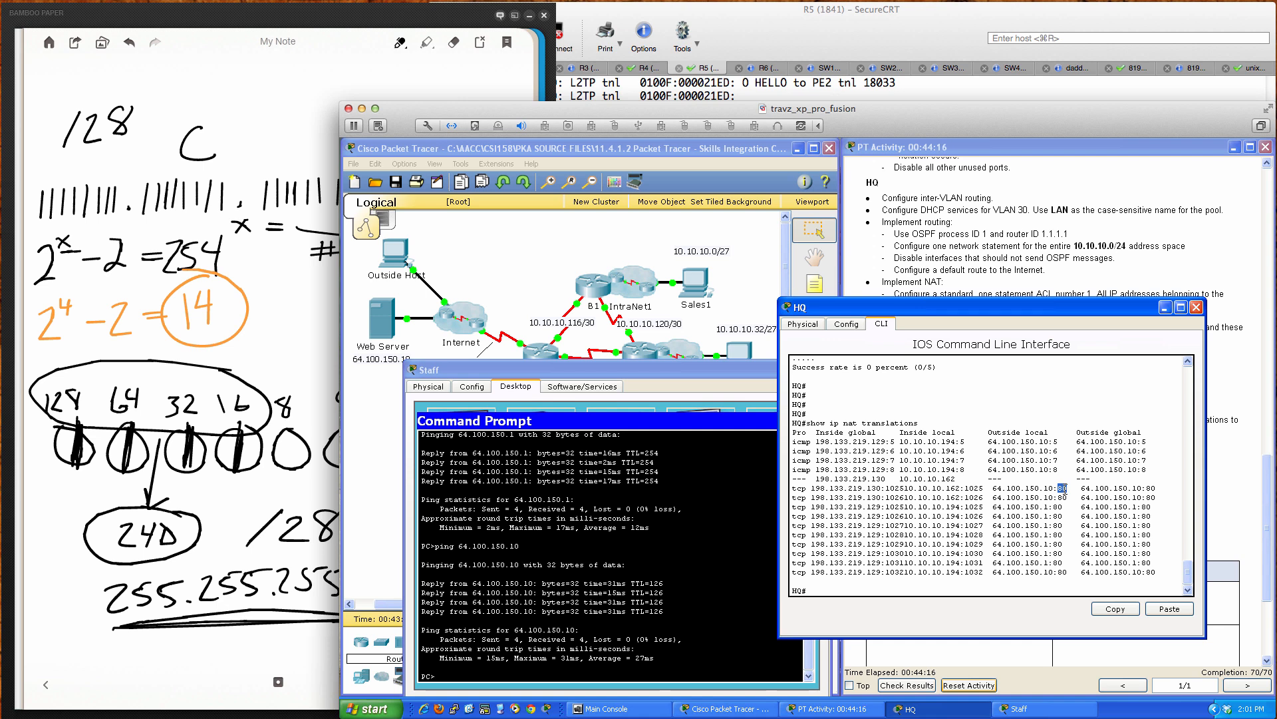
Step: On the Staff PC's command prompt, start typing 'telnet 64.100.150.10'
{"action": "left_click", "coordinate": [679, 574]}
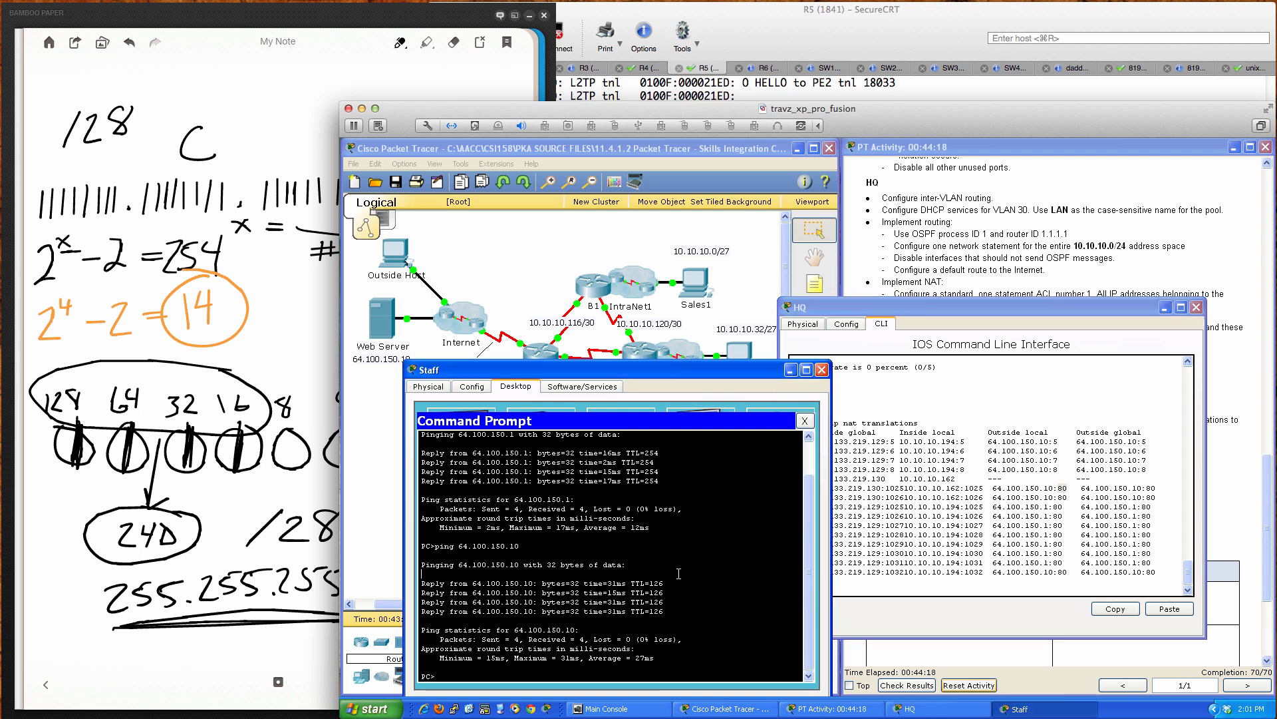
{"action": "key", "text": "Return"}
{"action": "key", "text": "Return"}
{"action": "key", "text": "Return"}
{"action": "type", "text": "telnet"}
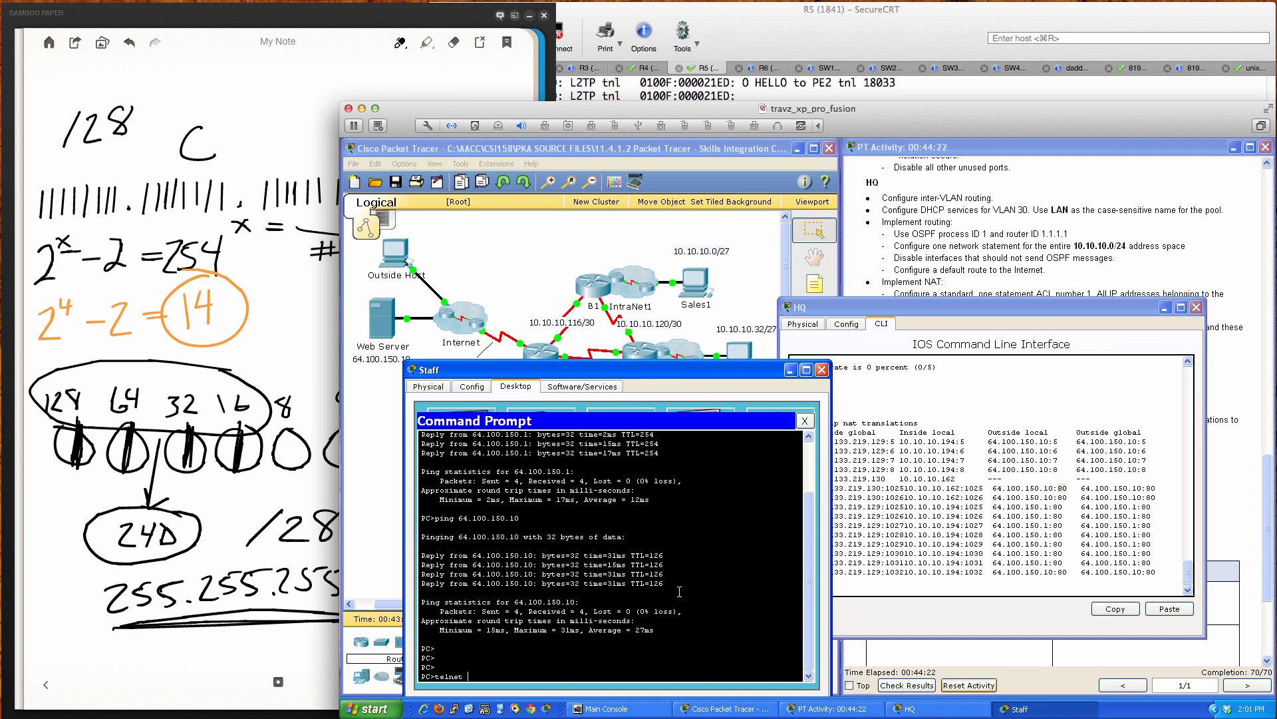
{"action": "type", "text": " 64.100.150.10"}
Step: Telnet from the Staff PC to 64.100.150.10 port 443, then relist HQ's NAT table showing the 443 entry
{"action": "type", "text": "443"}
{"action": "key", "text": "Return"}
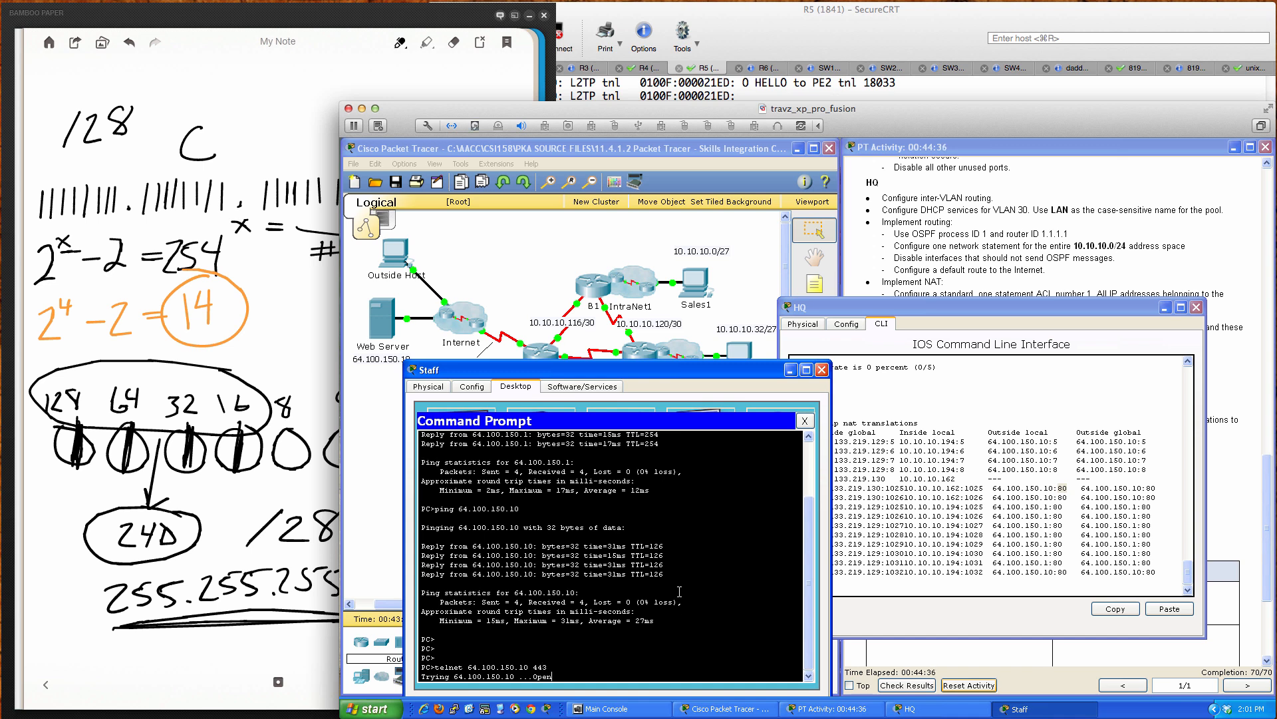
{"action": "left_click", "coordinate": [946, 572]}
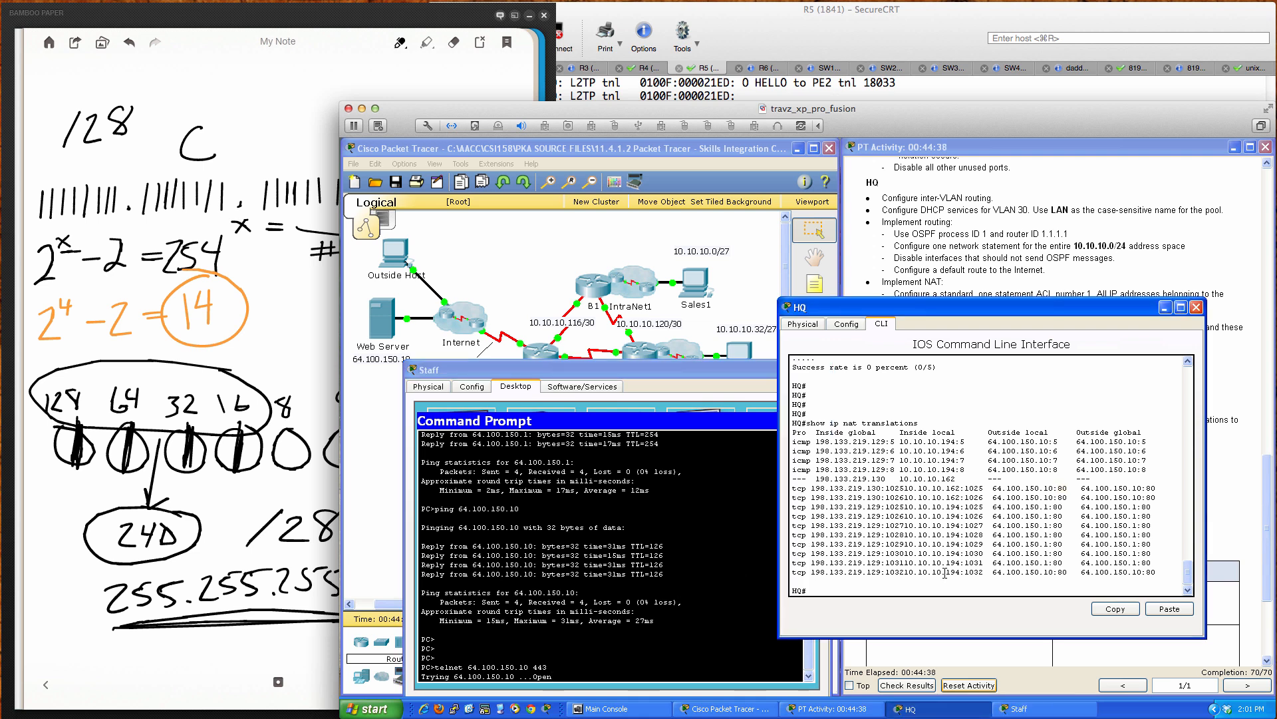
{"action": "key", "text": "Return"}
{"action": "key", "text": "Return"}
{"action": "key", "text": "Return"}
{"action": "key", "text": "Return"}
{"action": "key", "text": "Return"}
{"action": "key", "text": "Return"}
{"action": "key", "text": "Return"}
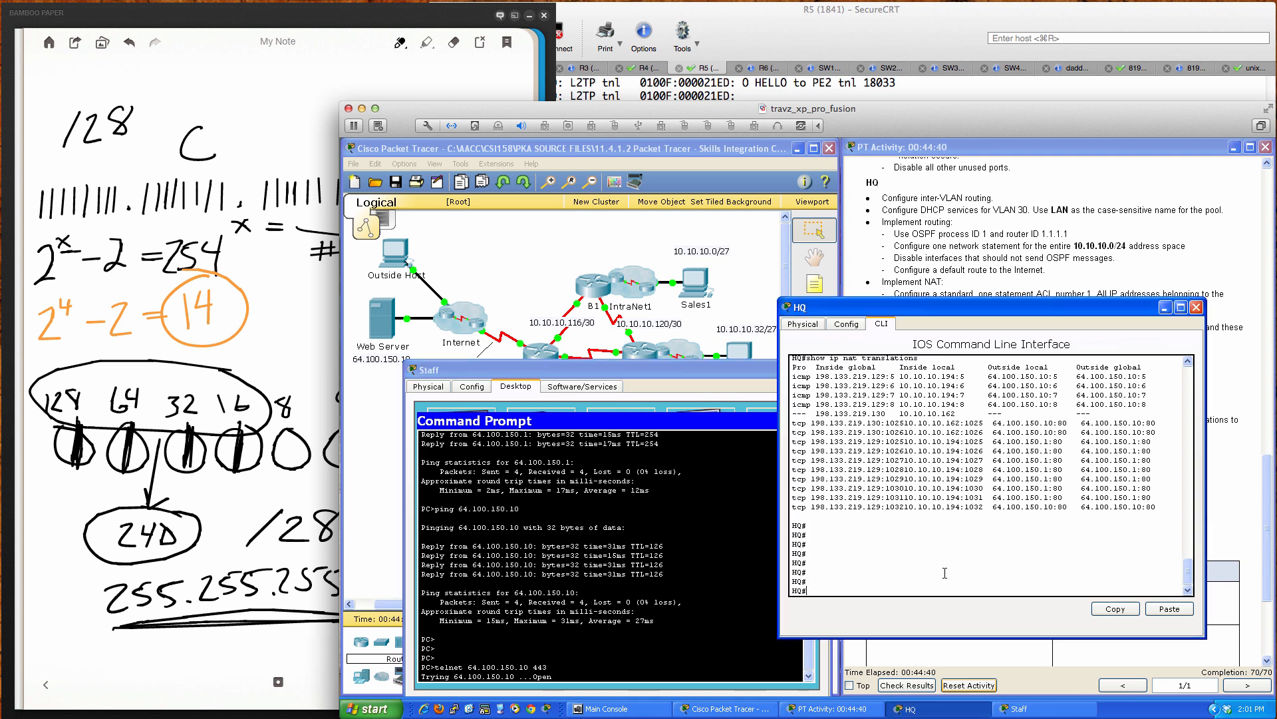
{"action": "key", "text": "Up"}
{"action": "key", "text": "Return"}
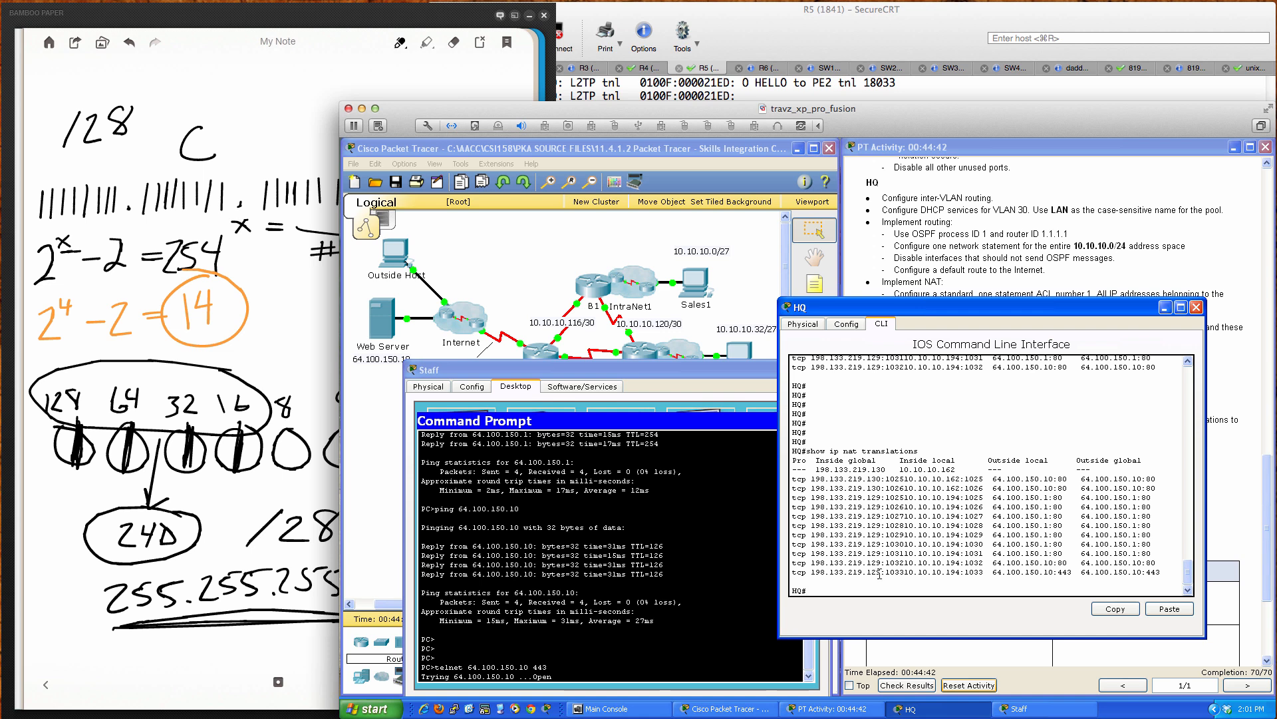
{"action": "left_click_drag", "start_coordinate": [792, 572], "coordinate": [1160, 572]}
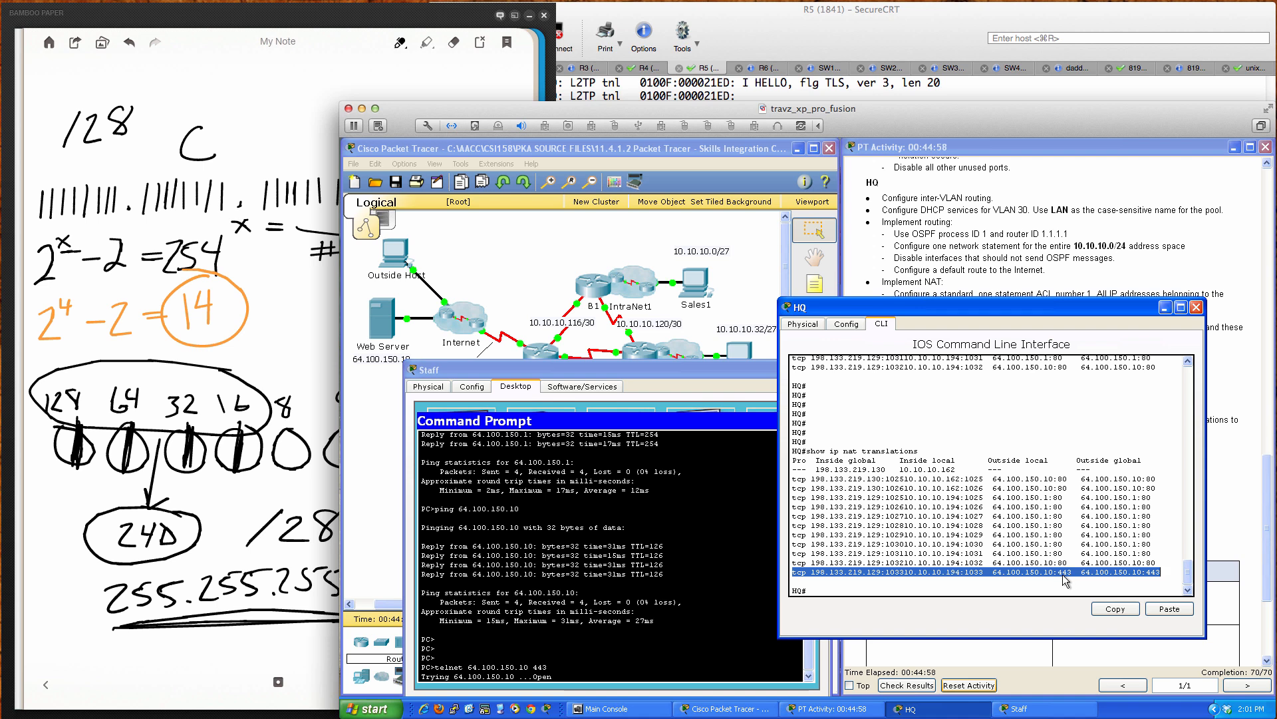
{"action": "left_click", "coordinate": [712, 585]}
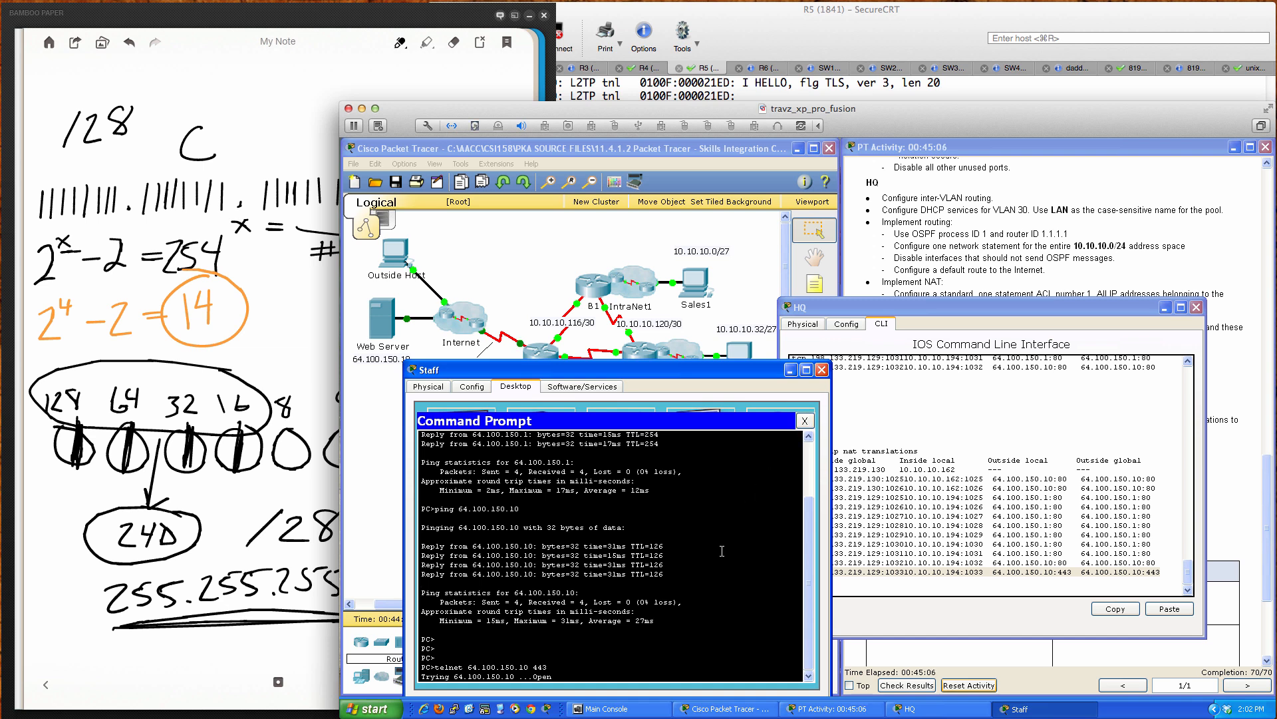
{"action": "left_click", "coordinate": [805, 421]}
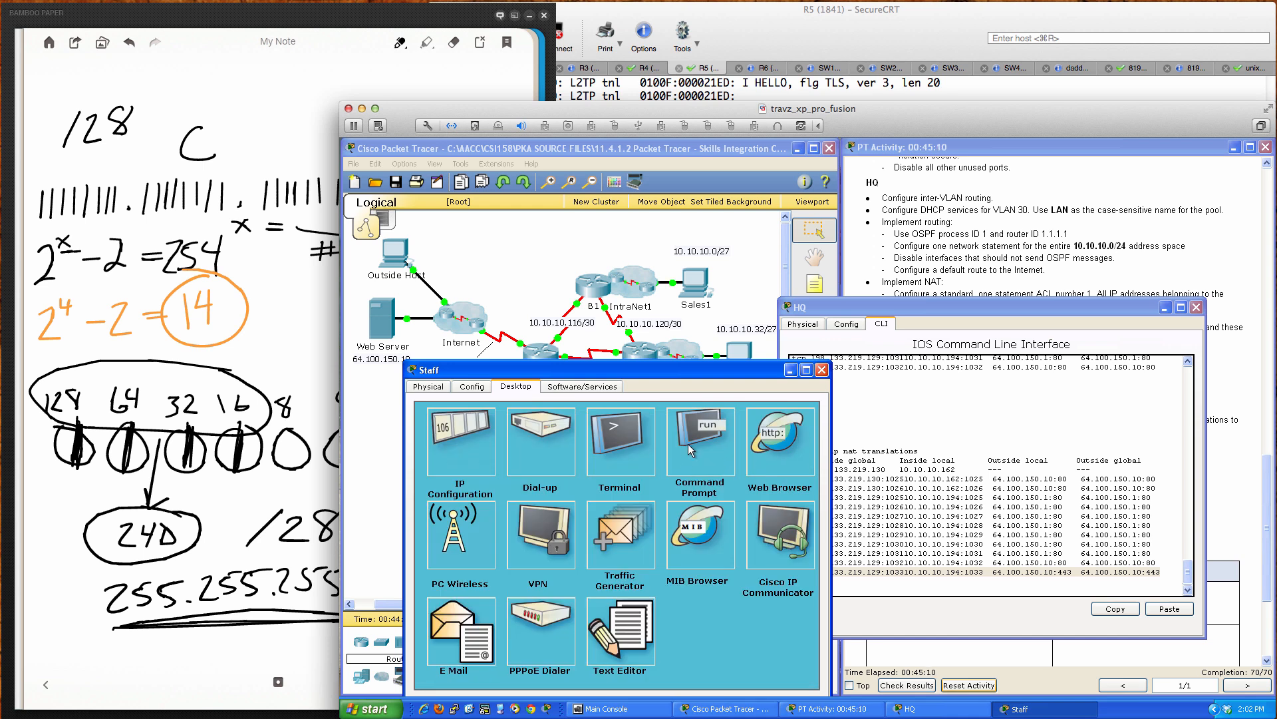
{"action": "left_click", "coordinate": [691, 451]}
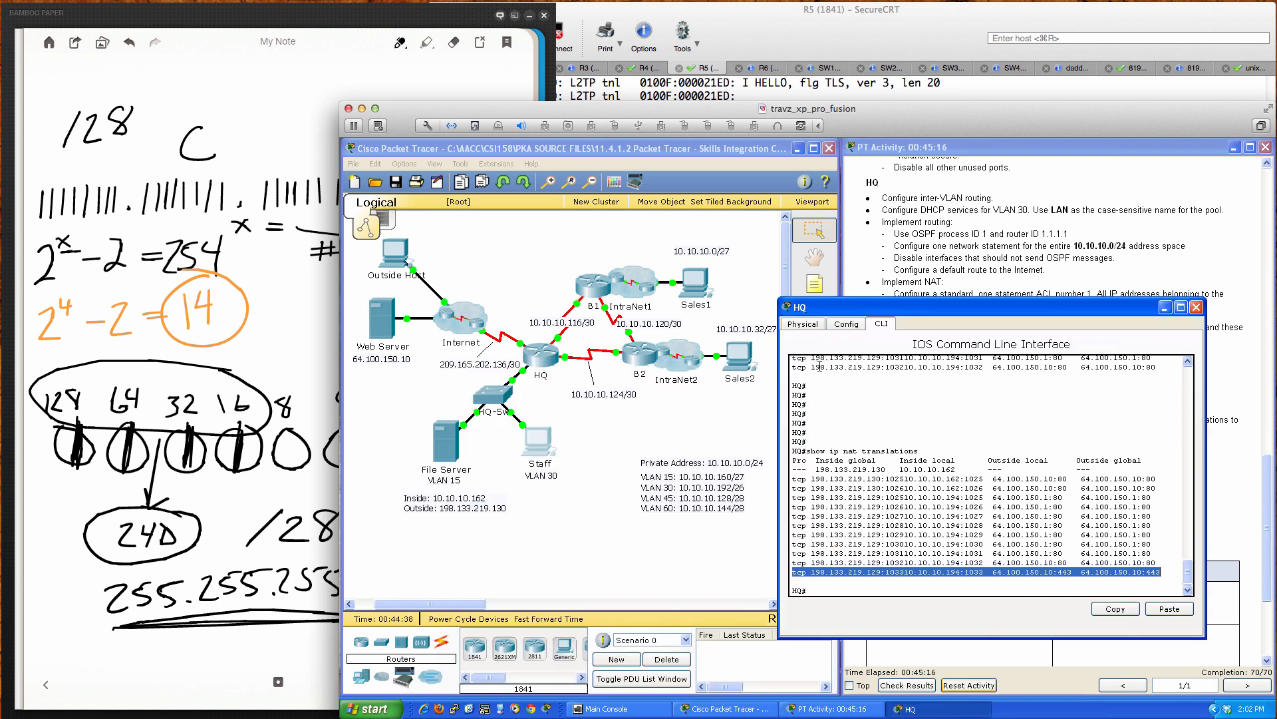
{"action": "left_click", "coordinate": [822, 370]}
{"action": "left_click", "coordinate": [455, 444]}
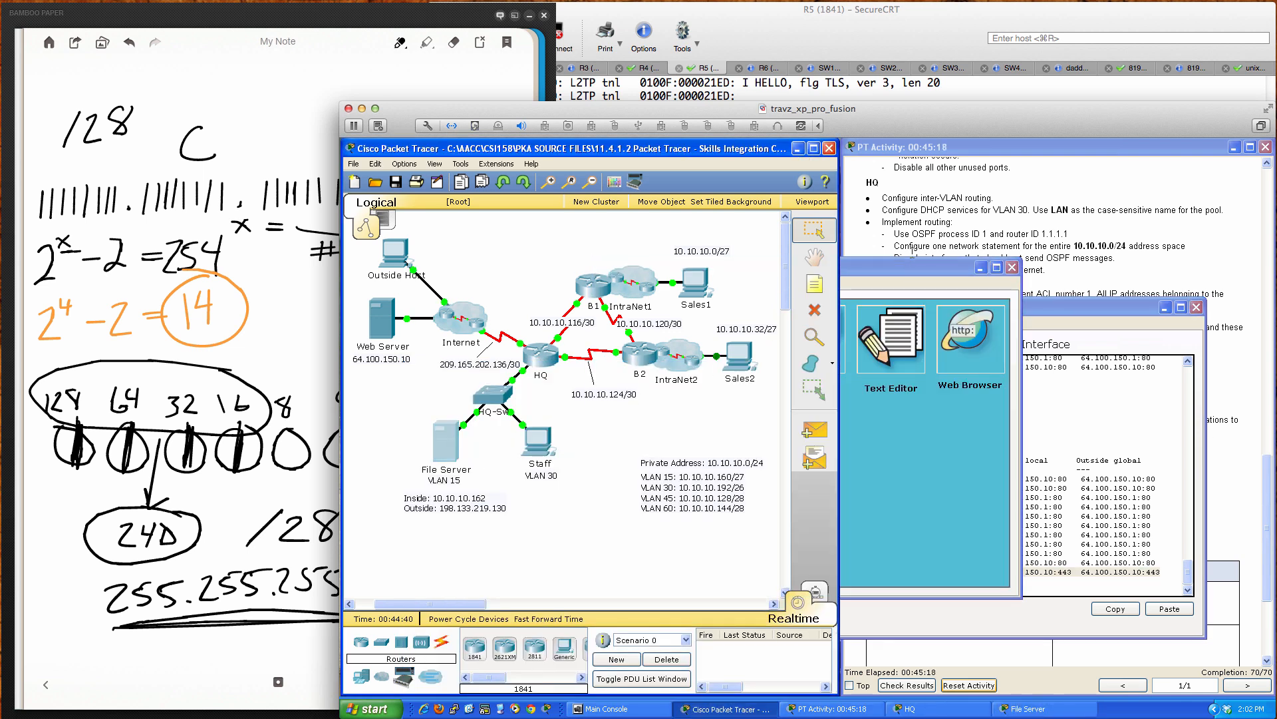
Step: Ping 64.100.150.10 from the File Server's command prompt, getting 4/4 replies
{"action": "left_click", "coordinate": [738, 345]}
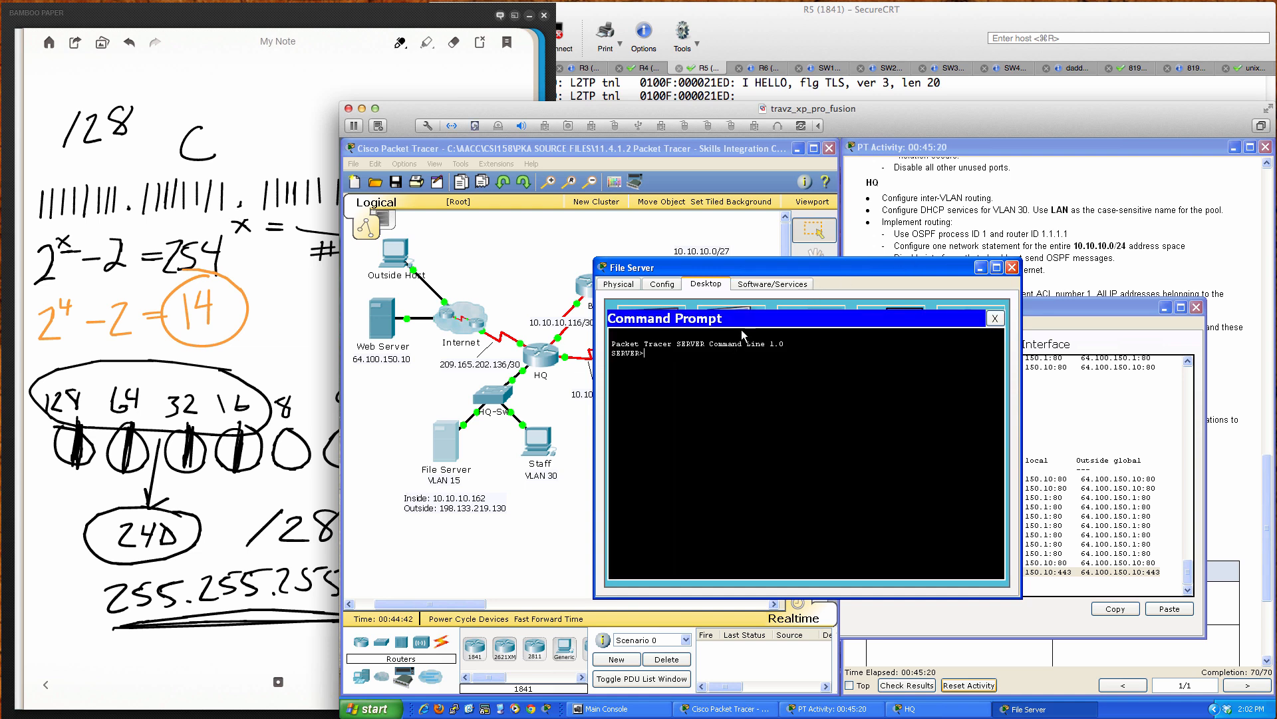
{"action": "type", "text": "ping 64.100.150.10"}
{"action": "key", "text": "Return"}
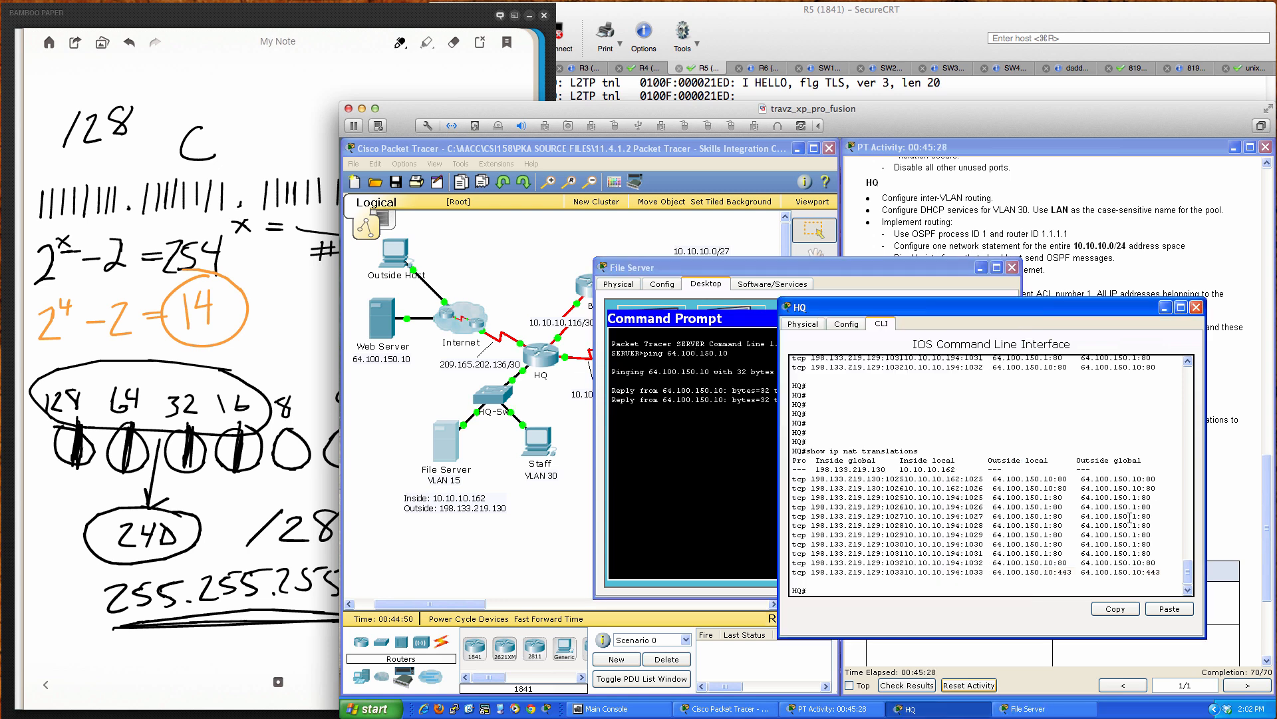
Step: Relist HQ's NAT translations and point out the four ICMP rows translated via 198.133.219.130
{"action": "left_click", "coordinate": [1104, 517]}
{"action": "key", "text": "Return"}
{"action": "key", "text": "Return"}
{"action": "key", "text": "Return"}
{"action": "key", "text": "Return"}
{"action": "key", "text": "Return"}
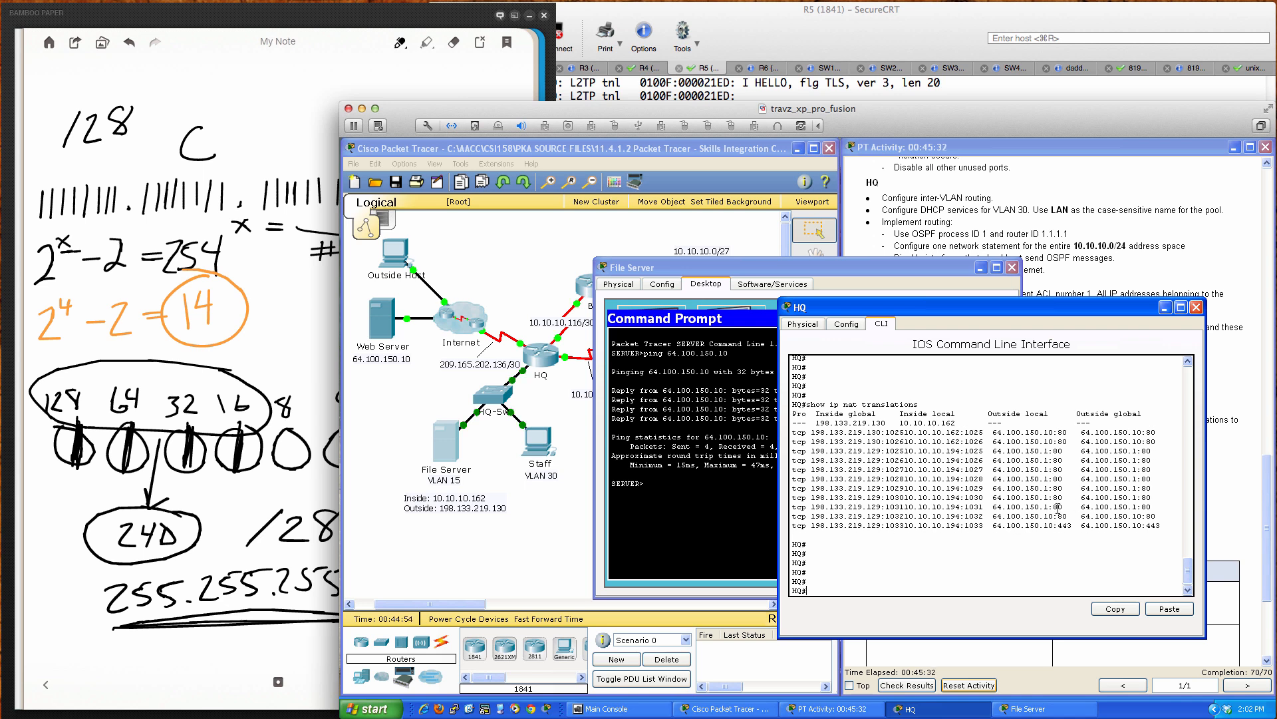
{"action": "key", "text": "Up"}
{"action": "key", "text": "Return"}
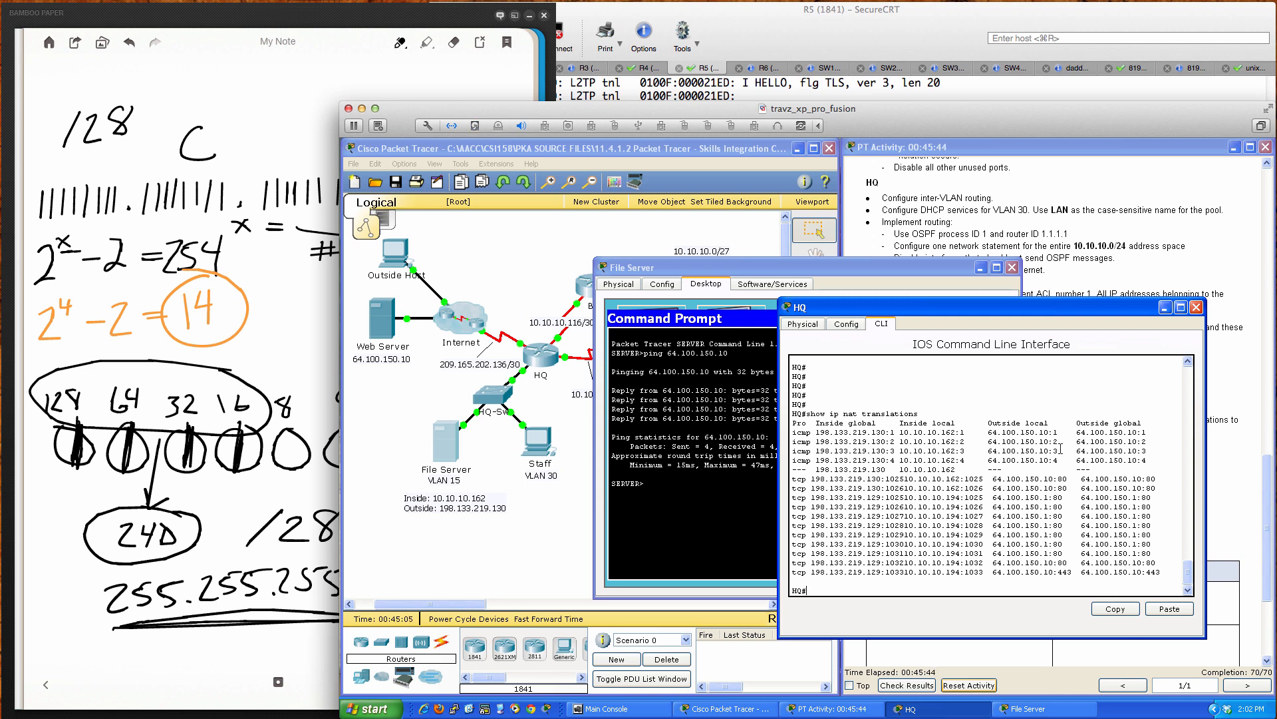
{"action": "left_click_drag", "start_coordinate": [961, 432], "coordinate": [970, 460]}
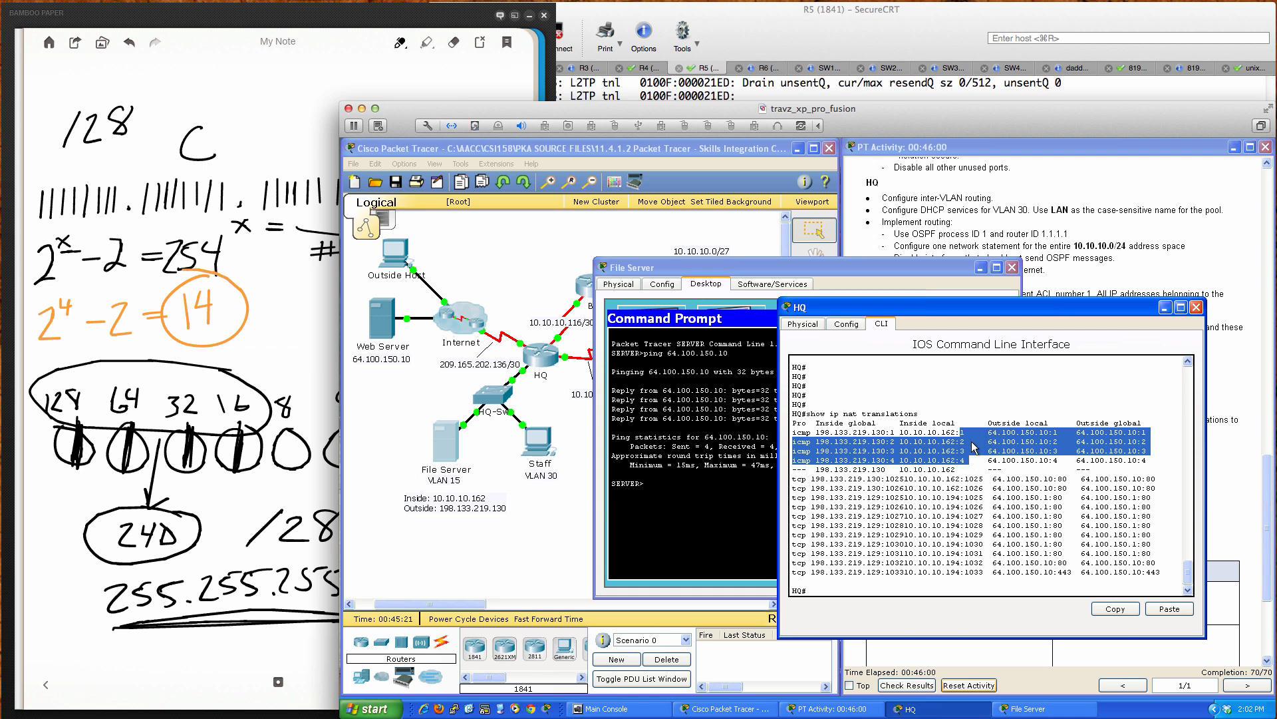
{"action": "left_click", "coordinate": [1064, 457]}
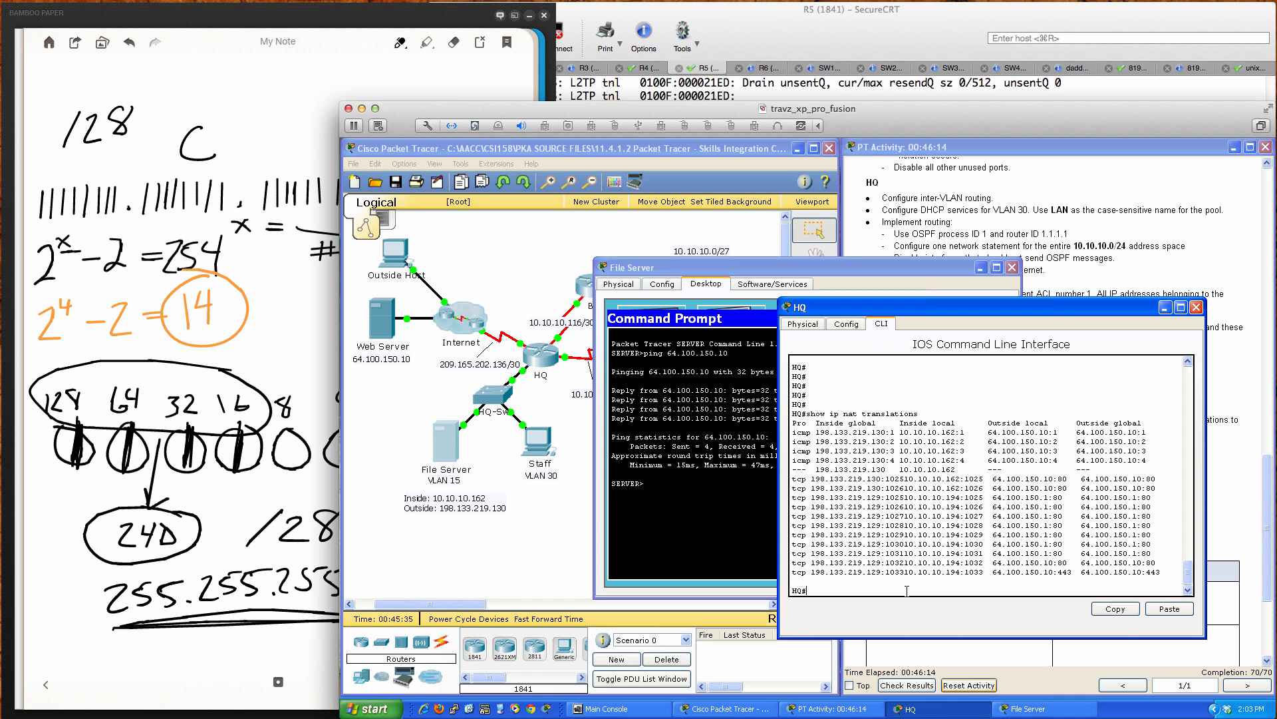
{"action": "key", "text": "Return"}
{"action": "key", "text": "Return"}
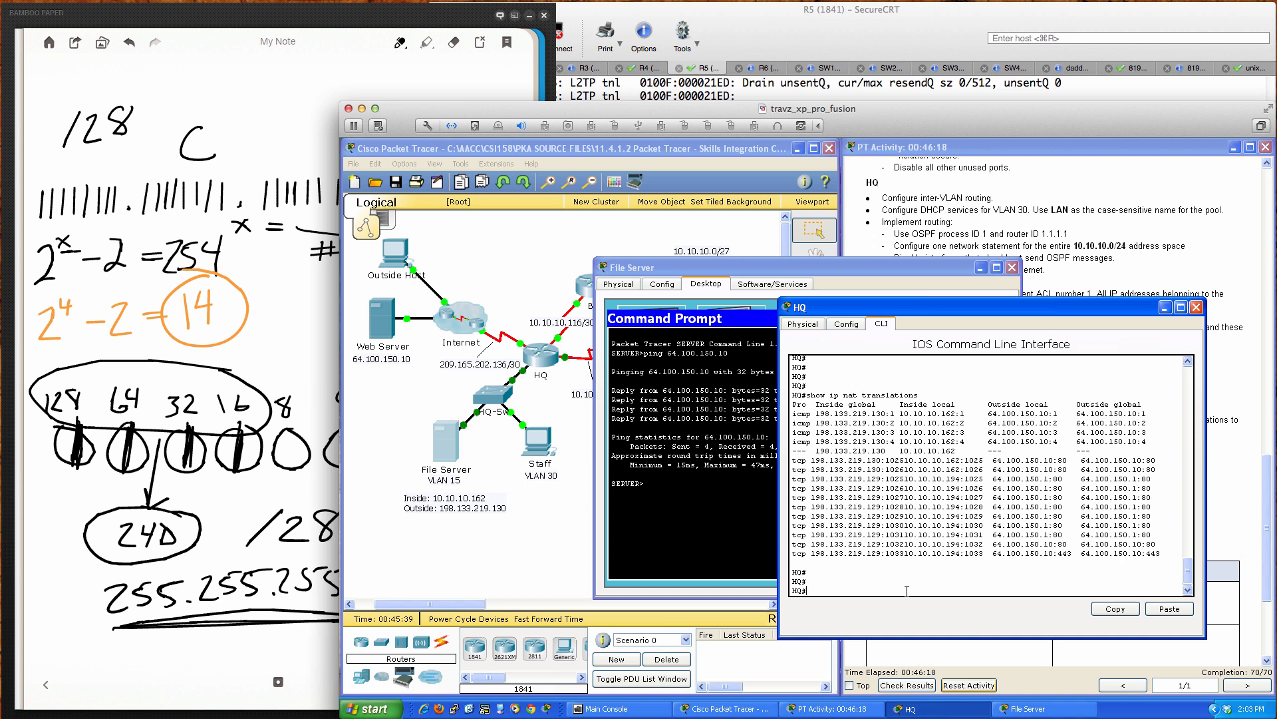
Step: Run 'telnet 64.100.150.10 23' from the File Server, which is refused
{"action": "left_click", "coordinate": [693, 474]}
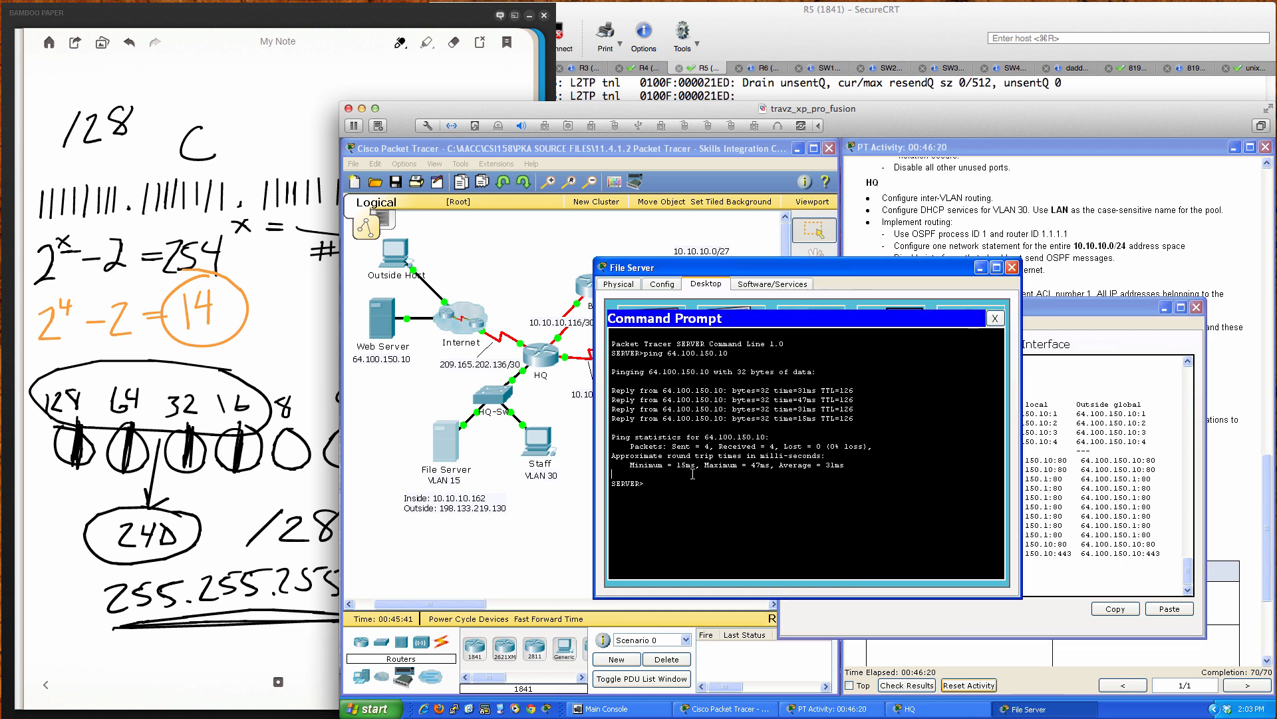
{"action": "key", "text": "Return"}
{"action": "key", "text": "Return"}
{"action": "key", "text": "Return"}
{"action": "type", "text": "telnet 64.100.150.10 23"}
{"action": "key", "text": "Return"}
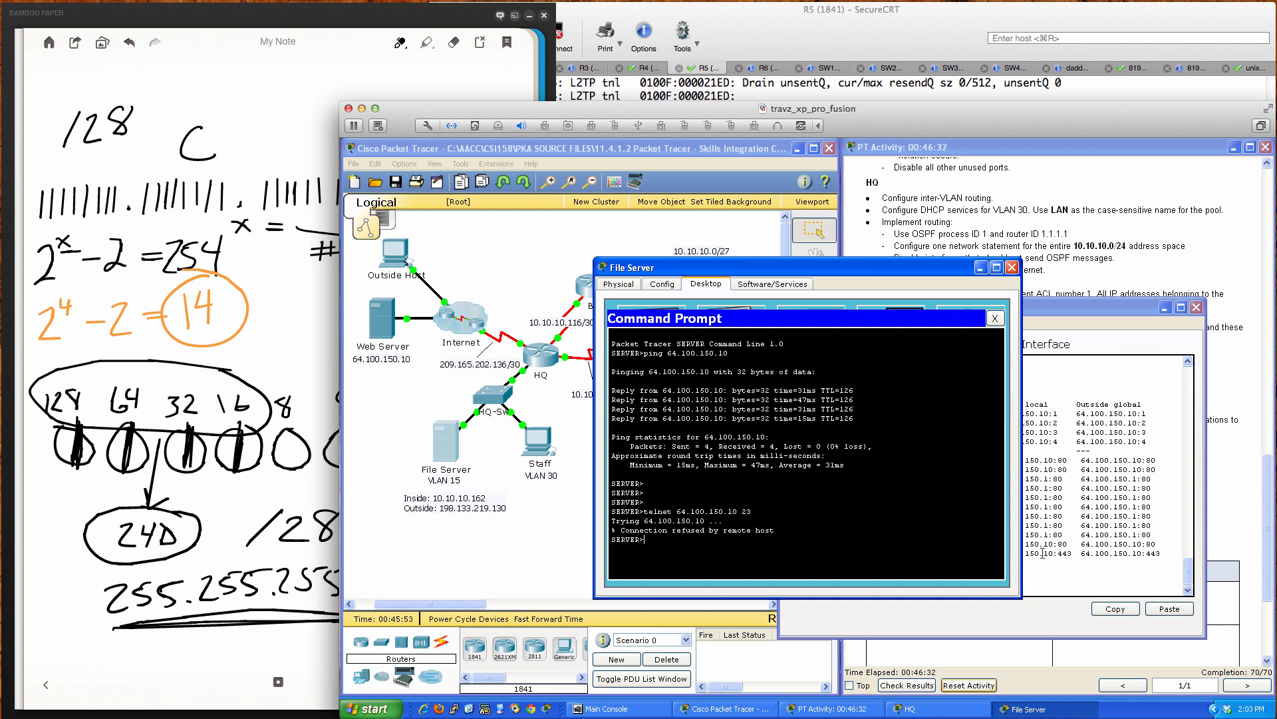
Step: Relist HQ's NAT translations, mark the new port 23 row, and move the console aside
{"action": "left_click", "coordinate": [1042, 553]}
{"action": "key", "text": "Return"}
{"action": "key", "text": "Return"}
{"action": "key", "text": "Return"}
{"action": "key", "text": "Return"}
{"action": "key", "text": "Up"}
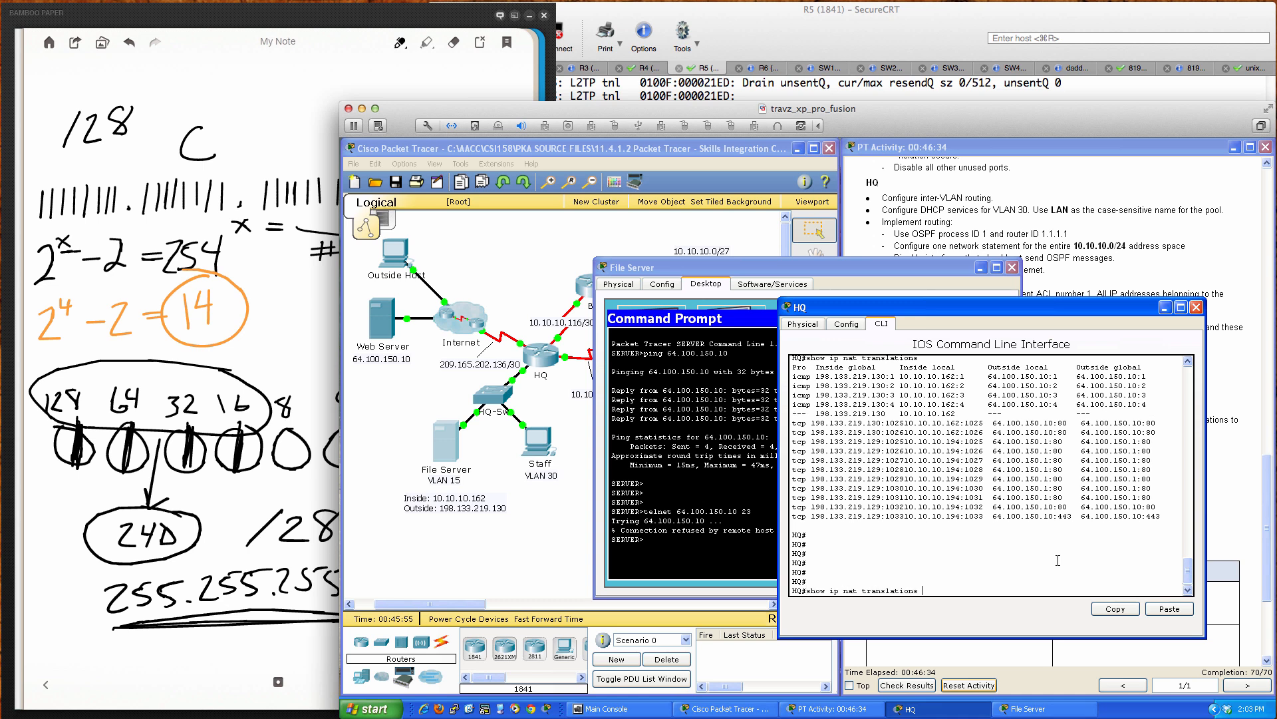
{"action": "key", "text": "Return"}
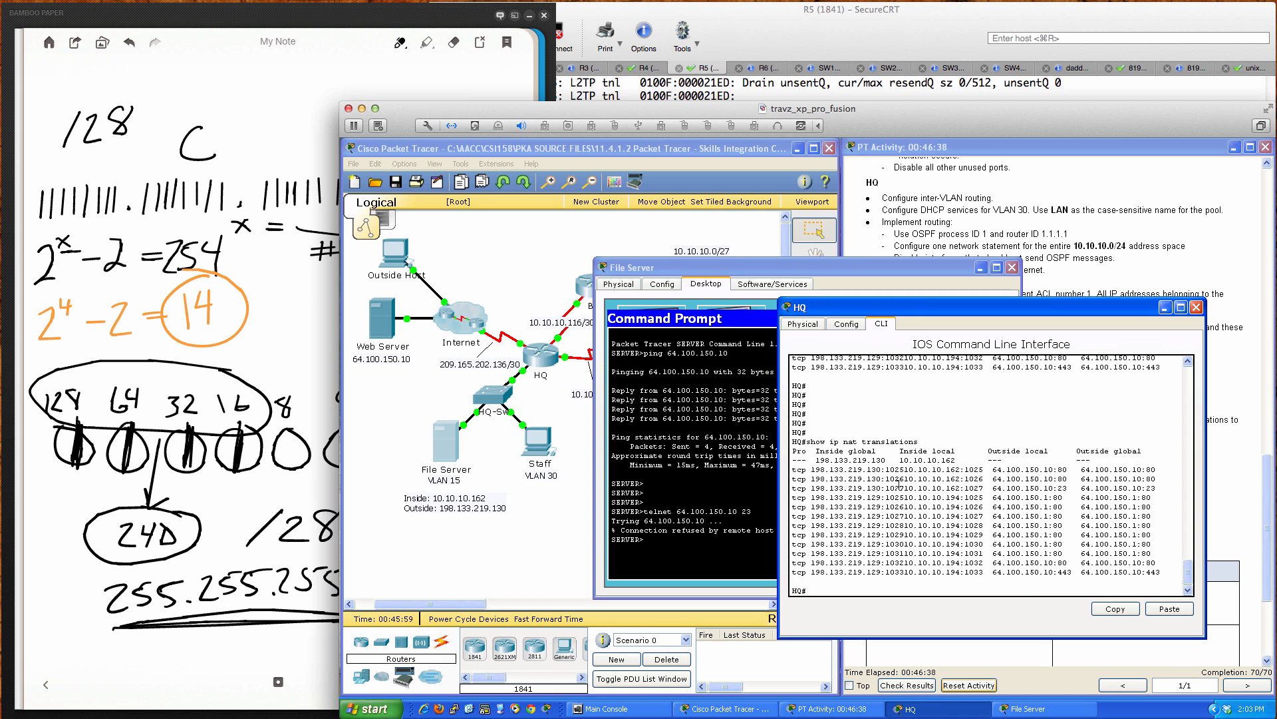
{"action": "left_click_drag", "start_coordinate": [792, 487], "coordinate": [1156, 490]}
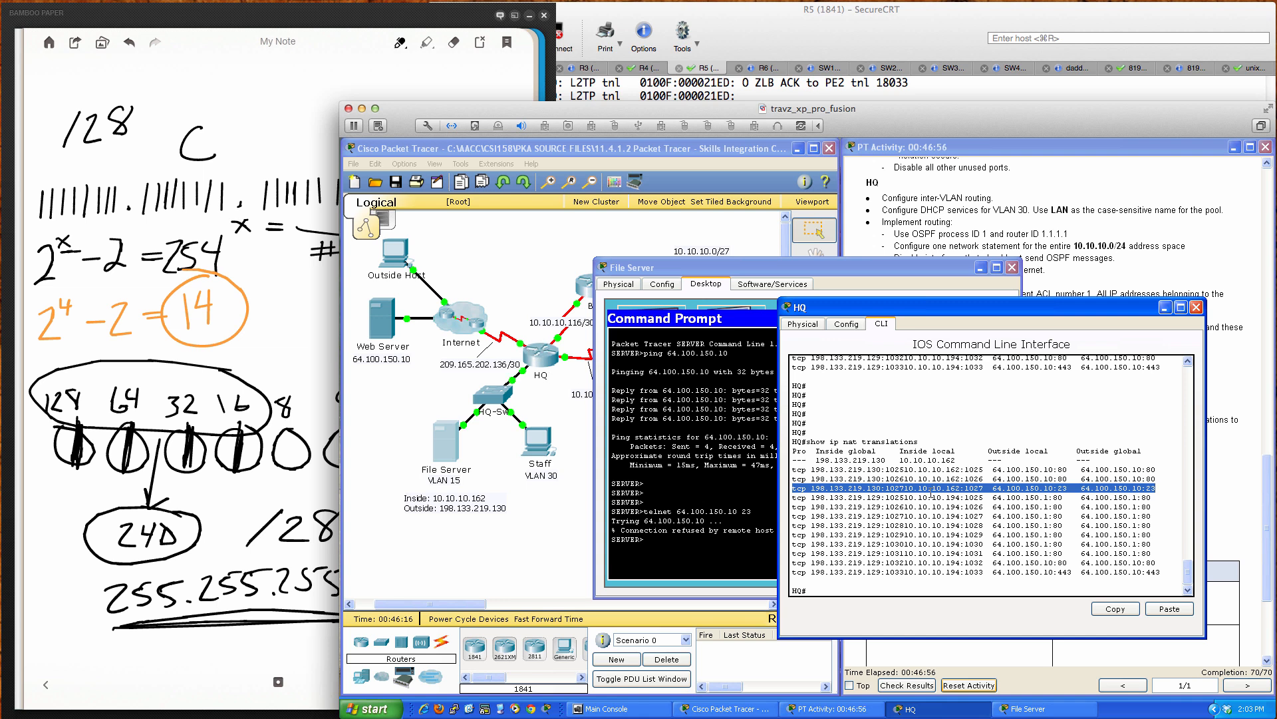
{"action": "left_click", "coordinate": [980, 429]}
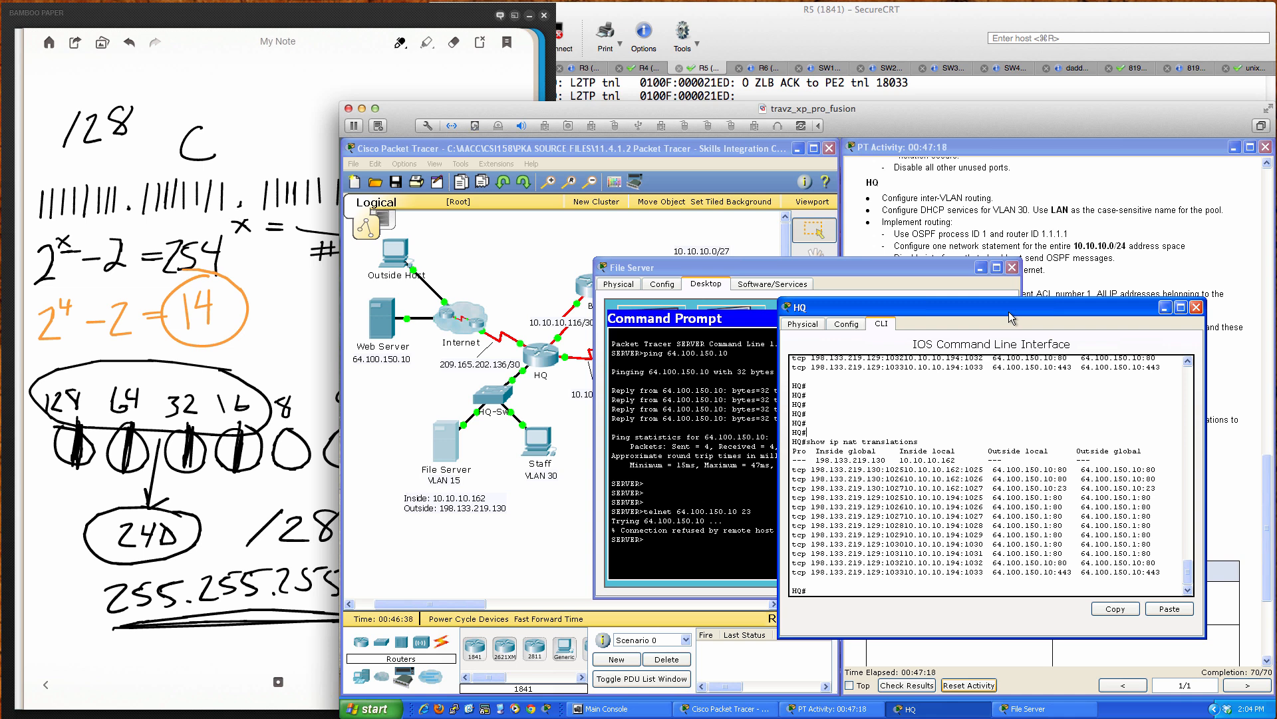
{"action": "left_click_drag", "start_coordinate": [1008, 307], "coordinate": [852, 350]}
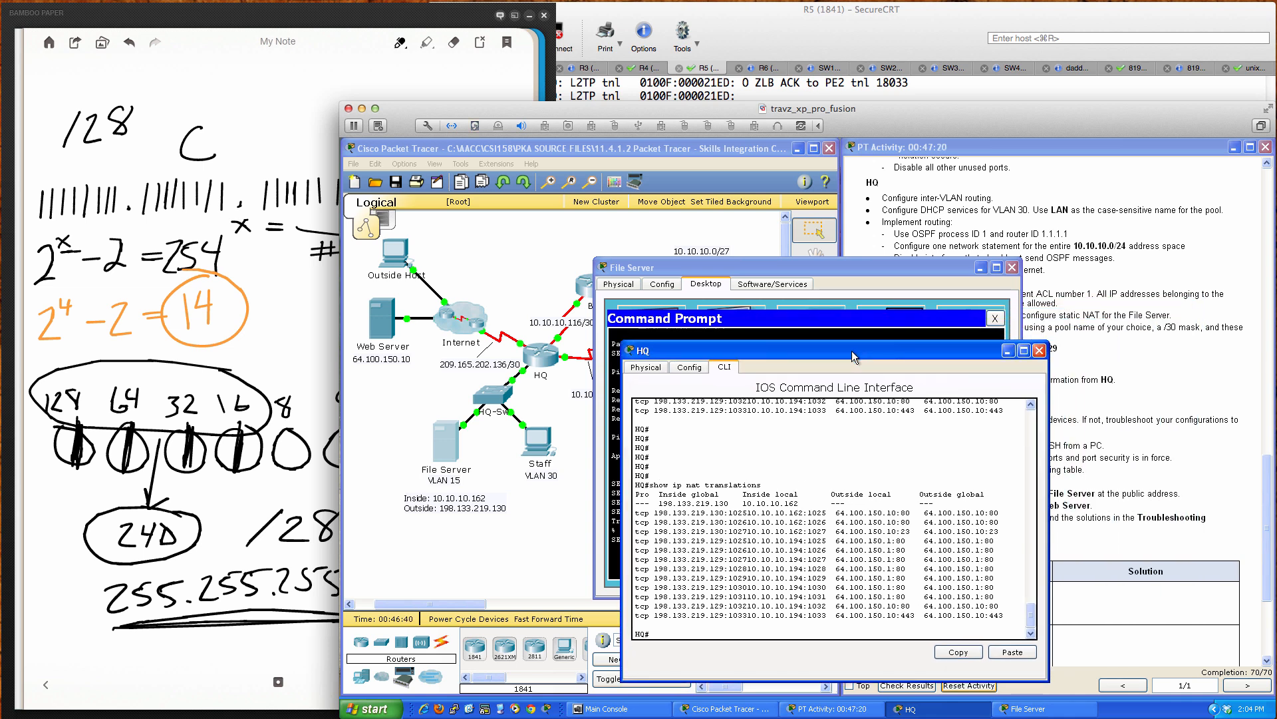